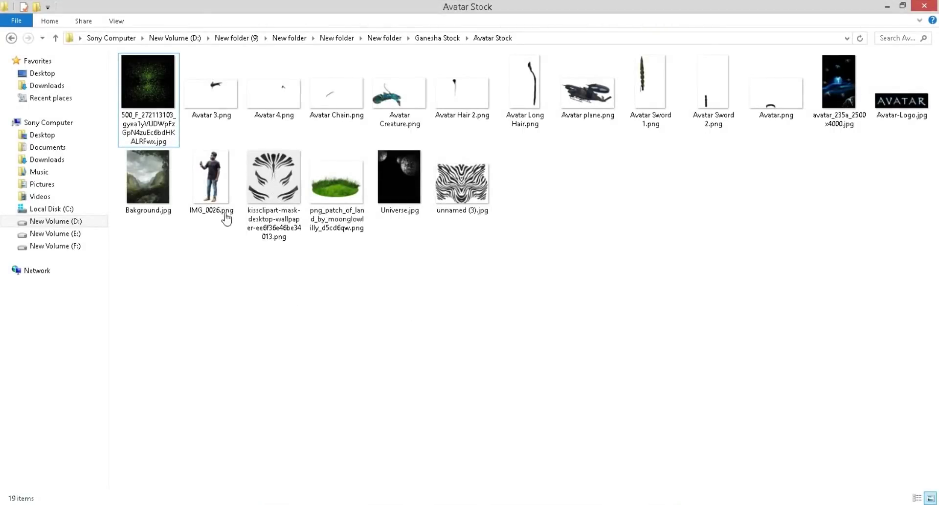
# Step: Open IMG_0026.png from the Avatar Stock folder by dropping it into Photoshop
pyautogui.moveTo(226, 219); pyautogui.dragTo(479, 243)
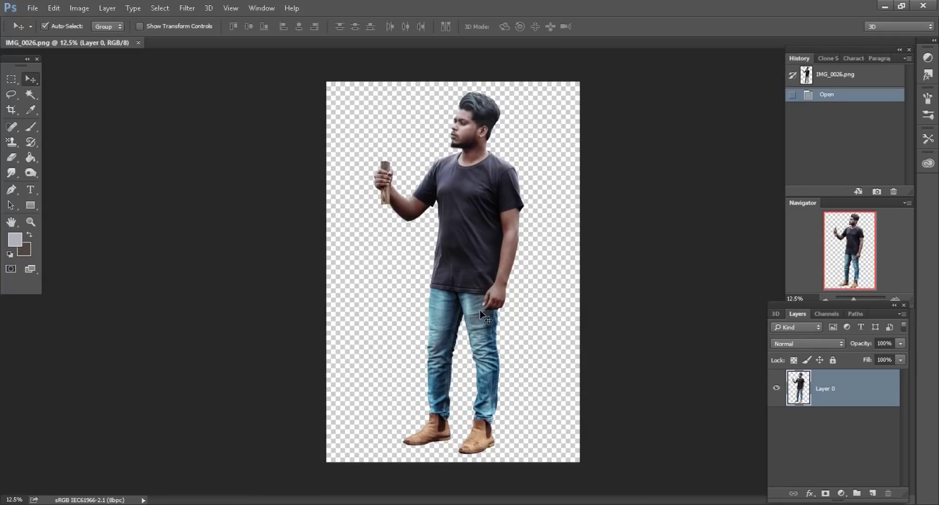
# Step: Zoom in on the man's head and add a new layer set to Color blending
pyautogui.hotkey('ctrl', '+')
pyautogui.hotkey('ctrl', '+')
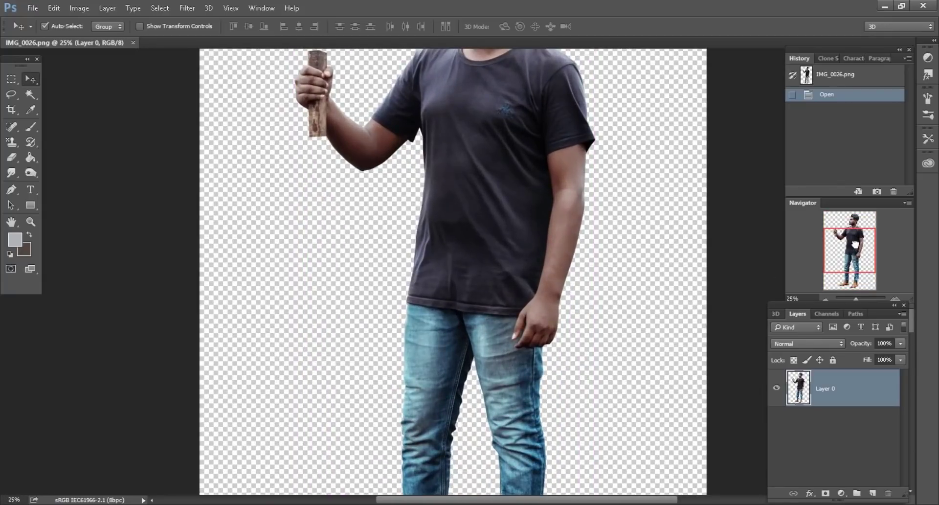
pyautogui.moveTo(855, 244); pyautogui.dragTo(855, 228)
pyautogui.hotkey('ctrl', '+')
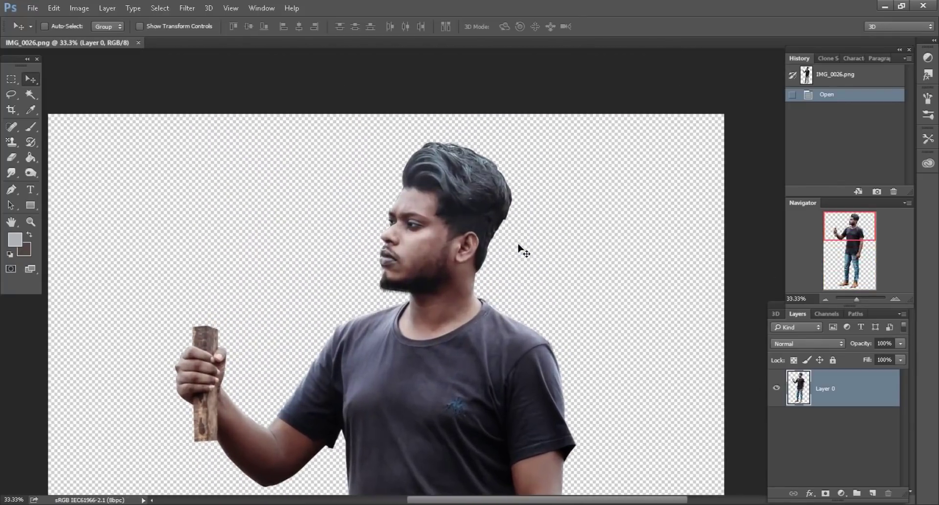
pyautogui.hotkey('ctrl', '+')
pyautogui.scroll(-2, 509, 251)
pyautogui.scroll(-2, 489, 252)
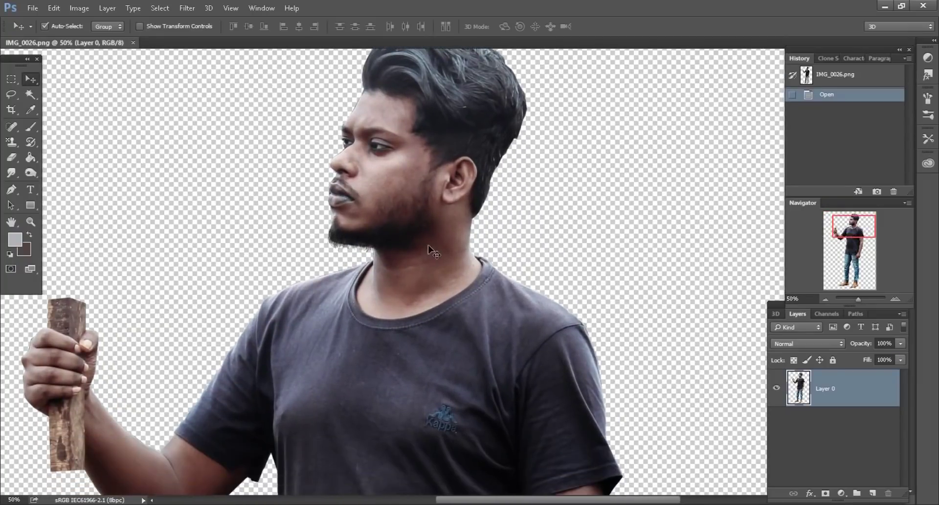
pyautogui.scroll(-2, 431, 250)
pyautogui.click(874, 493)
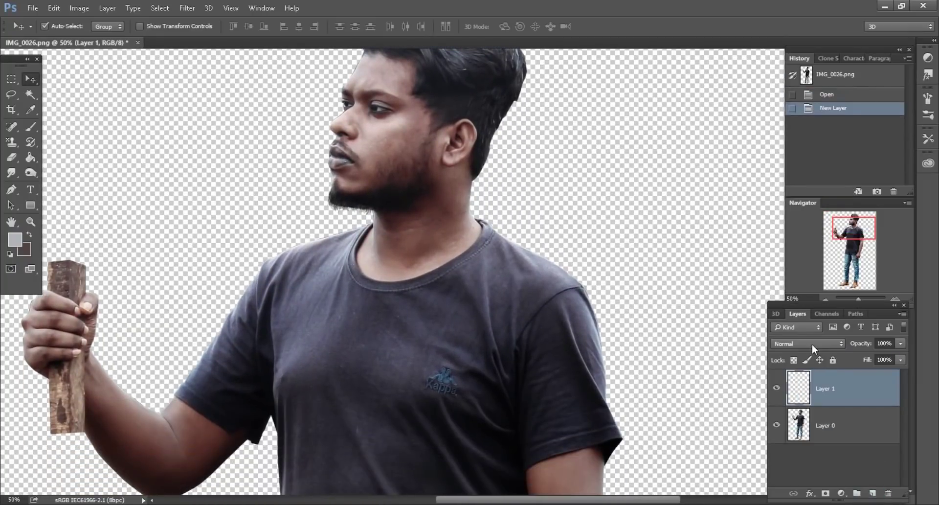
pyautogui.click(812, 343)
pyautogui.click(781, 329)
# Step: Set the foreground colour to bright blue #027ac6
pyautogui.click(15, 240)
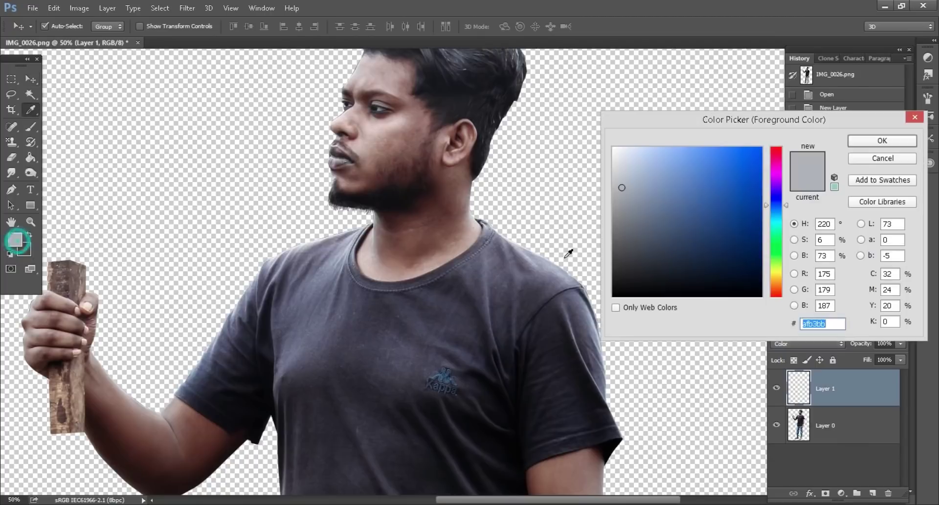
pyautogui.click(776, 216)
pyautogui.click(761, 180)
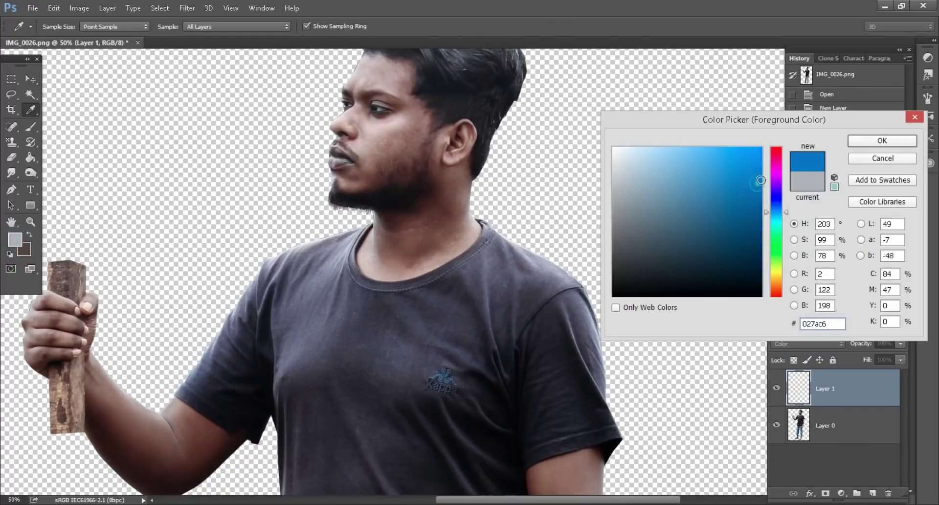
pyautogui.click(899, 141)
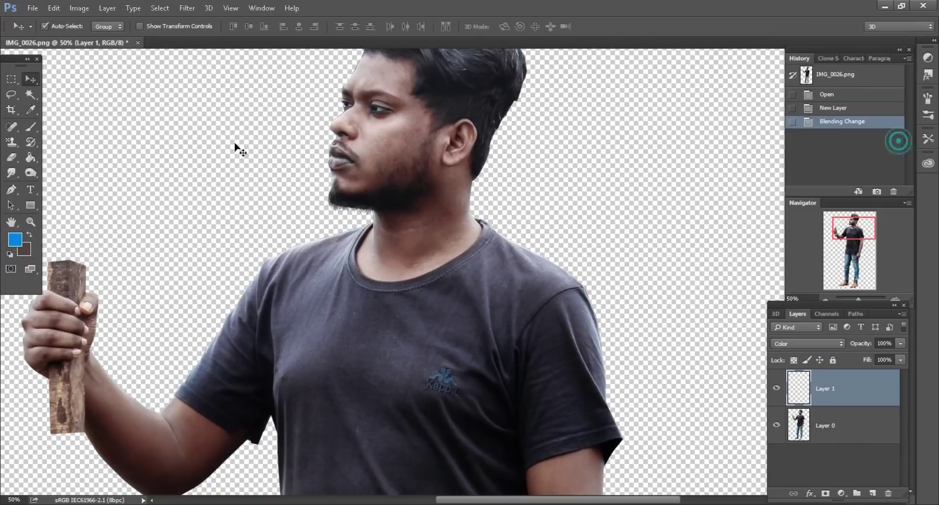
# Step: Load the figure's outline as a selection and brush blue over the face, ear and neck
pyautogui.click(35, 127)
pyautogui.rightClick(405, 184)
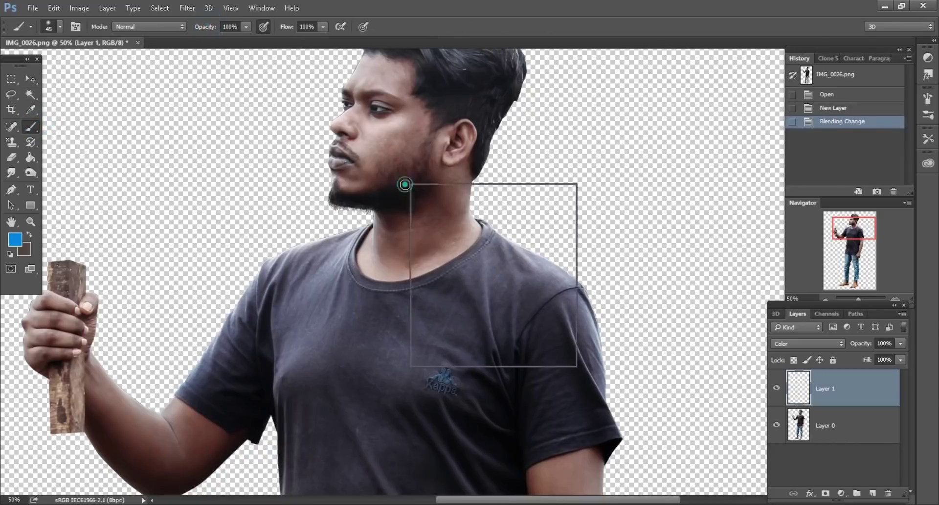
pyautogui.press('Escape')
pyautogui.hotkey('ctrl', '+')
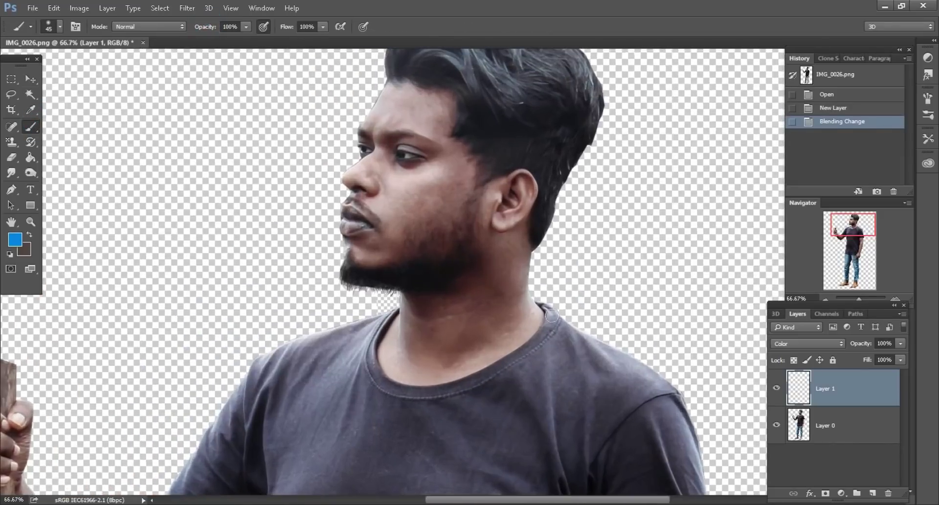
pyautogui.keyDown('ctrl'); pyautogui.click(799, 425); pyautogui.keyUp('ctrl')
pyautogui.scroll(1, 448, 255)
pyautogui.press(']')
pyautogui.press(']')
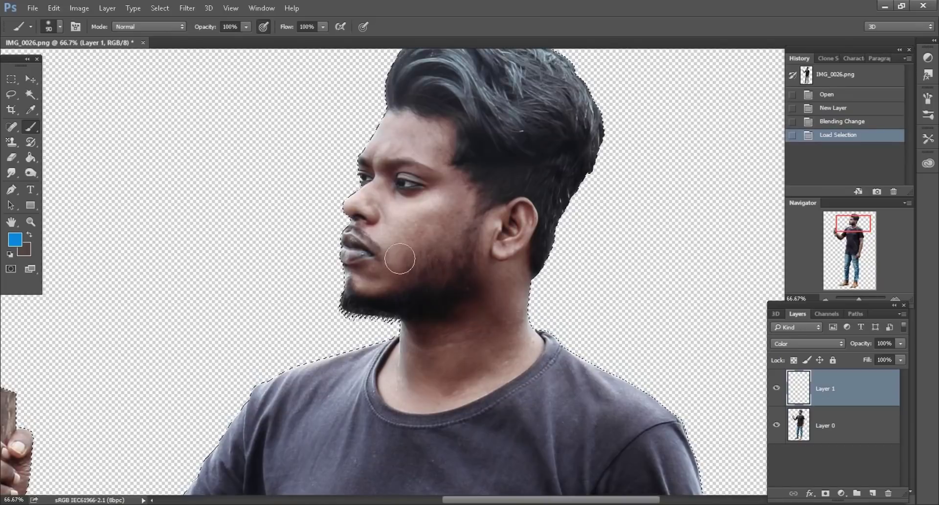
pyautogui.moveTo(399, 273)
pyautogui.mouseDown()
pyautogui.moveTo(336, 210)
pyautogui.moveTo(459, 341)
pyautogui.mouseUp()
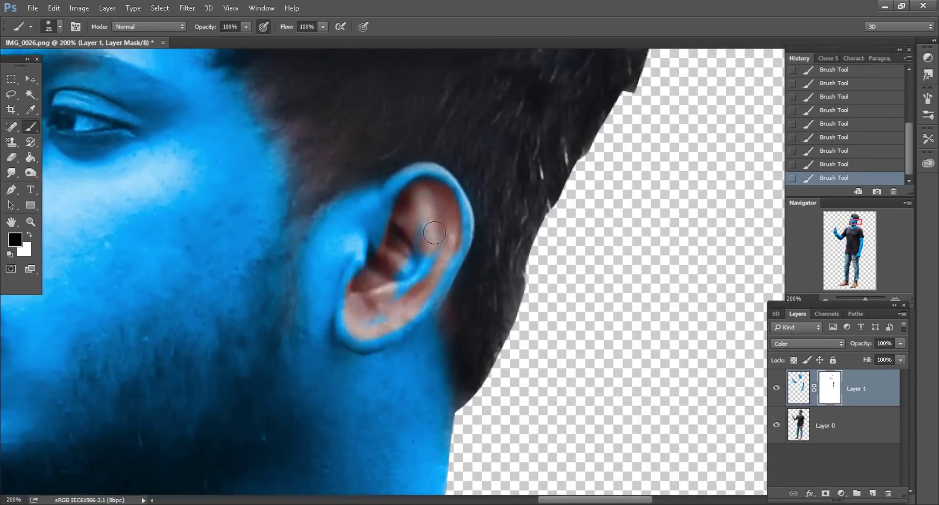
# Step: Zoom out to check the whole blue-tinted figure and bring up the blue layer's options
pyautogui.hotkey('ctrl', '-')
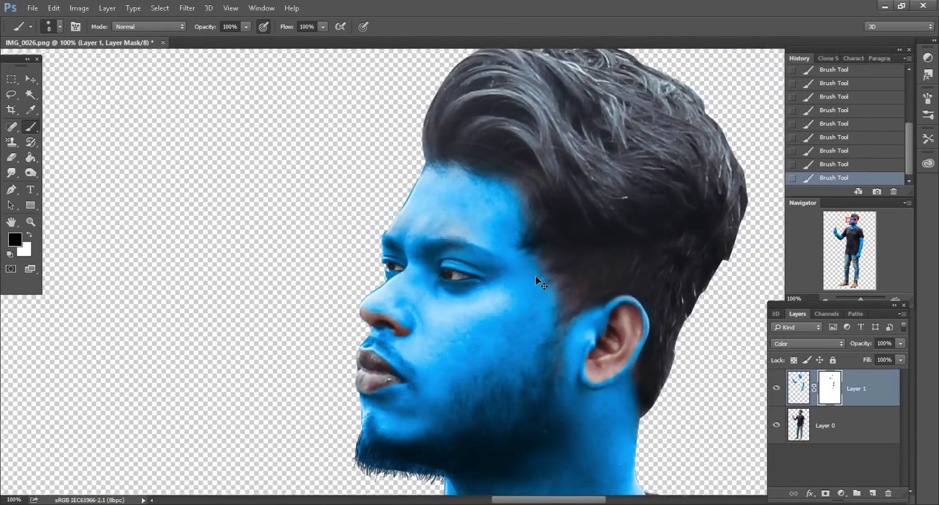
pyautogui.hotkey('ctrl', '-')
pyautogui.hotkey('ctrl', '-')
pyautogui.hotkey('ctrl', '-')
pyautogui.hotkey('ctrl', '-')
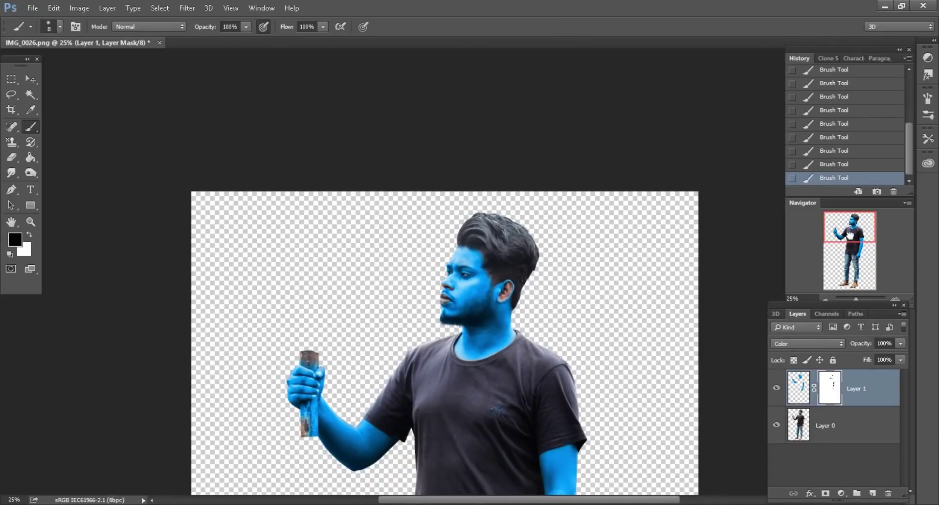
pyautogui.hotkey('ctrl', '+')
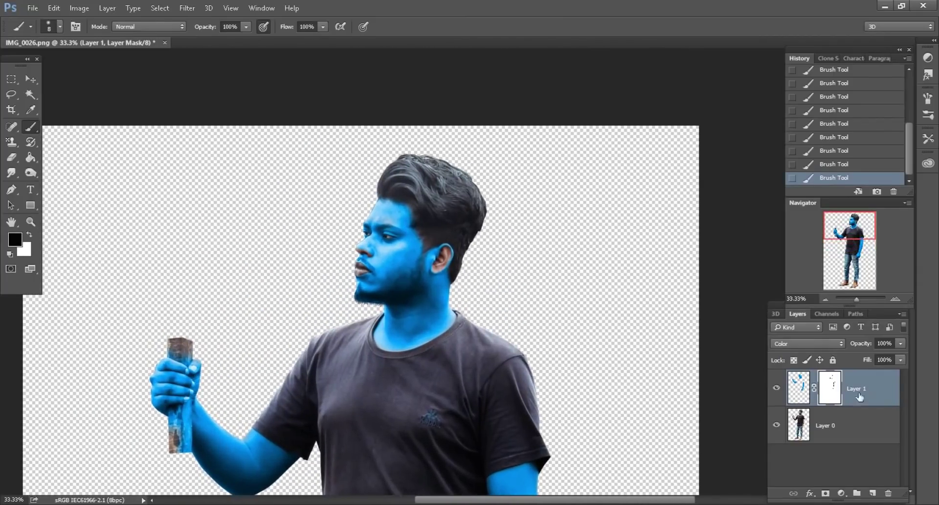
pyautogui.rightClick(862, 384)
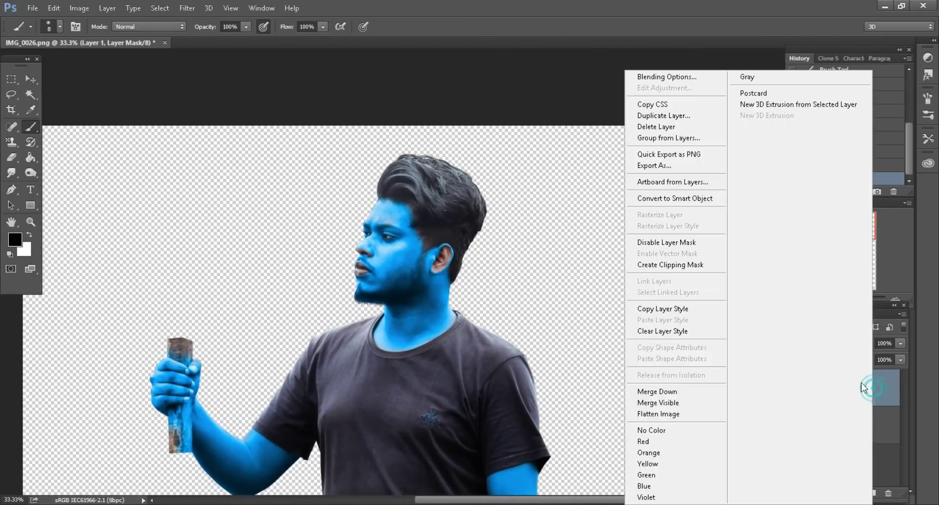
# Step: Merge the blue layer into the photo, then add a new Color-blend layer with the figure selected
pyautogui.click(658, 391)
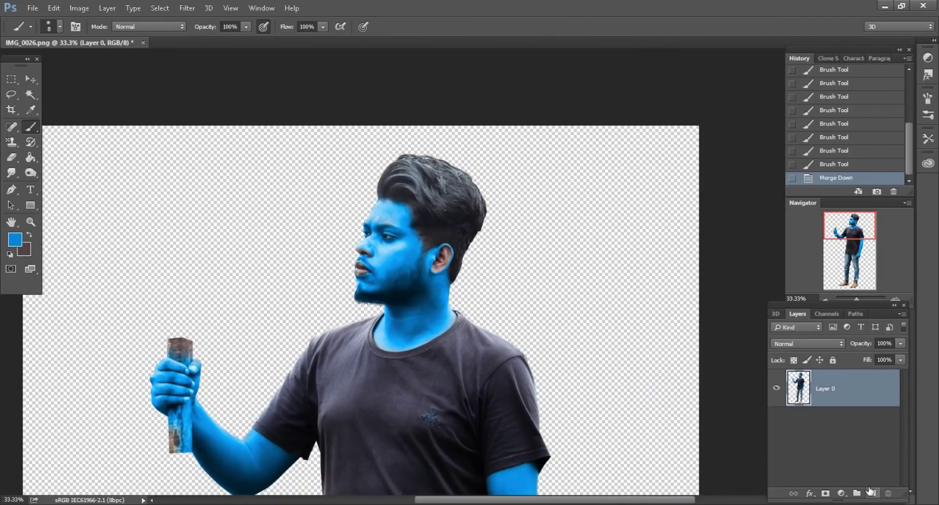
pyautogui.click(872, 492)
pyautogui.click(816, 343)
pyautogui.click(790, 333)
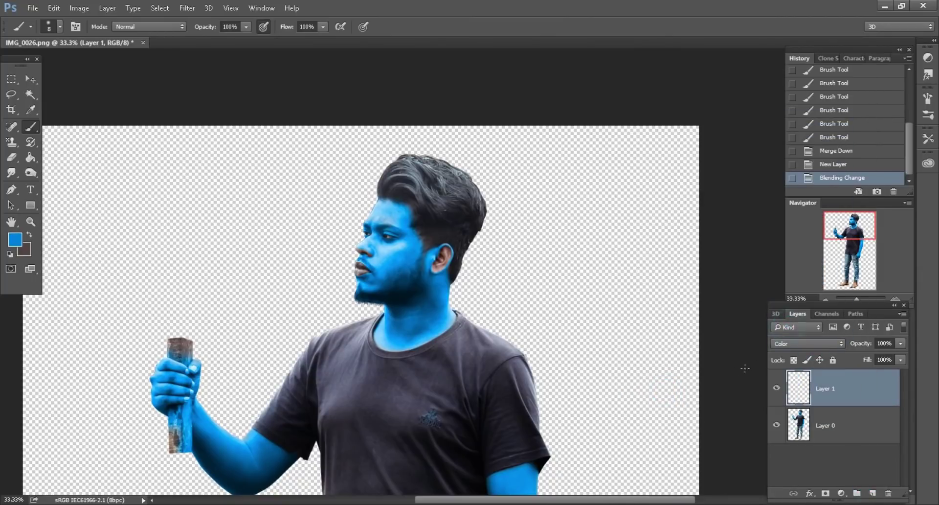
pyautogui.keyDown('ctrl'); pyautogui.click(802, 418); pyautogui.keyUp('ctrl')
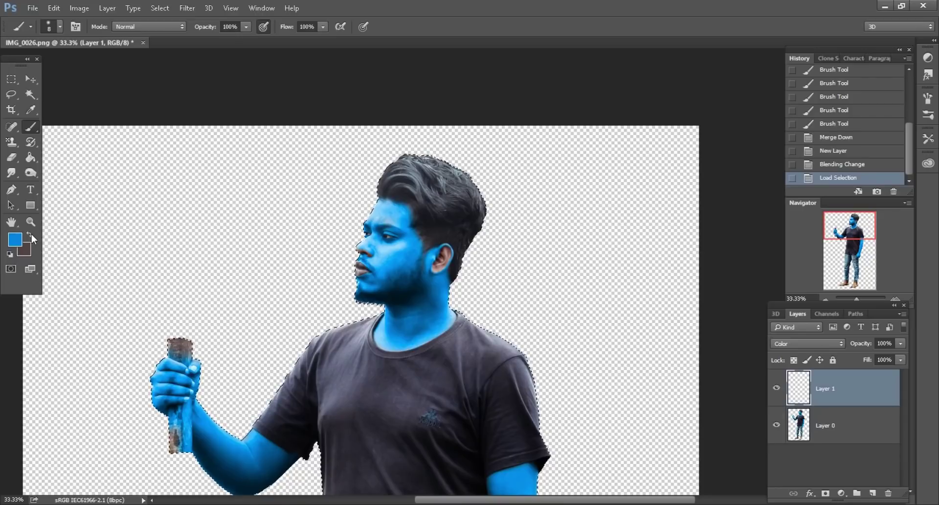
# Step: Set the foreground to a very dark brown and the brush opacity to 57%
pyautogui.click(30, 234)
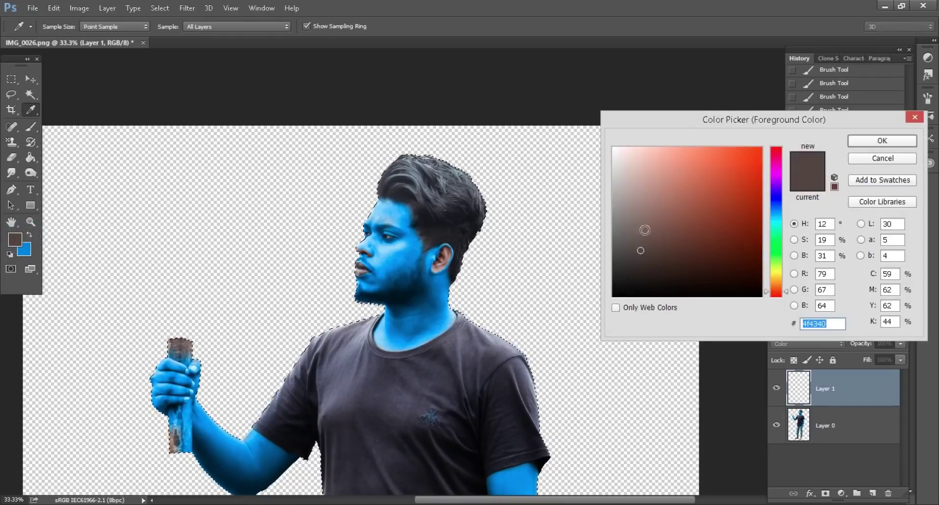
pyautogui.moveTo(738, 244); pyautogui.dragTo(742, 277)
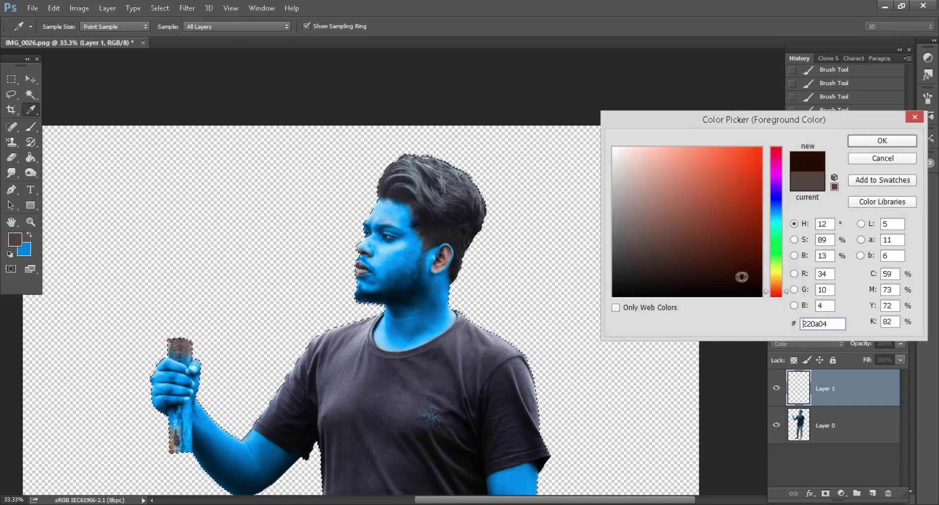
pyautogui.click(882, 141)
pyautogui.press('b')
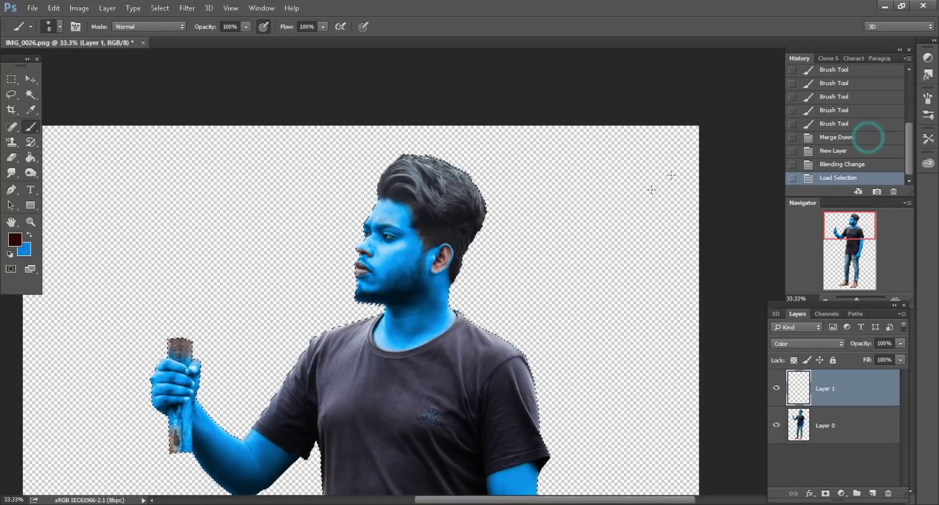
pyautogui.hotkey('ctrl', '+')
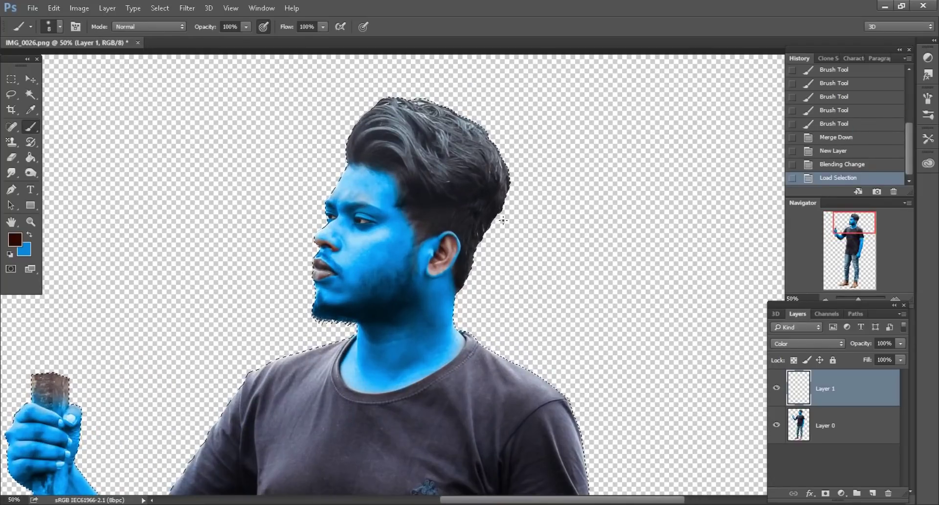
pyautogui.rightClick(509, 217)
pyautogui.press('Escape')
pyautogui.scroll(2, 493, 273)
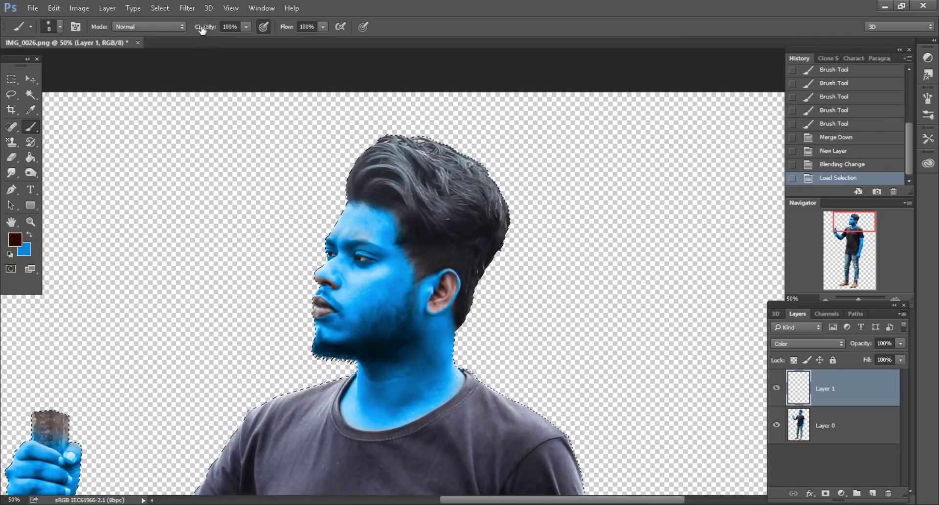
pyautogui.press('5')
pyautogui.press('7')
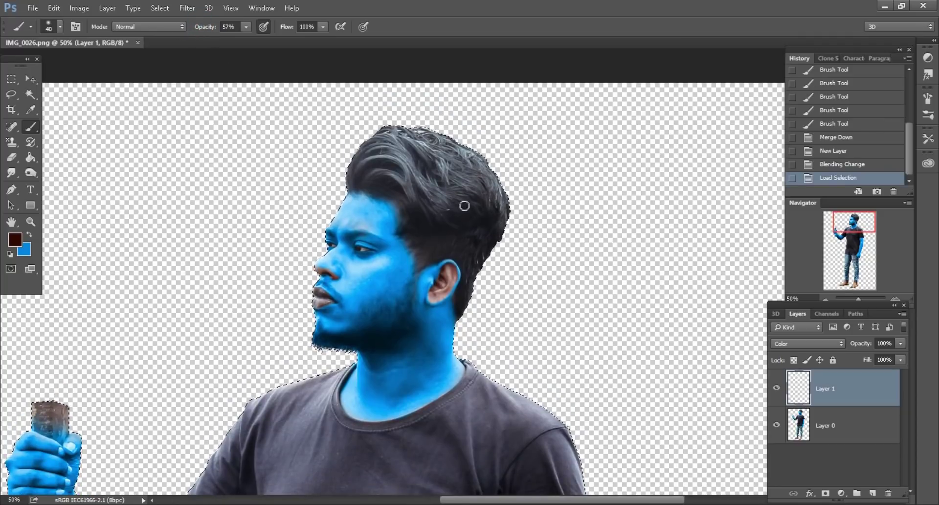
# Step: Paint the hair brown across the top and along the side near the ear
pyautogui.hotkey('ctrl', '+')
pyautogui.press(']')
pyautogui.press(']')
pyautogui.press(']')
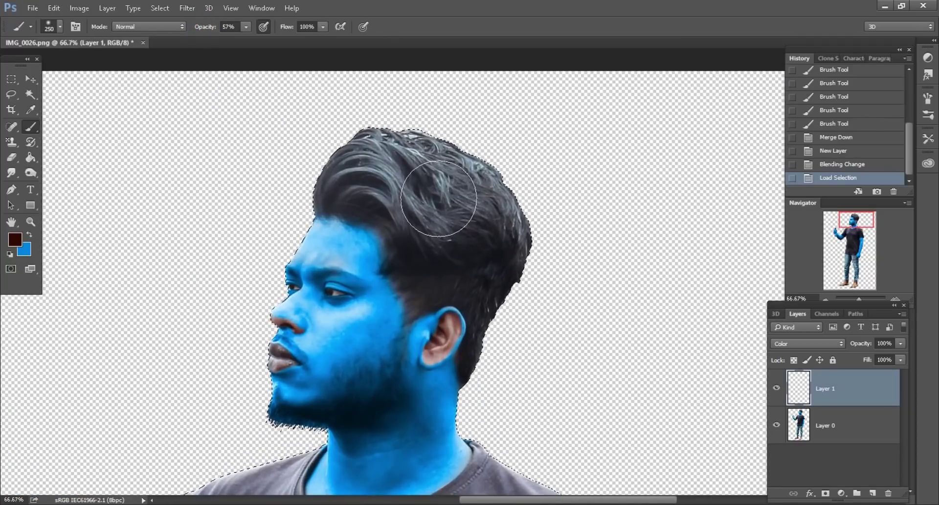
pyautogui.moveTo(440, 191); pyautogui.dragTo(516, 292)
pyautogui.moveTo(335, 126)
pyautogui.mouseDown()
pyautogui.moveTo(411, 239)
pyautogui.moveTo(483, 314)
pyautogui.mouseUp()
pyautogui.press('[')
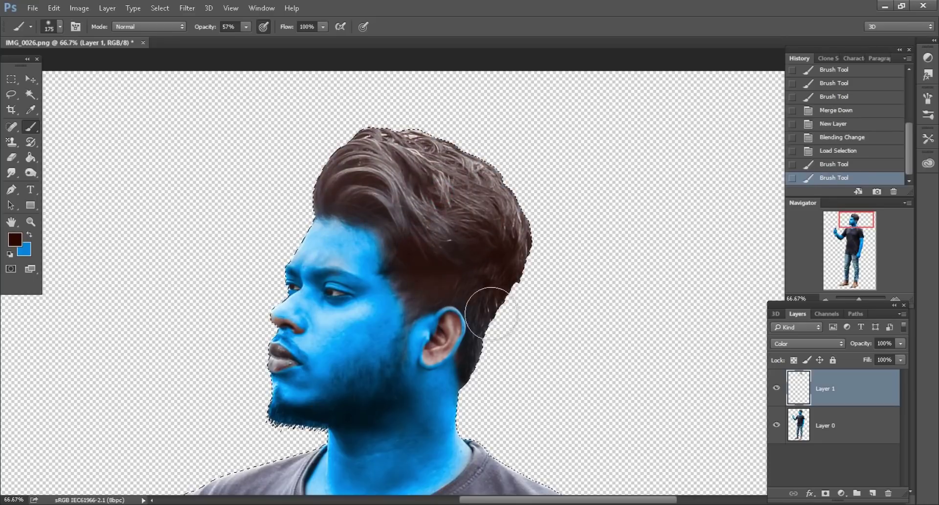
pyautogui.press('[')
pyautogui.press('[')
pyautogui.press('[')
pyautogui.click(481, 313)
# Step: Zoom out over the figure, switch to the Lasso and clear the selection
pyautogui.hotkey('ctrl', '-')
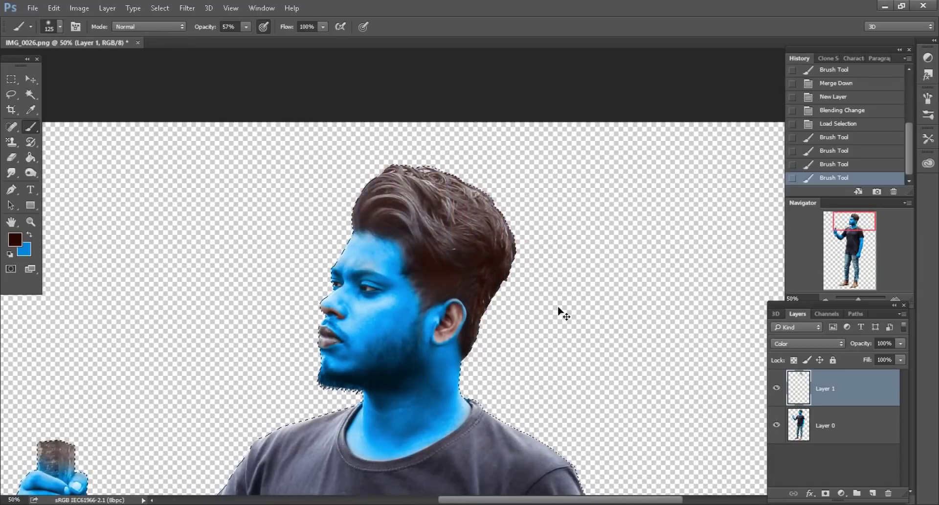
pyautogui.hotkey('ctrl', '-')
pyautogui.scroll(-2, 560, 311)
pyautogui.scroll(-3, 525, 298)
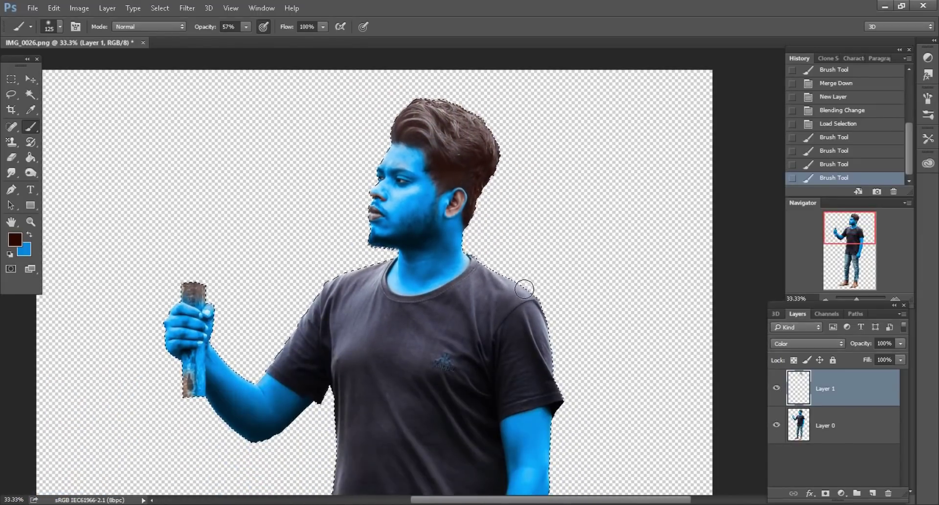
pyautogui.scroll(-1, 524, 288)
pyautogui.scroll(-2, 524, 288)
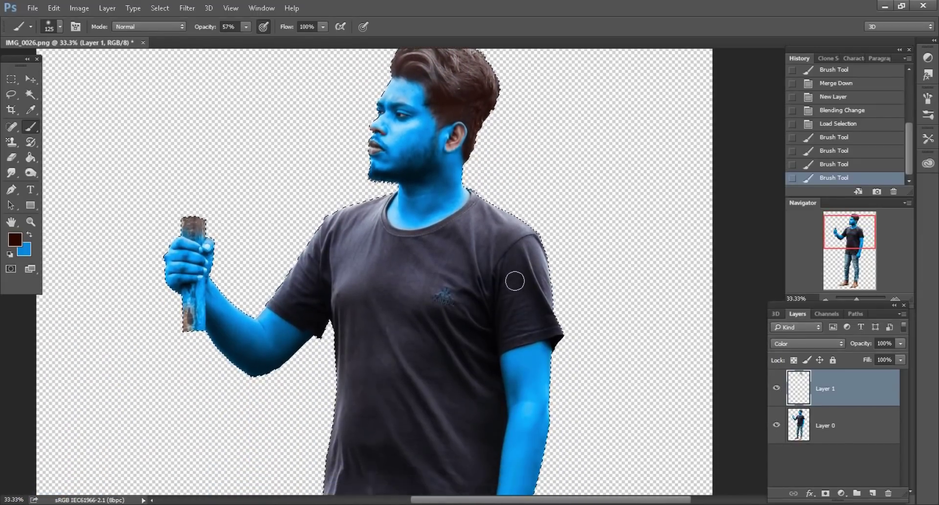
pyautogui.scroll(-3, 513, 279)
pyautogui.hscroll(2, 255, 61)
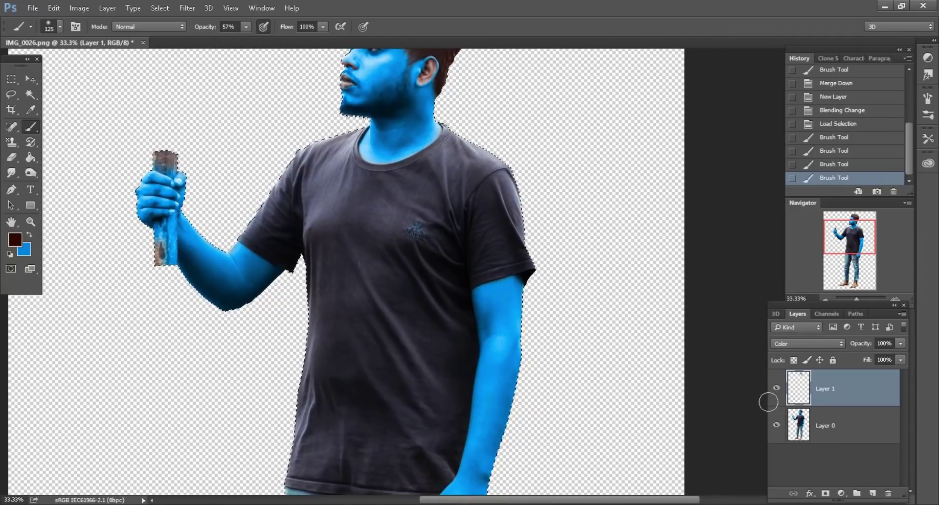
pyautogui.press(']')
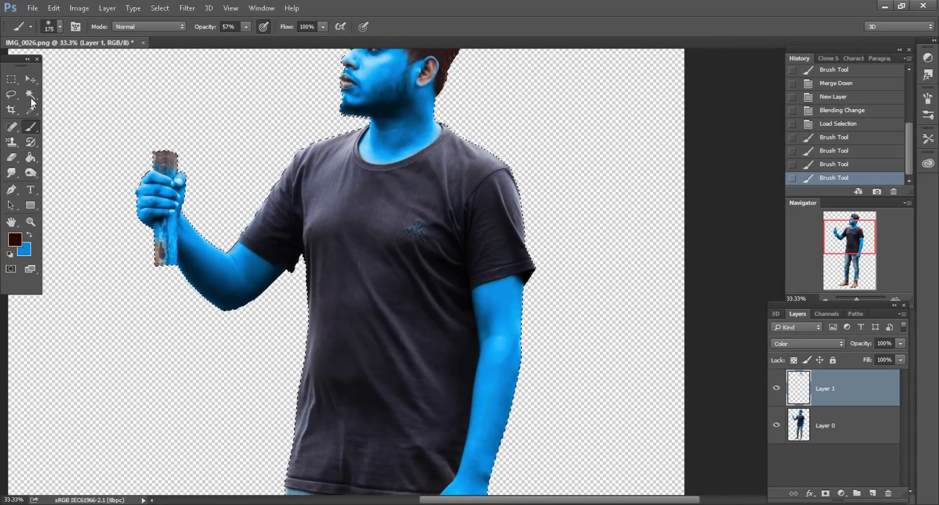
pyautogui.click(11, 94)
pyautogui.click(172, 127)
# Step: Add a new Color-blend layer above the photo and load the figure's outline as a selection
pyautogui.moveTo(857, 232); pyautogui.dragTo(857, 224)
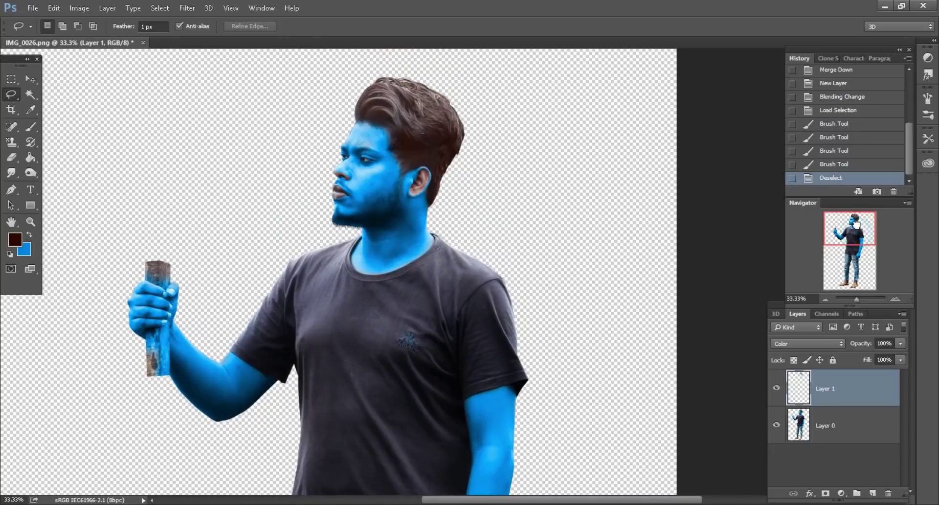
pyautogui.click(871, 417)
pyautogui.click(872, 493)
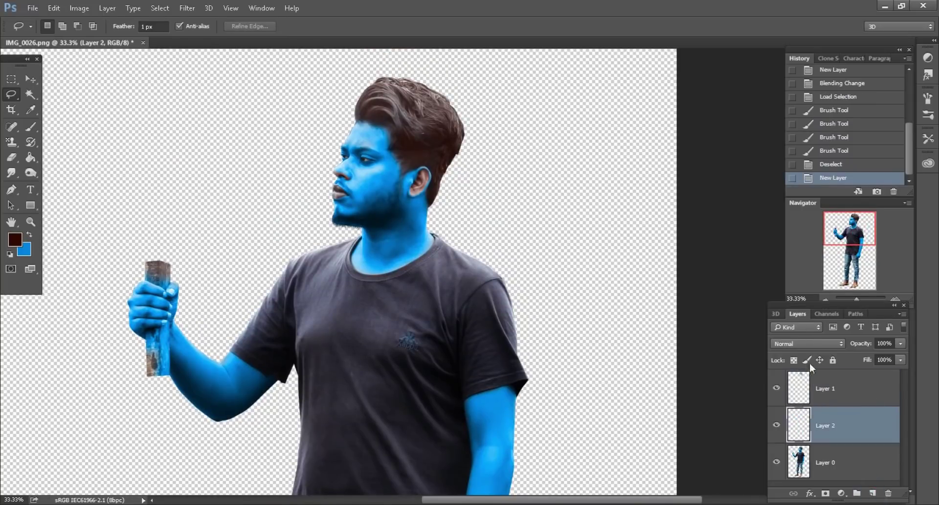
pyautogui.click(807, 343)
pyautogui.click(783, 325)
pyautogui.keyDown('ctrl'); pyautogui.click(799, 462); pyautogui.keyUp('ctrl')
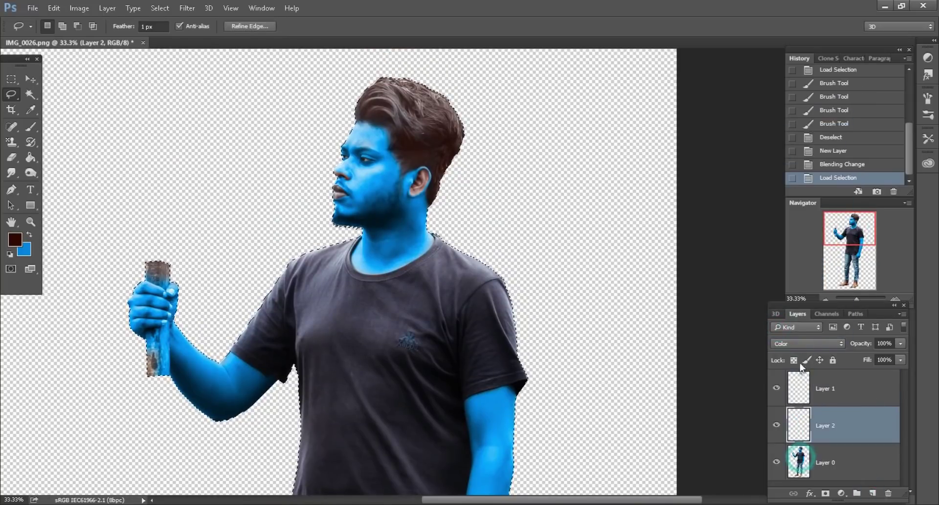
pyautogui.keyDown('alt'); pyautogui.scroll(1, 519, 314); pyautogui.keyUp('alt')
pyautogui.scroll(-3, 520, 314)
# Step: Brush brown over the T-shirt
pyautogui.click(31, 127)
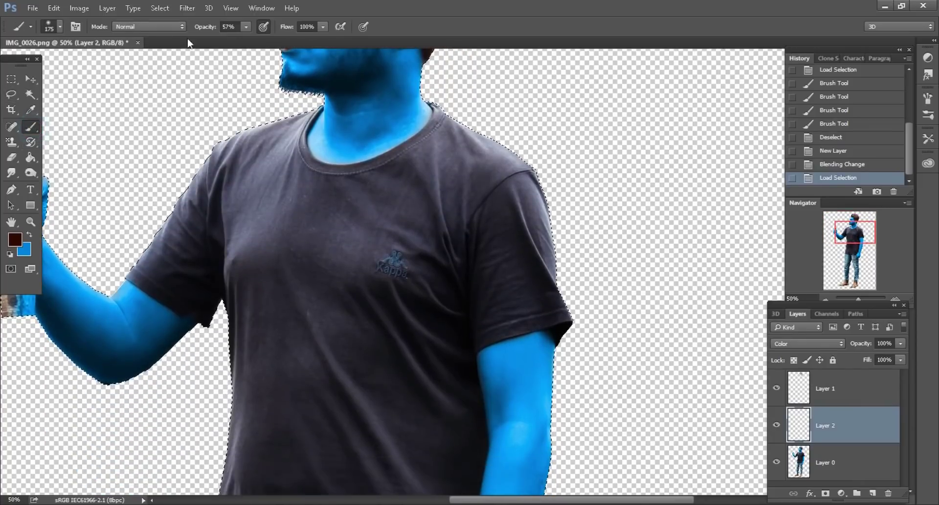
pyautogui.click(372, 215)
pyautogui.moveTo(434, 201)
pyautogui.mouseDown()
pyautogui.moveTo(391, 234)
pyautogui.moveTo(269, 226)
pyautogui.mouseUp()
pyautogui.keyDown('alt'); pyautogui.scroll(2, 218, 310); pyautogui.keyUp('alt')
pyautogui.press('[')
pyautogui.press('[')
pyautogui.press('[')
pyautogui.moveTo(218, 310); pyautogui.dragTo(516, 183)
pyautogui.keyDown('alt'); pyautogui.scroll(-2, 515, 183); pyautogui.keyUp('alt')
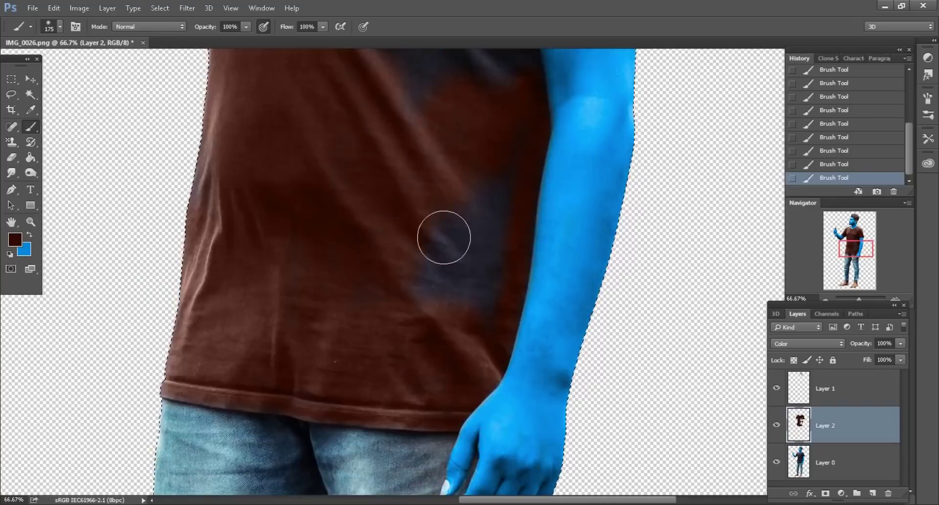
# Step: Deselect, reset colours to black and white, and mask out stray brown along the shirt edges
pyautogui.hotkey('ctrl', 'd')
pyautogui.press('d')
pyautogui.moveTo(541, 308)
pyautogui.mouseDown()
pyautogui.moveTo(852, 240)
pyautogui.moveTo(853, 260)
pyautogui.mouseUp()
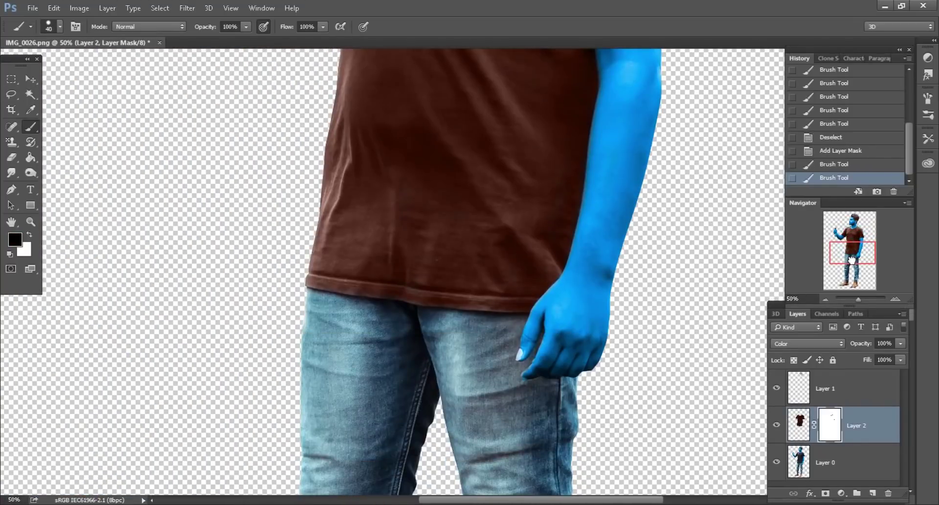
pyautogui.keyDown('alt'); pyautogui.scroll(-1, 734, 382); pyautogui.keyUp('alt')
pyautogui.keyDown('alt'); pyautogui.scroll(-1, 734, 381); pyautogui.keyUp('alt')
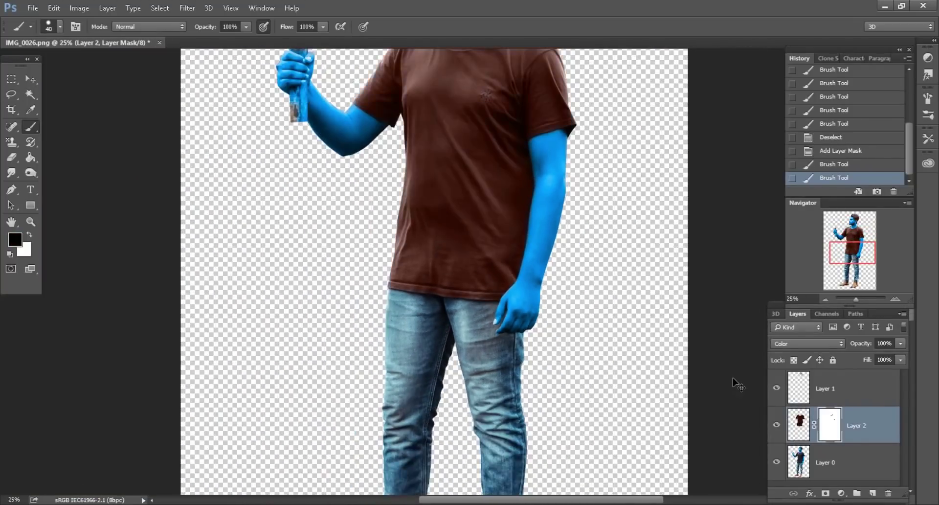
pyautogui.keyDown('alt'); pyautogui.scroll(-2, 625, 361); pyautogui.keyUp('alt')
pyautogui.keyDown('alt'); pyautogui.scroll(1, 623, 354); pyautogui.keyUp('alt')
pyautogui.keyDown('alt'); pyautogui.scroll(1, 623, 354); pyautogui.keyUp('alt')
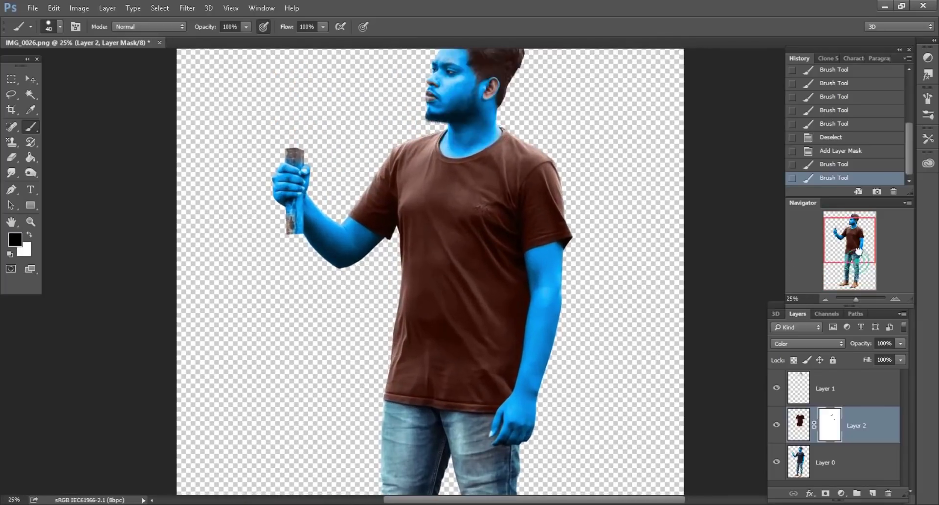
# Step: Lower the brown shirt layer's fill to 40%
pyautogui.moveTo(868, 361); pyautogui.dragTo(860, 361)
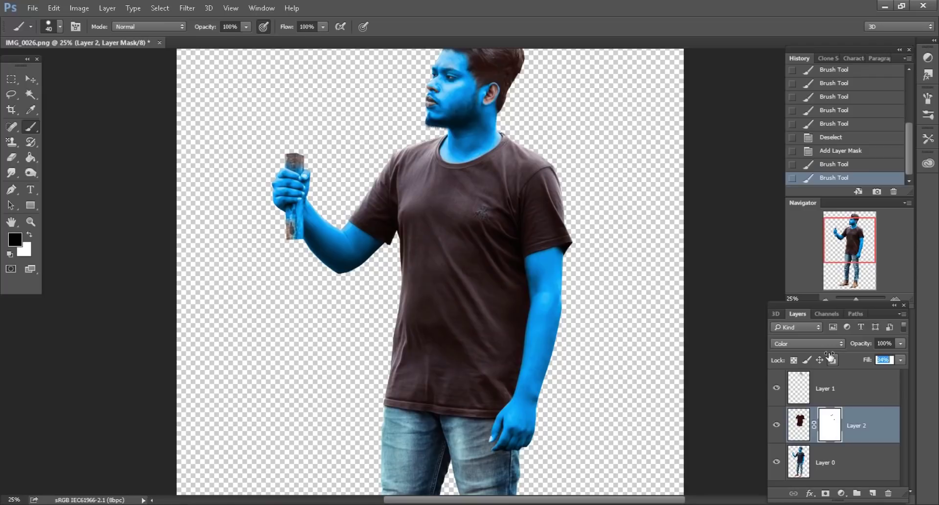
pyautogui.keyDown('alt'); pyautogui.scroll(-1, 728, 357); pyautogui.keyUp('alt')
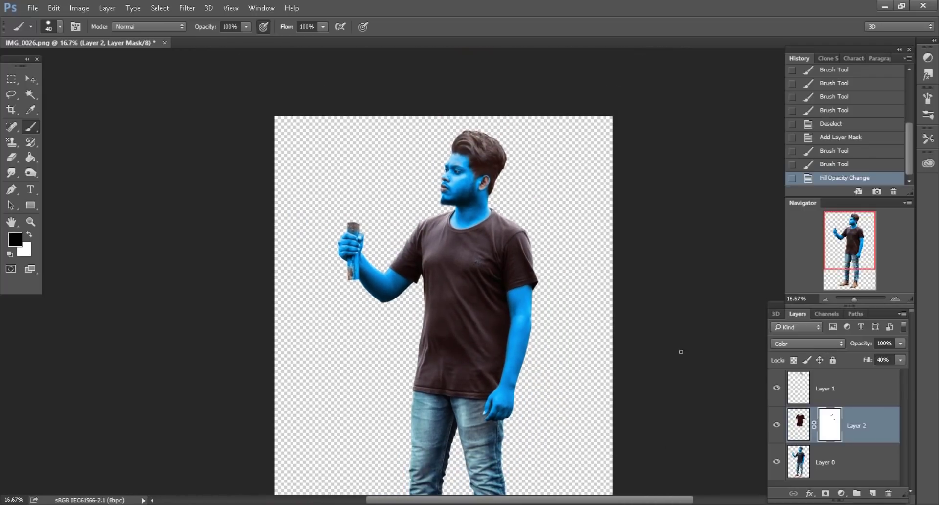
pyautogui.scroll(2, 680, 351)
pyautogui.keyDown('alt'); pyautogui.scroll(1, 680, 351); pyautogui.keyUp('alt')
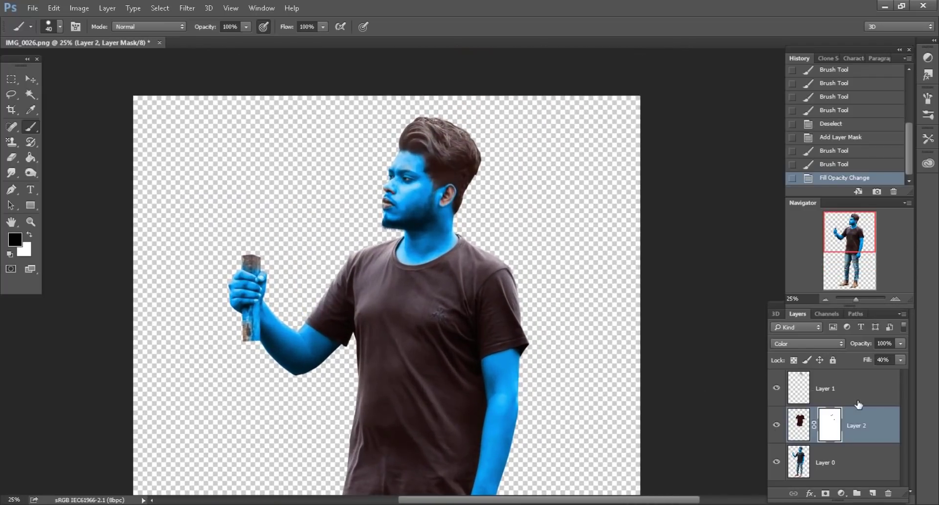
# Step: Add a new Overlay-blend layer above the photo with the figure's outline selected
pyautogui.click(857, 454)
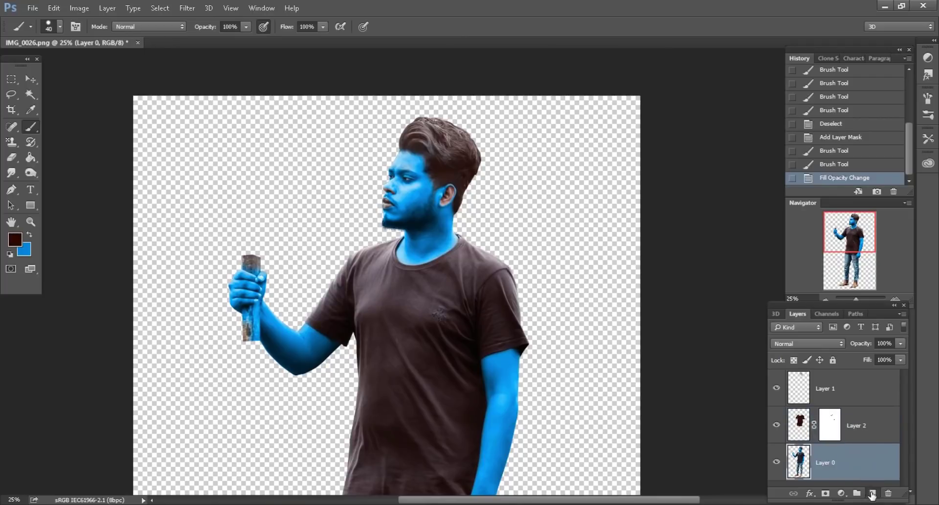
pyautogui.click(872, 493)
pyautogui.click(812, 345)
pyautogui.click(777, 223)
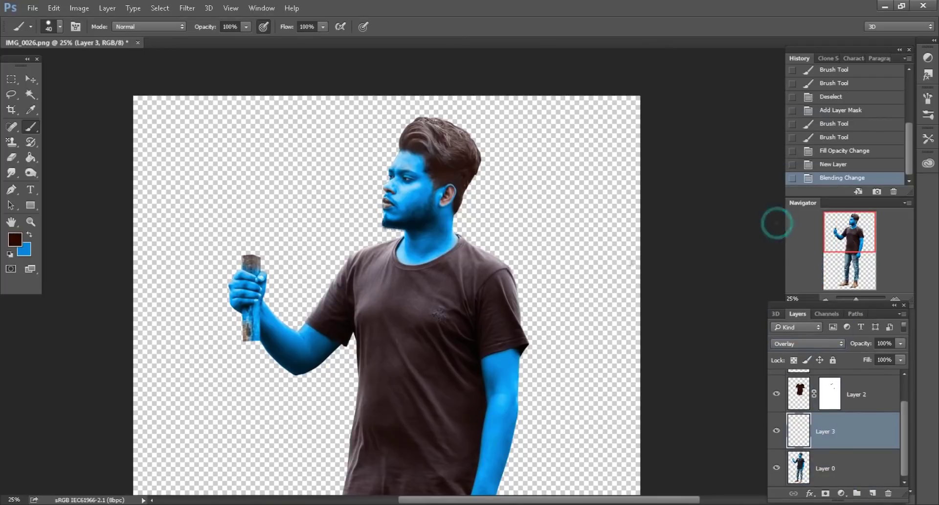
pyautogui.keyDown('ctrl'); pyautogui.click(799, 467); pyautogui.keyUp('ctrl')
pyautogui.hotkey('ctrl', '+')
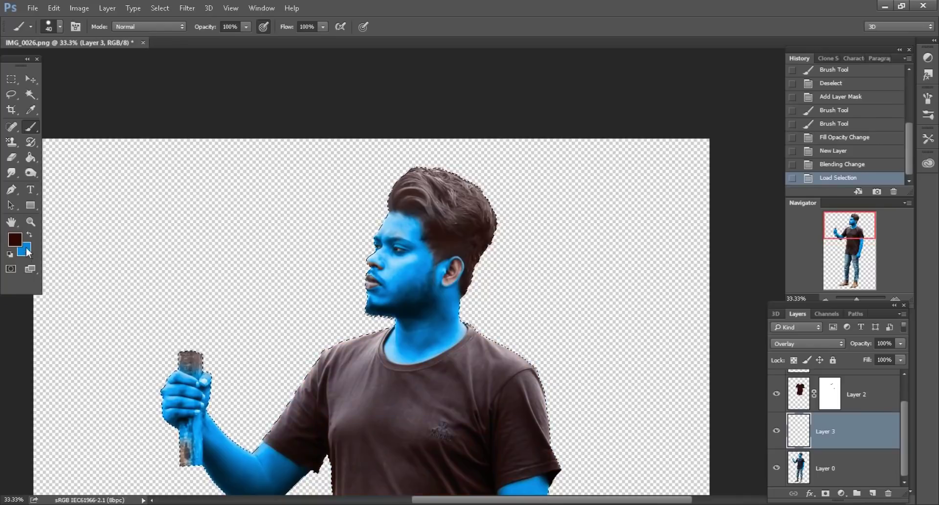
pyautogui.hotkey('ctrl', '+')
# Step: Set the foreground colour to black and accept a small soft brush
pyautogui.click(15, 239)
pyautogui.click(613, 293)
pyautogui.click(876, 147)
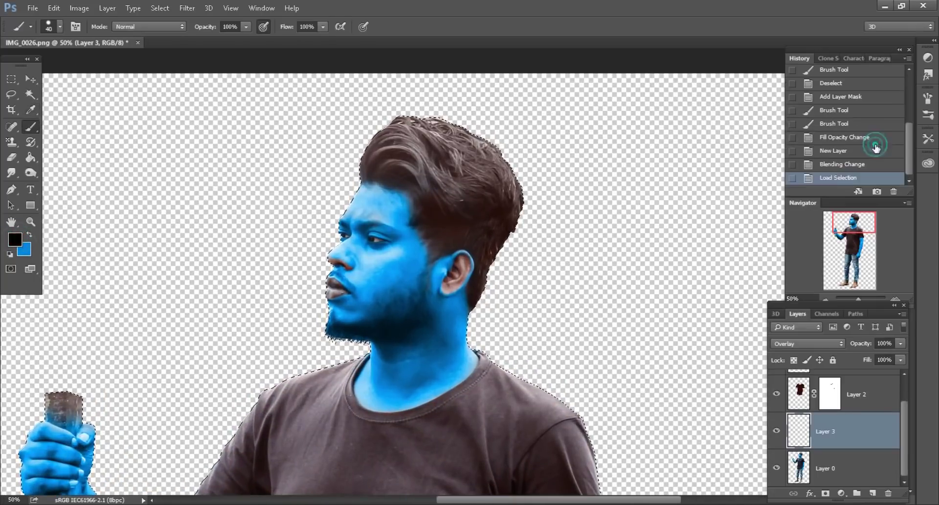
pyautogui.rightClick(417, 198)
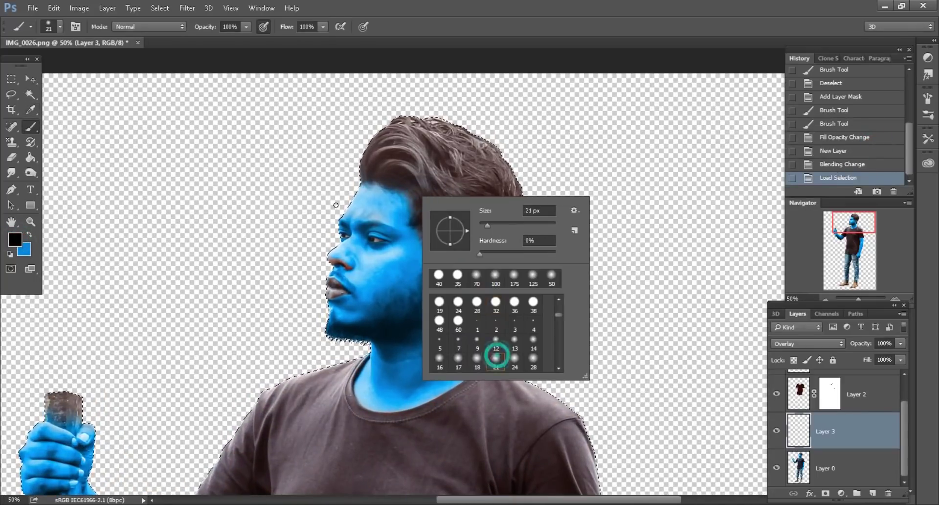
pyautogui.press('Return')
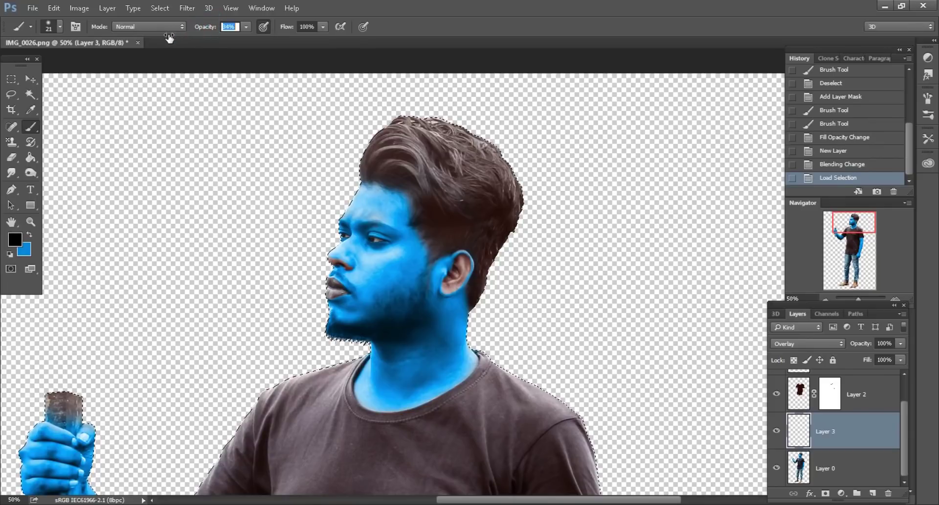
# Step: Darken the hair near the ear and across the top of the head
pyautogui.press(']')
pyautogui.press(']')
pyautogui.press(']')
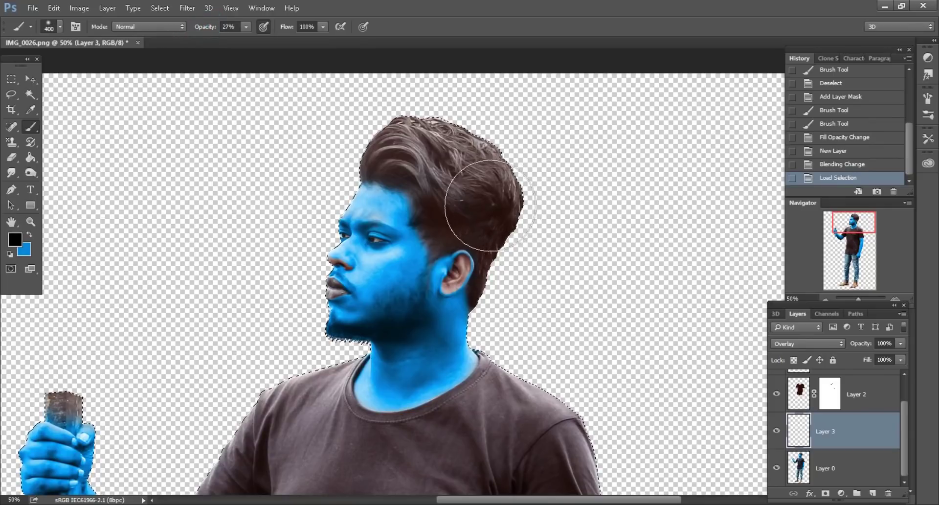
pyautogui.moveTo(478, 205); pyautogui.dragTo(446, 216)
pyautogui.click(441, 223)
pyautogui.press(']')
pyautogui.moveTo(508, 247)
pyautogui.mouseDown()
pyautogui.moveTo(450, 178)
pyautogui.moveTo(472, 158)
pyautogui.moveTo(441, 202)
pyautogui.mouseUp()
# Step: Reset colours to black and white, lower brush opacity, and softly shade beside the nose and cheek
pyautogui.click(13, 95)
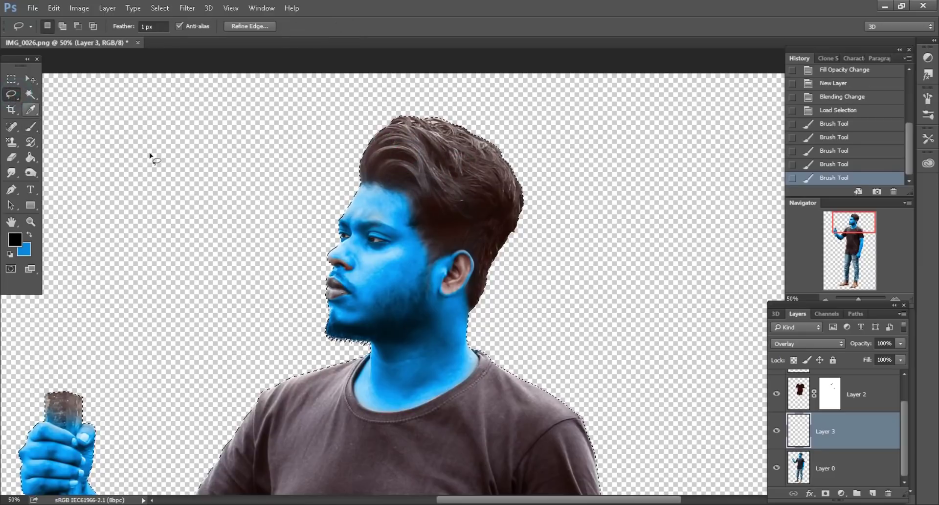
pyautogui.scroll(-1, 616, 334)
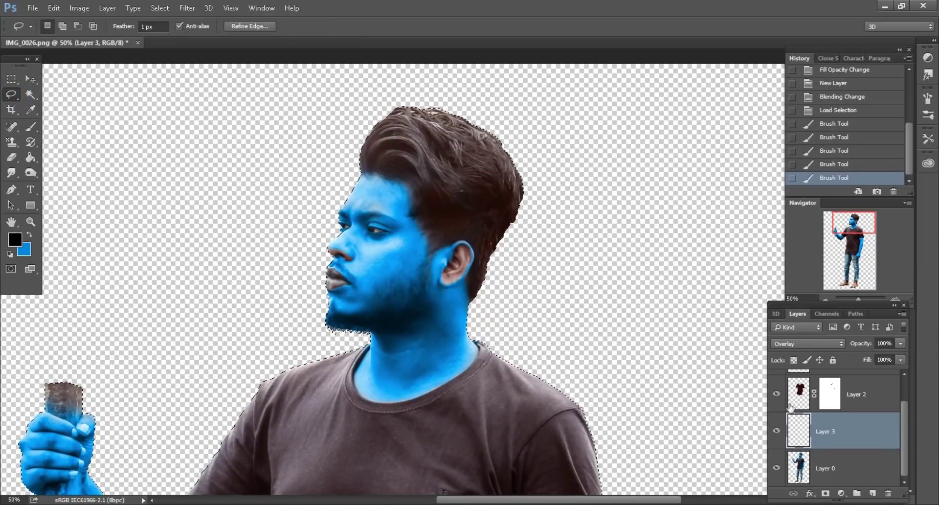
pyautogui.click(33, 127)
pyautogui.click(11, 254)
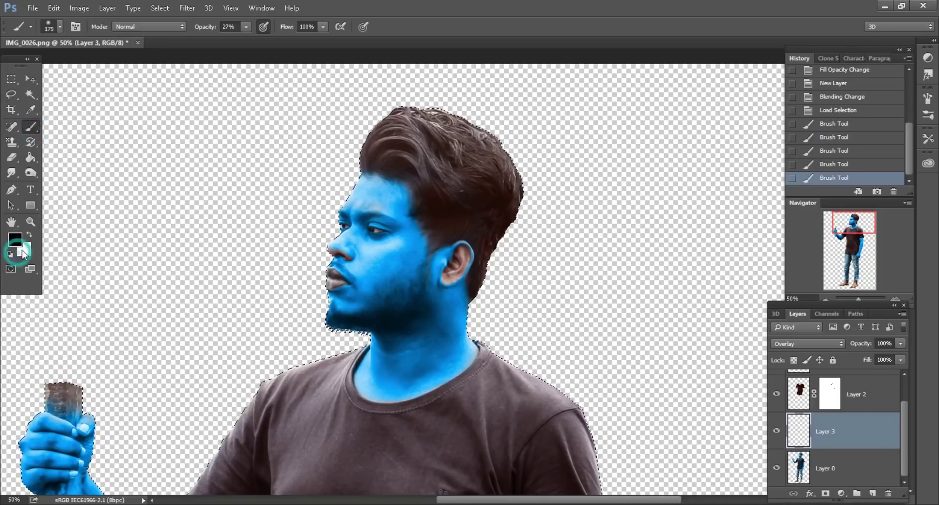
pyautogui.hotkey('ctrl', '+')
pyautogui.moveTo(206, 28); pyautogui.dragTo(198, 30)
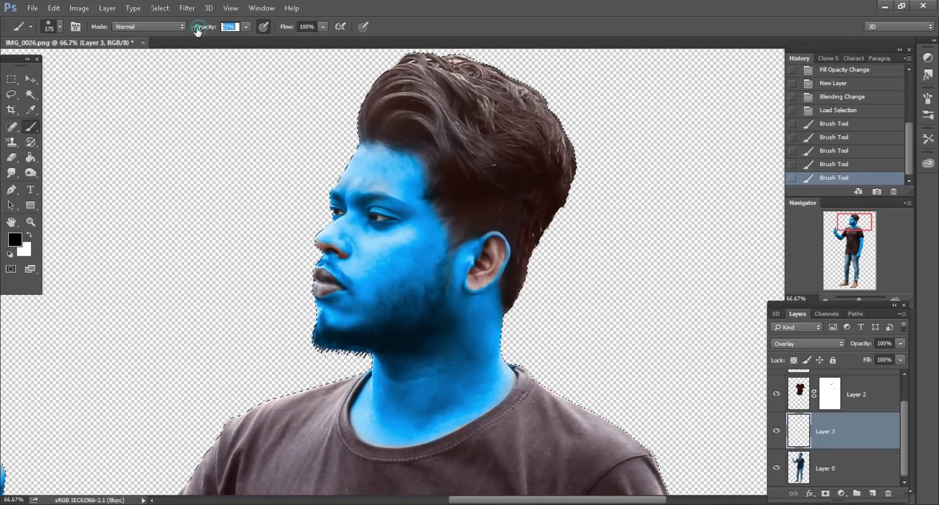
pyautogui.hotkey('ctrl', '+')
pyautogui.press('[')
pyautogui.press('[')
pyautogui.press('[')
pyautogui.press('[')
pyautogui.press('[')
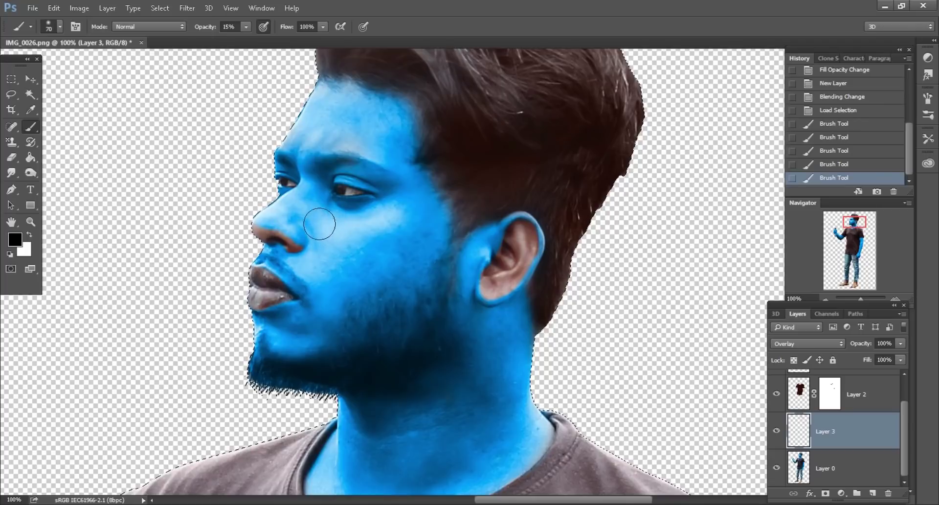
pyautogui.click(313, 229)
pyautogui.moveTo(205, 27); pyautogui.dragTo(215, 27)
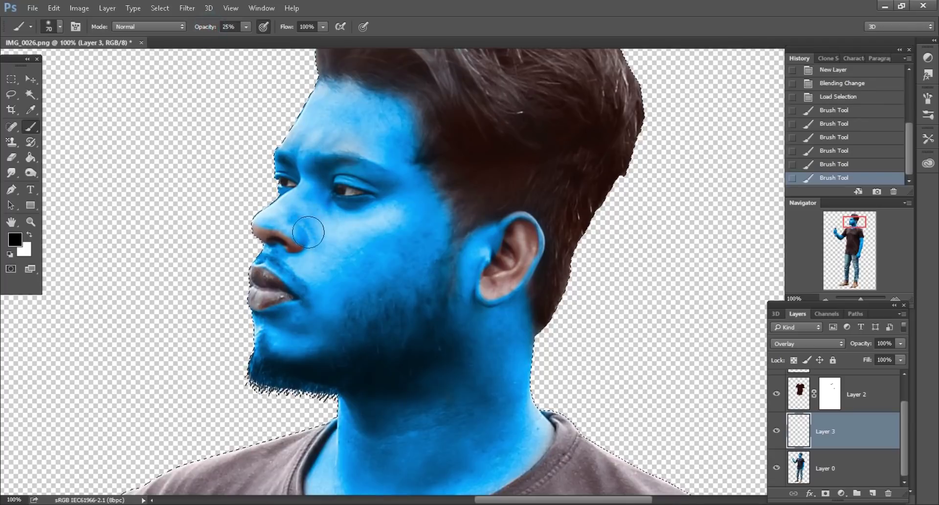
pyautogui.moveTo(316, 236)
pyautogui.mouseDown()
pyautogui.moveTo(413, 231)
pyautogui.moveTo(372, 274)
pyautogui.mouseUp()
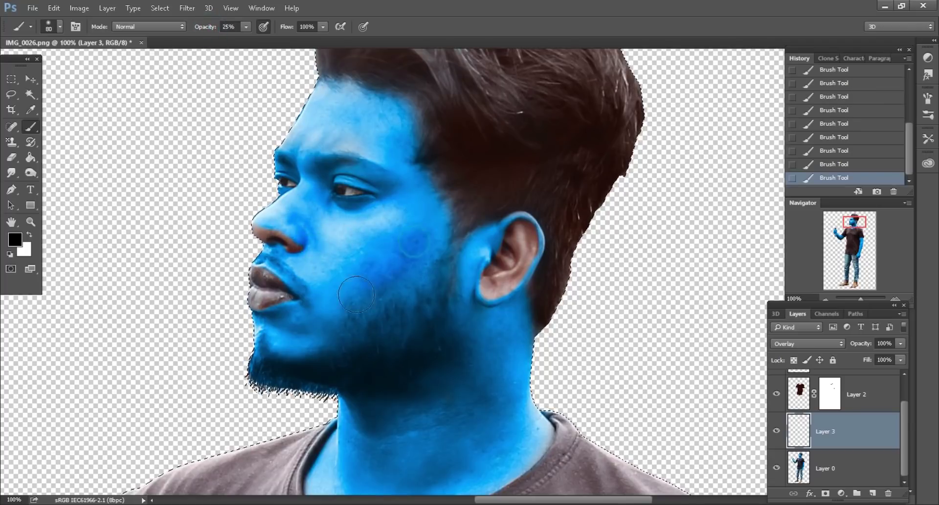
# Step: Zoom out to the upper body, resizing the brush for the neck
pyautogui.press(']')
pyautogui.hotkey('ctrl', '-')
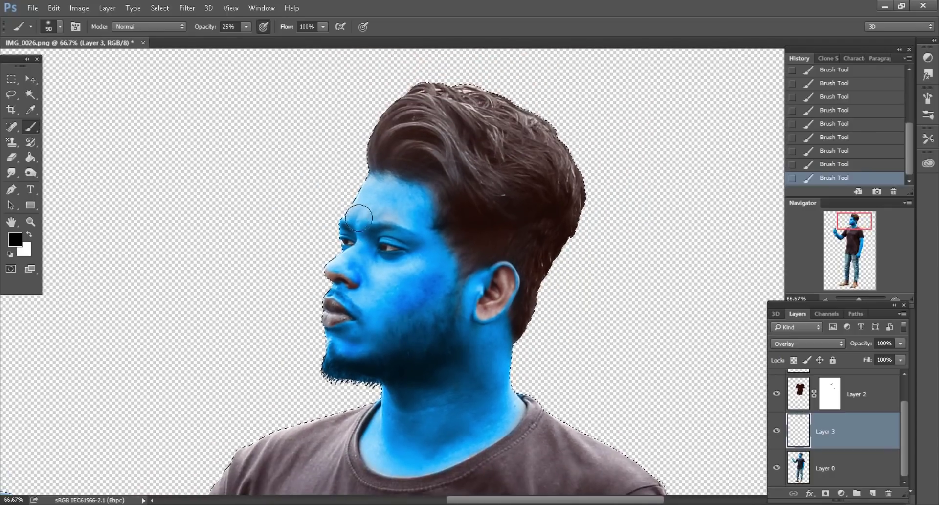
pyautogui.press(']')
pyautogui.press('[')
pyautogui.press('[')
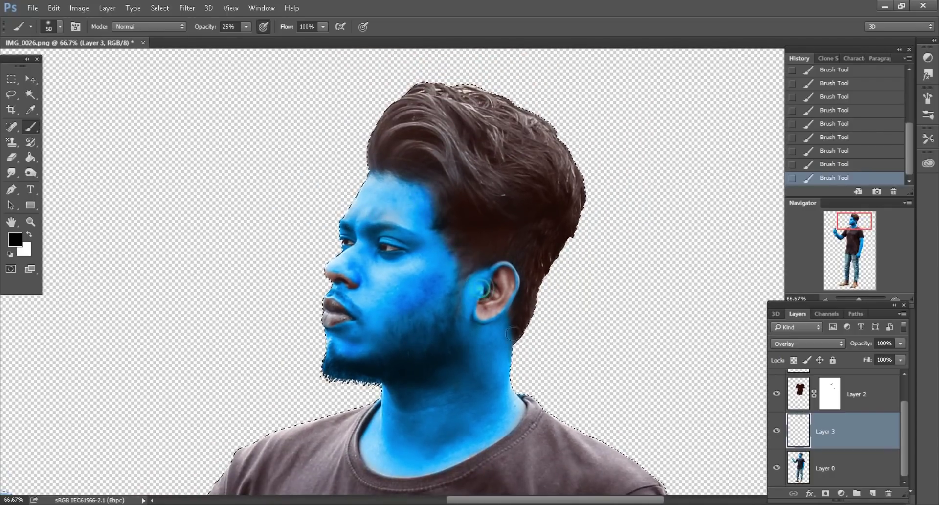
pyautogui.hotkey('ctrl', '-')
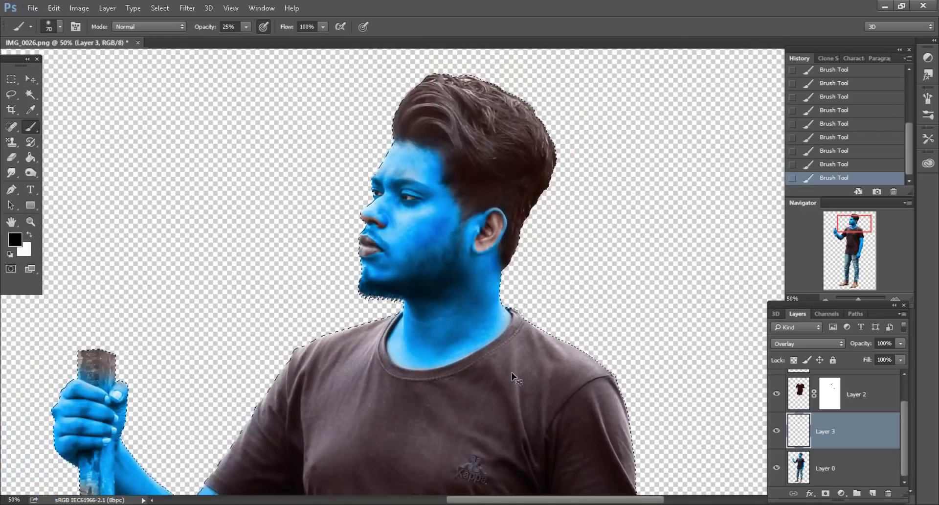
pyautogui.hotkey('ctrl', '-')
# Step: Set the brush to 11% opacity and size 300, then clear the selection
pyautogui.moveTo(205, 27); pyautogui.dragTo(194, 27)
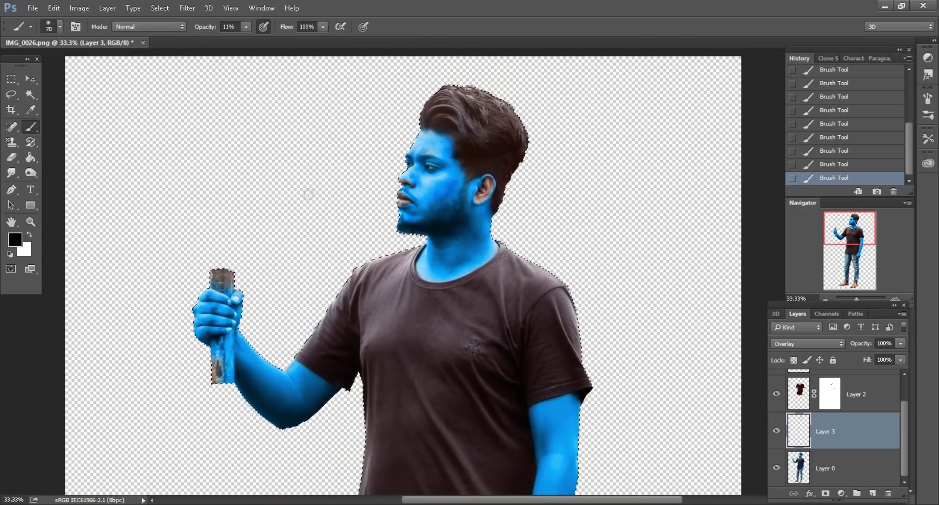
pyautogui.scroll(-1, 313, 274)
pyautogui.press(']')
pyautogui.press(']')
pyautogui.press(']')
pyautogui.press(']')
pyautogui.press(']')
pyautogui.press(']')
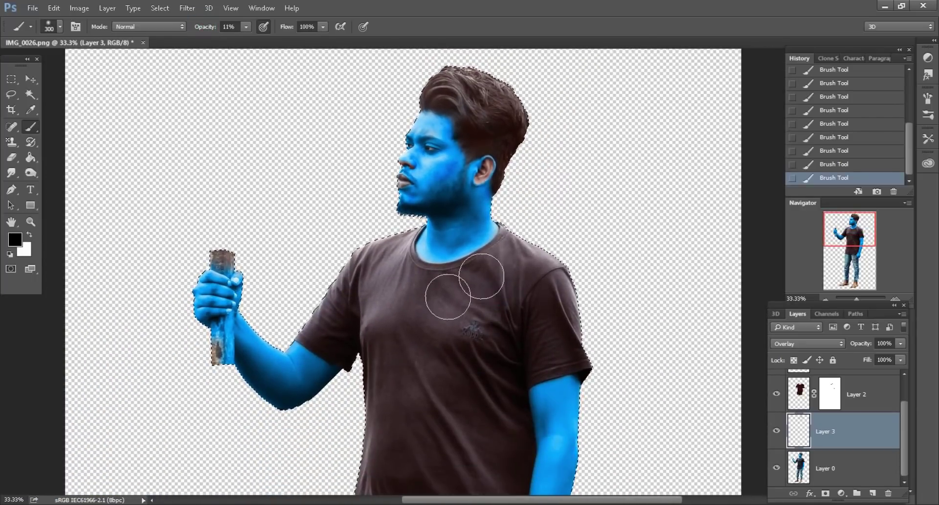
pyautogui.press(']')
pyautogui.scroll(-1, 457, 389)
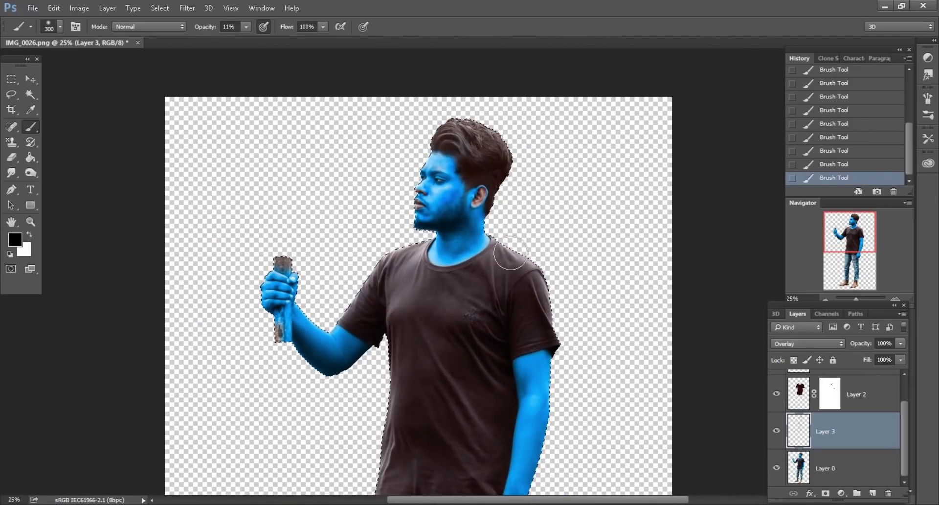
pyautogui.scroll(-1, 510, 443)
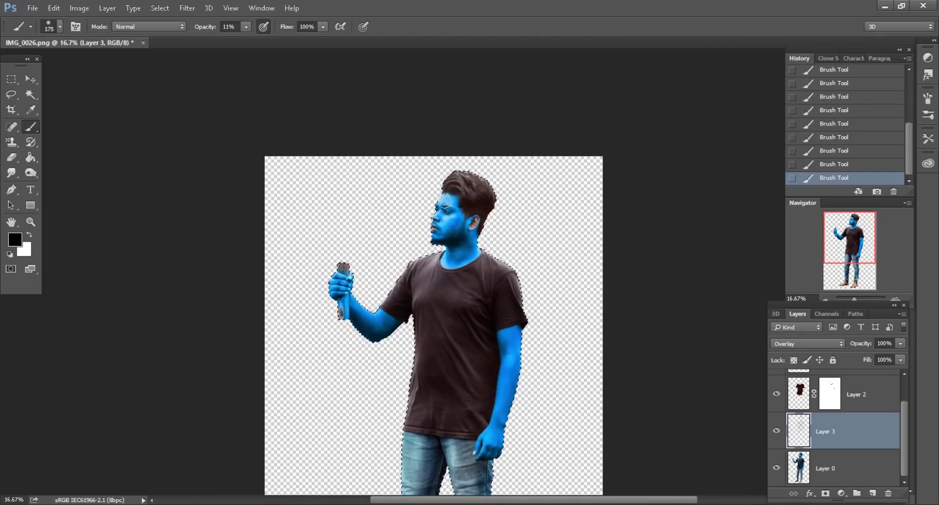
pyautogui.click(12, 97)
# Step: Use Merge Visible to combine all layers into one Layer 3 holding the blue-skinned figure
pyautogui.click(306, 201)
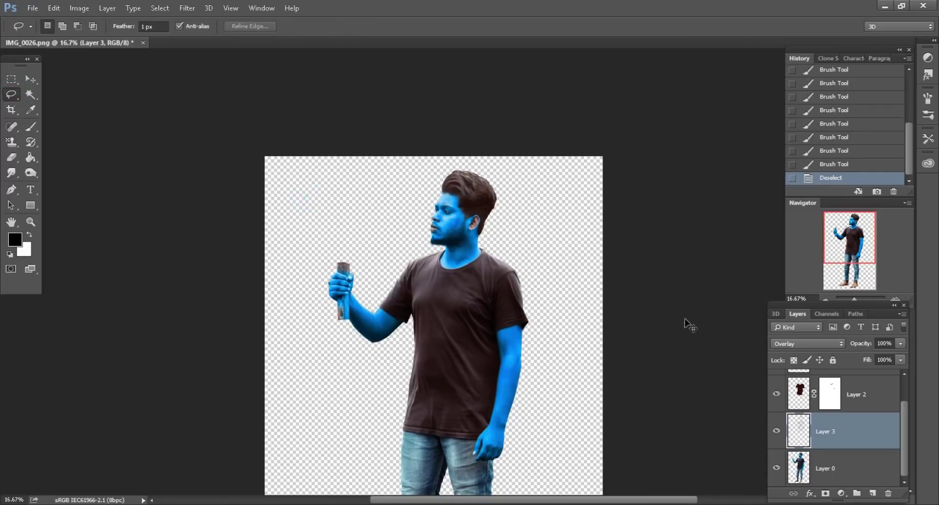
pyautogui.scroll(-1, 690, 323)
pyautogui.scroll(-1, 690, 323)
pyautogui.scroll(2, 689, 322)
pyautogui.scroll(1, 636, 294)
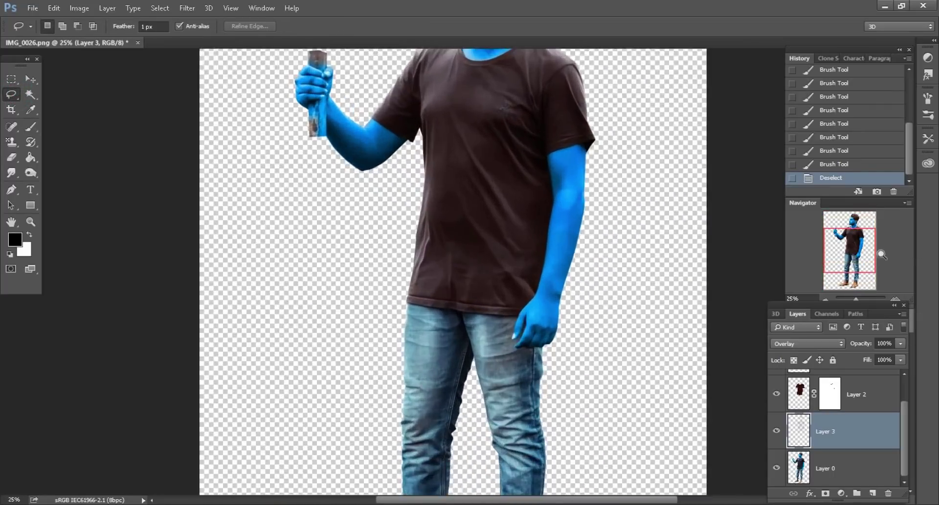
pyautogui.scroll(1, 563, 264)
pyautogui.scroll(3, 535, 252)
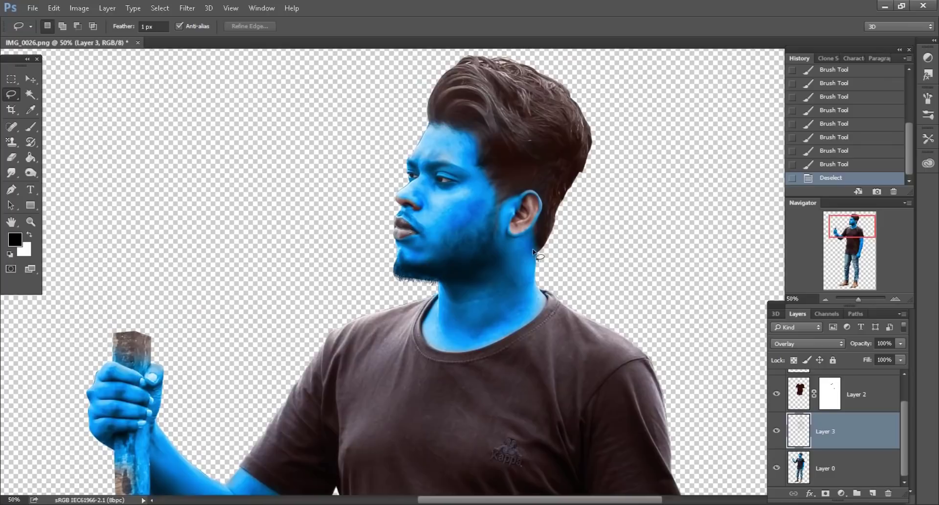
pyautogui.hscroll(2, 535, 252)
pyautogui.rightClick(862, 426)
pyautogui.click(687, 406)
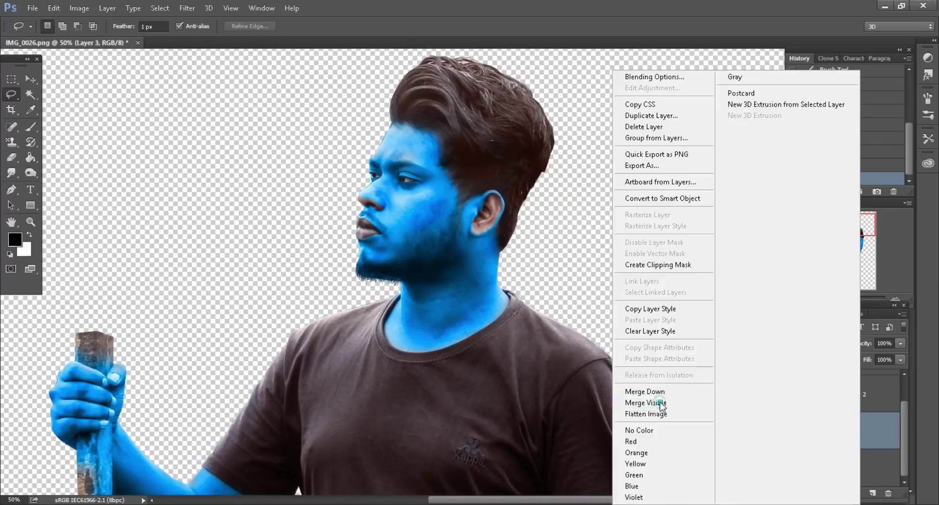
pyautogui.hotkey('ctrl', '-')
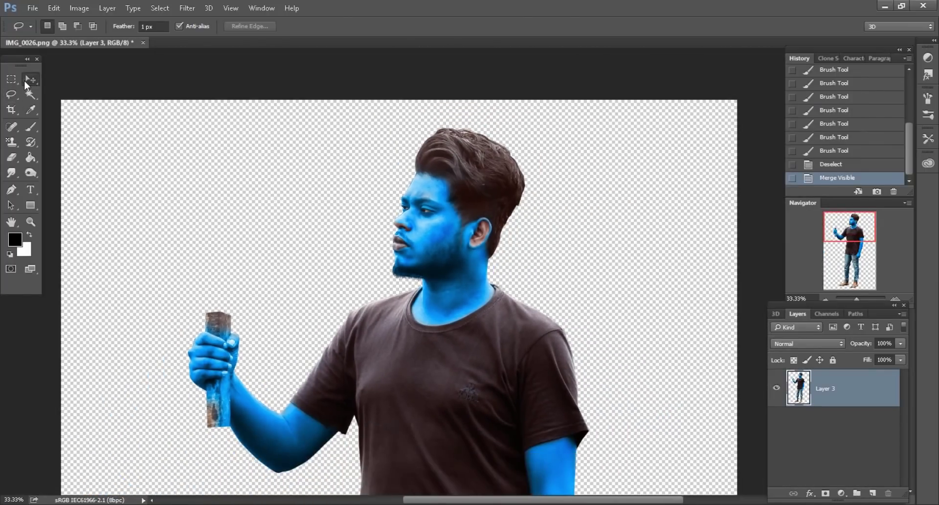
pyautogui.click(25, 80)
pyautogui.scroll(1, 227, 289)
# Step: Bring the kissclipart tribal mask PNG into IMG_0026 as Layer 4 over the face
pyautogui.scroll(1, 206, 333)
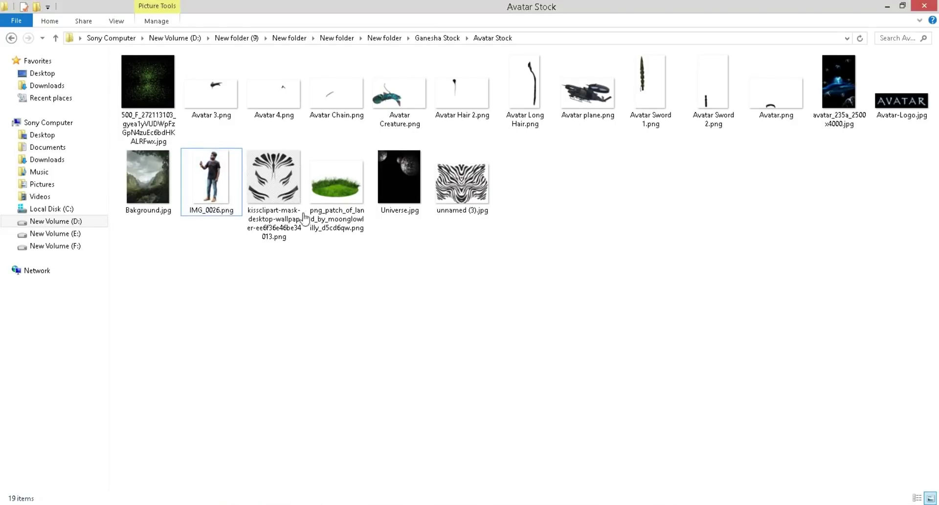
pyautogui.moveTo(274, 186)
pyautogui.mouseDown()
pyautogui.moveTo(318, 504)
pyautogui.moveTo(646, 35)
pyautogui.mouseUp()
pyautogui.hotkey('ctrl', '+')
pyautogui.moveTo(457, 71); pyautogui.dragTo(437, 241)
# Step: Set Layer 4's blend mode to Multiply after trying Darken
pyautogui.hotkey('ctrl', '+')
pyautogui.hotkey('ctrl', '+')
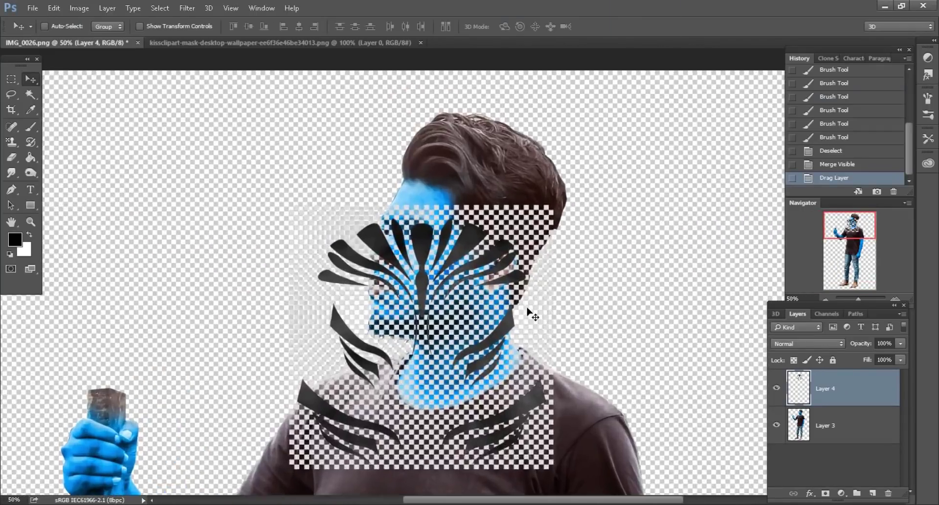
pyautogui.click(807, 344)
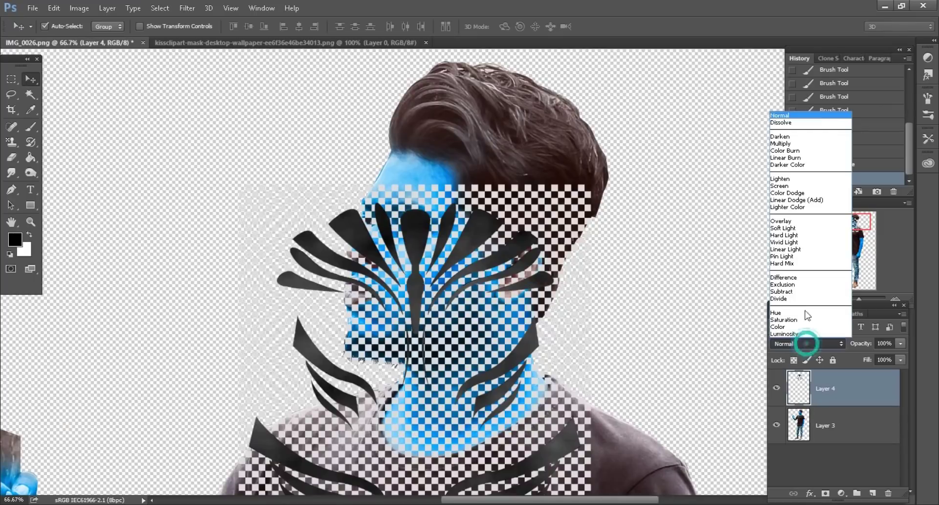
pyautogui.click(781, 136)
pyautogui.scroll(-1, 537, 365)
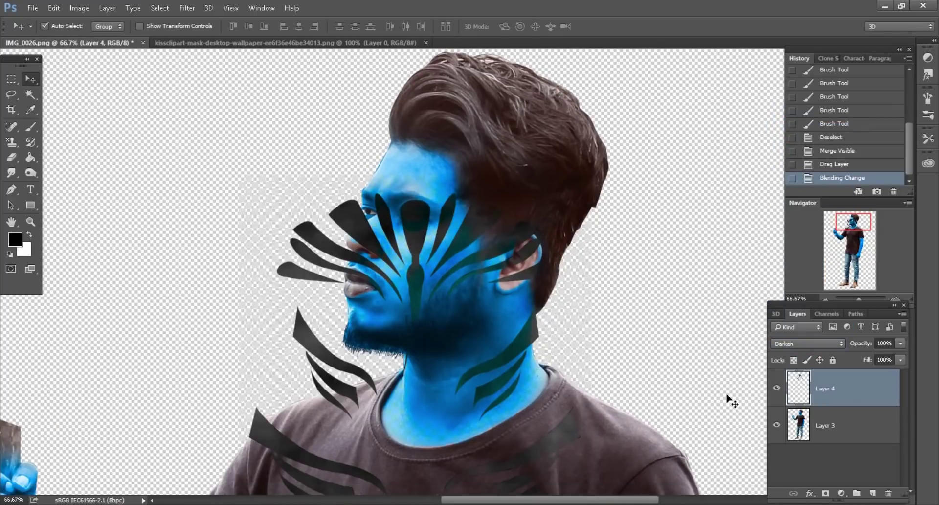
pyautogui.click(807, 344)
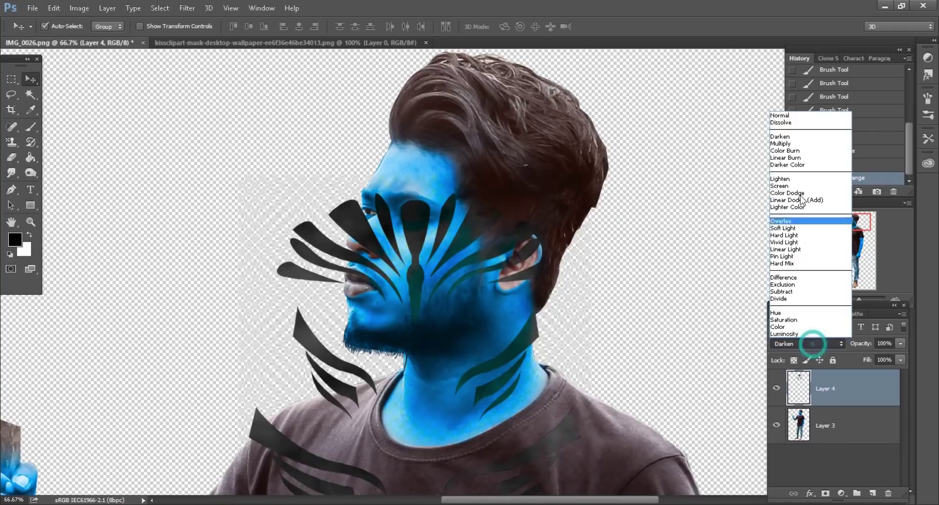
pyautogui.click(785, 145)
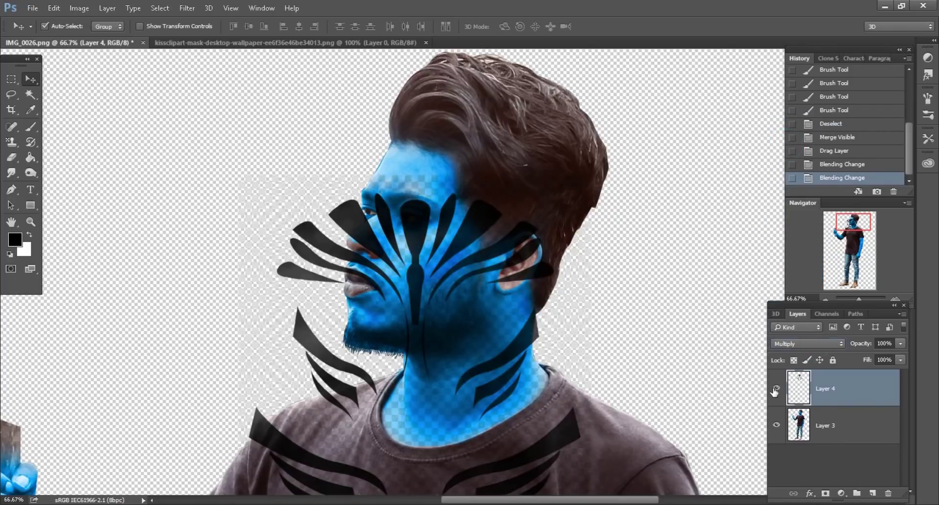
pyautogui.scroll(-2, 104, 79)
pyautogui.scroll(-2, 104, 79)
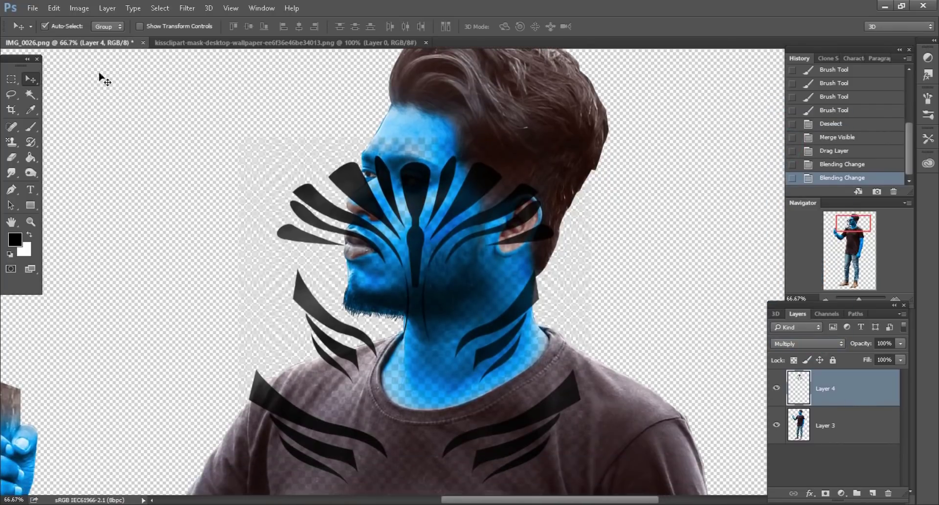
# Step: Apply Levels to the mask layer with input black 28, midtone 1.54 and white 165
pyautogui.click(78, 10)
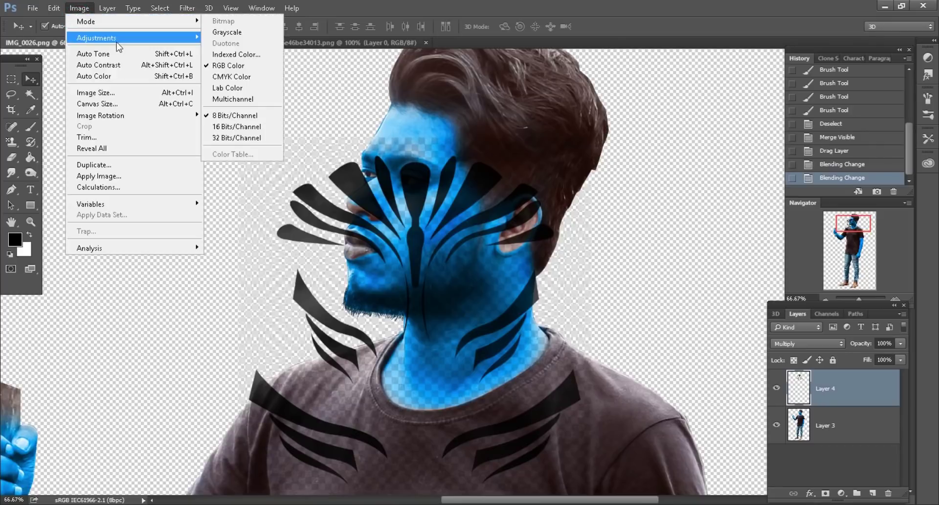
pyautogui.moveTo(96, 37)
pyautogui.click(235, 52)
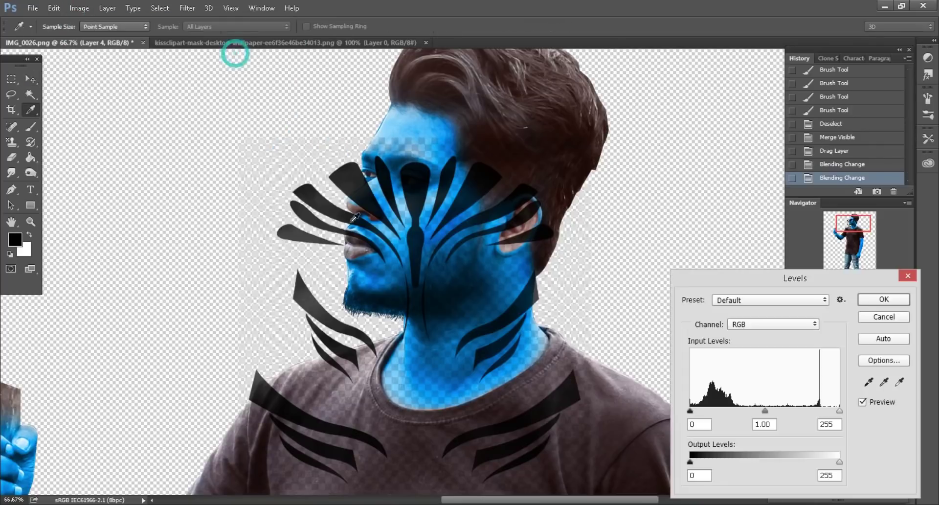
pyautogui.moveTo(765, 411)
pyautogui.mouseDown()
pyautogui.moveTo(734, 411)
pyautogui.moveTo(757, 410)
pyautogui.mouseUp()
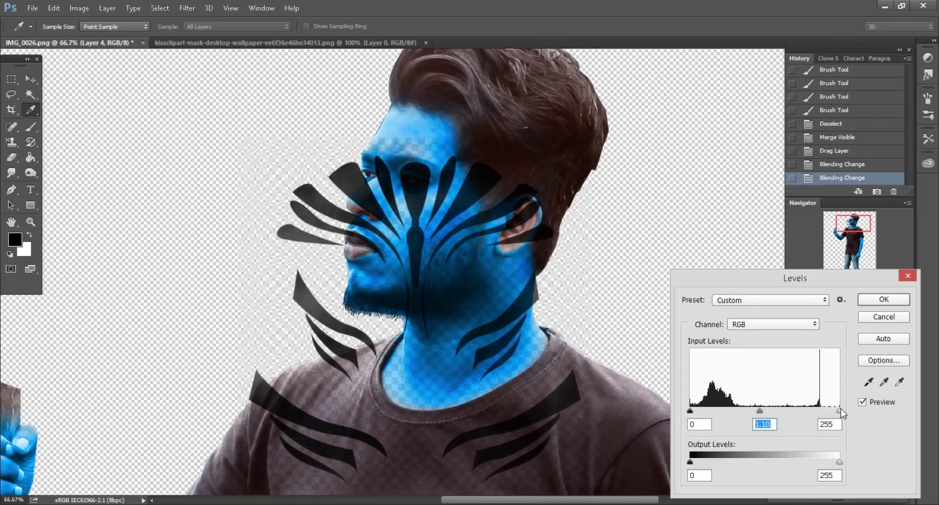
pyautogui.moveTo(841, 409); pyautogui.dragTo(787, 415)
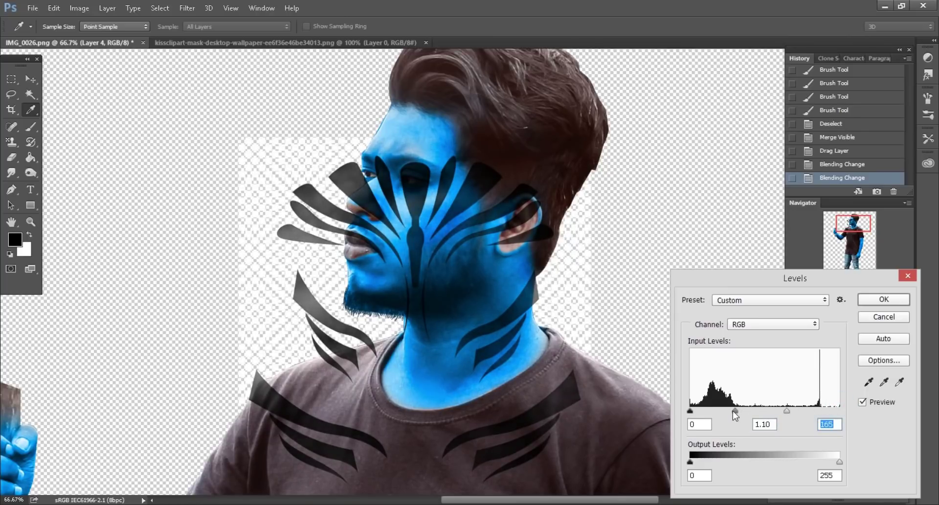
pyautogui.moveTo(735, 411); pyautogui.dragTo(704, 414)
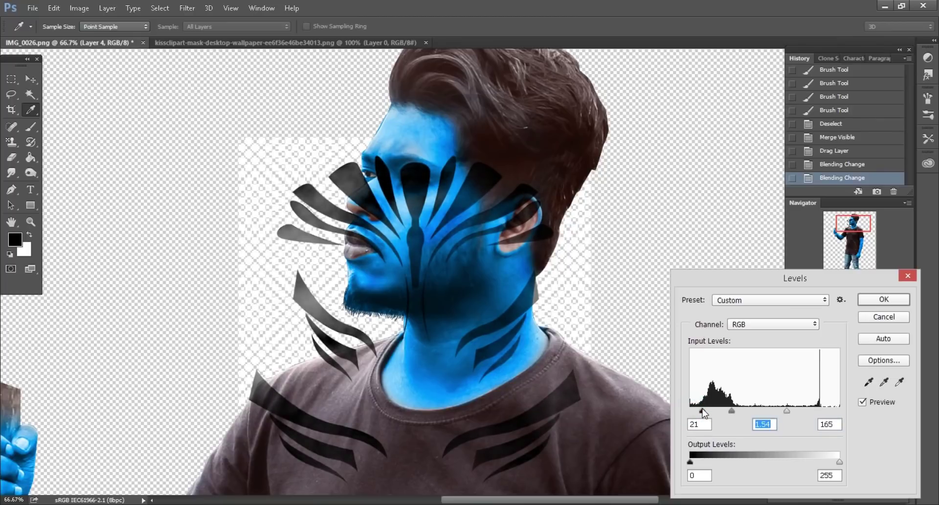
pyautogui.moveTo(705, 415); pyautogui.dragTo(709, 415)
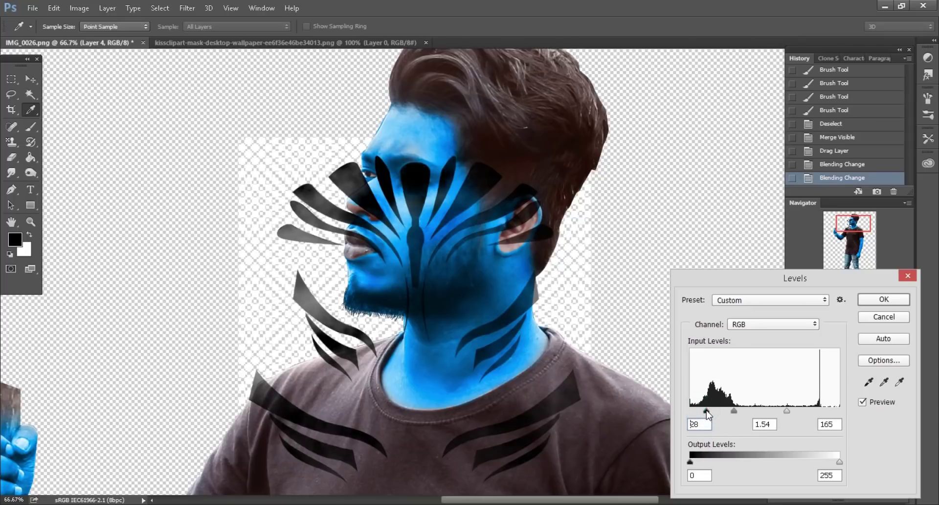
pyautogui.click(873, 301)
# Step: Convert the stripe layer to a Smart Object
pyautogui.press('v')
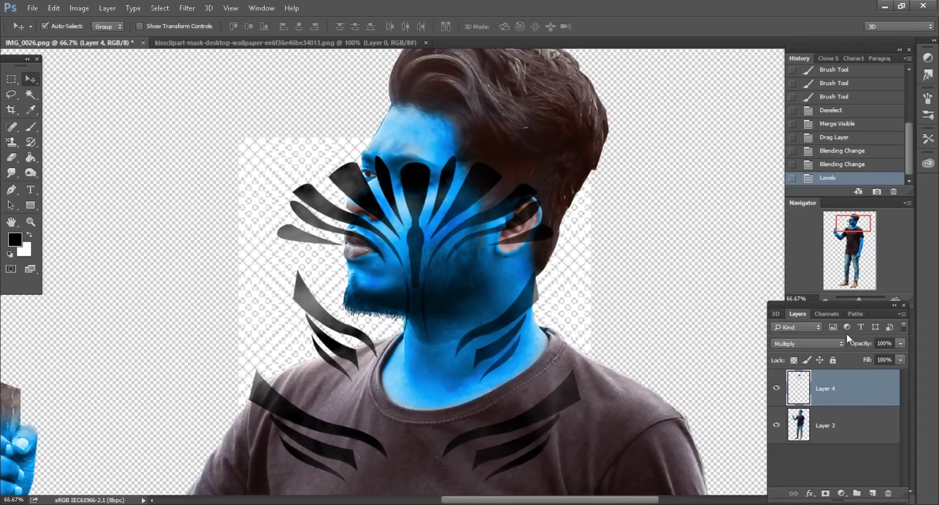
pyautogui.rightClick(862, 394)
pyautogui.click(675, 199)
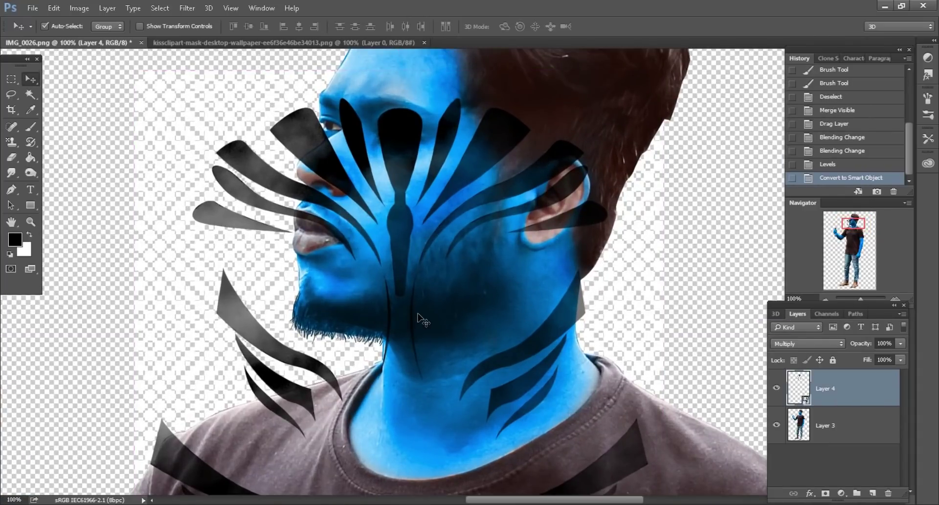
# Step: Scale the stripes to 72%, rotate them 15.11° across the face, and lower their fill
pyautogui.click(54, 8)
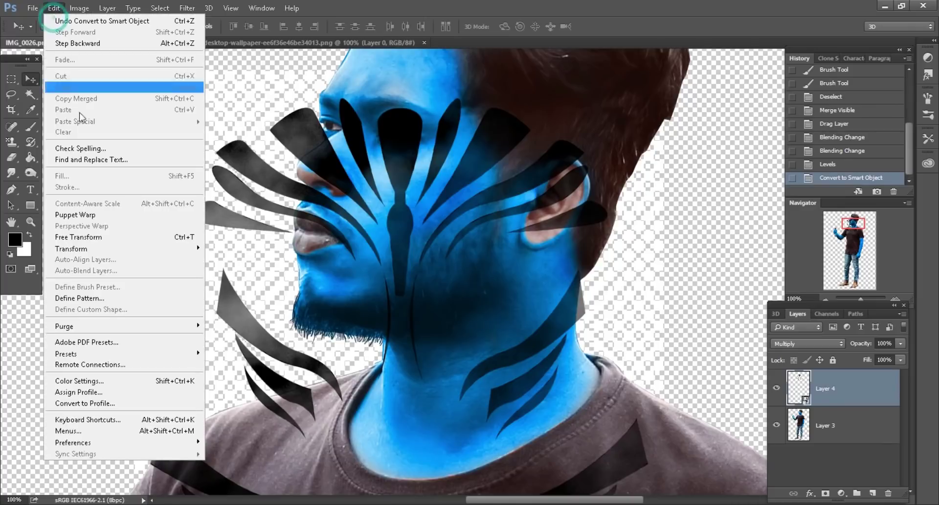
pyautogui.click(78, 237)
pyautogui.click(211, 25)
pyautogui.moveTo(136, 71); pyautogui.dragTo(257, 193)
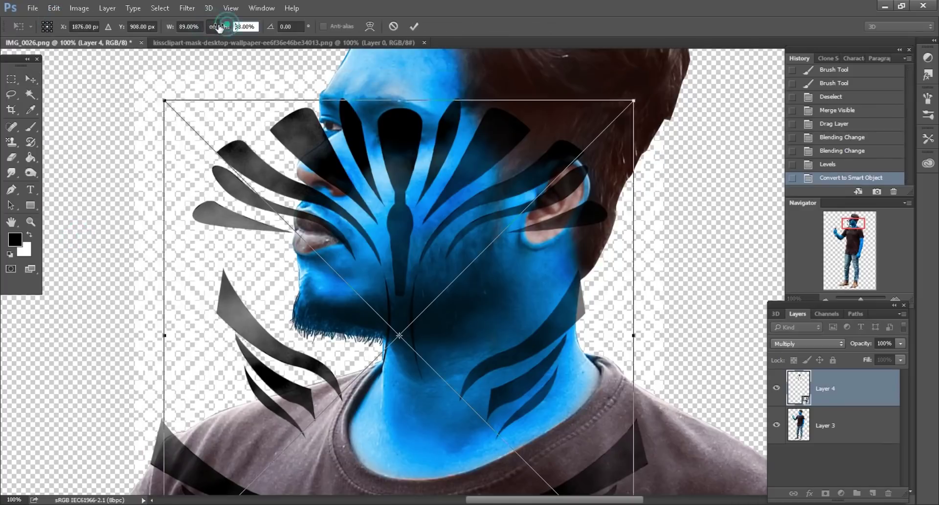
pyautogui.moveTo(230, 492); pyautogui.dragTo(147, 441)
pyautogui.moveTo(457, 271); pyautogui.dragTo(471, 277)
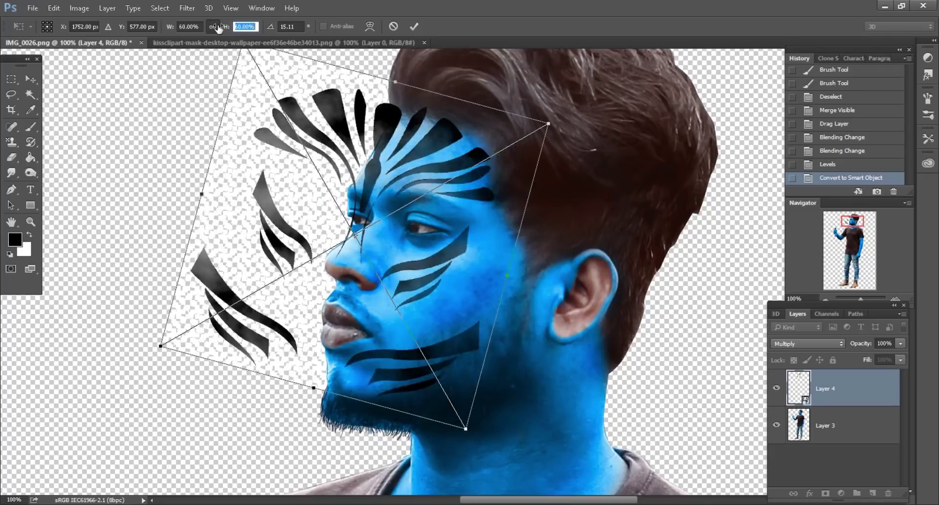
pyautogui.moveTo(492, 478); pyautogui.dragTo(495, 462)
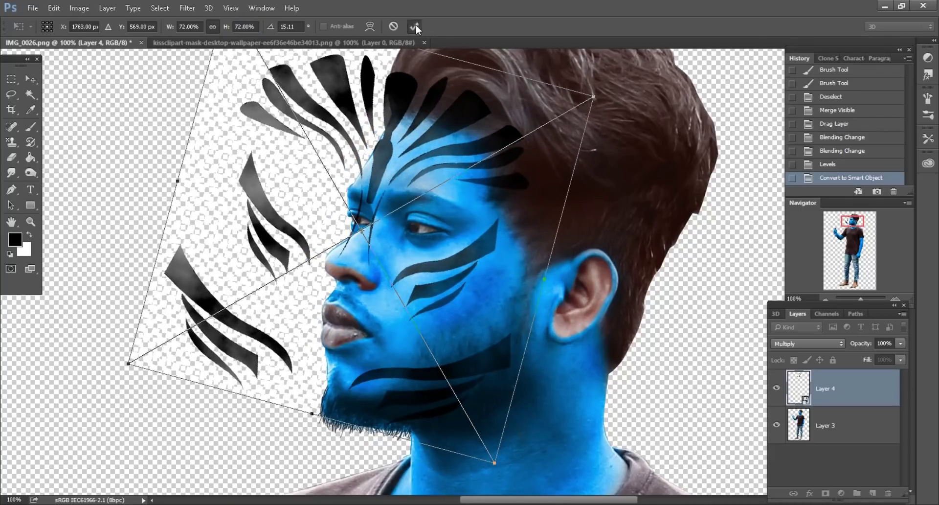
pyautogui.click(416, 25)
pyautogui.moveTo(868, 361); pyautogui.dragTo(847, 361)
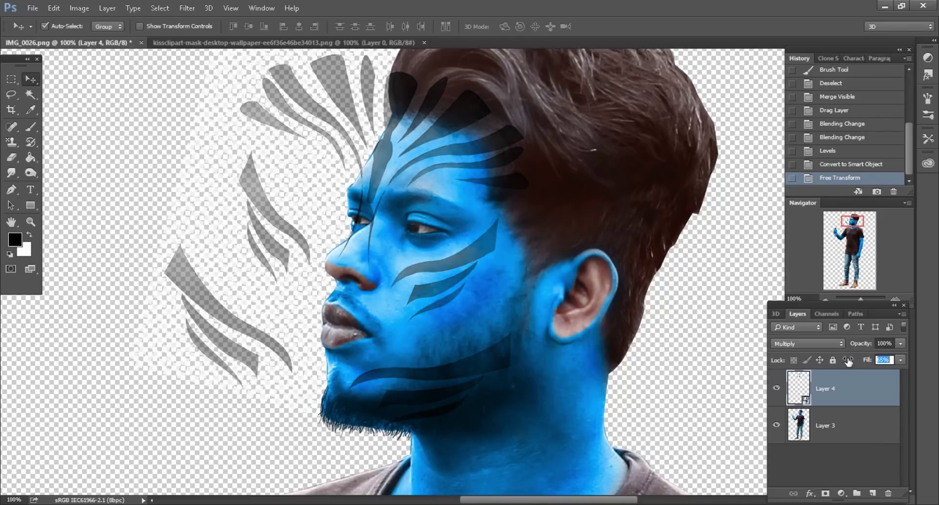
# Step: Undo the added layer mask and restore Layer 4's fill to 100%
pyautogui.click(826, 494)
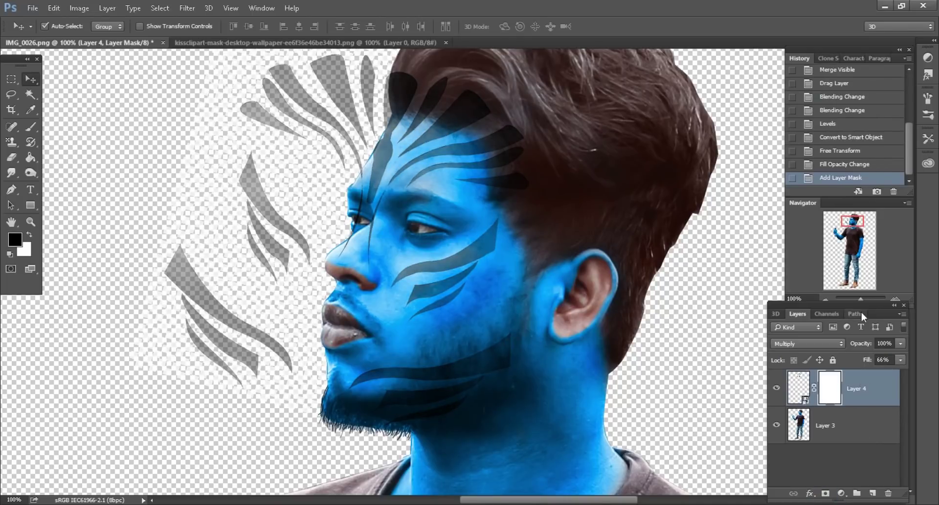
pyautogui.click(835, 168)
pyautogui.moveTo(865, 361)
pyautogui.mouseDown()
pyautogui.moveTo(876, 399)
pyautogui.moveTo(873, 494)
pyautogui.mouseUp()
# Step: Duplicate Layer 4 as a spare copy, then give the original a white mask and 76% fill
pyautogui.click(777, 387)
pyautogui.click(852, 429)
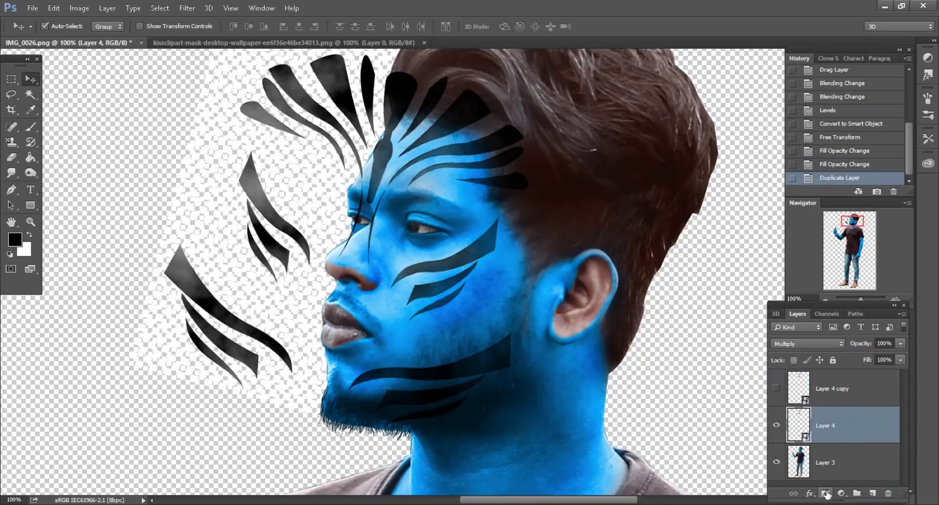
pyautogui.click(826, 494)
pyautogui.moveTo(864, 361); pyautogui.dragTo(852, 361)
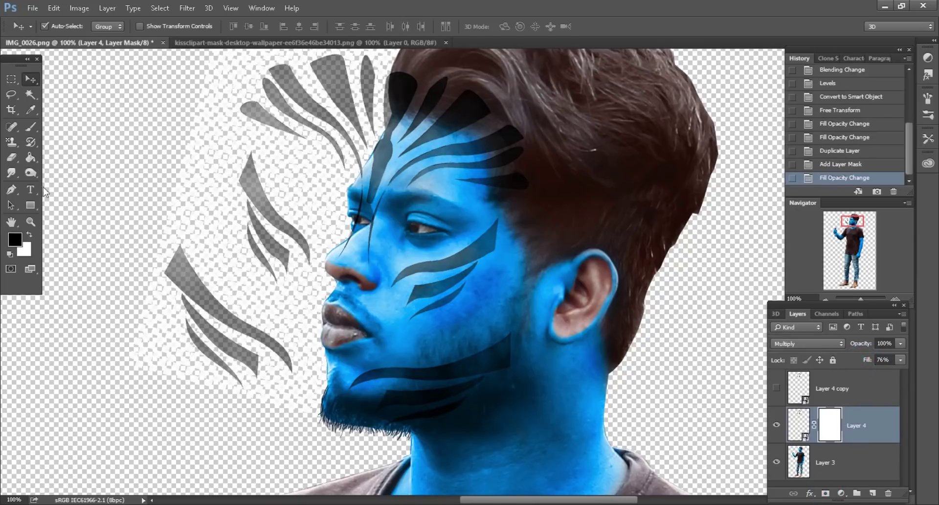
# Step: Clip Layer 4 to the figure layer and target its layer mask with the Brush tool
pyautogui.click(30, 127)
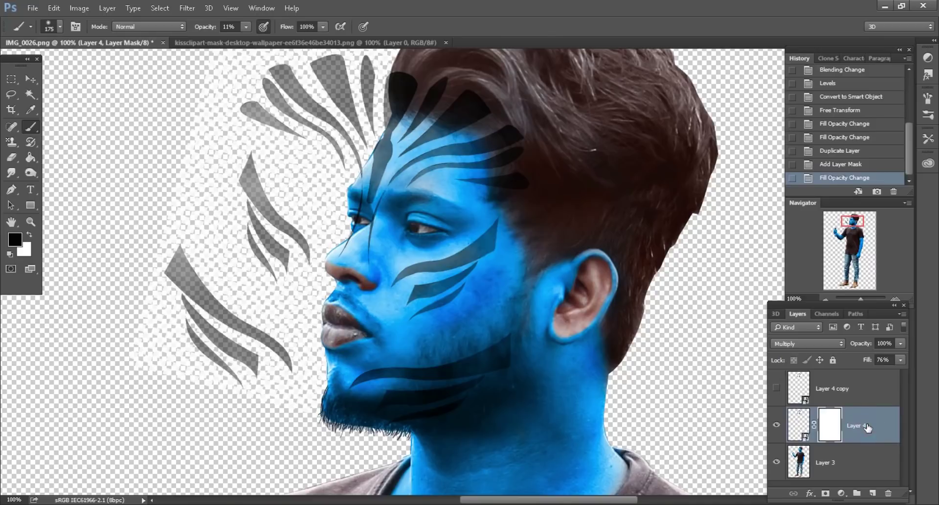
pyautogui.rightClick(873, 425)
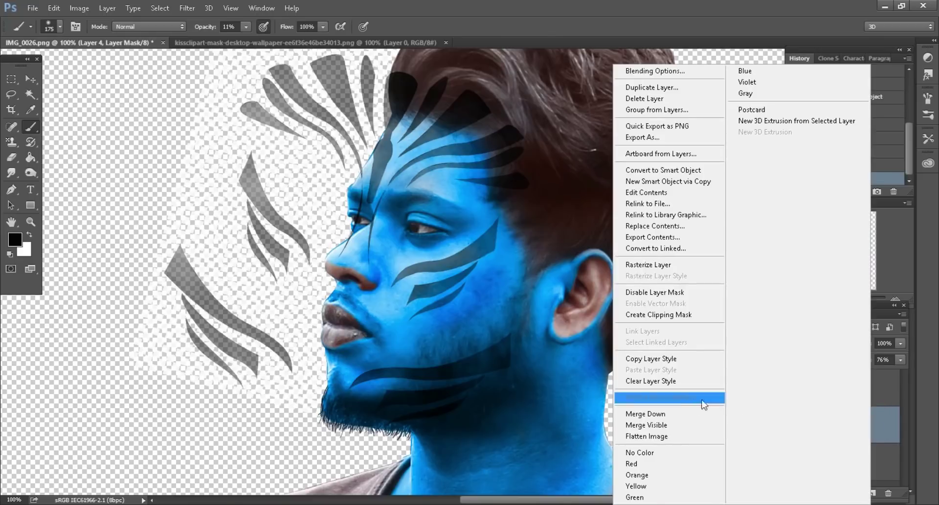
pyautogui.click(655, 316)
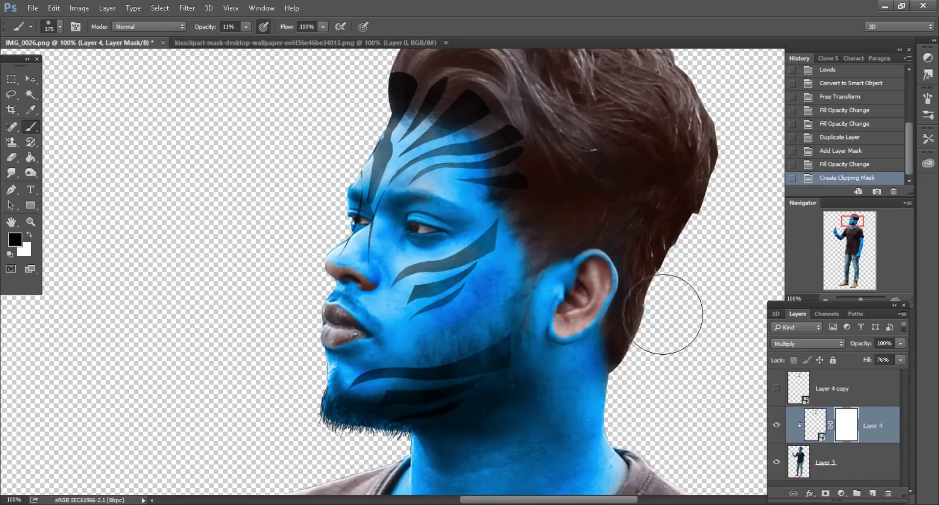
pyautogui.click(847, 435)
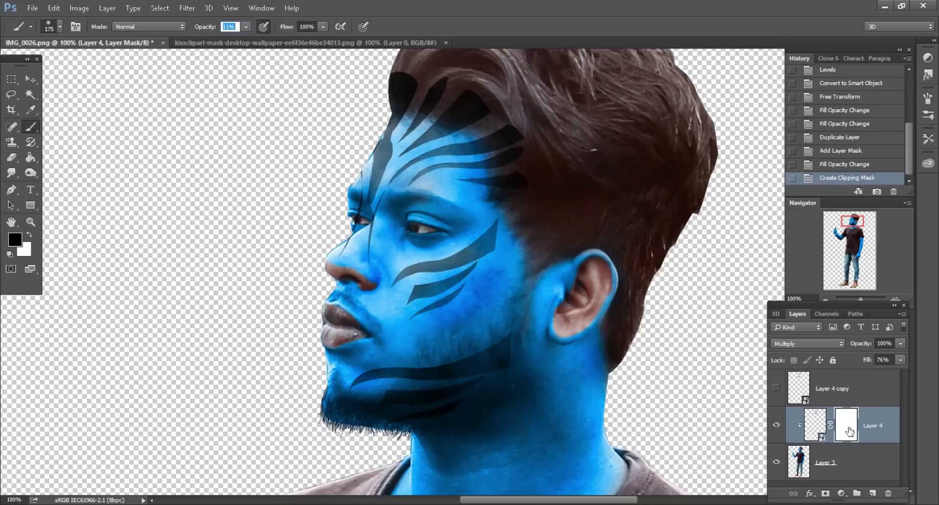
# Step: Paint black at 98% opacity to hide stripes on the nose bridge, hairline, forehead edge and brow
pyautogui.scroll(3, 504, 293)
pyautogui.hotkey('ctrl', '+')
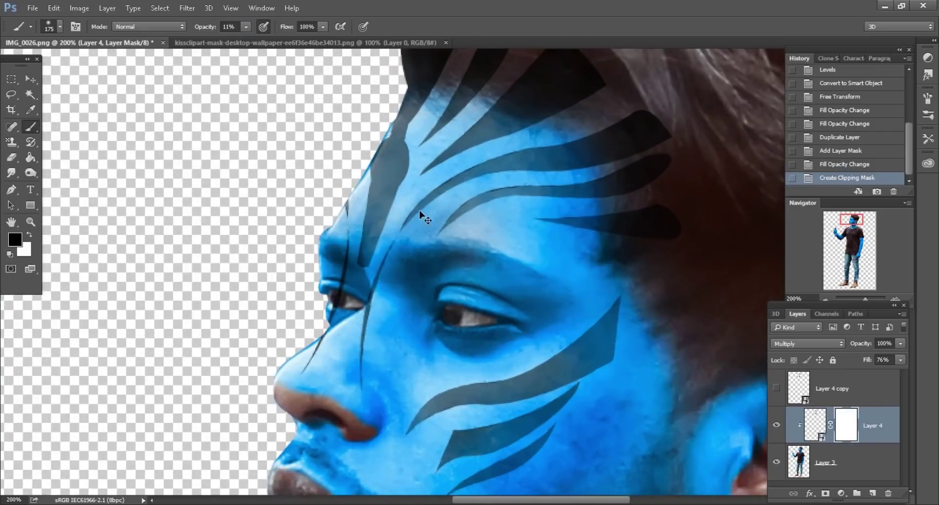
pyautogui.press('[')
pyautogui.moveTo(201, 29); pyautogui.dragTo(230, 27)
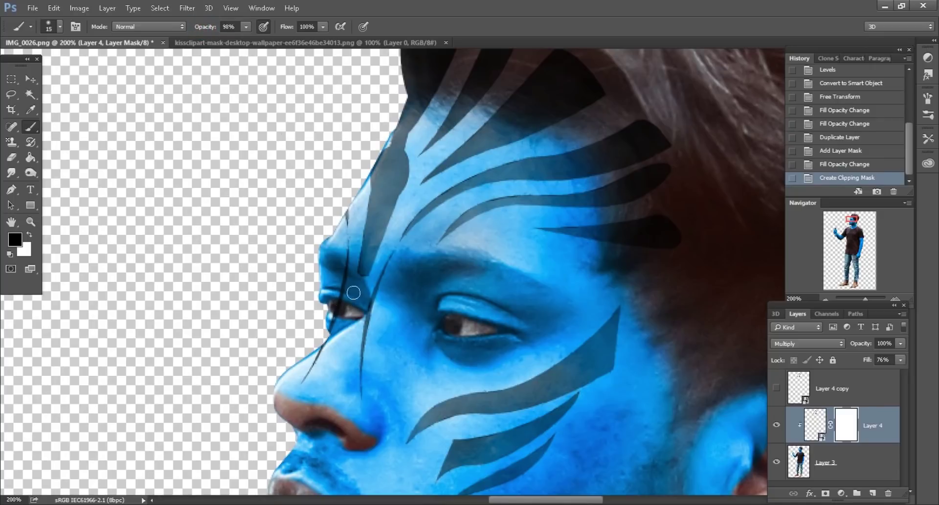
pyautogui.moveTo(370, 290); pyautogui.dragTo(366, 384)
pyautogui.press(']')
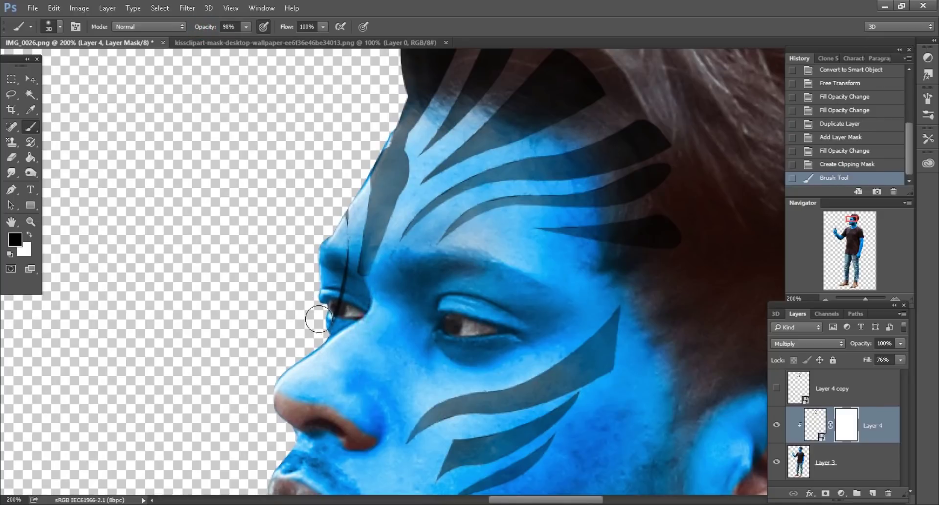
pyautogui.moveTo(345, 211); pyautogui.dragTo(352, 242)
pyautogui.scroll(3, 387, 186)
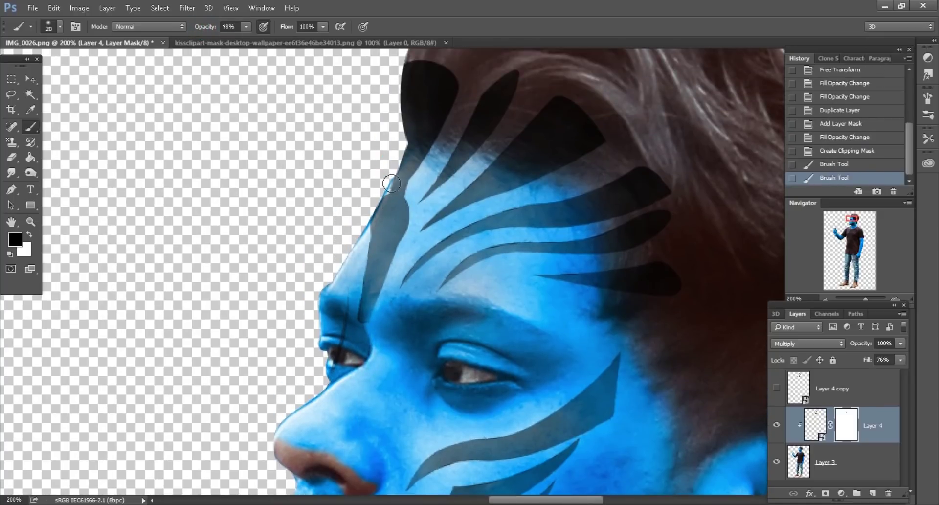
pyautogui.press('[')
pyautogui.moveTo(421, 124); pyautogui.dragTo(419, 140)
pyautogui.press(']')
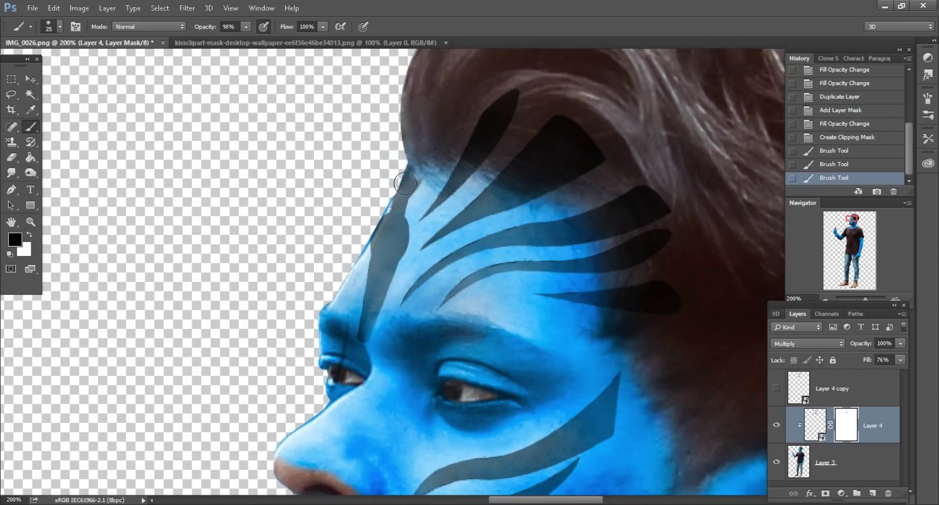
pyautogui.moveTo(406, 88); pyautogui.dragTo(399, 180)
pyautogui.moveTo(381, 257)
pyautogui.mouseDown()
pyautogui.moveTo(373, 262)
pyautogui.moveTo(401, 230)
pyautogui.moveTo(359, 319)
pyautogui.mouseUp()
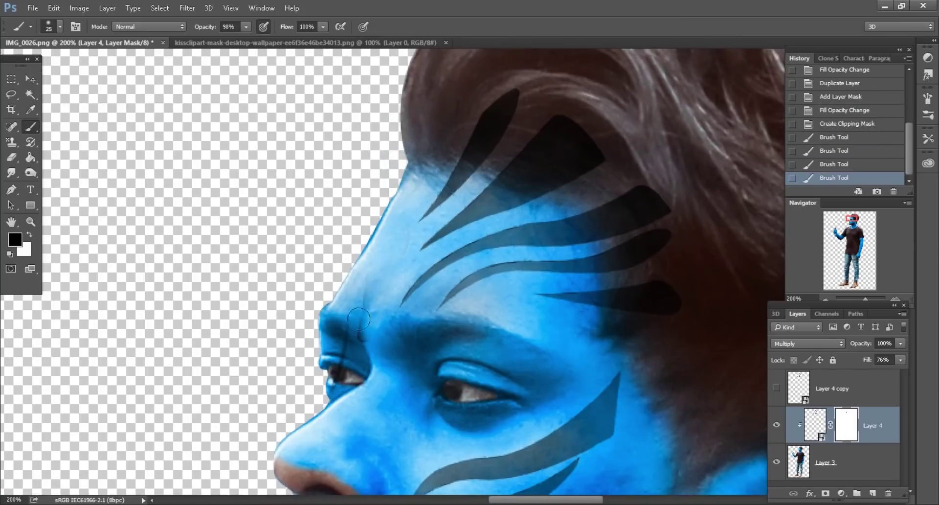
pyautogui.moveTo(345, 370); pyautogui.dragTo(337, 399)
# Step: At 66% brush opacity, fade the stripes into the hairline and remove them from the chin and jaw
pyautogui.hotkey('ctrl', '-')
pyautogui.hotkey('ctrl', '-')
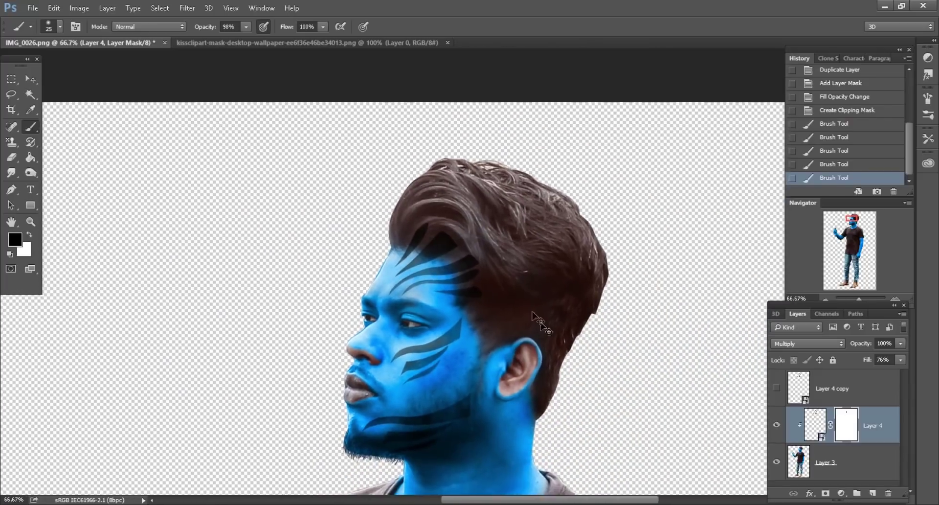
pyautogui.hotkey('ctrl', '+')
pyautogui.moveTo(205, 32); pyautogui.dragTo(189, 32)
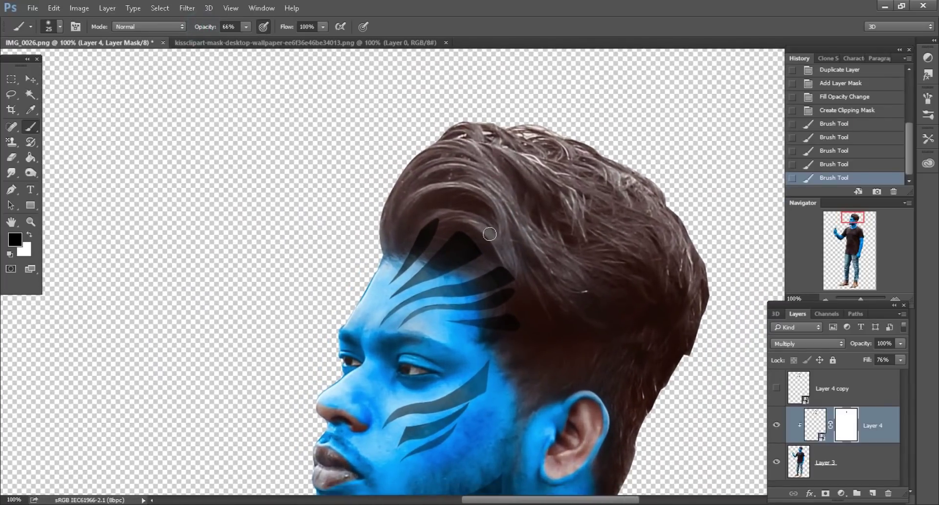
pyautogui.press(']')
pyautogui.press(']')
pyautogui.press(']')
pyautogui.moveTo(469, 225)
pyautogui.mouseDown()
pyautogui.moveTo(436, 220)
pyautogui.moveTo(463, 241)
pyautogui.moveTo(467, 258)
pyautogui.moveTo(488, 262)
pyautogui.moveTo(506, 300)
pyautogui.moveTo(503, 331)
pyautogui.moveTo(492, 257)
pyautogui.mouseUp()
pyautogui.scroll(-3, 533, 284)
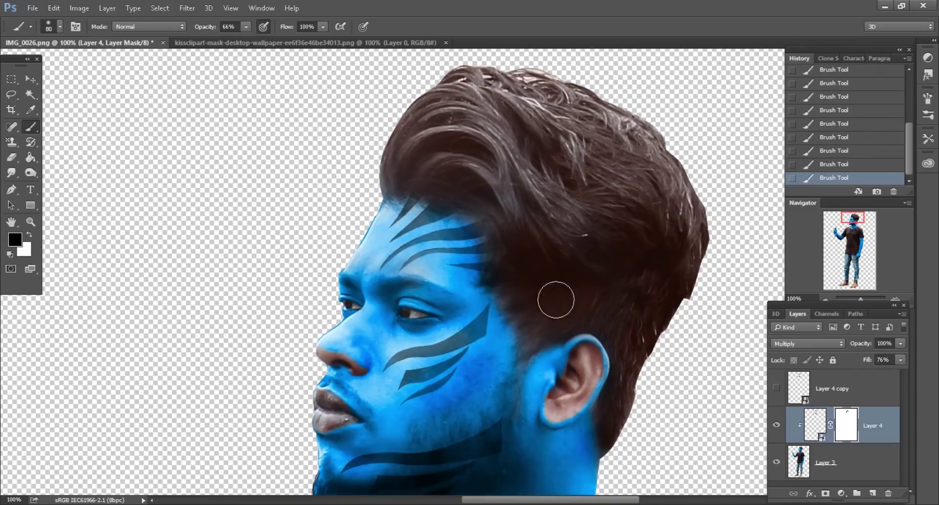
pyautogui.scroll(-3, 556, 298)
pyautogui.scroll(-1, 535, 299)
pyautogui.scroll(-1, 528, 300)
pyautogui.scroll(-1, 513, 308)
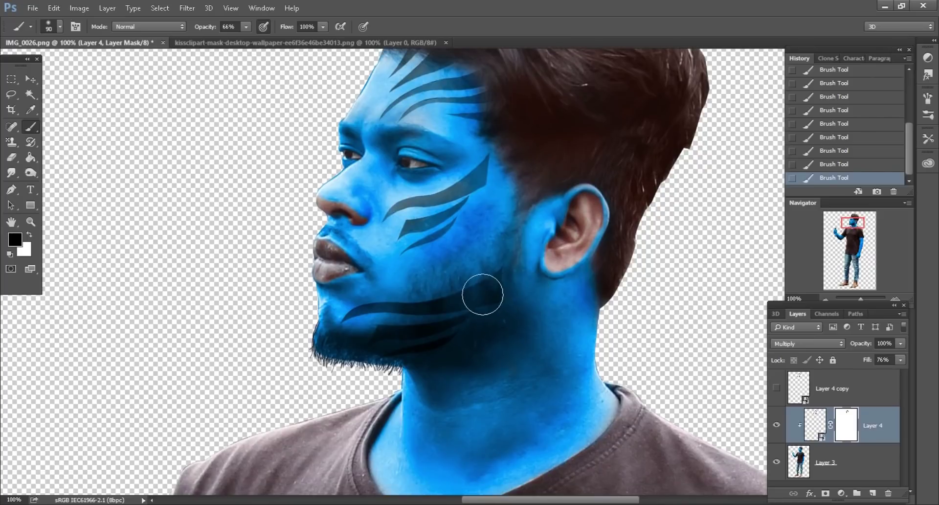
pyautogui.moveTo(367, 313); pyautogui.dragTo(415, 308)
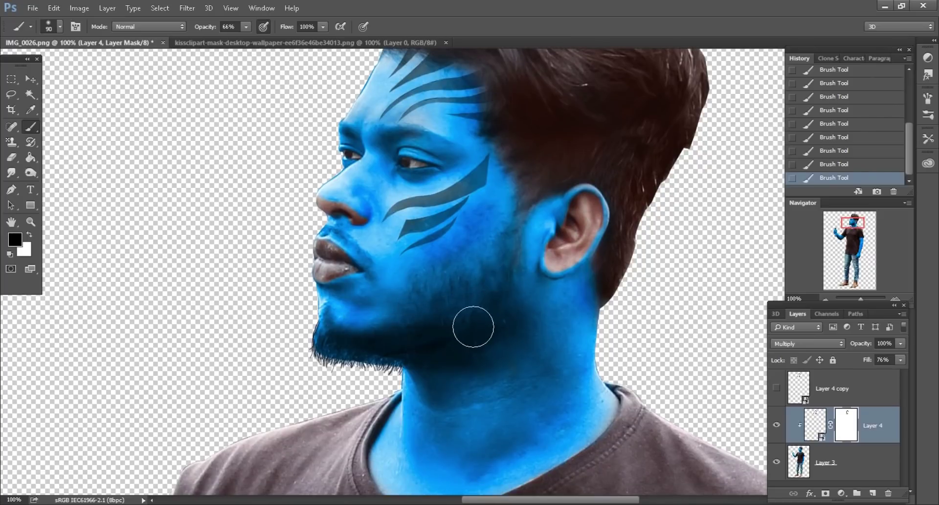
# Step: Show and select the Layer 4 copy and move it down toward the neck
pyautogui.click(842, 388)
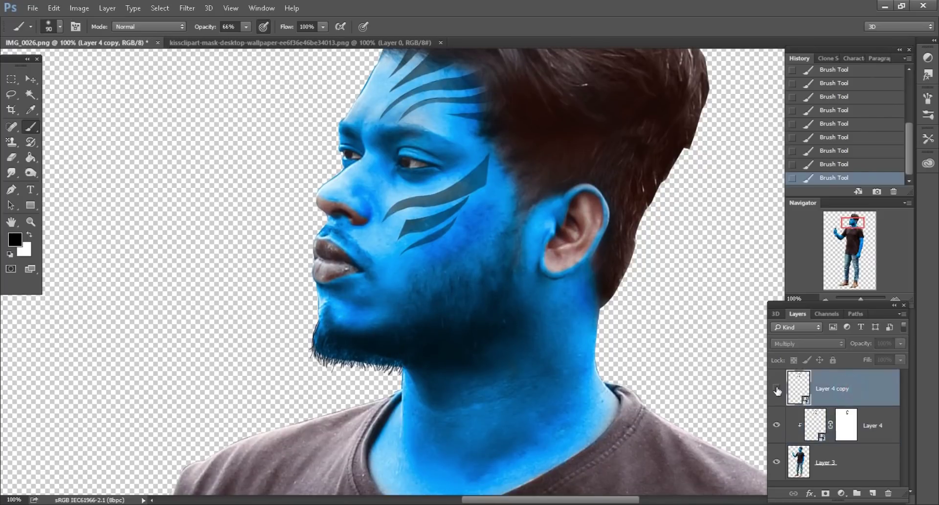
pyautogui.click(777, 388)
pyautogui.click(31, 79)
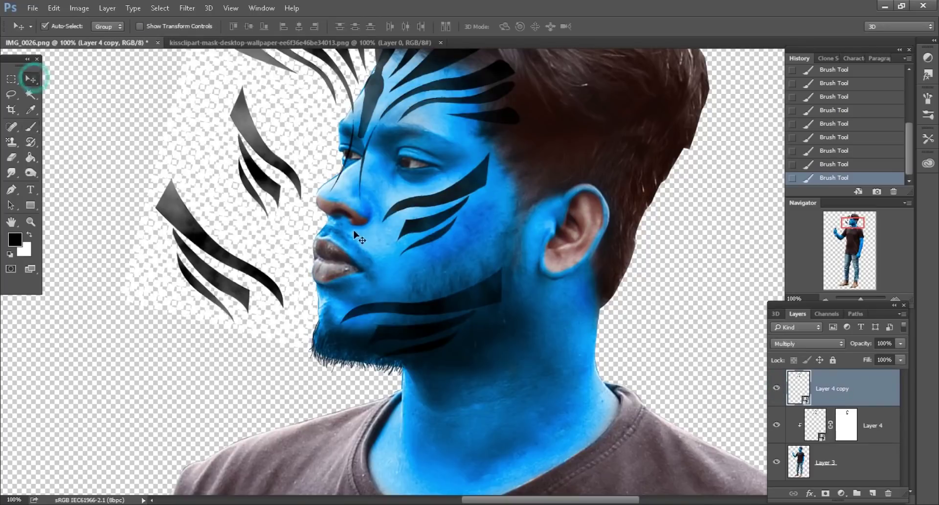
pyautogui.moveTo(441, 225); pyautogui.dragTo(413, 301)
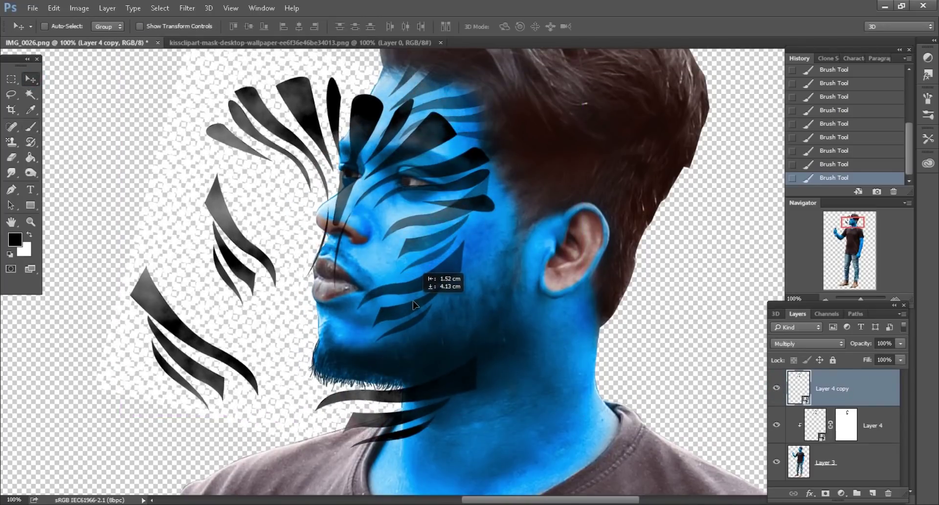
# Step: Warp the stripe copy to curve around the face, chin and neck, and commit the transform
pyautogui.click(79, 8)
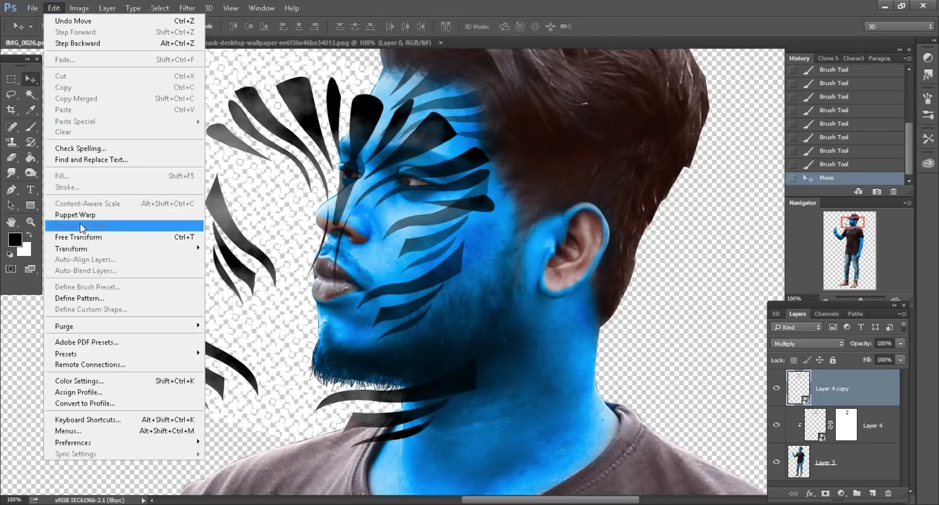
pyautogui.click(82, 236)
pyautogui.rightClick(451, 249)
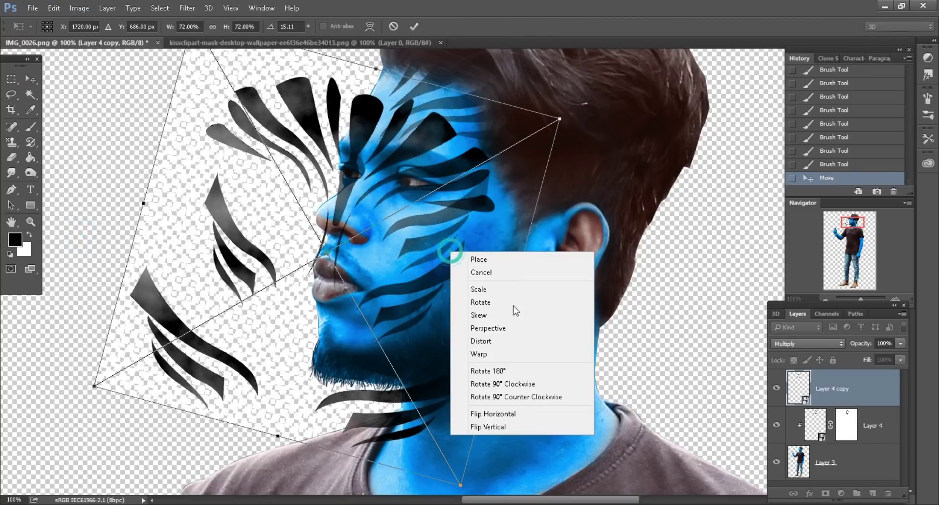
pyautogui.click(490, 357)
pyautogui.moveTo(487, 251); pyautogui.dragTo(512, 230)
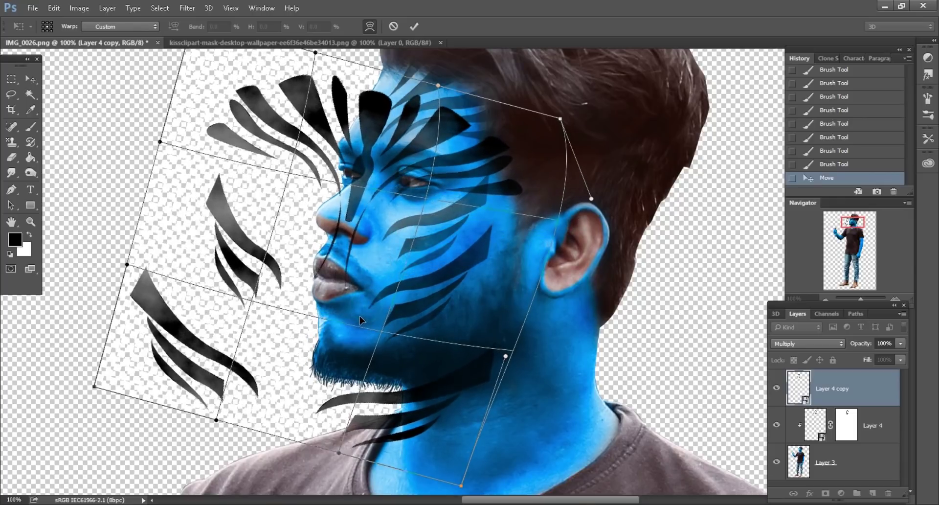
pyautogui.moveTo(512, 230); pyautogui.dragTo(360, 321)
pyautogui.moveTo(360, 363); pyautogui.dragTo(353, 361)
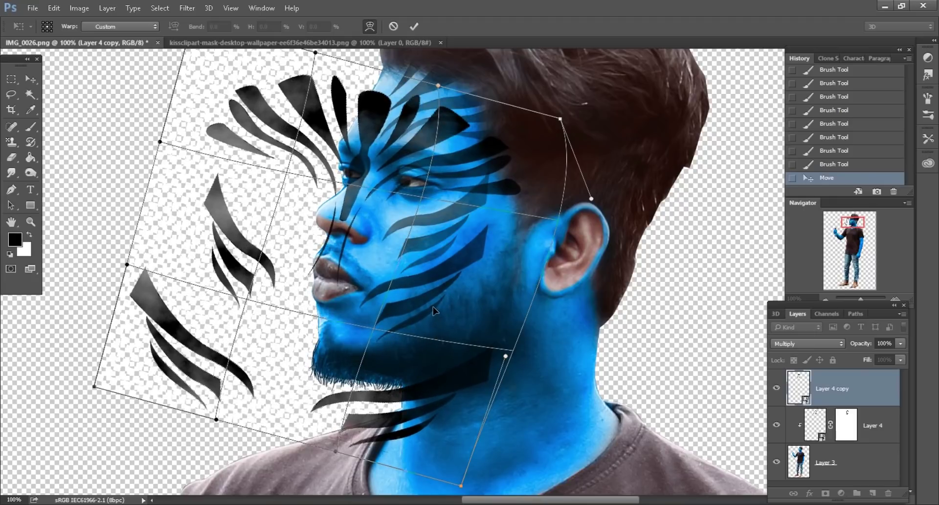
pyautogui.moveTo(489, 238); pyautogui.dragTo(499, 237)
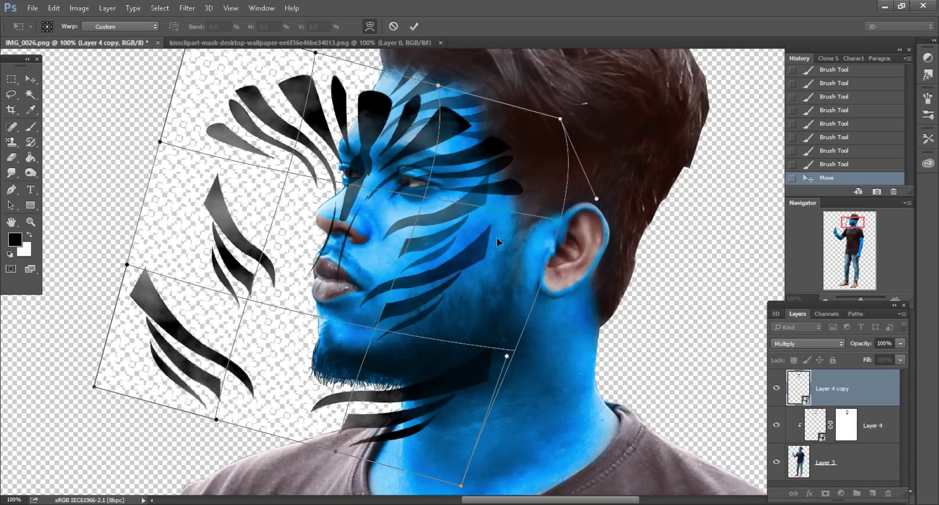
pyautogui.click(413, 26)
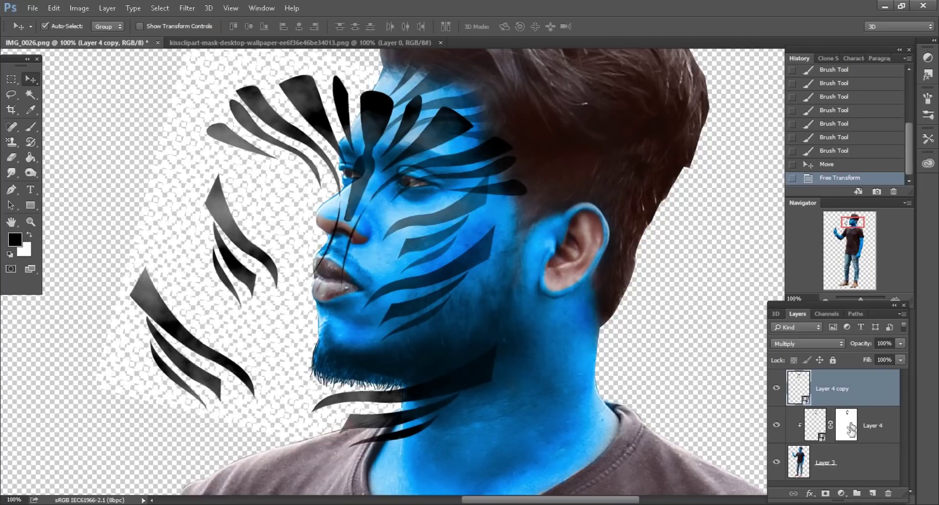
# Step: Clip the Layer 4 copy to the figure, lower its fill, and add a layer mask
pyautogui.rightClick(869, 395)
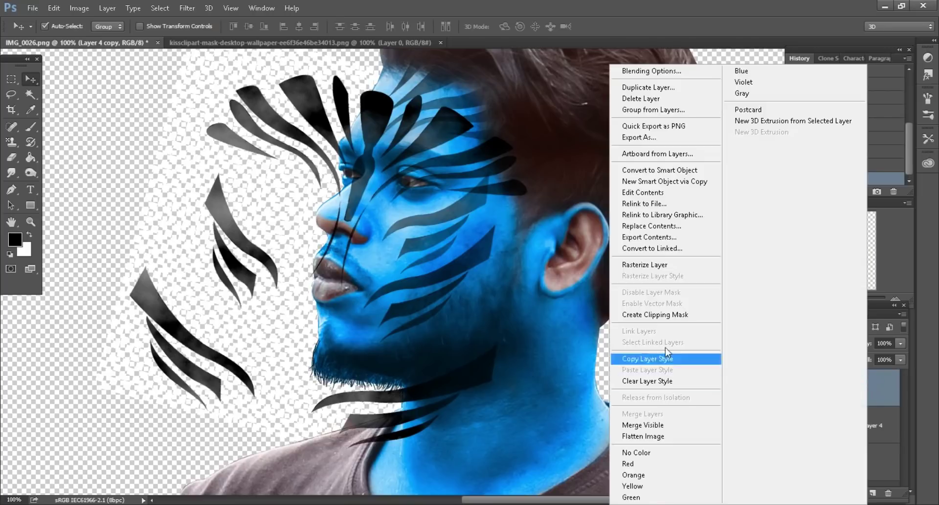
pyautogui.click(654, 315)
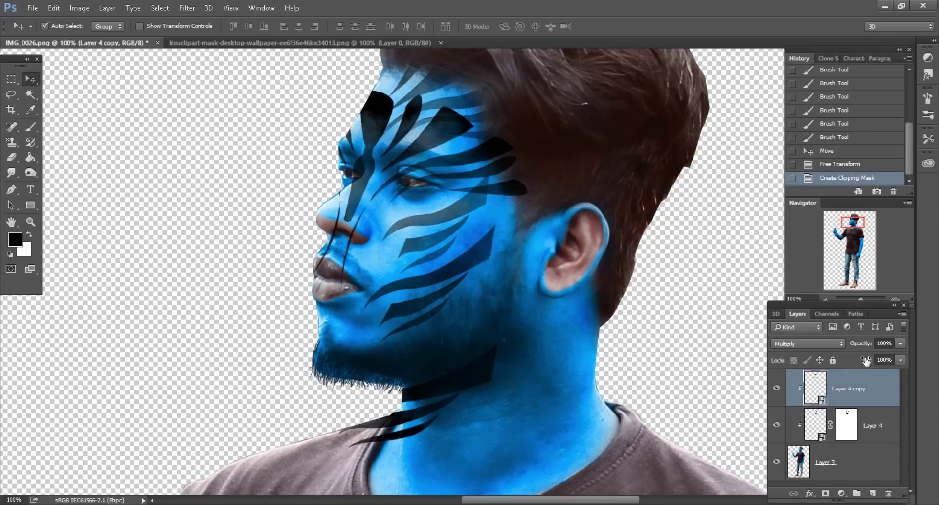
pyautogui.moveTo(866, 361); pyautogui.dragTo(848, 361)
pyautogui.click(827, 493)
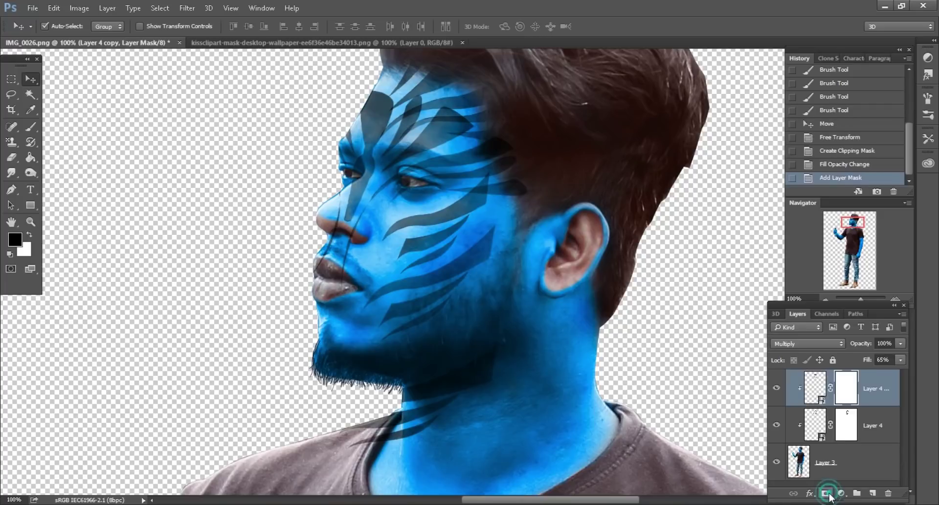
pyautogui.scroll(1, 514, 373)
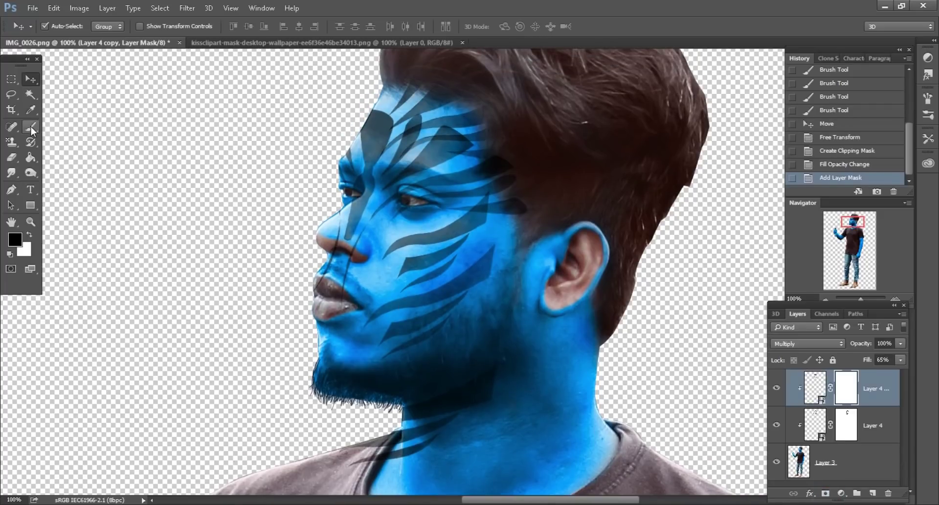
# Step: Paint black at 100% opacity over the nose, lips, eye and neck stripes, then reduce fill to 65%
pyautogui.click(32, 128)
pyautogui.moveTo(200, 27); pyautogui.dragTo(218, 27)
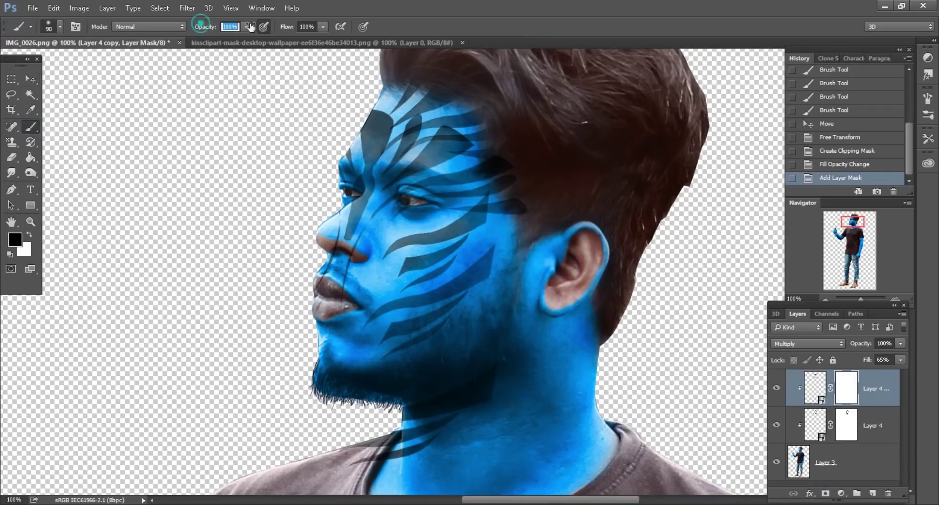
pyautogui.scroll(2, 332, 244)
pyautogui.press(']')
pyautogui.press(']')
pyautogui.moveTo(333, 245); pyautogui.dragTo(362, 250)
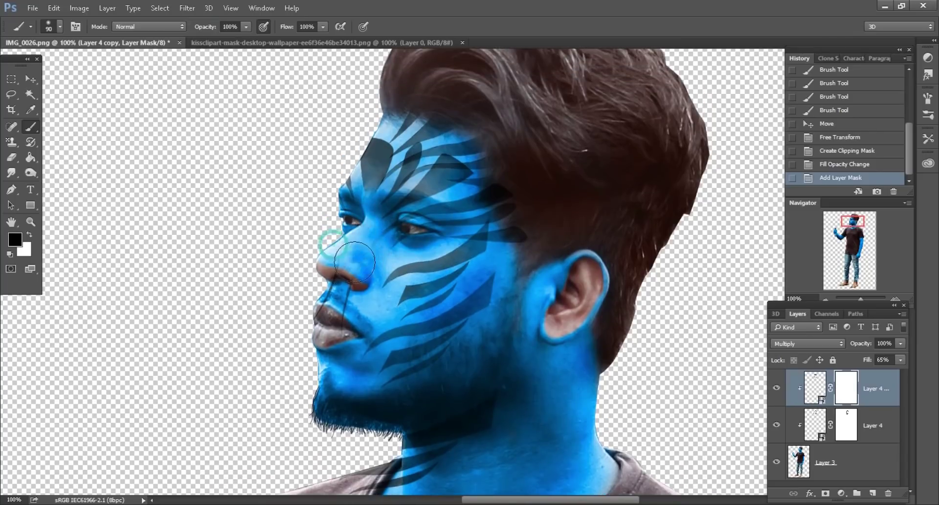
pyautogui.press('[')
pyautogui.press('[')
pyautogui.press('[')
pyautogui.moveTo(466, 236); pyautogui.dragTo(450, 206)
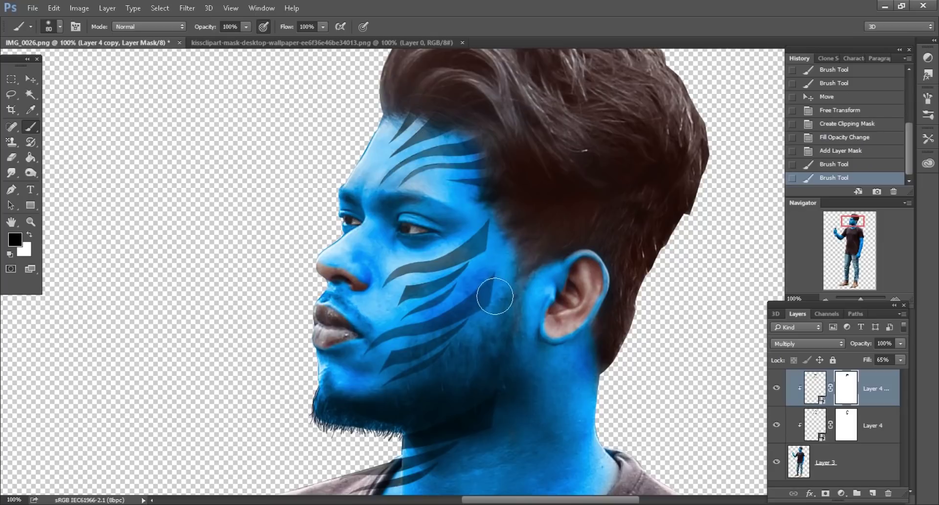
pyautogui.scroll(-2, 495, 291)
pyautogui.scroll(-2, 495, 291)
pyautogui.press(']')
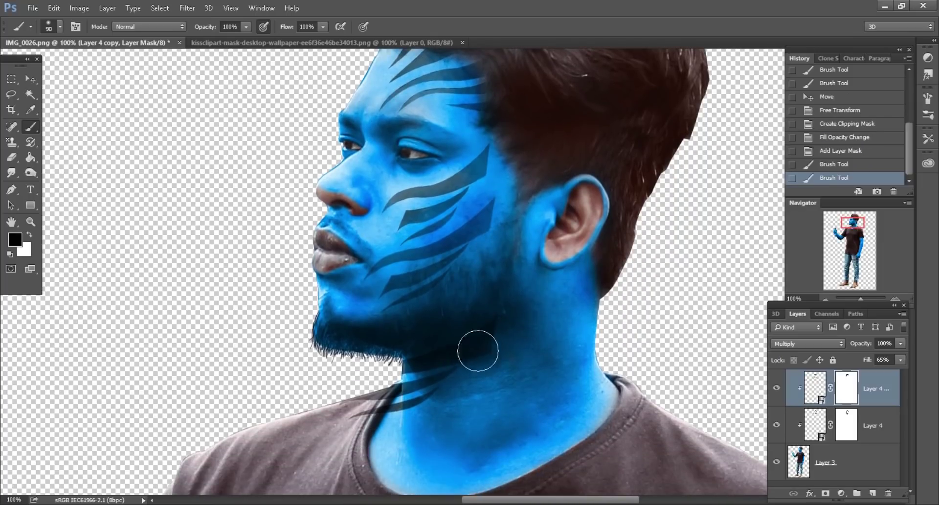
pyautogui.moveTo(478, 345); pyautogui.dragTo(333, 403)
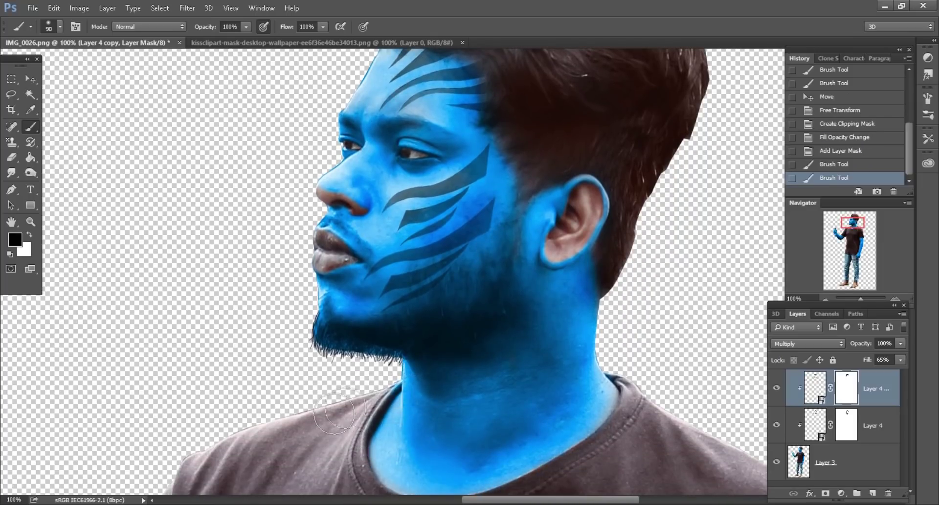
pyautogui.scroll(3, 455, 348)
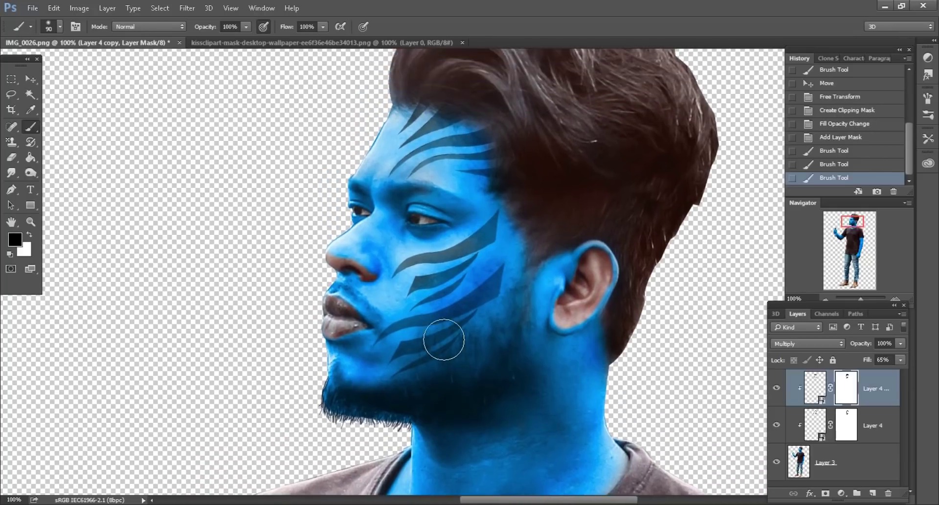
pyautogui.moveTo(876, 362); pyautogui.dragTo(852, 361)
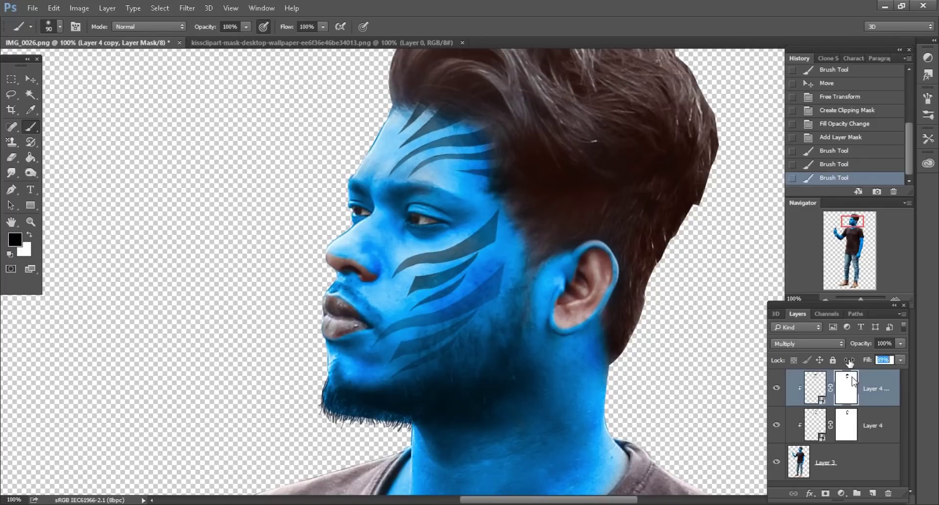
# Step: Reduce Layer 4's fill to 63% to lighten its stripes
pyautogui.click(873, 427)
pyautogui.moveTo(865, 361); pyautogui.dragTo(862, 361)
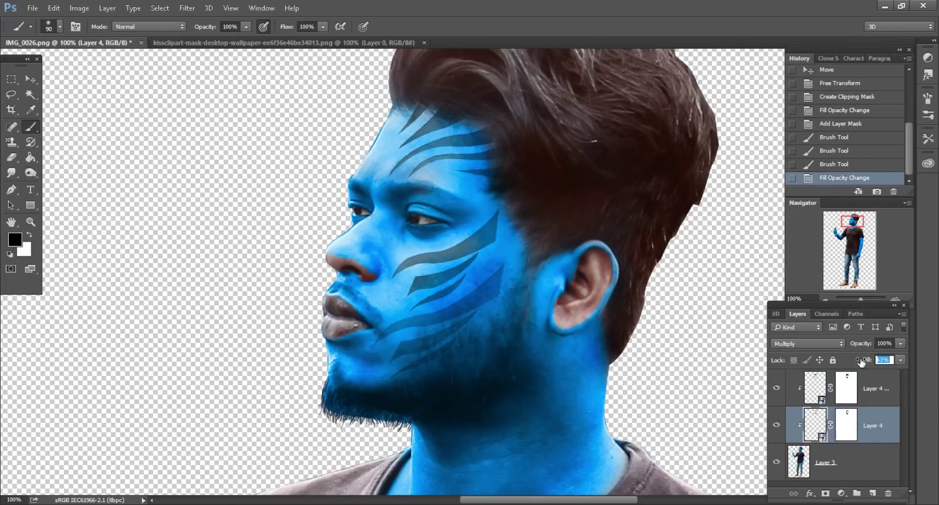
pyautogui.scroll(-1, 748, 341)
pyautogui.scroll(-2, 748, 342)
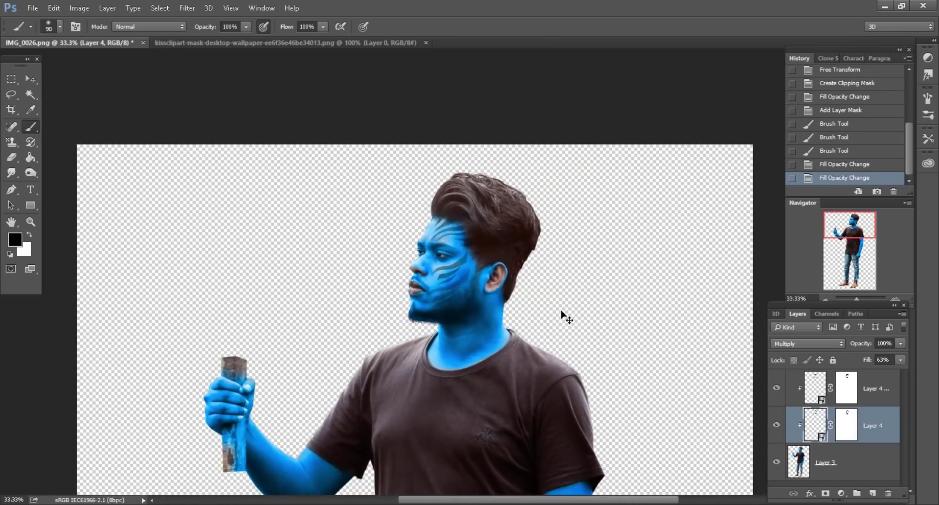
pyautogui.scroll(1, 562, 317)
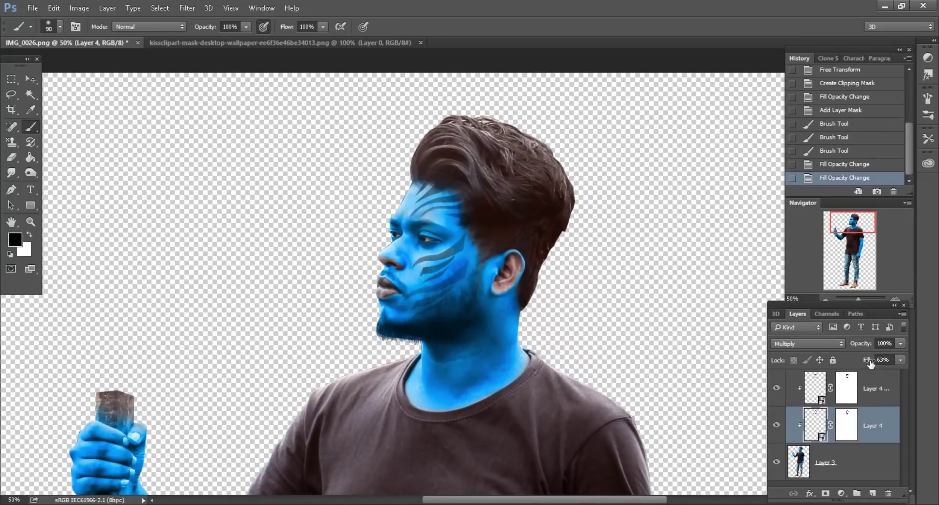
pyautogui.moveTo(871, 363); pyautogui.dragTo(873, 365)
# Step: Set the Layer 4 copy's fill to 72% and close the kissclipart mask document
pyautogui.click(878, 379)
pyautogui.click(867, 359)
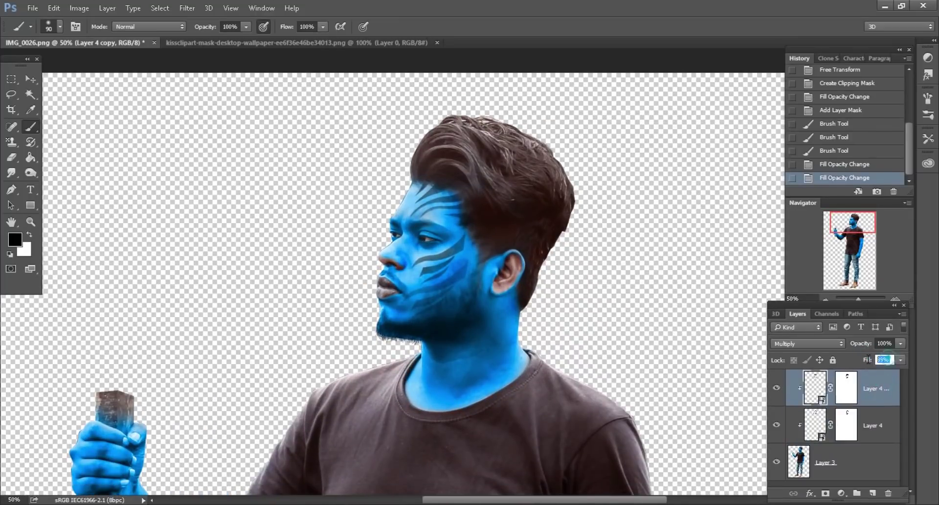
pyautogui.write('72')
pyautogui.press('Return')
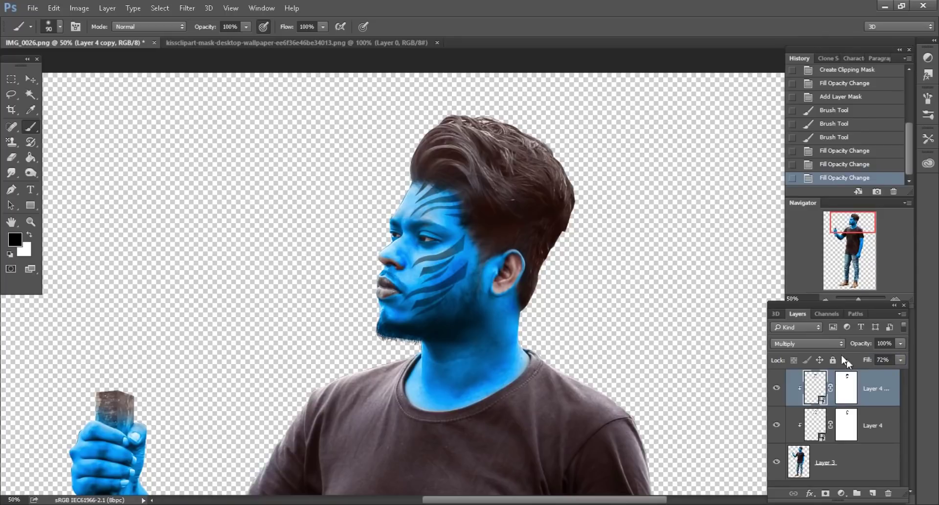
pyautogui.click(293, 42)
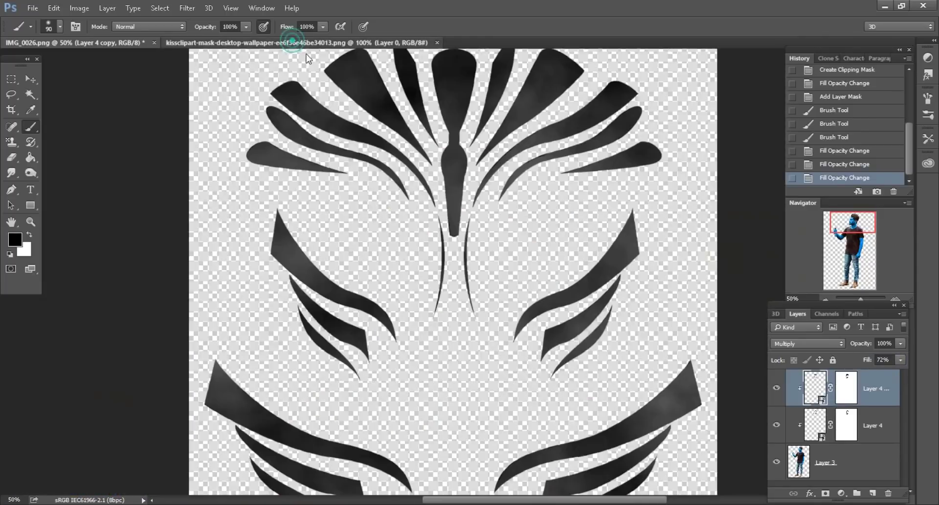
pyautogui.click(437, 42)
# Step: Bring the unnamed (3).jpg zebra pattern onto the man's neck as Layer 5, blended in Multiply mode
pyautogui.click(30, 79)
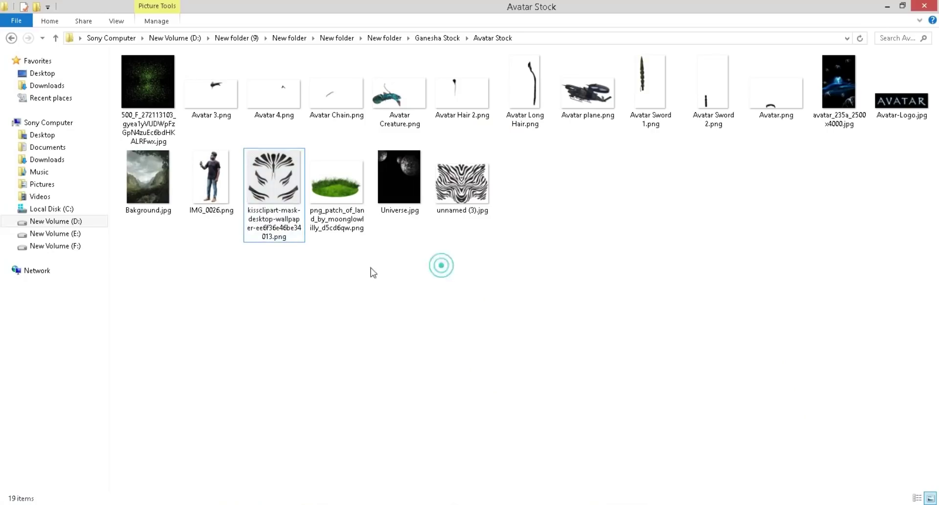
pyautogui.moveTo(460, 196)
pyautogui.mouseDown()
pyautogui.moveTo(317, 487)
pyautogui.moveTo(624, 41)
pyautogui.mouseUp()
pyautogui.moveTo(475, 181)
pyautogui.mouseDown()
pyautogui.moveTo(451, 270)
pyautogui.moveTo(575, 410)
pyautogui.mouseUp()
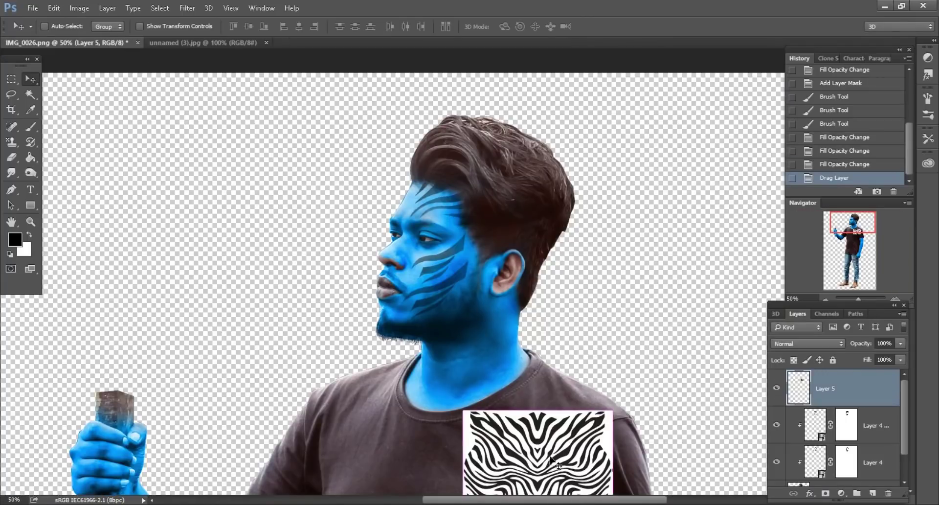
pyautogui.moveTo(551, 458); pyautogui.dragTo(482, 348)
pyautogui.click(808, 343)
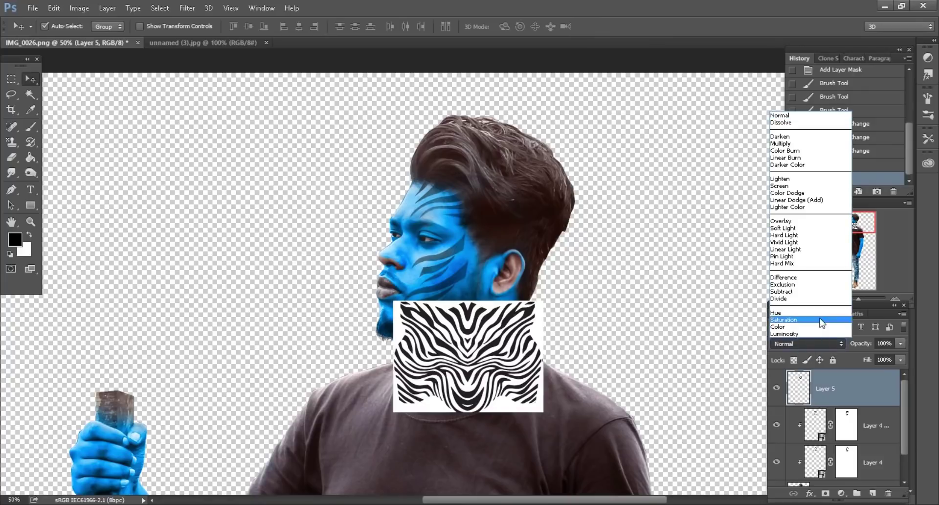
pyautogui.click(782, 144)
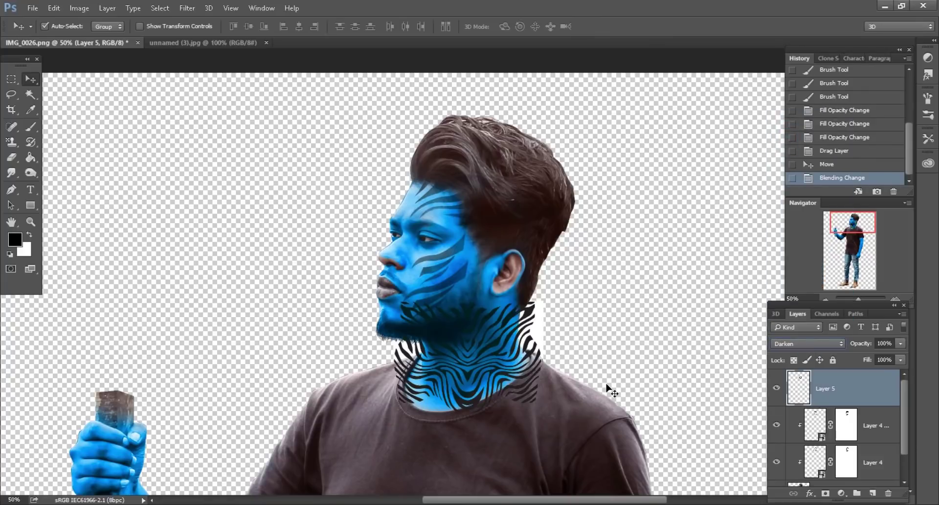
pyautogui.scroll(2, 656, 402)
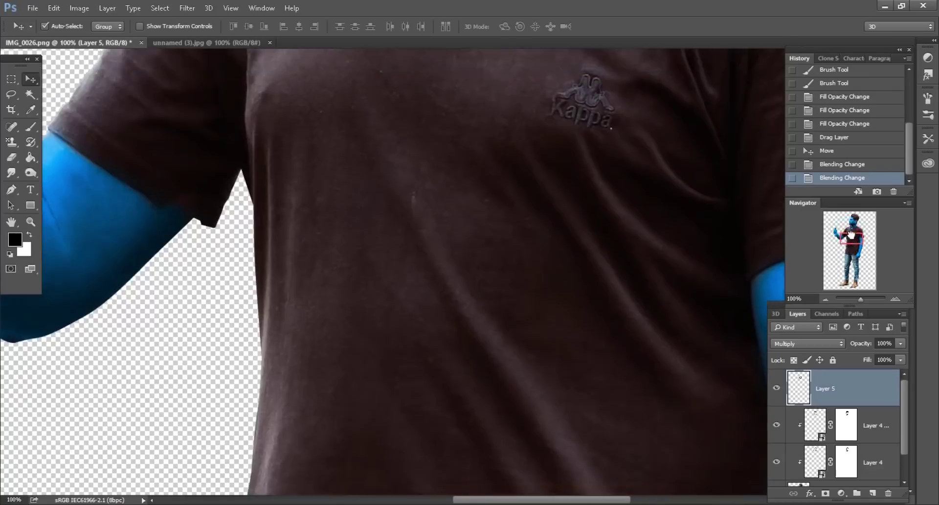
# Step: Convert the zebra layer to a Smart Object and clip it to the layers below
pyautogui.moveTo(853, 239); pyautogui.dragTo(854, 226)
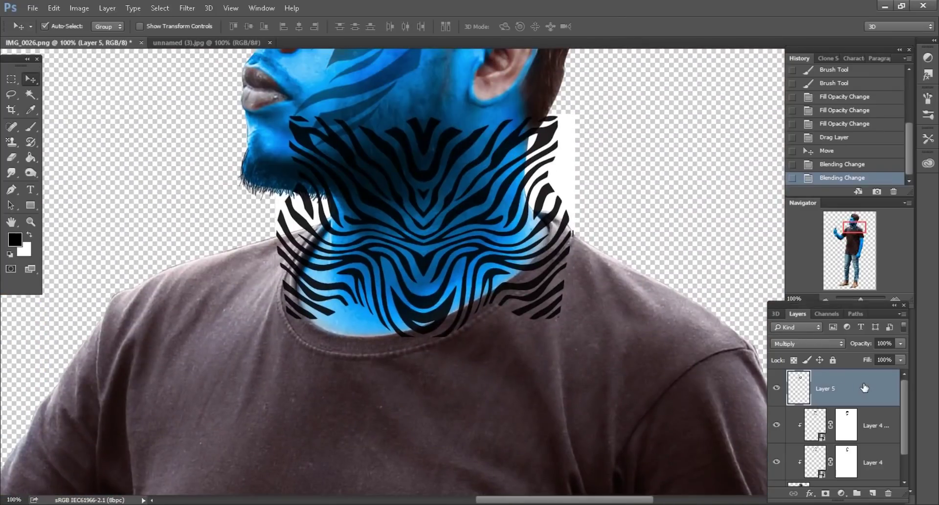
pyautogui.rightClick(862, 388)
pyautogui.click(698, 191)
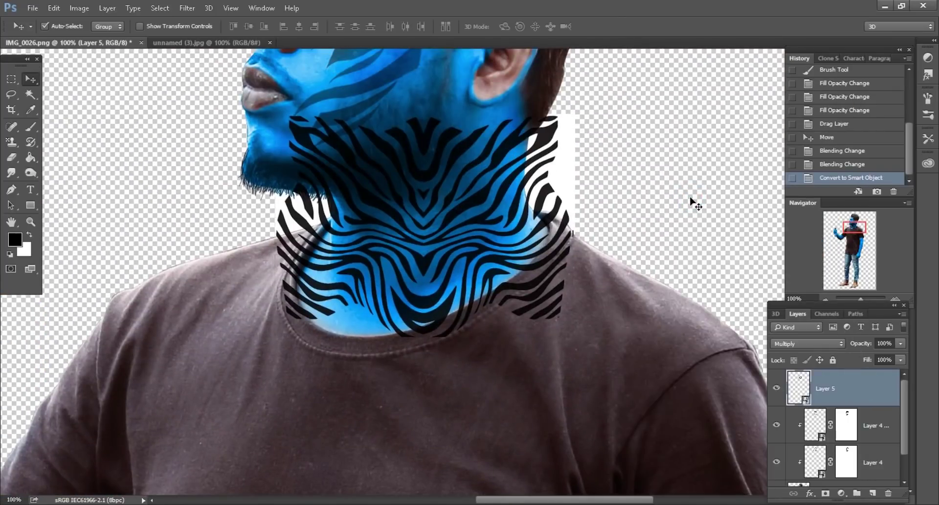
pyautogui.rightClick(858, 383)
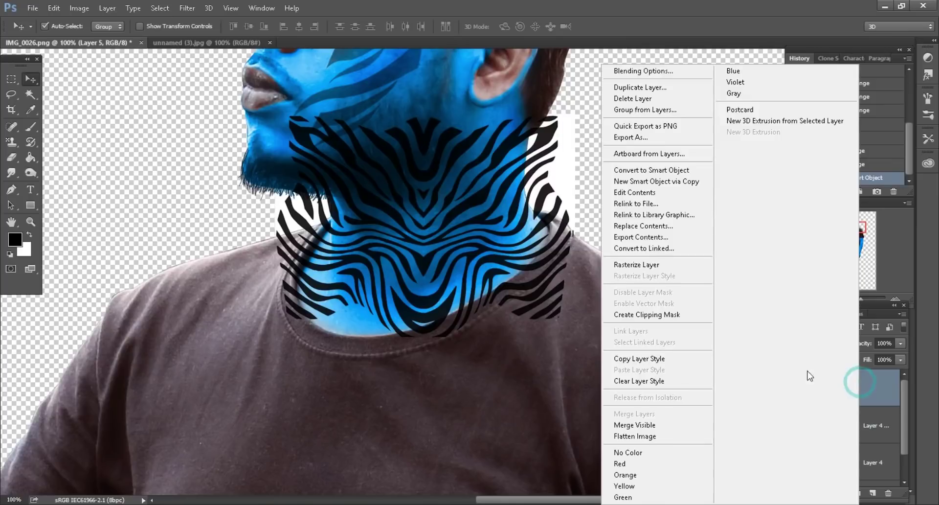
pyautogui.click(663, 374)
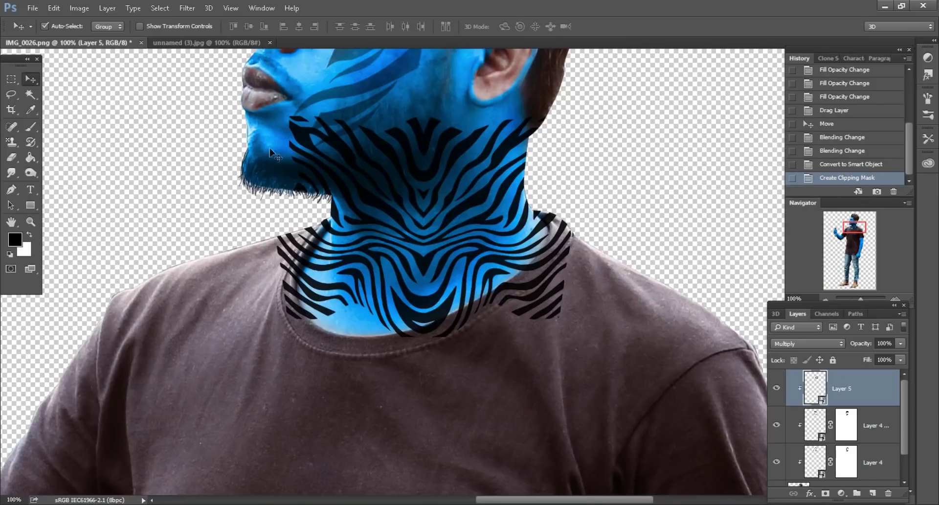
# Step: Scale the zebra pattern proportionally to 122%, rotate slightly and position it over the neck
pyautogui.click(57, 11)
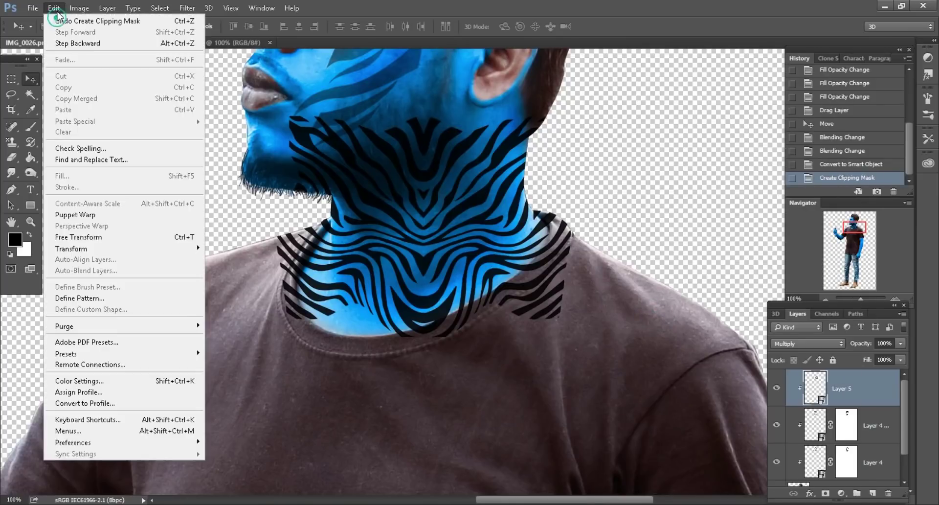
pyautogui.click(97, 233)
pyautogui.click(213, 27)
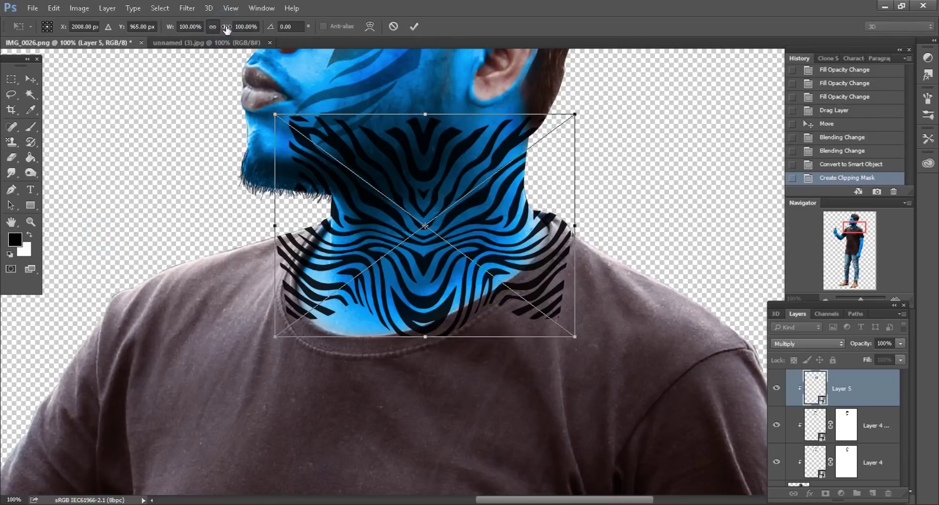
pyautogui.moveTo(226, 29); pyautogui.dragTo(239, 22)
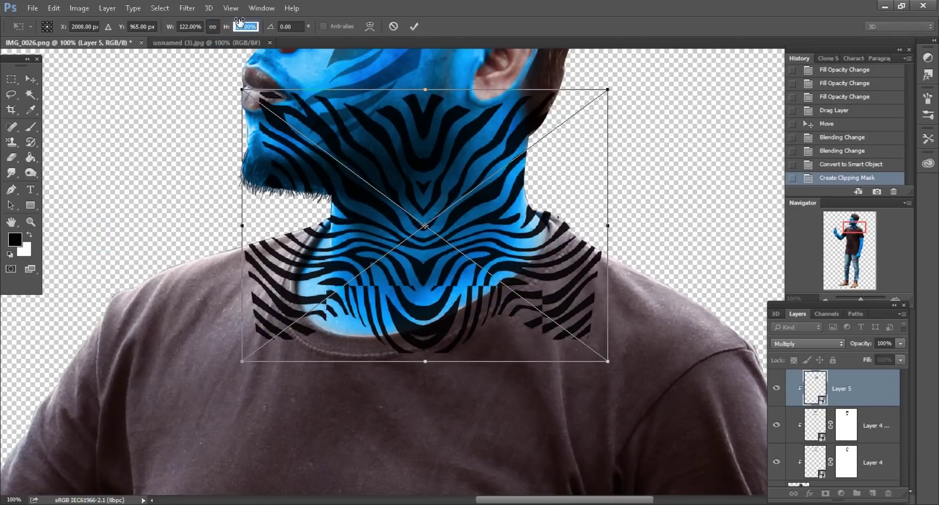
pyautogui.hotkey('ctrl', '-')
pyautogui.moveTo(664, 208); pyautogui.dragTo(656, 221)
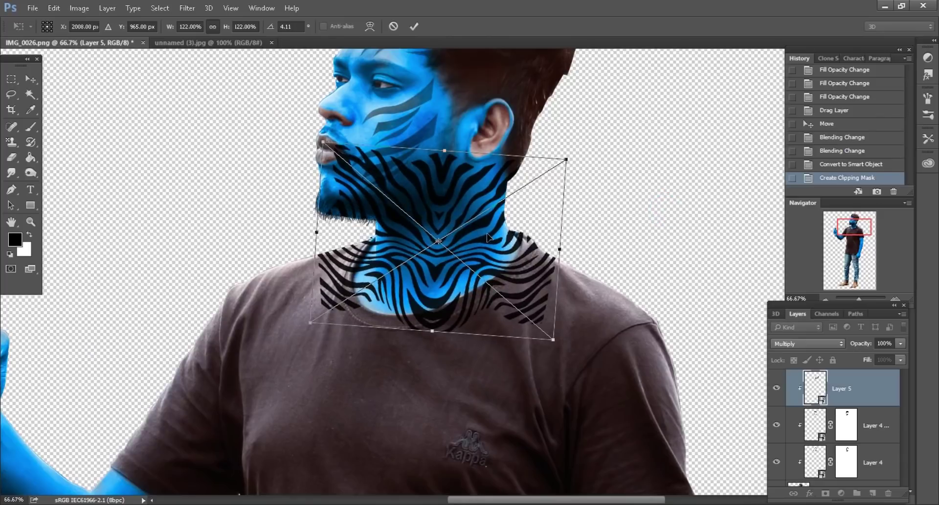
pyautogui.moveTo(488, 237); pyautogui.dragTo(441, 244)
pyautogui.moveTo(602, 252); pyautogui.dragTo(614, 232)
pyautogui.moveTo(460, 233); pyautogui.dragTo(473, 239)
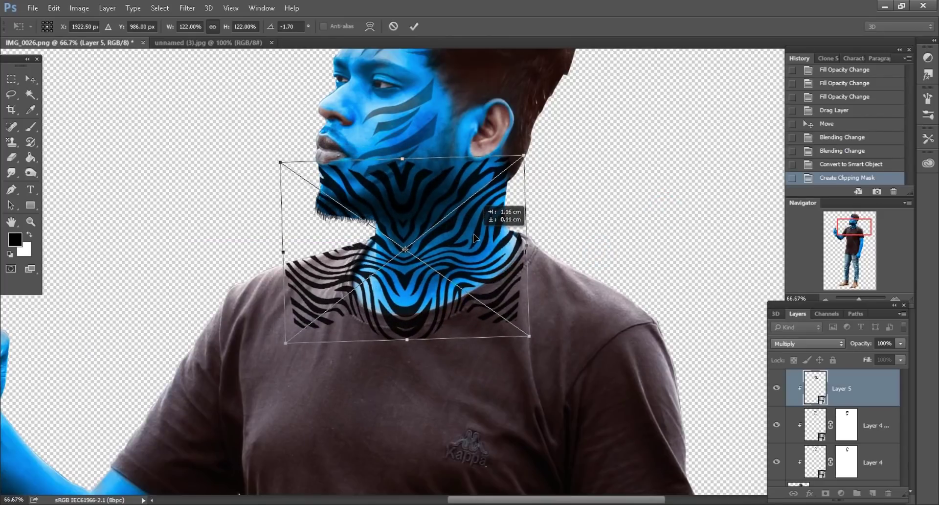
pyautogui.scroll(1, 472, 236)
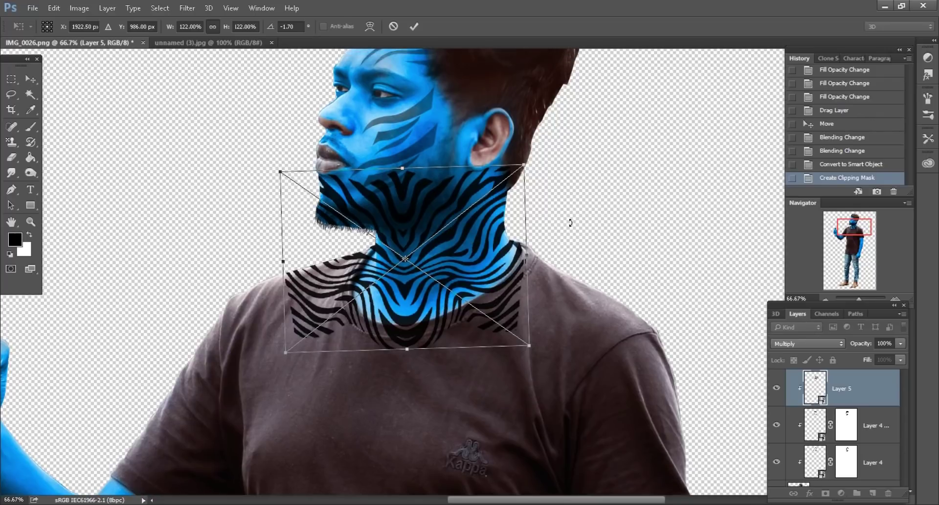
pyautogui.click(415, 26)
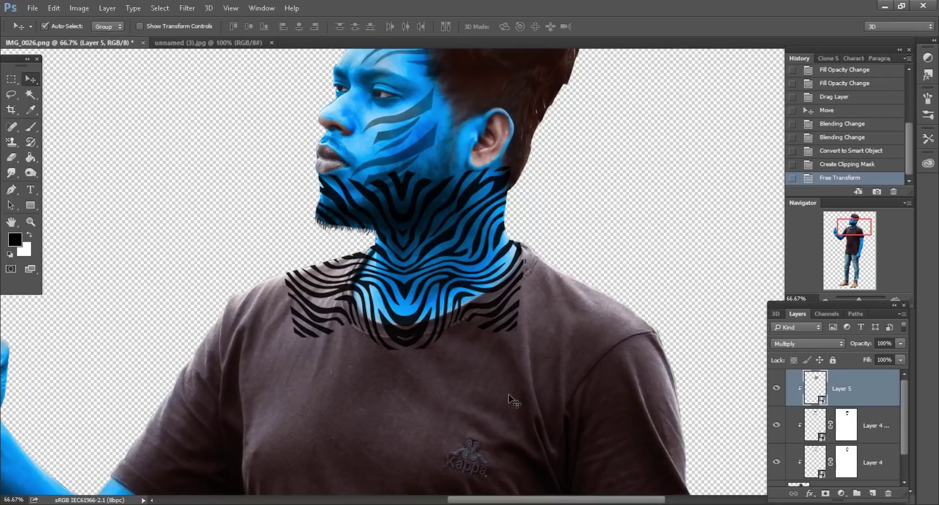
pyautogui.scroll(-2, 401, 330)
# Step: Warp the zebra pattern's bottom edge down around the neck, then lower Layer 5 fill to 36%
pyautogui.click(54, 8)
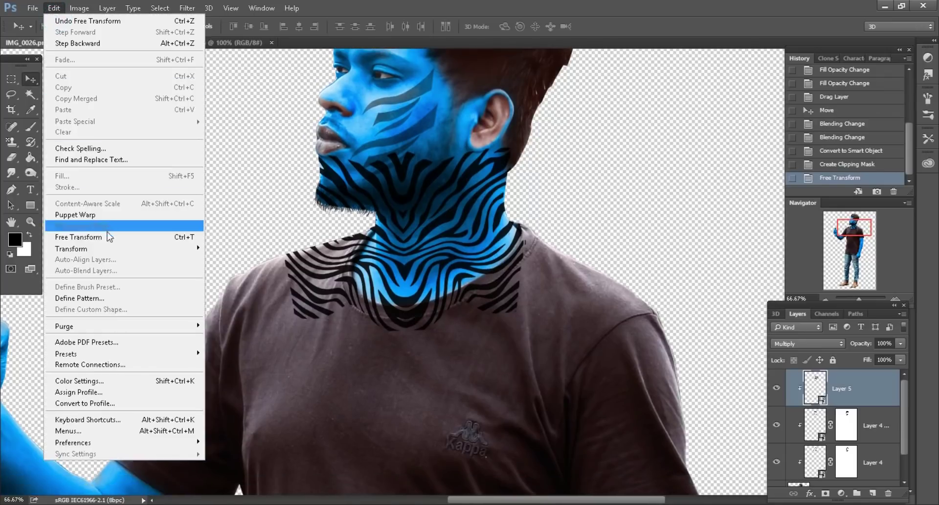
pyautogui.click(74, 237)
pyautogui.rightClick(465, 241)
pyautogui.click(496, 340)
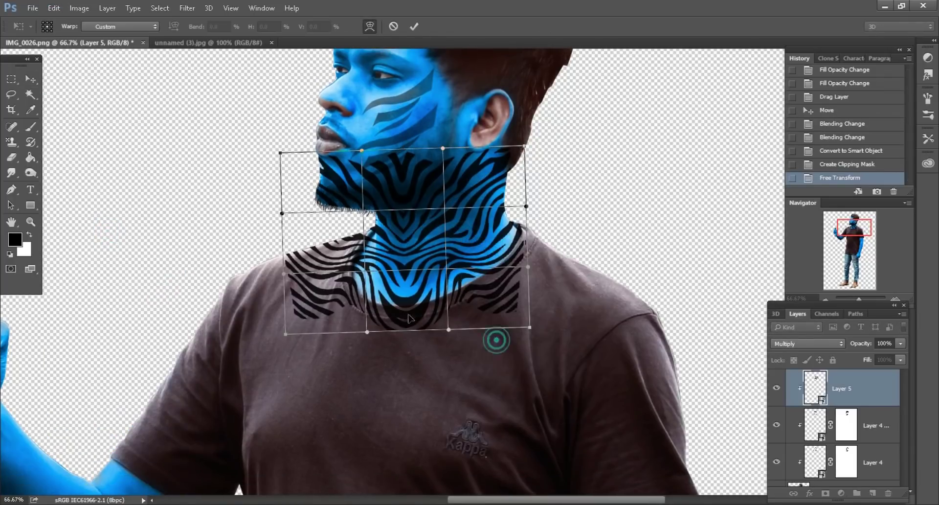
pyautogui.moveTo(396, 319); pyautogui.dragTo(373, 331)
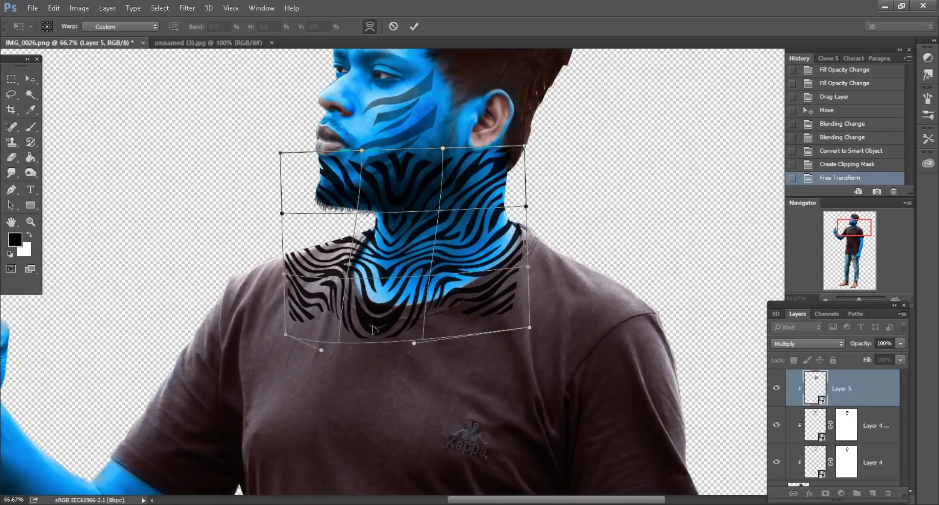
pyautogui.click(414, 26)
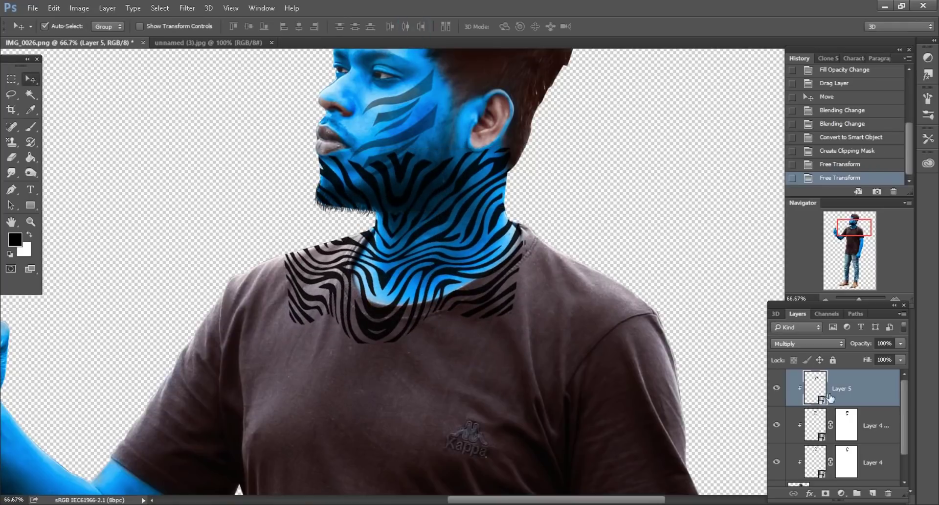
pyautogui.write('7')
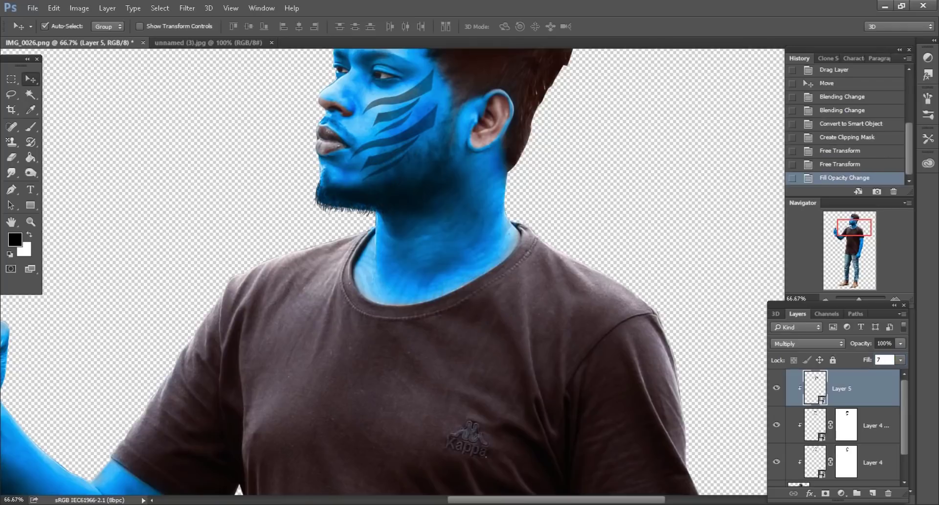
pyautogui.write('2')
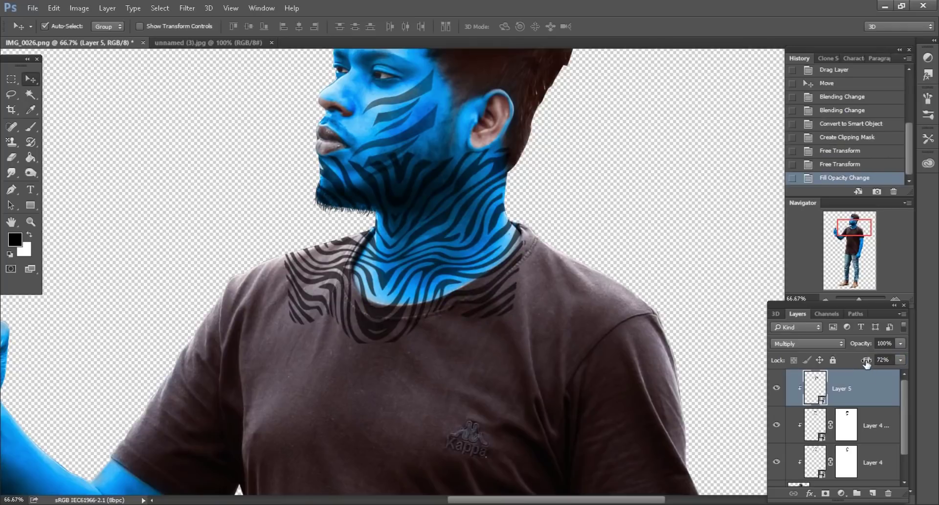
pyautogui.moveTo(861, 363); pyautogui.dragTo(852, 363)
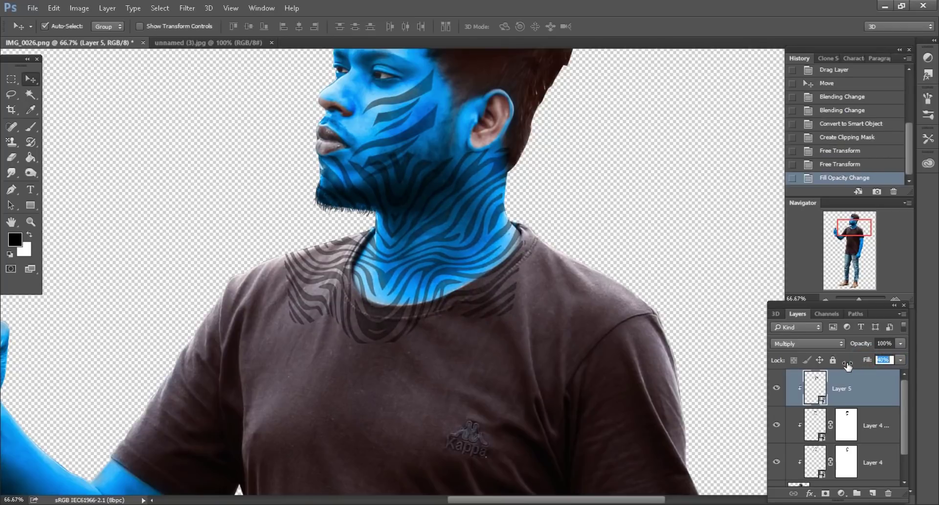
pyautogui.write('36')
# Step: Add a layer mask to Layer 5 and paint out the stripes along the collar with a soft brush
pyautogui.click(826, 493)
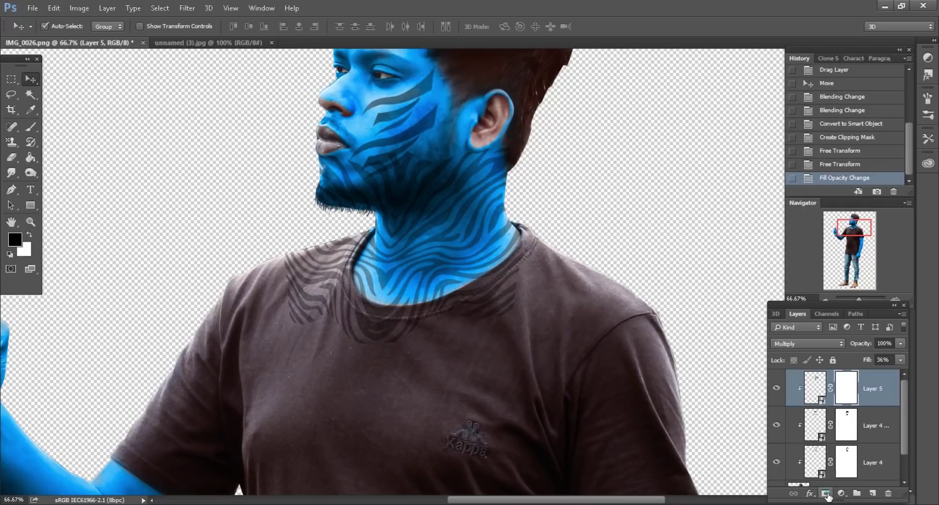
pyautogui.click(31, 126)
pyautogui.rightClick(423, 240)
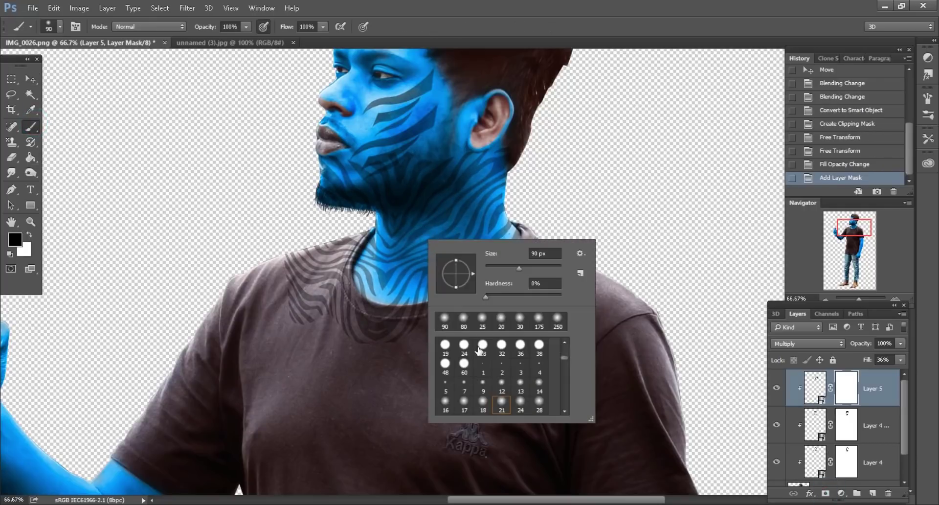
pyautogui.doubleClick(482, 349)
pyautogui.hotkey('ctrl', '+')
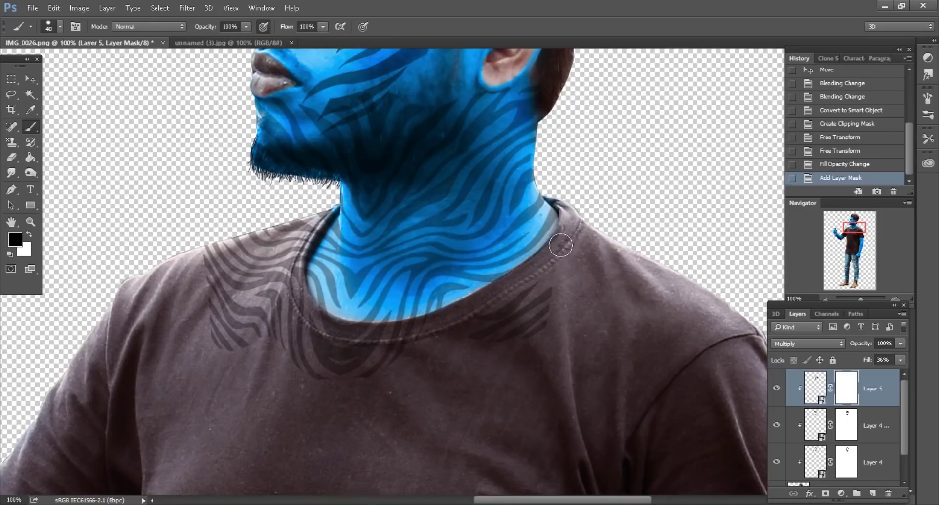
pyautogui.moveTo(519, 280); pyautogui.dragTo(575, 217)
pyautogui.moveTo(427, 354); pyautogui.dragTo(301, 301)
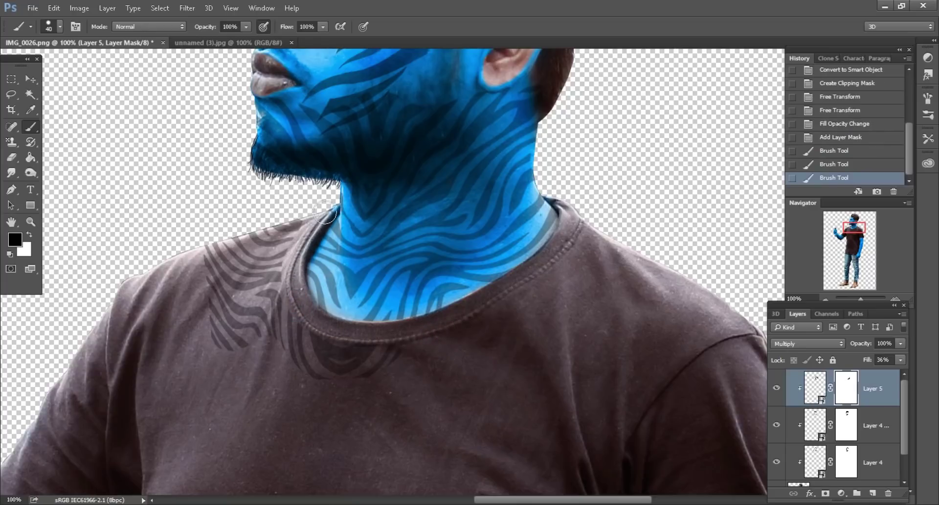
# Step: Mask the zebra stripes off the shoulder and the shirt's left chest with a larger brush
pyautogui.press(']')
pyautogui.moveTo(326, 214)
pyautogui.mouseDown()
pyautogui.moveTo(299, 335)
pyautogui.moveTo(383, 353)
pyautogui.mouseUp()
pyautogui.moveTo(284, 372); pyautogui.dragTo(270, 327)
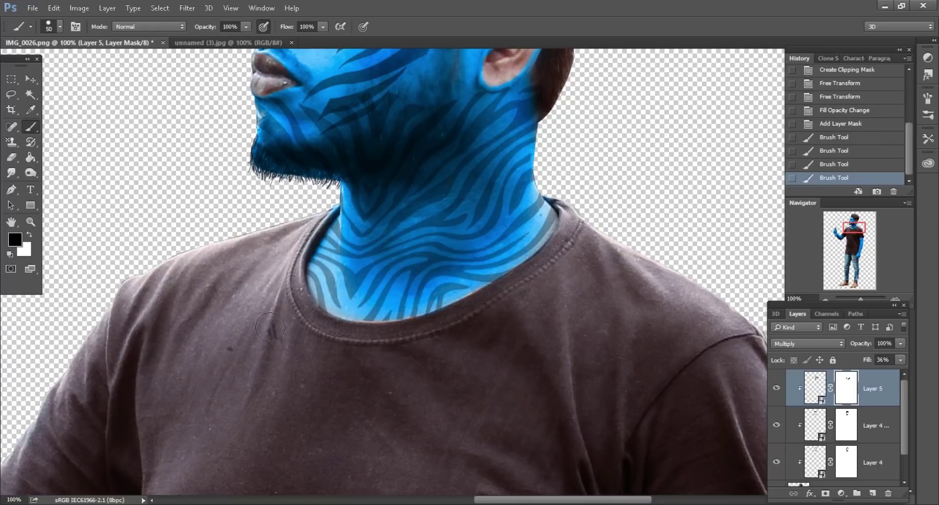
pyautogui.scroll(2, 633, 262)
pyautogui.scroll(-2, 618, 255)
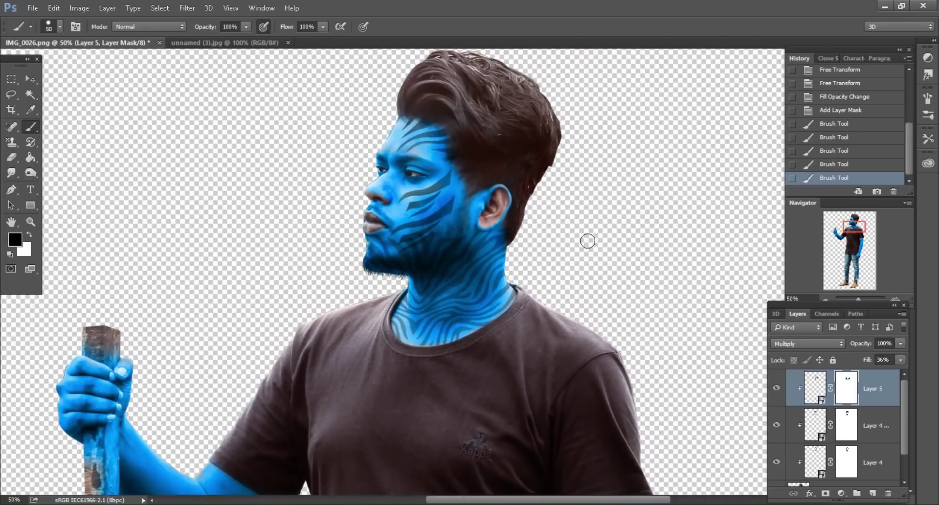
pyautogui.scroll(1, 448, 154)
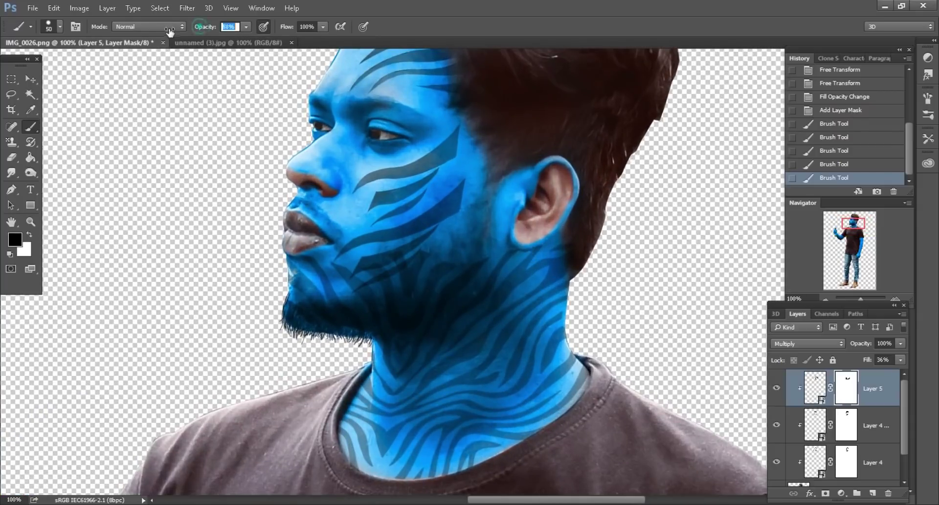
# Step: Soften the stripes along the jaw toward the chin with a larger soft brush, then select Layer 3
pyautogui.rightClick(446, 248)
pyautogui.doubleClick(509, 407)
pyautogui.scroll(-1, 401, 270)
pyautogui.scroll(-1, 394, 266)
pyautogui.press(']')
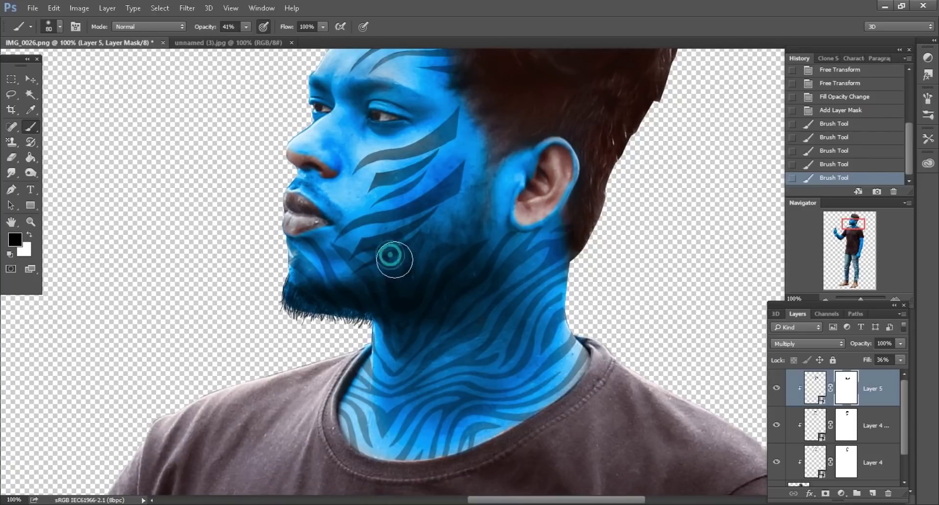
pyautogui.moveTo(395, 258)
pyautogui.mouseDown()
pyautogui.moveTo(412, 264)
pyautogui.moveTo(374, 272)
pyautogui.moveTo(290, 230)
pyautogui.mouseUp()
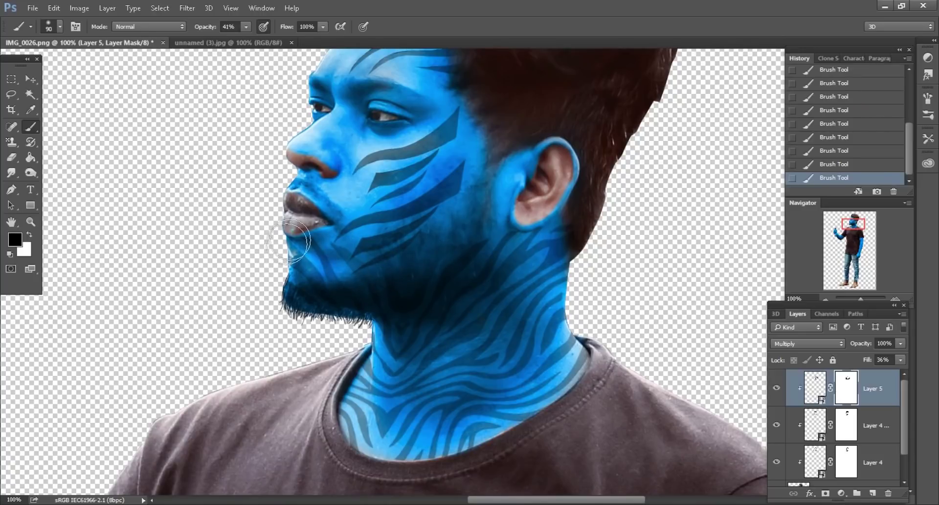
pyautogui.moveTo(360, 251); pyautogui.dragTo(290, 277)
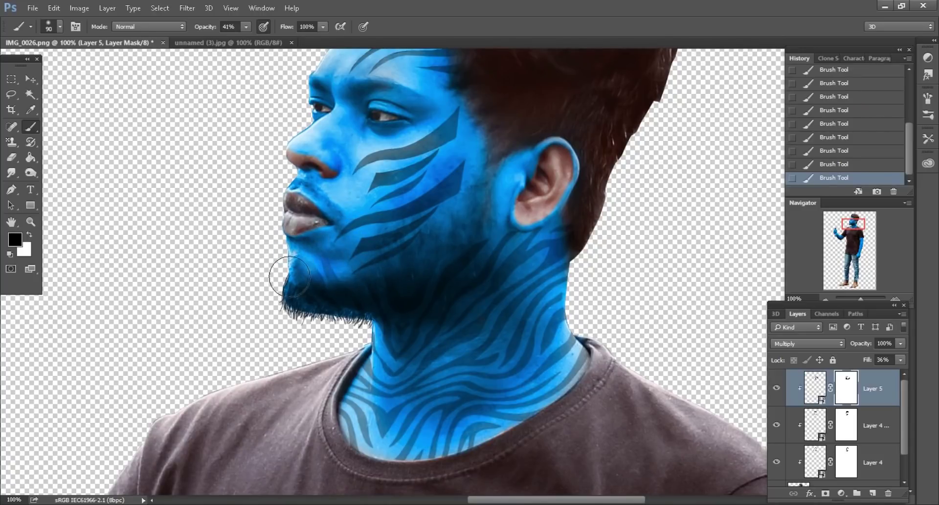
pyautogui.scroll(-2, 326, 254)
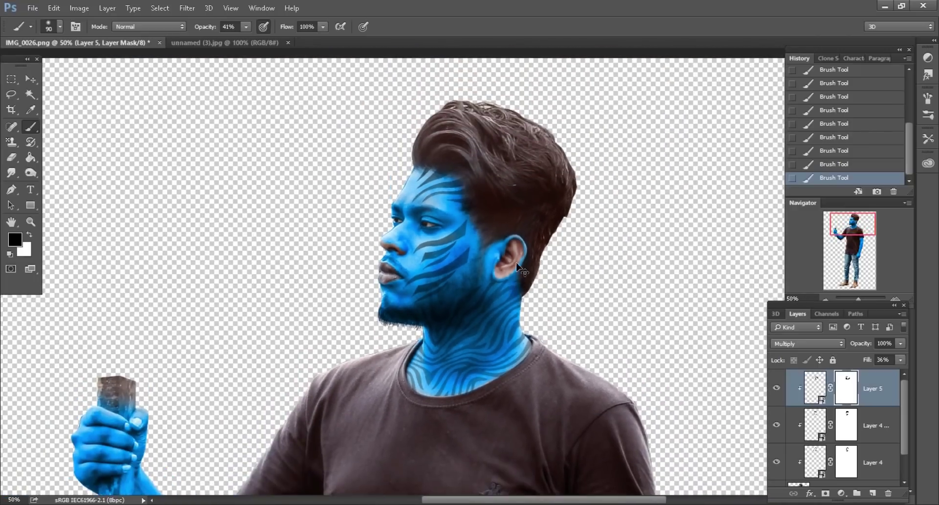
pyautogui.hscroll(-2, 516, 308)
pyautogui.scroll(-1, 859, 470)
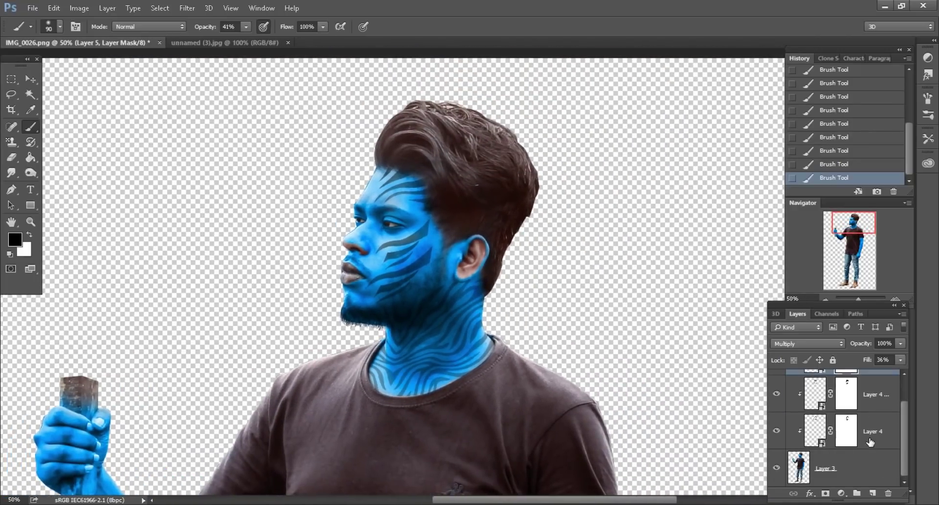
pyautogui.click(860, 465)
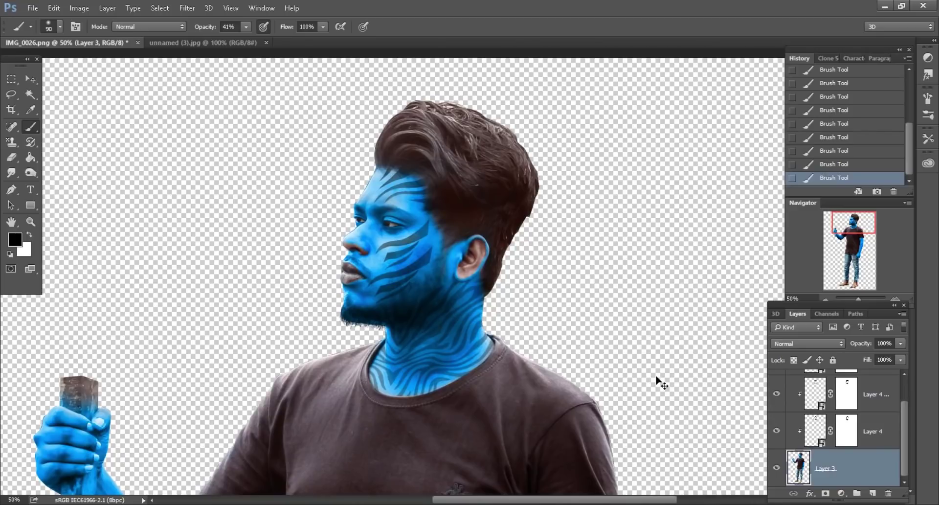
# Step: Lasso-select the man's ear and copy it onto a new layer, Layer 6
pyautogui.hotkey('ctrl', '+')
pyautogui.hotkey('ctrl', '+')
pyautogui.press('e')
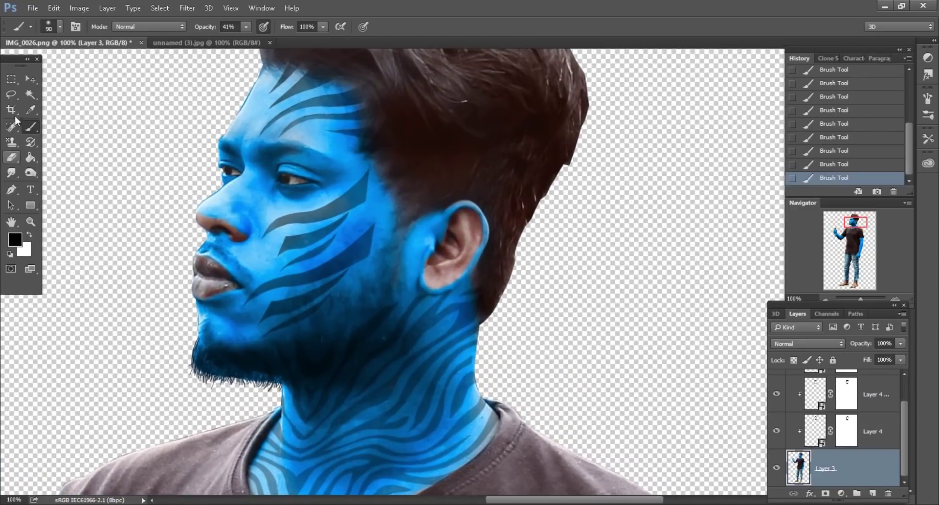
pyautogui.click(11, 94)
pyautogui.scroll(2, 524, 294)
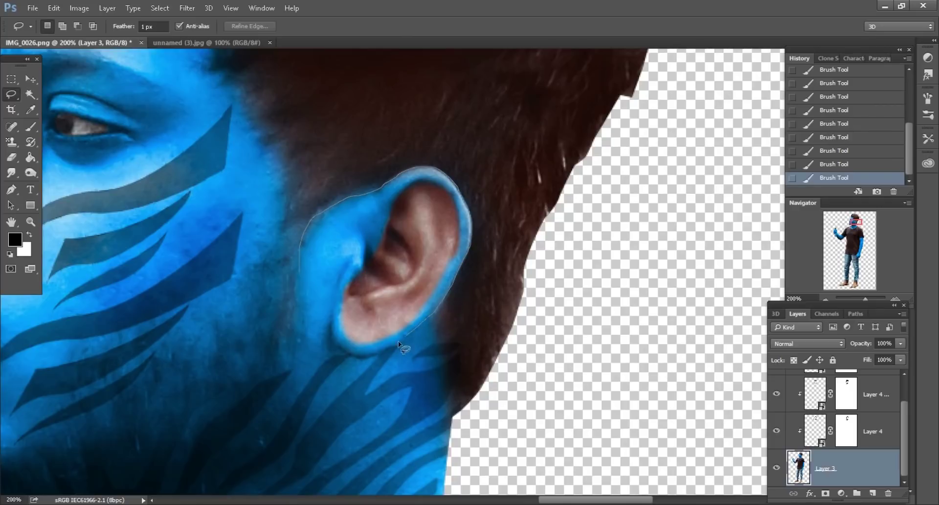
pyautogui.moveTo(300, 298); pyautogui.dragTo(310, 268)
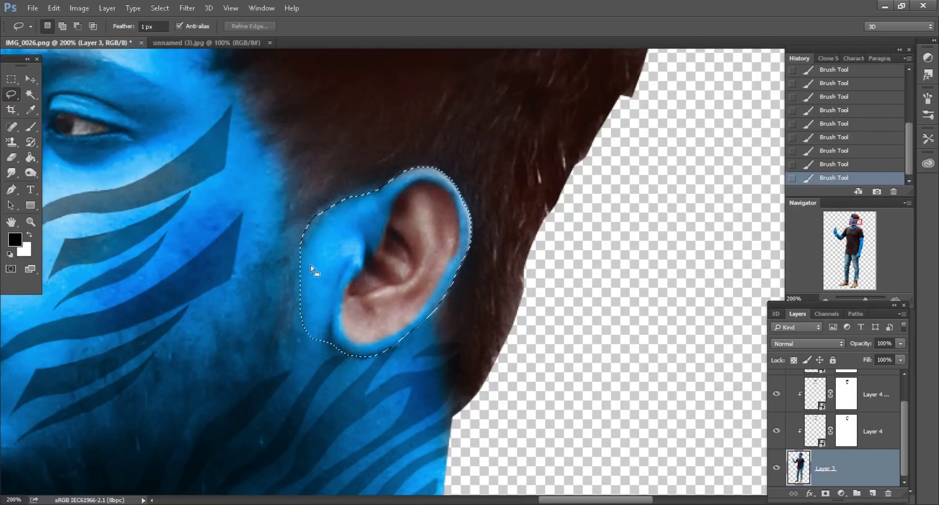
pyautogui.rightClick(396, 250)
pyautogui.click(429, 345)
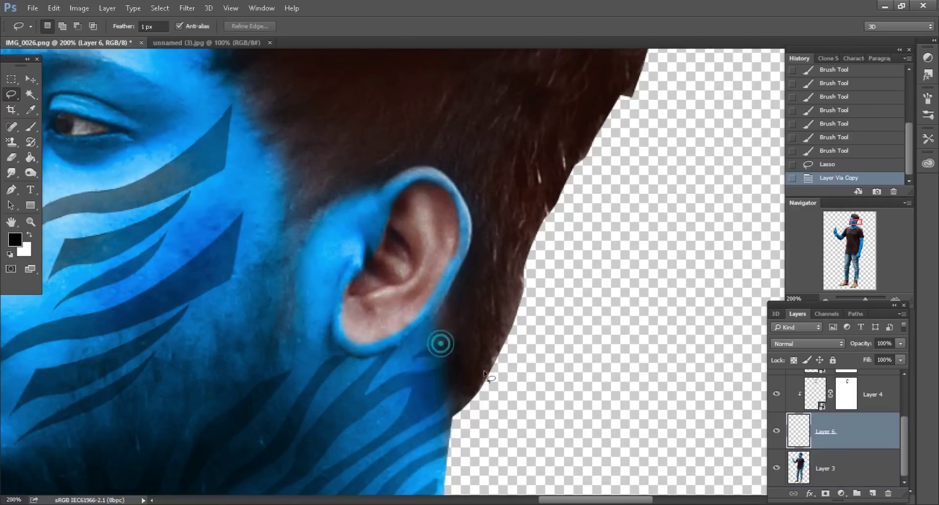
# Step: Convert the ear copy Layer 6 to a Smart Object and move it to the top of the stack
pyautogui.hotkey('ctrl', '-')
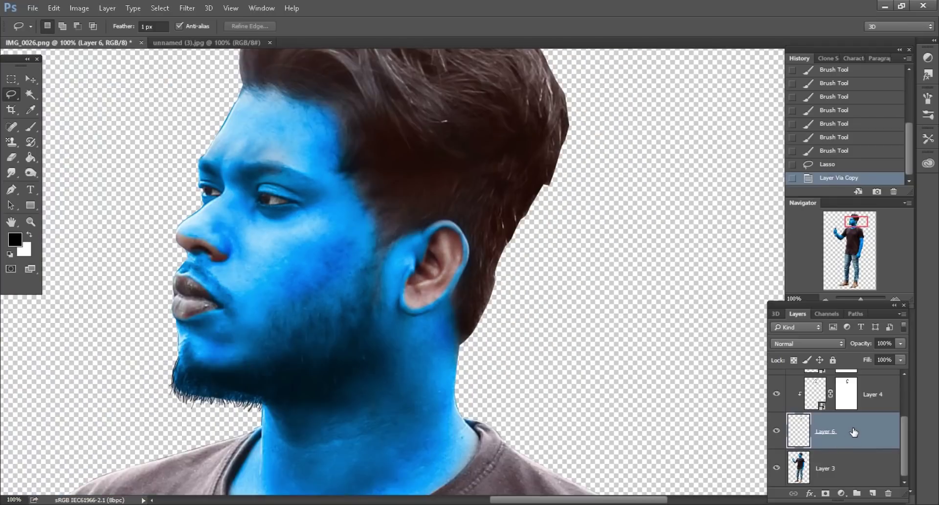
pyautogui.rightClick(852, 433)
pyautogui.click(665, 200)
pyautogui.hotkey('ctrl', '-')
pyautogui.hotkey('ctrl', '-')
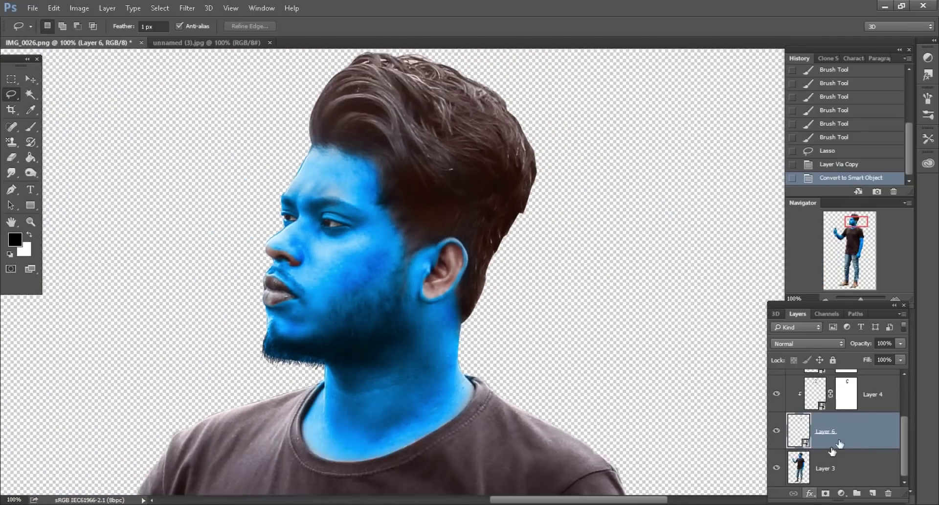
pyautogui.moveTo(837, 433)
pyautogui.mouseDown()
pyautogui.moveTo(851, 368)
pyautogui.moveTo(868, 388)
pyautogui.mouseUp()
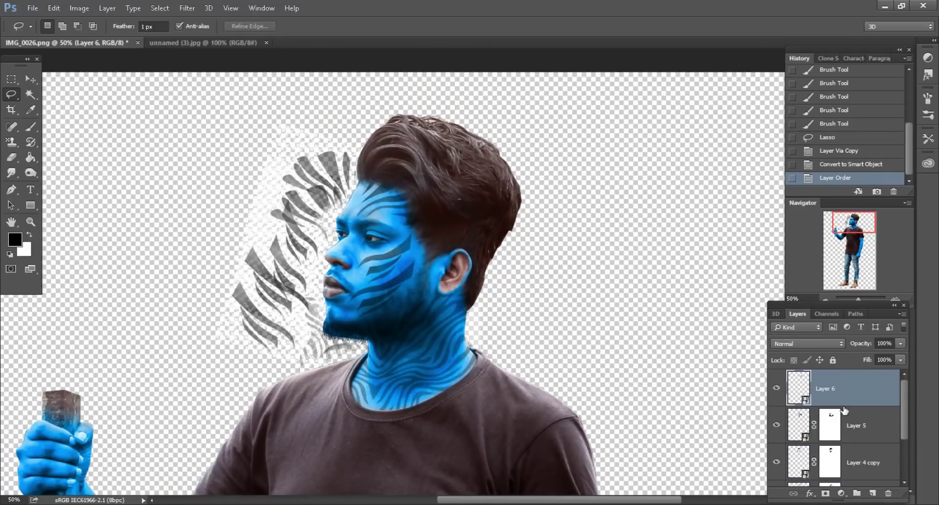
# Step: Paint out stray stripes on Layer 5's mask with the Brush
pyautogui.click(841, 425)
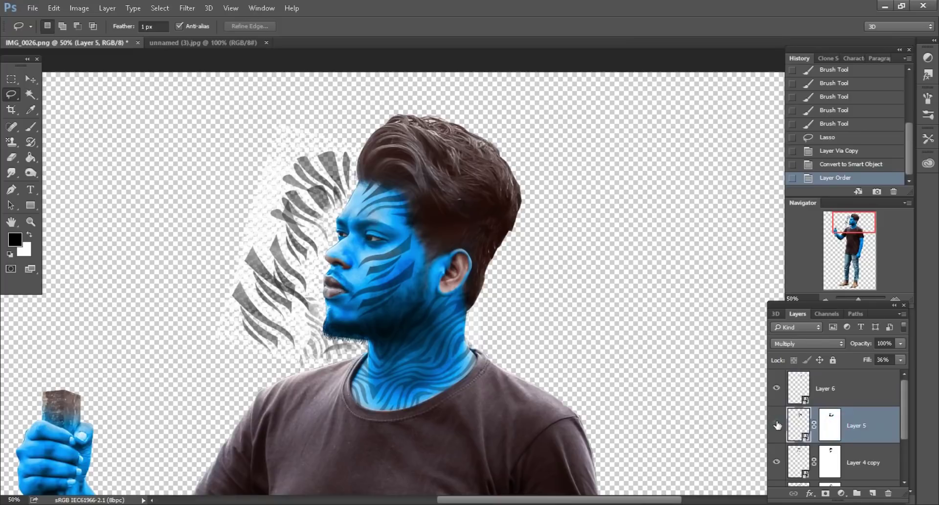
pyautogui.click(777, 425)
pyautogui.click(831, 424)
pyautogui.click(31, 128)
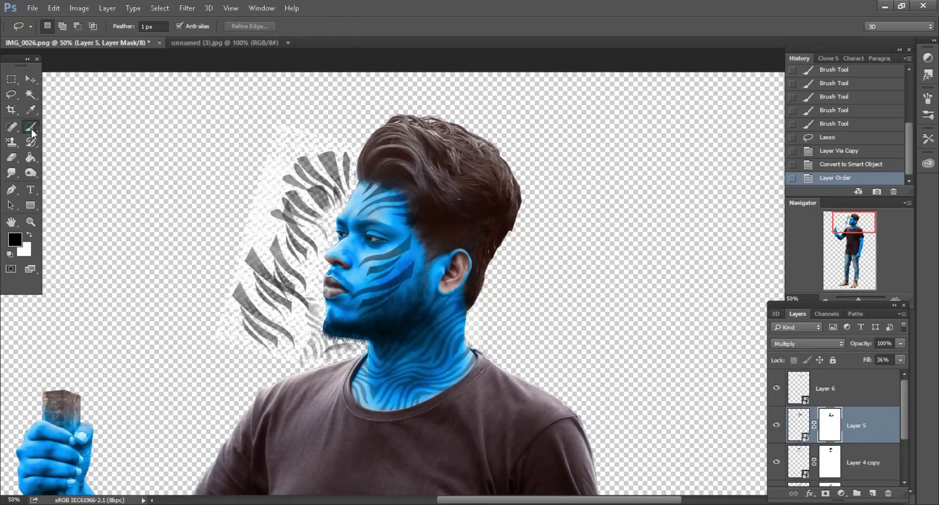
pyautogui.hotkey('ctrl', '+')
pyautogui.moveTo(343, 299)
pyautogui.mouseDown()
pyautogui.moveTo(386, 328)
pyautogui.moveTo(382, 337)
pyautogui.mouseUp()
# Step: Brush away the stripes floating left of the face on the Layer 4 copy and Layer 4 masks
pyautogui.click(831, 463)
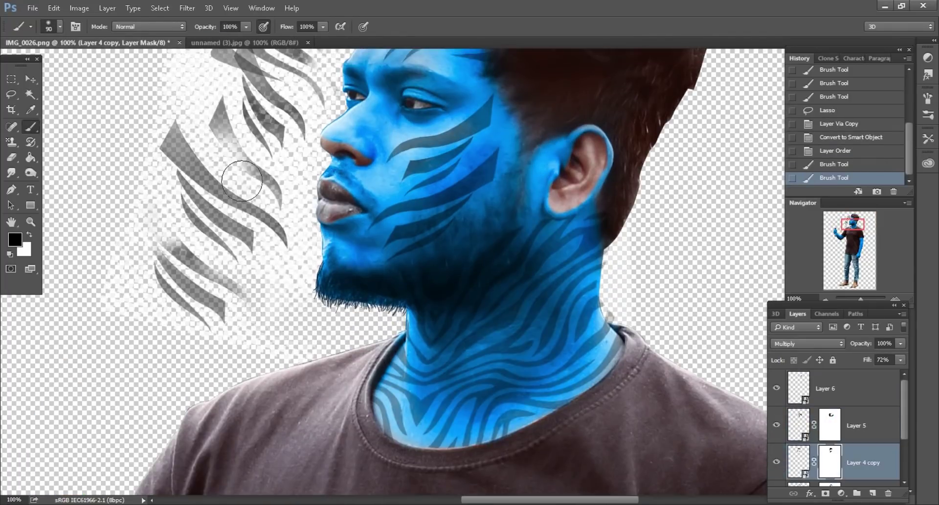
pyautogui.moveTo(242, 180); pyautogui.dragTo(177, 313)
pyautogui.moveTo(293, 97); pyautogui.dragTo(234, 196)
pyautogui.hotkey('ctrl', '-')
pyautogui.hotkey('alt', '[')
pyautogui.press(']')
pyautogui.press(']')
pyautogui.moveTo(338, 342); pyautogui.dragTo(340, 95)
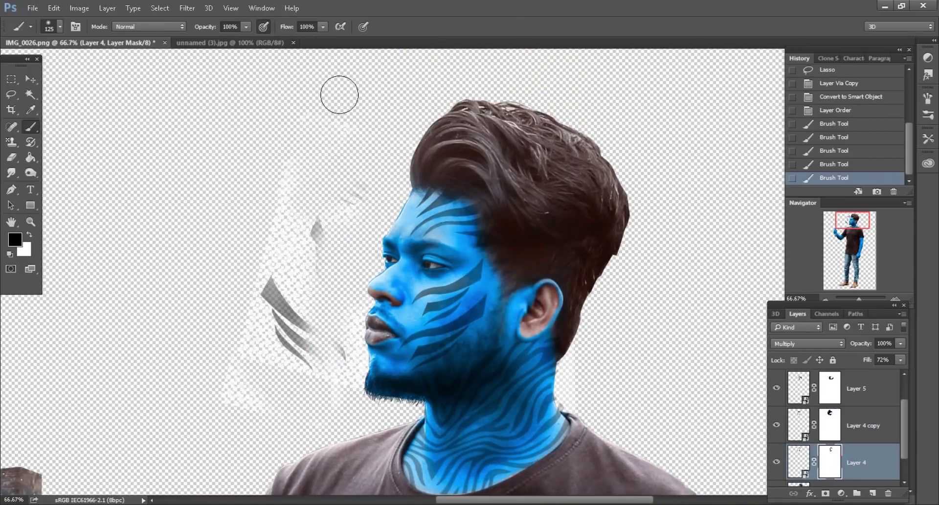
pyautogui.moveTo(293, 343); pyautogui.dragTo(287, 192)
pyautogui.hotkey('ctrl', '+')
pyautogui.hotkey('alt', ']')
pyautogui.hotkey('ctrl', '-')
pyautogui.hotkey('ctrl', '-')
pyautogui.hotkey('ctrl', '-')
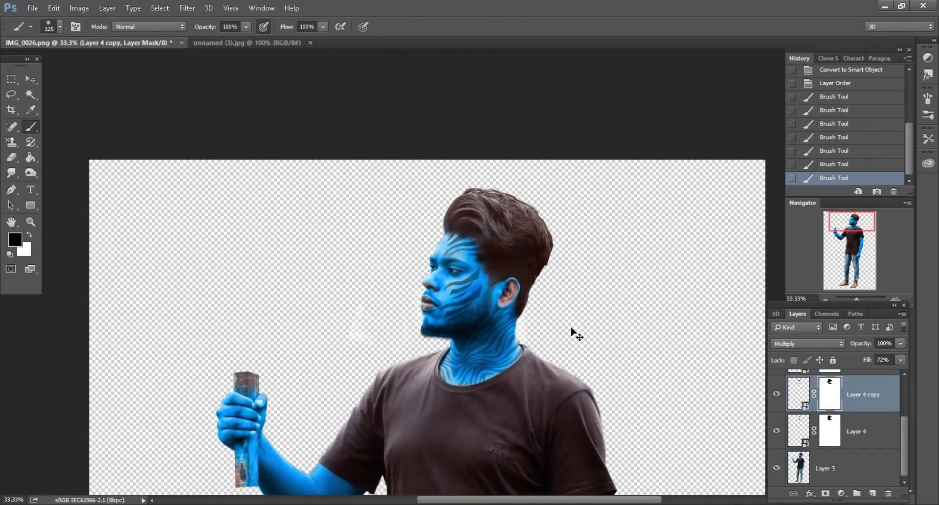
pyautogui.scroll(2, 846, 443)
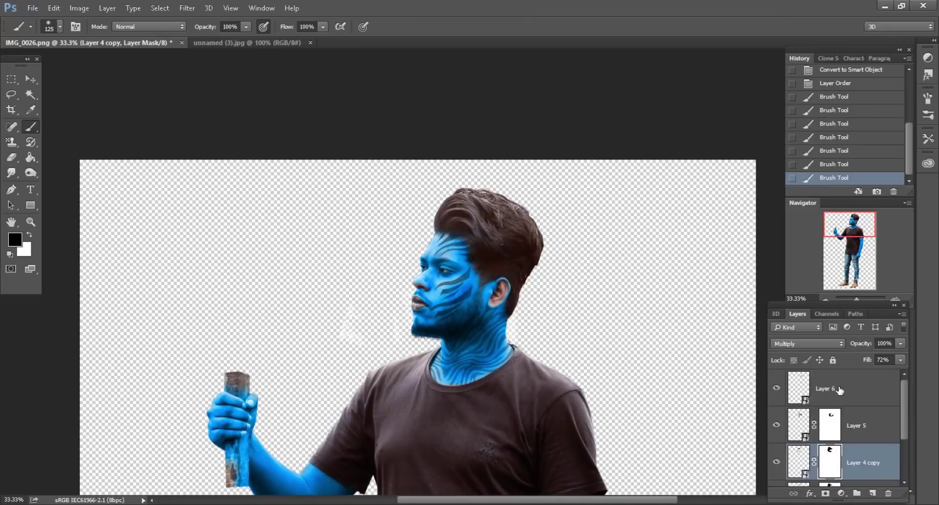
# Step: Select the ear copy layer, Layer 6, in the Layers panel
pyautogui.click(840, 390)
pyautogui.rightClick(865, 389)
pyautogui.click(310, 182)
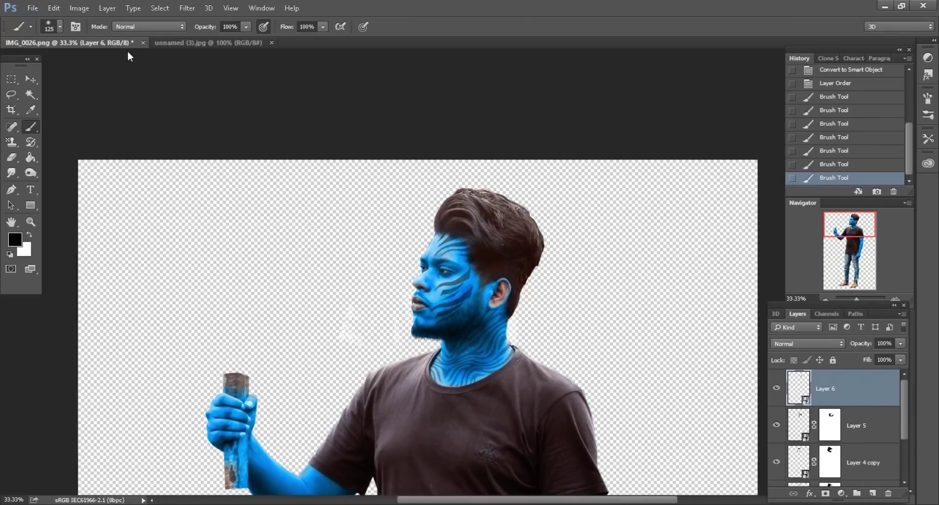
pyautogui.scroll(1, 446, 297)
pyautogui.scroll(1, 445, 297)
pyautogui.scroll(1, 445, 297)
# Step: Scale the ear copy to 112% and nudge it slightly up and right
pyautogui.scroll(1, 446, 296)
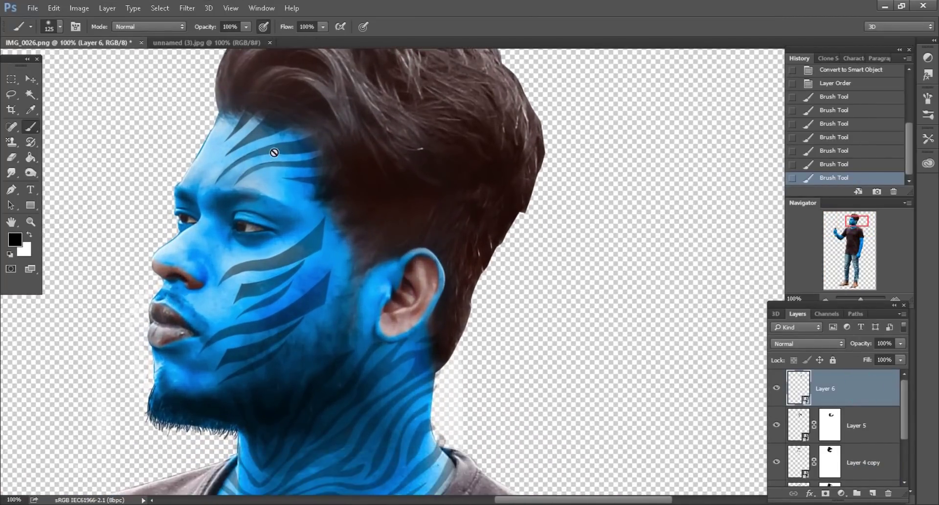
pyautogui.click(54, 8)
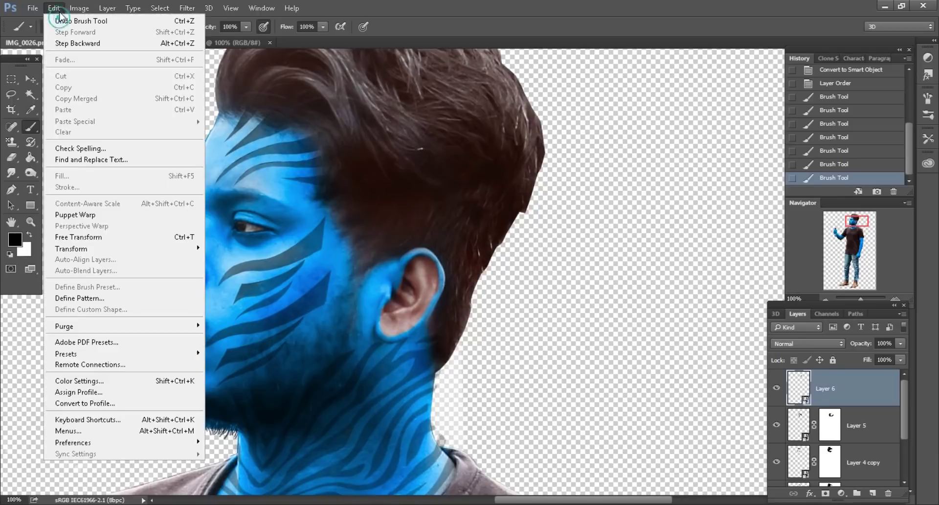
pyautogui.click(90, 242)
pyautogui.click(212, 26)
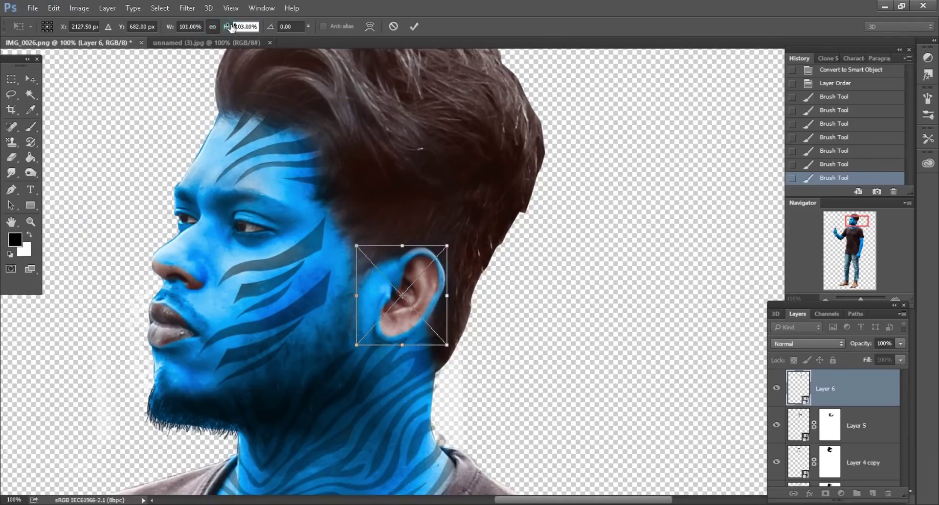
pyautogui.moveTo(227, 27); pyautogui.dragTo(250, 27)
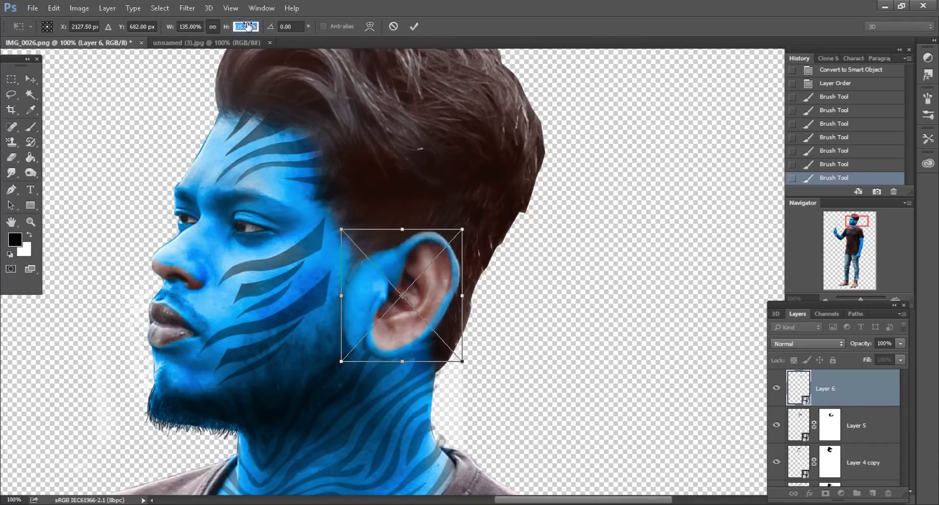
pyautogui.moveTo(249, 27); pyautogui.dragTo(235, 26)
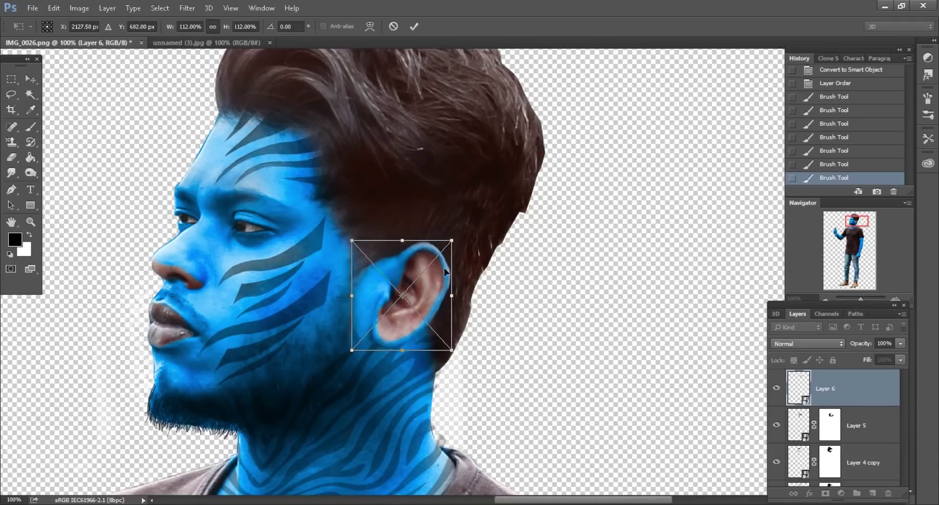
pyautogui.moveTo(424, 299); pyautogui.dragTo(434, 286)
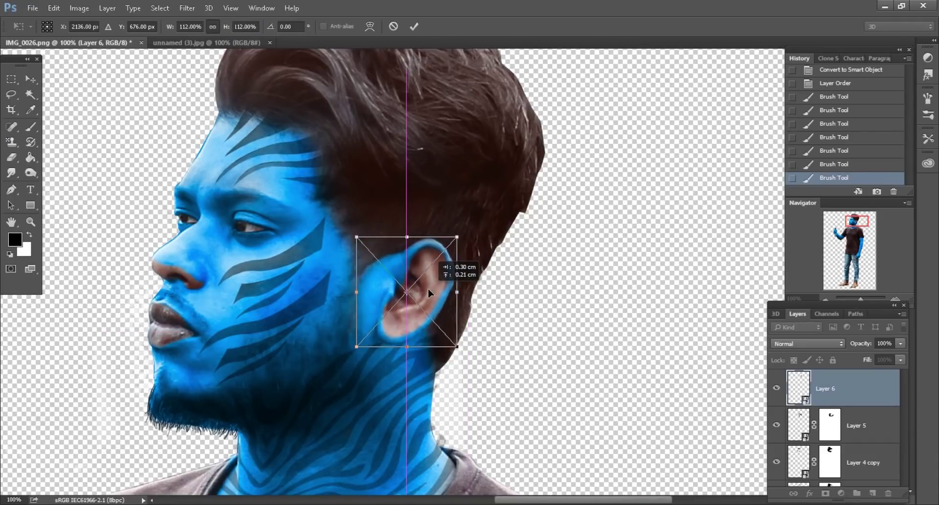
# Step: Warp the ear's top corner upward into a tall pointed elf tip and commit
pyautogui.rightClick(433, 286)
pyautogui.click(458, 384)
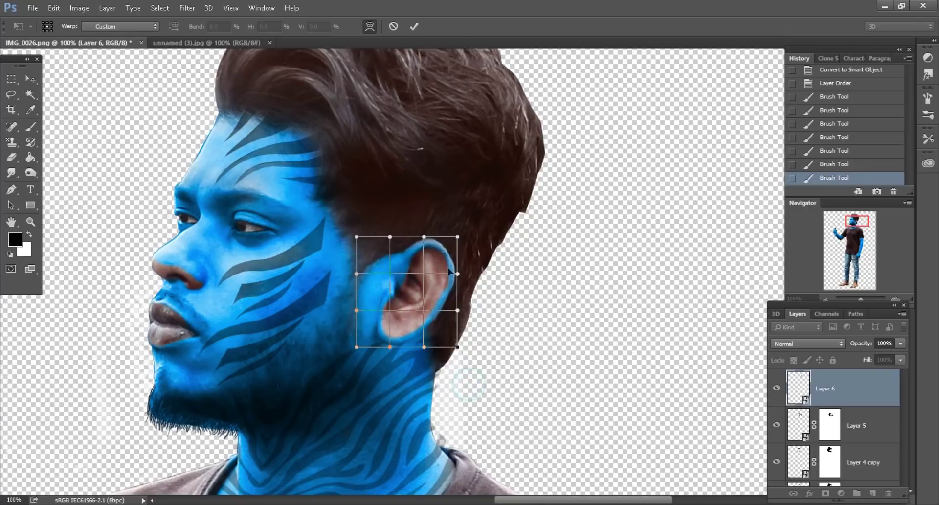
pyautogui.moveTo(449, 244)
pyautogui.mouseDown()
pyautogui.moveTo(566, 189)
pyautogui.moveTo(596, 191)
pyautogui.mouseUp()
pyautogui.moveTo(513, 225); pyautogui.dragTo(514, 223)
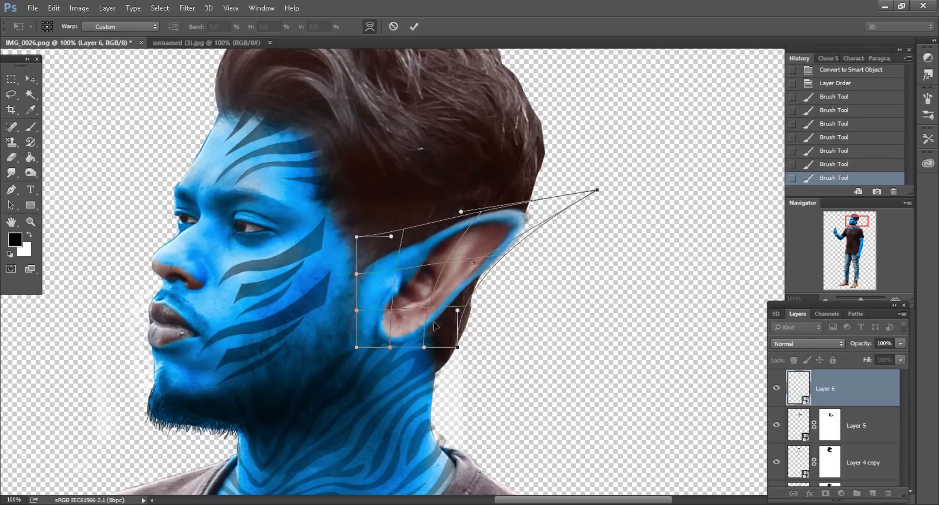
pyautogui.click(418, 27)
pyautogui.hotkey('ctrl', '-')
pyautogui.hotkey('ctrl', '-')
pyautogui.hotkey('ctrl', '-')
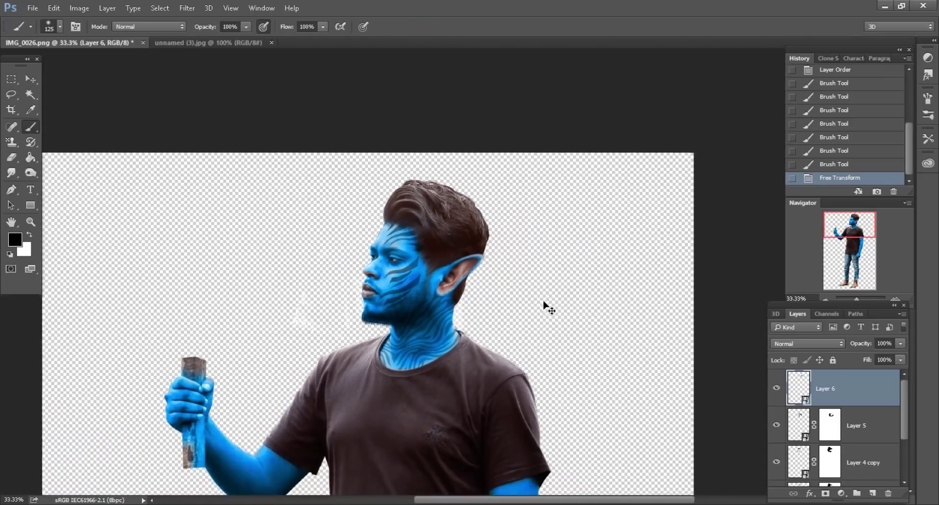
# Step: Toggle Layer 5's neck stripes to compare, then target its mask with a smaller brush
pyautogui.scroll(-1, 513, 293)
pyautogui.scroll(1, 509, 298)
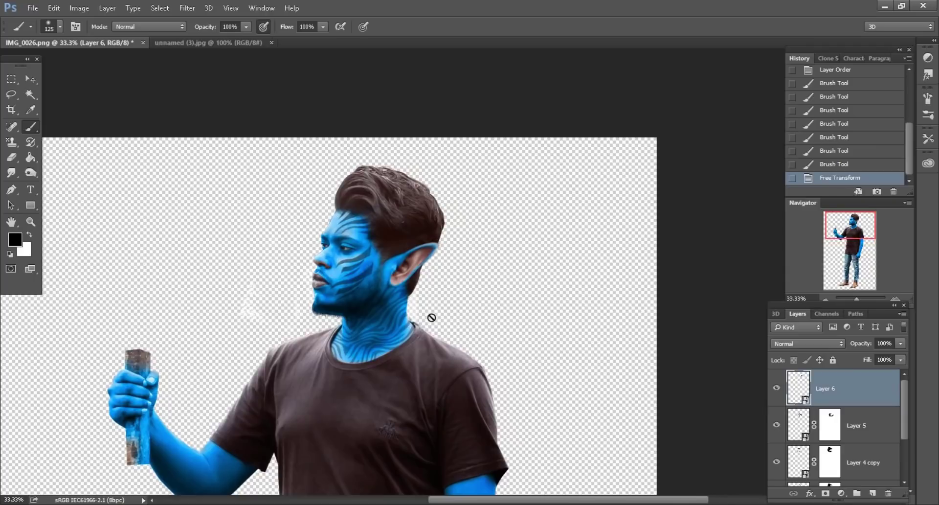
pyautogui.scroll(1, 432, 317)
pyautogui.scroll(2, 457, 319)
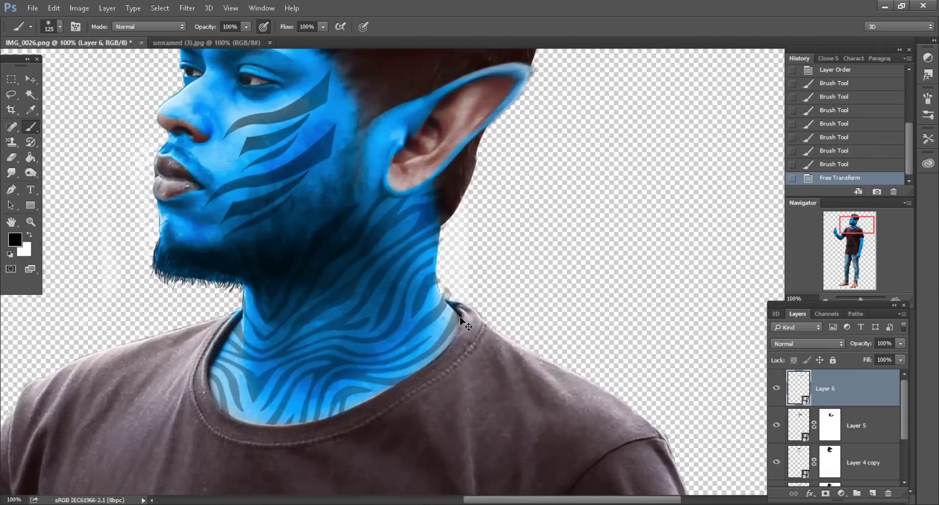
pyautogui.click(793, 417)
pyautogui.click(778, 425)
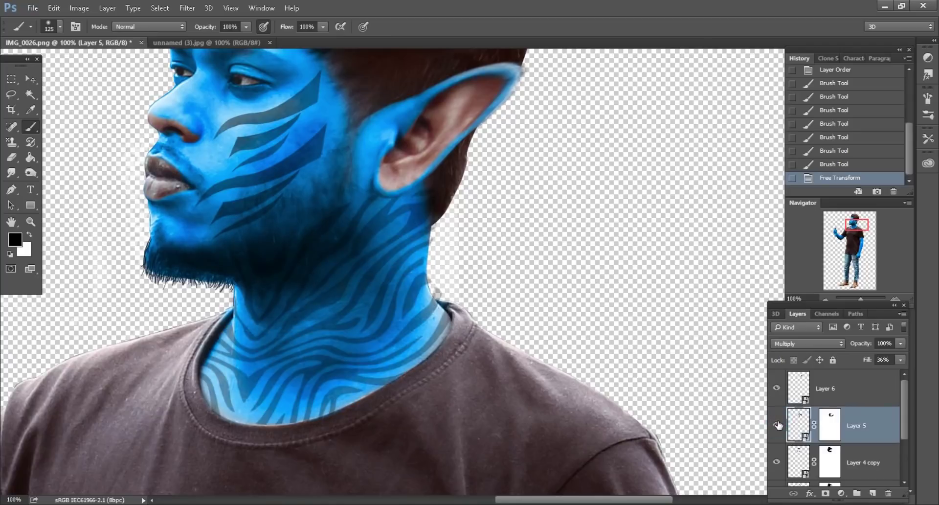
pyautogui.click(825, 426)
pyautogui.press('[')
pyautogui.press('[')
pyautogui.hotkey('ctrl', '+')
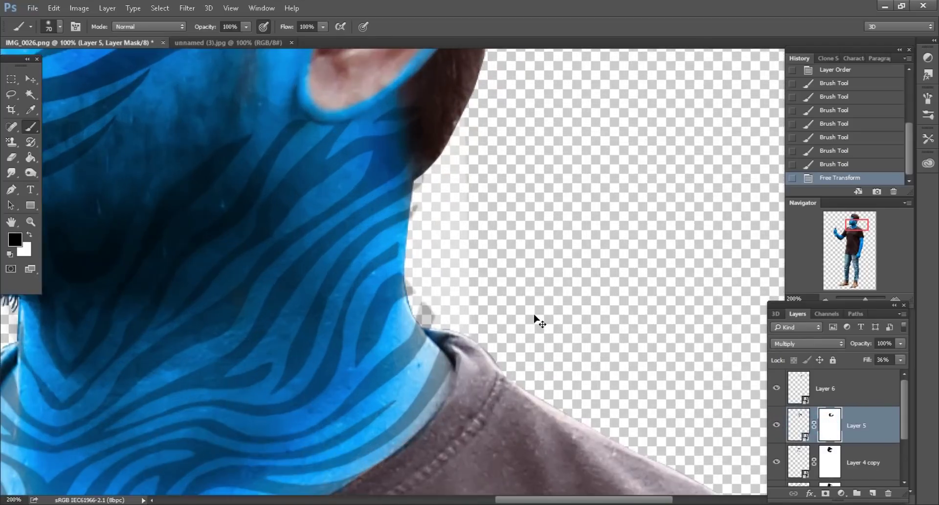
pyautogui.scroll(-1, 862, 431)
pyautogui.scroll(-1, 862, 447)
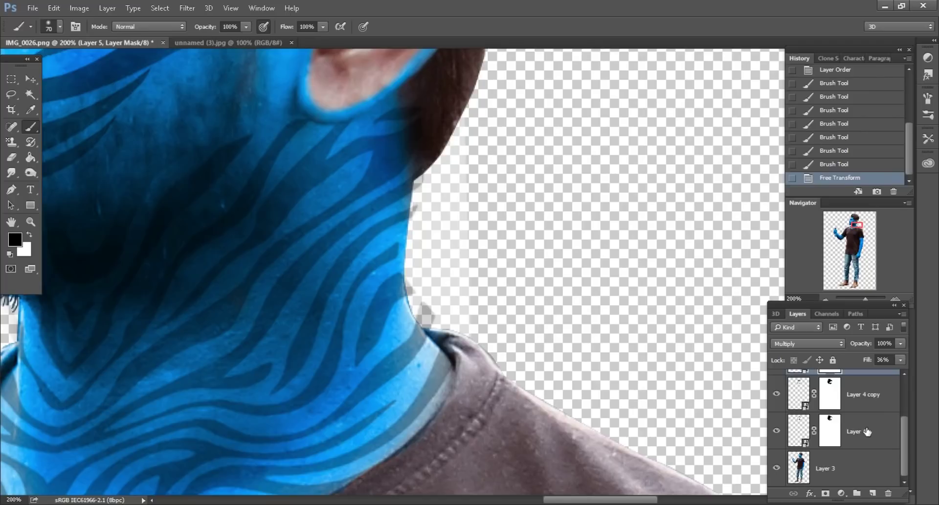
# Step: Create clipping masks for Layer 4, Layer 4 copy and Layer 5
pyautogui.click(856, 430)
pyautogui.rightClick(875, 429)
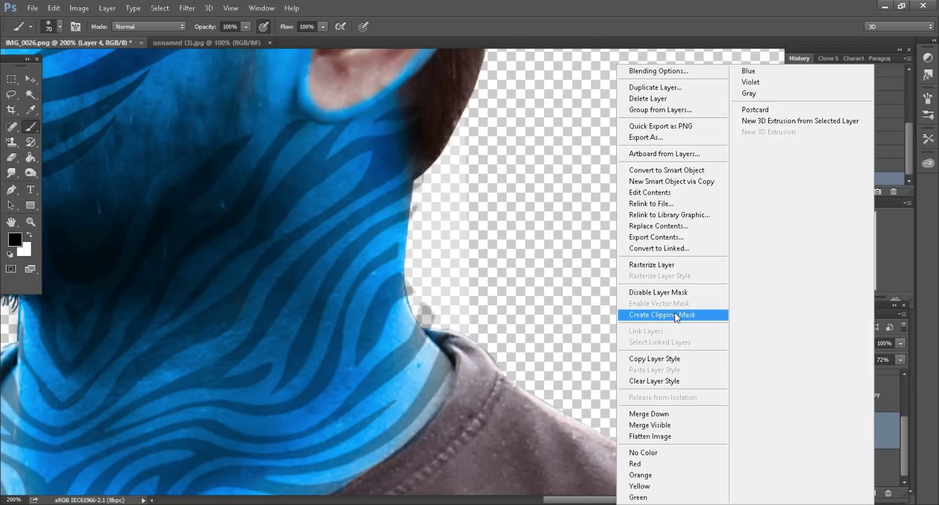
pyautogui.click(673, 316)
pyautogui.click(849, 399)
pyautogui.rightClick(874, 392)
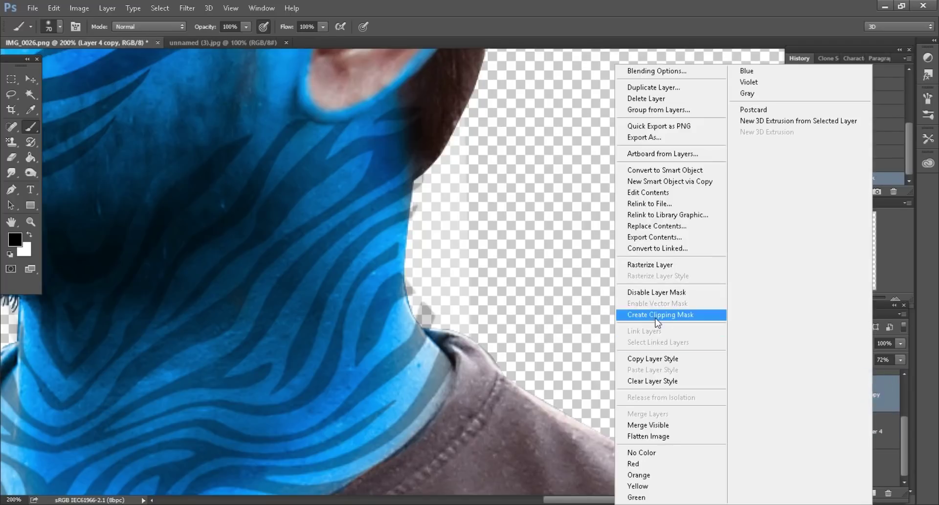
pyautogui.click(658, 320)
pyautogui.click(856, 394)
pyautogui.rightClick(875, 393)
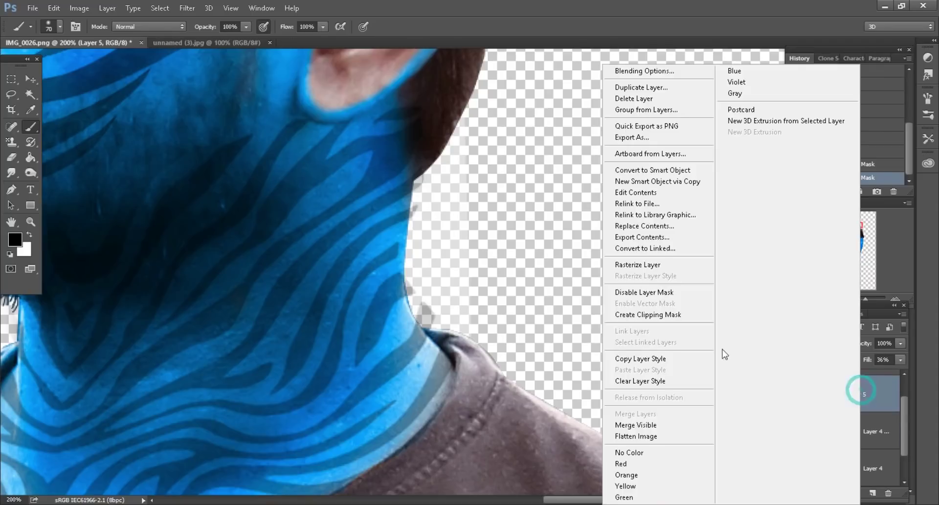
pyautogui.click(639, 317)
# Step: Pan down to the shirt and arm and switch to the unnamed (3).jpg zebra document
pyautogui.hotkey('ctrl', '-')
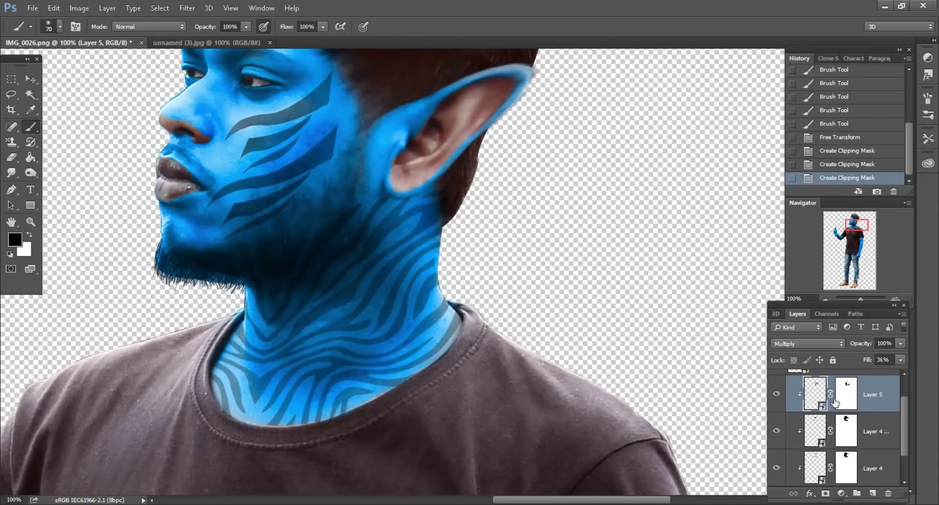
pyautogui.moveTo(863, 225); pyautogui.dragTo(847, 234)
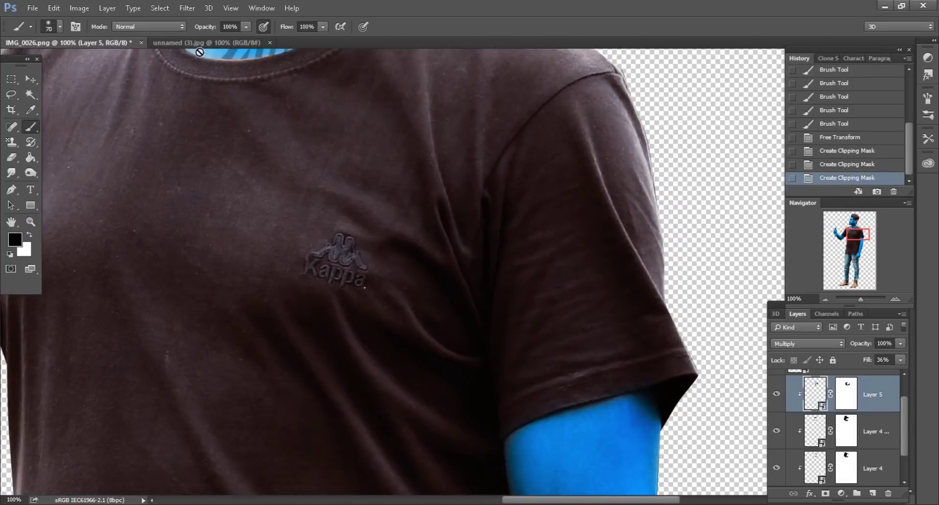
pyautogui.click(207, 44)
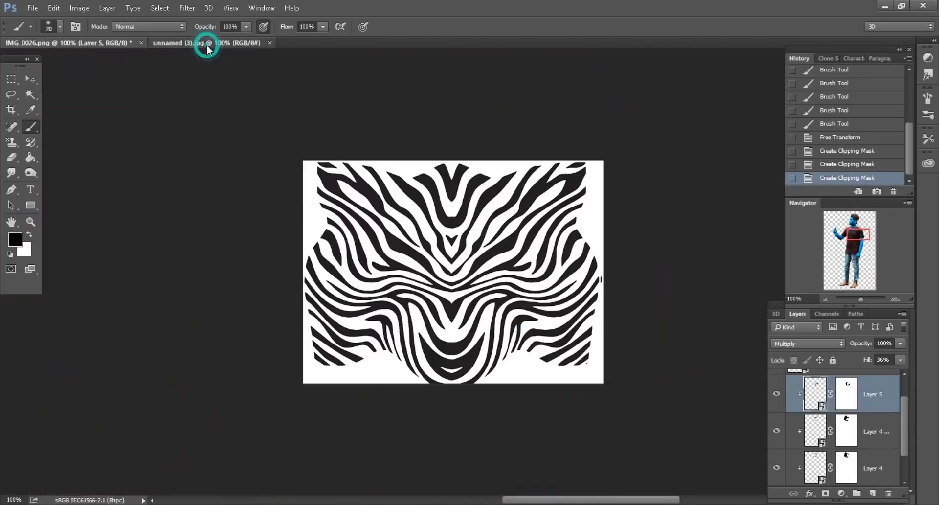
# Step: Bring the zebra image into IMG_0026 as a Multiply layer clipped to the arm
pyautogui.click(30, 79)
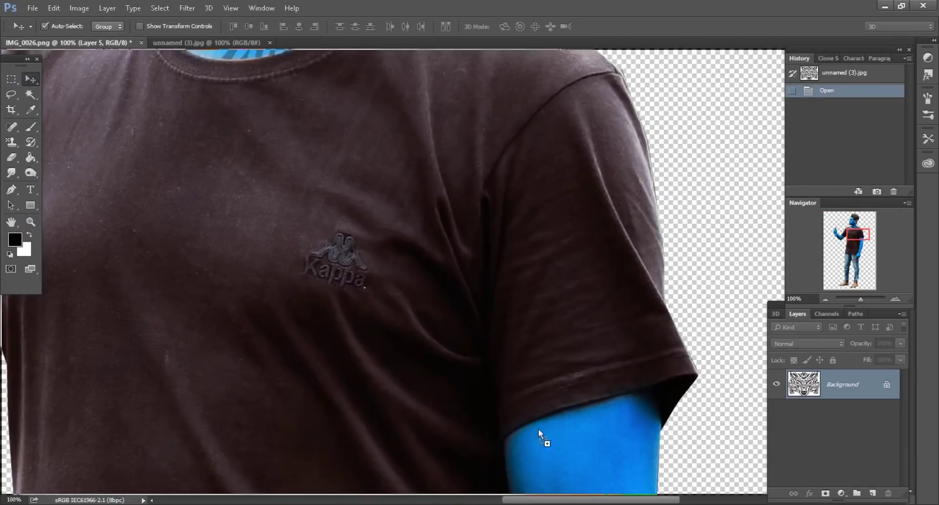
pyautogui.moveTo(132, 44); pyautogui.dragTo(538, 427)
pyautogui.hotkey('ctrl', '-')
pyautogui.moveTo(859, 239); pyautogui.dragTo(860, 249)
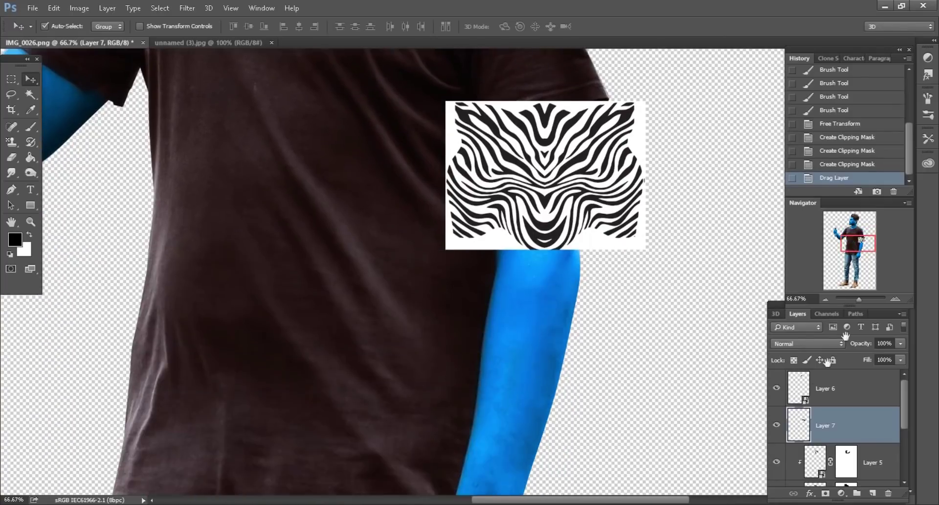
pyautogui.click(815, 344)
pyautogui.click(788, 145)
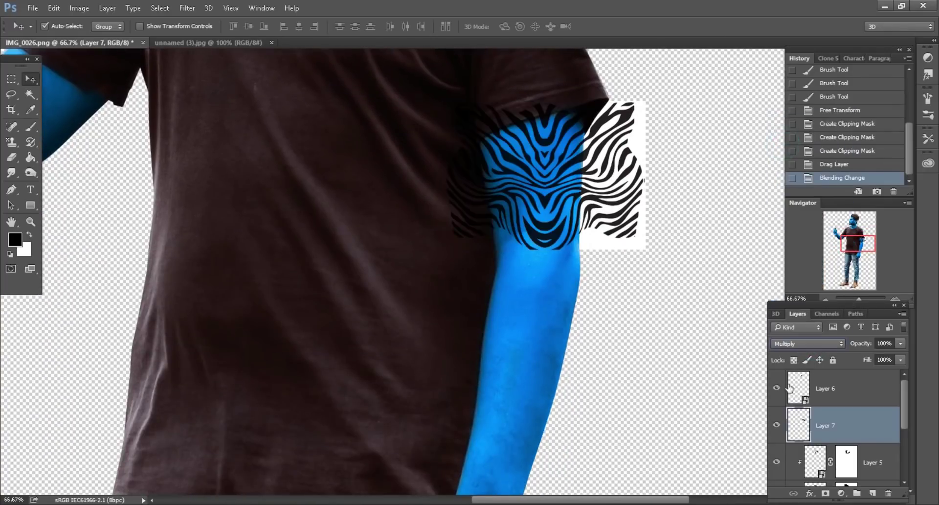
pyautogui.rightClick(860, 427)
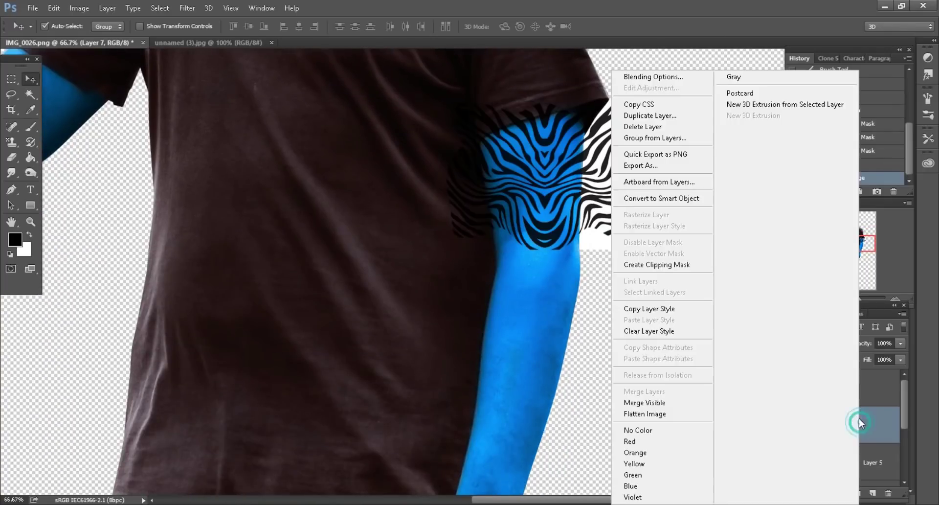
pyautogui.click(677, 264)
# Step: Scale the zebra layer to 189%, shift it over the arm, and lower its fill to 37%
pyautogui.click(54, 8)
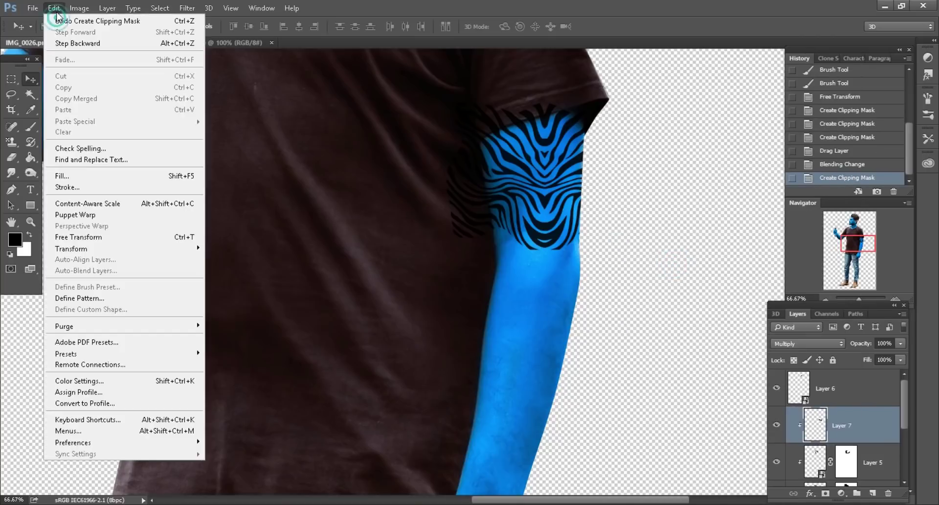
pyautogui.click(195, 236)
pyautogui.hotkey('ctrl', '-')
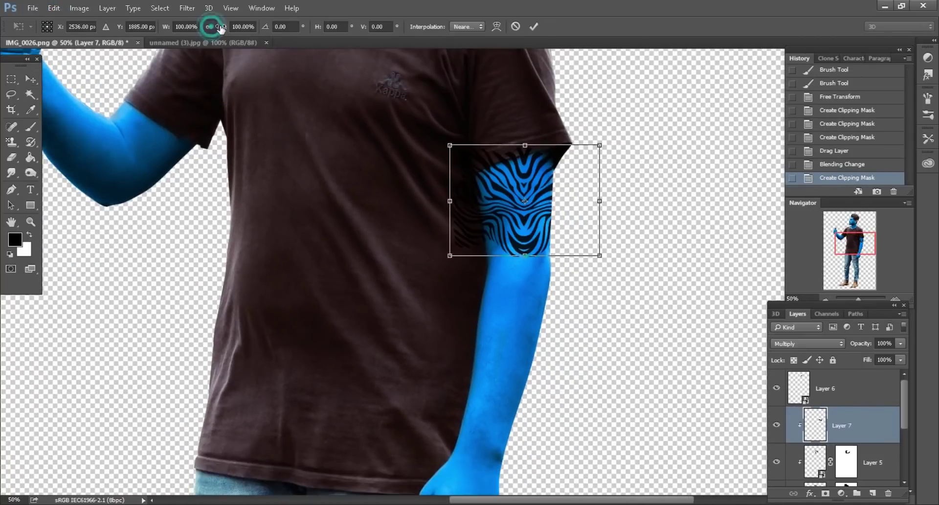
pyautogui.moveTo(223, 26); pyautogui.dragTo(247, 28)
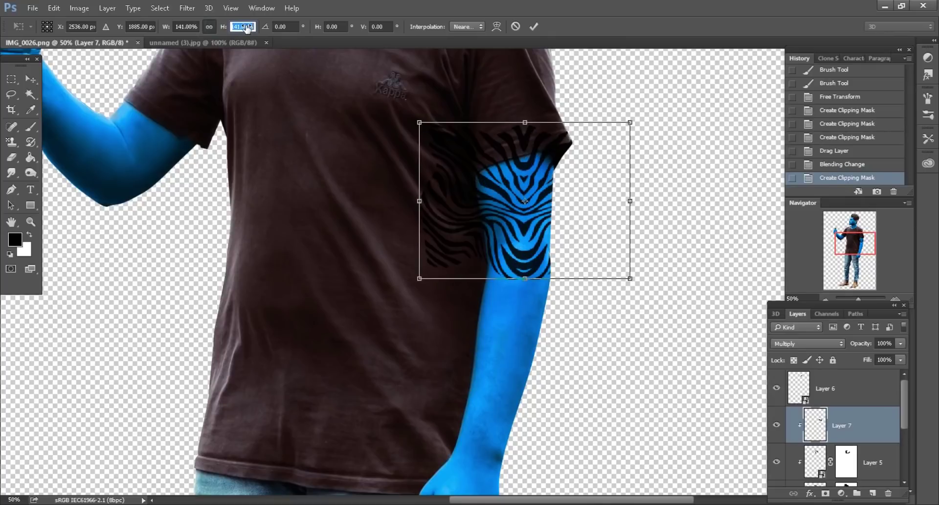
pyautogui.moveTo(247, 28); pyautogui.dragTo(269, 26)
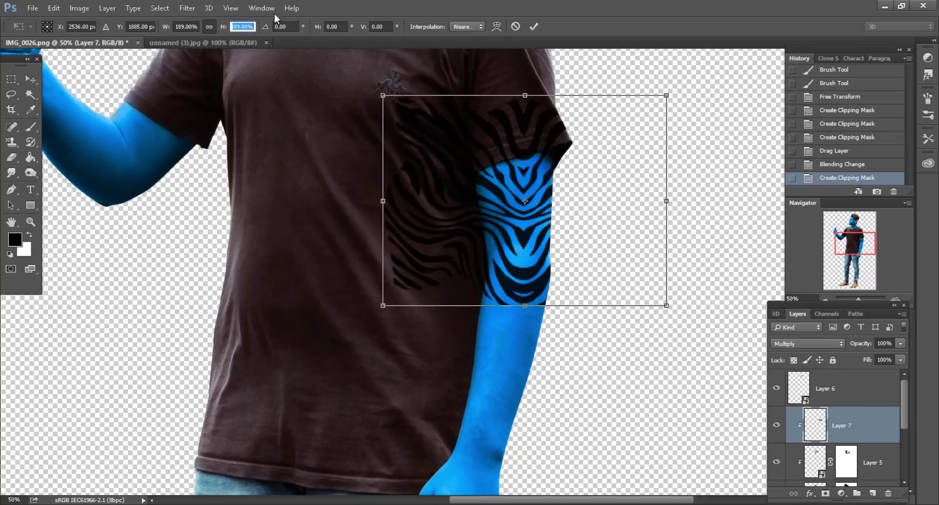
pyautogui.moveTo(545, 243); pyautogui.dragTo(503, 276)
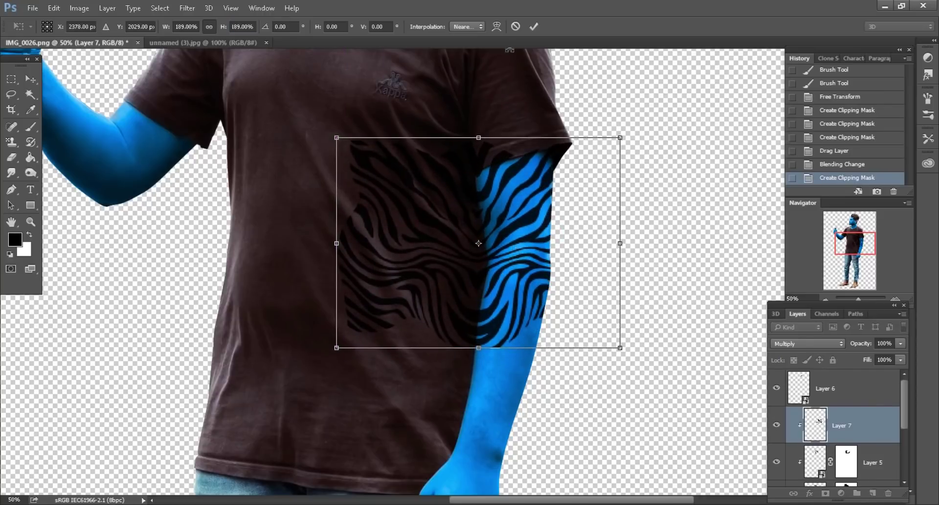
pyautogui.click(529, 30)
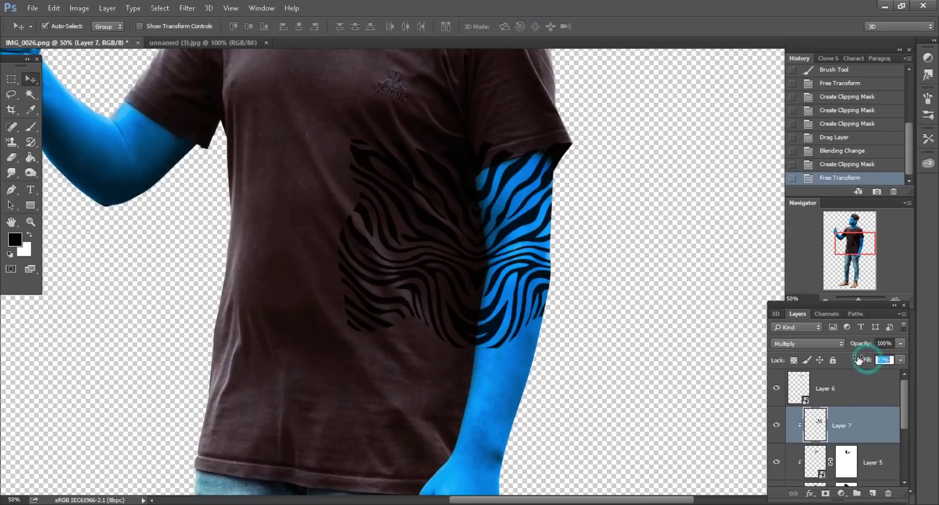
pyautogui.moveTo(868, 361)
pyautogui.mouseDown()
pyautogui.moveTo(836, 356)
pyautogui.moveTo(863, 361)
pyautogui.mouseUp()
pyautogui.hotkey('ctrl', '-')
pyautogui.hotkey('ctrl', '-')
# Step: Duplicate the zebra stripe layer and move the copy down over the forearm and hand
pyautogui.hotkey('ctrl', '+')
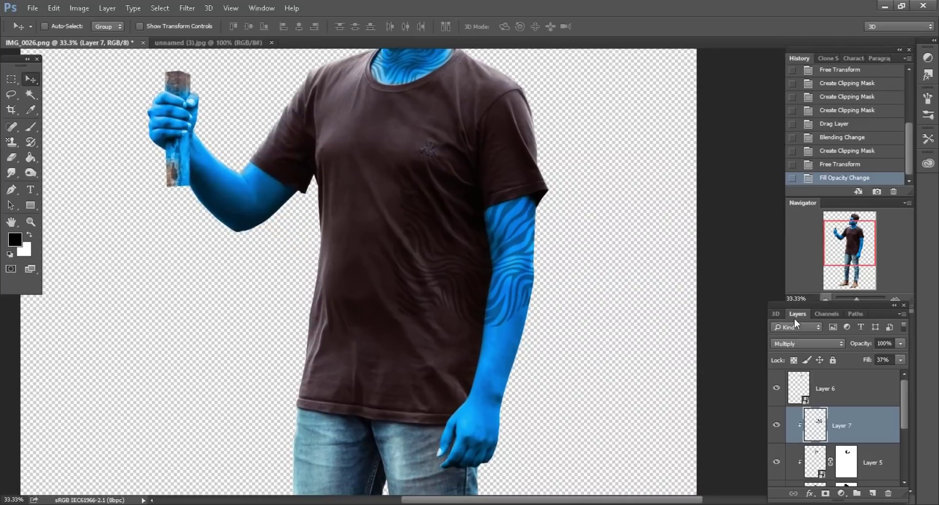
pyautogui.moveTo(597, 329); pyautogui.dragTo(566, 312)
pyautogui.hotkey('ctrl', '+')
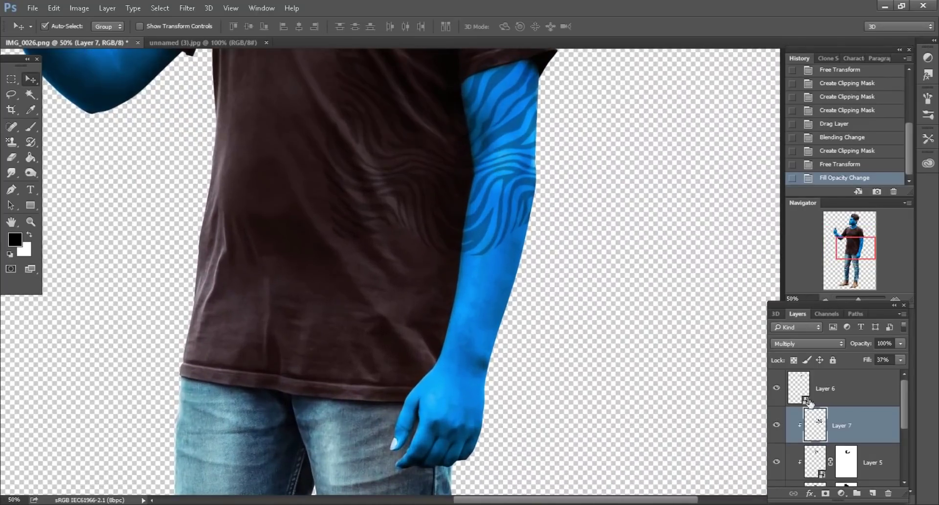
pyautogui.moveTo(871, 431); pyautogui.dragTo(873, 493)
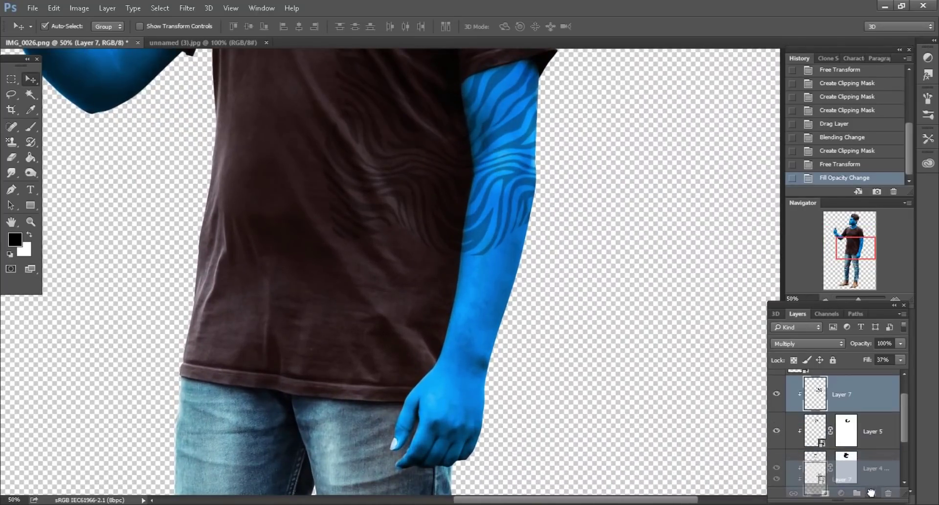
pyautogui.moveTo(500, 238); pyautogui.dragTo(497, 373)
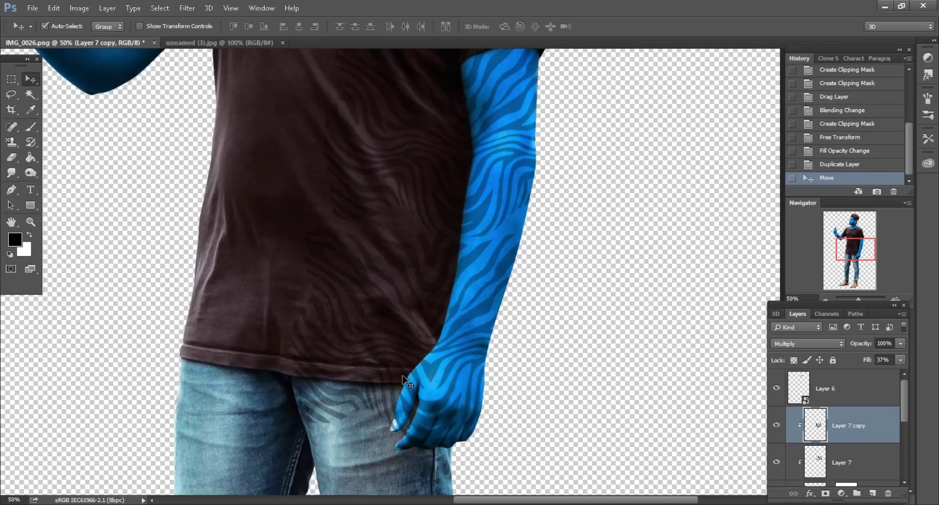
pyautogui.scroll(2, 455, 371)
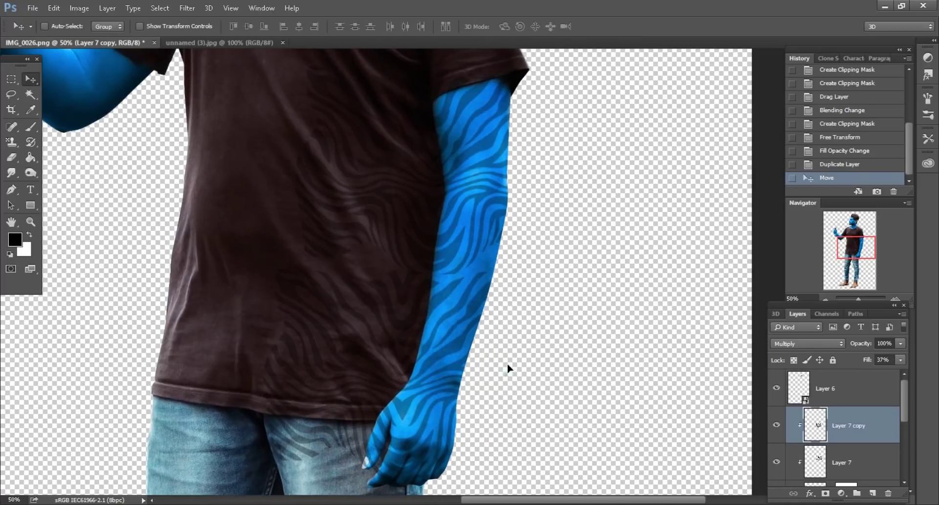
pyautogui.moveTo(508, 367); pyautogui.dragTo(524, 362)
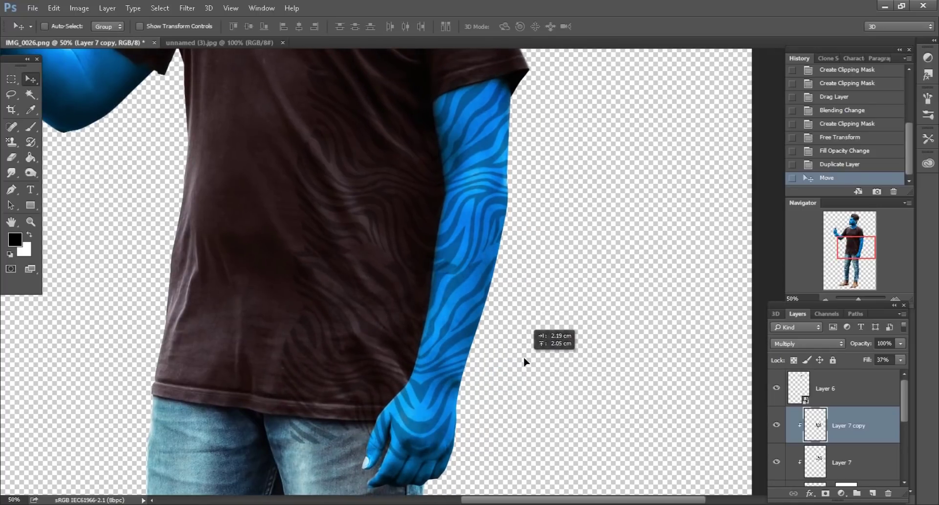
pyautogui.moveTo(525, 362); pyautogui.dragTo(528, 375)
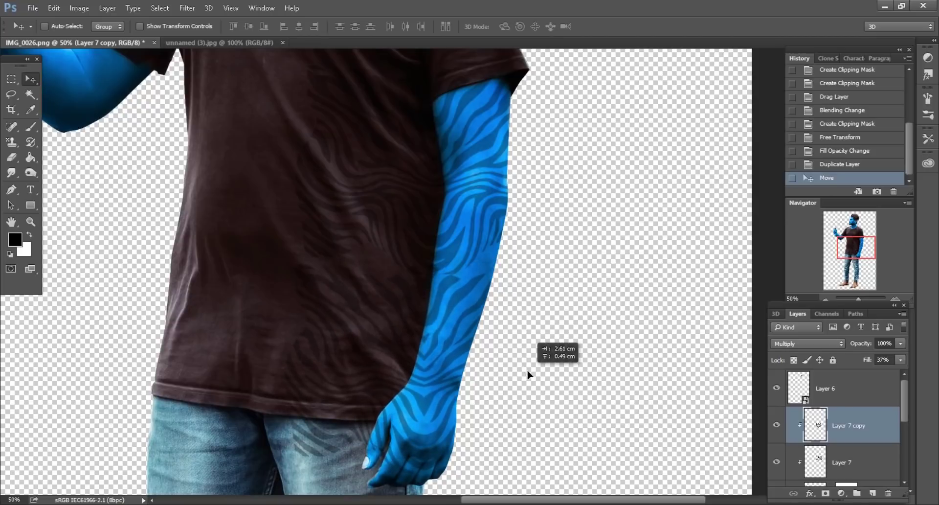
# Step: Warp the copied stripes to follow the forearm and give the layer a mask
pyautogui.press('ctrl')
pyautogui.click(52, 8)
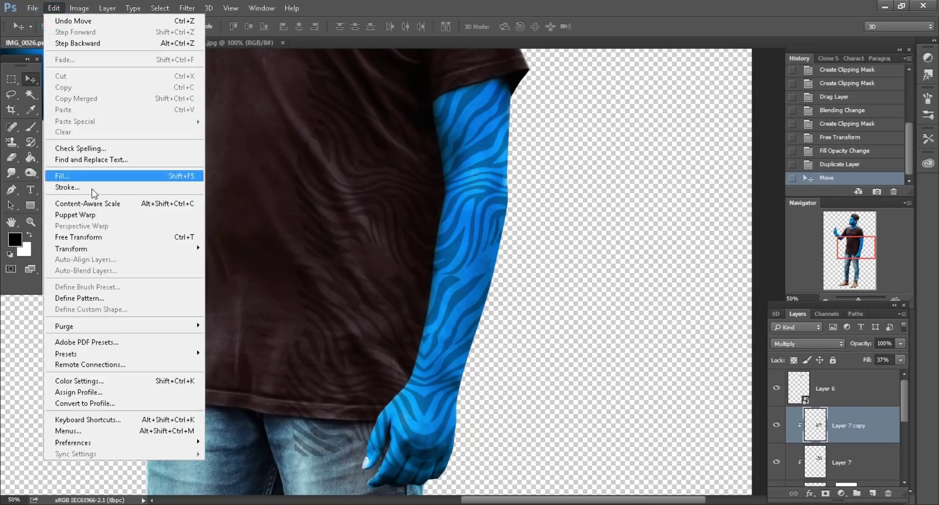
pyautogui.click(78, 237)
pyautogui.rightClick(451, 314)
pyautogui.click(495, 397)
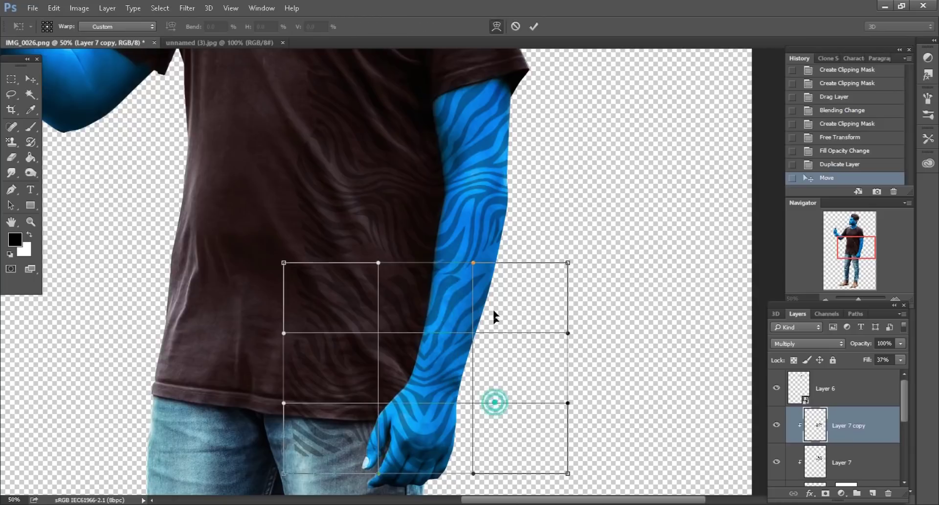
pyautogui.moveTo(524, 266)
pyautogui.mouseDown()
pyautogui.moveTo(555, 241)
pyautogui.moveTo(543, 231)
pyautogui.mouseUp()
pyautogui.scroll(-1, 543, 231)
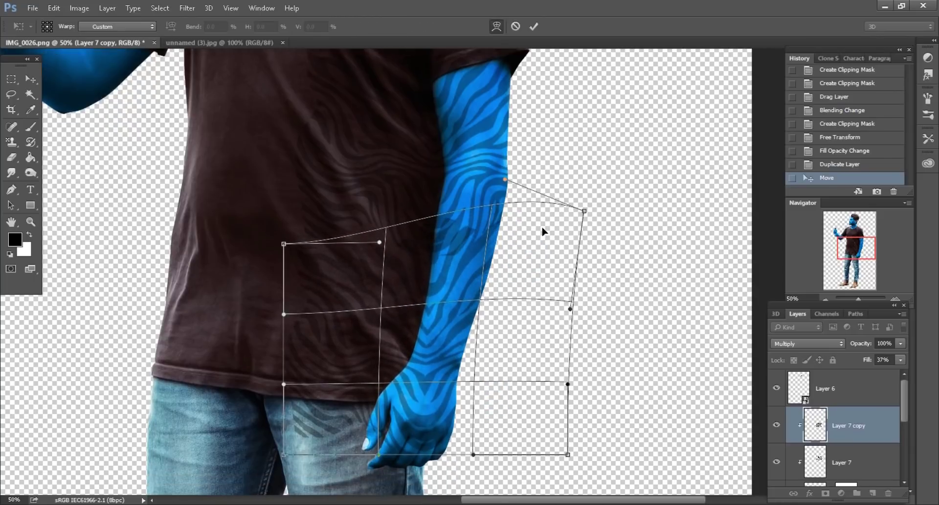
pyautogui.click(533, 26)
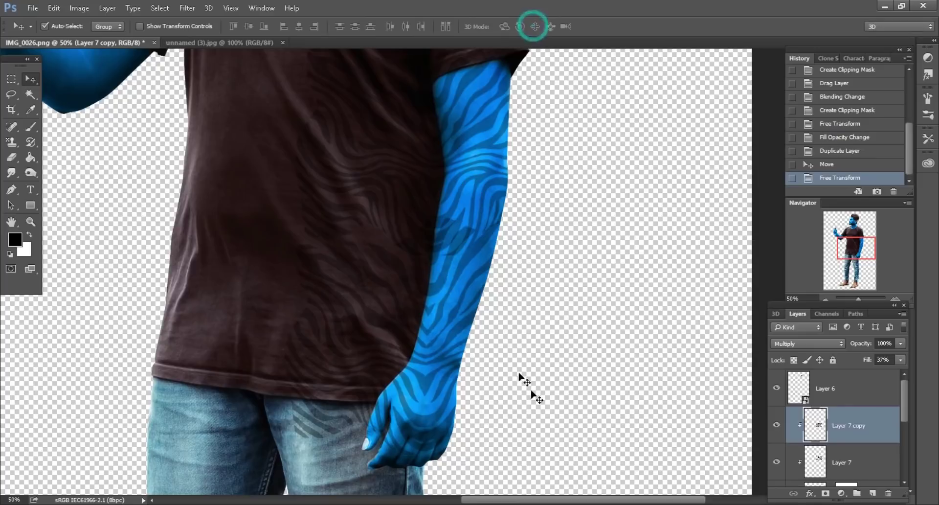
pyautogui.click(825, 494)
pyautogui.click(32, 128)
# Step: Brush black on the mask to hide stripes spilling onto the shirt, then return to unnamed (3).jpg
pyautogui.scroll(-1, 391, 245)
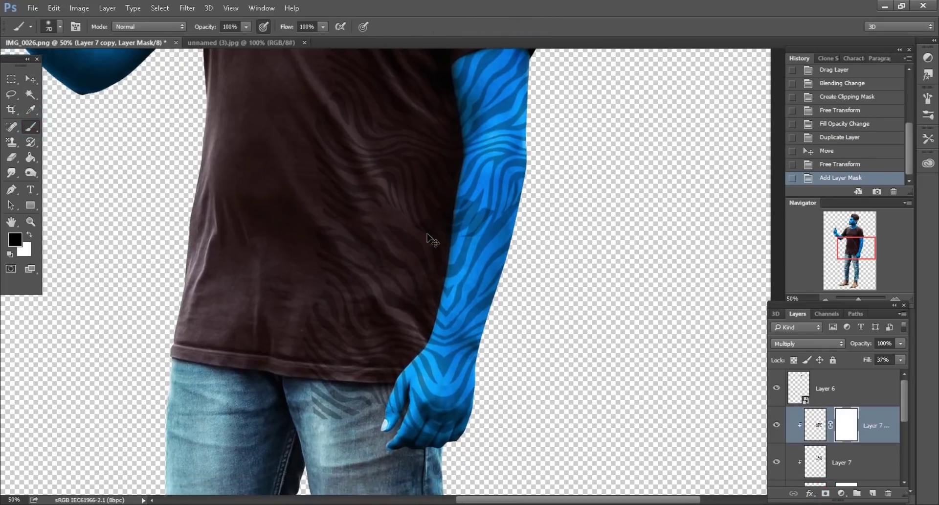
pyautogui.hotkey('ctrl', '+')
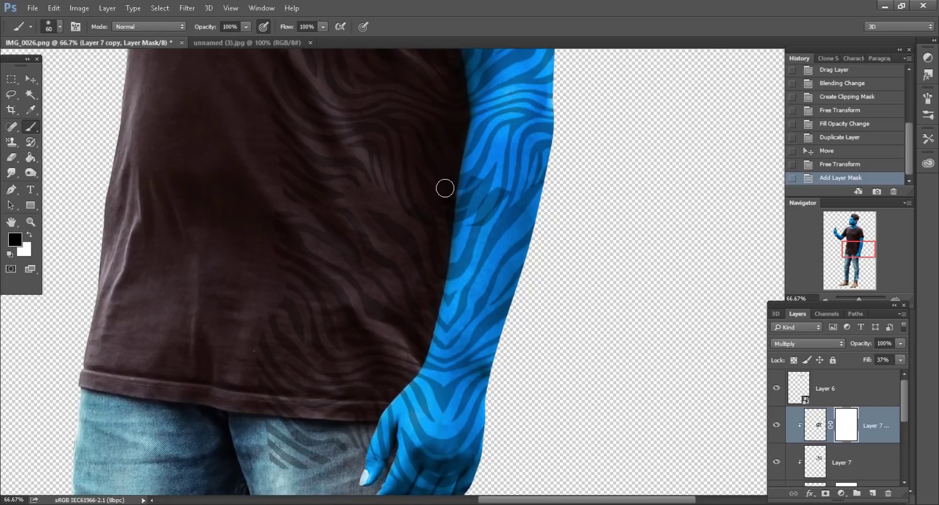
pyautogui.click(446, 188)
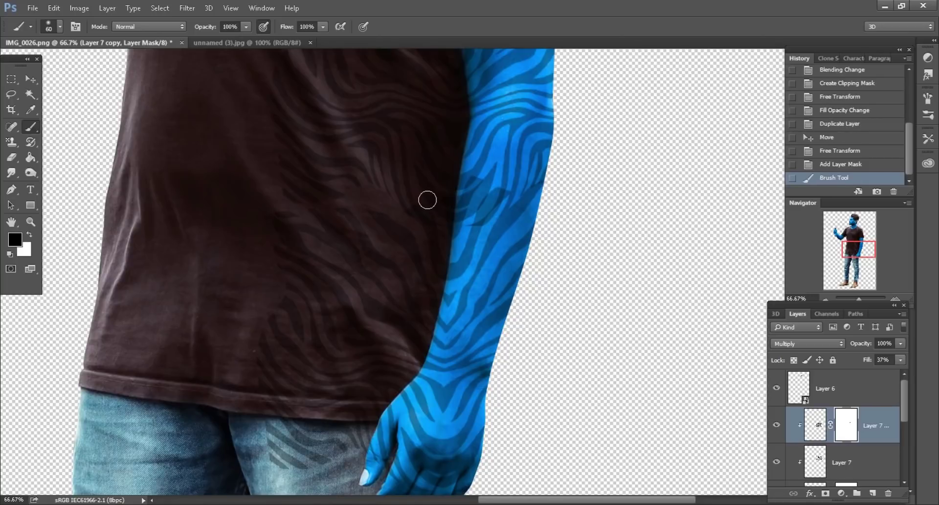
pyautogui.click(409, 196)
pyautogui.click(432, 211)
pyautogui.press(']')
pyautogui.scroll(-3, 296, 165)
pyautogui.hscroll(-2, 296, 164)
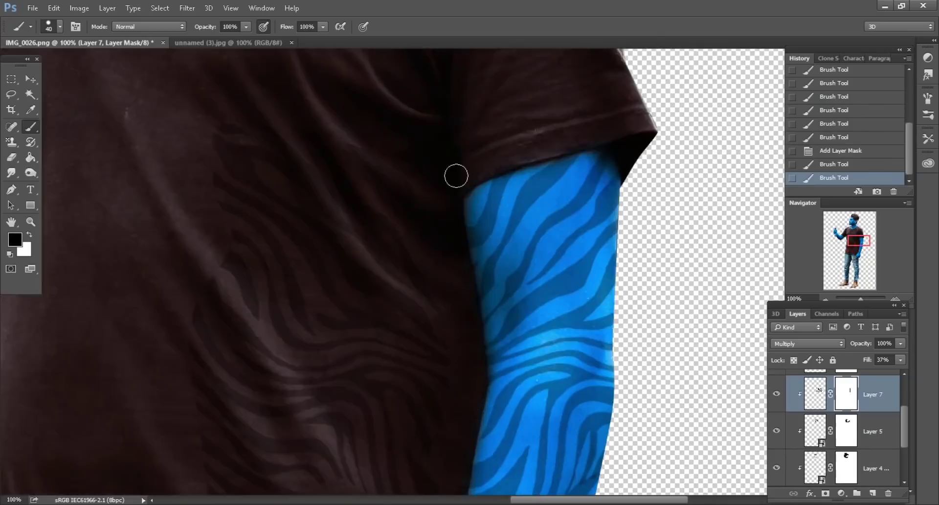
pyautogui.click(203, 46)
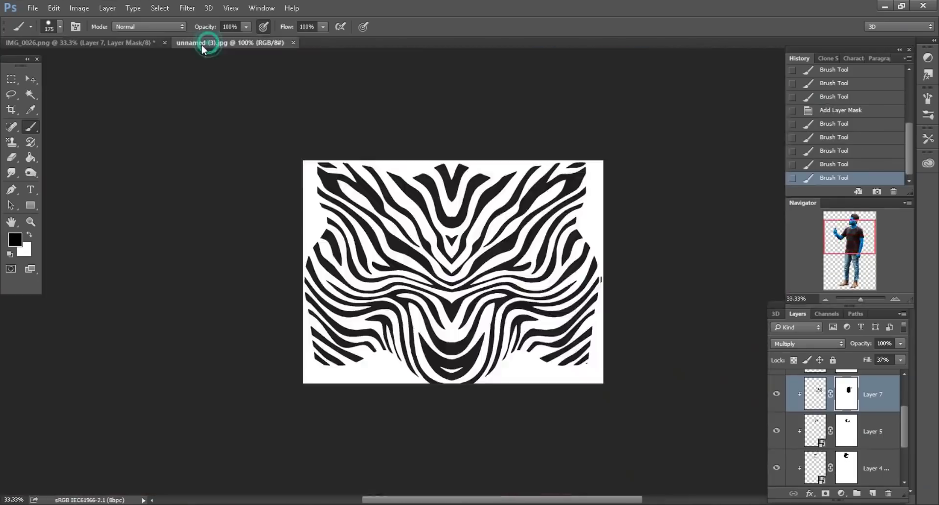
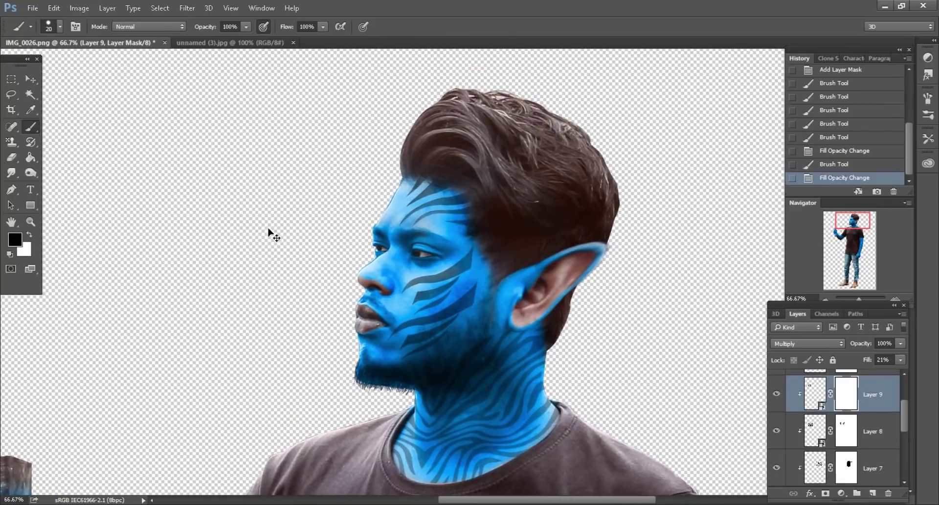
# Step: Drag the zebra pattern into IMG_0026 as Layer 10 and set it to Multiply
pyautogui.click(31, 79)
pyautogui.click(264, 43)
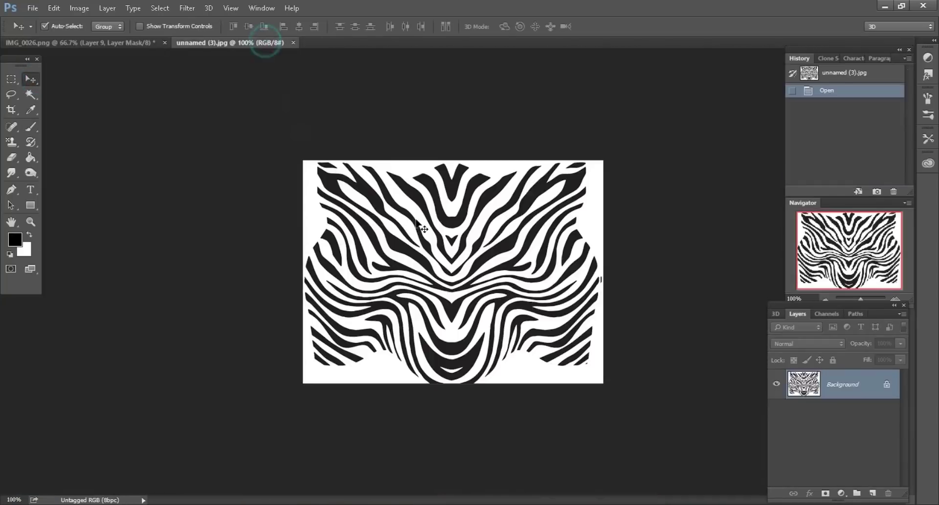
pyautogui.moveTo(400, 219)
pyautogui.mouseDown()
pyautogui.moveTo(211, 94)
pyautogui.moveTo(499, 289)
pyautogui.mouseUp()
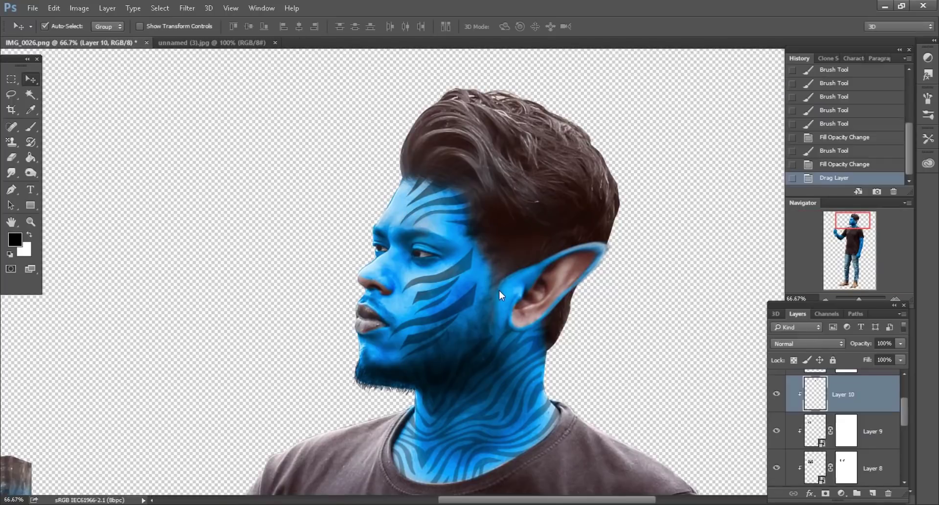
pyautogui.click(806, 344)
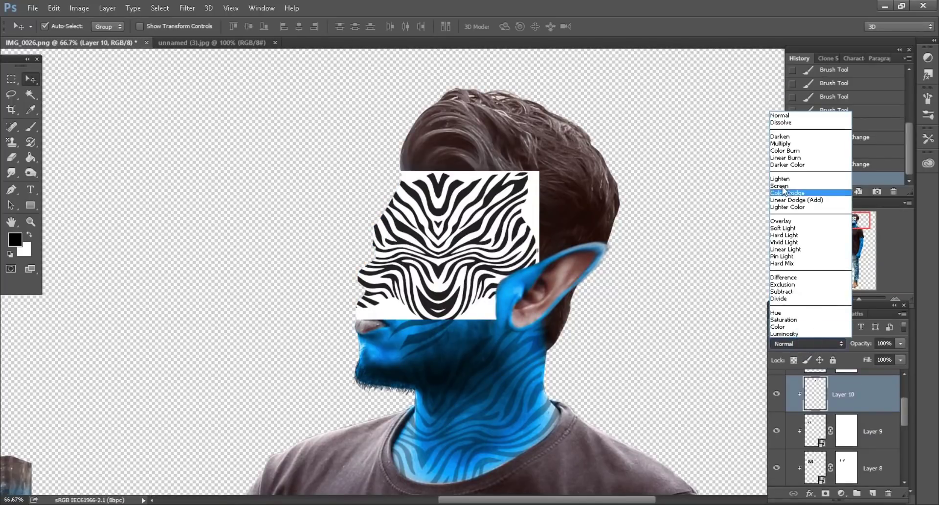
pyautogui.click(782, 144)
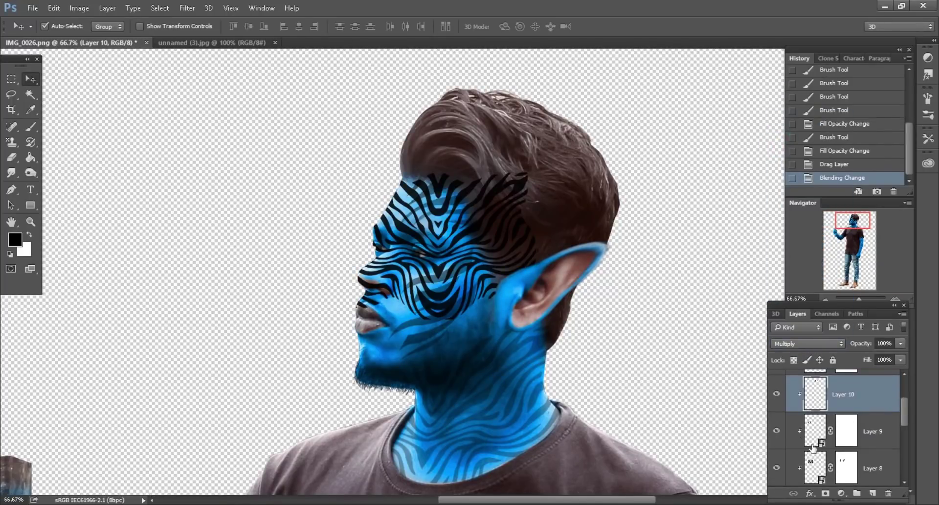
# Step: Hide the Layer 4 and Layer 4 copy stripe overlays, then bring up Layer 10's context menu
pyautogui.scroll(-3, 812, 446)
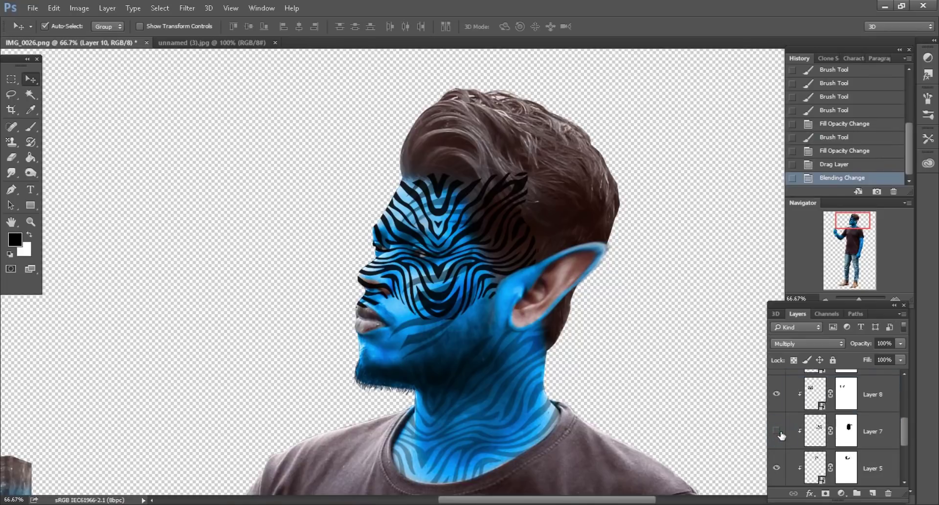
pyautogui.scroll(-3, 816, 451)
pyautogui.click(778, 431)
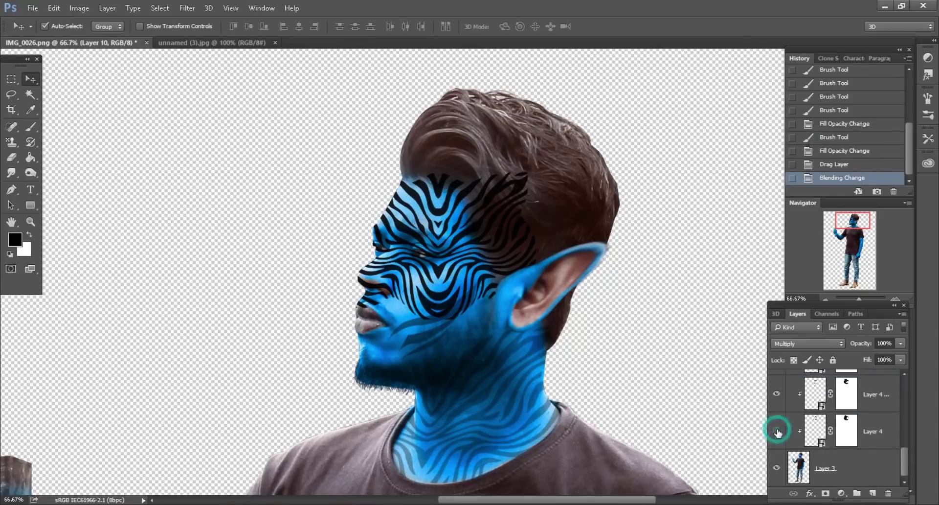
pyautogui.click(776, 394)
pyautogui.scroll(3, 856, 413)
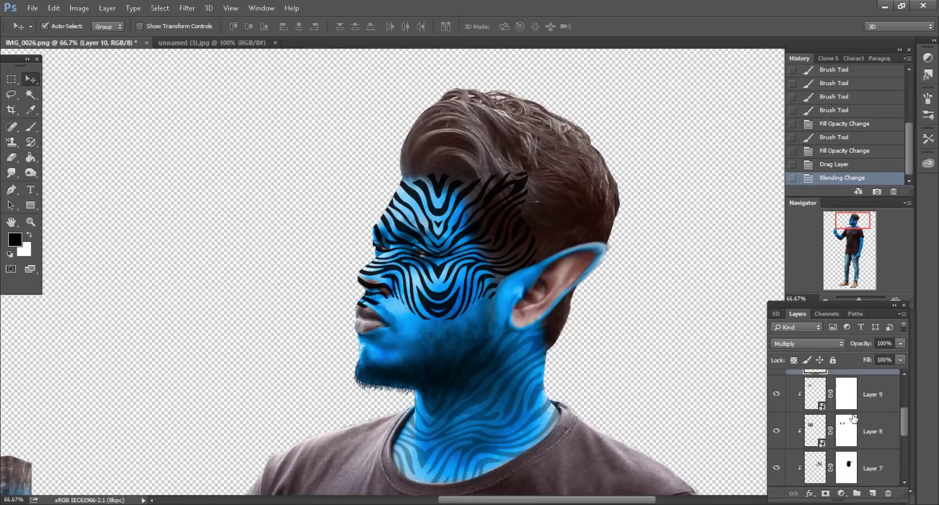
pyautogui.scroll(3, 859, 414)
pyautogui.rightClick(874, 426)
# Step: Convert Layer 10 to a smart object and enter Free Transform
pyautogui.click(684, 198)
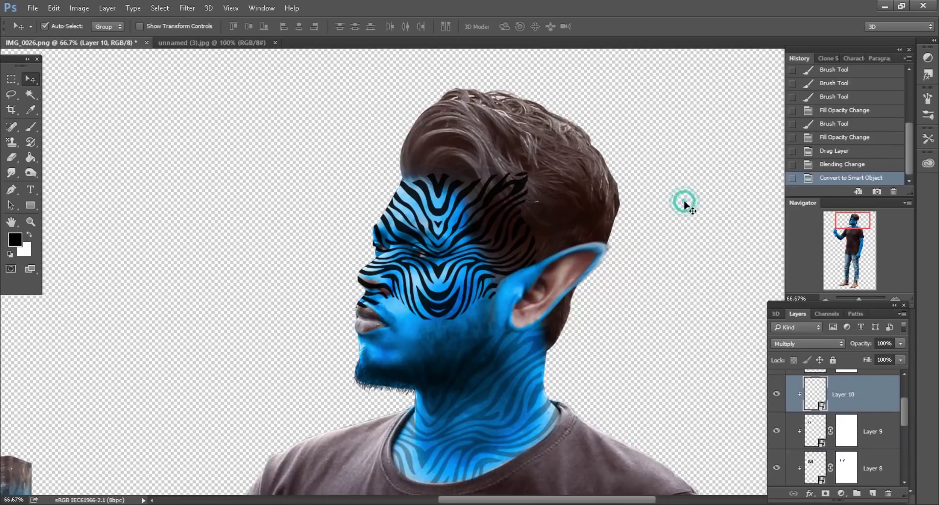
pyautogui.scroll(-1, 656, 243)
pyautogui.click(56, 10)
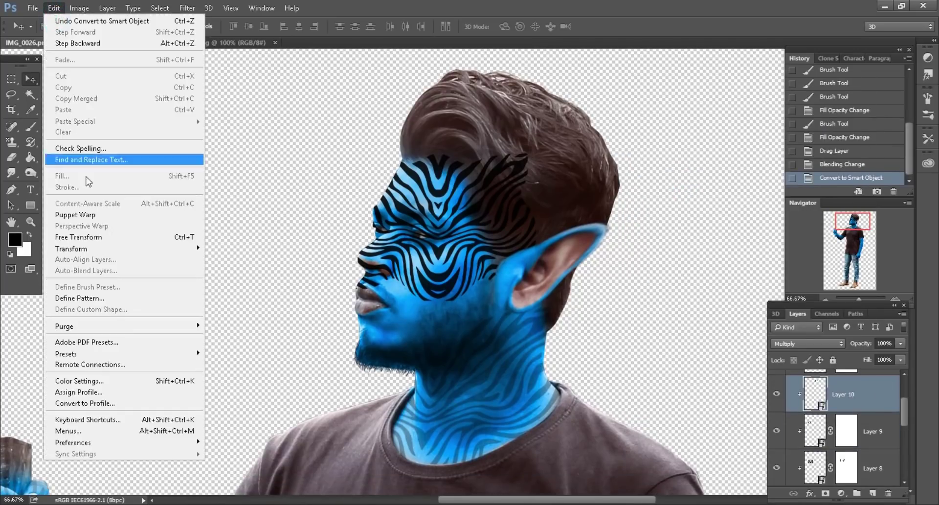
pyautogui.click(87, 233)
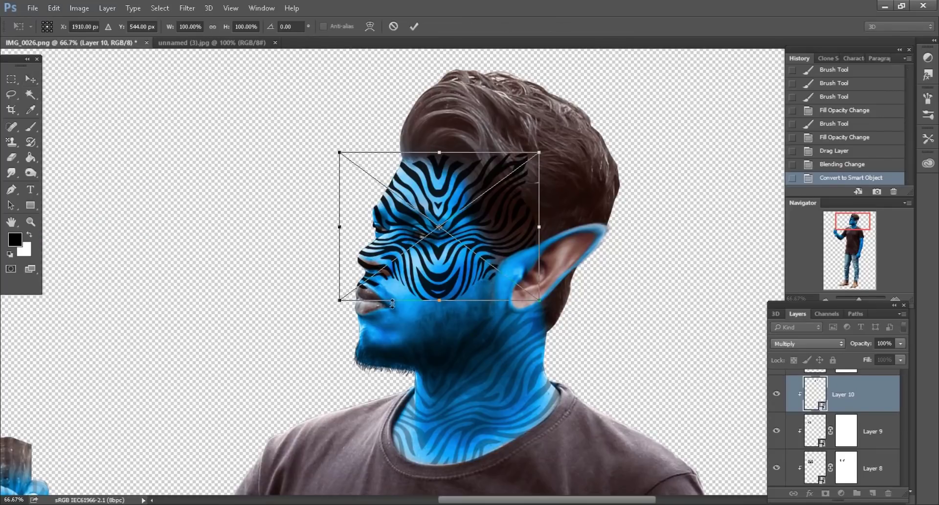
# Step: Tilt the zebra stripes about 15° and scale them to 176% over the face
pyautogui.moveTo(654, 265); pyautogui.dragTo(614, 286)
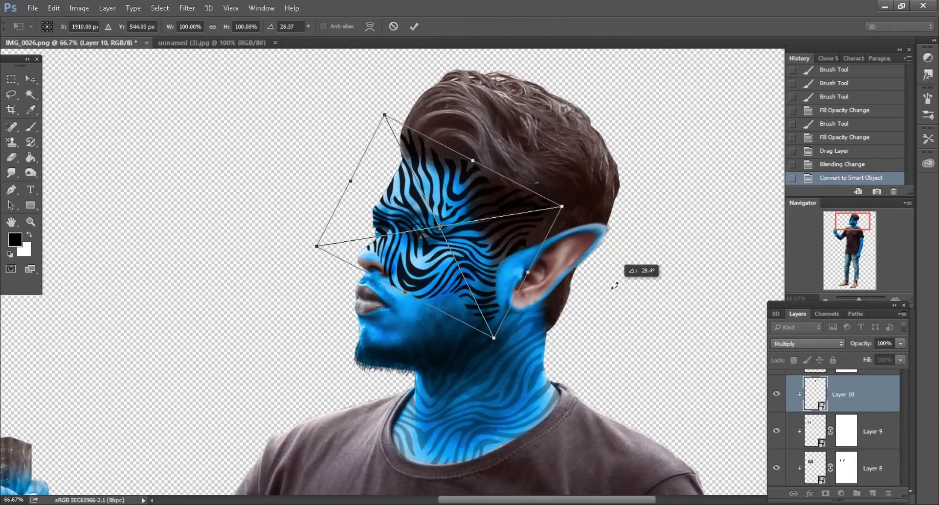
pyautogui.moveTo(479, 164); pyautogui.dragTo(458, 177)
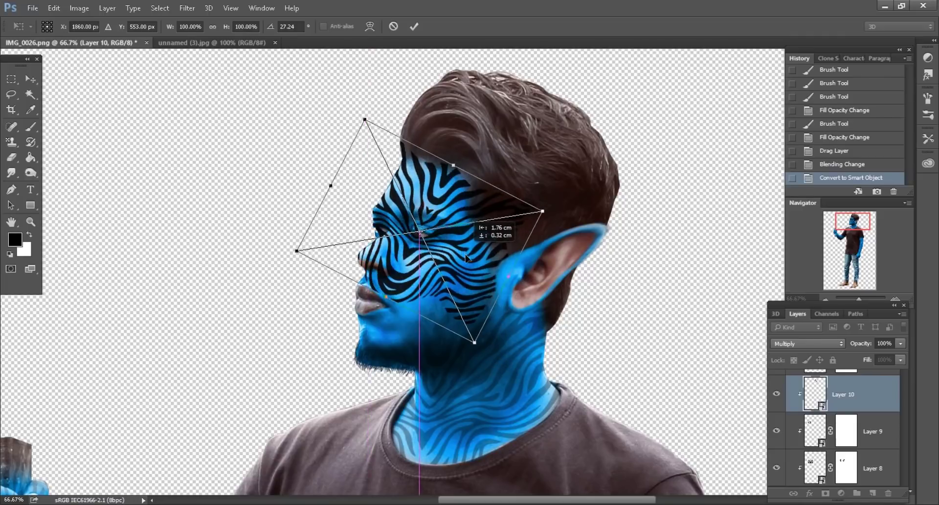
pyautogui.moveTo(563, 311); pyautogui.dragTo(572, 282)
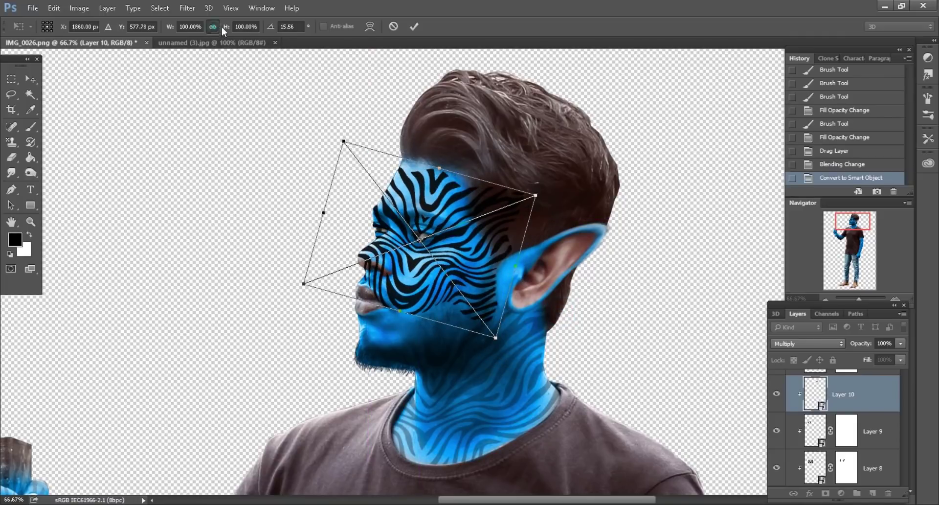
pyautogui.moveTo(222, 28); pyautogui.dragTo(269, 25)
pyautogui.moveTo(509, 249); pyautogui.dragTo(498, 248)
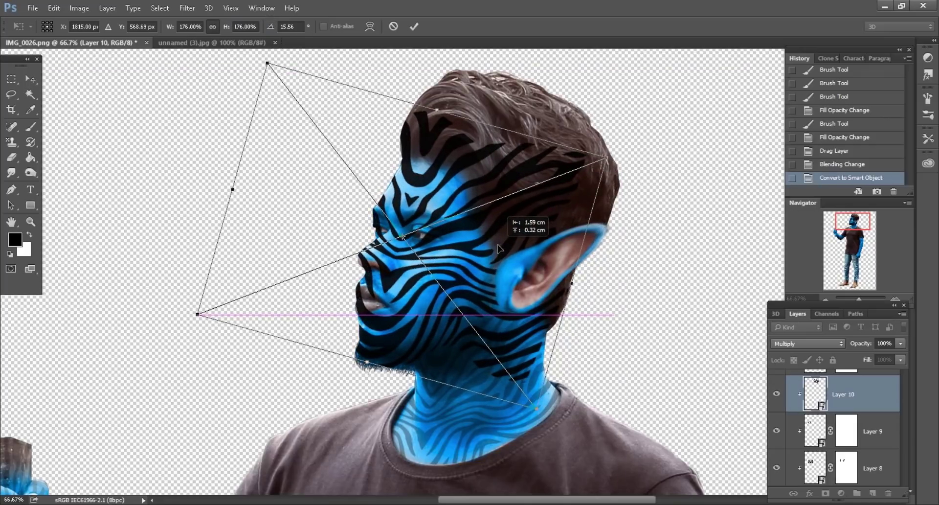
pyautogui.moveTo(623, 293); pyautogui.dragTo(629, 287)
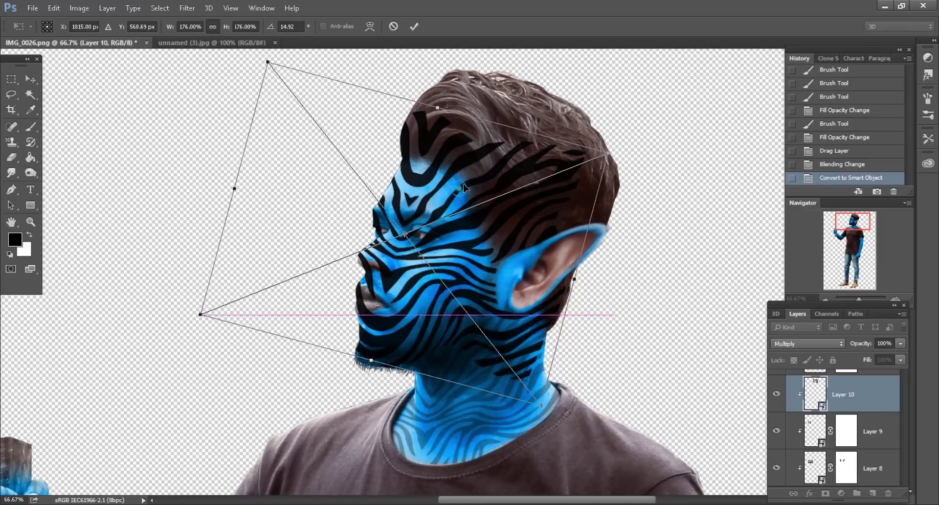
pyautogui.moveTo(463, 188); pyautogui.dragTo(466, 186)
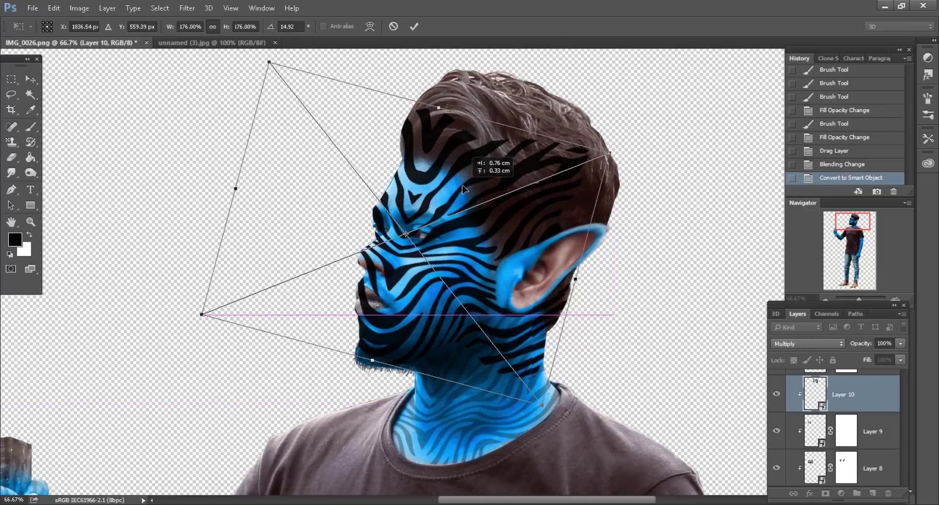
# Step: Commit the transform, lower Layer 10's Fill to 35% and add a layer mask
pyautogui.click(413, 26)
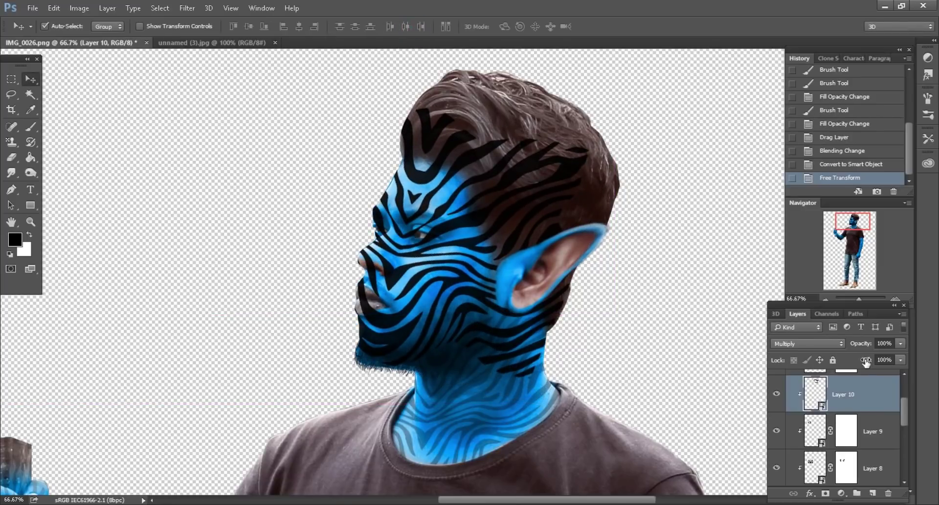
pyautogui.moveTo(860, 362); pyautogui.dragTo(827, 366)
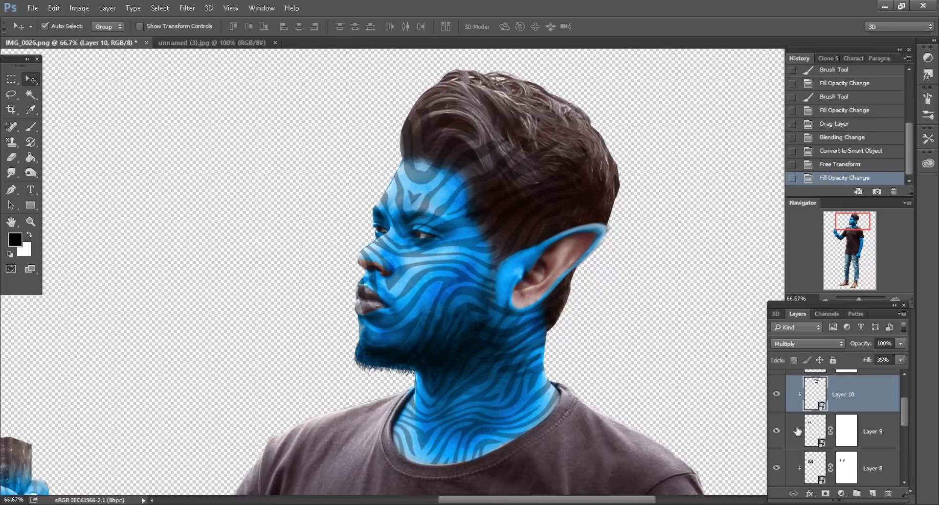
pyautogui.click(826, 493)
# Step: With the Brush, paint Layer 10's mask to hide the stripes just below the eye
pyautogui.click(30, 126)
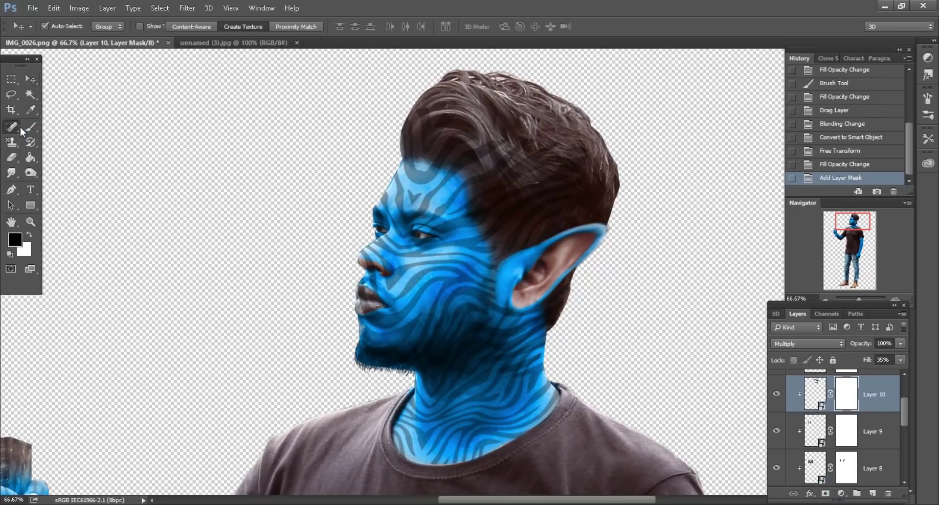
pyautogui.keyDown('alt'); pyautogui.scroll(1, 443, 270); pyautogui.keyUp('alt')
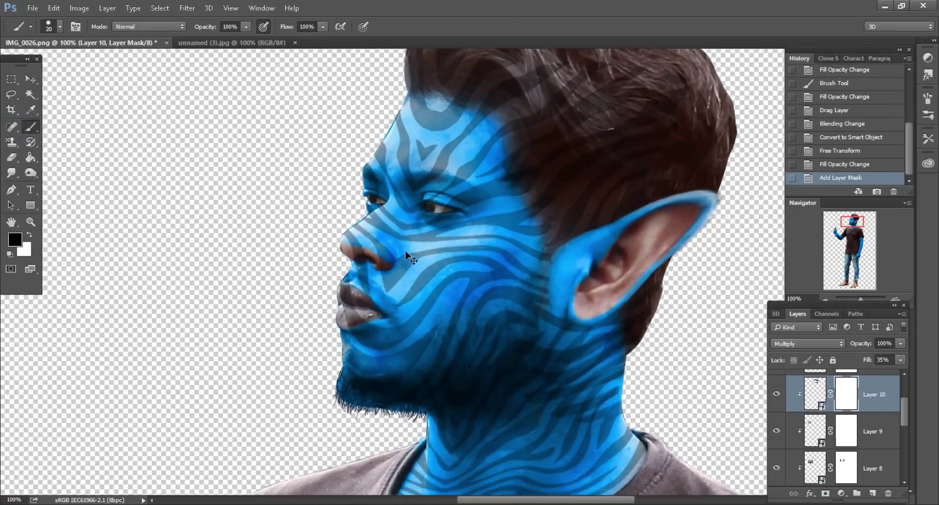
pyautogui.keyDown('alt'); pyautogui.scroll(1, 400, 243); pyautogui.keyUp('alt')
pyautogui.press('[')
pyautogui.press('[')
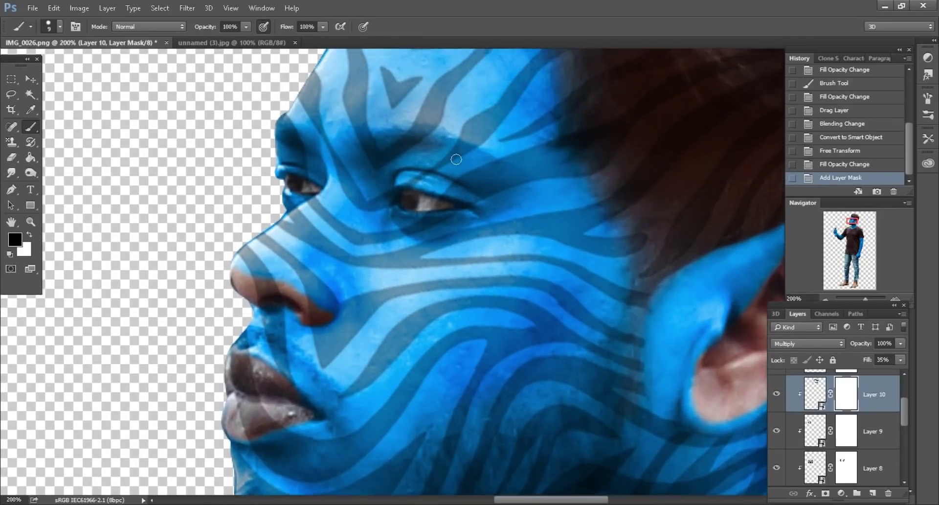
pyautogui.moveTo(456, 159)
pyautogui.mouseDown()
pyautogui.moveTo(464, 197)
pyautogui.moveTo(522, 216)
pyautogui.moveTo(474, 209)
pyautogui.mouseUp()
pyautogui.press(']')
pyautogui.press(']')
pyautogui.press(']')
pyautogui.press(']')
pyautogui.moveTo(468, 241); pyautogui.dragTo(444, 251)
# Step: Mask out the stripes around the inner eye corner, nose and cheek
pyautogui.press(']')
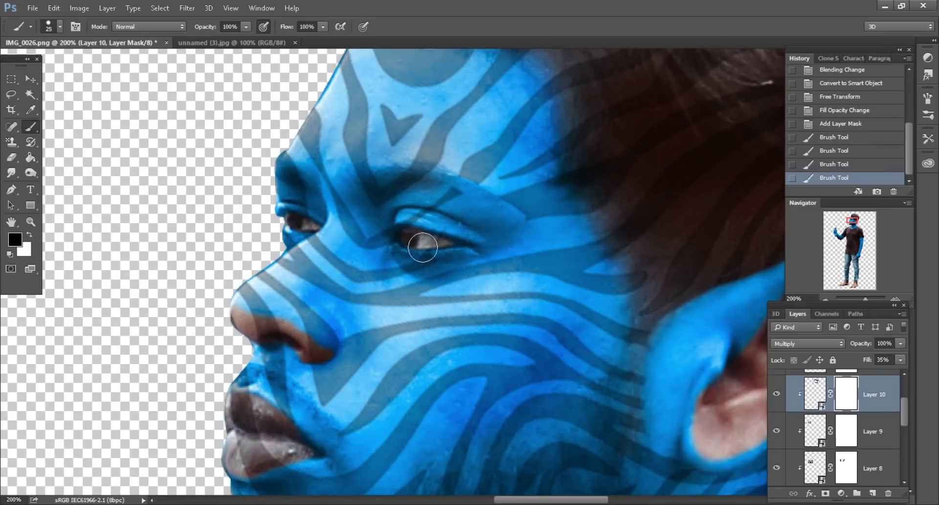
pyautogui.press('[')
pyautogui.press('[')
pyautogui.scroll(1, 425, 210)
pyautogui.moveTo(457, 193)
pyautogui.mouseDown()
pyautogui.moveTo(426, 210)
pyautogui.moveTo(386, 205)
pyautogui.moveTo(399, 218)
pyautogui.mouseUp()
pyautogui.press(']')
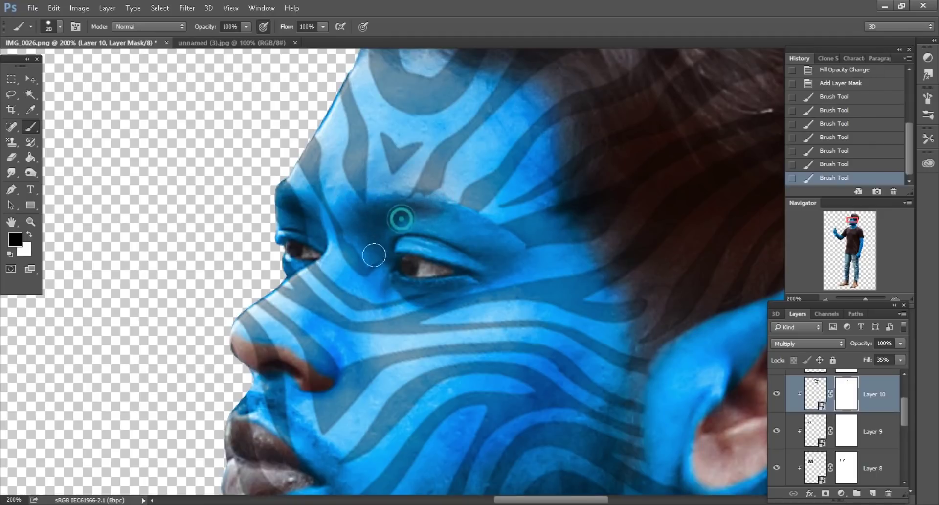
pyautogui.press(']')
pyautogui.moveTo(367, 252); pyautogui.dragTo(342, 289)
pyautogui.press(']')
pyautogui.moveTo(323, 259)
pyautogui.mouseDown()
pyautogui.moveTo(275, 245)
pyautogui.moveTo(275, 220)
pyautogui.mouseUp()
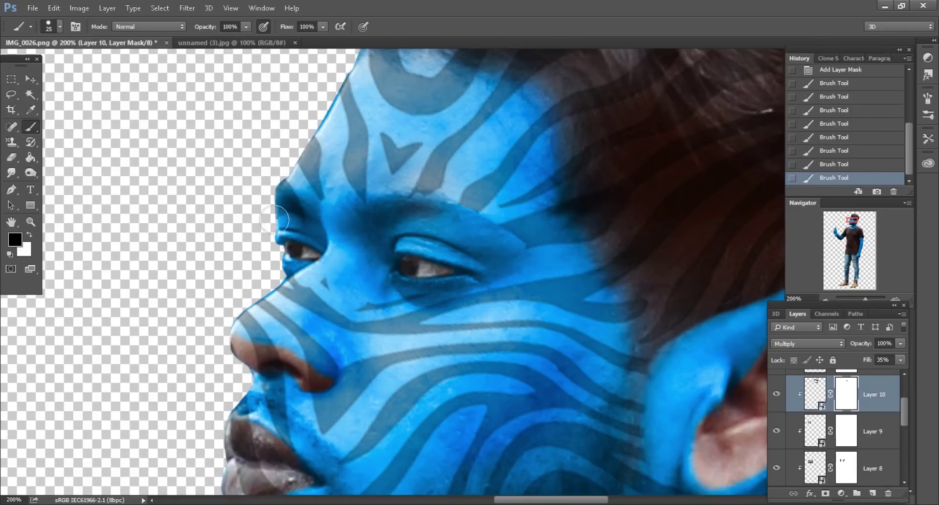
pyautogui.press(']')
pyautogui.moveTo(351, 253); pyautogui.dragTo(262, 323)
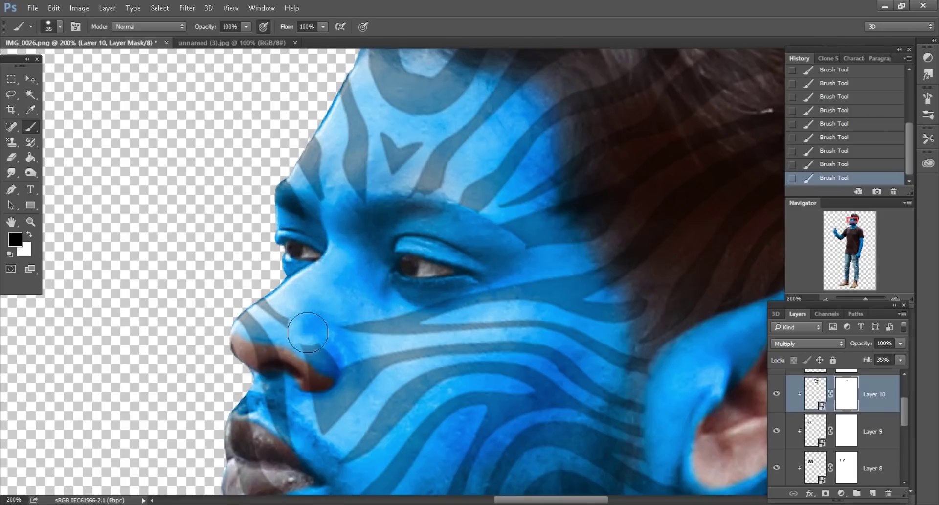
# Step: Paint out the stripes between cheek and nose and between lip and nostril
pyautogui.scroll(-3, 403, 276)
pyautogui.scroll(-2, 403, 277)
pyautogui.scroll(-3, 404, 277)
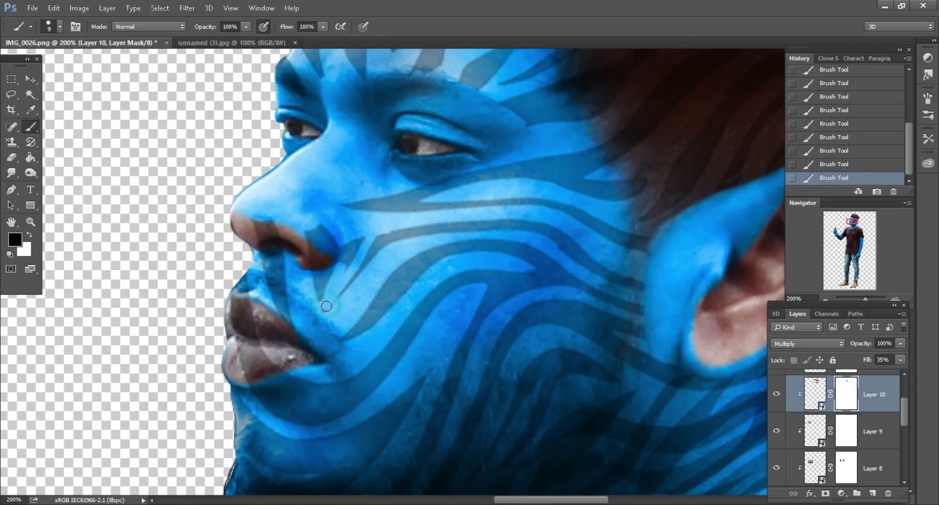
pyautogui.press(']')
pyautogui.moveTo(364, 231); pyautogui.dragTo(317, 257)
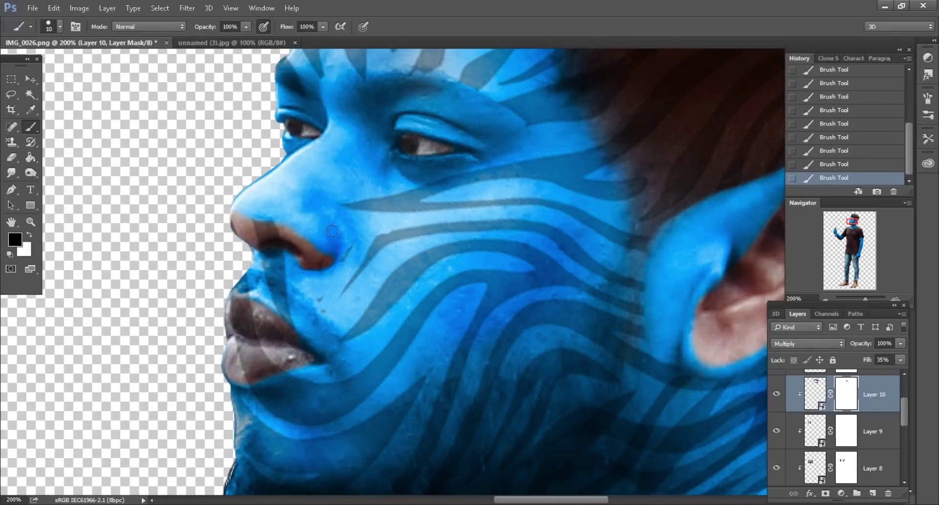
pyautogui.moveTo(285, 316); pyautogui.dragTo(278, 267)
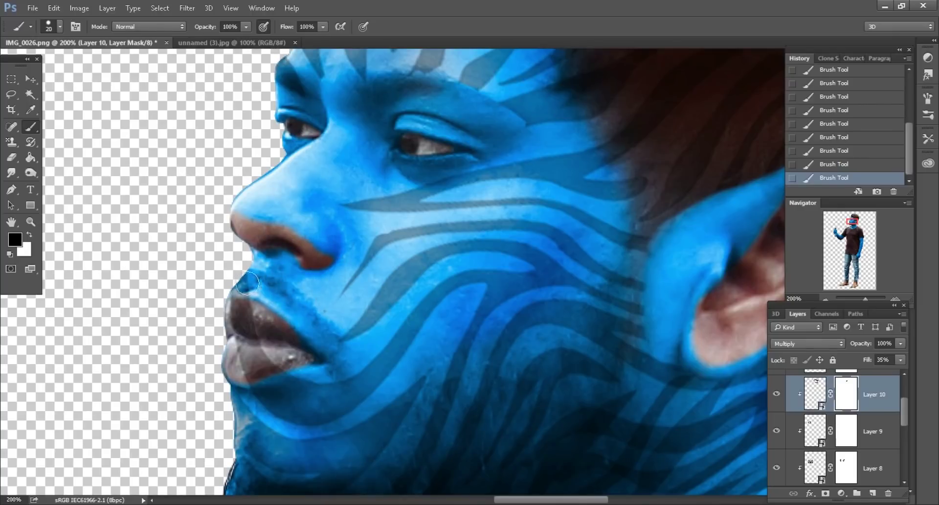
pyautogui.scroll(-3, 260, 279)
pyautogui.scroll(-2, 272, 273)
pyautogui.scroll(-1, 349, 290)
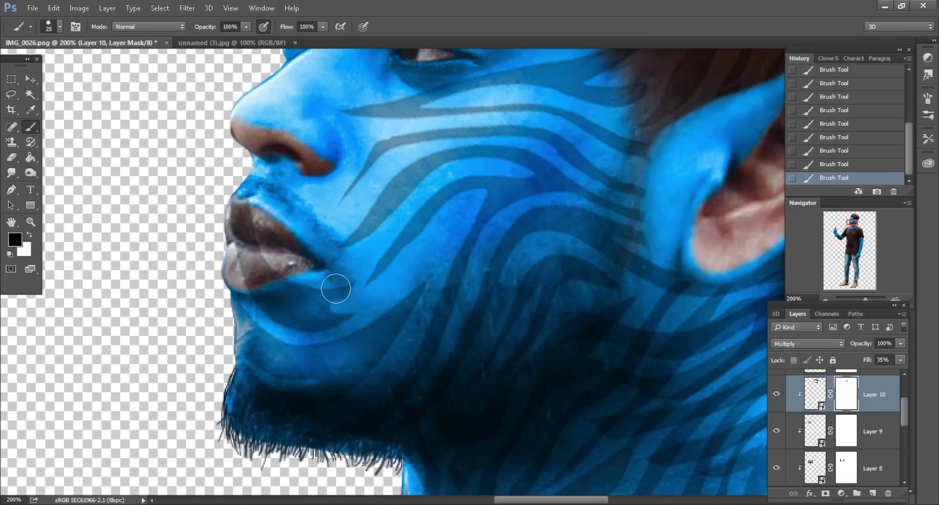
# Step: Remove the stripe overlay from the lips with a slightly larger brush
pyautogui.press(']')
pyautogui.moveTo(343, 310); pyautogui.dragTo(237, 214)
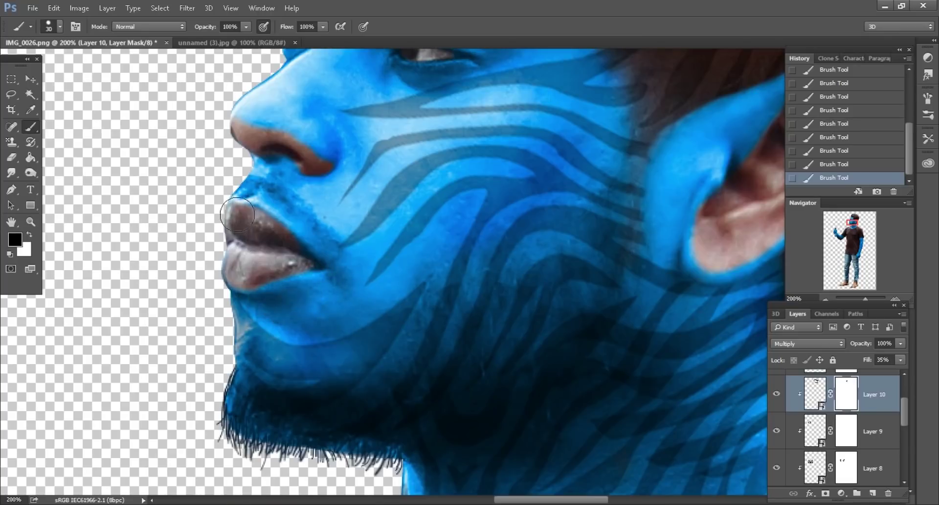
pyautogui.scroll(-1, 279, 285)
pyautogui.scroll(-1, 294, 296)
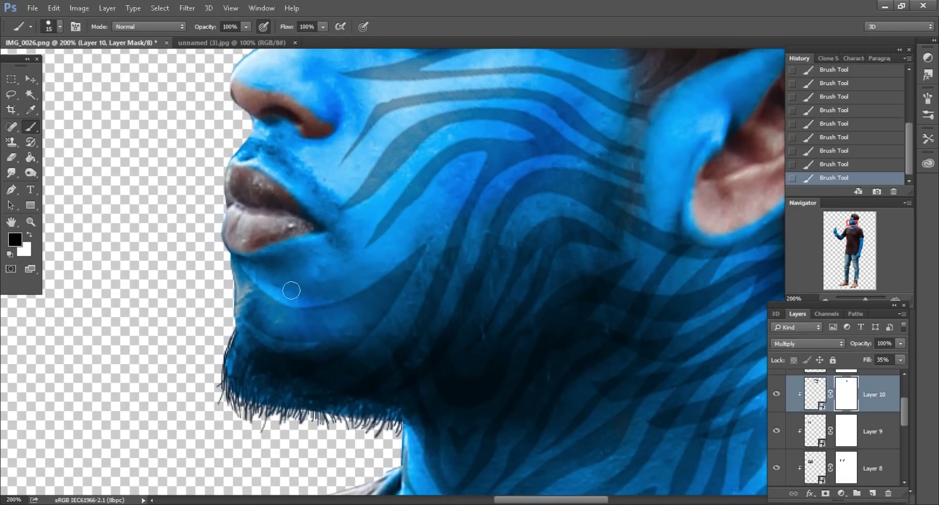
pyautogui.scroll(-2, 462, 329)
pyautogui.scroll(-2, 489, 323)
pyautogui.scroll(-1, 521, 316)
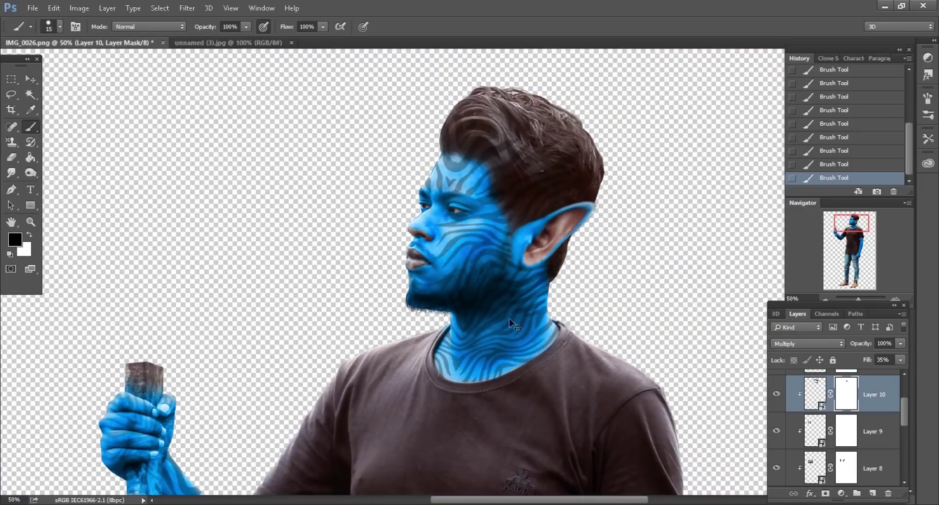
pyautogui.scroll(1, 521, 317)
pyautogui.scroll(2, 503, 304)
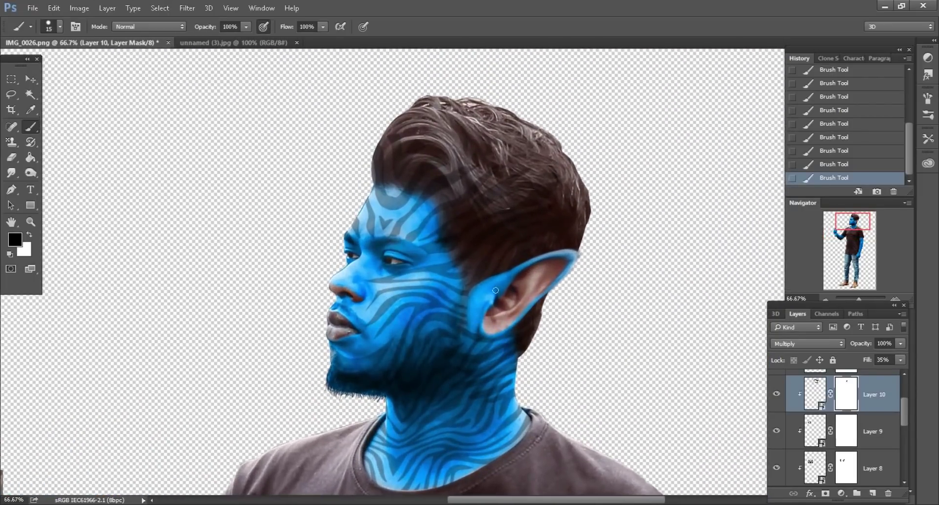
# Step: Mask the faint stripes off the hair above the temple
pyautogui.scroll(1, 475, 265)
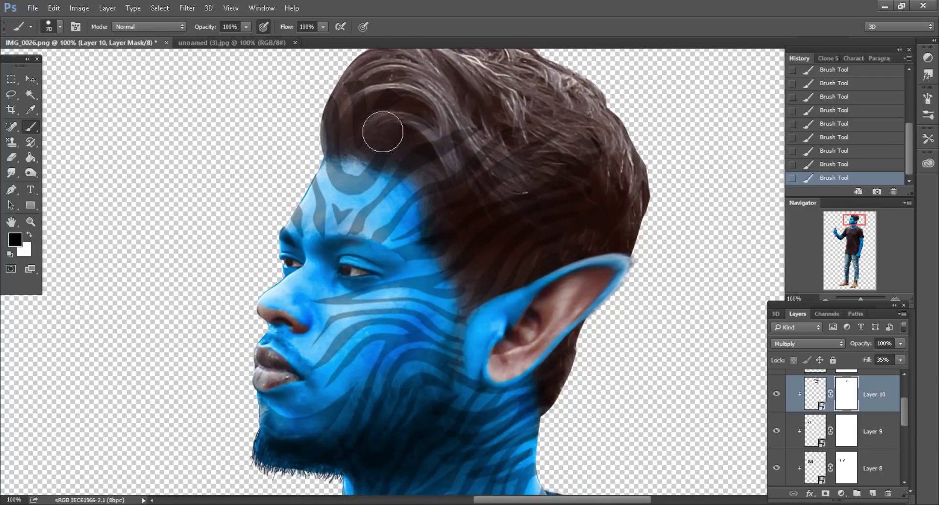
pyautogui.press(']')
pyautogui.press(']')
pyautogui.press(']')
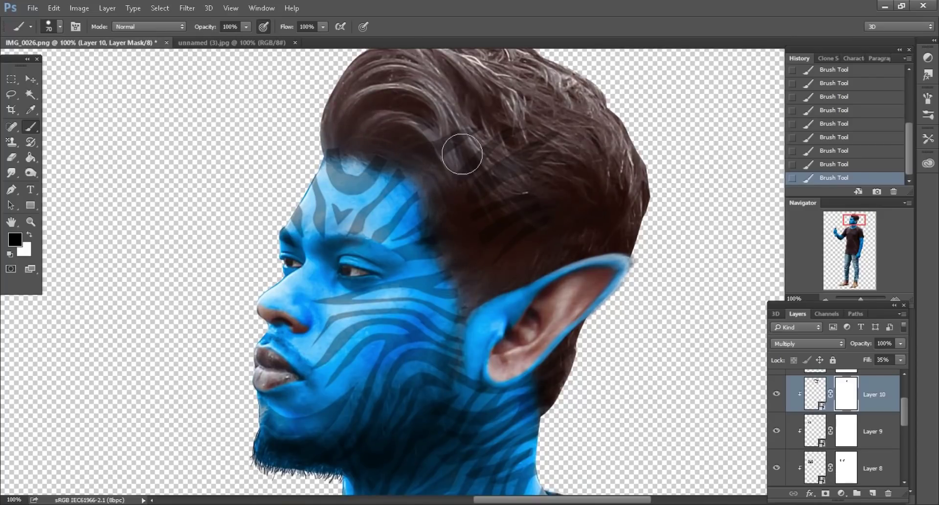
pyautogui.moveTo(461, 147); pyautogui.dragTo(405, 137)
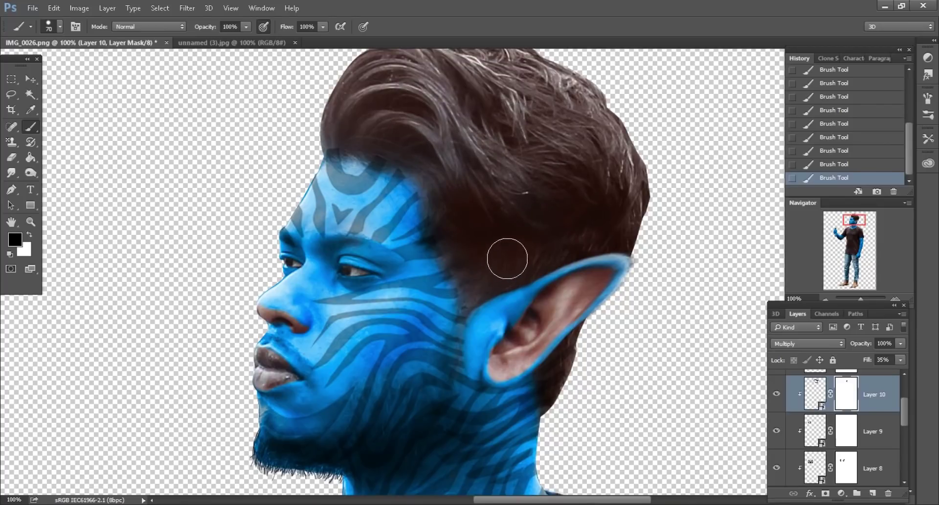
# Step: Set the brush to a soft tip at 73% opacity and size 100 for the neck
pyautogui.moveTo(507, 258); pyautogui.dragTo(500, 285)
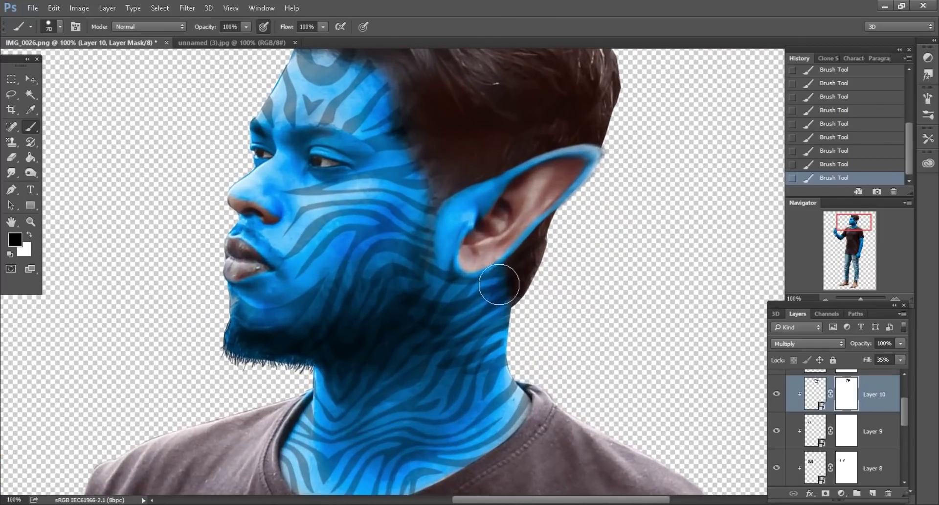
pyautogui.rightClick(483, 257)
pyautogui.click(544, 420)
pyautogui.moveTo(206, 27); pyautogui.dragTo(193, 27)
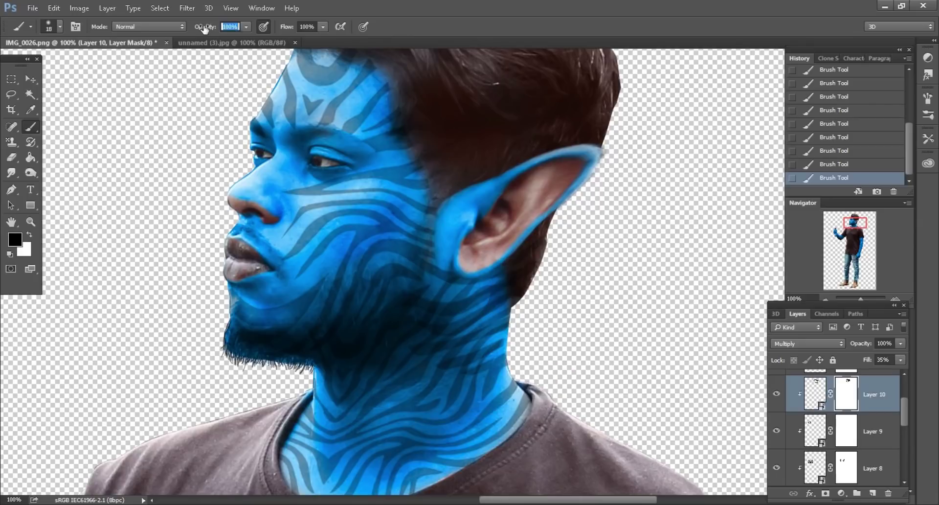
pyautogui.press(']')
pyautogui.press(']')
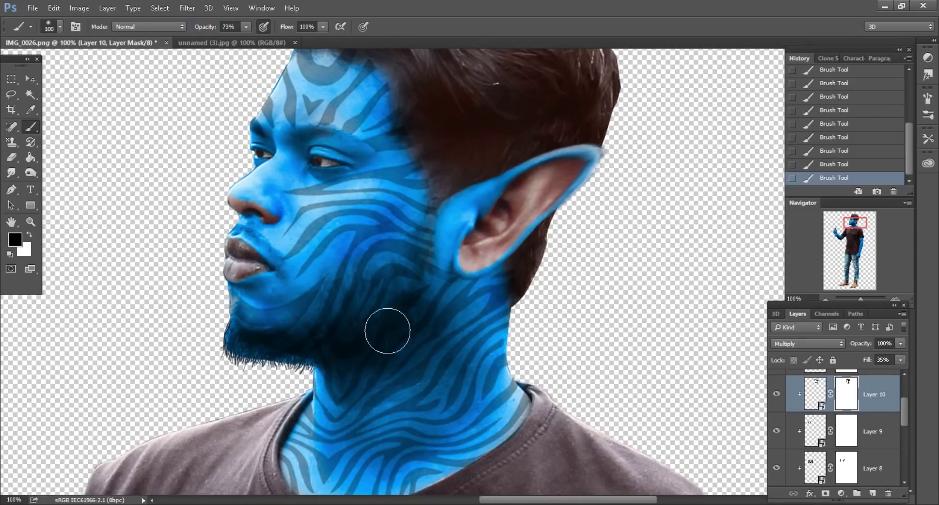
pyautogui.scroll(-1, 524, 259)
pyautogui.scroll(-2, 522, 257)
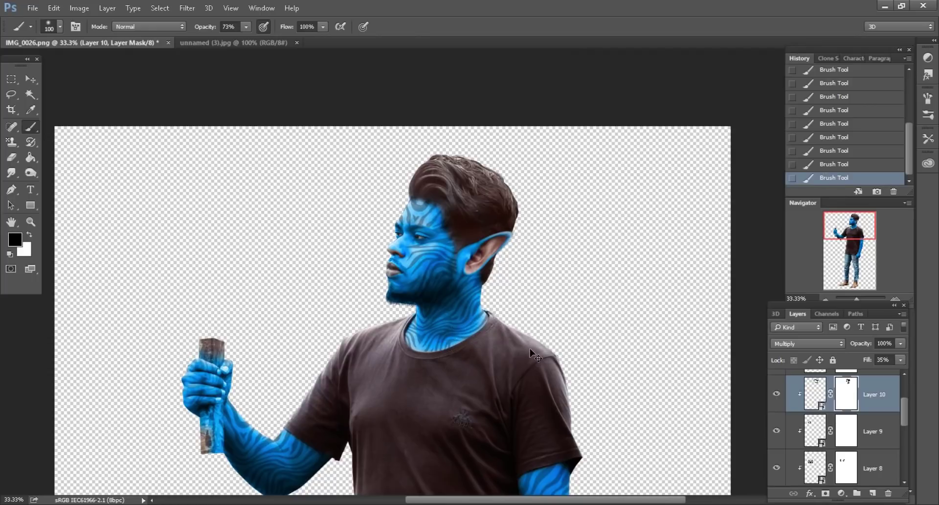
pyautogui.scroll(-1, 533, 353)
pyautogui.scroll(-1, 656, 394)
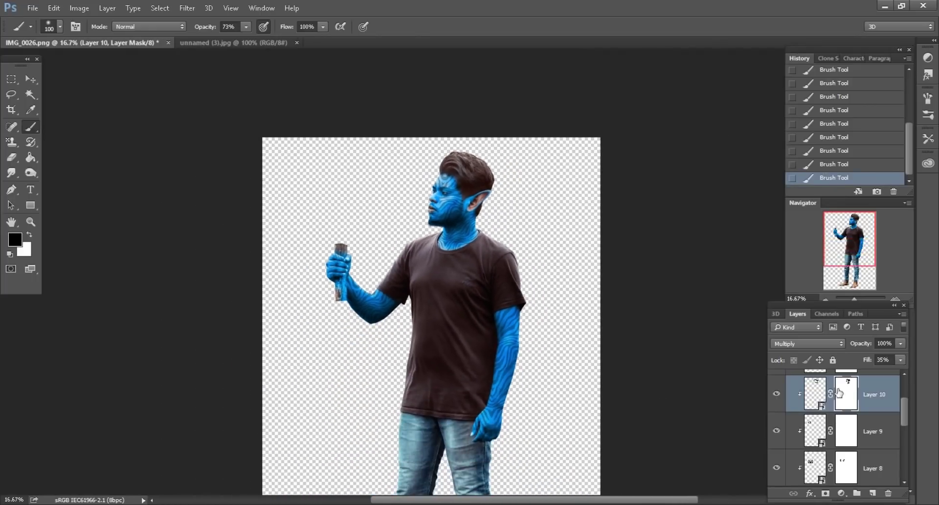
# Step: Merge visible layers into Layer 10 and delete Layer 4 copy and Layer 4
pyautogui.rightClick(884, 386)
pyautogui.click(671, 425)
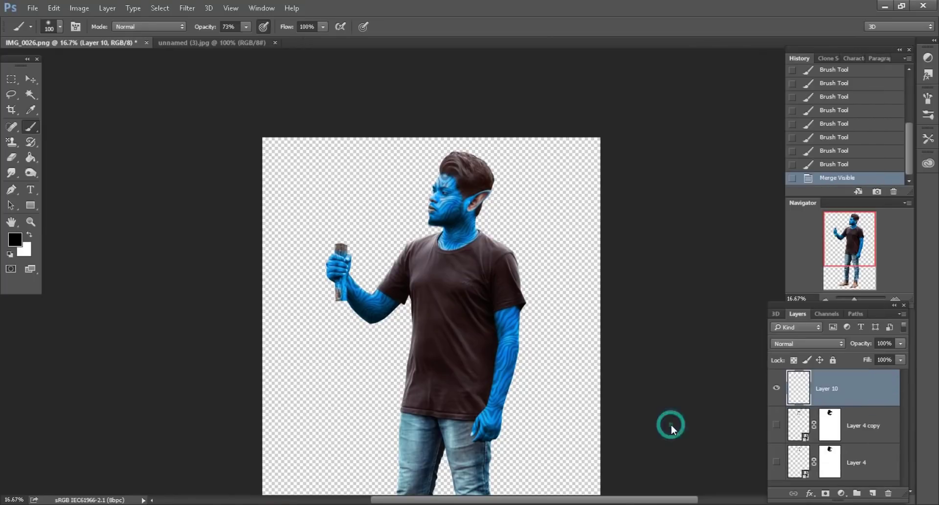
pyautogui.scroll(1, 875, 424)
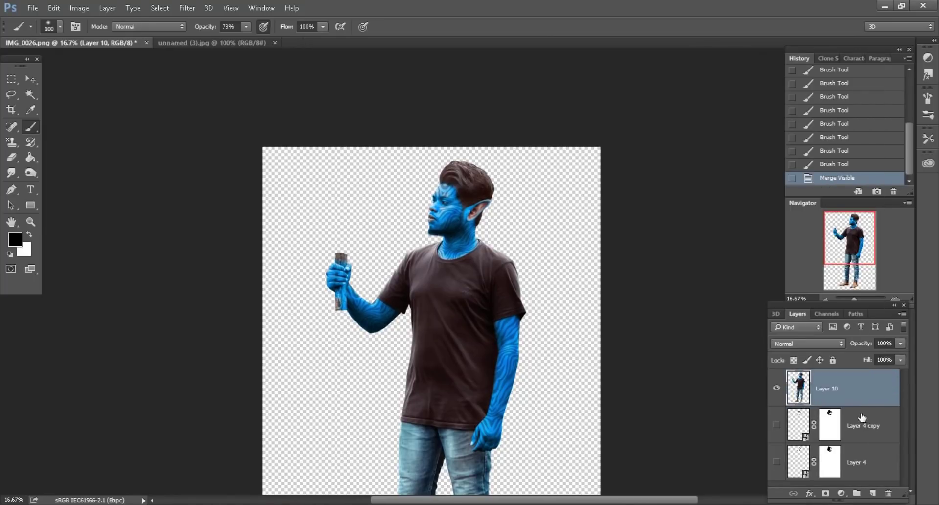
pyautogui.click(873, 428)
pyautogui.scroll(-1, 871, 446)
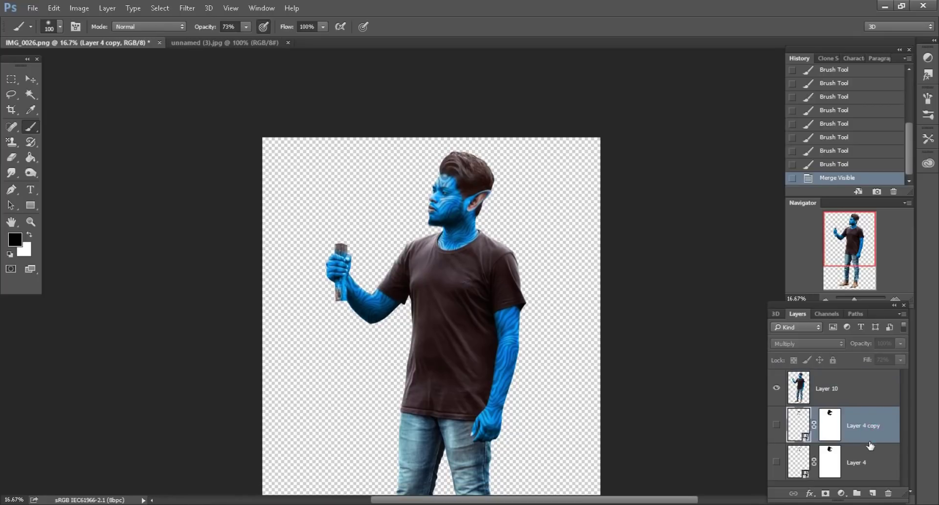
pyautogui.click(889, 492)
pyautogui.hotkey('ctrl', '+')
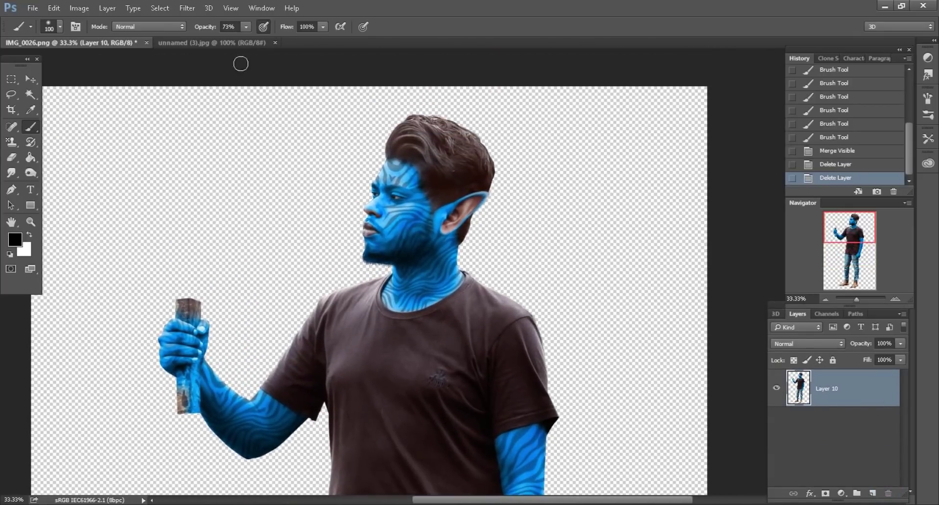
# Step: Close the zebra image and drag Avatar 3.png from the stock folder into Photoshop
pyautogui.click(238, 43)
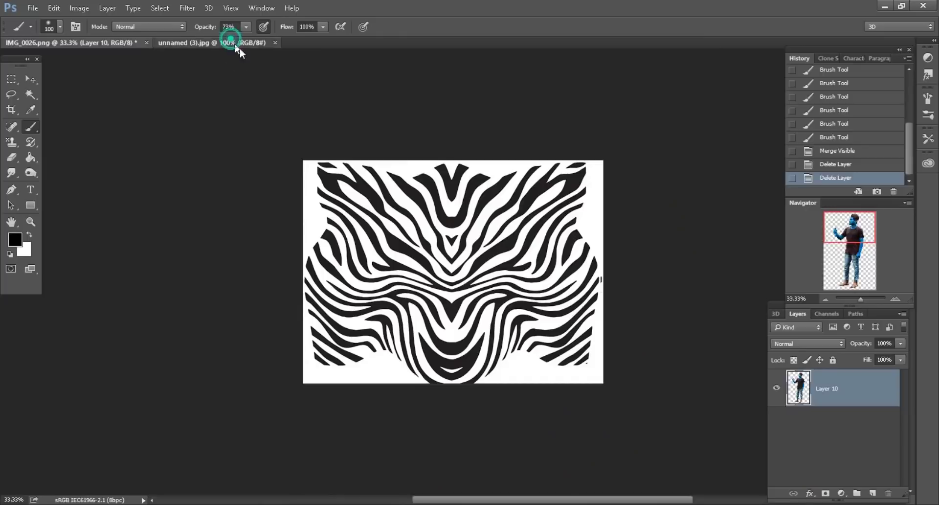
pyautogui.click(275, 43)
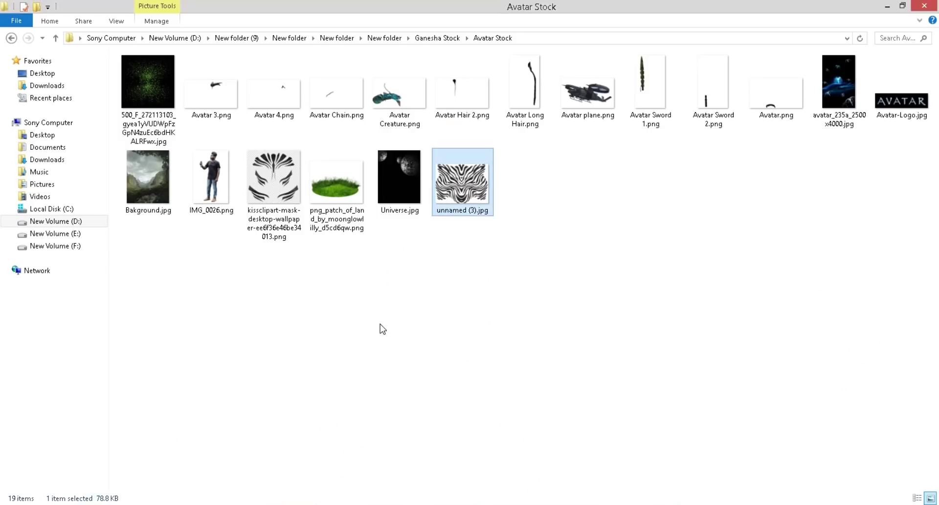
pyautogui.moveTo(192, 105)
pyautogui.mouseDown()
pyautogui.moveTo(466, 254)
pyautogui.moveTo(567, 22)
pyautogui.mouseUp()
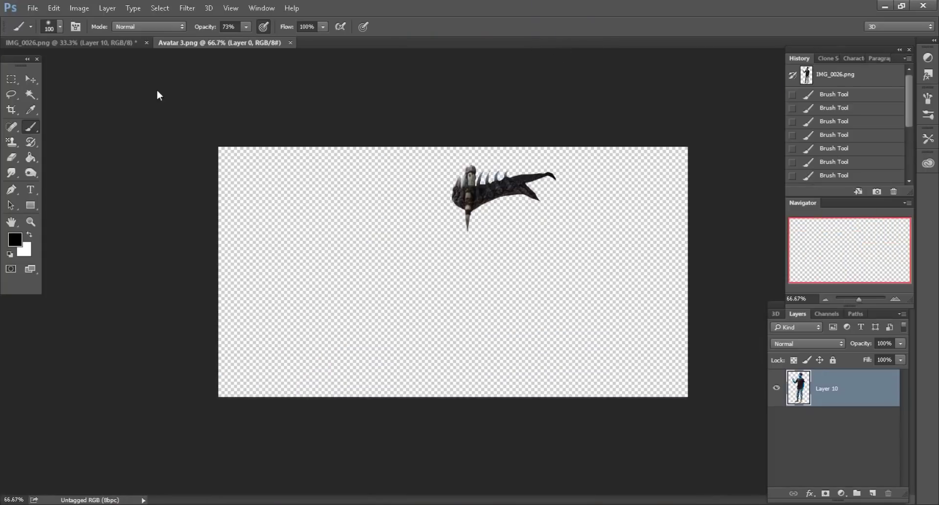
# Step: Copy the headband piece from Avatar 3.png into the portrait as smart-object Layer 11
pyautogui.click(30, 79)
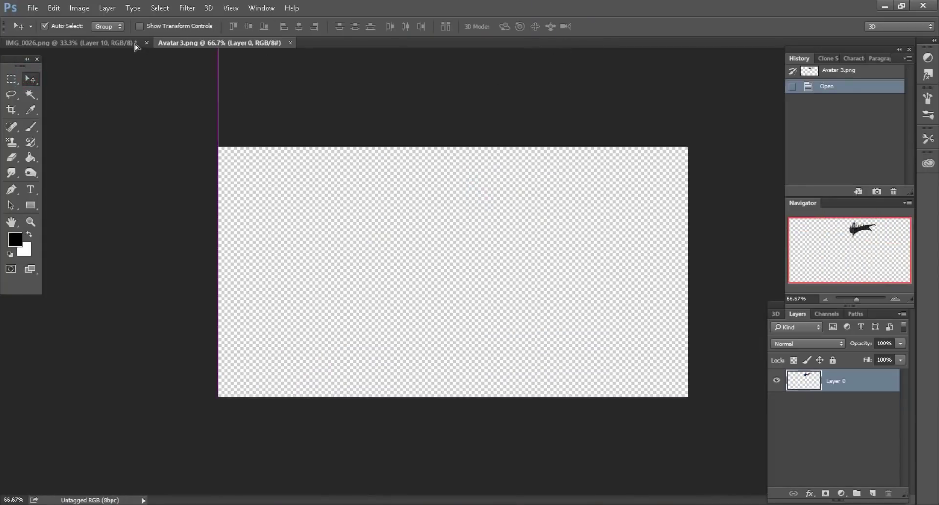
pyautogui.moveTo(490, 198); pyautogui.dragTo(395, 200)
pyautogui.hotkey('ctrl', '+')
pyautogui.hotkey('ctrl', '+')
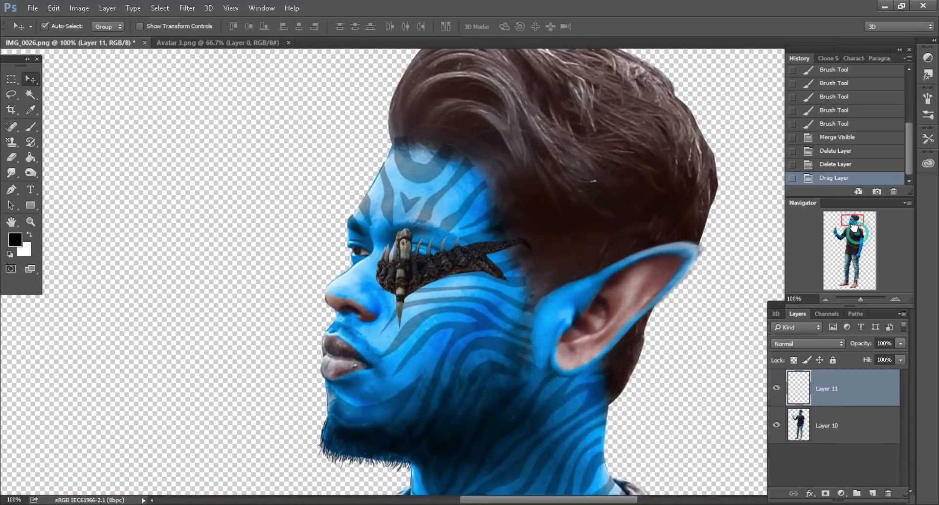
pyautogui.rightClick(876, 393)
pyautogui.click(685, 198)
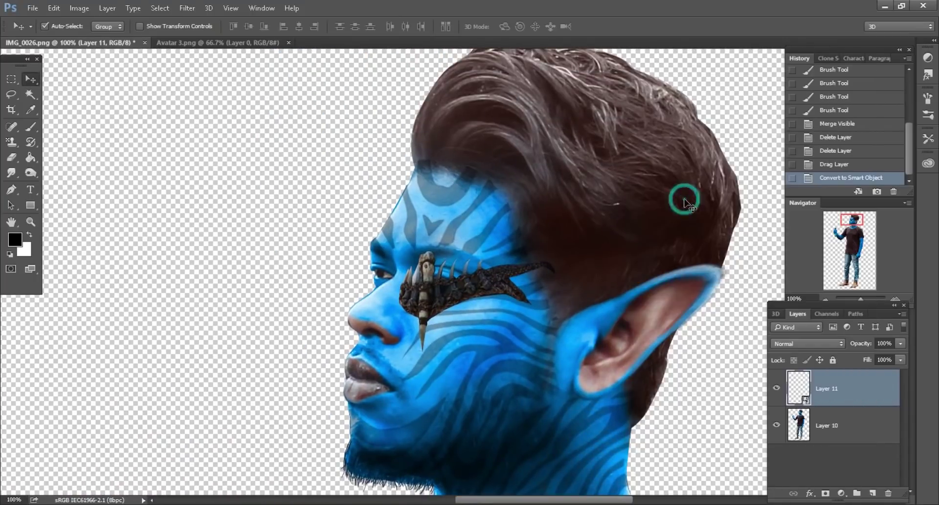
# Step: Free Transform the headband: rotate to the head tilt, scale to 156%, place on the forehead
pyautogui.scroll(3, 664, 238)
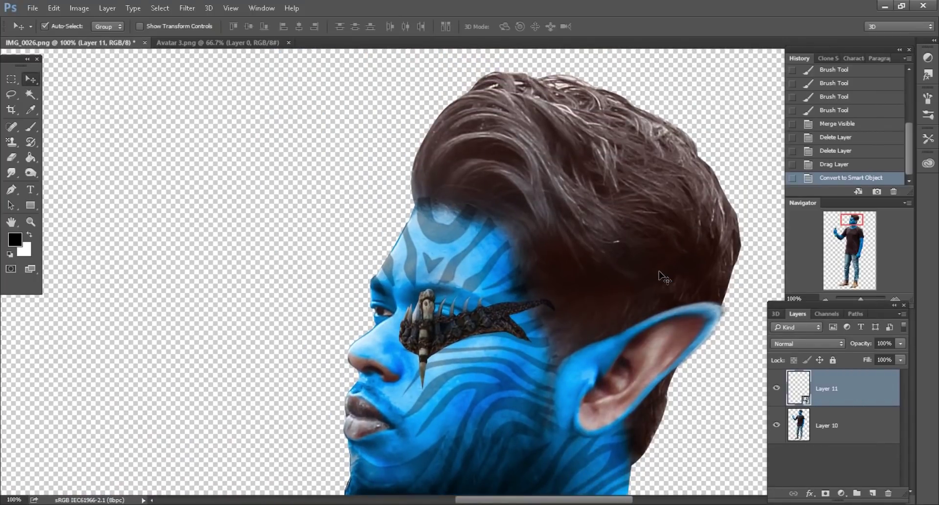
pyautogui.scroll(1, 611, 190)
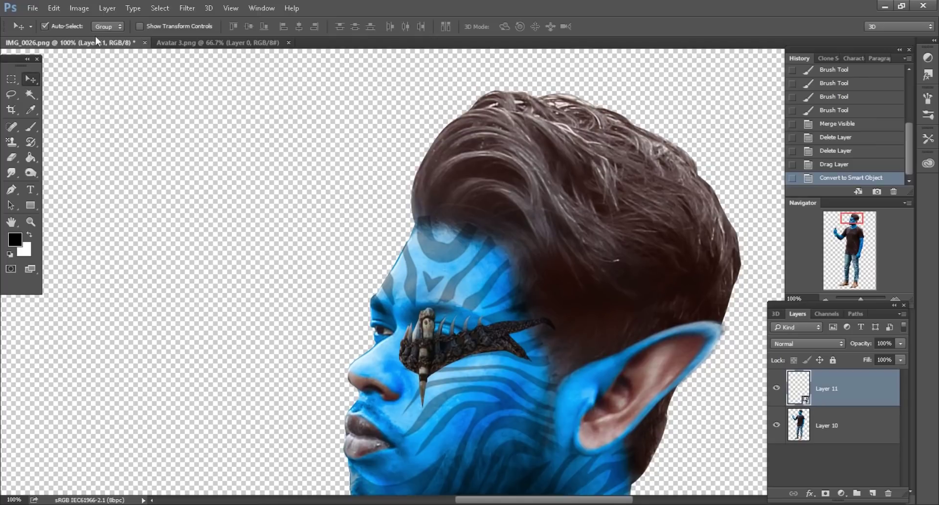
pyautogui.click(55, 8)
pyautogui.click(73, 238)
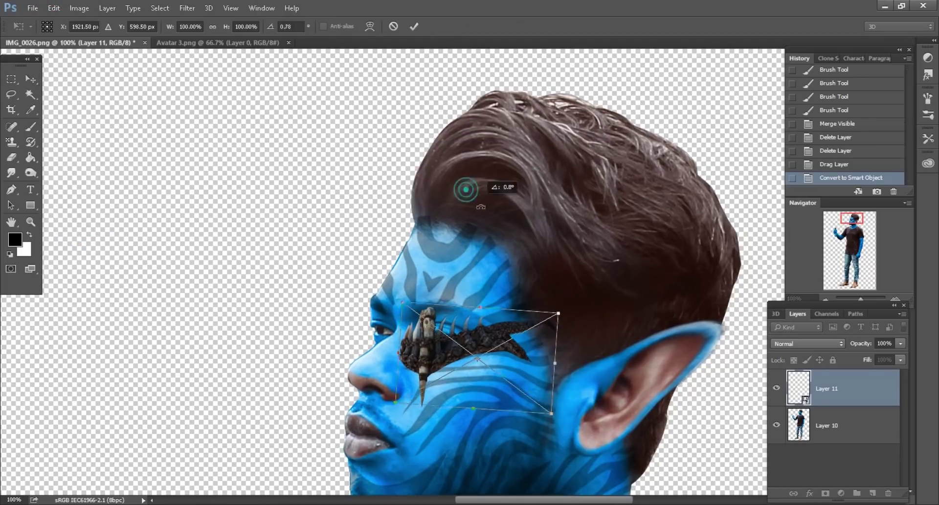
pyautogui.moveTo(447, 201); pyautogui.dragTo(517, 258)
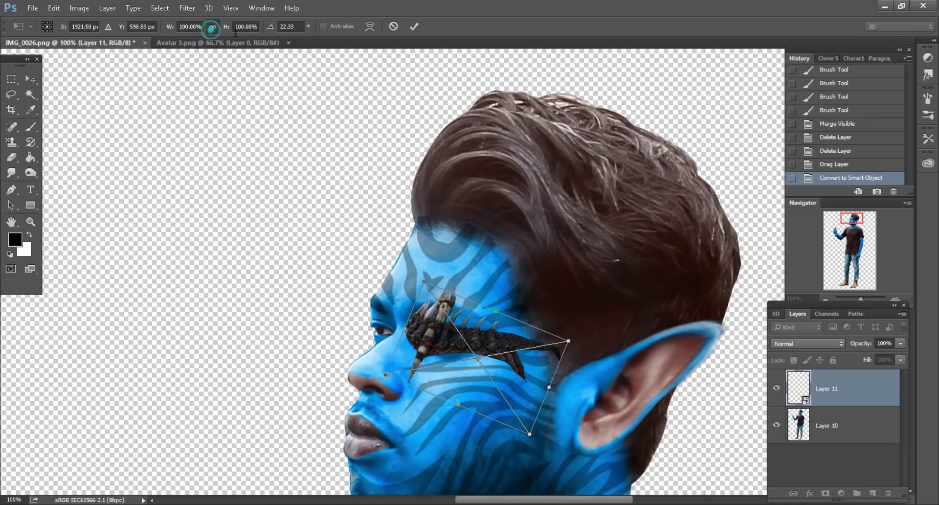
pyautogui.moveTo(226, 26); pyautogui.dragTo(271, 32)
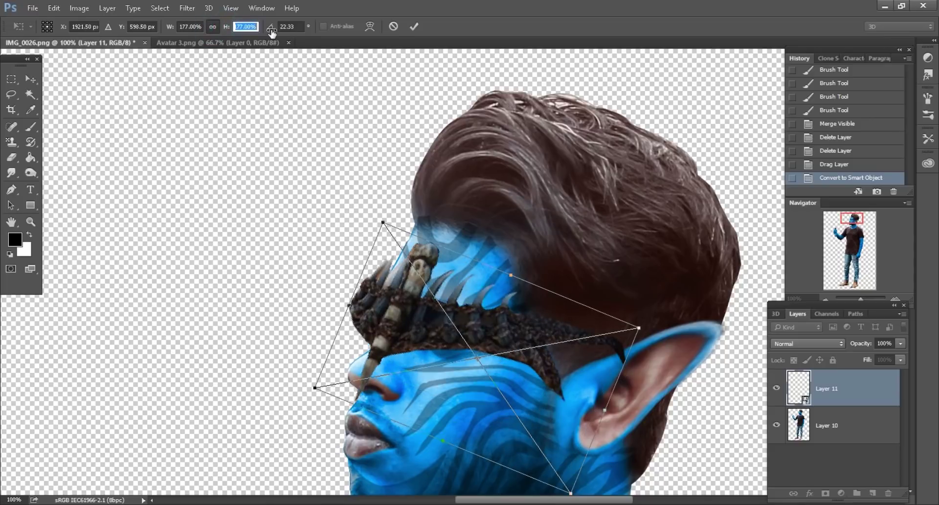
pyautogui.moveTo(423, 270); pyautogui.dragTo(478, 216)
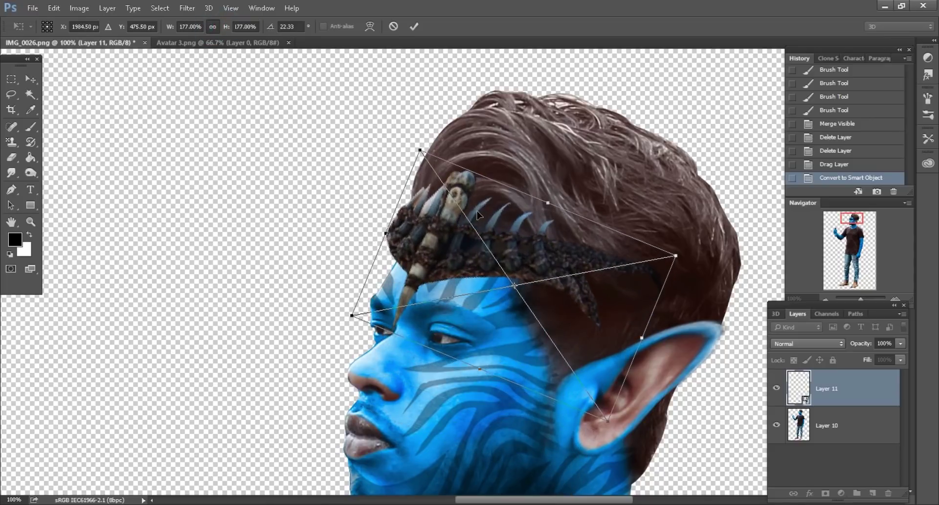
pyautogui.scroll(-5, 478, 215)
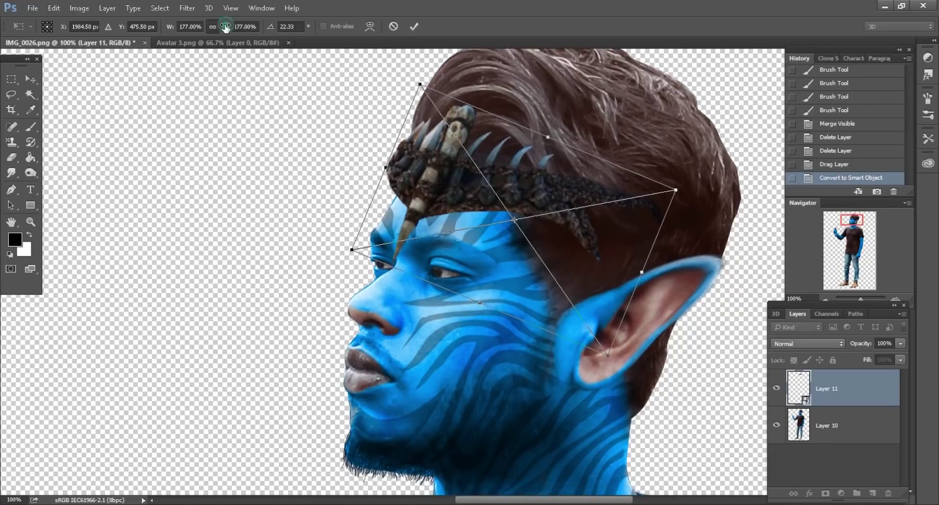
pyautogui.moveTo(225, 27); pyautogui.dragTo(215, 26)
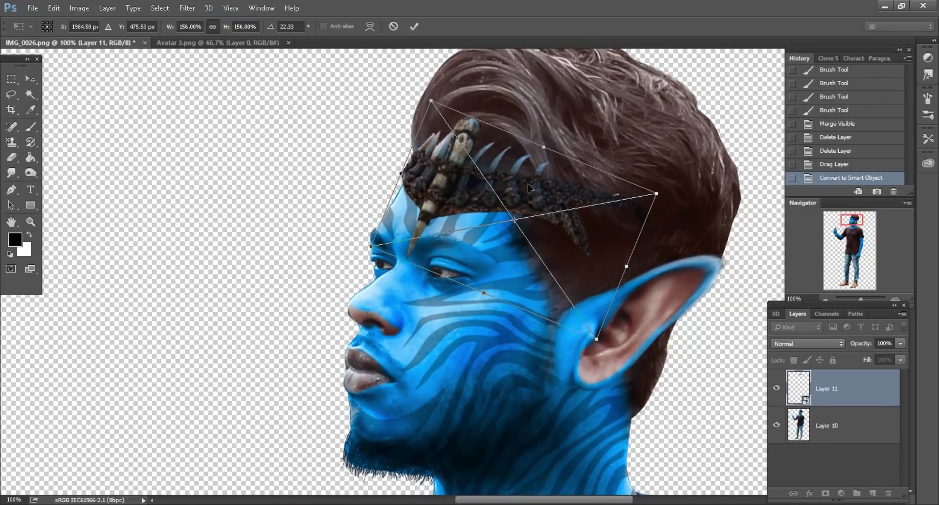
pyautogui.moveTo(460, 201); pyautogui.dragTo(454, 198)
# Step: Warp the headband to curve around the head, commit it and zoom out
pyautogui.scroll(-1, 448, 188)
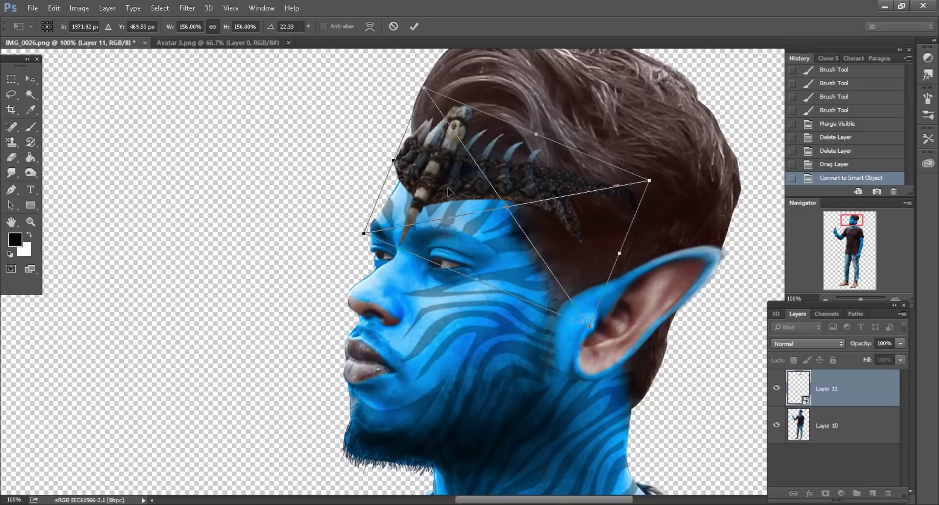
pyautogui.rightClick(448, 186)
pyautogui.click(504, 288)
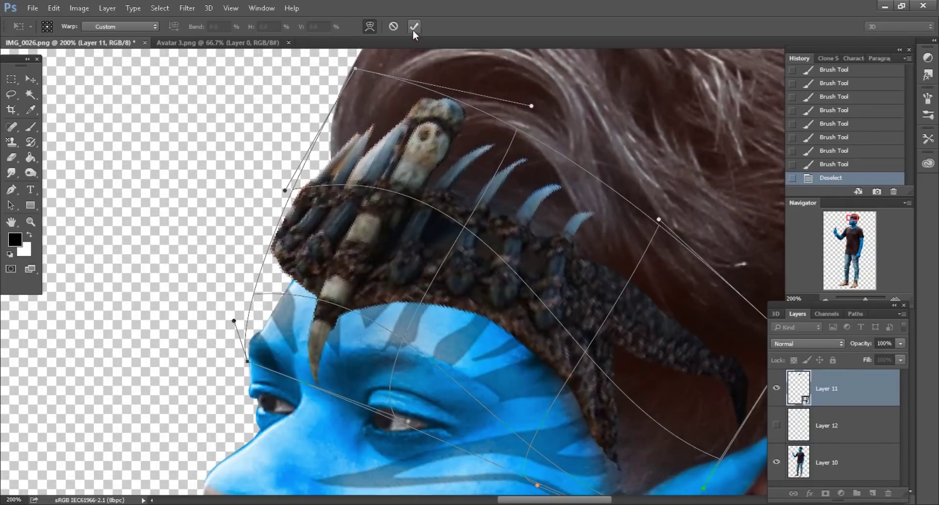
pyautogui.click(414, 26)
pyautogui.hotkey('ctrl', '-')
pyautogui.hotkey('ctrl', '-')
pyautogui.hotkey('ctrl', '-')
pyautogui.hotkey('ctrl', '-')
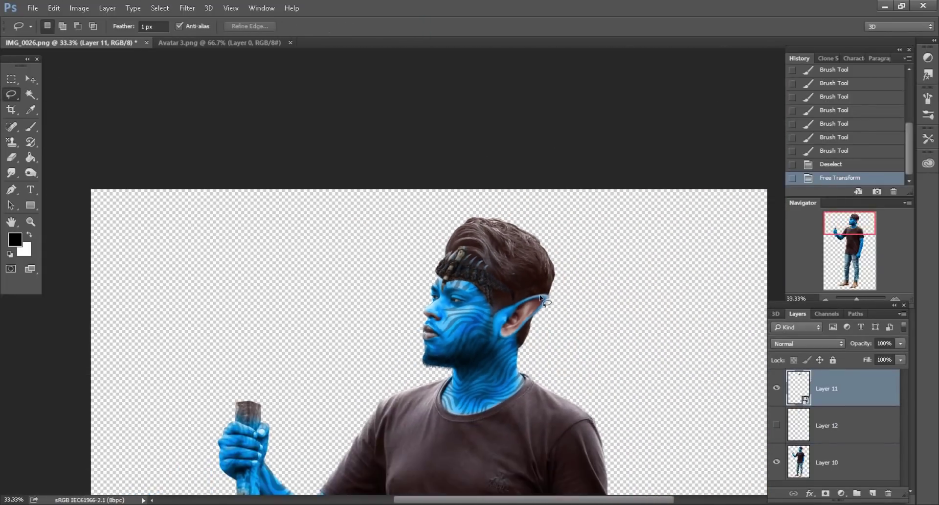
# Step: Make Layer 12 visible and close the Avatar 3.png document
pyautogui.hotkey('ctrl', '+')
pyautogui.click(827, 426)
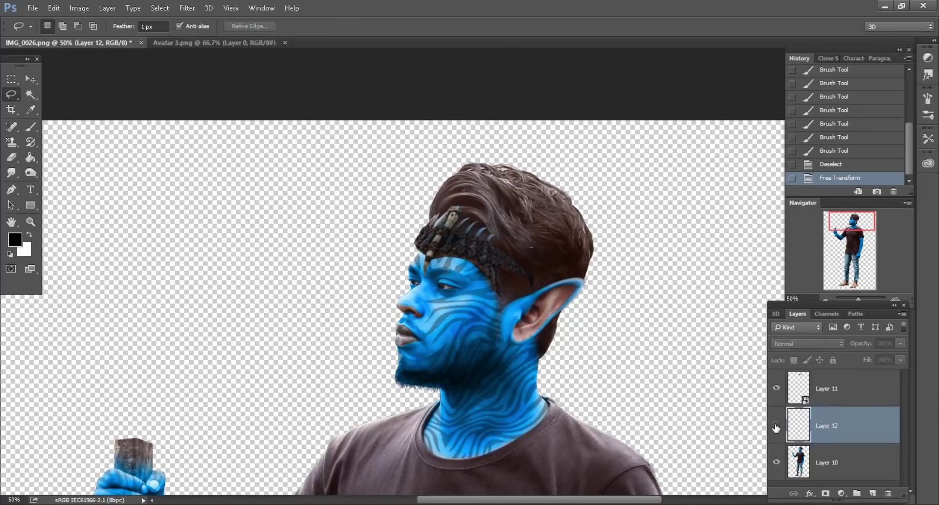
pyautogui.click(777, 427)
pyautogui.hotkey('ctrl', '-')
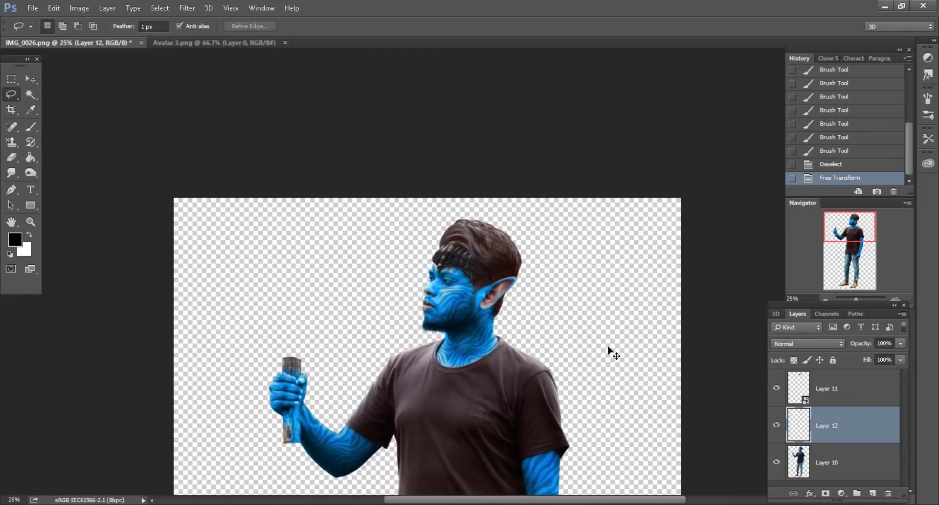
pyautogui.click(206, 42)
pyautogui.click(286, 43)
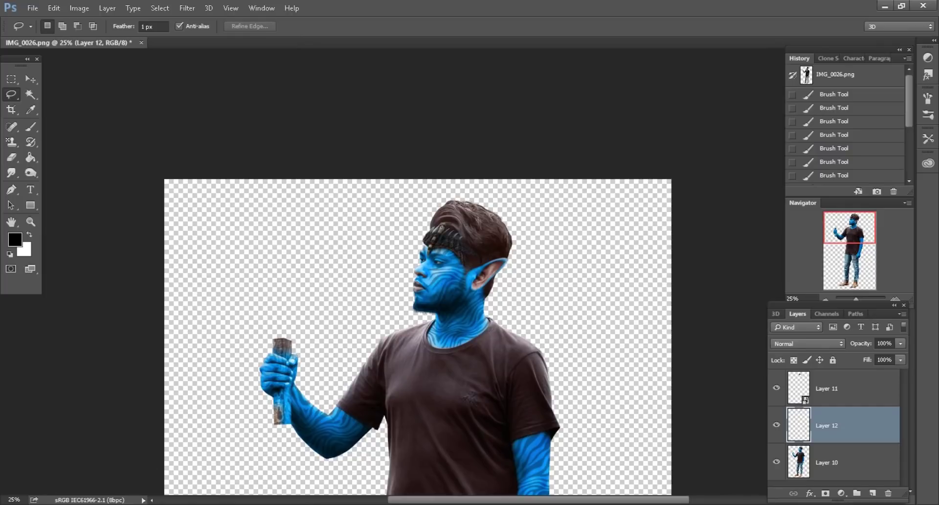
# Step: Open Avatar 4.png, move its strap into IMG_0026, and stack Layer 13 above Layer 11
pyautogui.hotkey('alt', 'Tab')
pyautogui.moveTo(276, 88)
pyautogui.mouseDown()
pyautogui.moveTo(311, 484)
pyautogui.moveTo(547, 39)
pyautogui.mouseUp()
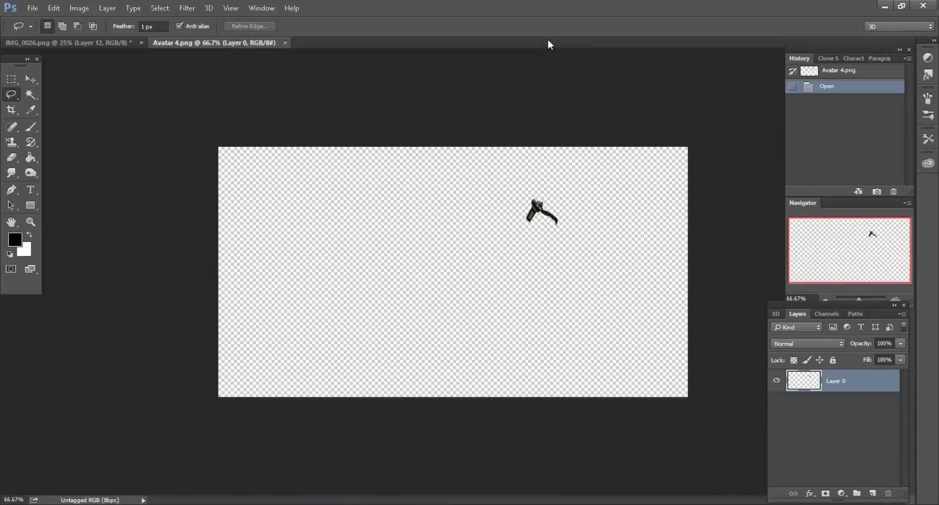
pyautogui.click(30, 79)
pyautogui.moveTo(514, 210); pyautogui.dragTo(348, 125)
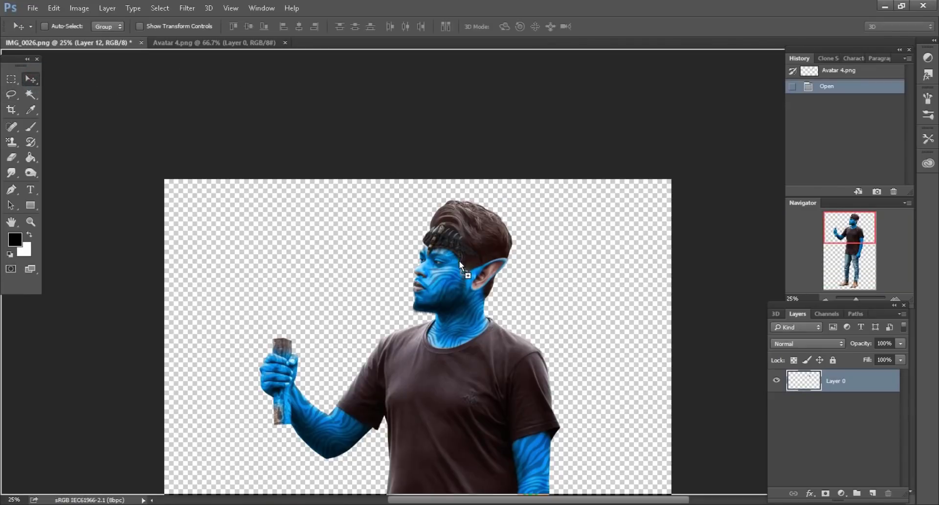
pyautogui.moveTo(460, 264); pyautogui.dragTo(460, 265)
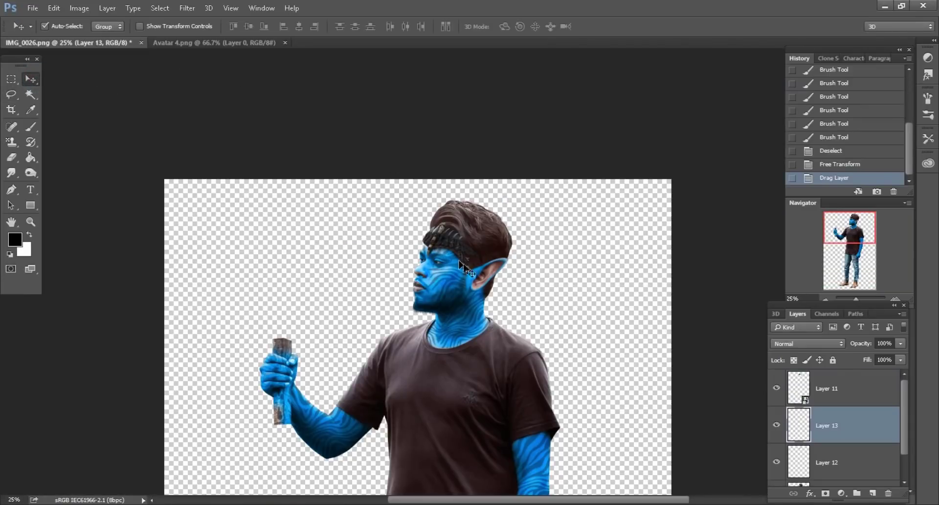
pyautogui.scroll(3, 538, 274)
pyautogui.scroll(1, 540, 276)
pyautogui.scroll(1, 539, 279)
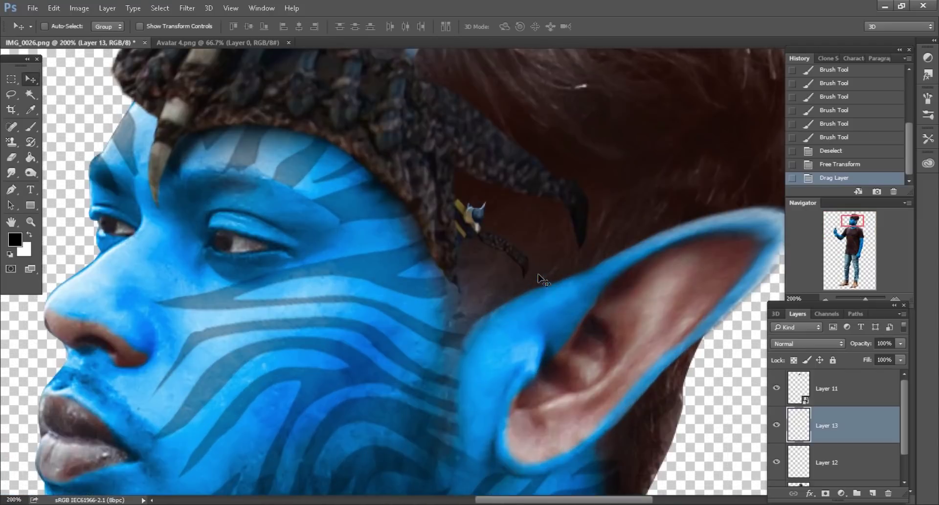
pyautogui.moveTo(831, 428)
pyautogui.mouseDown()
pyautogui.moveTo(832, 392)
pyautogui.moveTo(859, 383)
pyautogui.mouseUp()
# Step: Make Layer 13 a smart object, scale it to 211%, rotate it, and place it beside the ear
pyautogui.rightClick(860, 383)
pyautogui.click(666, 196)
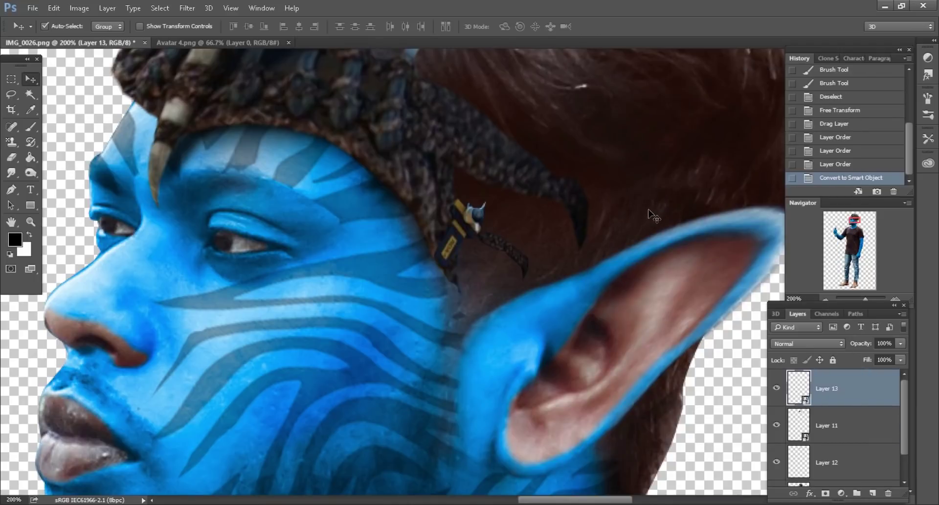
pyautogui.scroll(-1, 647, 209)
pyautogui.click(54, 8)
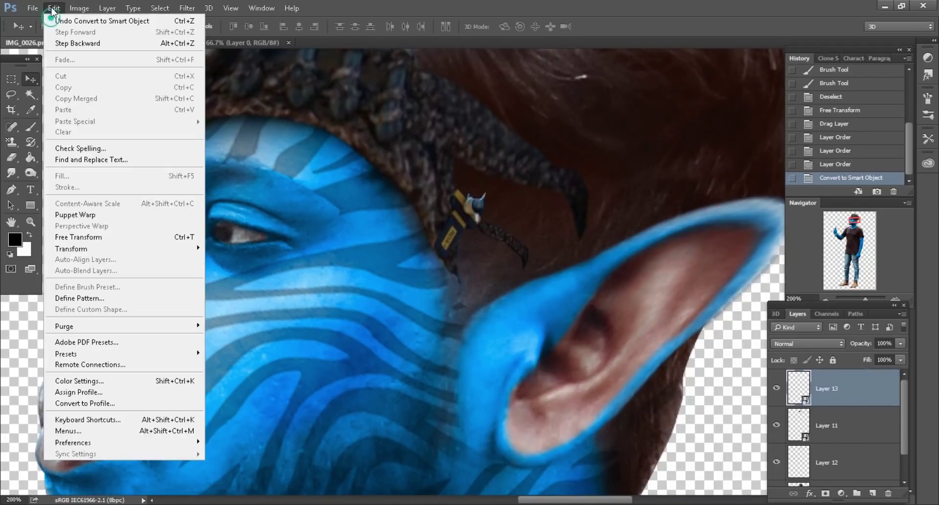
pyautogui.click(81, 238)
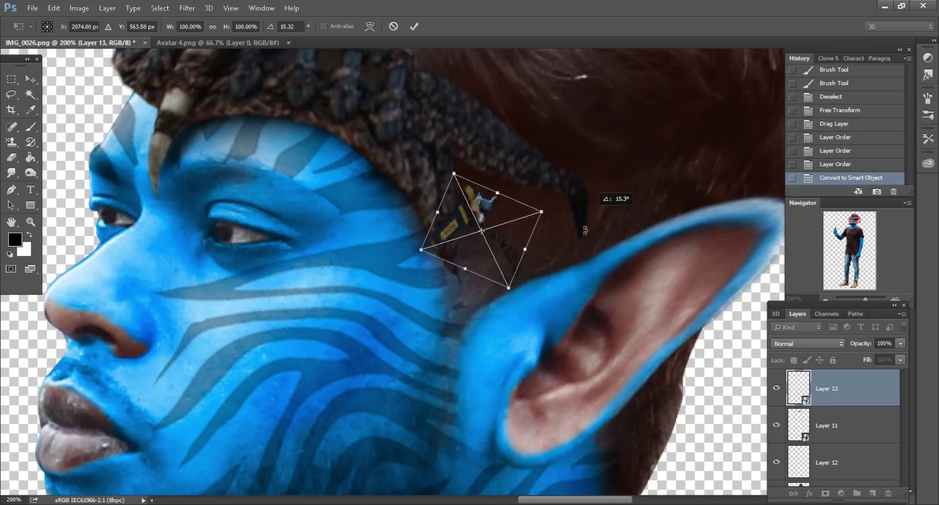
pyautogui.moveTo(590, 166); pyautogui.dragTo(576, 260)
pyautogui.click(213, 27)
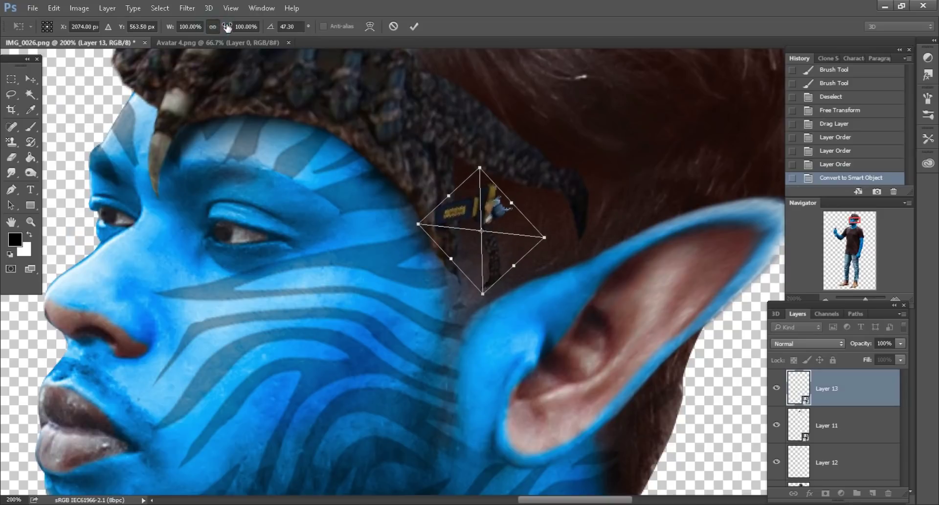
pyautogui.moveTo(227, 27); pyautogui.dragTo(294, 27)
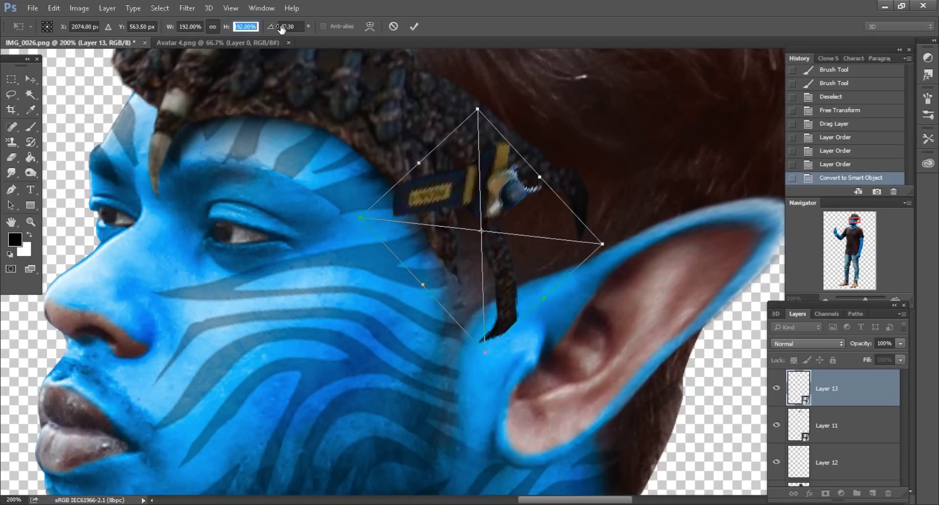
pyautogui.moveTo(674, 158); pyautogui.dragTo(664, 136)
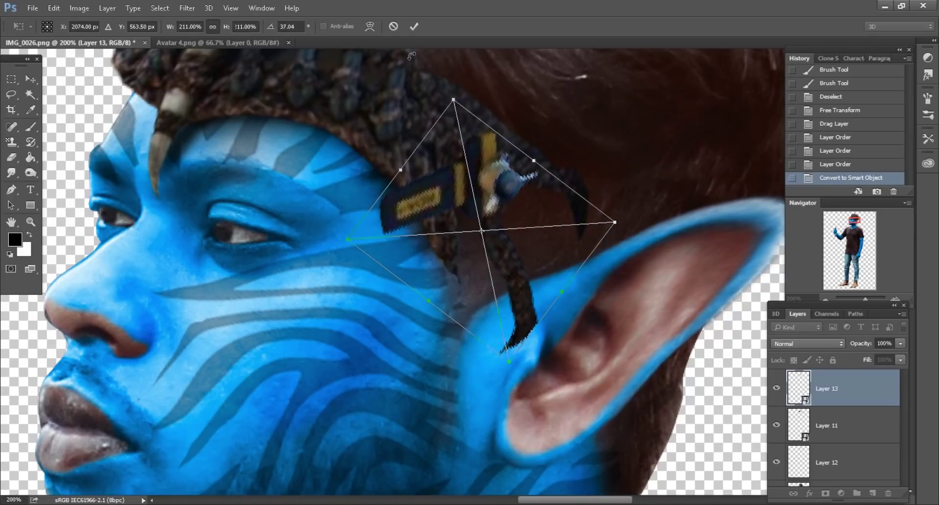
pyautogui.click(414, 27)
pyautogui.moveTo(500, 189); pyautogui.dragTo(472, 294)
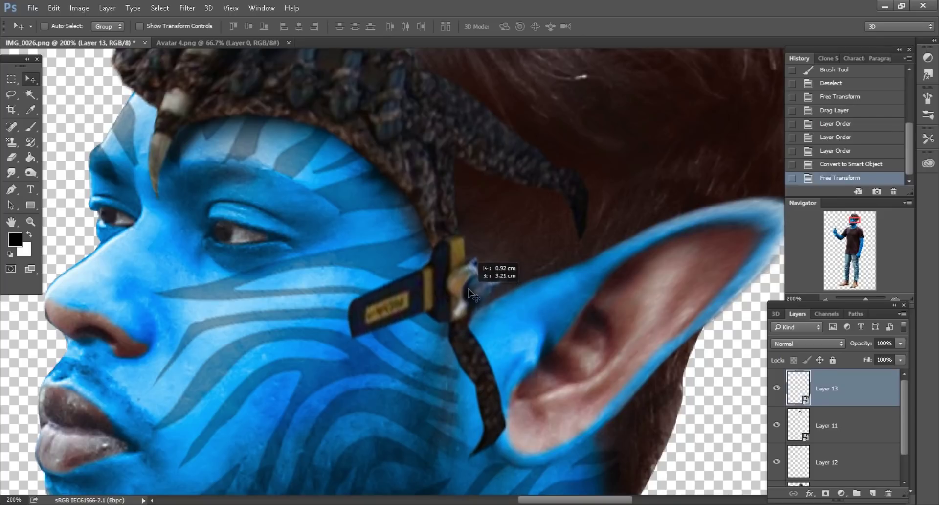
# Step: Warp the strap so its lower part bends down along the cheek
pyautogui.scroll(-3, 387, 216)
pyautogui.click(54, 8)
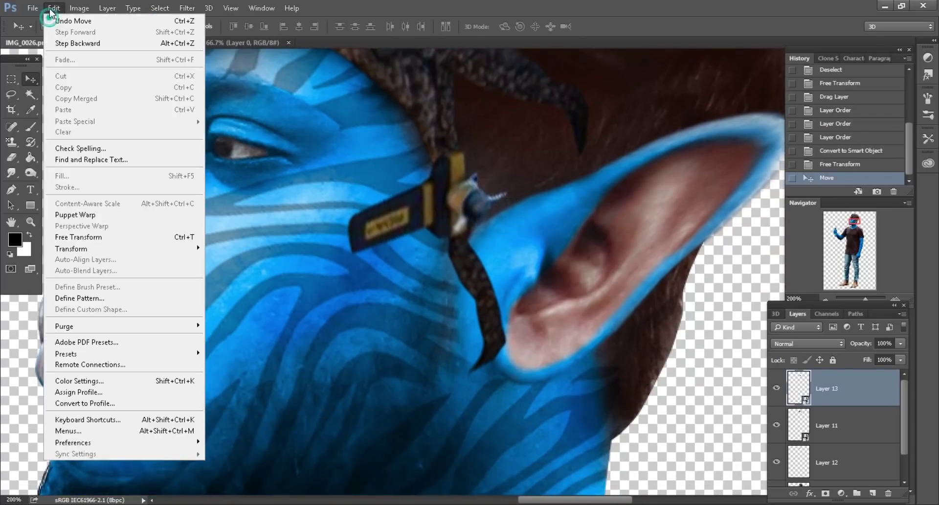
pyautogui.click(93, 238)
pyautogui.rightClick(468, 255)
pyautogui.click(494, 365)
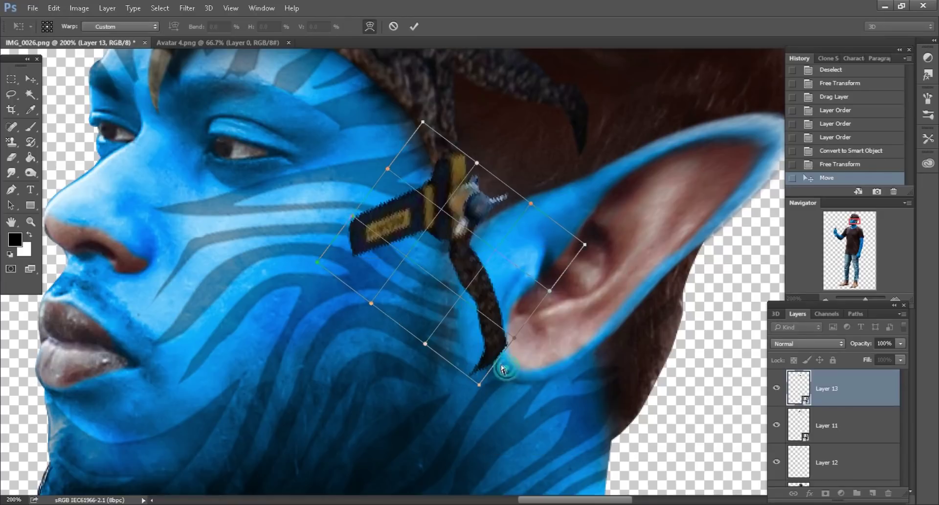
pyautogui.moveTo(478, 361); pyautogui.dragTo(455, 374)
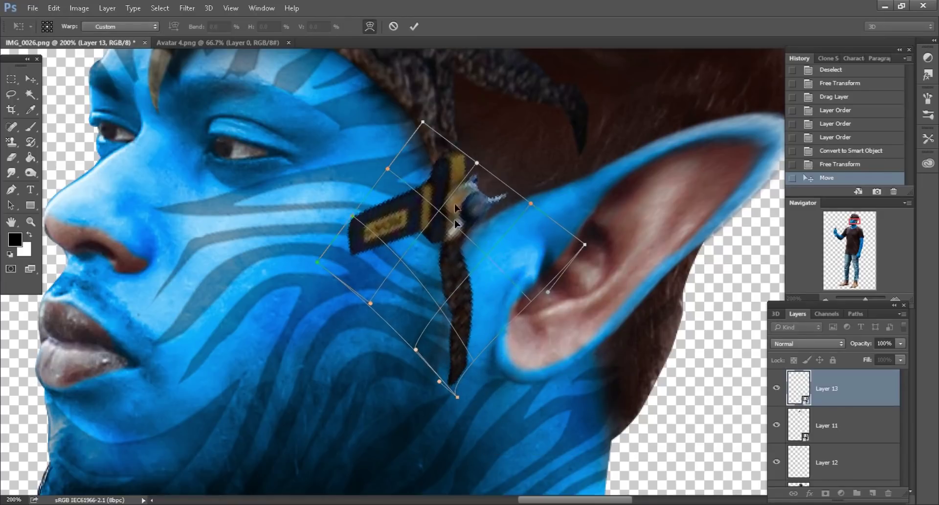
pyautogui.click(414, 27)
# Step: Reposition the strap next to the ear at 50% zoom and close Avatar 4.png
pyautogui.hotkey('ctrl', '-')
pyautogui.hotkey('ctrl', '-')
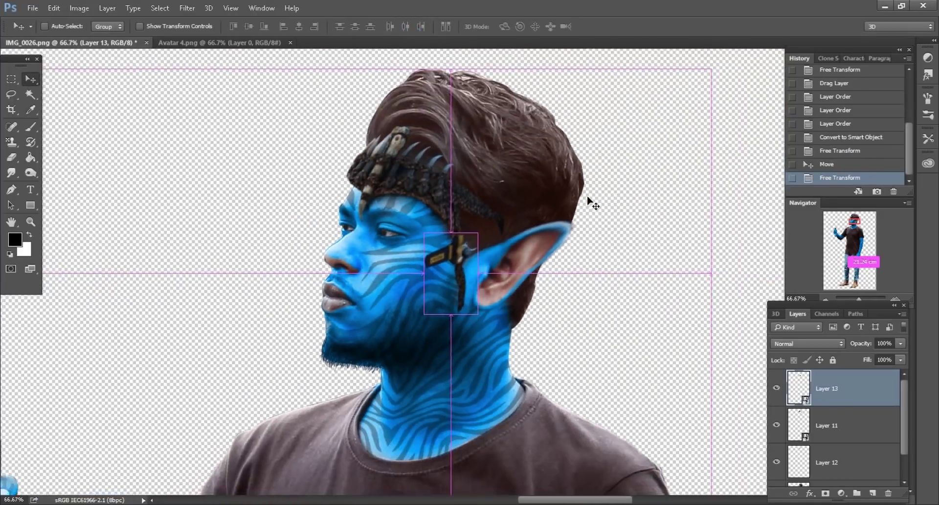
pyautogui.hotkey('ctrl', '-')
pyautogui.moveTo(552, 276); pyautogui.dragTo(465, 240)
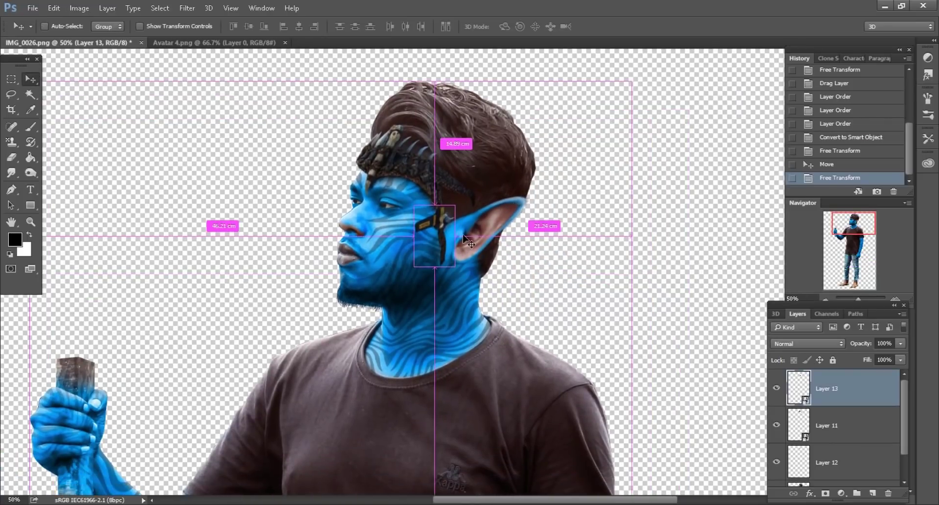
pyautogui.scroll(1, 465, 240)
pyautogui.click(266, 45)
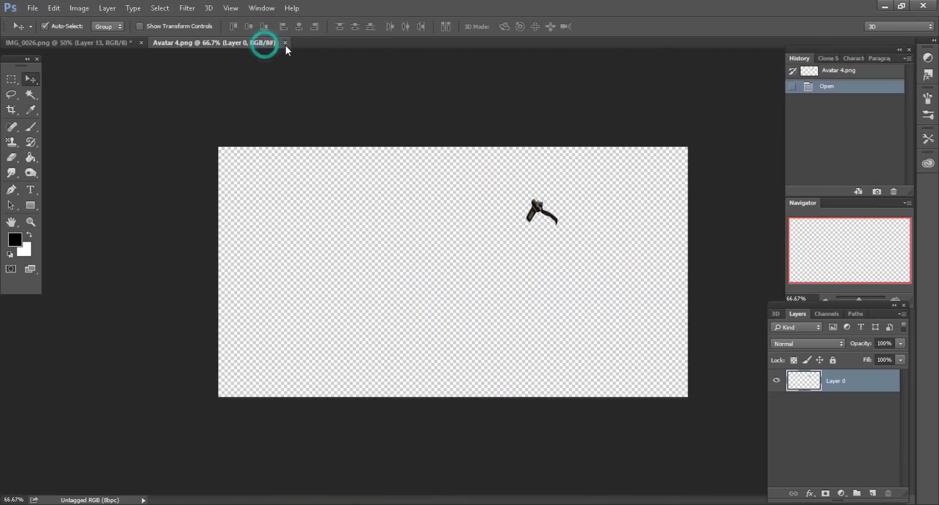
pyautogui.click(285, 43)
# Step: Open Avatar Hair 2.png, bring its hair strand into IMG_0026 as Layer 14, and place it below Layer 13
pyautogui.scroll(-1, 203, 430)
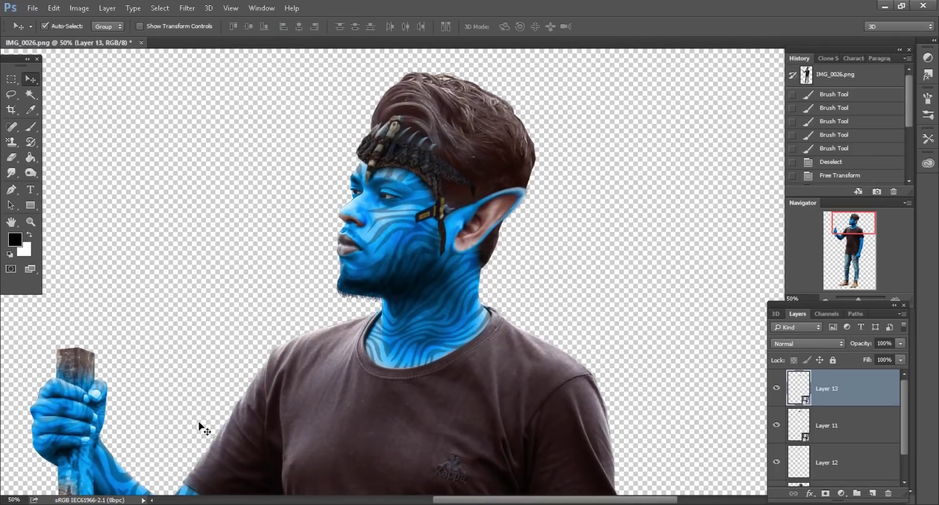
pyautogui.click(90, 504)
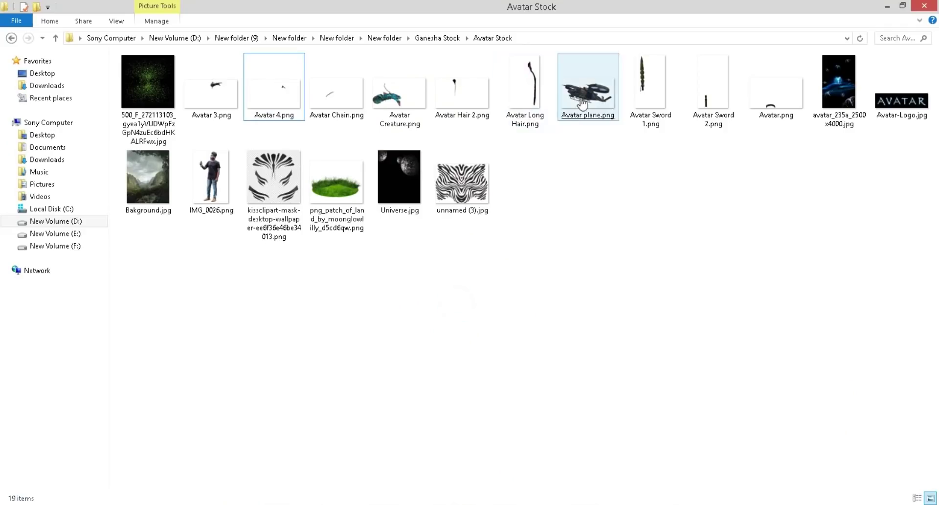
pyautogui.moveTo(462, 91); pyautogui.dragTo(598, 55)
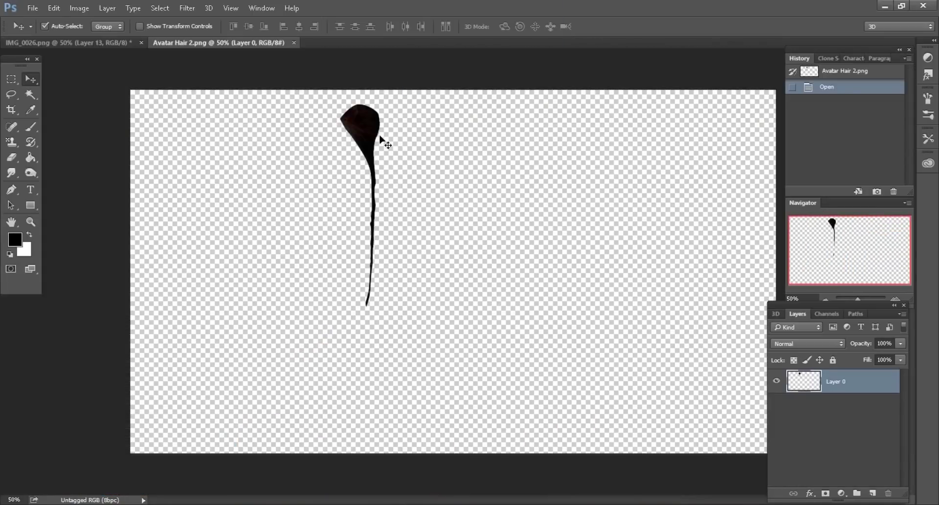
pyautogui.moveTo(382, 142)
pyautogui.mouseDown()
pyautogui.moveTo(130, 43)
pyautogui.moveTo(232, 217)
pyautogui.mouseUp()
pyautogui.moveTo(451, 252); pyautogui.dragTo(447, 250)
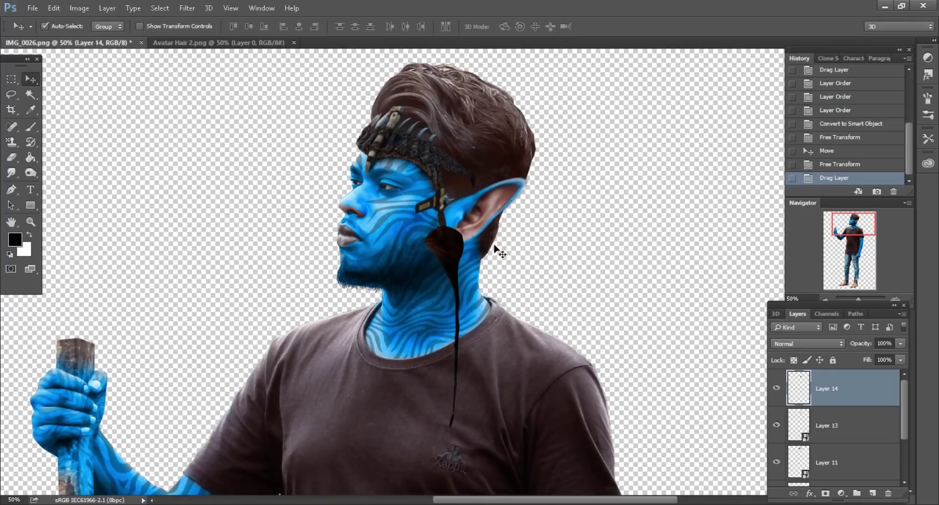
pyautogui.hotkey('ctrl', '+')
pyautogui.moveTo(838, 392); pyautogui.dragTo(830, 460)
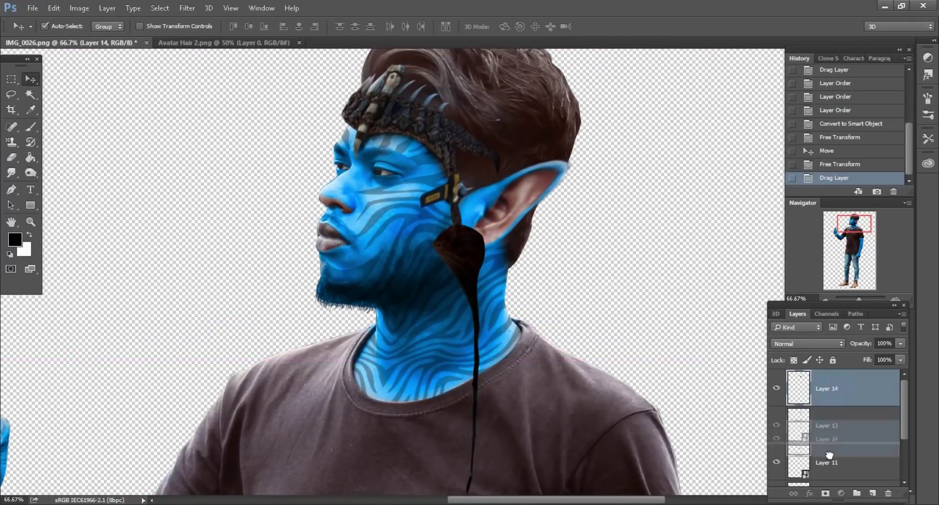
# Step: Make Layer 14 a smart object, scale it to 123%, rotate it about 11.7°, and set it under the headband
pyautogui.rightClick(854, 420)
pyautogui.click(672, 203)
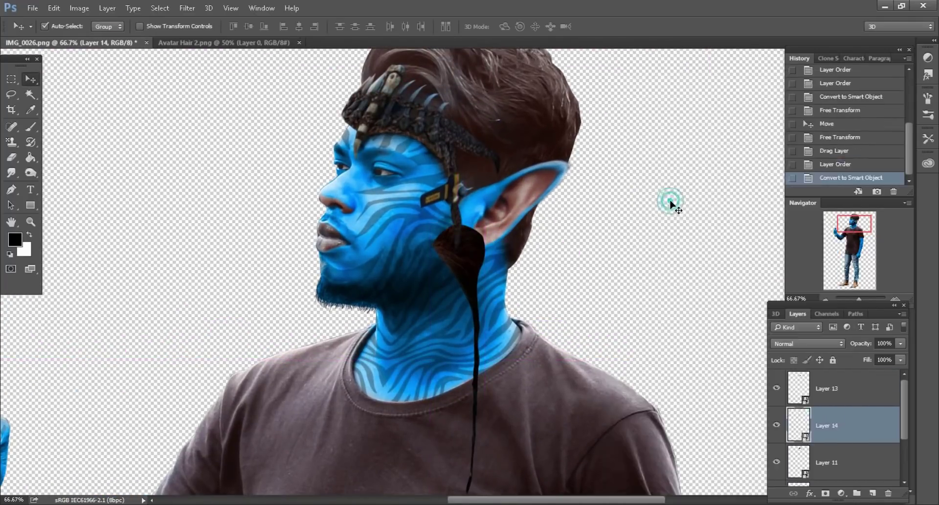
pyautogui.moveTo(507, 317); pyautogui.dragTo(486, 219)
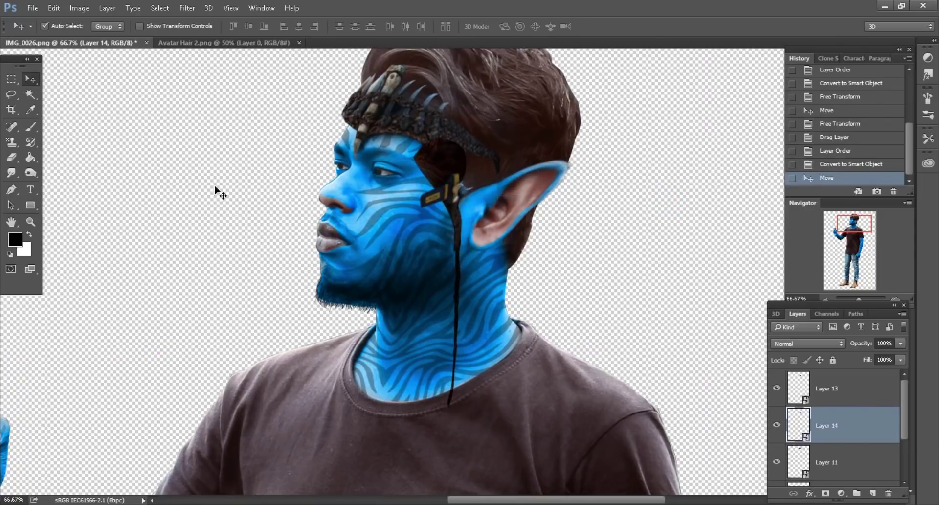
pyautogui.click(54, 8)
pyautogui.click(74, 237)
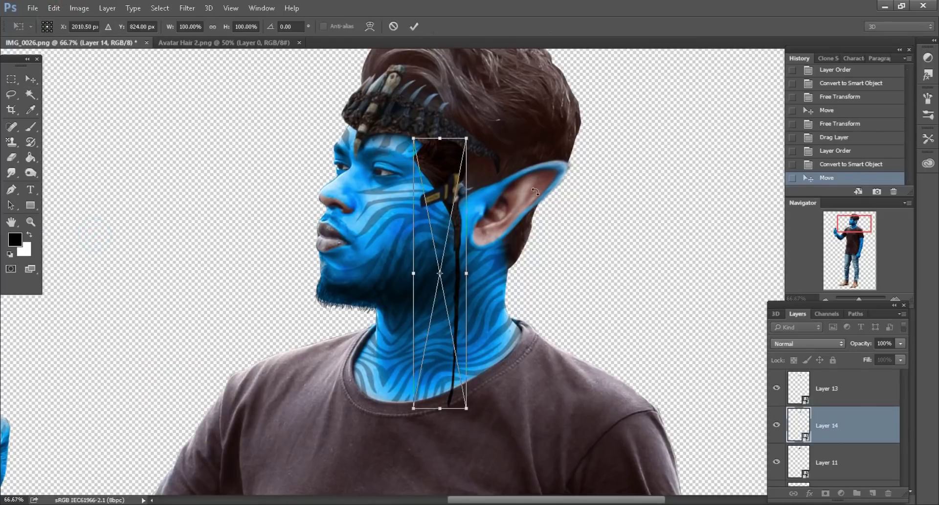
pyautogui.moveTo(530, 196); pyautogui.dragTo(537, 205)
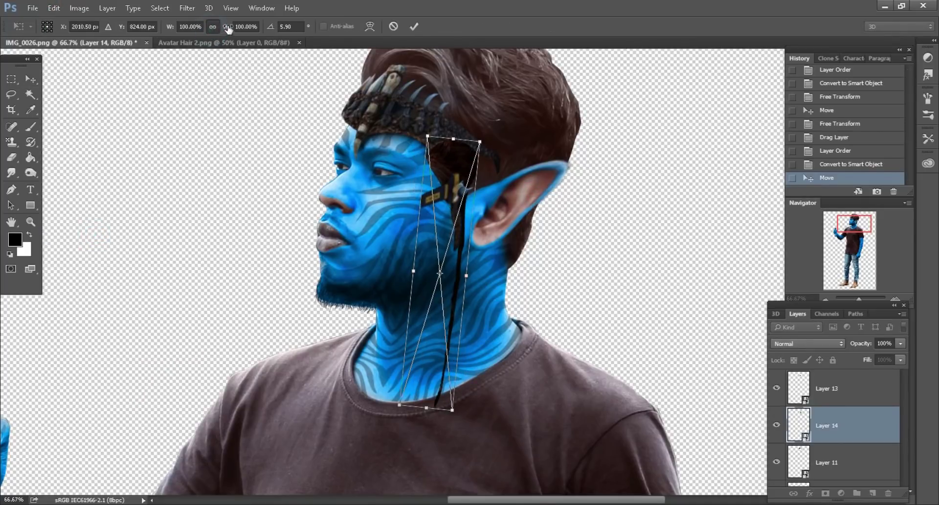
pyautogui.moveTo(229, 29); pyautogui.dragTo(241, 23)
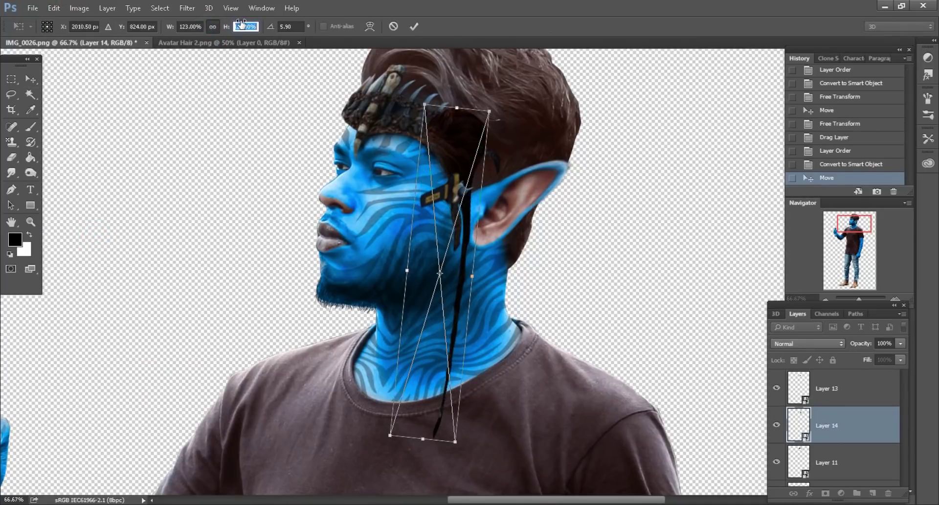
pyautogui.moveTo(509, 240); pyautogui.dragTo(462, 215)
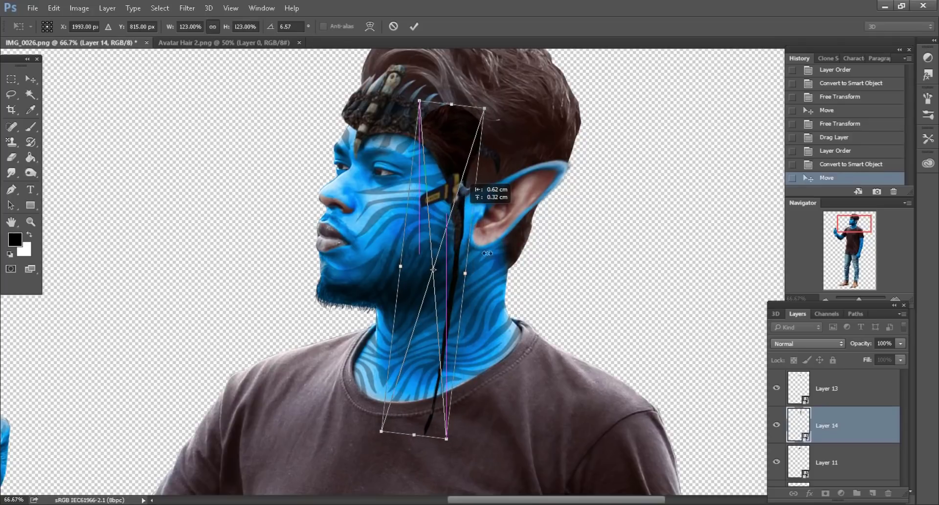
pyautogui.moveTo(487, 253); pyautogui.dragTo(500, 268)
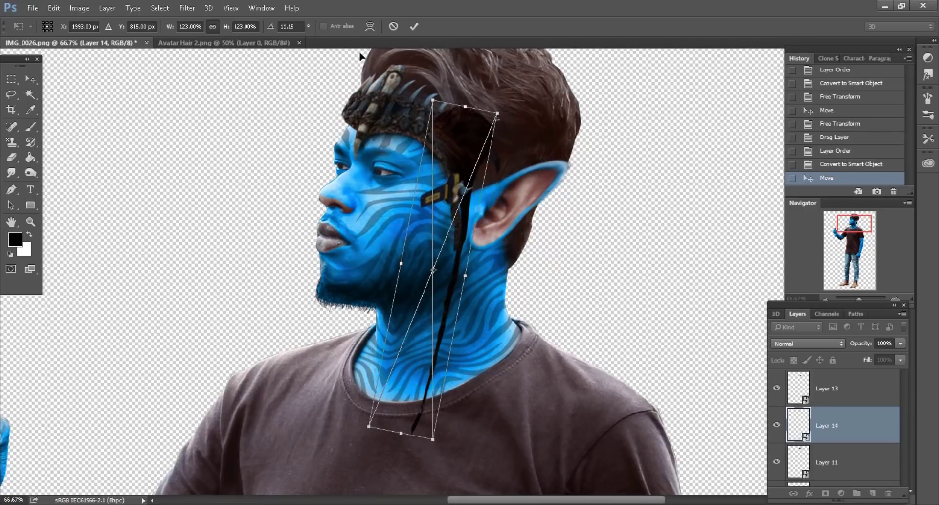
pyautogui.press('Return')
pyautogui.moveTo(523, 261); pyautogui.dragTo(524, 266)
# Step: Restack Layer 14 beneath Layer 11 so the headdress covers it
pyautogui.scroll(2, 524, 266)
pyautogui.scroll(2, 525, 266)
pyautogui.scroll(2, 526, 267)
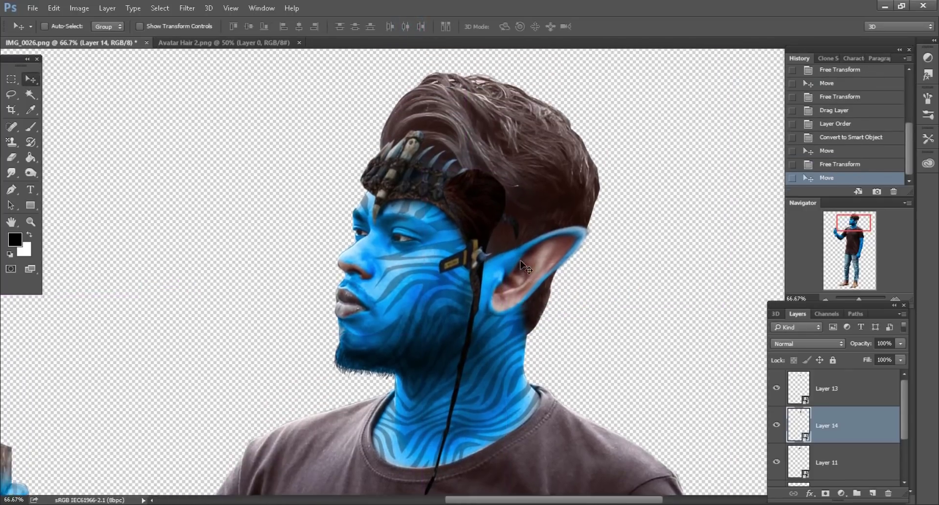
pyautogui.hscroll(1, 526, 267)
pyautogui.moveTo(846, 437); pyautogui.dragTo(843, 463)
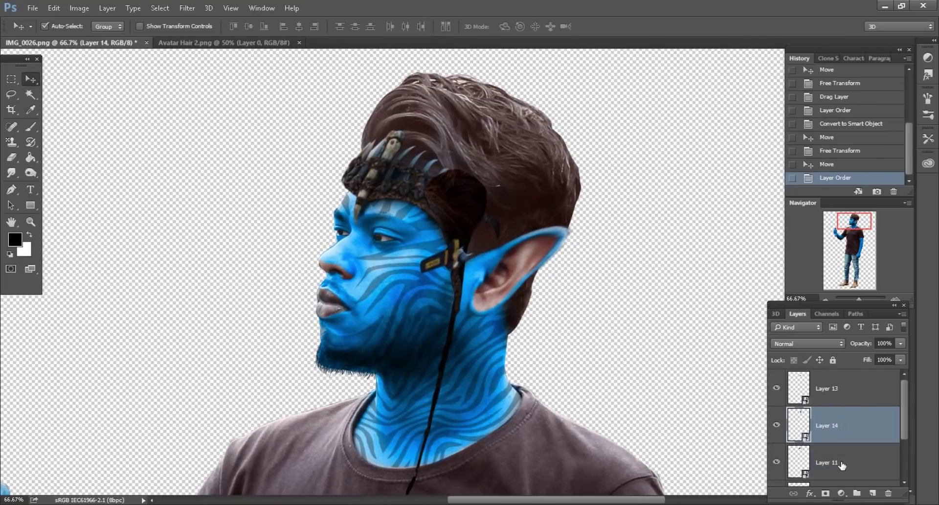
pyautogui.moveTo(854, 428); pyautogui.dragTo(844, 477)
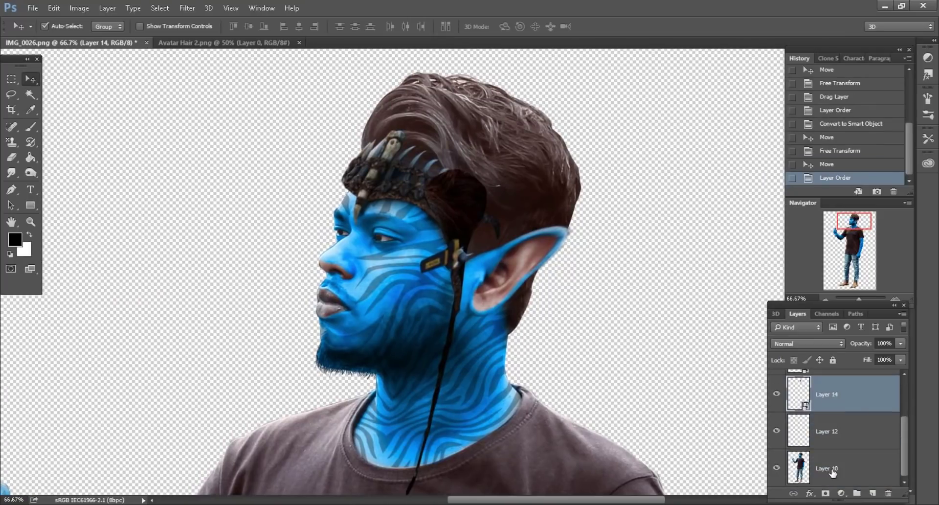
# Step: Add a mask to Layer 14 and brush away the strand's dark top behind the headband
pyautogui.click(826, 494)
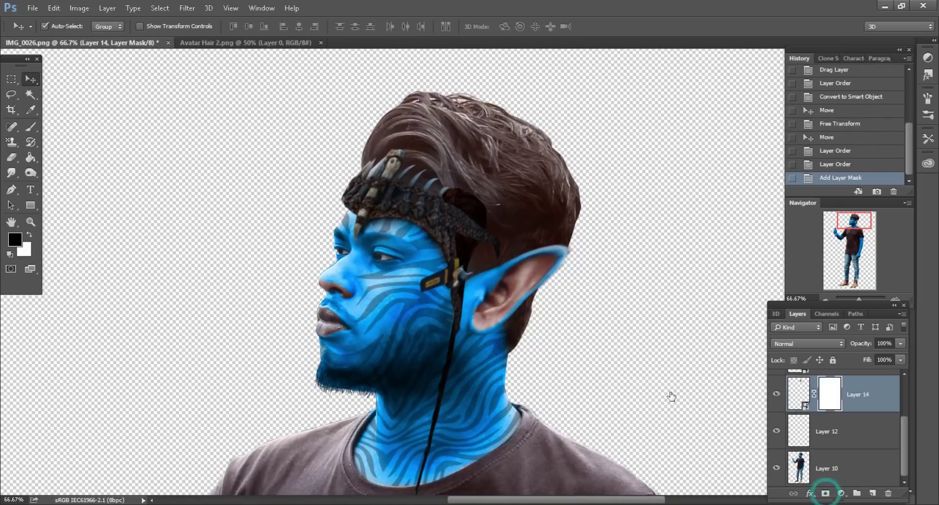
pyautogui.hotkey('ctrl', '+')
pyautogui.click(34, 125)
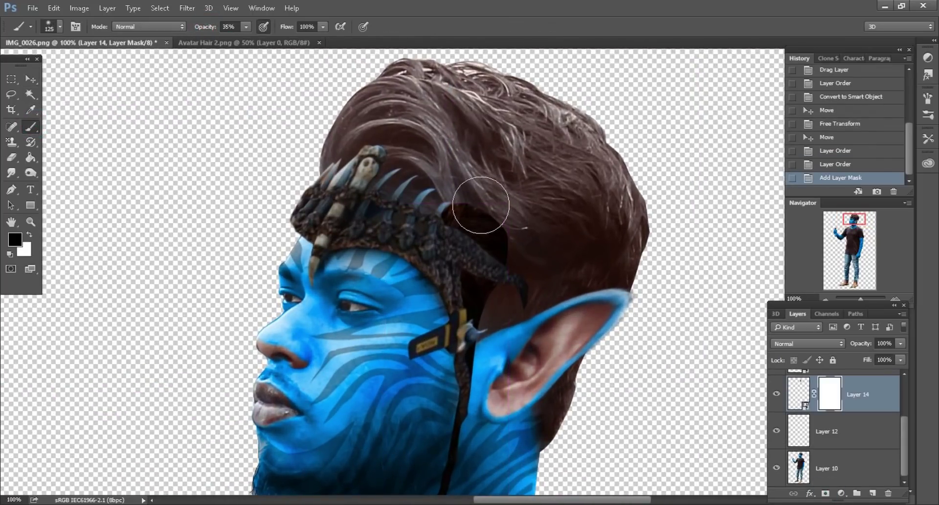
pyautogui.moveTo(481, 205)
pyautogui.mouseDown()
pyautogui.moveTo(506, 248)
pyautogui.moveTo(465, 219)
pyautogui.moveTo(496, 282)
pyautogui.mouseUp()
pyautogui.moveTo(496, 281); pyautogui.dragTo(496, 299)
pyautogui.press('[')
pyautogui.scroll(-2, 486, 248)
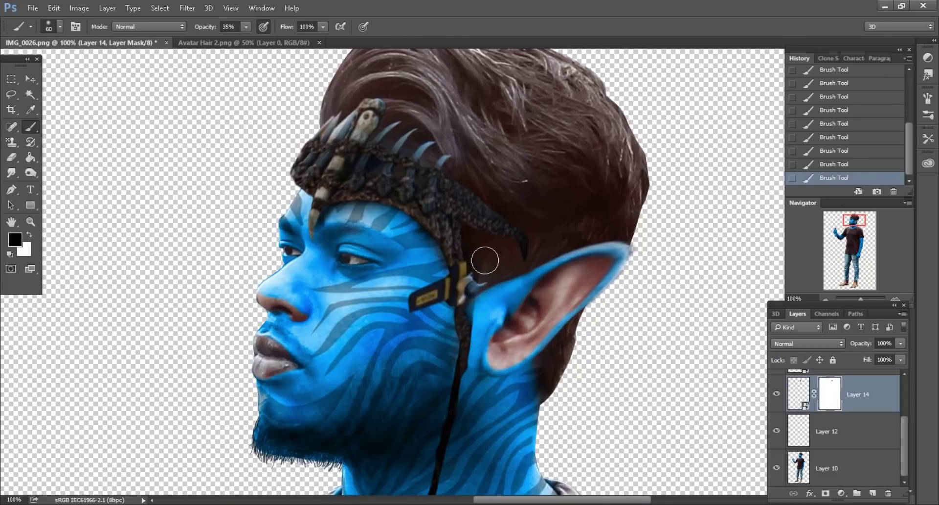
pyautogui.click(847, 164)
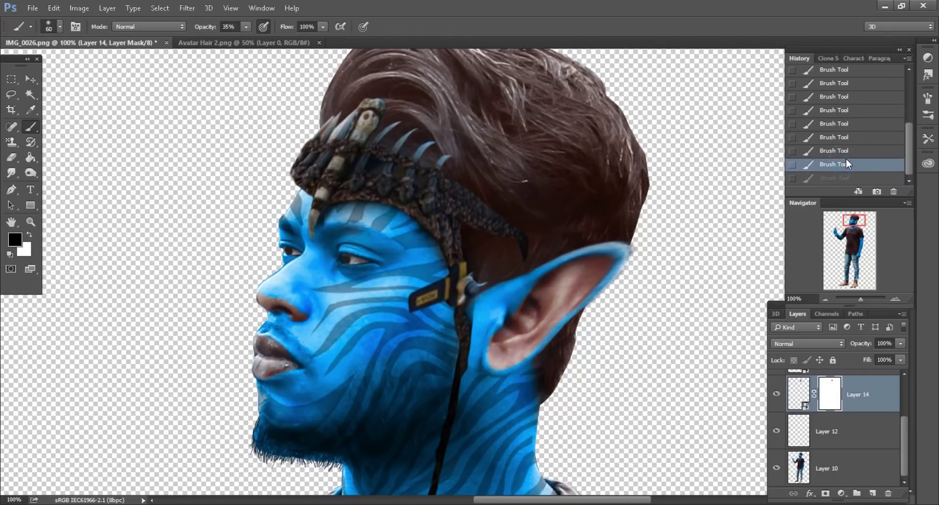
pyautogui.moveTo(844, 150); pyautogui.dragTo(845, 126)
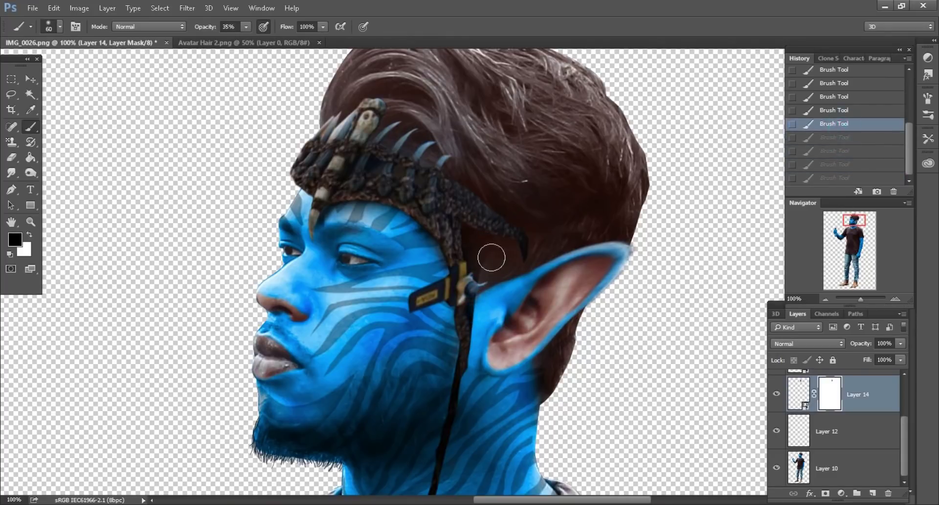
pyautogui.hotkey('ctrl', 'shift', 'z')
pyautogui.hotkey('ctrl', 'shift', 'z')
pyautogui.hotkey('ctrl', 'shift', 'z')
# Step: Select Layer 12 and load the man's outline from Layer 10 as a selection
pyautogui.hotkey('ctrl', '-')
pyautogui.hotkey('ctrl', '-')
pyautogui.hotkey('ctrl', '-')
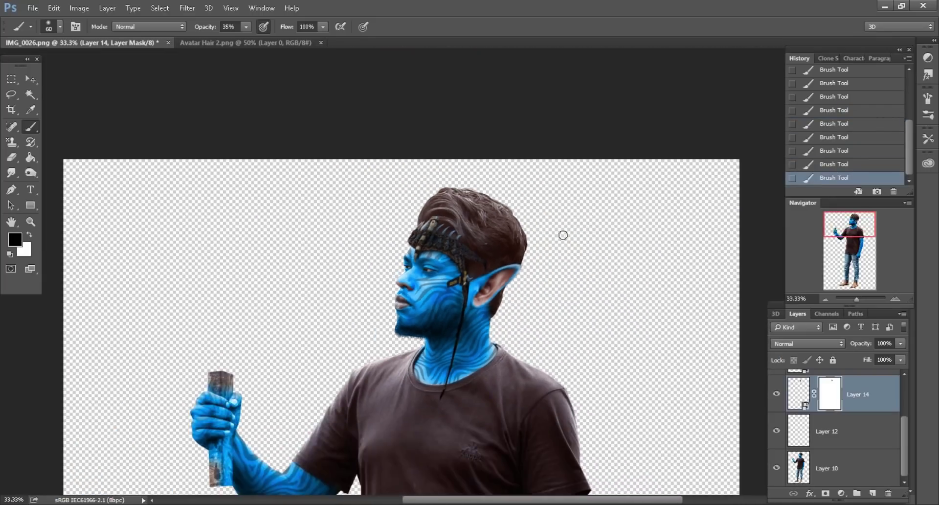
pyautogui.scroll(1, 534, 294)
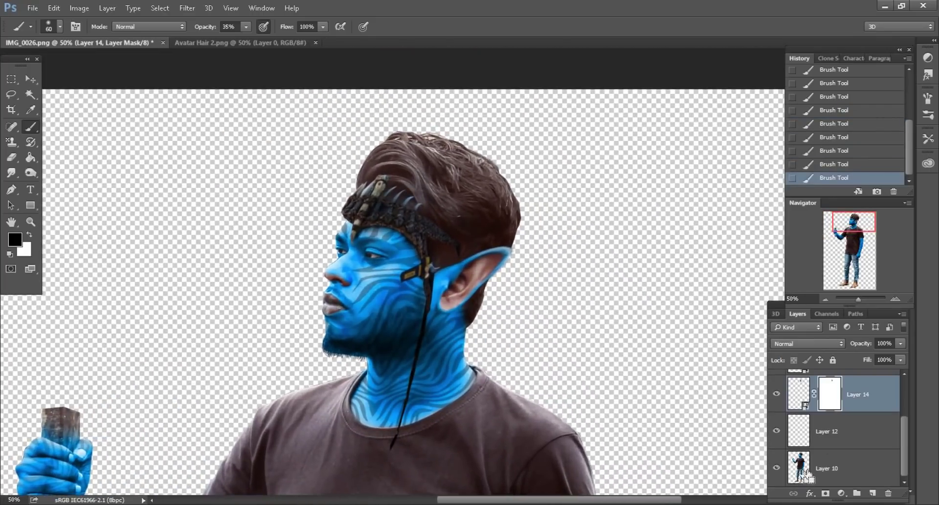
pyautogui.click(831, 432)
pyautogui.keyDown('ctrl'); pyautogui.click(799, 463); pyautogui.keyUp('ctrl')
# Step: With a 28% opacity, size-150 brush, paint blue skin around the headband and ear
pyautogui.hotkey('ctrl', '+')
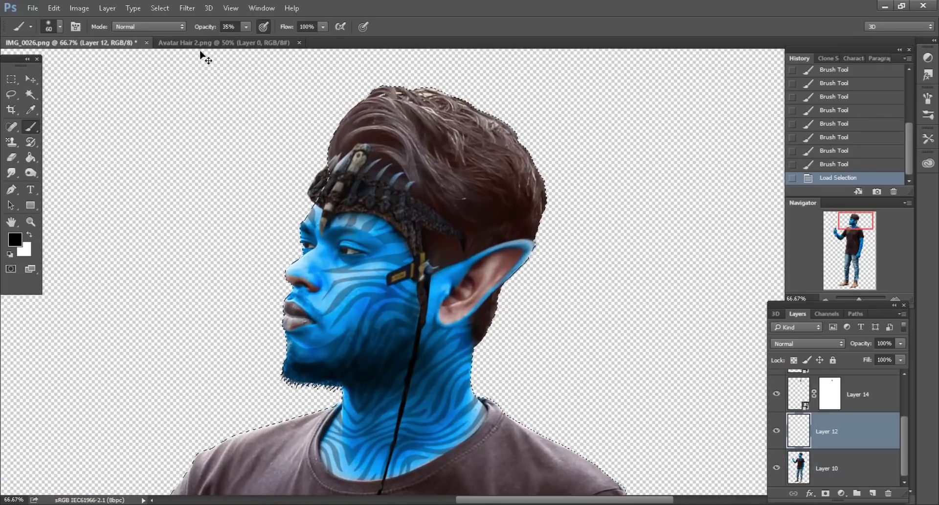
pyautogui.hotkey('ctrl', '+')
pyautogui.press(']')
pyautogui.press('2')
pyautogui.press('8')
pyautogui.press(']')
pyautogui.press(']')
pyautogui.press(']')
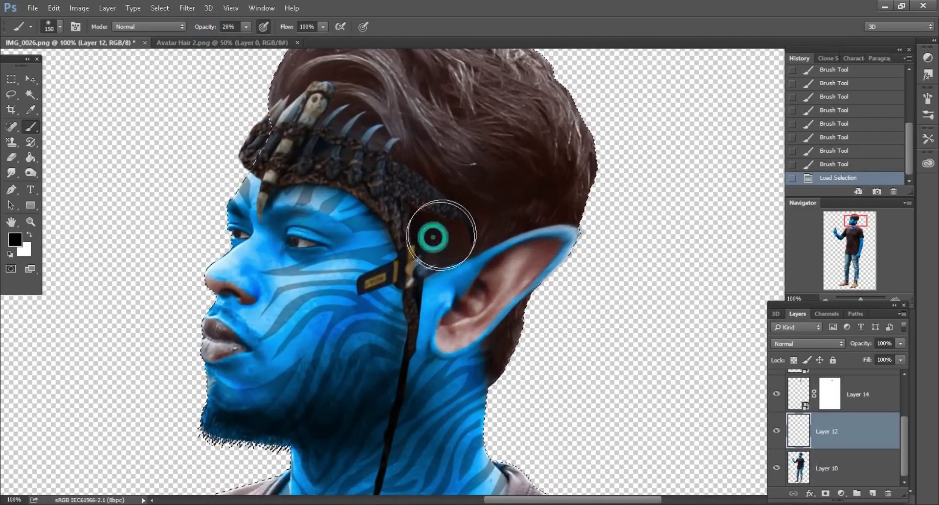
pyautogui.click(430, 235)
pyautogui.moveTo(430, 235)
pyautogui.mouseDown()
pyautogui.moveTo(440, 227)
pyautogui.moveTo(389, 163)
pyautogui.moveTo(304, 104)
pyautogui.moveTo(304, 141)
pyautogui.moveTo(252, 188)
pyautogui.moveTo(259, 174)
pyautogui.mouseUp()
pyautogui.press('[')
pyautogui.press('[')
pyautogui.press('[')
pyautogui.press(']')
pyautogui.press(']')
pyautogui.press(']')
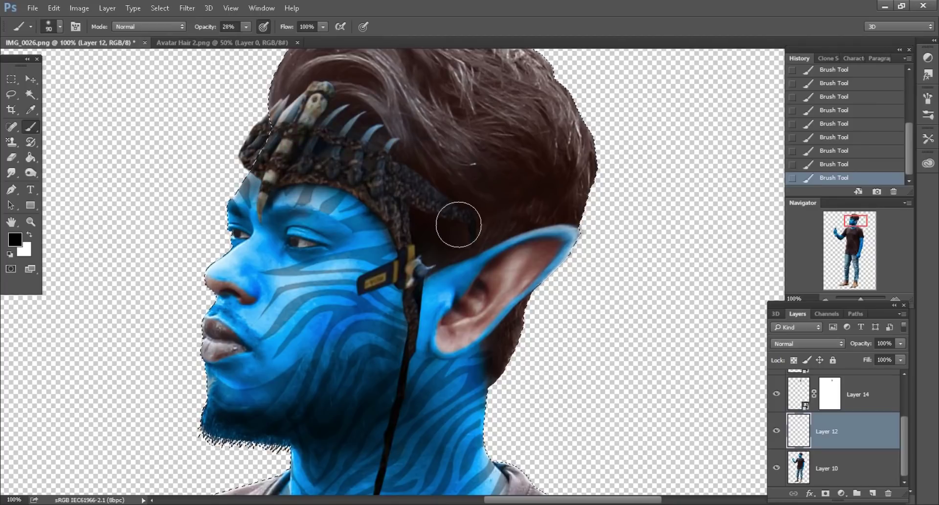
# Step: Drop the outline selection, zoom out to the whole canvas, and bring up Avatar Hair 2.png
pyautogui.click(11, 94)
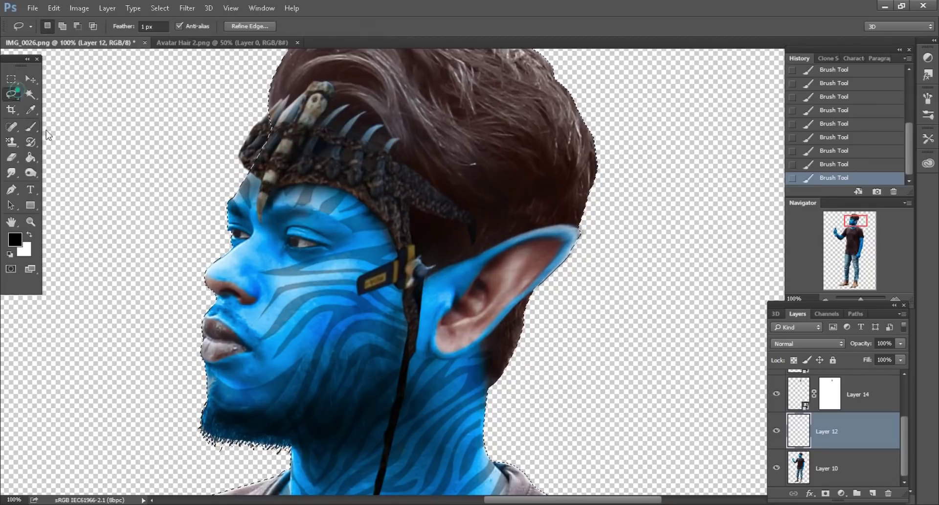
pyautogui.click(130, 160)
pyautogui.hotkey('ctrl', '-')
pyautogui.hotkey('ctrl', '-')
pyautogui.hotkey('ctrl', '-')
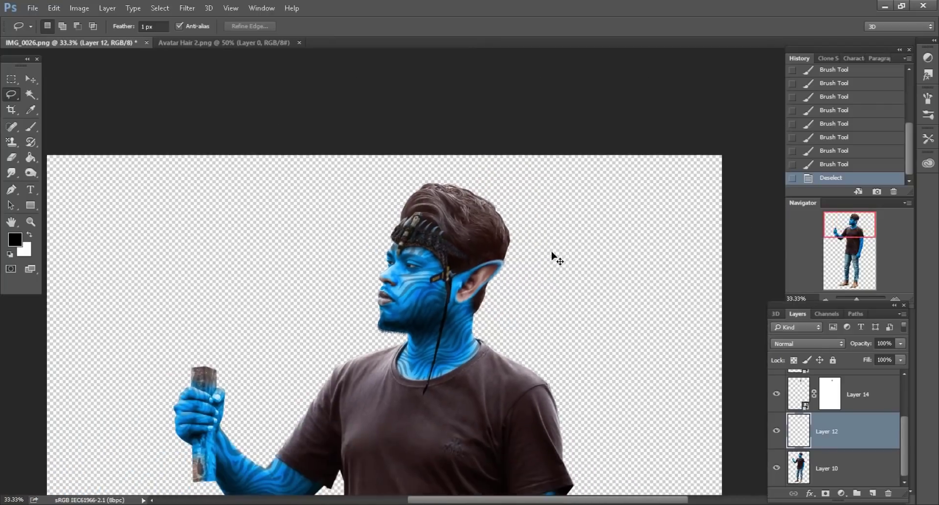
pyautogui.hotkey('ctrl', '-')
pyautogui.hotkey('ctrl', '-')
pyautogui.scroll(-1, 552, 254)
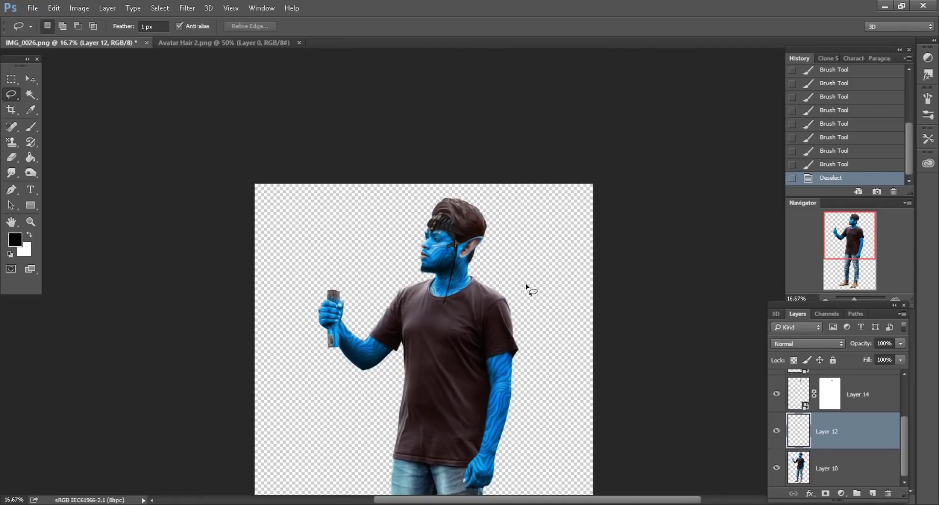
pyautogui.scroll(1, 526, 287)
pyautogui.scroll(1, 521, 283)
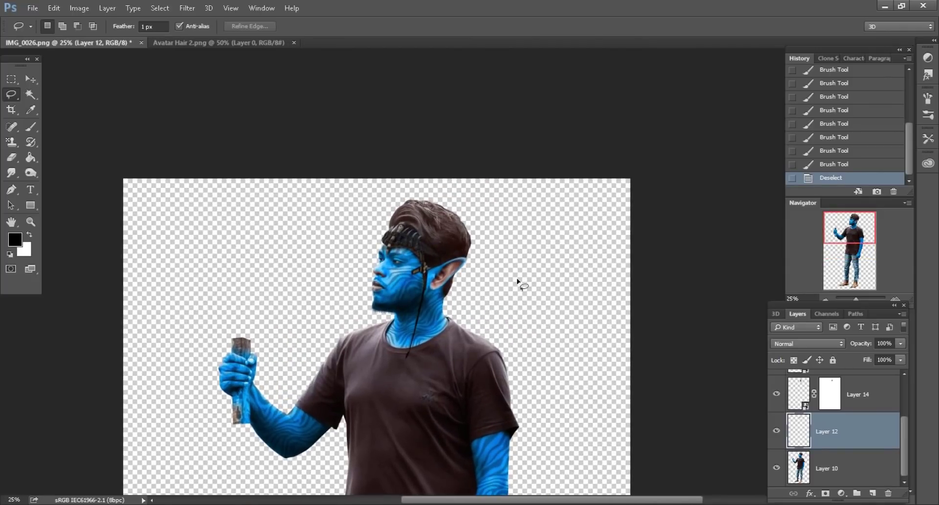
pyautogui.click(240, 42)
# Step: Close Avatar Hair 2.png, open Avatar Long Hair.png, and drop the long braid beside the neck
pyautogui.click(294, 42)
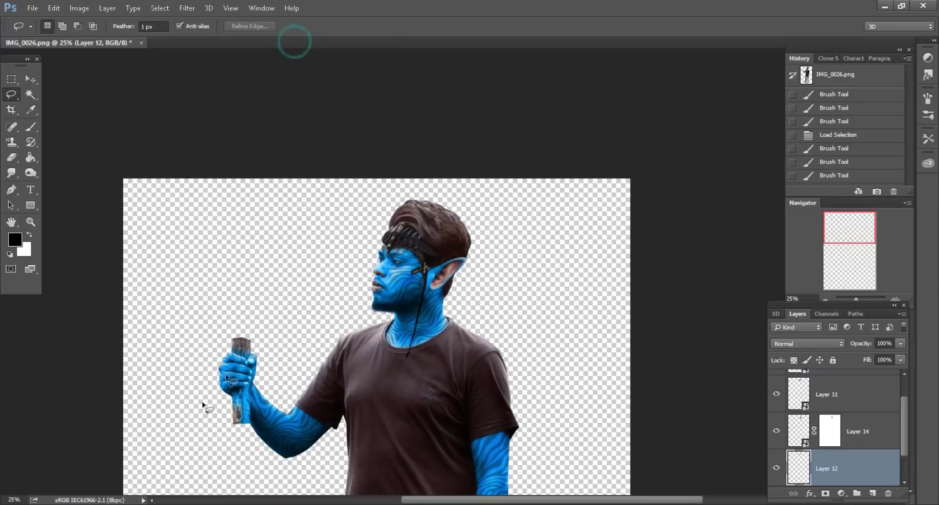
pyautogui.click(885, 6)
pyautogui.moveTo(526, 88)
pyautogui.mouseDown()
pyautogui.moveTo(308, 484)
pyautogui.moveTo(586, 38)
pyautogui.mouseUp()
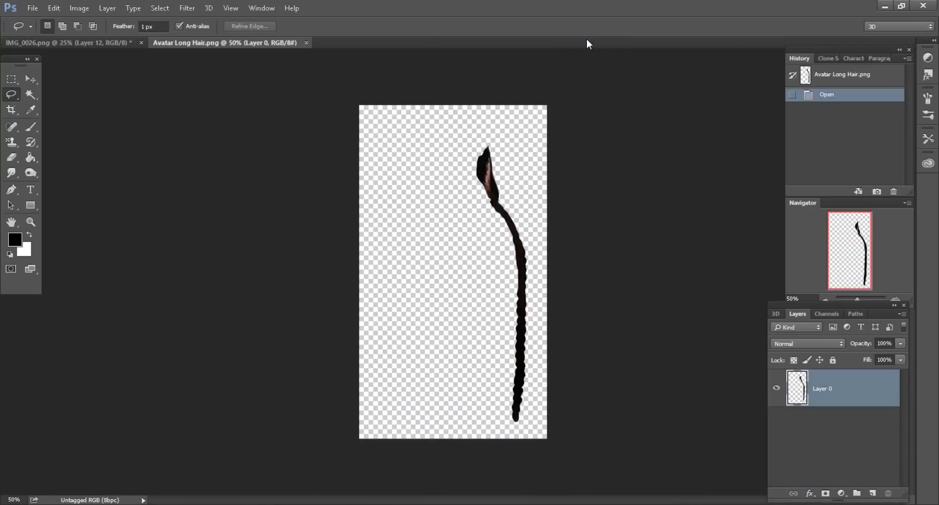
pyautogui.hotkey('ctrl', '-')
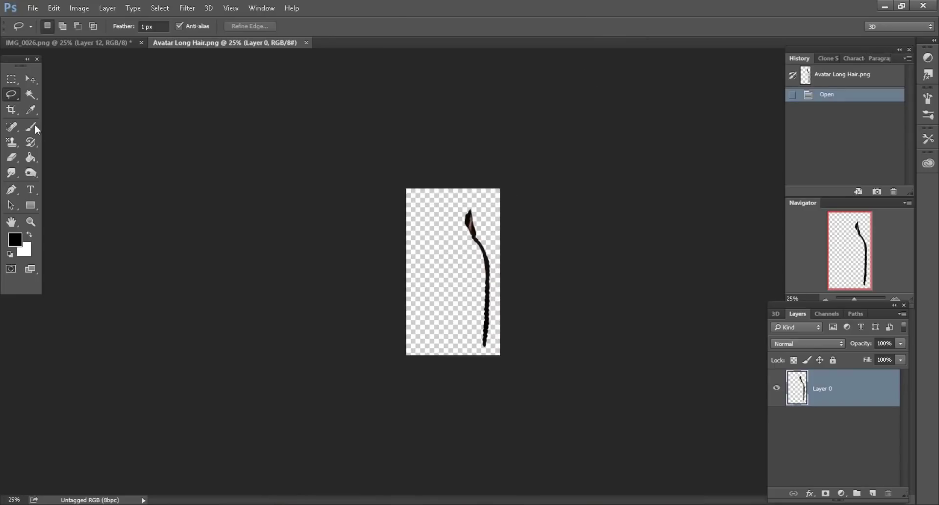
pyautogui.click(29, 80)
pyautogui.moveTo(476, 236); pyautogui.dragTo(359, 128)
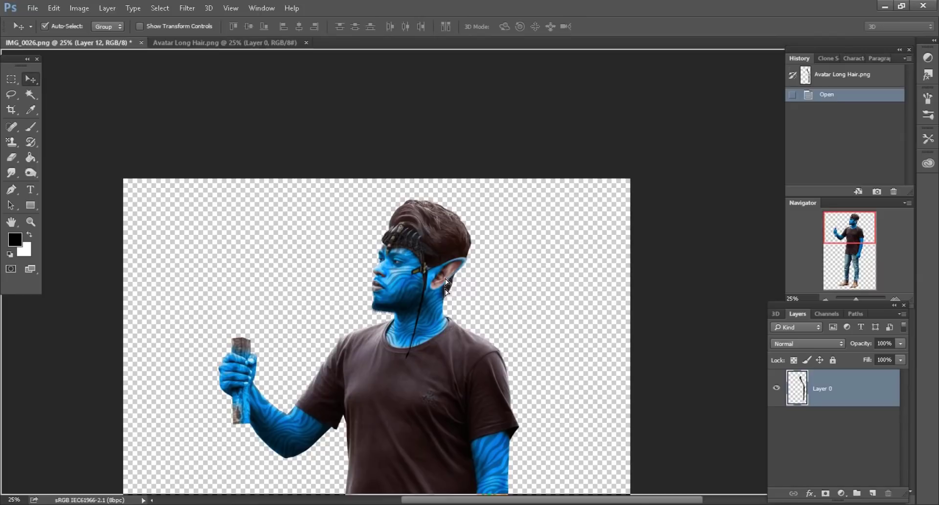
pyautogui.moveTo(447, 284); pyautogui.dragTo(447, 286)
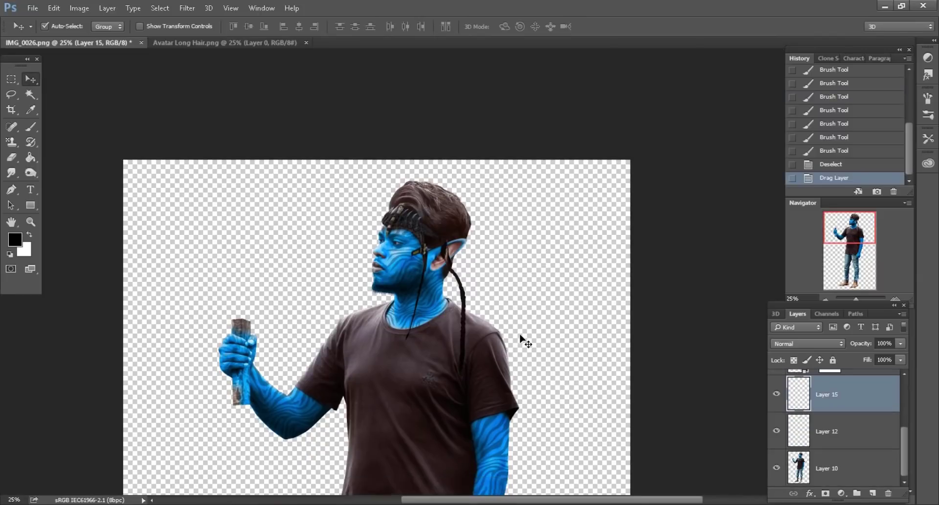
# Step: Convert the new long braid layer to a smart object
pyautogui.rightClick(871, 392)
pyautogui.click(668, 200)
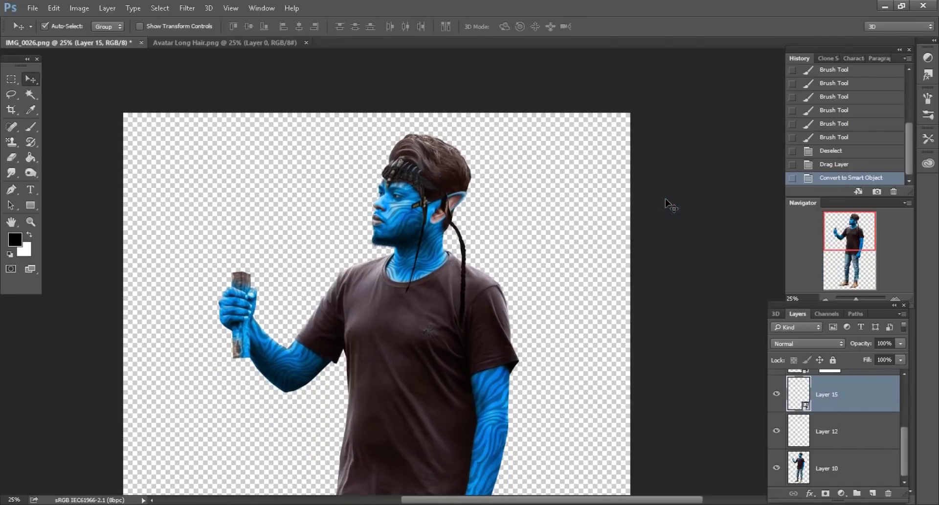
pyautogui.scroll(-3, 668, 200)
pyautogui.scroll(-1, 669, 201)
# Step: Free-transform the braid: rotate about 24°, enlarge to 262%, and move it down
pyautogui.click(53, 8)
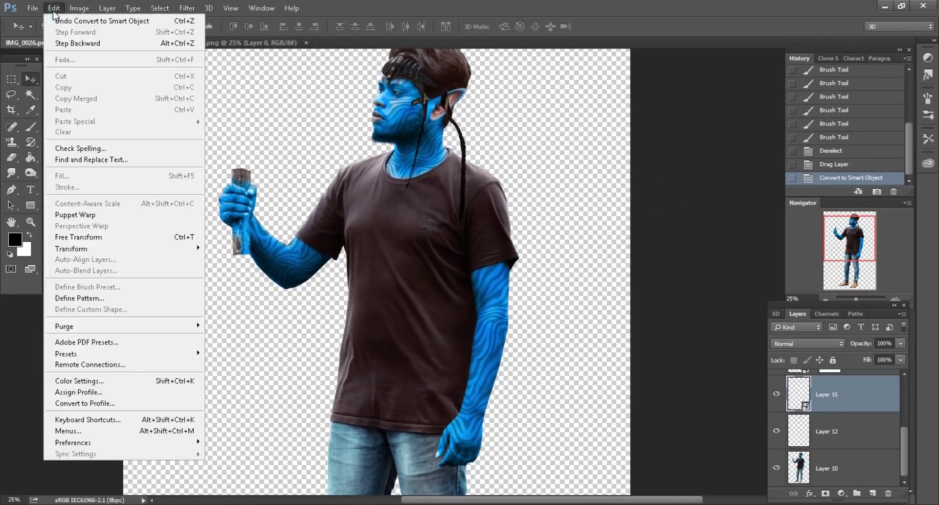
pyautogui.click(78, 236)
pyautogui.hotkey('ctrl', '-')
pyautogui.moveTo(518, 168); pyautogui.dragTo(545, 187)
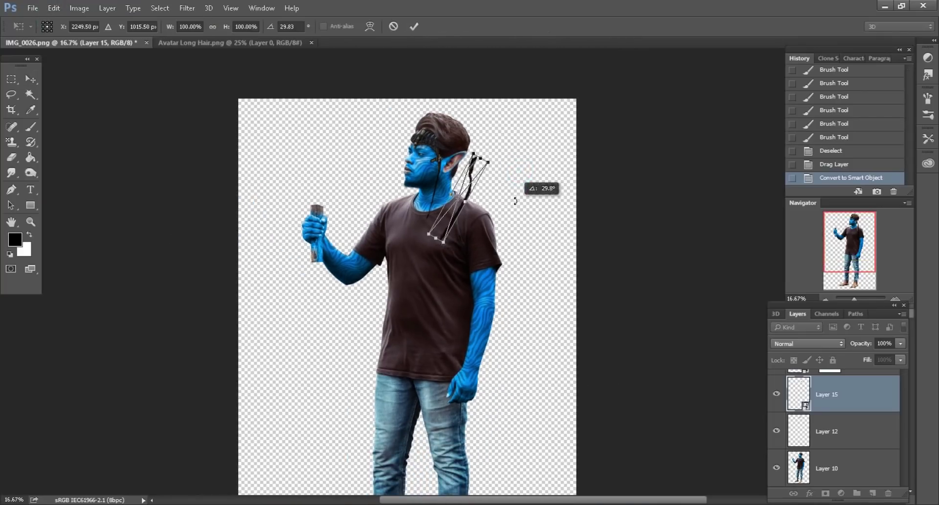
pyautogui.click(213, 26)
pyautogui.moveTo(227, 26); pyautogui.dragTo(322, 22)
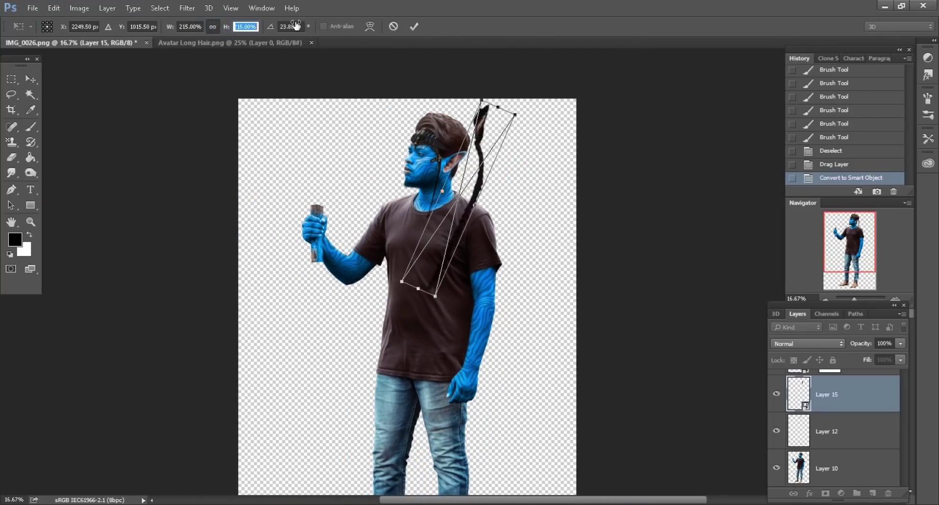
pyautogui.hotkey('ctrl', '+')
pyautogui.moveTo(489, 235); pyautogui.dragTo(447, 187)
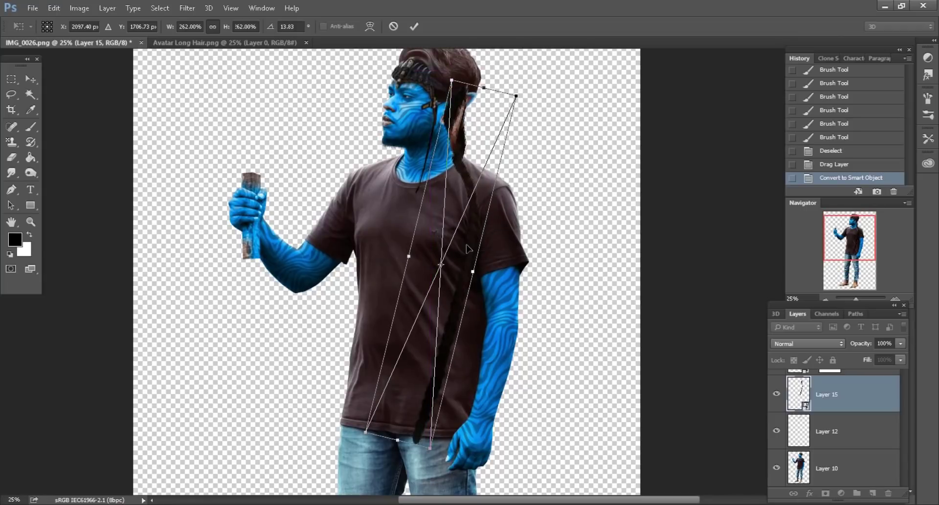
pyautogui.press('Return')
# Step: Warp the braid so it bends up to run behind the ear
pyautogui.scroll(5, 538, 247)
pyautogui.hotkey('ctrl', '+')
pyautogui.click(54, 8)
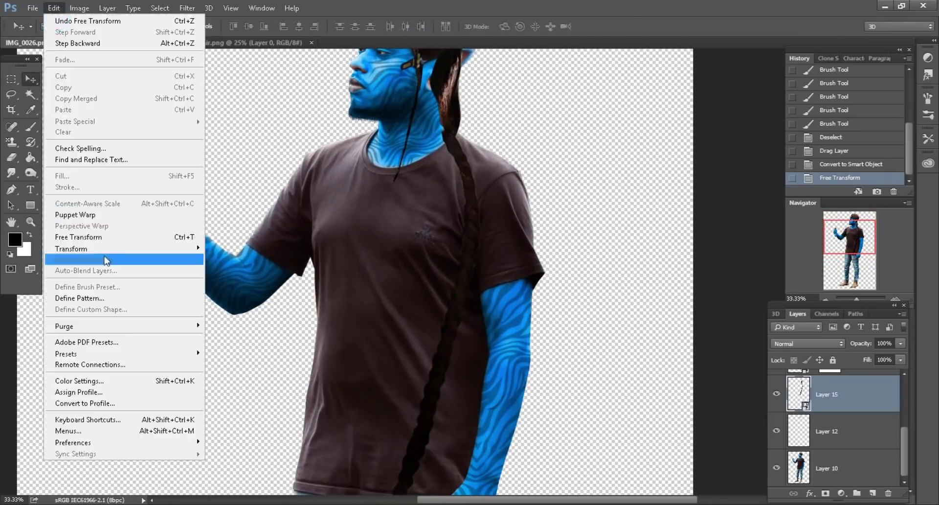
pyautogui.click(230, 321)
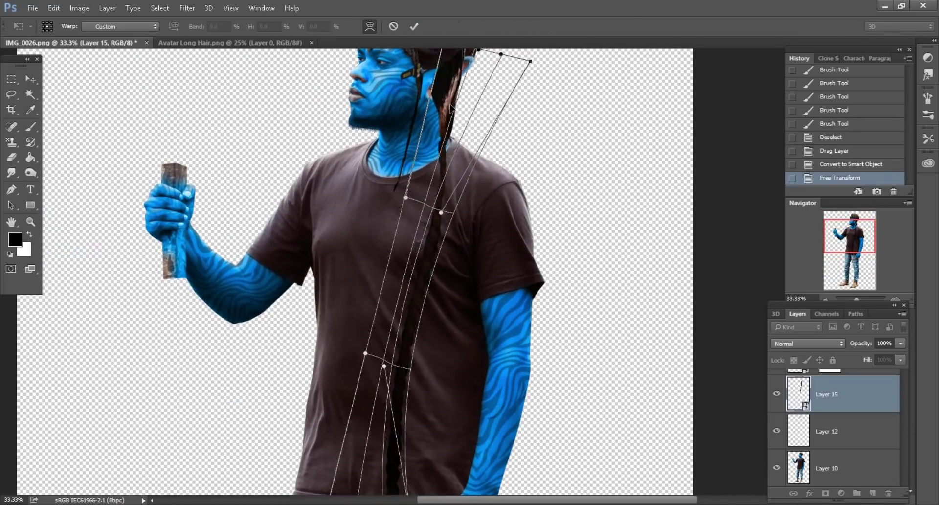
pyautogui.moveTo(452, 283); pyautogui.dragTo(453, 107)
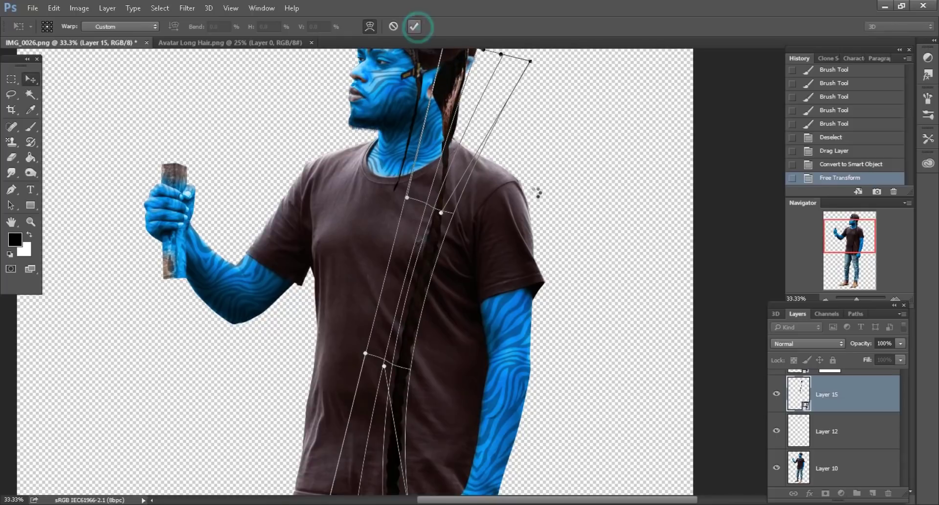
pyautogui.scroll(-2, 537, 199)
pyautogui.scroll(2, 529, 211)
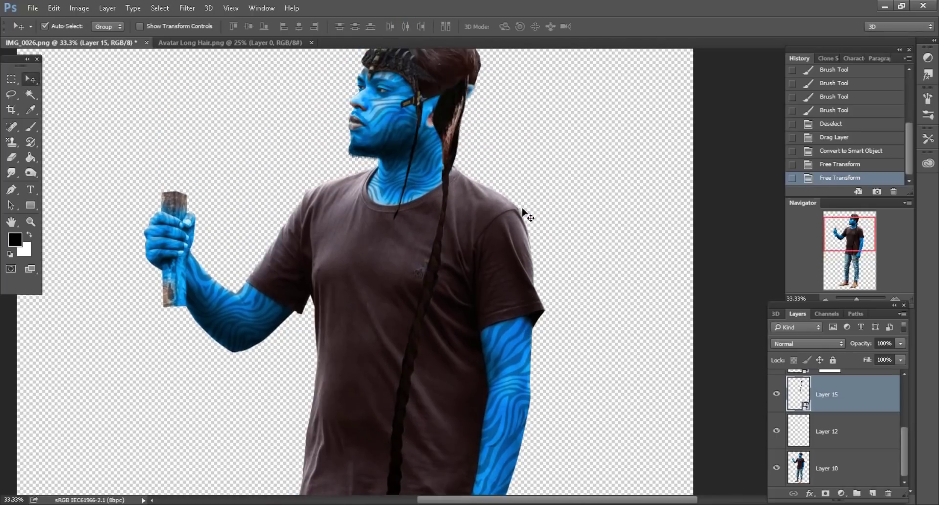
pyautogui.scroll(2, 523, 213)
pyautogui.hotkey('ctrl', '+')
# Step: Add a layer mask to Layer 15, lower its fill to 76%, and pick a smaller brush
pyautogui.click(825, 494)
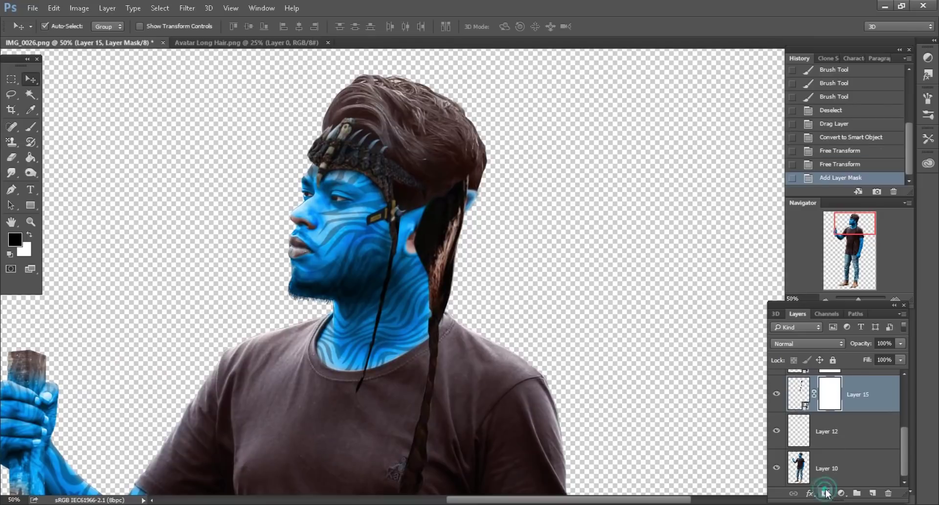
pyautogui.moveTo(867, 361); pyautogui.dragTo(854, 361)
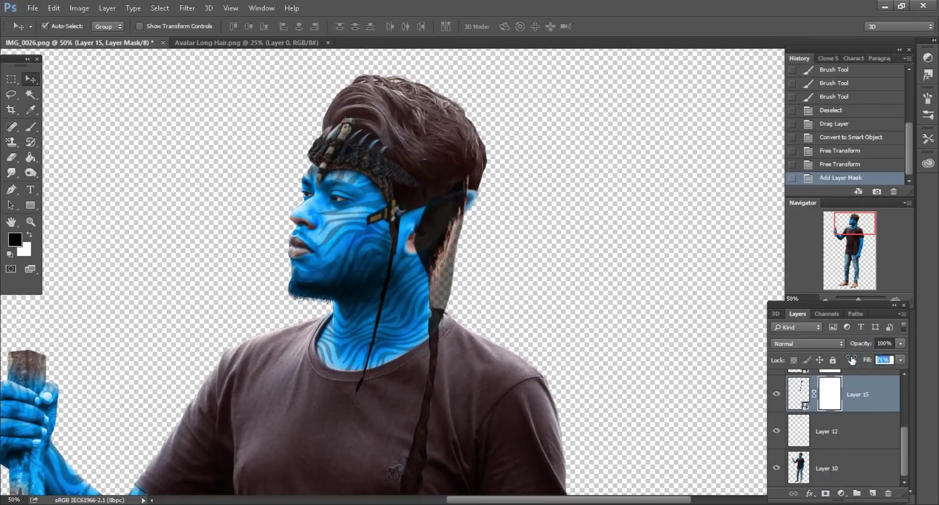
pyautogui.click(30, 126)
pyautogui.scroll(1, 457, 277)
pyautogui.hotkey('ctrl', '+')
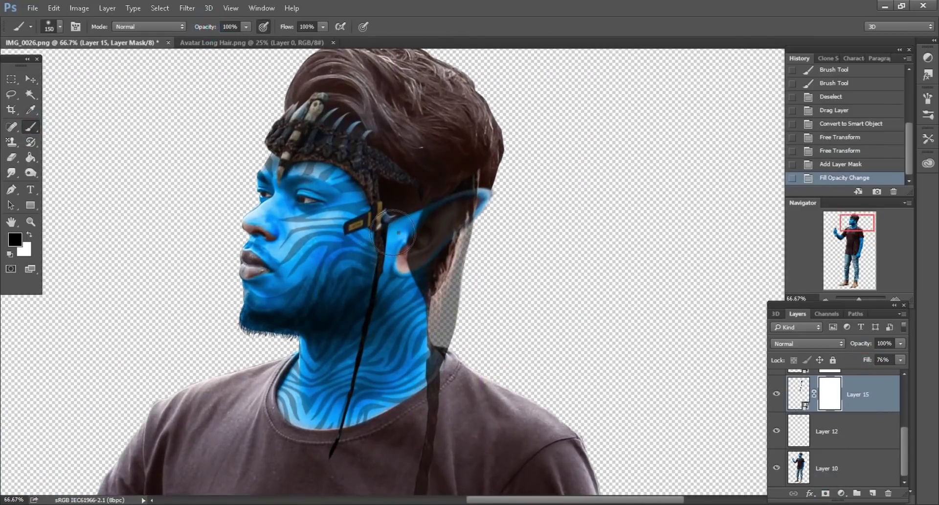
pyautogui.rightClick(394, 234)
pyautogui.doubleClick(453, 337)
pyautogui.hotkey('ctrl', '+')
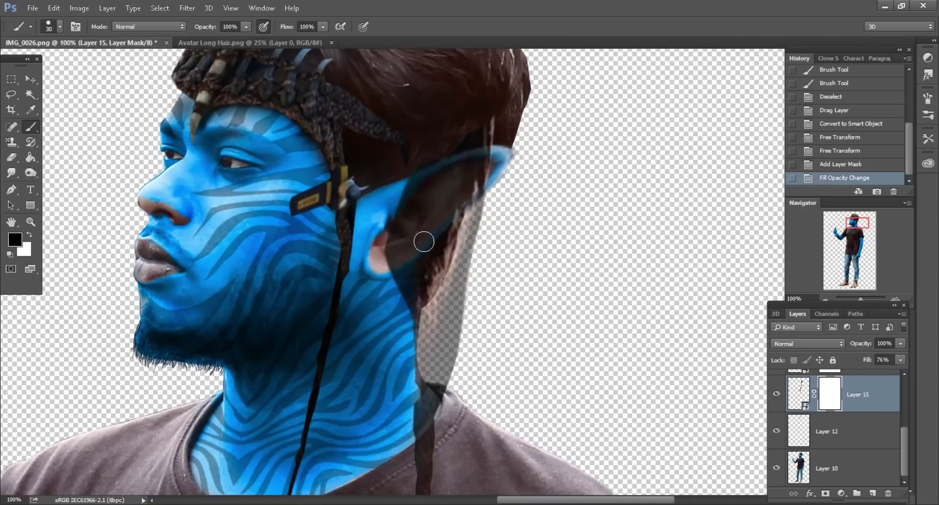
# Step: Paint black on the mask to hide the hair covering the pointed ear
pyautogui.moveTo(403, 255); pyautogui.dragTo(394, 268)
pyautogui.moveTo(454, 205)
pyautogui.mouseDown()
pyautogui.moveTo(484, 169)
pyautogui.moveTo(514, 163)
pyautogui.mouseUp()
pyautogui.press('[')
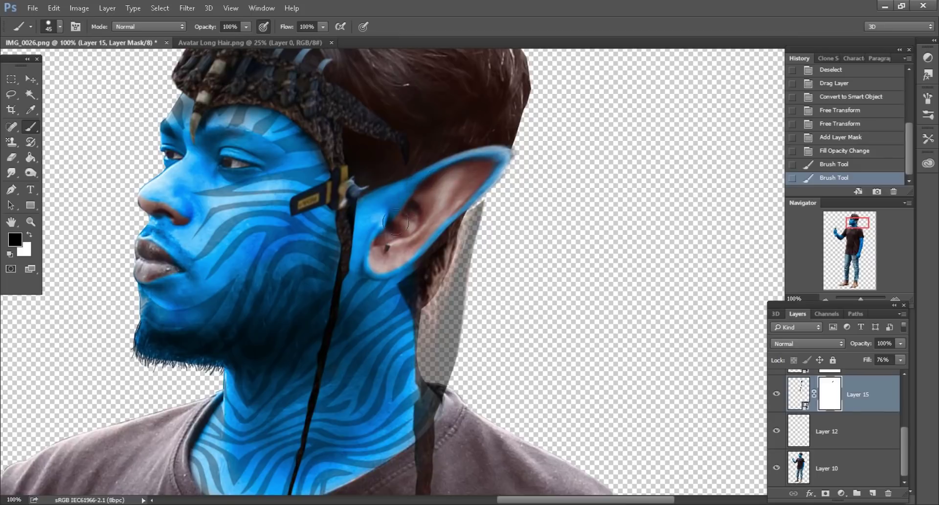
pyautogui.click(395, 223)
pyautogui.scroll(-1, 431, 247)
pyautogui.hotkey('ctrl', '+')
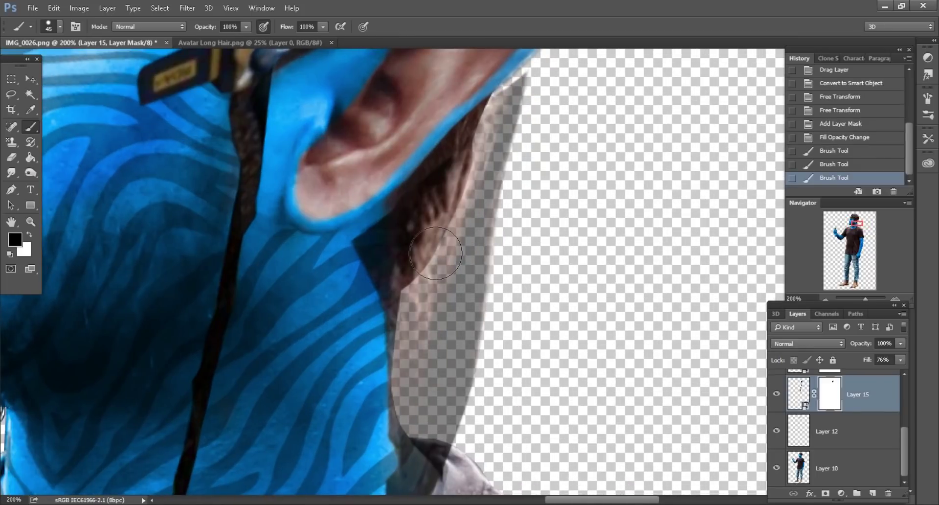
pyautogui.scroll(2, 435, 254)
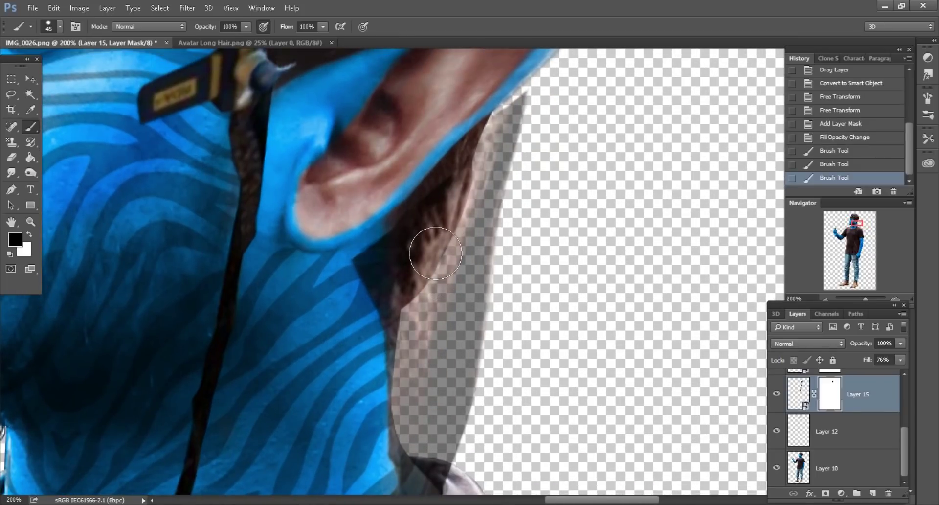
pyautogui.scroll(-2, 435, 253)
pyautogui.scroll(2, 412, 225)
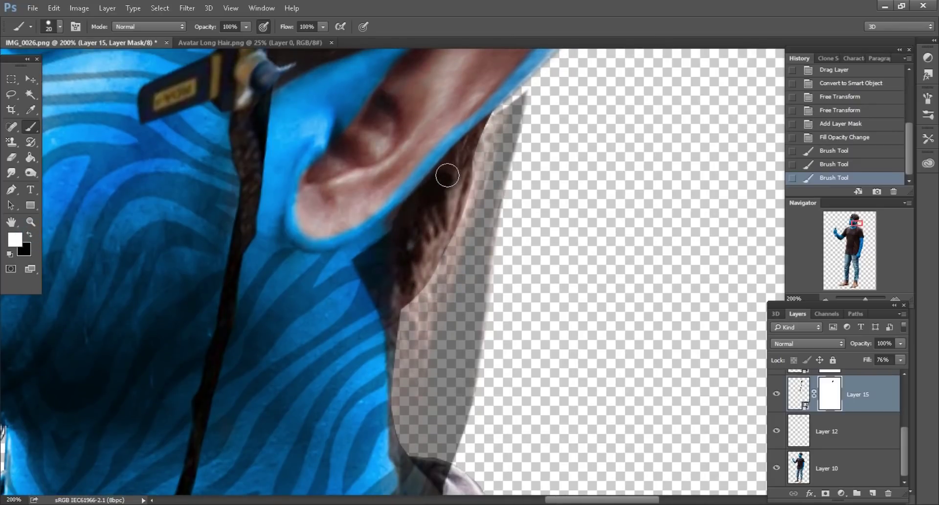
# Step: Refine the mask along the ear's rim with a size-8 brush and touch up below it
pyautogui.moveTo(474, 143); pyautogui.dragTo(504, 129)
pyautogui.scroll(2, 504, 129)
pyautogui.press('[')
pyautogui.press('[')
pyautogui.press('[')
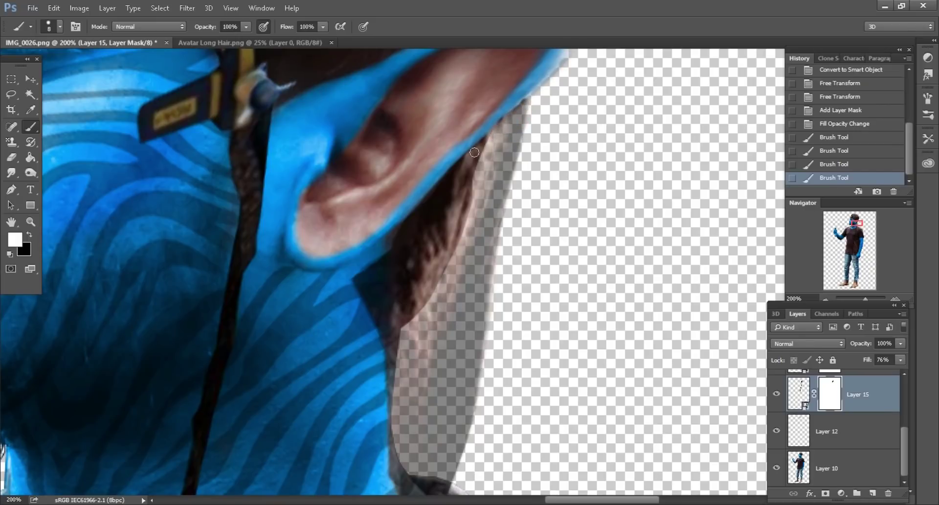
pyautogui.moveTo(474, 153); pyautogui.dragTo(460, 176)
pyautogui.scroll(-3, 294, 220)
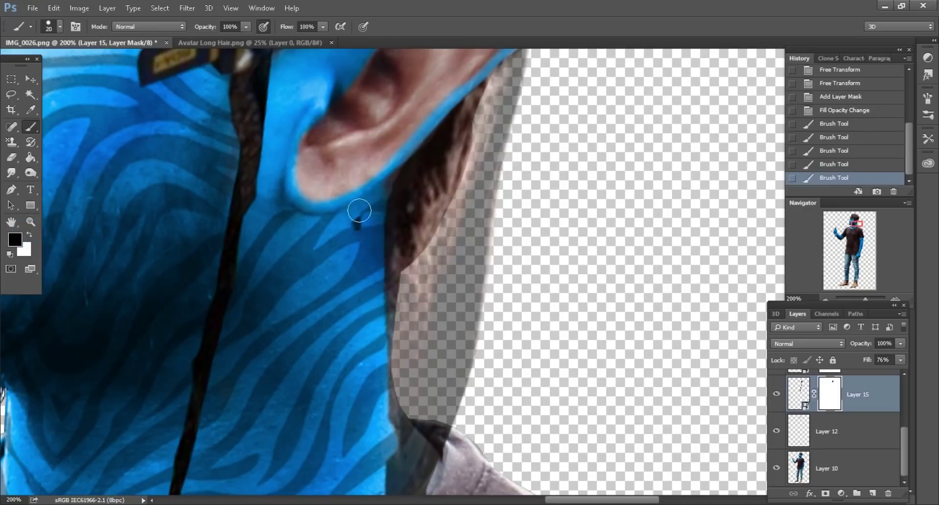
pyautogui.click(377, 166)
pyautogui.hotkey('ctrl', '-')
pyautogui.hotkey('ctrl', '-')
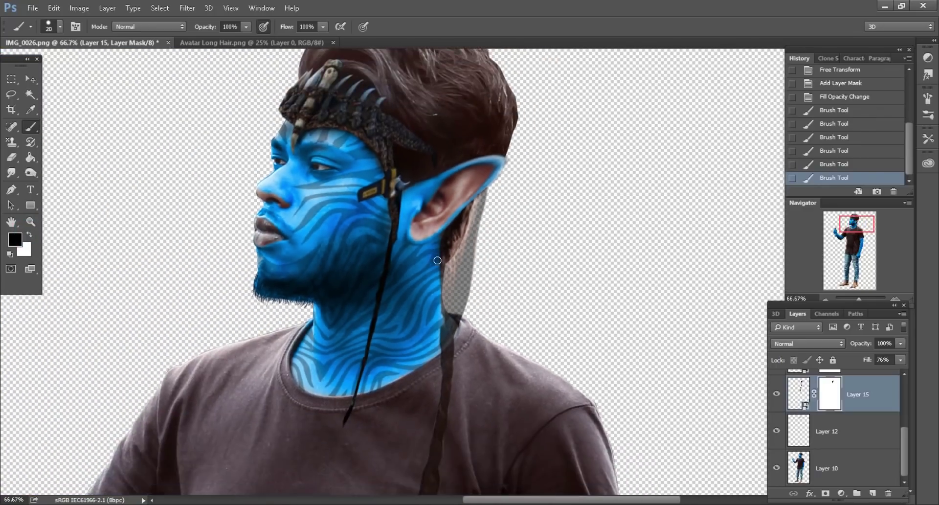
# Step: Restore Layer 15's fill to 100% and touch up the mask near the neck
pyautogui.moveTo(867, 360); pyautogui.dragTo(886, 359)
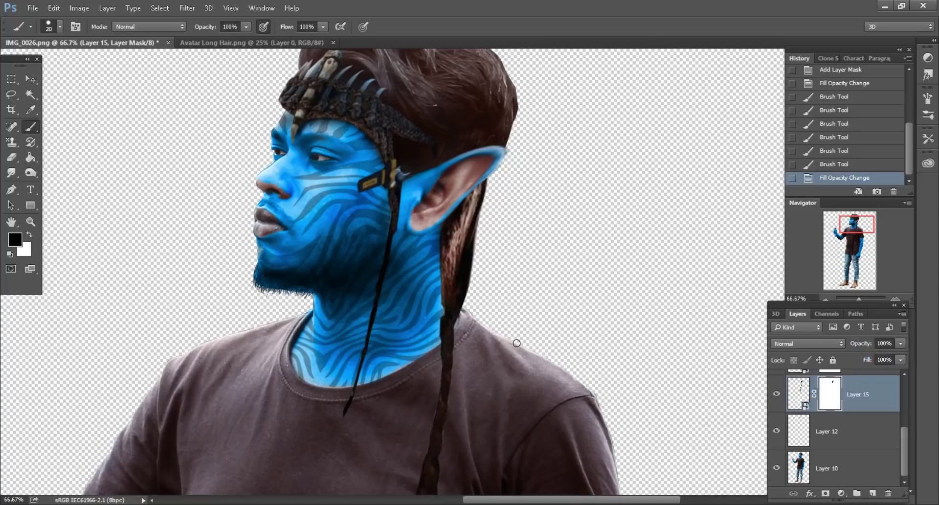
pyautogui.hotkey('ctrl', '+')
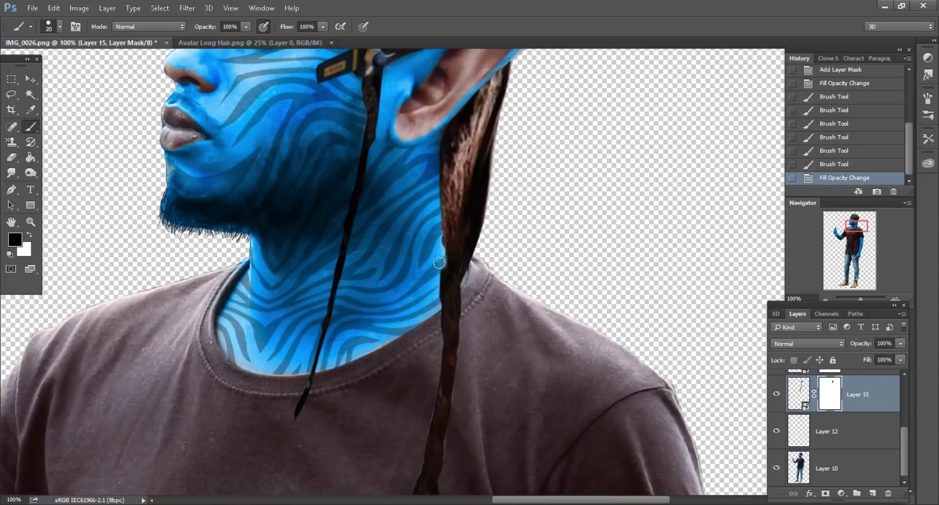
pyautogui.click(436, 302)
pyautogui.hotkey('ctrl', '-')
pyautogui.hotkey('ctrl', '-')
pyautogui.hotkey('ctrl', '-')
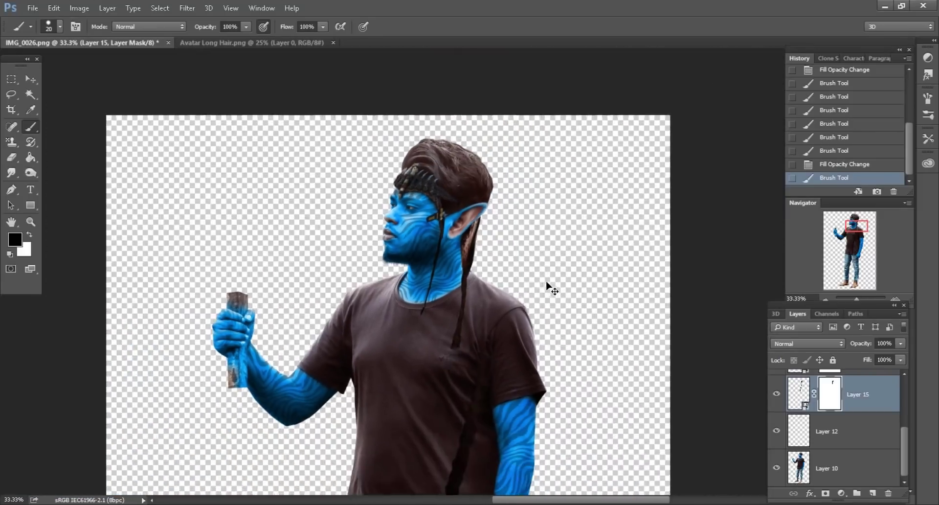
pyautogui.hotkey('ctrl', '-')
pyautogui.hotkey('ctrl', '-')
pyautogui.hotkey('ctrl', '-')
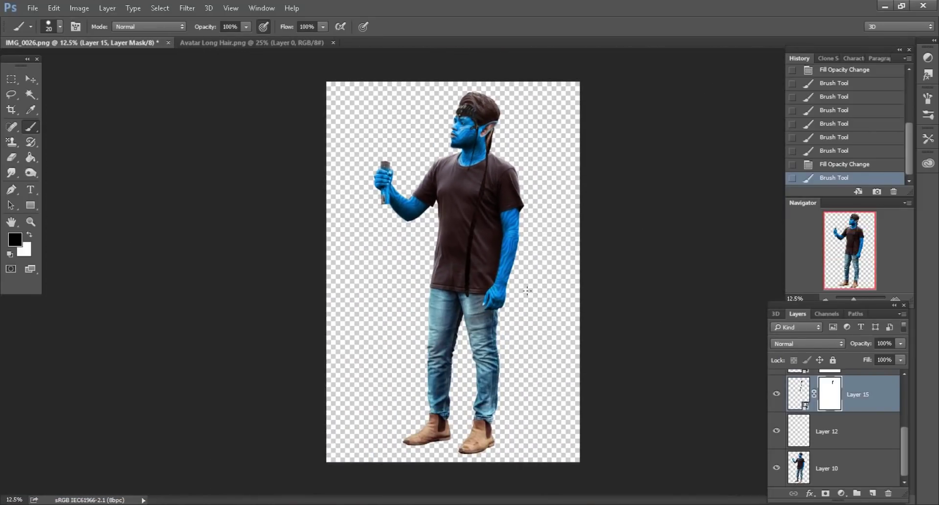
# Step: Switch to the Avatar Long Hair.png document
pyautogui.hotkey('ctrl', '+')
pyautogui.hotkey('ctrl', '+')
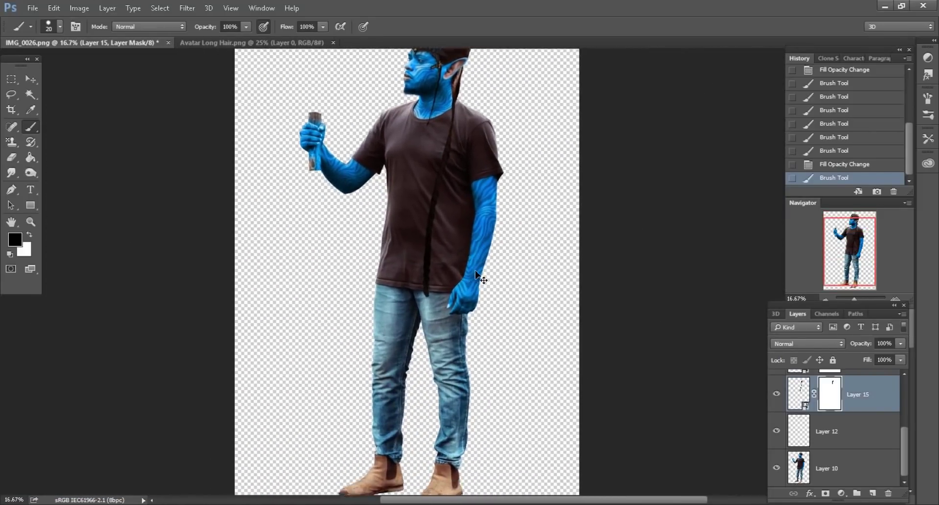
pyautogui.hotkey('ctrl', '+')
pyautogui.scroll(-2, 436, 284)
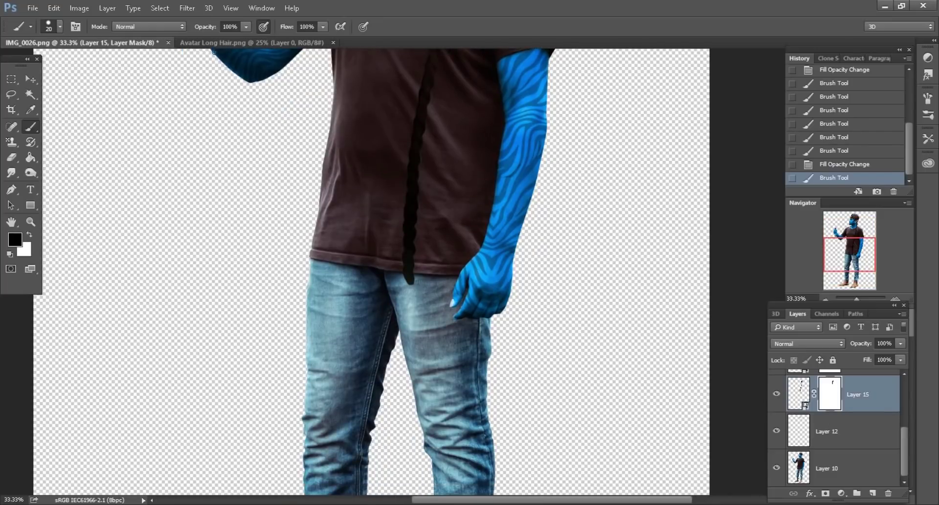
pyautogui.click(223, 43)
# Step: Drag the braid strand into the main photo and convert Layer 16 to a smart object
pyautogui.click(37, 81)
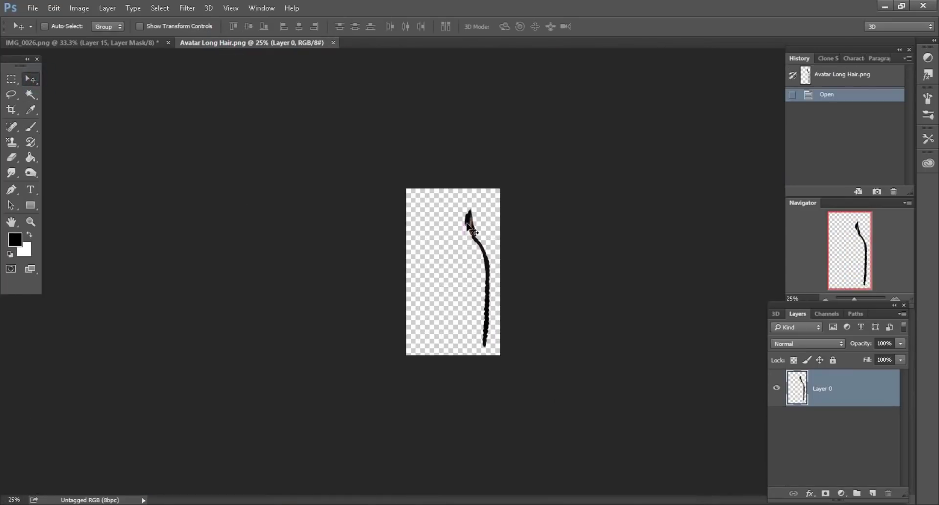
pyautogui.moveTo(468, 223); pyautogui.dragTo(208, 82)
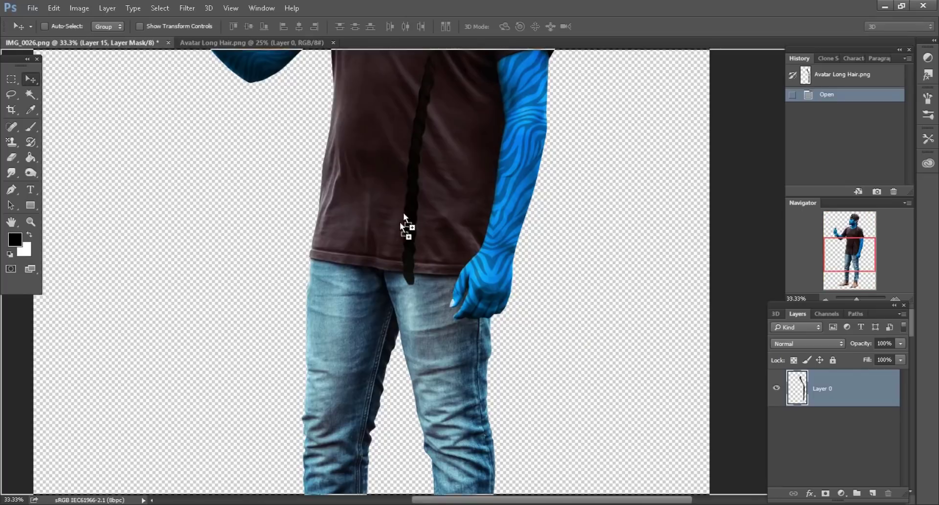
pyautogui.moveTo(155, 46); pyautogui.dragTo(434, 280)
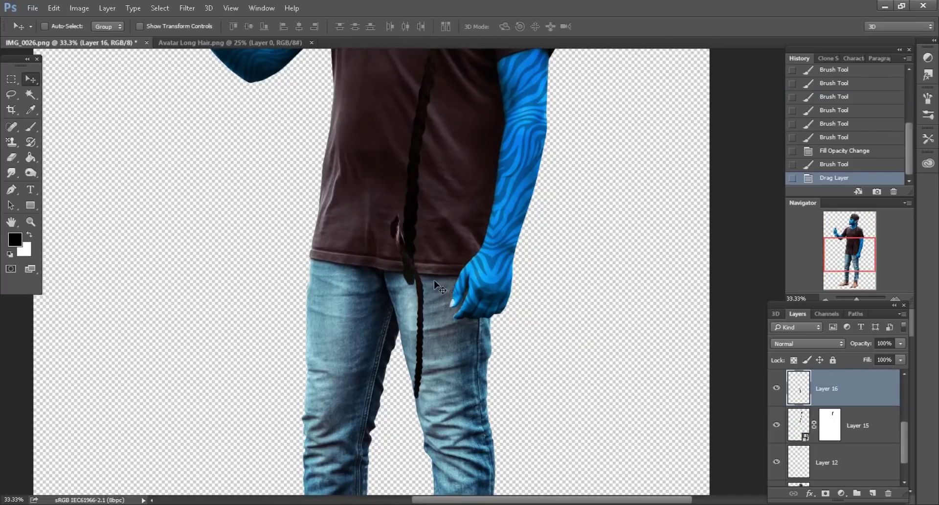
pyautogui.scroll(-3, 434, 281)
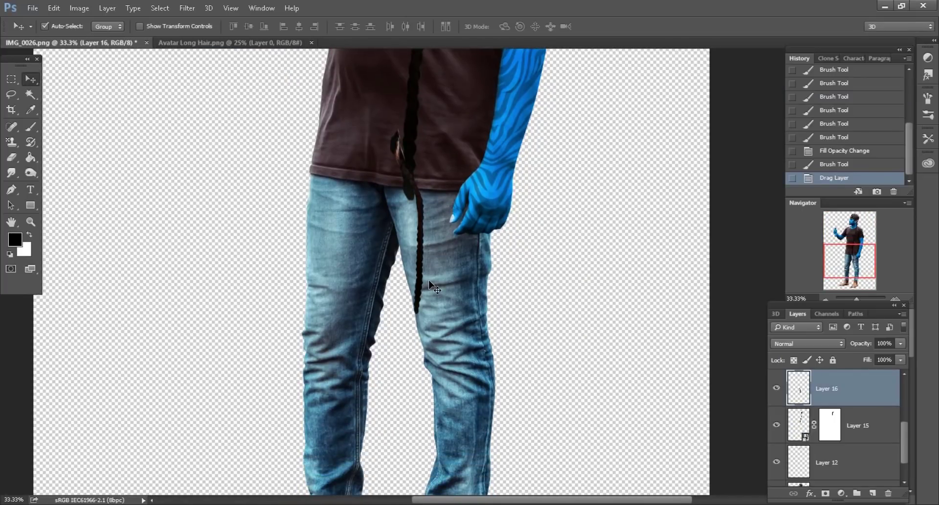
pyautogui.scroll(-1, 433, 286)
pyautogui.scroll(-1, 431, 282)
pyautogui.scroll(-1, 477, 274)
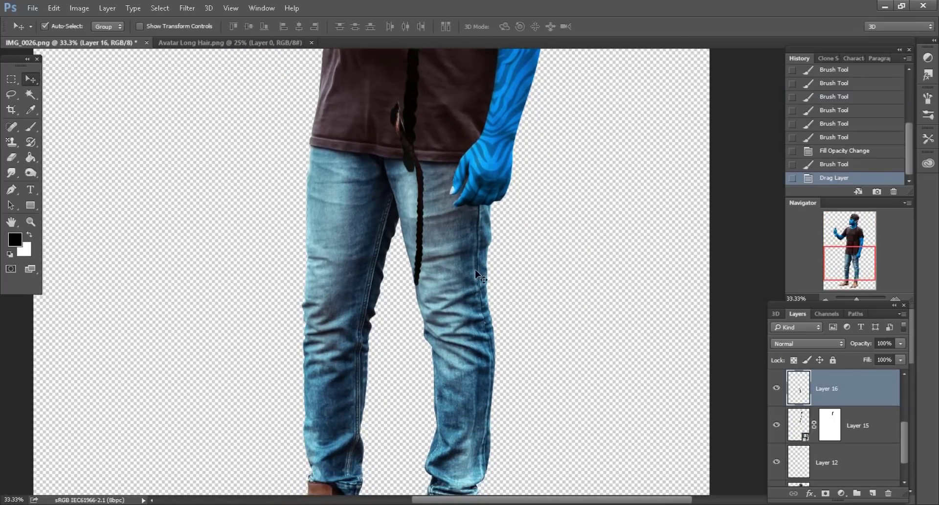
pyautogui.rightClick(843, 399)
pyautogui.click(675, 198)
# Step: Rotate the braid about 13 degrees with Free Transform
pyautogui.scroll(2, 465, 230)
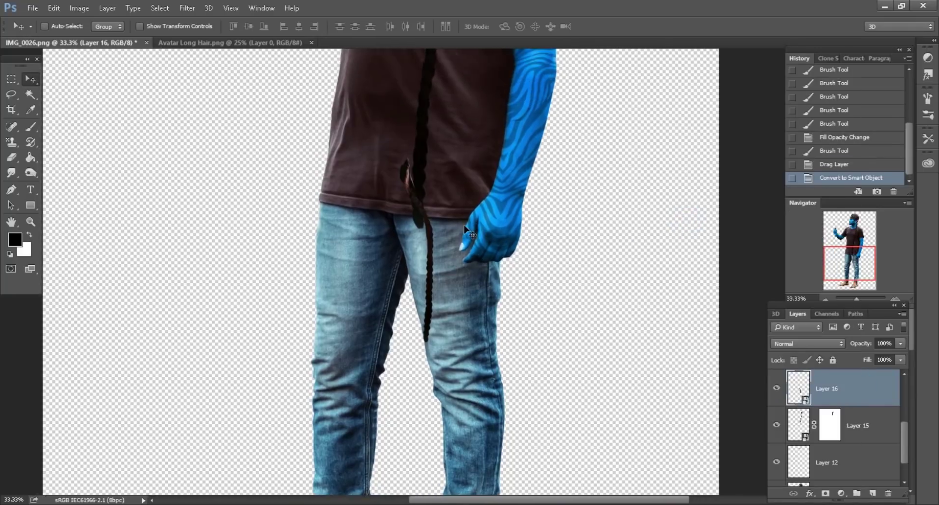
pyautogui.scroll(1, 467, 230)
pyautogui.scroll(1, 467, 230)
pyautogui.click(54, 8)
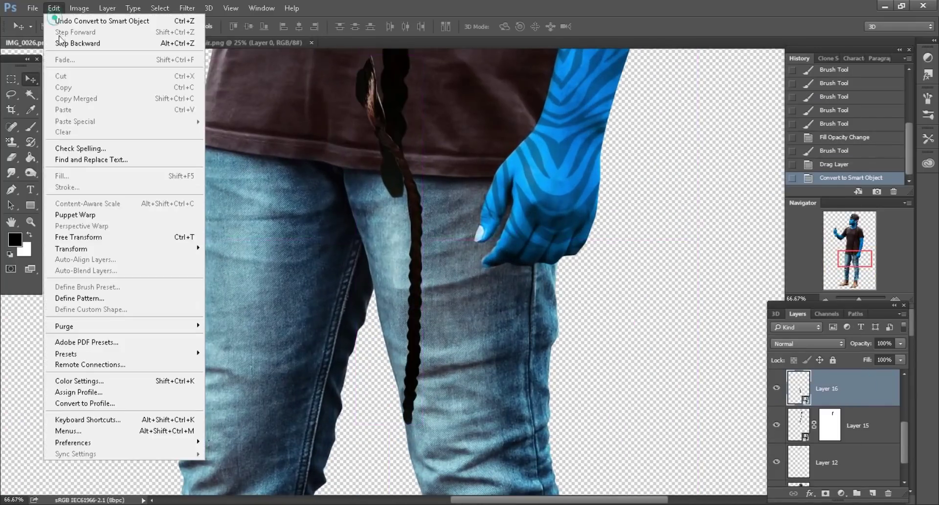
pyautogui.click(78, 239)
pyautogui.moveTo(497, 194); pyautogui.dragTo(506, 220)
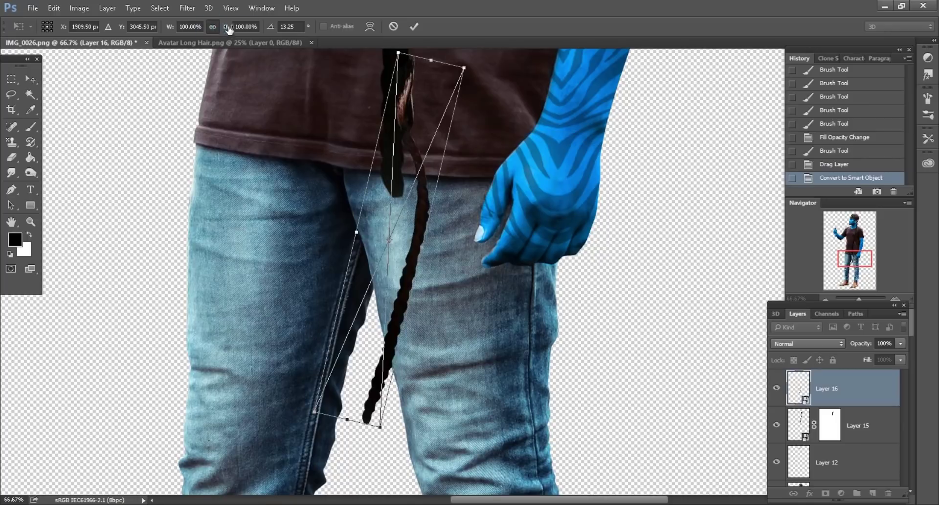
pyautogui.press('Return')
# Step: Move the braid down over the shirt and warp it to hang straight
pyautogui.press('v')
pyautogui.moveTo(591, 262)
pyautogui.mouseDown()
pyautogui.moveTo(551, 235)
pyautogui.moveTo(494, 235)
pyautogui.mouseUp()
pyautogui.hotkey('ctrl', 't')
pyautogui.moveTo(342, 245); pyautogui.dragTo(377, 138)
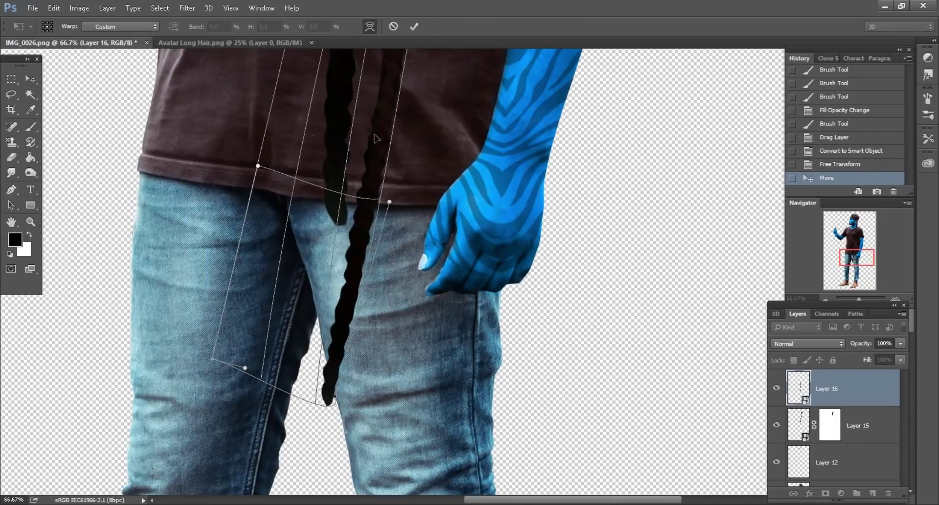
pyautogui.click(414, 26)
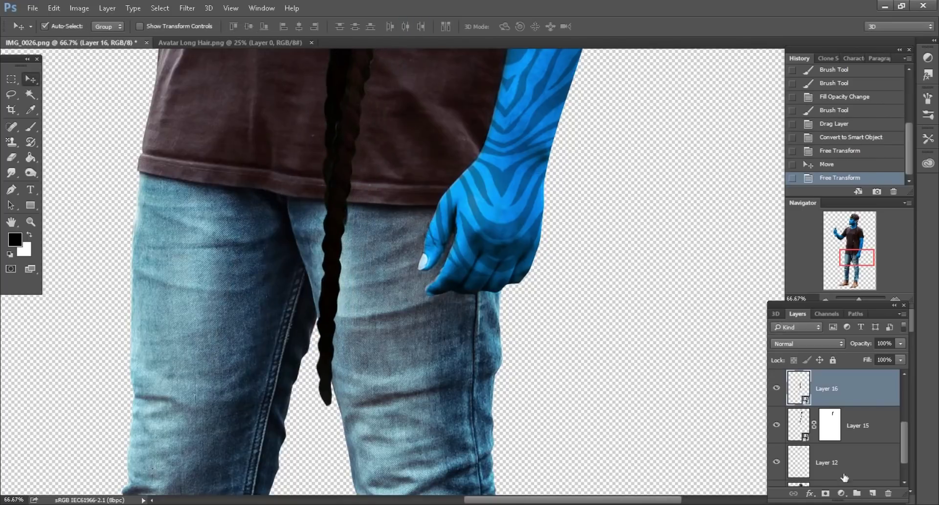
# Step: Add a layer mask to Layer 16 and paint away the braid's top with a size-150 brush
pyautogui.click(827, 493)
pyautogui.press('b')
pyautogui.scroll(2, 398, 143)
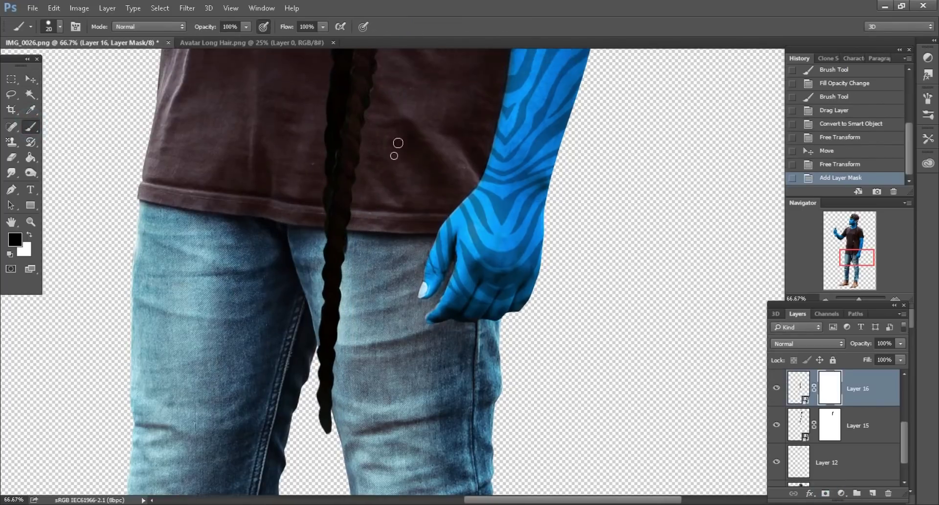
pyautogui.press(']')
pyautogui.press(']')
pyautogui.press(']')
pyautogui.scroll(2, 388, 141)
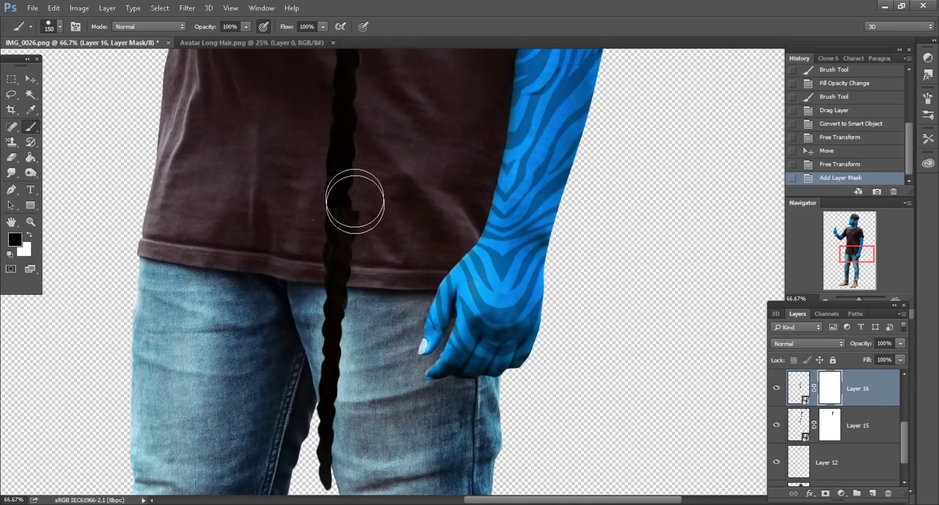
pyautogui.scroll(2, 355, 201)
pyautogui.moveTo(419, 199); pyautogui.dragTo(394, 163)
pyautogui.hotkey('ctrl', '-')
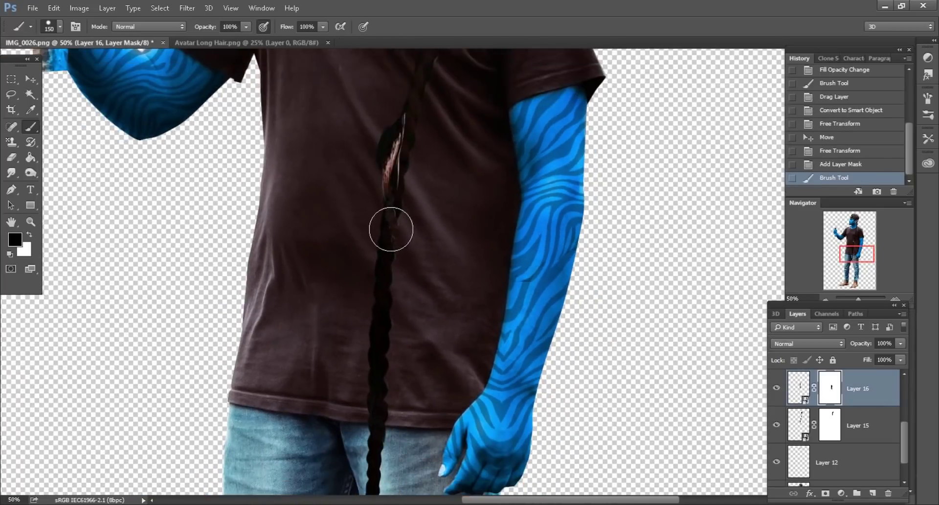
pyautogui.click(380, 155)
pyautogui.scroll(-3, 455, 237)
# Step: Blend the braid into the shirt hem with a soft round brush, then review the figure
pyautogui.hotkey('ctrl', '+')
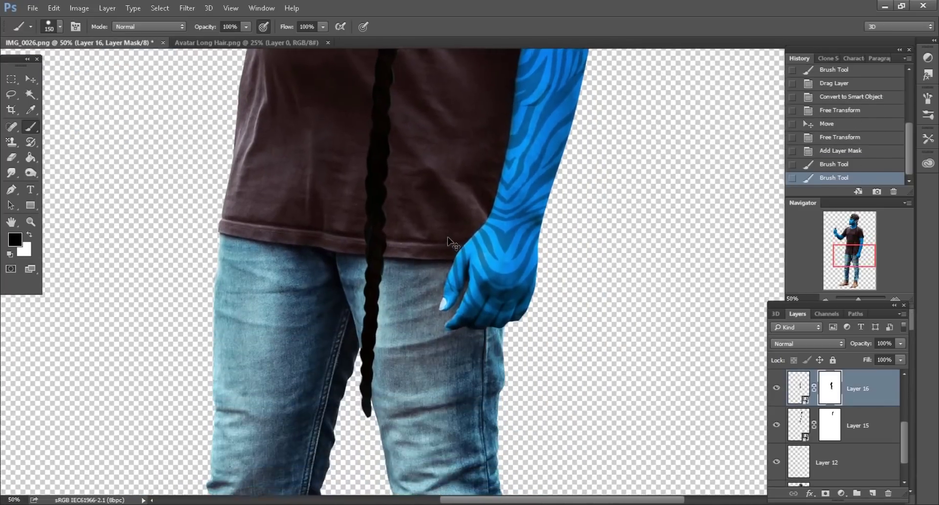
pyautogui.hotkey('ctrl', '+')
pyautogui.rightClick(390, 217)
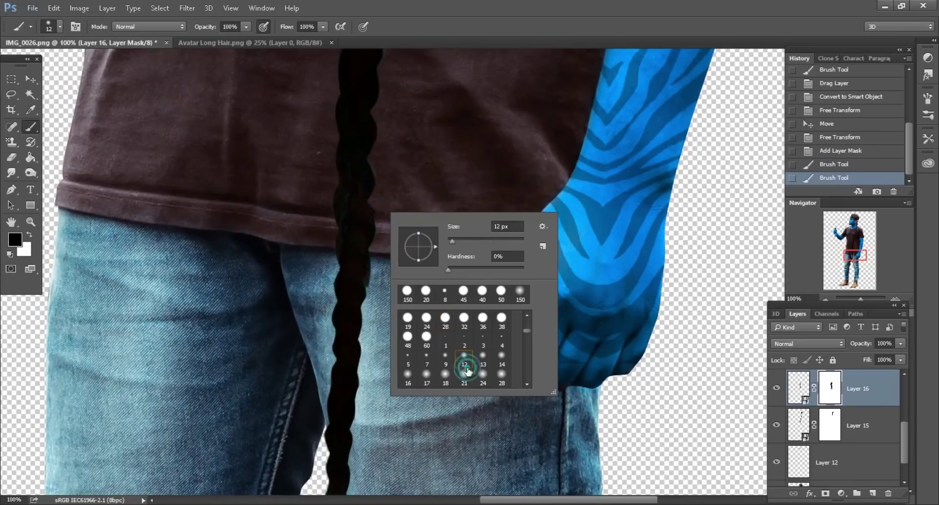
pyautogui.doubleClick(466, 368)
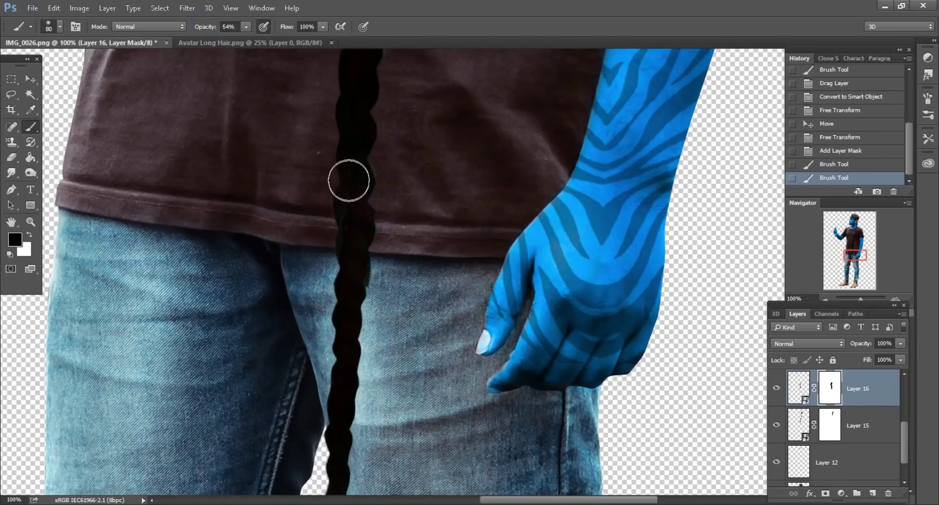
pyautogui.press(']')
pyautogui.moveTo(349, 181); pyautogui.dragTo(329, 229)
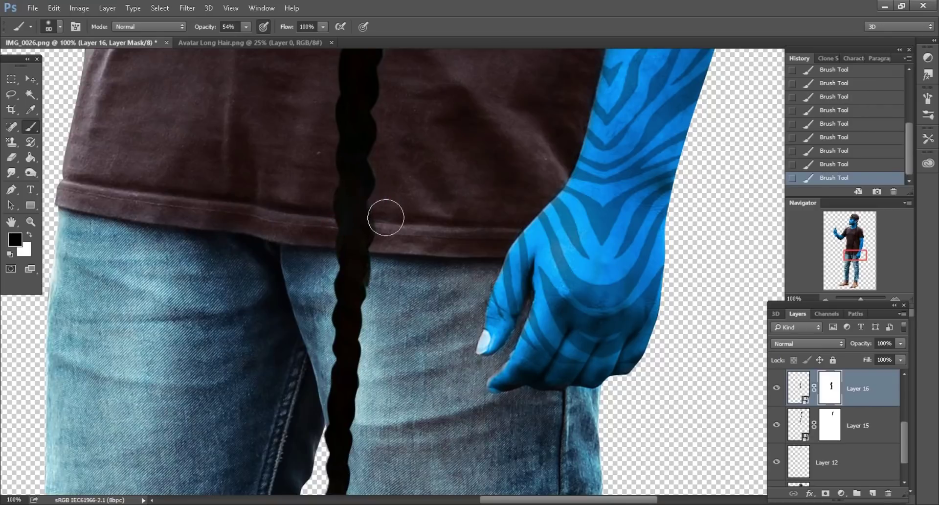
pyautogui.hotkey('ctrl', '-')
pyautogui.hotkey('ctrl', '-')
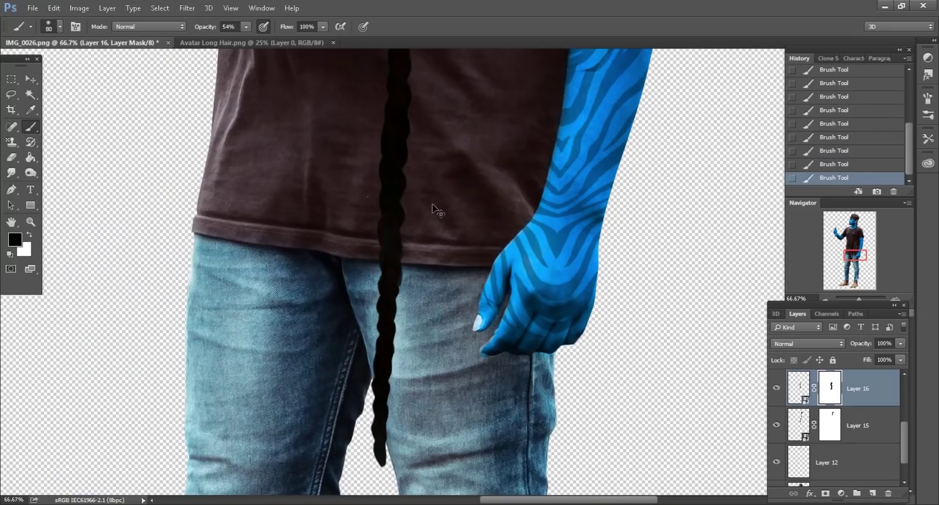
pyautogui.hotkey('ctrl', '-')
pyautogui.hotkey('ctrl', '-')
pyautogui.hotkey('ctrl', '-')
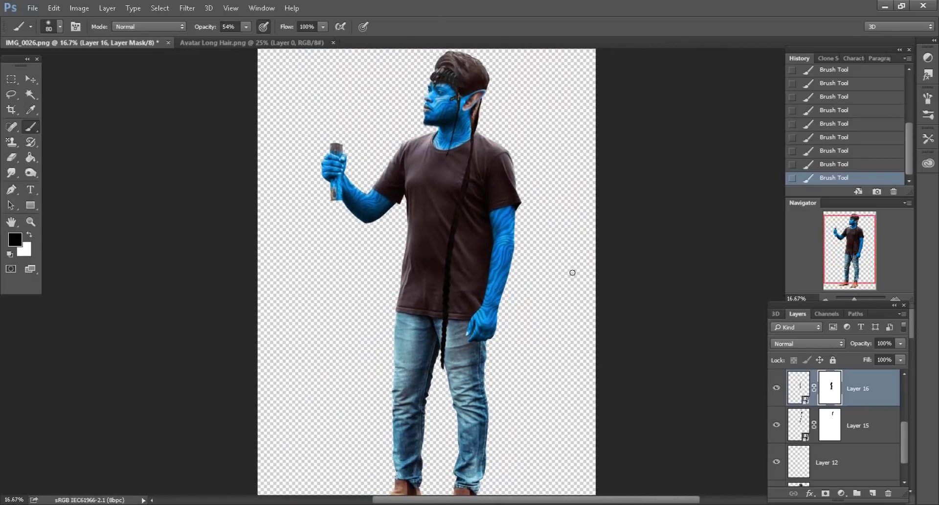
pyautogui.hotkey('ctrl', '+')
pyautogui.hotkey('ctrl', '+')
pyautogui.hotkey('ctrl', '+')
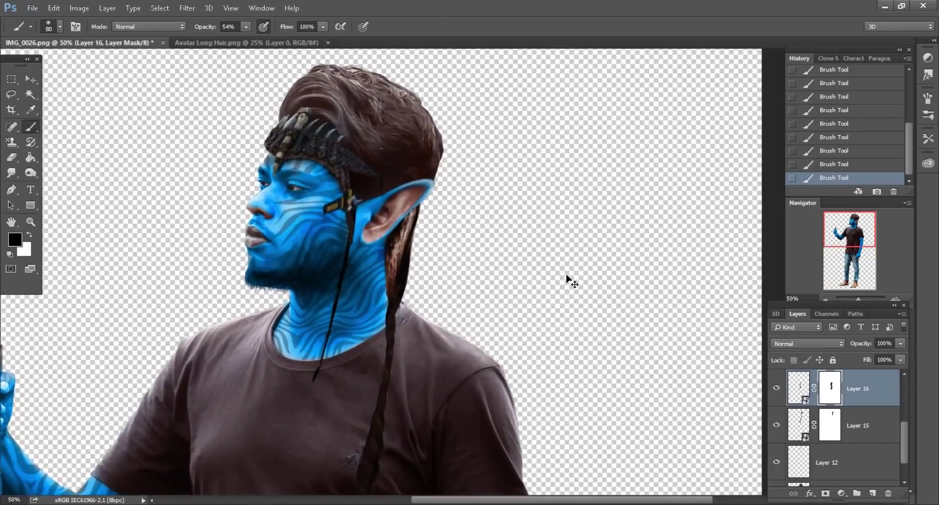
pyautogui.hotkey('ctrl', '+')
# Step: Rasterize Layer 15 and apply its layer mask
pyautogui.click(796, 426)
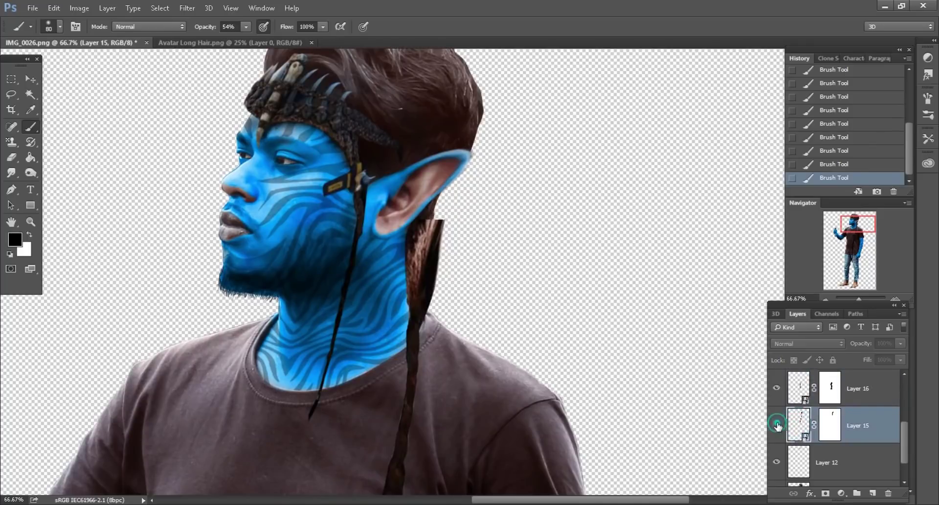
pyautogui.click(618, 333)
pyautogui.press('Return')
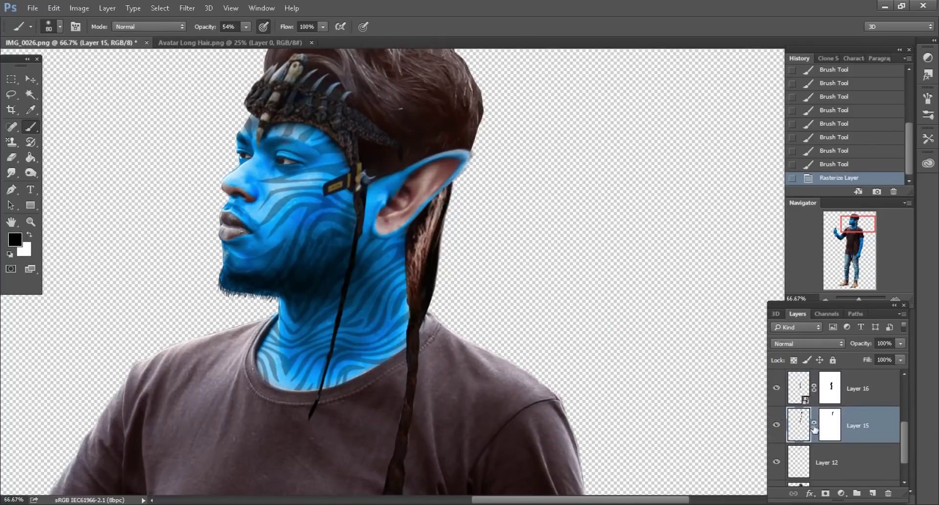
pyautogui.rightClick(815, 427)
pyautogui.click(819, 342)
# Step: Create a new layer and darken the hair behind the ear at 39% brush opacity
pyautogui.click(873, 493)
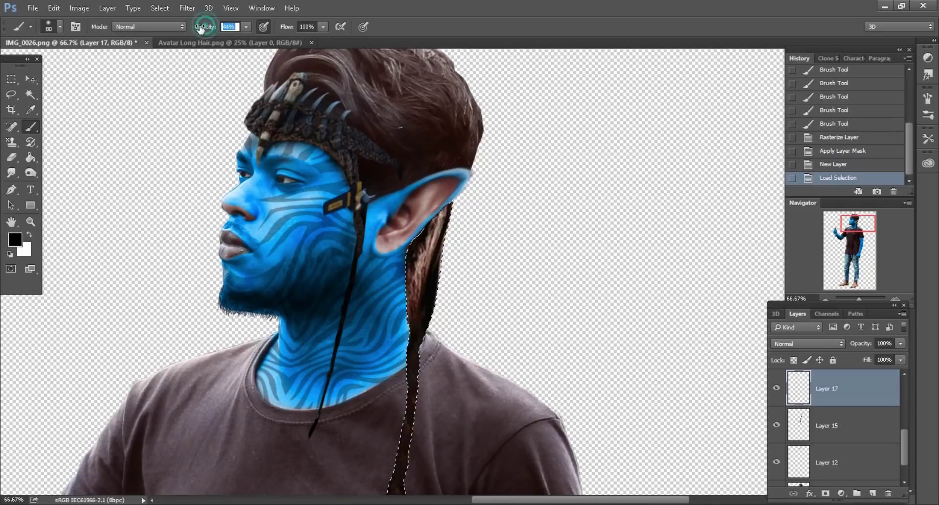
pyautogui.moveTo(201, 29); pyautogui.dragTo(197, 28)
pyautogui.hotkey('ctrl', '+')
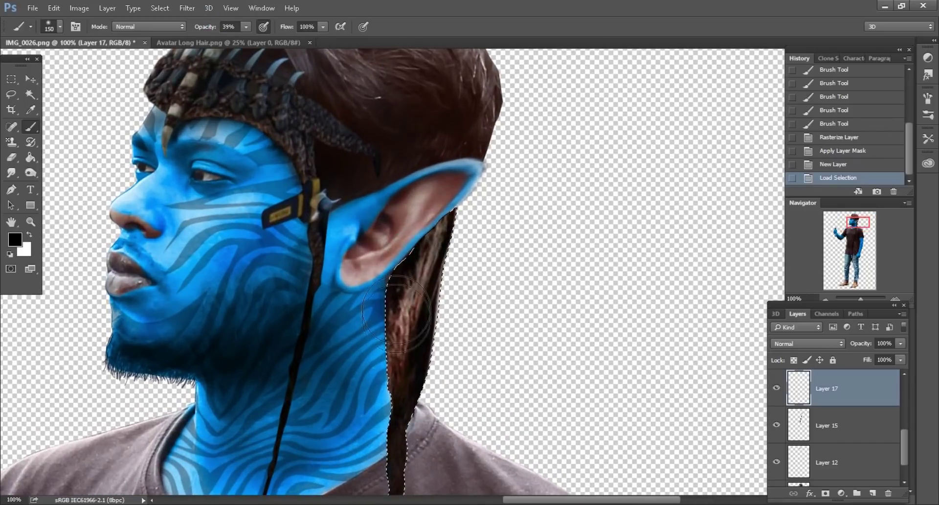
pyautogui.moveTo(396, 313)
pyautogui.mouseDown()
pyautogui.moveTo(389, 341)
pyautogui.moveTo(388, 273)
pyautogui.moveTo(391, 310)
pyautogui.mouseUp()
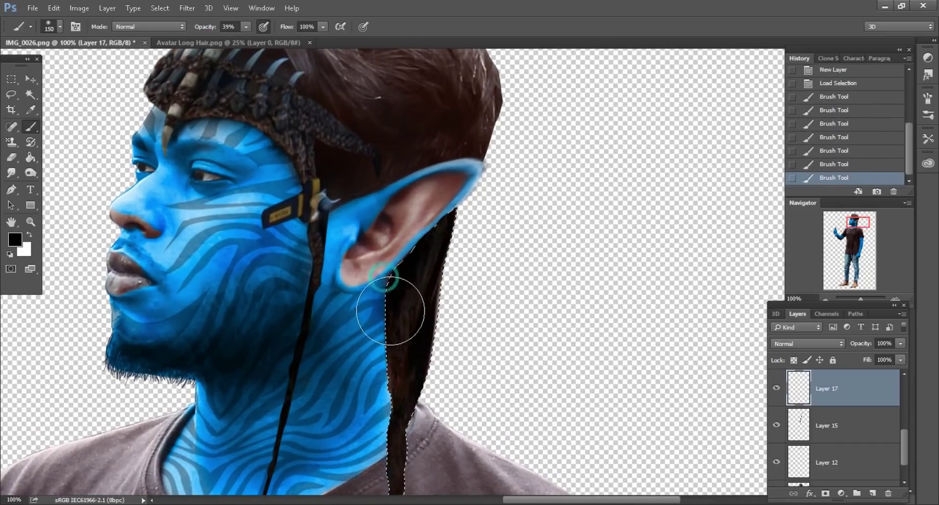
# Step: Close the Avatar Long Hair.png document
pyautogui.click(9, 98)
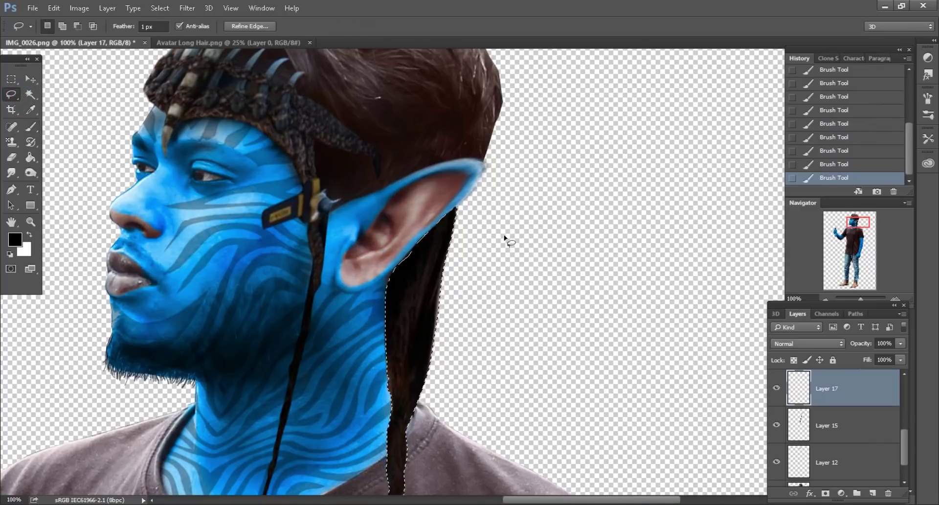
pyautogui.click(218, 43)
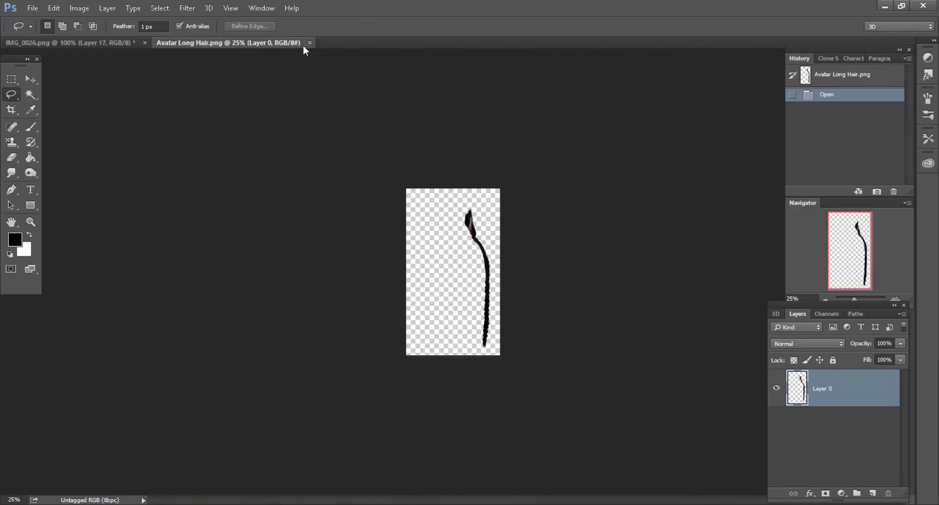
pyautogui.click(311, 44)
pyautogui.scroll(-5, 620, 253)
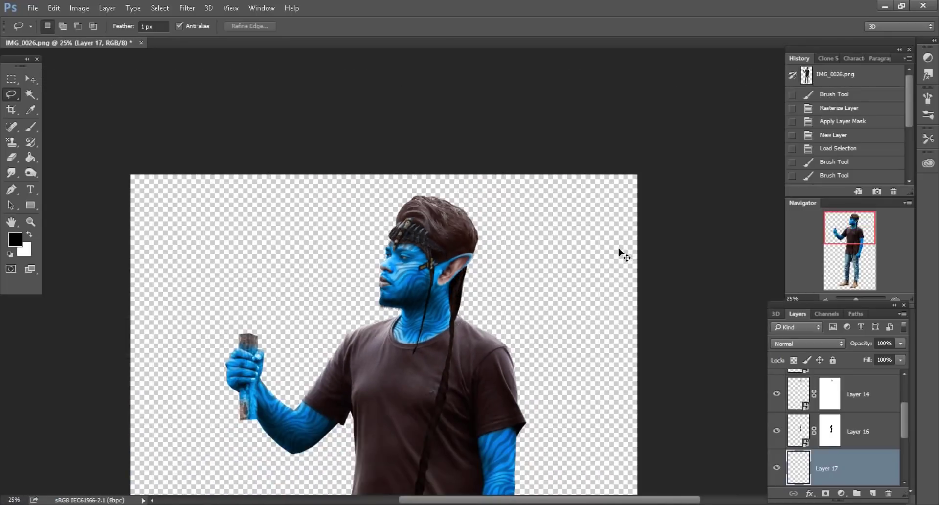
pyautogui.scroll(-1, 621, 254)
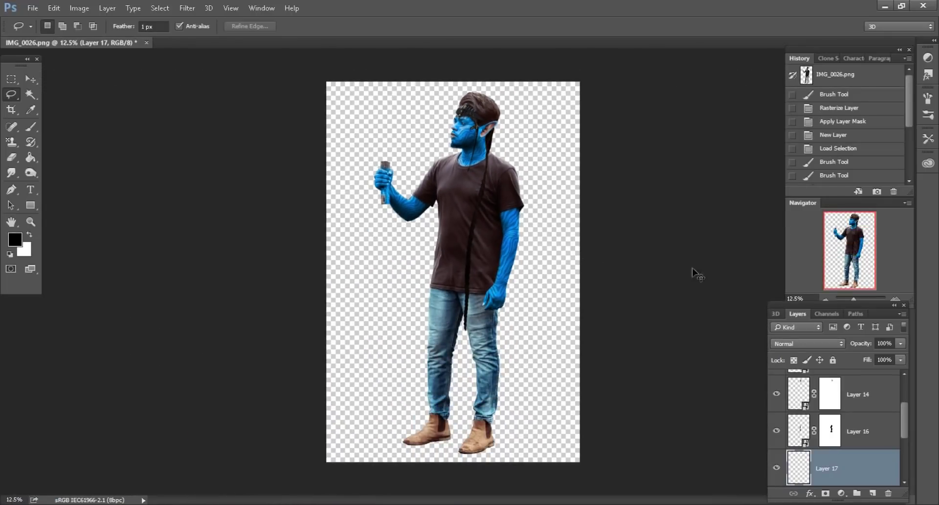
pyautogui.scroll(2, 693, 269)
pyautogui.scroll(1, 566, 233)
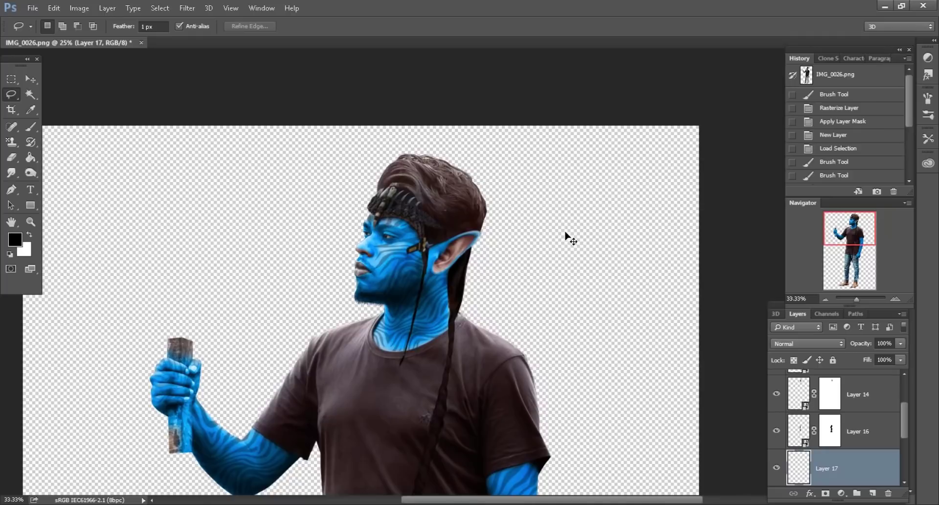
pyautogui.scroll(1, 566, 235)
pyautogui.scroll(-3, 858, 453)
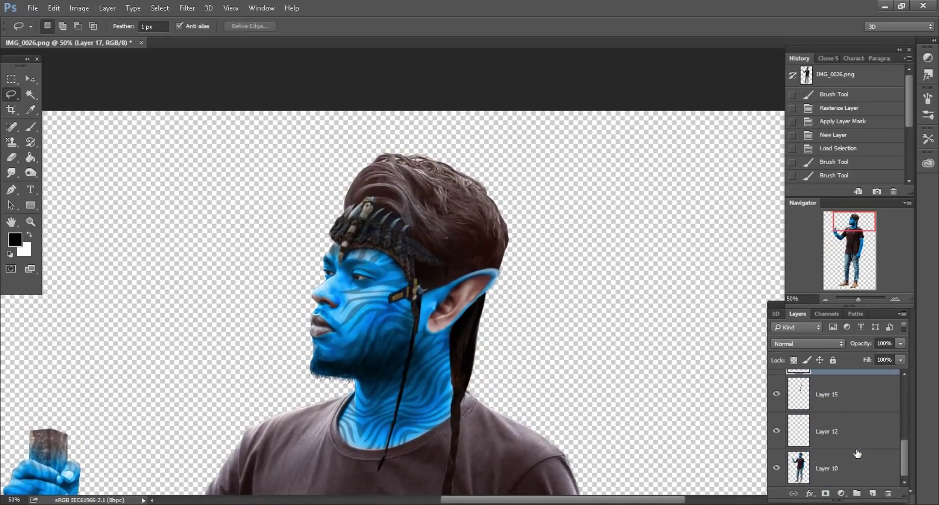
# Step: Add an Overlay-mode layer above Layer 10 and load the figure's outline as a selection
pyautogui.click(857, 454)
pyautogui.click(873, 493)
pyautogui.click(819, 343)
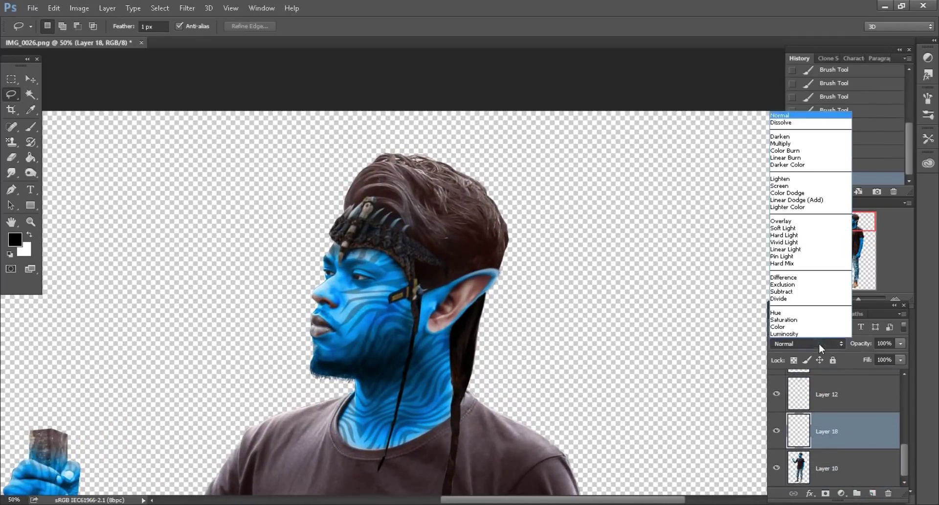
pyautogui.click(788, 222)
pyautogui.keyDown('ctrl'); pyautogui.click(799, 468); pyautogui.keyUp('ctrl')
pyautogui.scroll(1, 436, 367)
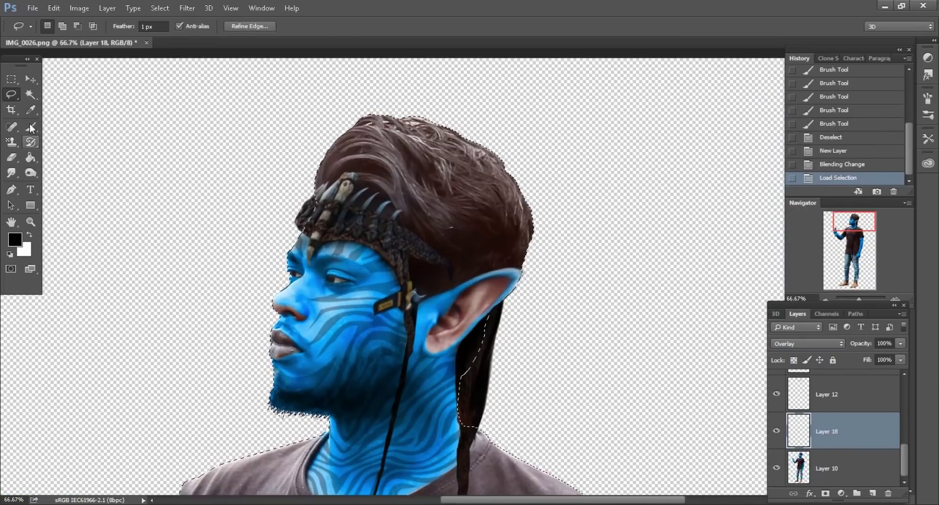
# Step: Paint black shading over the hair above the headband and along the ear edge
pyautogui.press('b')
pyautogui.hotkey('ctrl', '+')
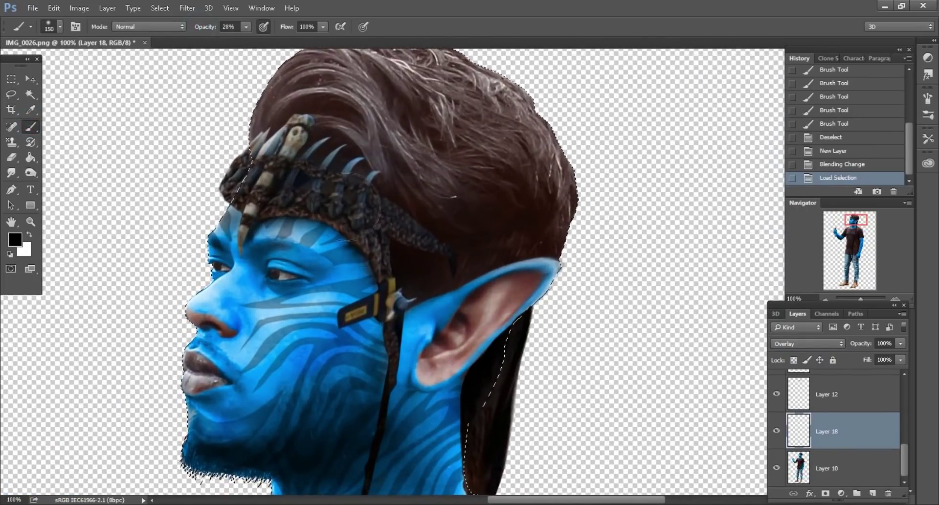
pyautogui.press(']')
pyautogui.press(']')
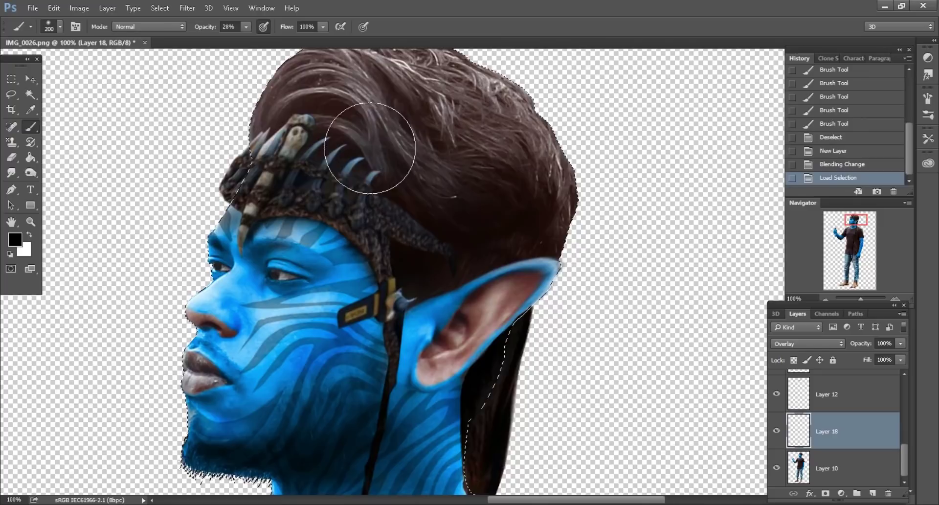
pyautogui.moveTo(370, 148)
pyautogui.mouseDown()
pyautogui.moveTo(409, 197)
pyautogui.moveTo(469, 243)
pyautogui.moveTo(426, 272)
pyautogui.moveTo(524, 254)
pyautogui.moveTo(518, 332)
pyautogui.moveTo(466, 369)
pyautogui.mouseUp()
pyautogui.press('[')
pyautogui.press('[')
pyautogui.press('[')
pyautogui.press('[')
pyautogui.press(']')
pyautogui.press(']')
pyautogui.moveTo(335, 158); pyautogui.dragTo(333, 133)
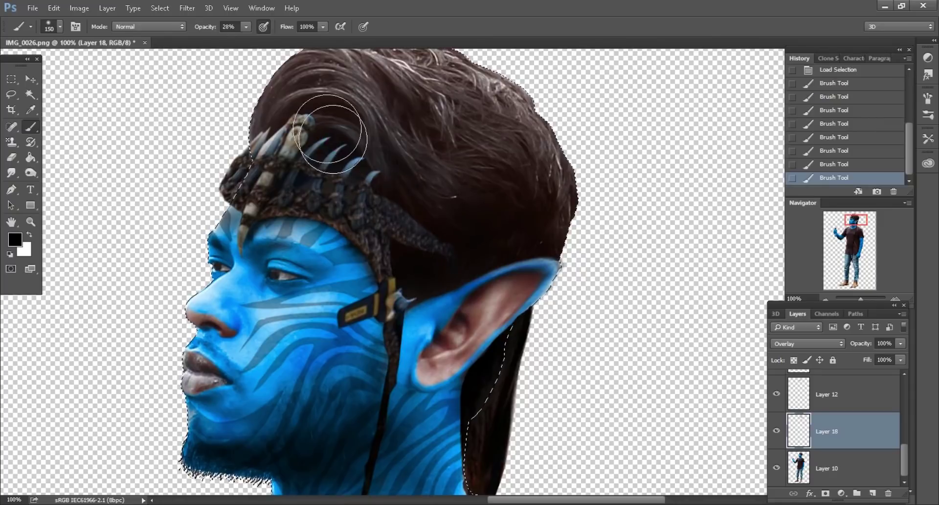
# Step: Clear the loaded selection
pyautogui.click(10, 94)
pyautogui.click(101, 144)
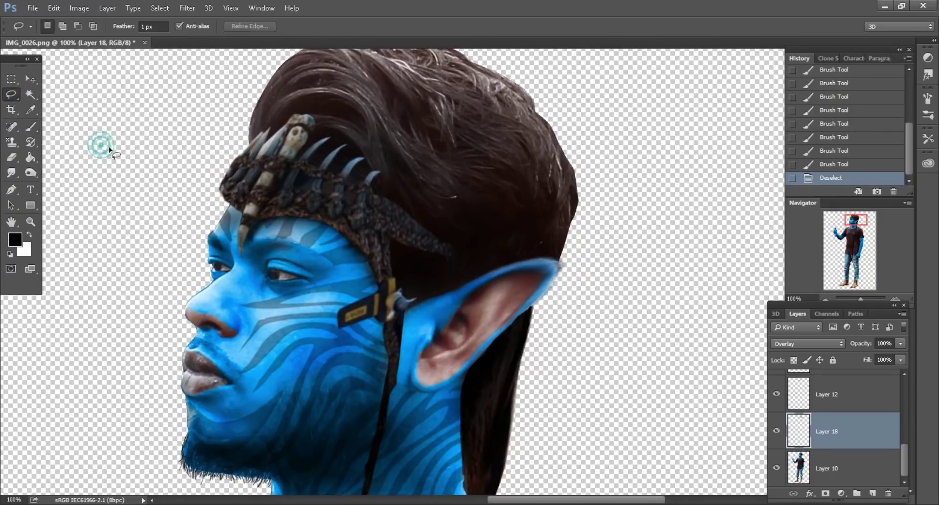
pyautogui.scroll(-2, 592, 232)
pyautogui.scroll(-2, 587, 274)
# Step: Drag Avatar.png from the Avatar Stock folder into Photoshop to open it as a document
pyautogui.scroll(-2, 587, 303)
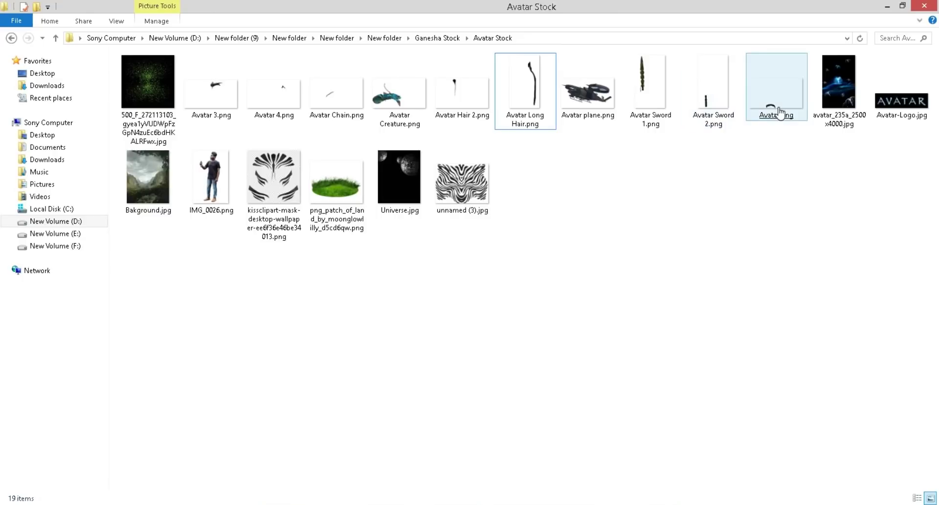
pyautogui.moveTo(773, 93); pyautogui.dragTo(259, 504)
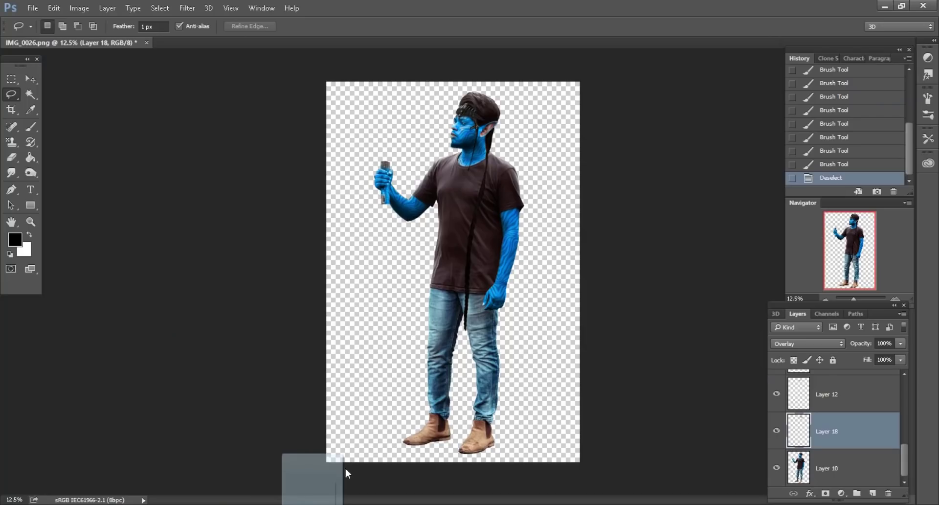
pyautogui.moveTo(315, 495); pyautogui.dragTo(644, 43)
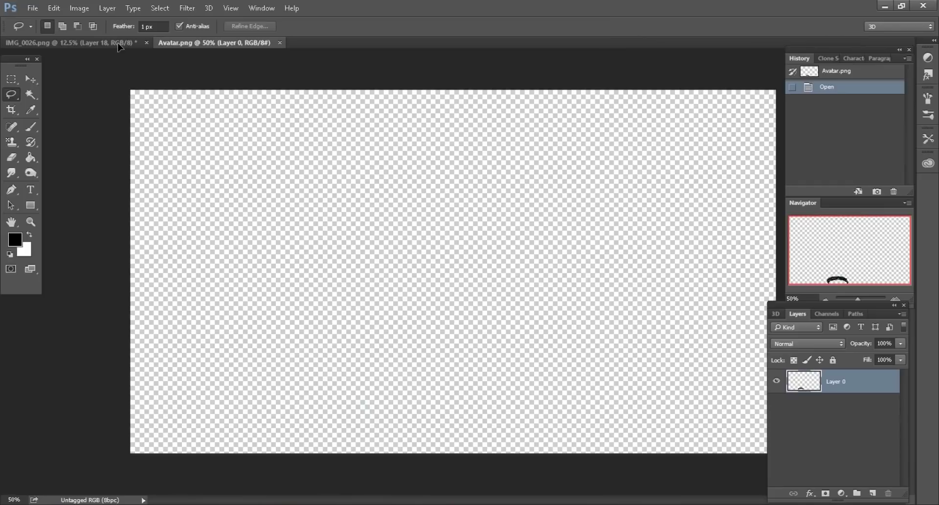
# Step: Drop the armband onto the figure's upper arm and convert its layer to a smart object
pyautogui.moveTo(358, 417)
pyautogui.mouseDown()
pyautogui.moveTo(74, 43)
pyautogui.moveTo(504, 217)
pyautogui.mouseUp()
pyautogui.scroll(2, 606, 249)
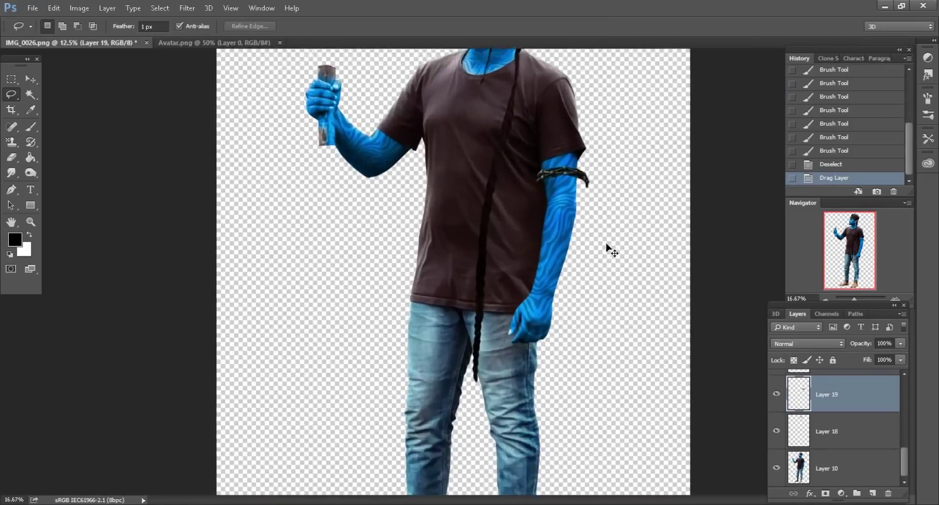
pyautogui.scroll(1, 605, 249)
pyautogui.scroll(1, 606, 250)
pyautogui.hscroll(2, 695, 257)
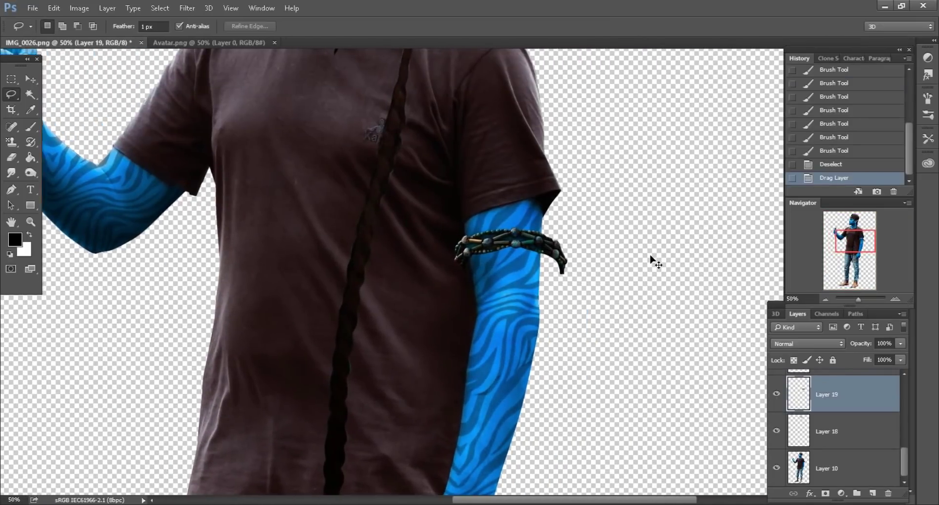
pyautogui.scroll(2, 607, 261)
pyautogui.scroll(2, 544, 286)
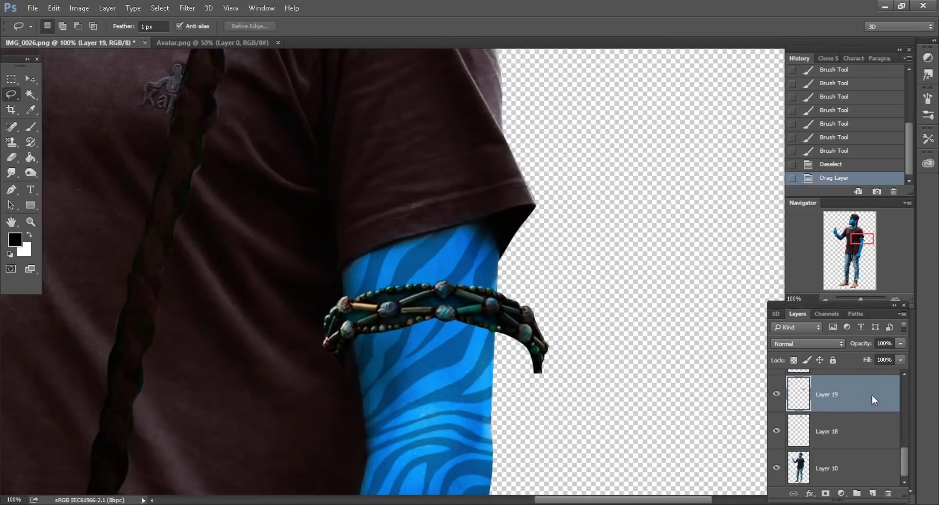
pyautogui.rightClick(872, 395)
pyautogui.click(680, 196)
# Step: Tilt the armband about -5 degrees and scale it proportionally to 83%
pyautogui.scroll(-3, 557, 310)
pyautogui.hscroll(-2, 558, 311)
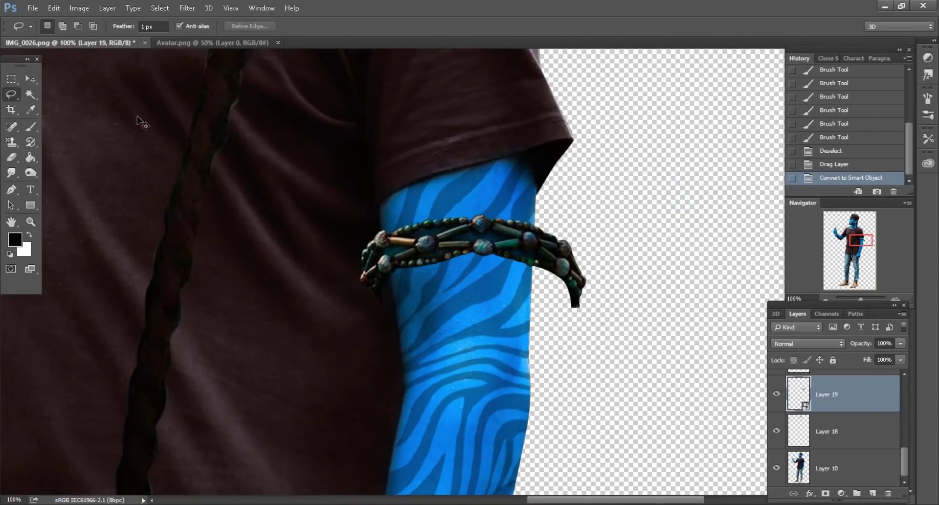
pyautogui.click(53, 10)
pyautogui.click(73, 238)
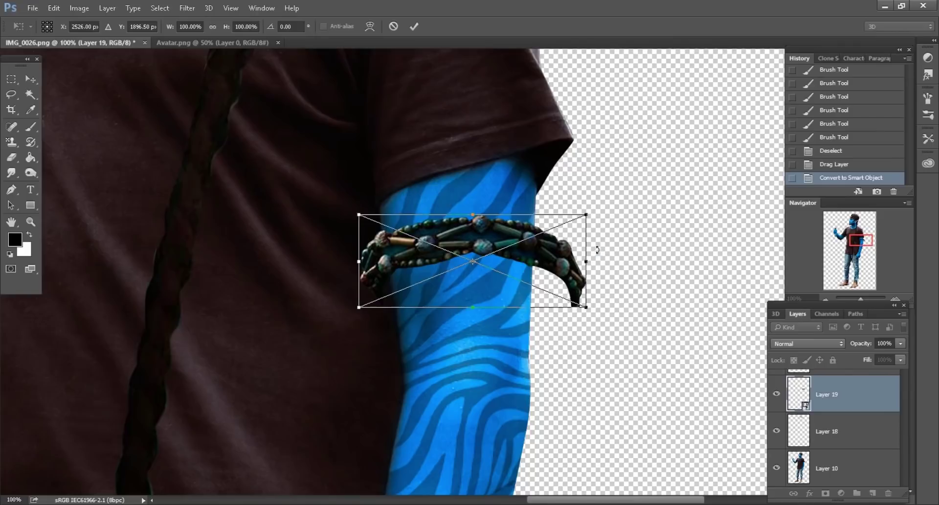
pyautogui.moveTo(599, 248); pyautogui.dragTo(598, 240)
pyautogui.click(213, 26)
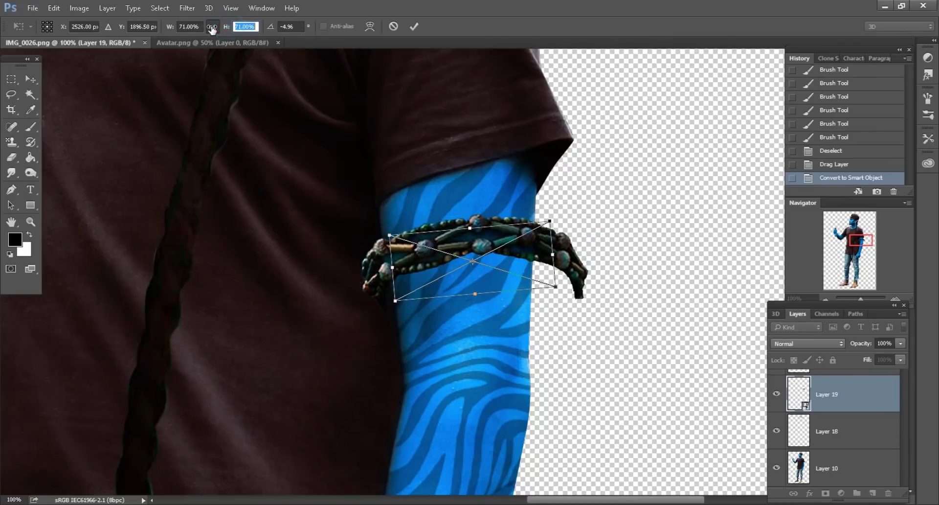
pyautogui.moveTo(227, 26); pyautogui.dragTo(218, 27)
pyautogui.keyDown('alt'); pyautogui.scroll(1, 457, 277); pyautogui.keyUp('alt')
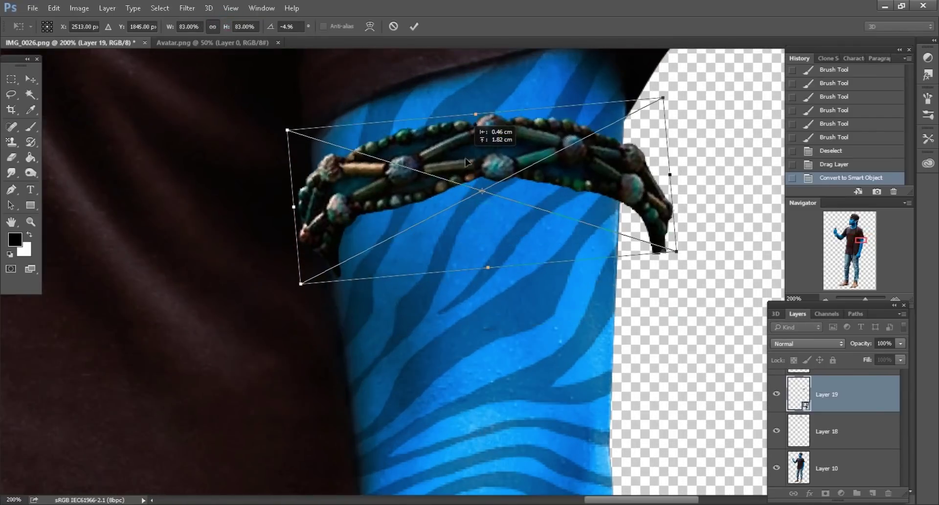
# Step: Warp the armband so it curves around the upper arm
pyautogui.rightClick(467, 163)
pyautogui.click(502, 271)
pyautogui.moveTo(343, 269); pyautogui.dragTo(299, 257)
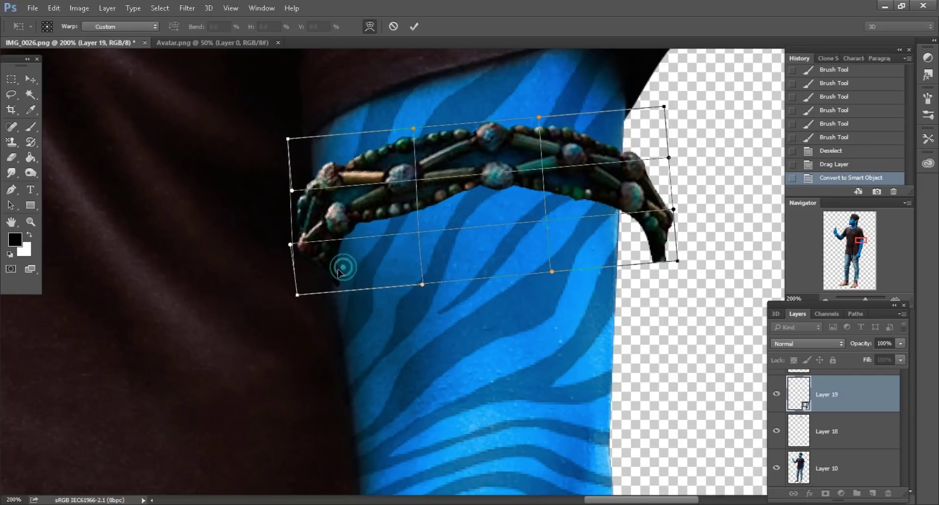
pyautogui.moveTo(656, 262); pyautogui.dragTo(630, 271)
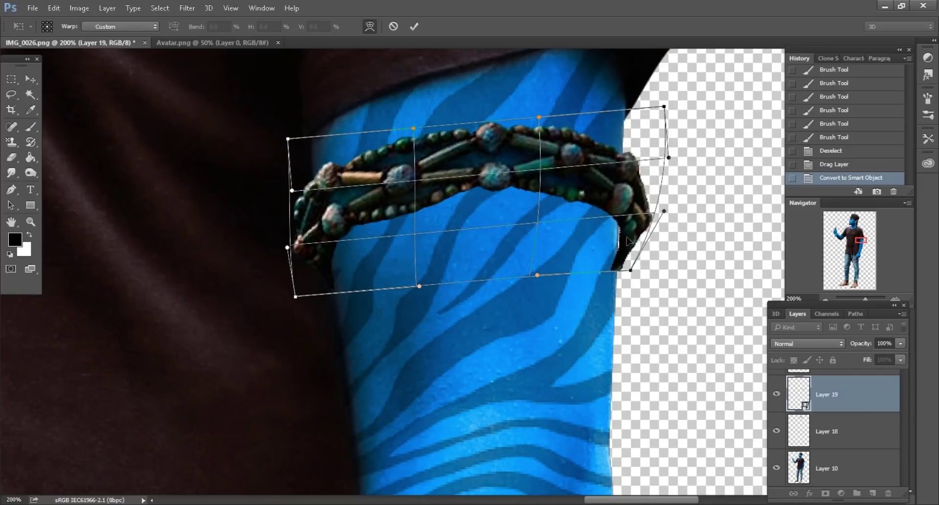
pyautogui.click(415, 29)
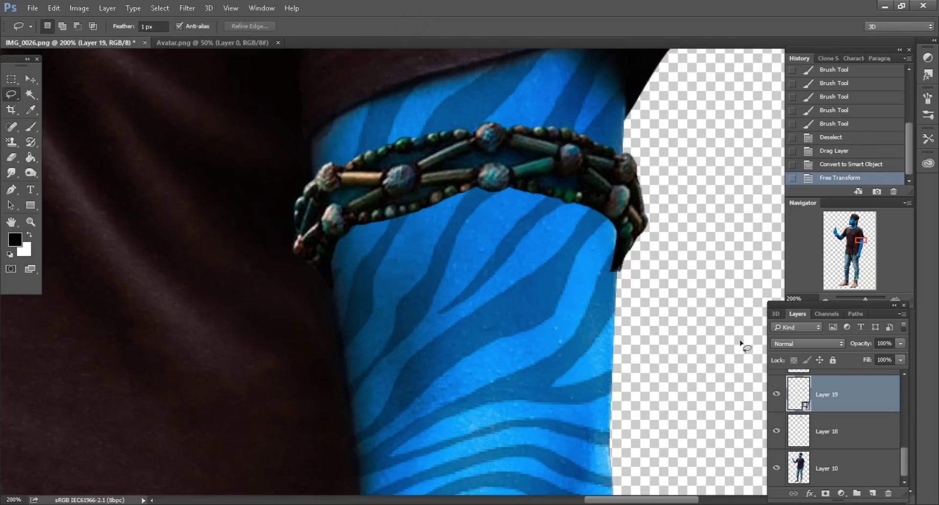
# Step: Add a layer mask to the armband layer and set a 28 px brush
pyautogui.click(825, 495)
pyautogui.click(30, 126)
pyautogui.rightClick(533, 230)
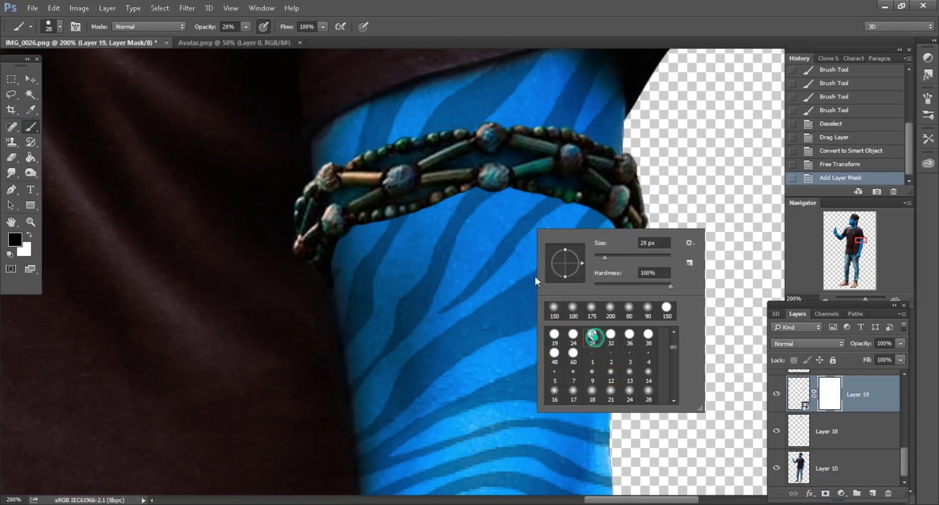
pyautogui.click(594, 337)
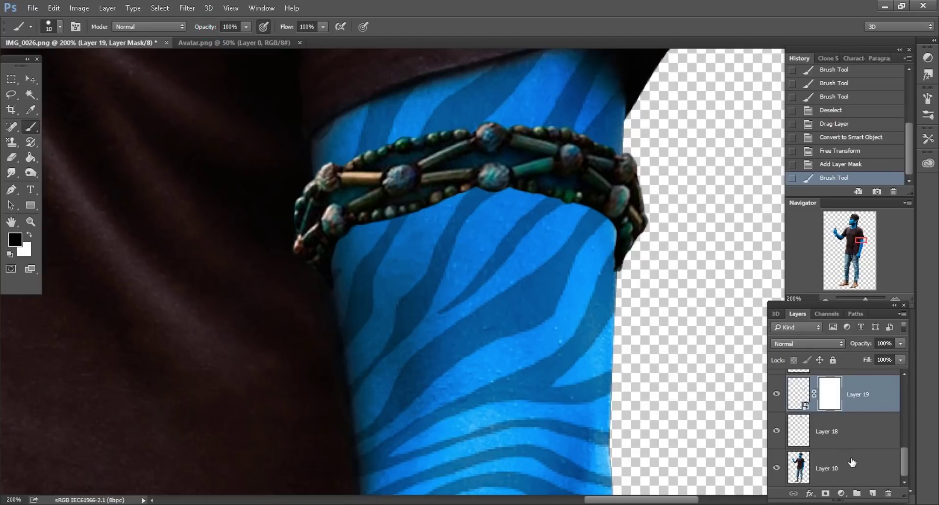
# Step: On a new layer above Layer 10, paint 25 px shadow under the armband within the figure selection
pyautogui.click(853, 462)
pyautogui.click(873, 493)
pyautogui.keyDown('ctrl'); pyautogui.click(806, 460); pyautogui.keyUp('ctrl')
pyautogui.write('29')
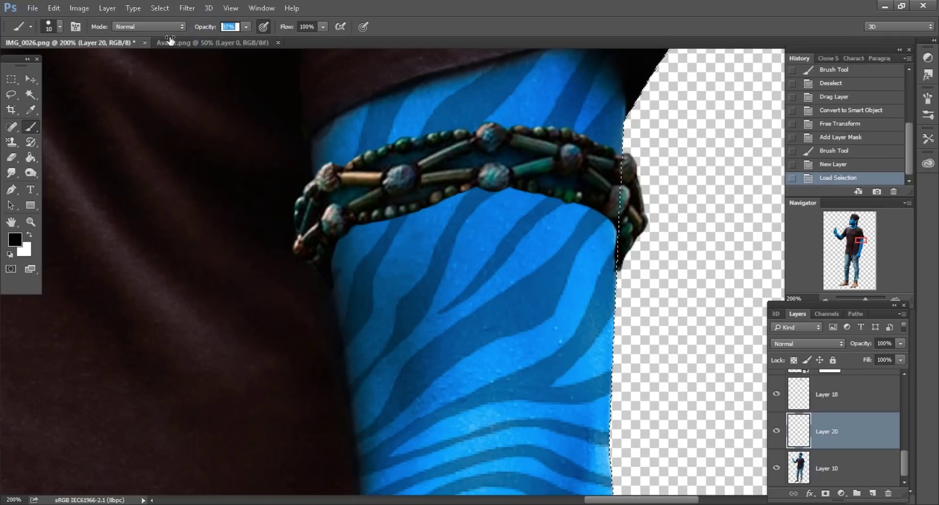
pyautogui.rightClick(474, 202)
pyautogui.doubleClick(556, 367)
pyautogui.scroll(1, 491, 192)
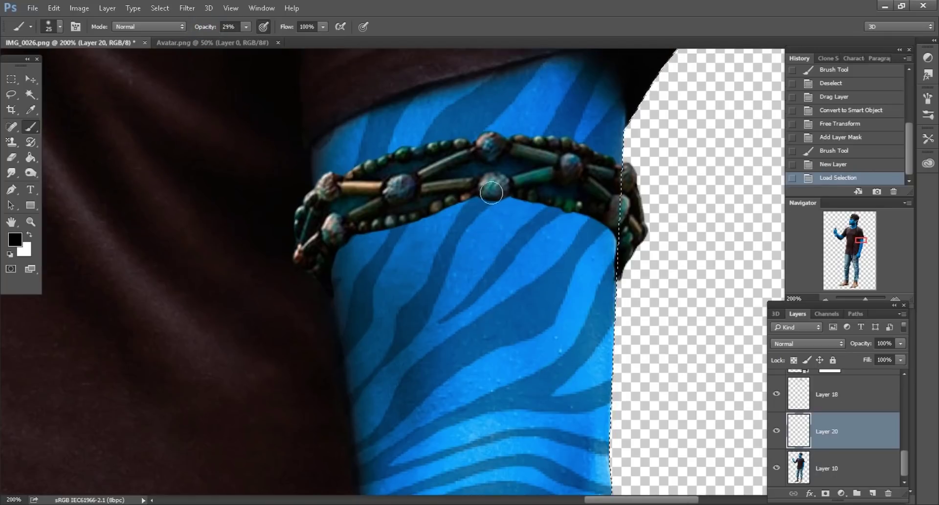
pyautogui.click(573, 204)
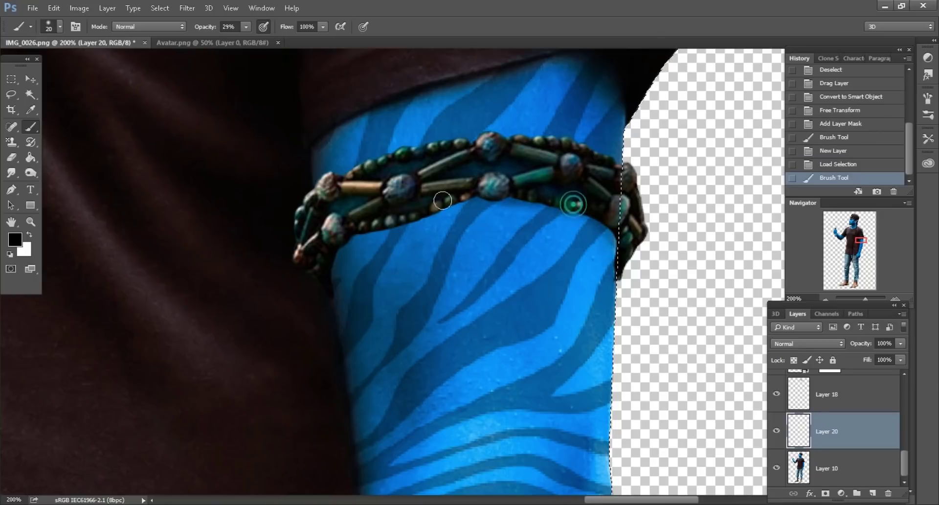
pyautogui.click(334, 259)
pyautogui.click(361, 219)
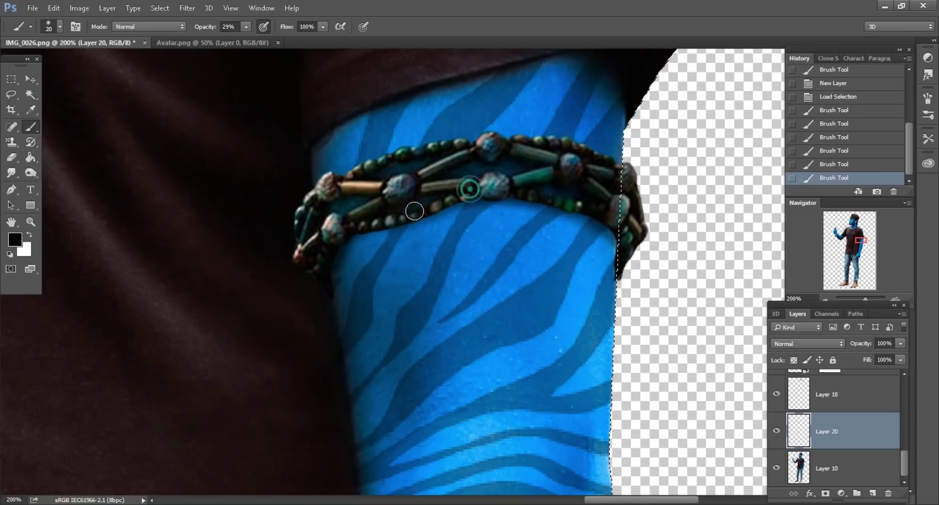
# Step: Close Avatar.png and bring Avatar Chain.png in from the Avatar Stock folder
pyautogui.hotkey('ctrl', '-')
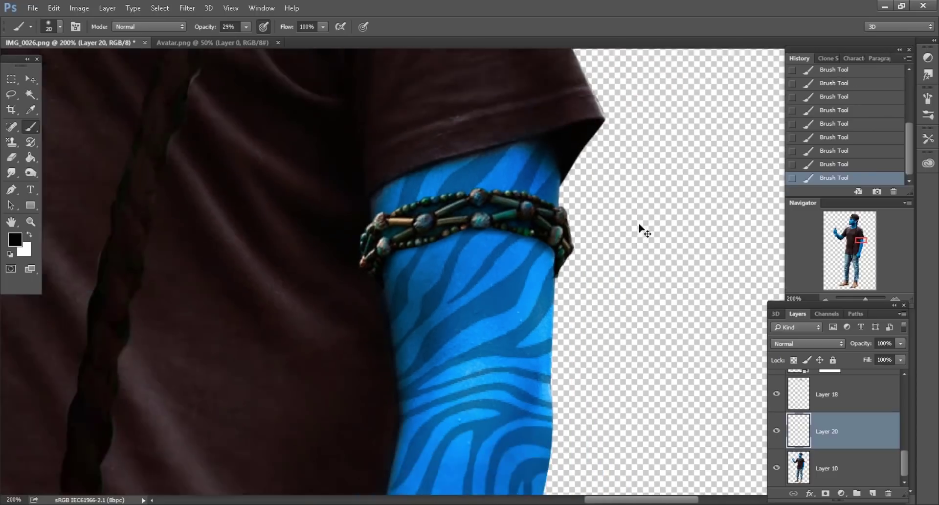
pyautogui.click(9, 97)
pyautogui.click(311, 206)
pyautogui.hotkey('ctrl', '-')
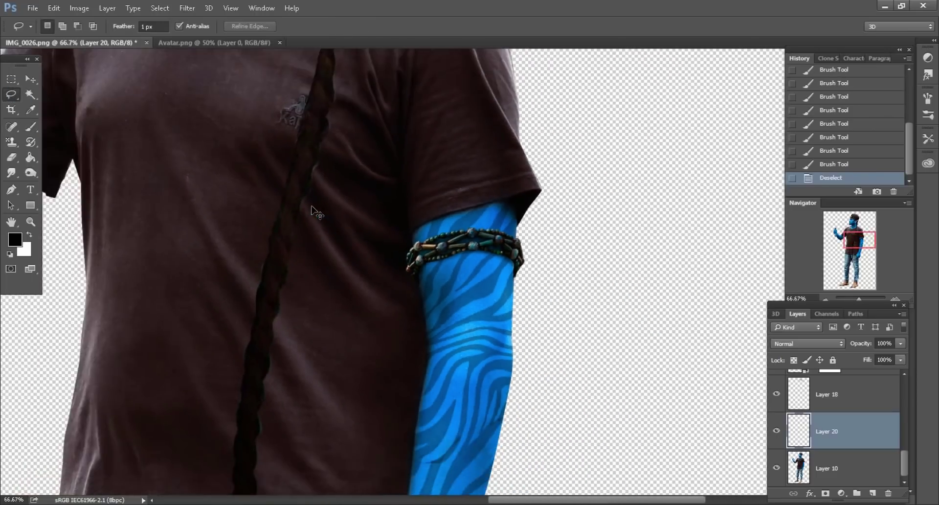
pyautogui.hotkey('ctrl', '-')
pyautogui.hotkey('ctrl', '-')
pyautogui.hotkey('ctrl', '-')
pyautogui.hotkey('ctrl', '-')
pyautogui.hotkey('ctrl', '-')
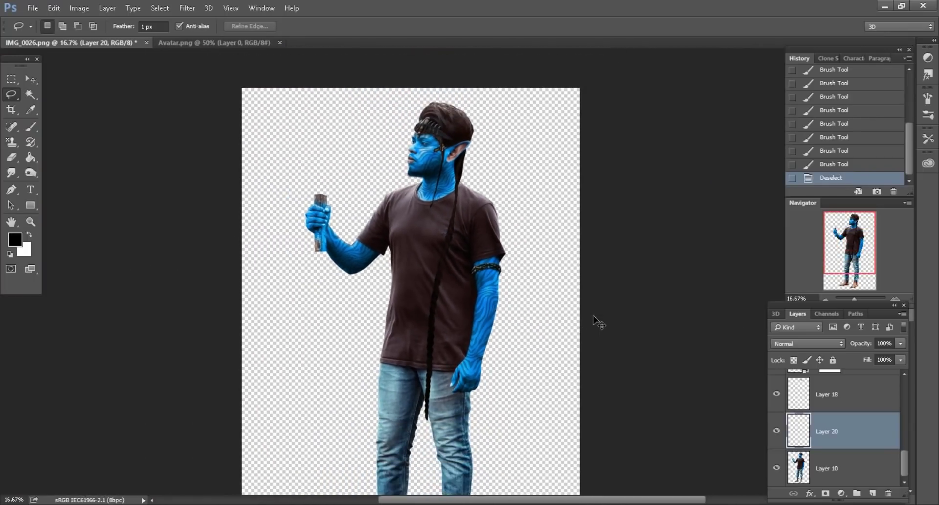
pyautogui.hotkey('ctrl', '+')
pyautogui.hotkey('ctrl', '+')
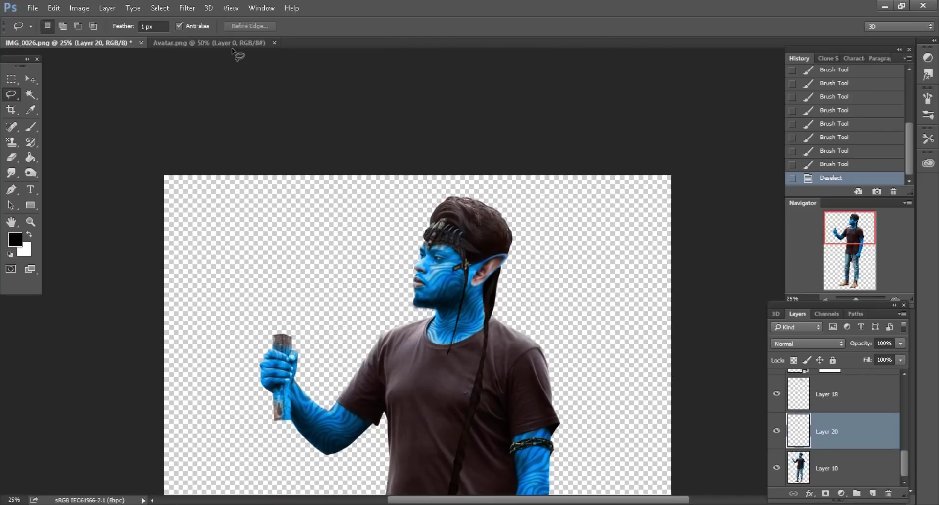
pyautogui.click(254, 43)
pyautogui.click(274, 43)
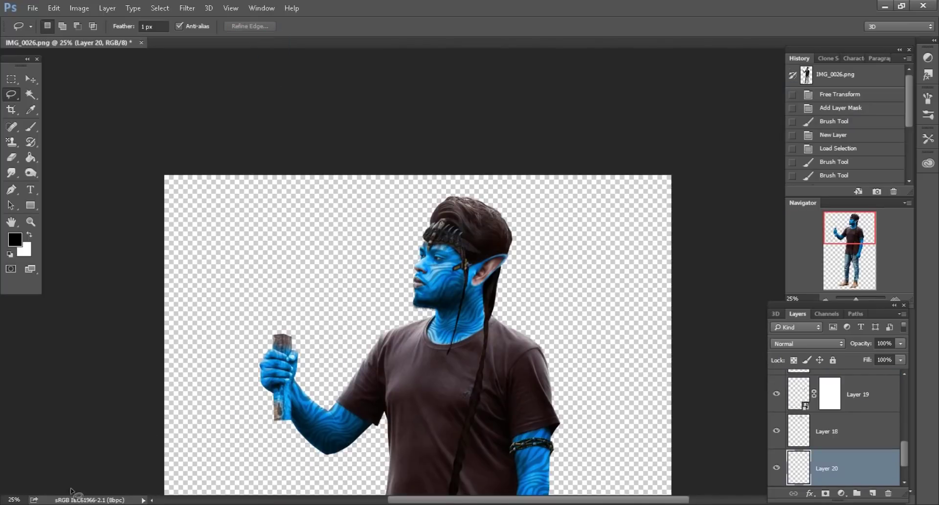
pyautogui.click(77, 501)
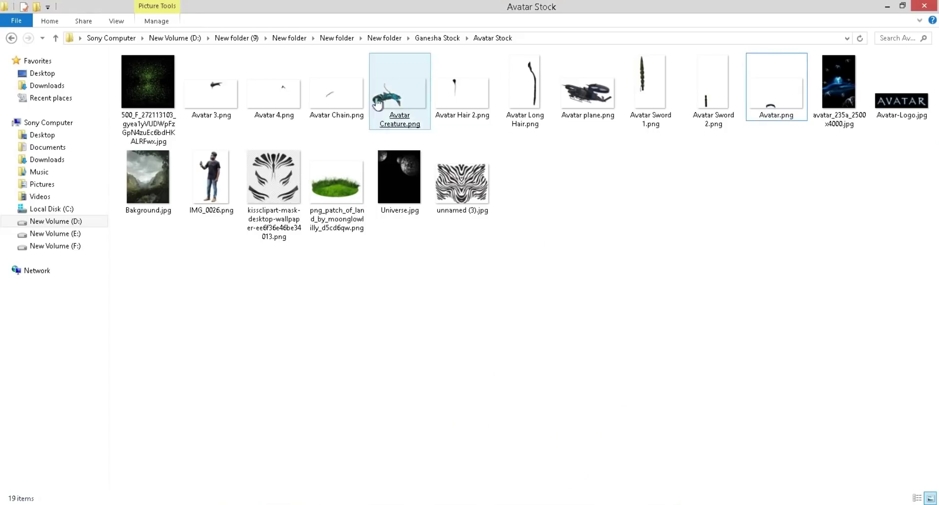
pyautogui.moveTo(337, 93)
pyautogui.mouseDown()
pyautogui.moveTo(308, 499)
pyautogui.moveTo(550, 43)
pyautogui.mouseUp()
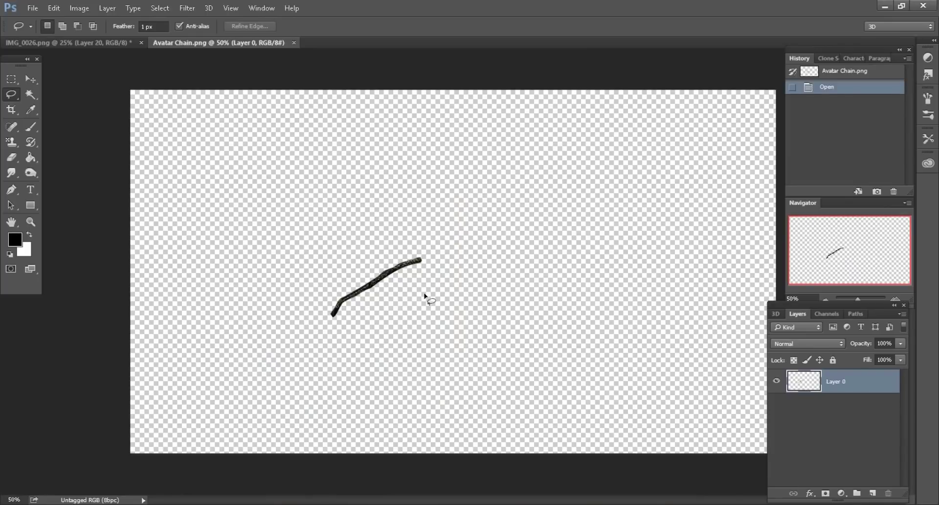
# Step: Move the chain image into IMG_0026 and place it on the man's neck
pyautogui.click(40, 82)
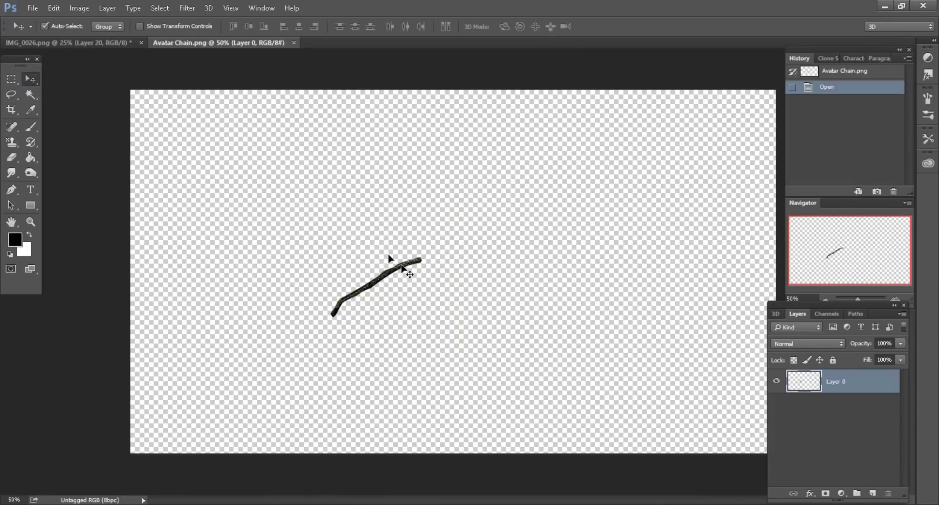
pyautogui.moveTo(402, 268); pyautogui.dragTo(142, 53)
pyautogui.moveTo(163, 91)
pyautogui.mouseDown()
pyautogui.moveTo(563, 350)
pyautogui.moveTo(607, 361)
pyautogui.mouseUp()
pyautogui.hotkey('ctrl', '+')
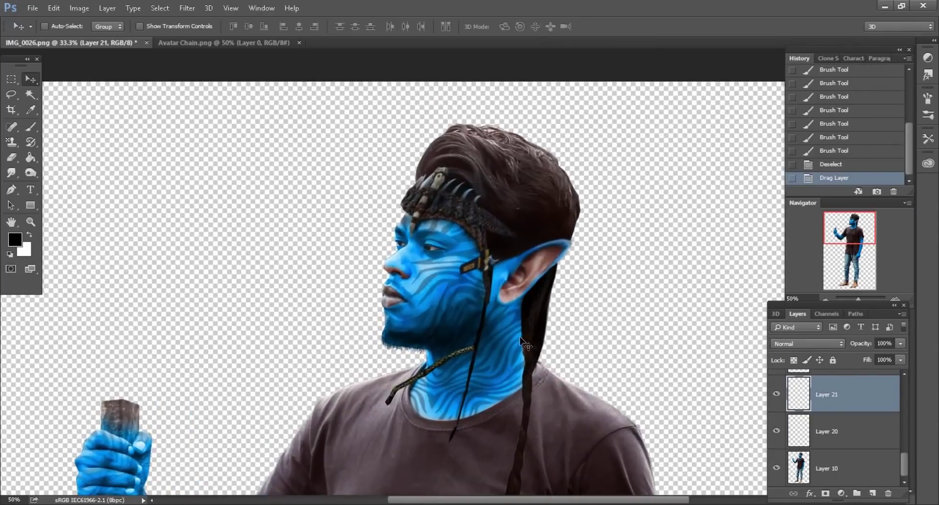
pyautogui.moveTo(539, 342); pyautogui.dragTo(492, 271)
pyautogui.hotkey('ctrl', '+')
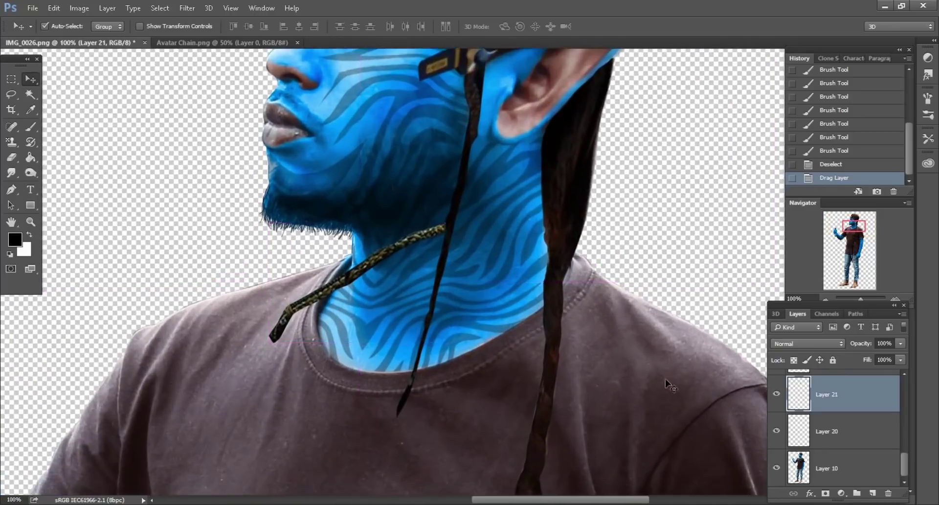
# Step: Convert the chain to a smart object, lower it, and scale it proportionally to 134%
pyautogui.rightClick(619, 387)
pyautogui.click(670, 198)
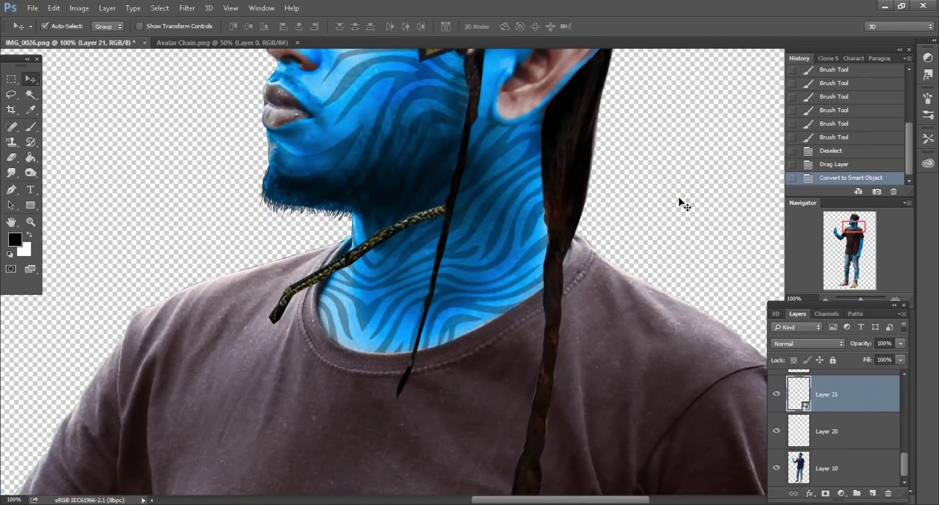
pyautogui.moveTo(602, 252)
pyautogui.mouseDown()
pyautogui.moveTo(518, 294)
pyautogui.moveTo(590, 298)
pyautogui.mouseUp()
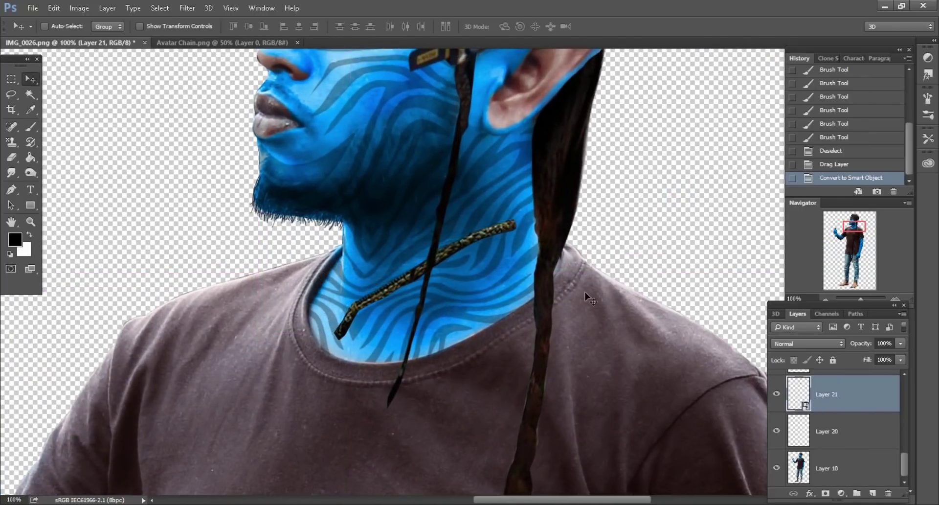
pyautogui.click(53, 8)
pyautogui.click(88, 236)
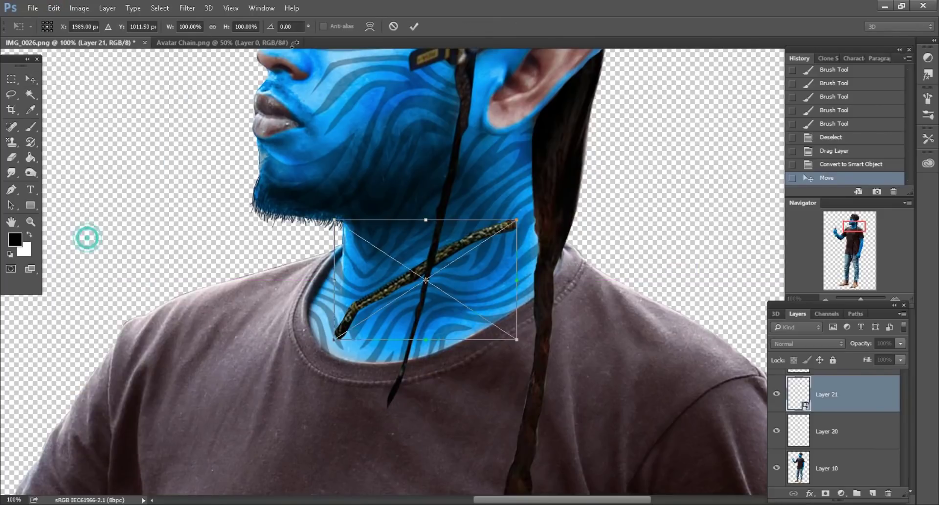
pyautogui.click(228, 27)
pyautogui.moveTo(517, 280)
pyautogui.mouseDown()
pyautogui.moveTo(552, 281)
pyautogui.moveTo(529, 272)
pyautogui.mouseUp()
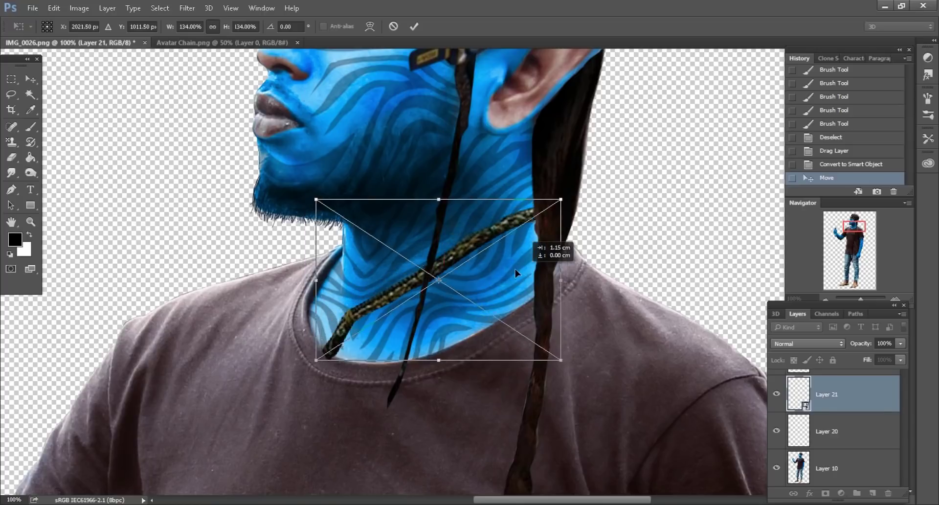
# Step: Warp the chain so it curves around the neck
pyautogui.rightClick(490, 223)
pyautogui.click(520, 324)
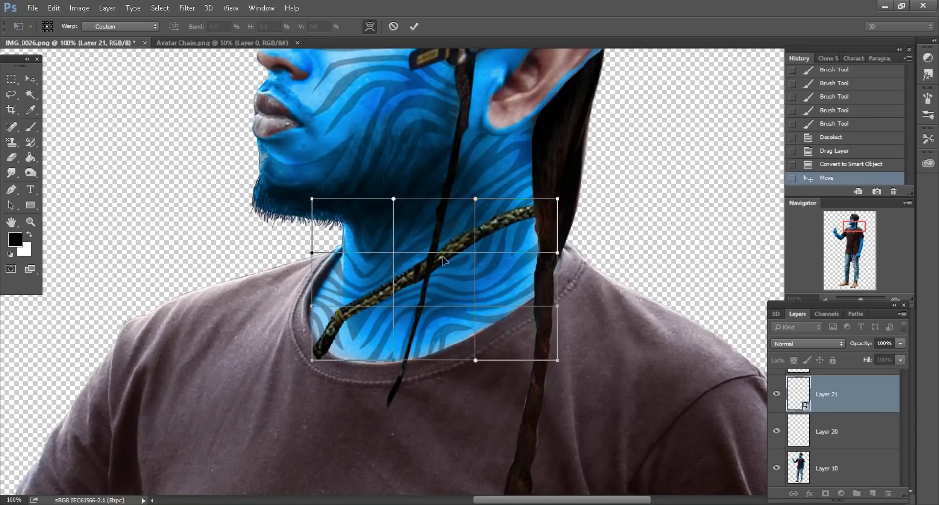
pyautogui.moveTo(451, 271)
pyautogui.mouseDown()
pyautogui.moveTo(509, 235)
pyautogui.moveTo(375, 320)
pyautogui.mouseUp()
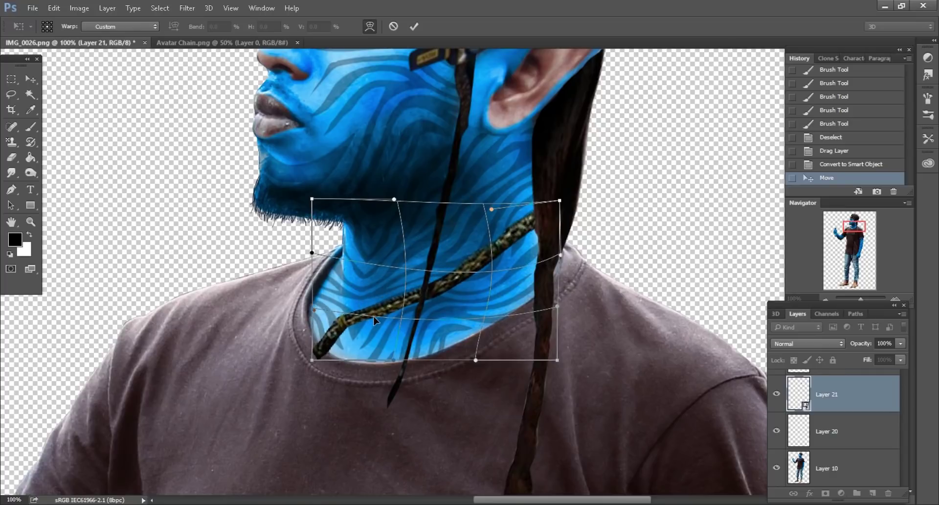
pyautogui.click(415, 27)
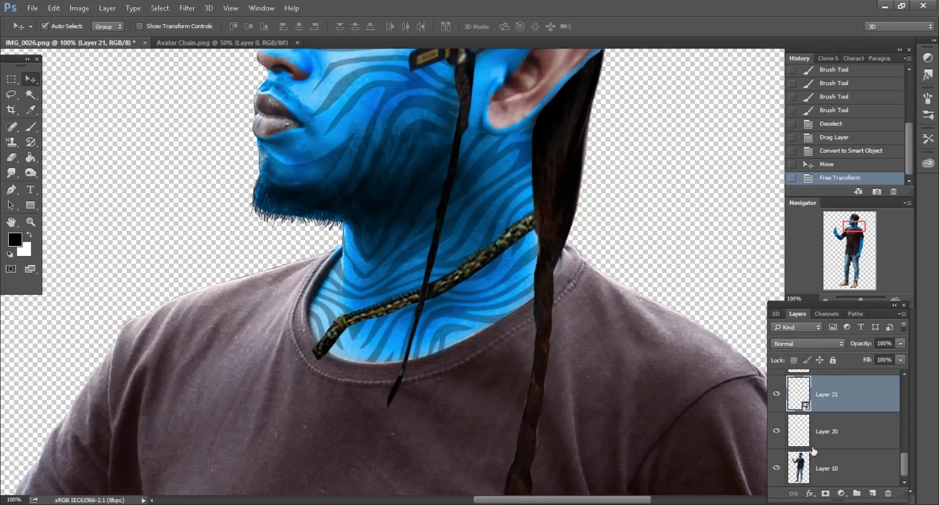
# Step: Duplicate the chain layer, flip the copy vertically and rotate it about 41 degrees
pyautogui.moveTo(858, 401); pyautogui.dragTo(873, 493)
pyautogui.click(53, 9)
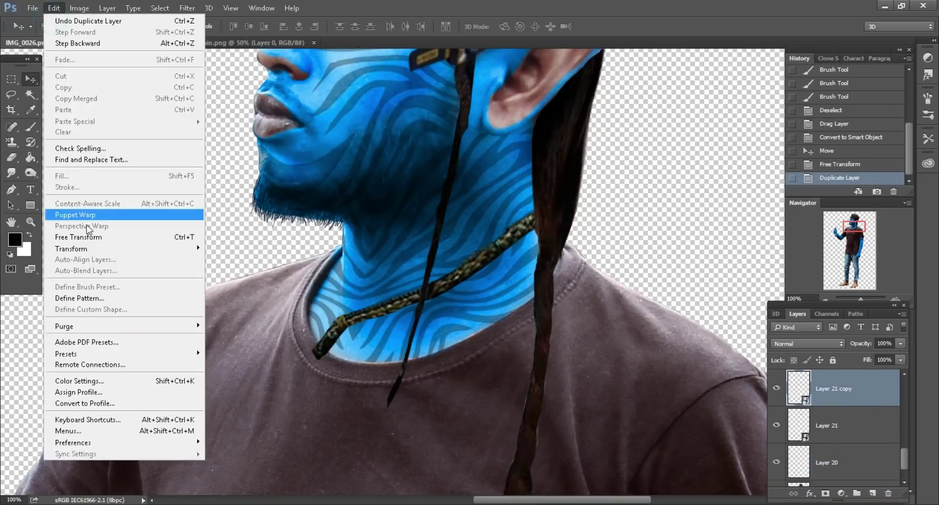
pyautogui.click(64, 230)
pyautogui.rightClick(504, 269)
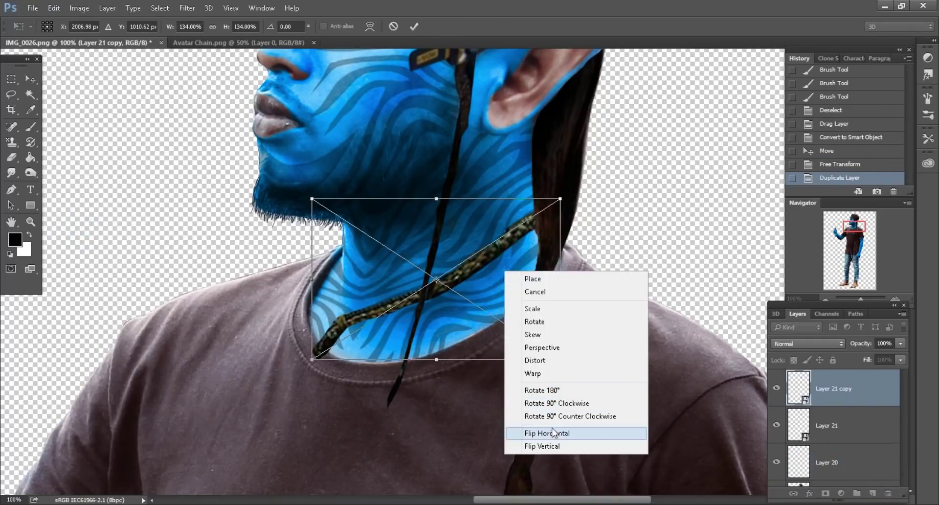
pyautogui.click(543, 446)
pyautogui.moveTo(584, 318)
pyautogui.mouseDown()
pyautogui.moveTo(598, 294)
pyautogui.moveTo(499, 355)
pyautogui.moveTo(460, 346)
pyautogui.moveTo(407, 311)
pyautogui.mouseUp()
pyautogui.scroll(1, 399, 273)
pyautogui.moveTo(568, 128); pyautogui.dragTo(578, 147)
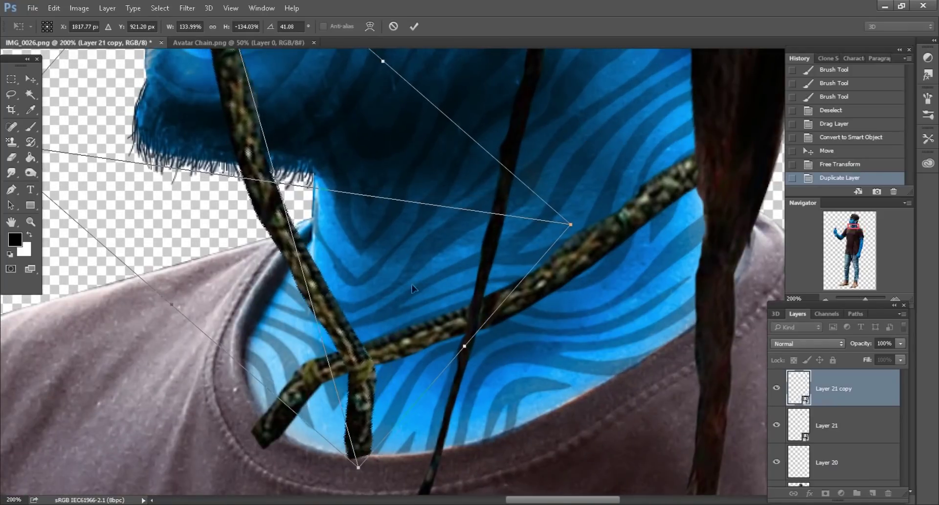
pyautogui.moveTo(343, 278); pyautogui.dragTo(354, 263)
# Step: Warp the chain copy up along the jaw toward the lips
pyautogui.rightClick(348, 236)
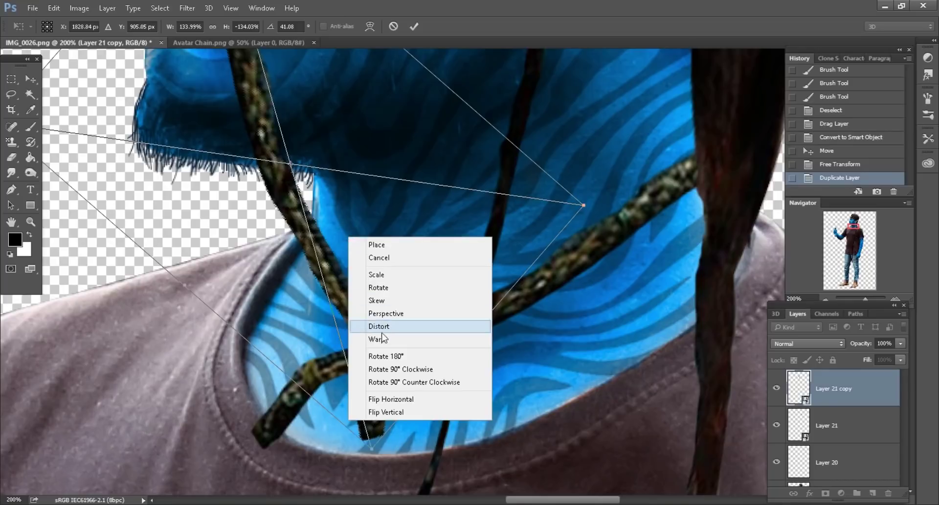
pyautogui.click(380, 337)
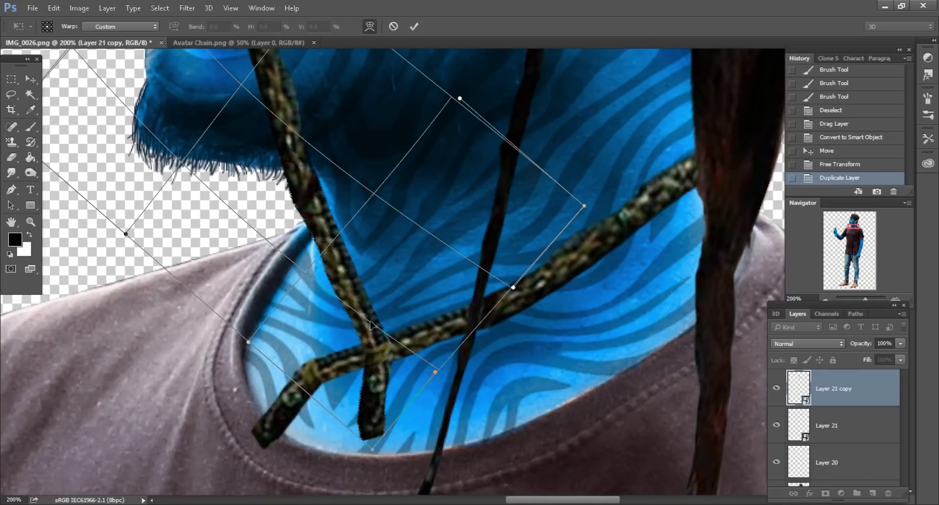
pyautogui.scroll(-1, 455, 275)
pyautogui.moveTo(415, 324); pyautogui.dragTo(389, 188)
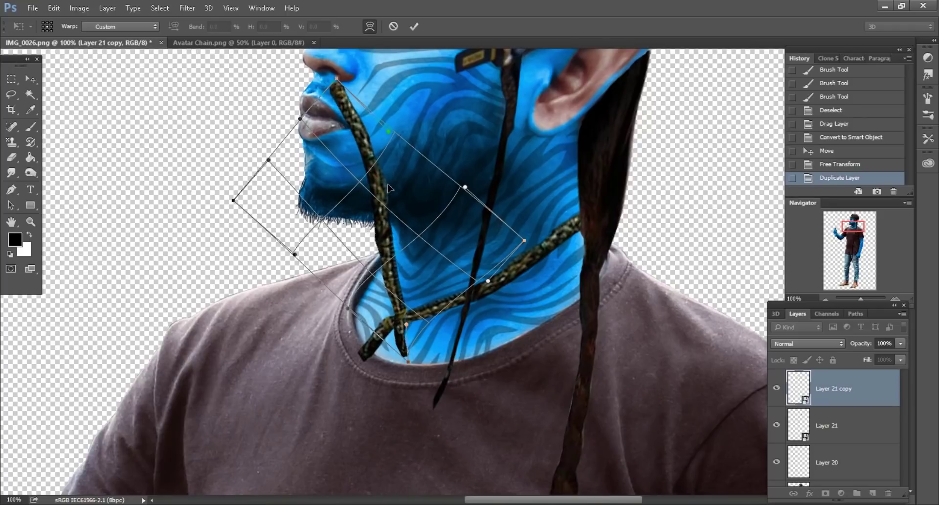
pyautogui.click(412, 27)
# Step: Add a mask to the chain copy and lower its fill to 49%
pyautogui.click(827, 492)
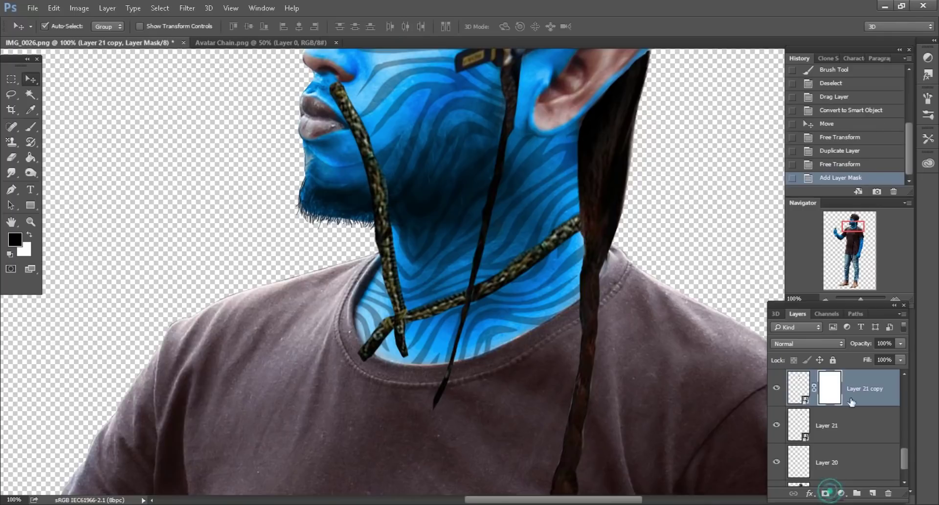
pyautogui.moveTo(865, 361); pyautogui.dragTo(3, 136)
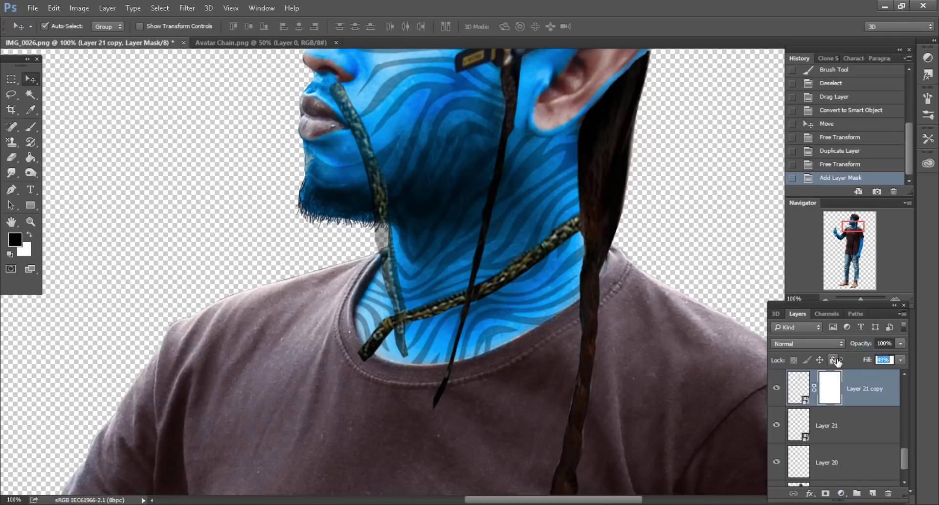
pyautogui.click(27, 129)
pyautogui.rightClick(434, 228)
pyautogui.press('Escape')
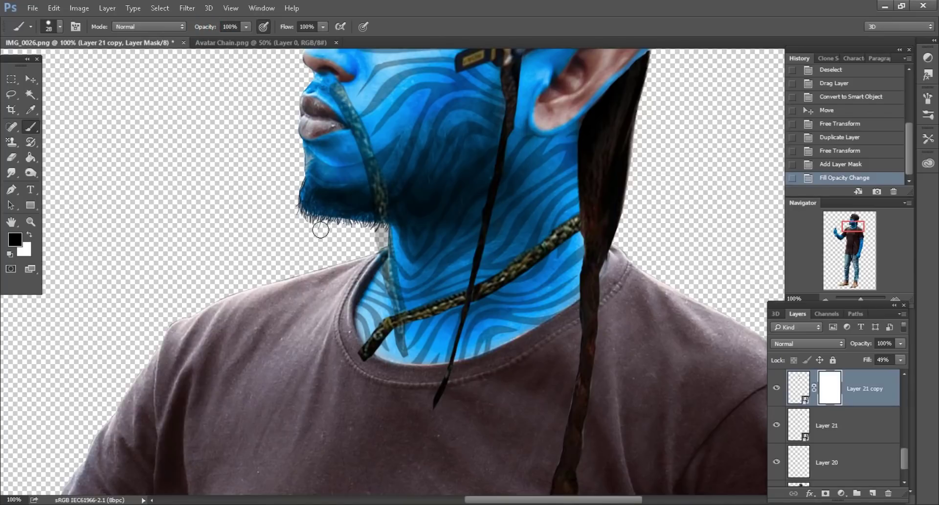
# Step: Paint out the chain copy under the beard and its faint lower piece on the mask
pyautogui.scroll(3, 320, 230)
pyautogui.scroll(3, 333, 244)
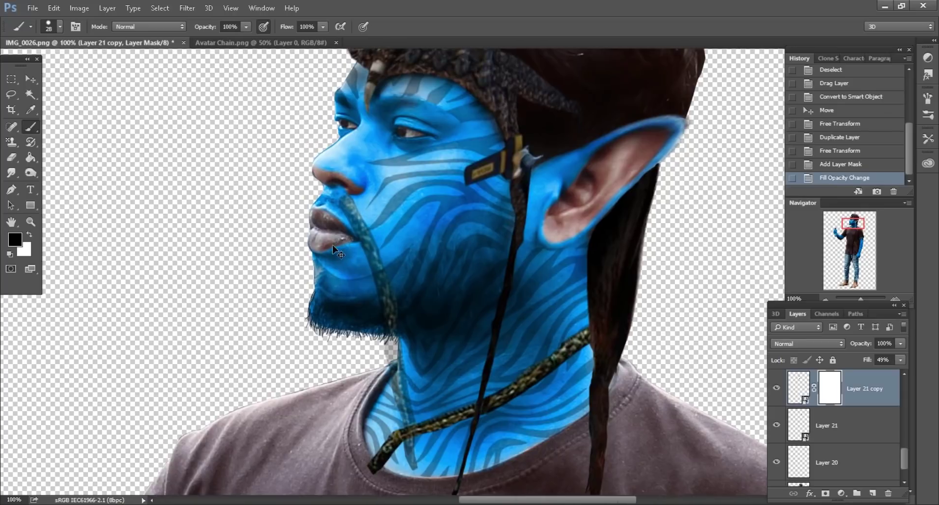
pyautogui.scroll(1, 356, 296)
pyautogui.click(381, 270)
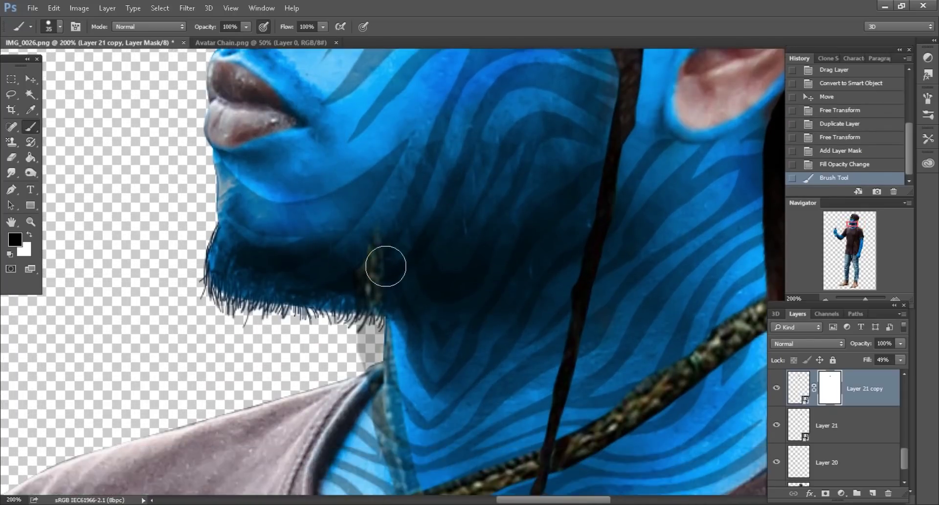
pyautogui.scroll(-5, 383, 266)
pyautogui.scroll(1, 316, 220)
pyautogui.press('[')
pyautogui.press('[')
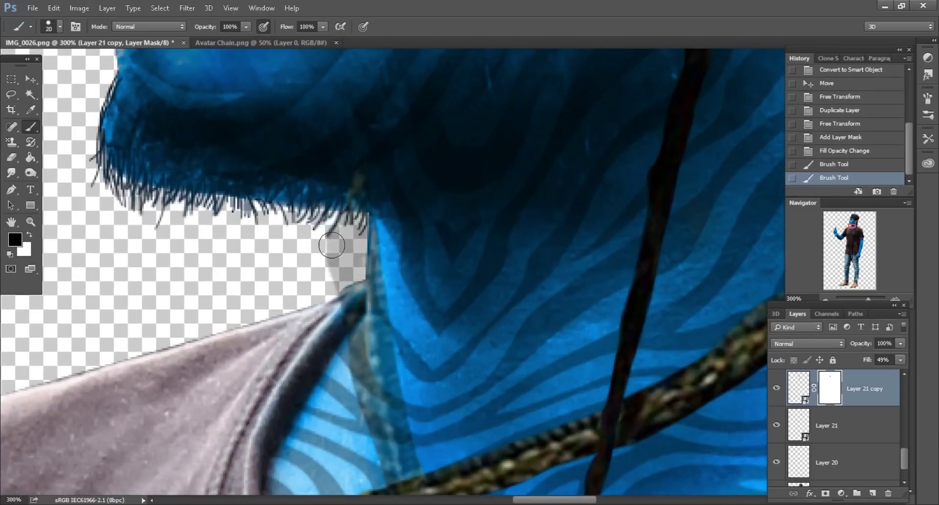
pyautogui.moveTo(352, 201)
pyautogui.mouseDown()
pyautogui.moveTo(335, 237)
pyautogui.moveTo(337, 281)
pyautogui.mouseUp()
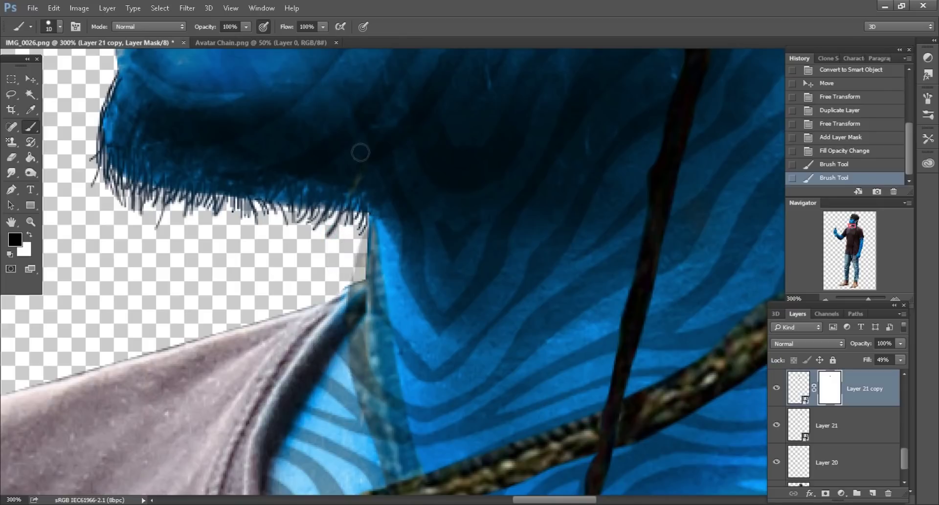
pyautogui.moveTo(361, 152); pyautogui.dragTo(347, 182)
pyautogui.scroll(-1, 445, 310)
pyautogui.press(']')
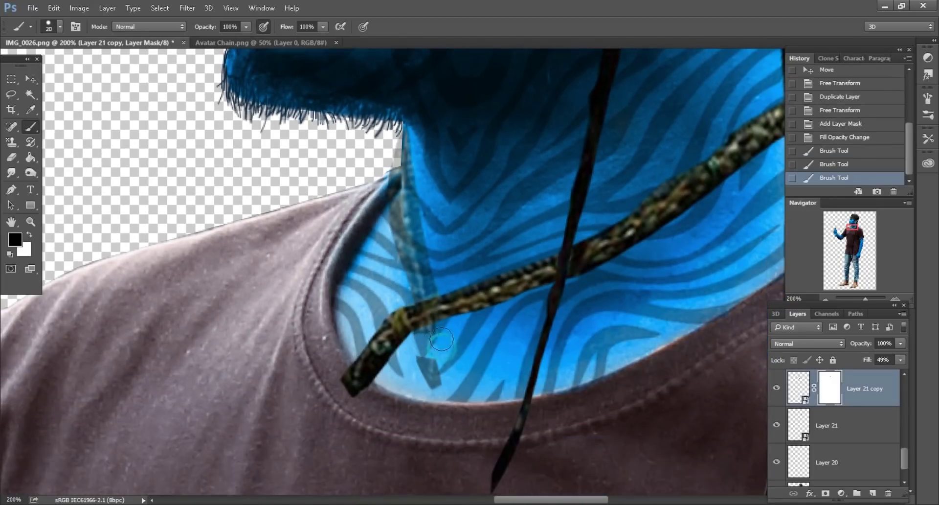
pyautogui.moveTo(412, 343); pyautogui.dragTo(450, 392)
pyautogui.press(']')
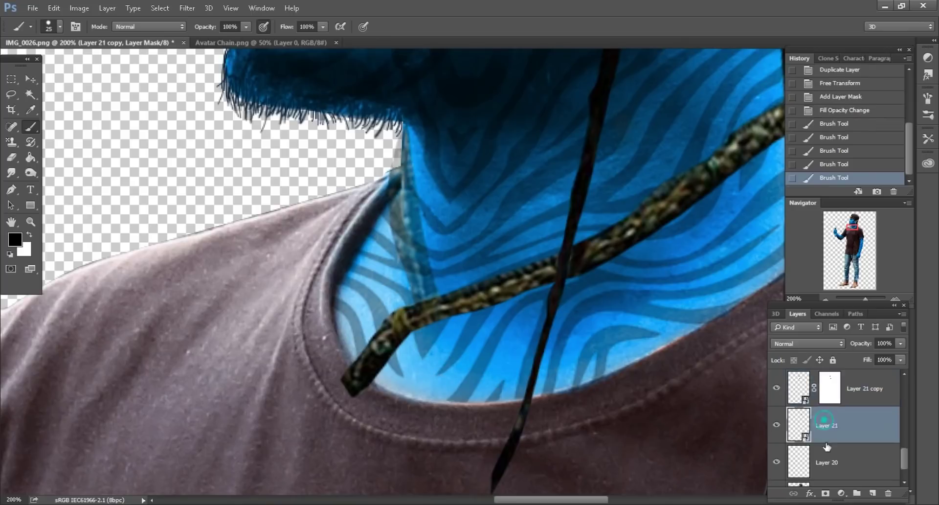
# Step: Show the original chain layer, add a mask, and hide its lower-left pieces
pyautogui.click(824, 425)
pyautogui.click(776, 425)
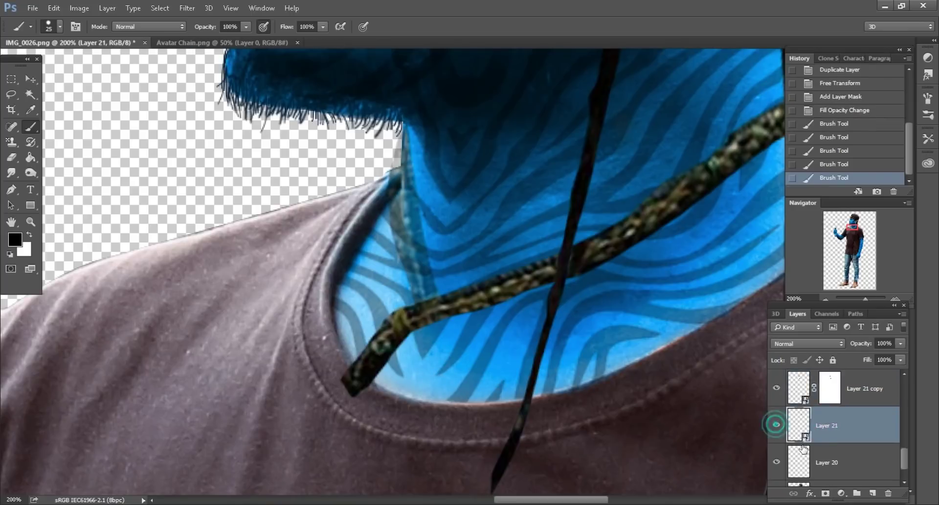
pyautogui.click(826, 493)
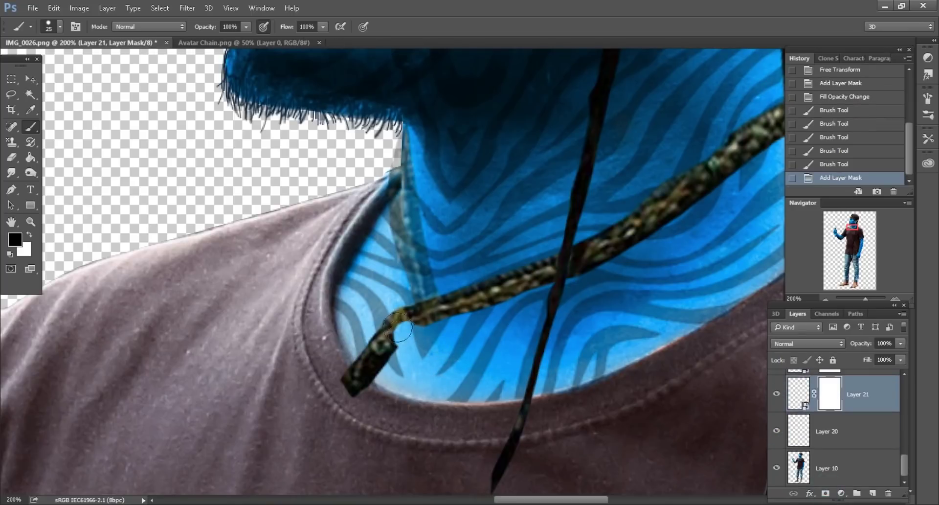
pyautogui.moveTo(394, 304); pyautogui.dragTo(395, 311)
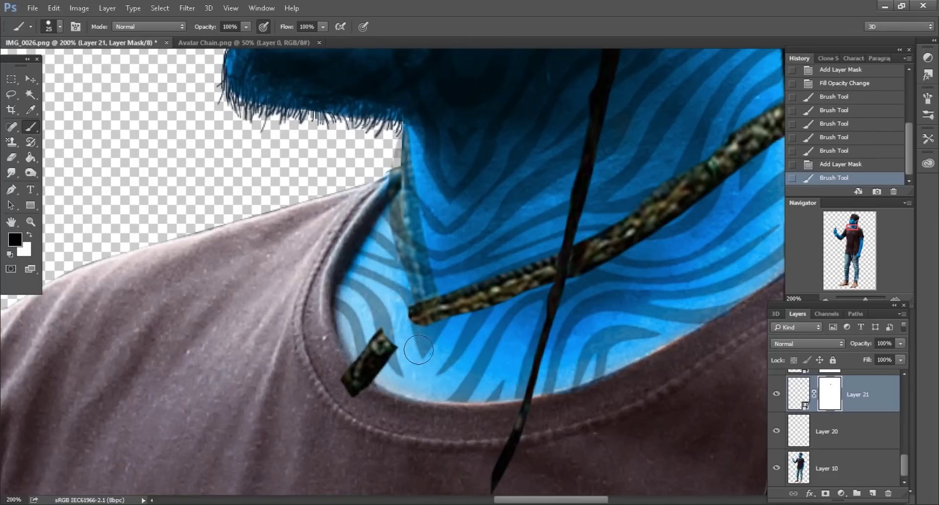
pyautogui.scroll(2, 419, 349)
pyautogui.moveTo(399, 350); pyautogui.dragTo(362, 392)
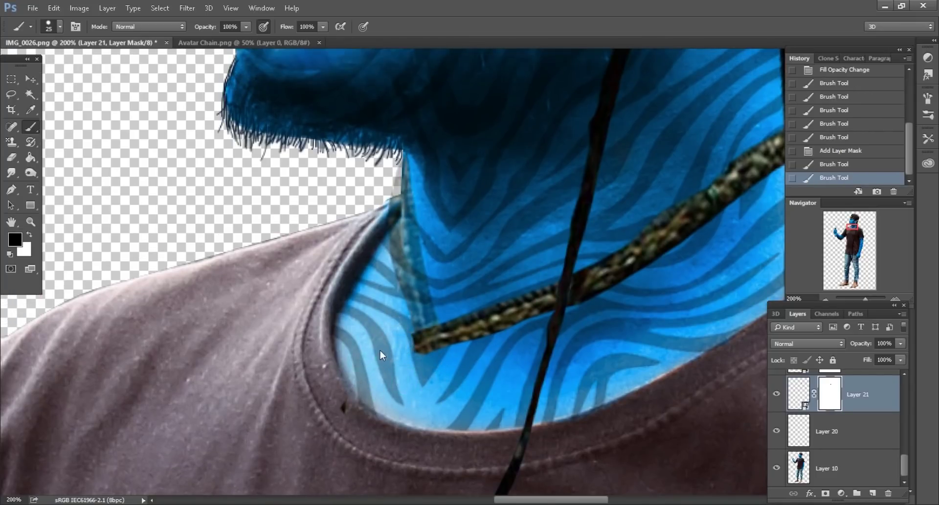
pyautogui.click(380, 351)
pyautogui.scroll(3, 572, 332)
pyautogui.hscroll(5, 650, 296)
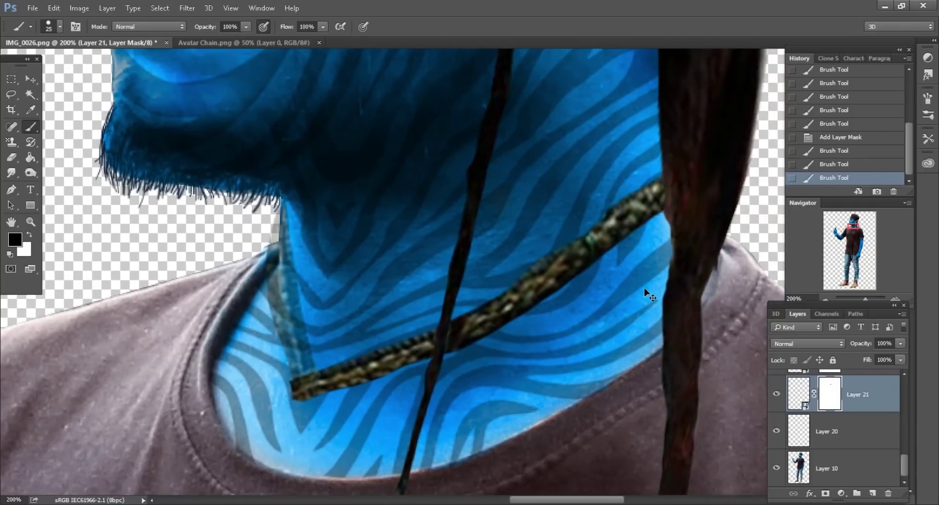
# Step: Duplicate the neck chain layer with Ctrl+J and set the copy's fill to 100%
pyautogui.hotkey('ctrl', '-')
pyautogui.hotkey('ctrl', 'j')
pyautogui.click(861, 397)
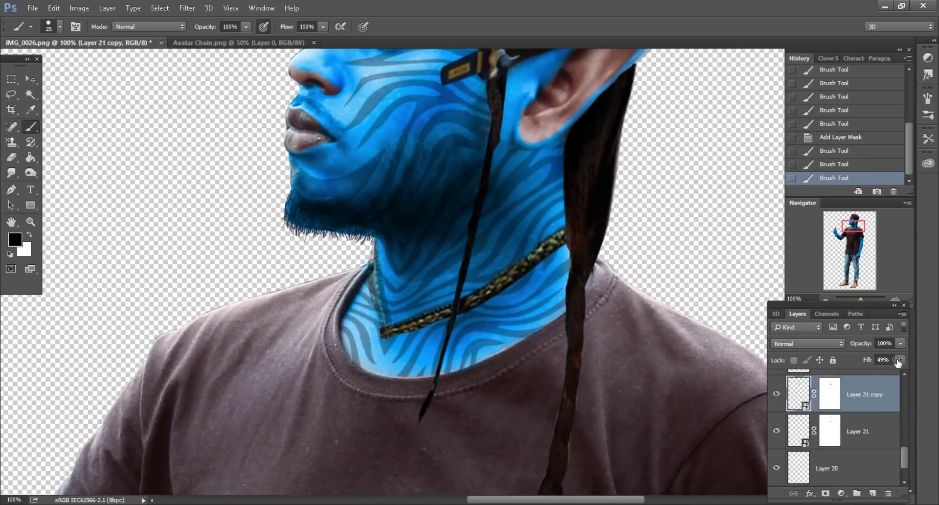
pyautogui.write('100')
pyautogui.press('Return')
pyautogui.hotkey('ctrl', '-')
pyautogui.hotkey('ctrl', '-')
pyautogui.hotkey('ctrl', '-')
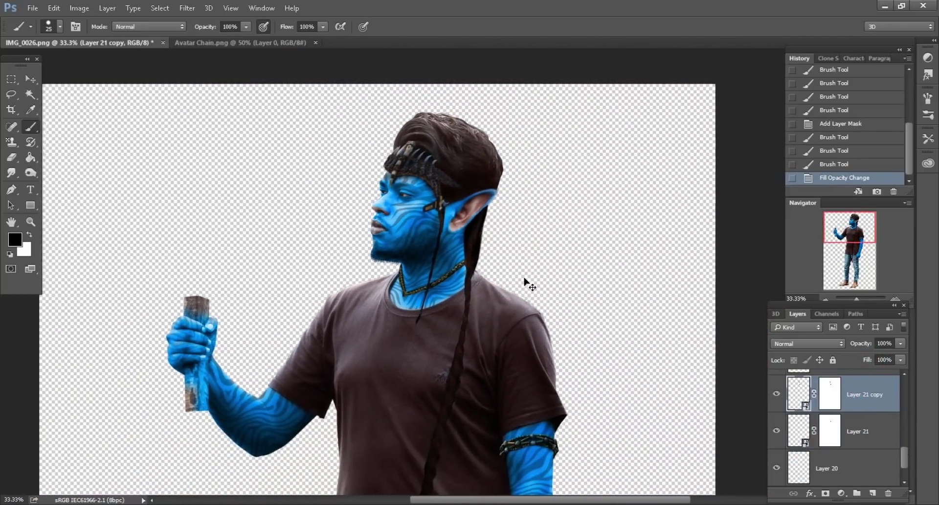
# Step: Review the face and neck, then close the Avatar Chain document
pyautogui.hotkey('ctrl', '+')
pyautogui.hotkey('ctrl', '+')
pyautogui.scroll(-3, 509, 327)
pyautogui.scroll(-2, 509, 329)
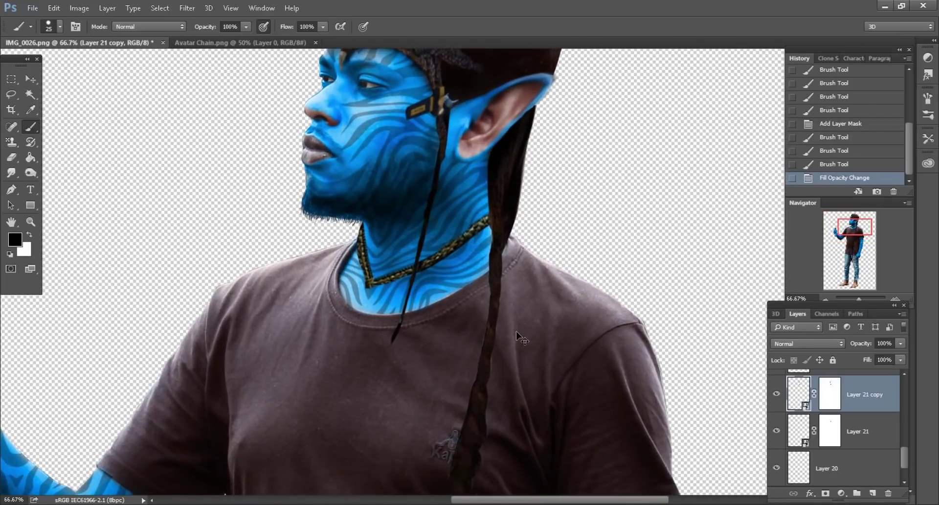
pyautogui.hotkey('ctrl', '-')
pyautogui.scroll(4, 391, 245)
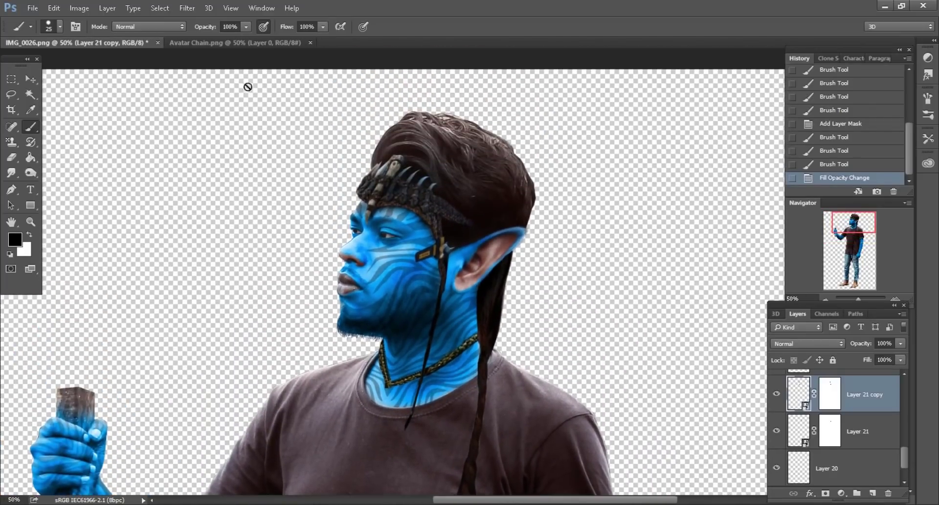
pyautogui.click(257, 43)
pyautogui.click(311, 43)
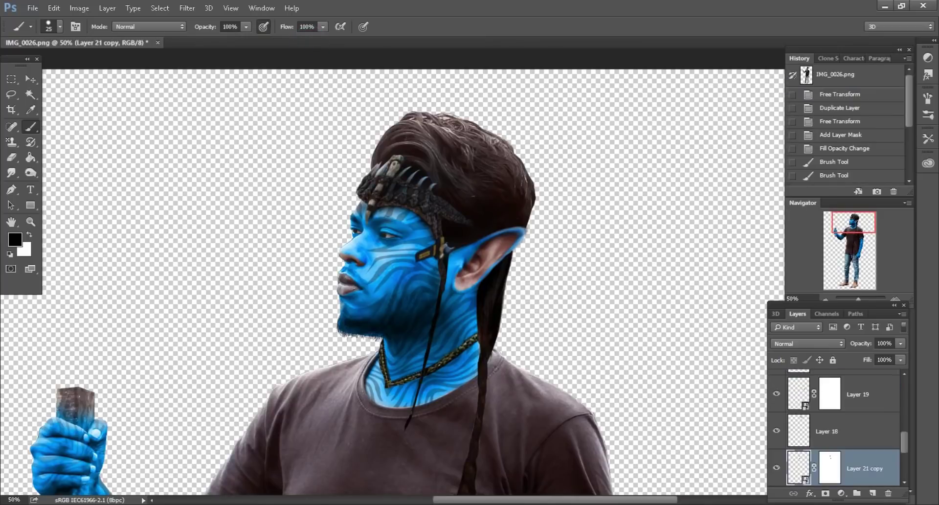
# Step: Open Avatar 3.png in Photoshop from the file browser
pyautogui.hotkey('alt', 'Tab')
pyautogui.moveTo(211, 92)
pyautogui.mouseDown()
pyautogui.moveTo(427, 359)
pyautogui.moveTo(571, 34)
pyautogui.mouseUp()
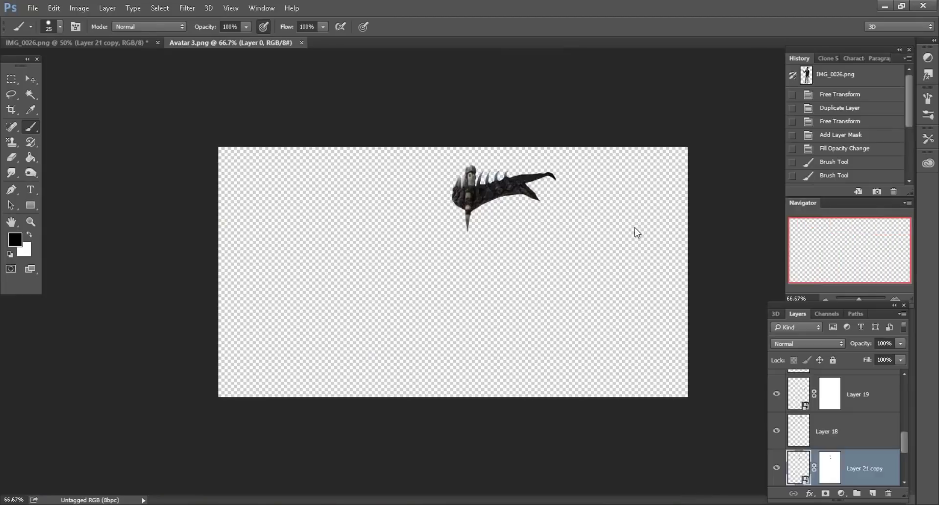
pyautogui.hotkey('ctrl', '+')
pyautogui.click(887, 219)
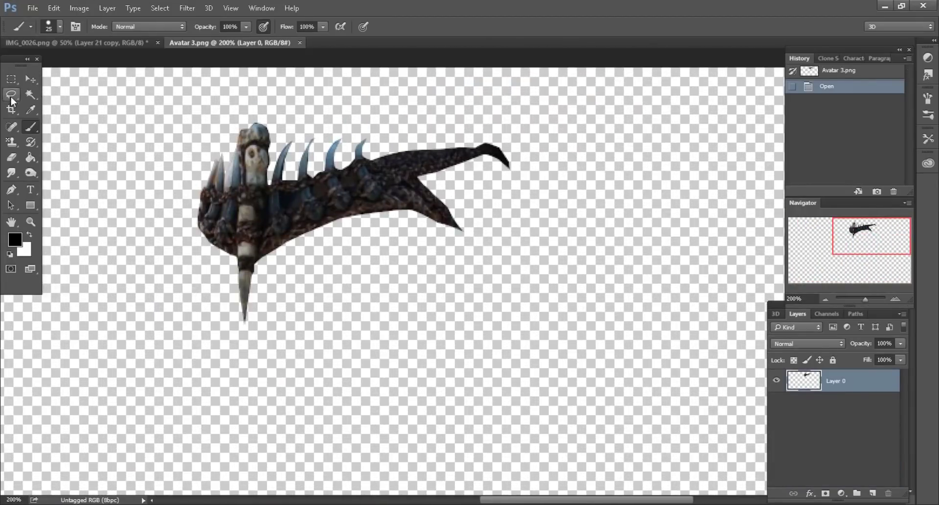
# Step: Lasso the curved tail piece and move it into the man's image
pyautogui.click(11, 95)
pyautogui.moveTo(547, 196); pyautogui.dragTo(415, 156)
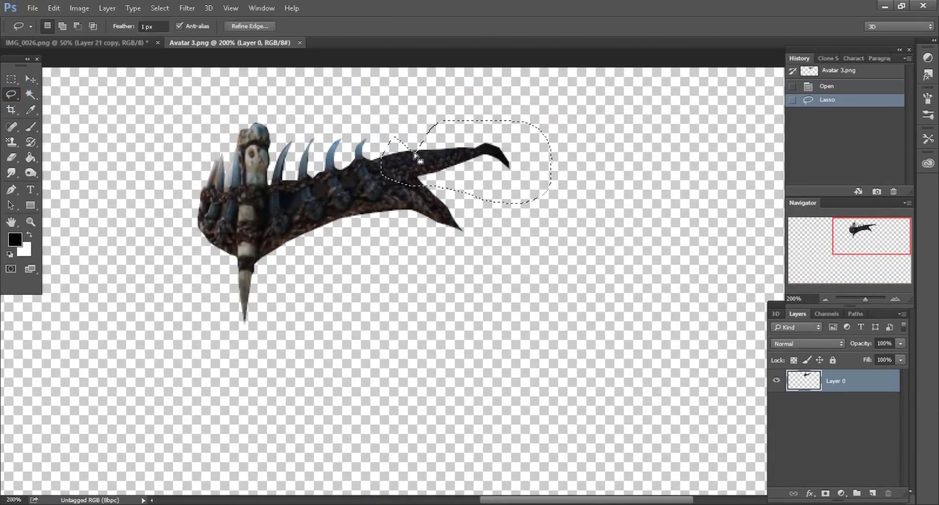
pyautogui.click(410, 139)
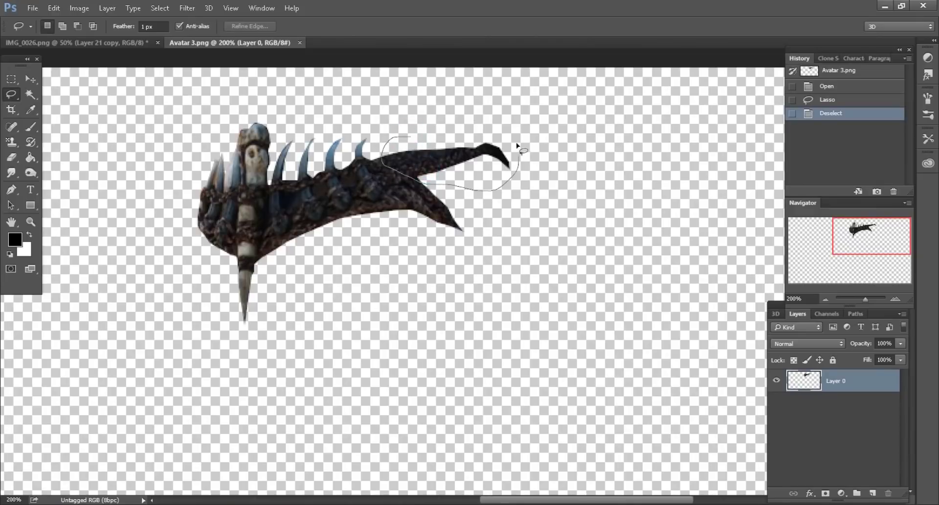
pyautogui.moveTo(517, 145); pyautogui.dragTo(414, 129)
pyautogui.click(33, 84)
pyautogui.moveTo(441, 161)
pyautogui.mouseDown()
pyautogui.moveTo(451, 230)
pyautogui.moveTo(561, 268)
pyautogui.mouseUp()
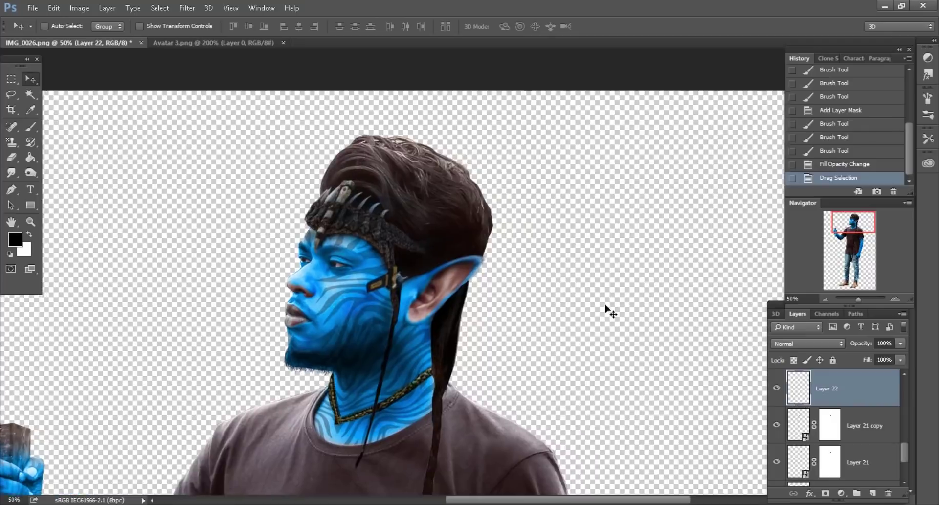
# Step: Move Layer 22 higher in the stack and convert it to a smart object
pyautogui.scroll(4, 592, 313)
pyautogui.hscroll(-1, 592, 315)
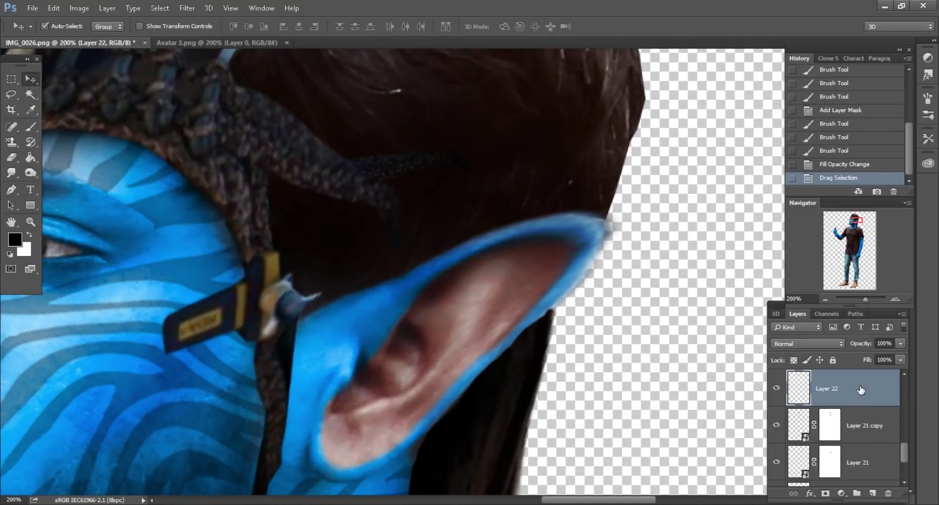
pyautogui.moveTo(861, 389)
pyautogui.mouseDown()
pyautogui.moveTo(857, 426)
pyautogui.moveTo(842, 409)
pyautogui.mouseUp()
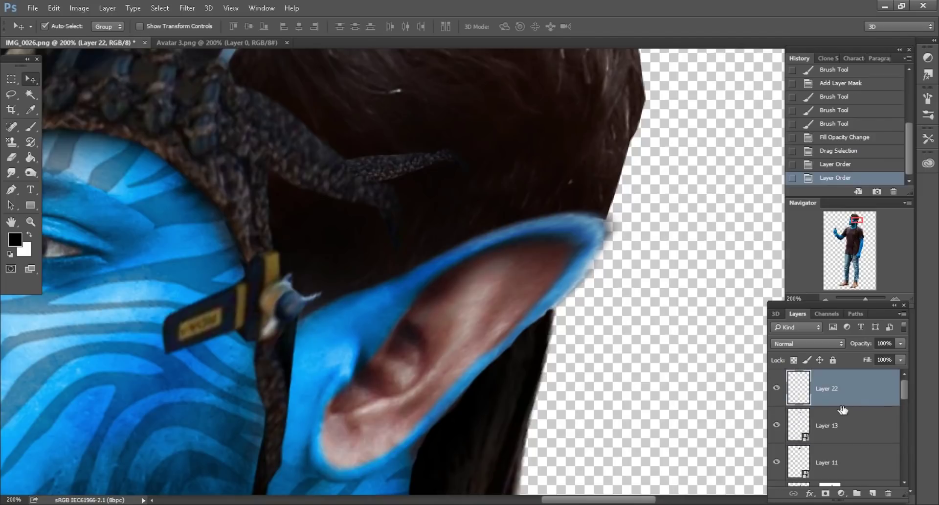
pyautogui.rightClick(864, 391)
pyautogui.click(655, 198)
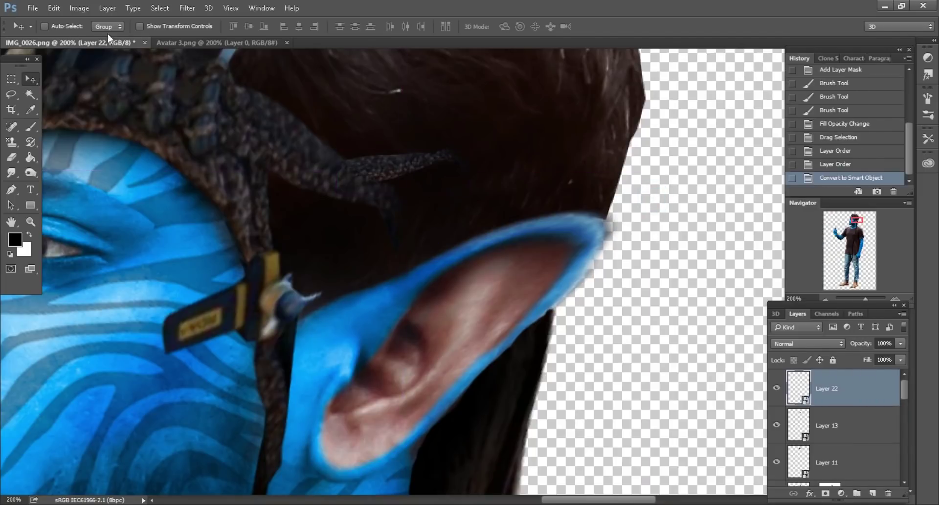
# Step: Rotate the tail piece about 14.5°, scale it to 219%, and move it toward the ear
pyautogui.click(54, 8)
pyautogui.click(71, 239)
pyautogui.moveTo(531, 129)
pyautogui.mouseDown()
pyautogui.moveTo(553, 199)
pyautogui.moveTo(545, 235)
pyautogui.mouseUp()
pyautogui.click(212, 27)
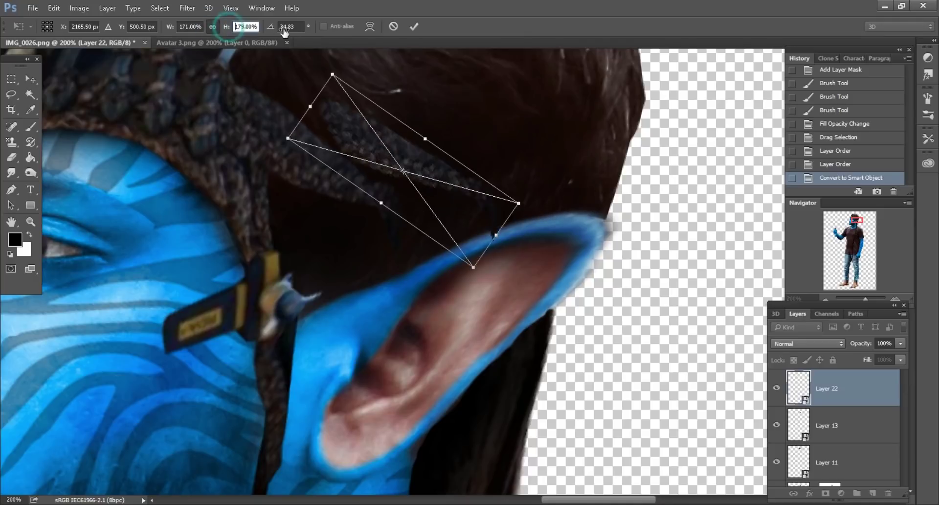
pyautogui.moveTo(470, 189); pyautogui.dragTo(550, 210)
pyautogui.moveTo(364, 113); pyautogui.dragTo(361, 147)
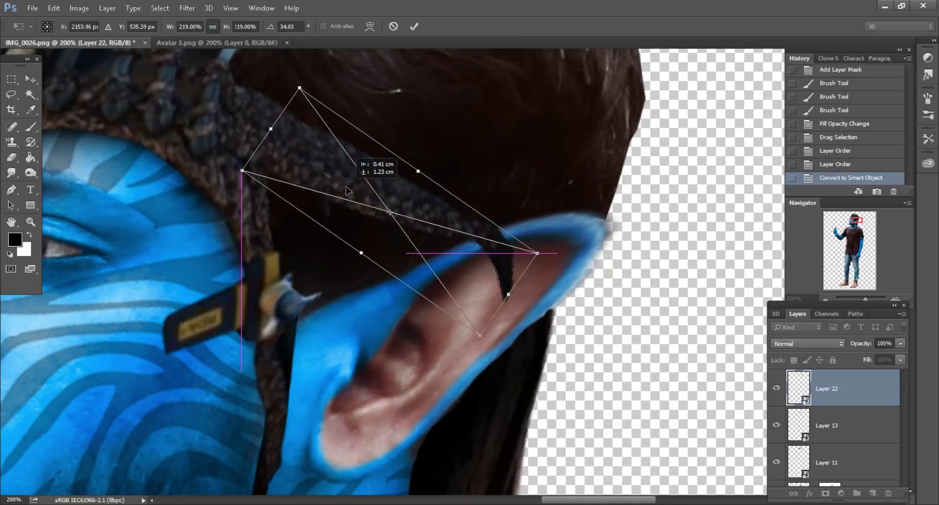
# Step: Warp the strand to bend down toward the ear tip
pyautogui.rightClick(392, 182)
pyautogui.click(447, 300)
pyautogui.moveTo(436, 256); pyautogui.dragTo(494, 250)
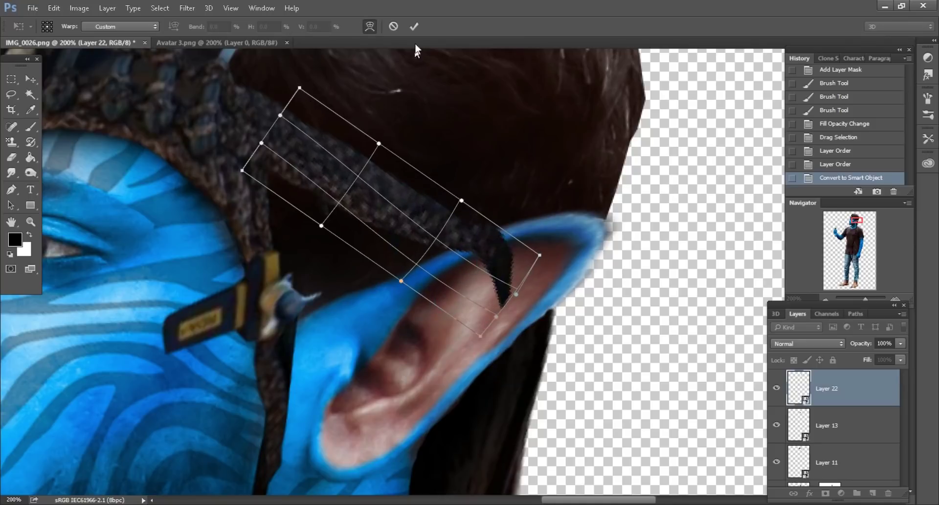
pyautogui.click(415, 26)
# Step: Add a mask to the strand and brush it out over the ear rim
pyautogui.click(824, 495)
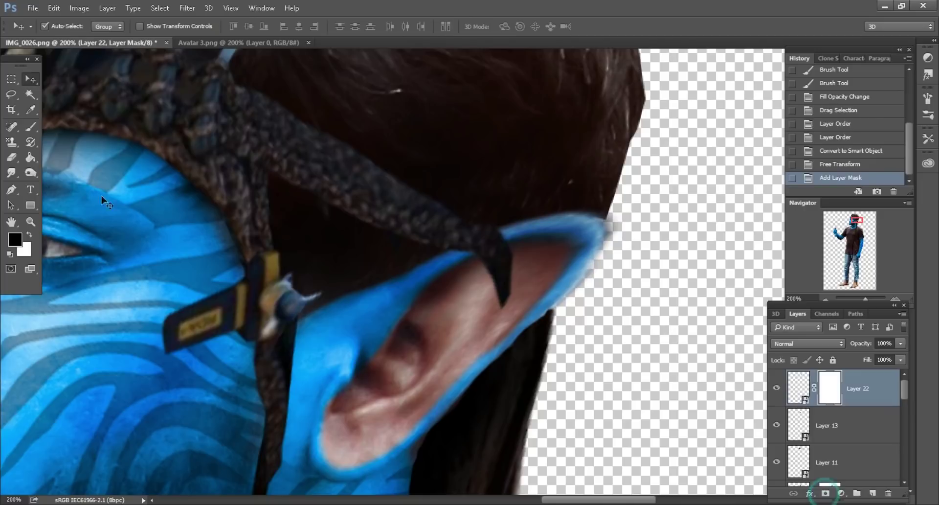
pyautogui.click(30, 127)
pyautogui.moveTo(476, 261)
pyautogui.mouseDown()
pyautogui.moveTo(514, 234)
pyautogui.moveTo(515, 251)
pyautogui.mouseUp()
pyautogui.press('[')
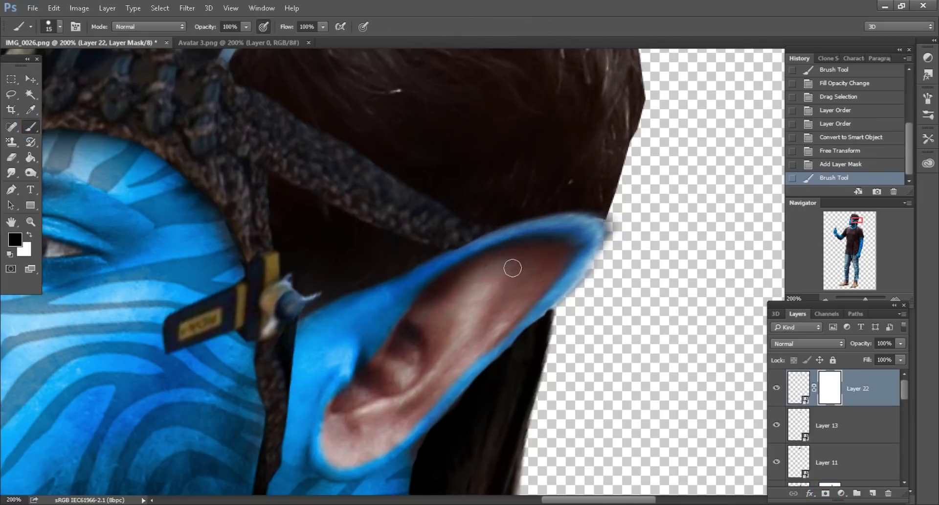
pyautogui.click(414, 273)
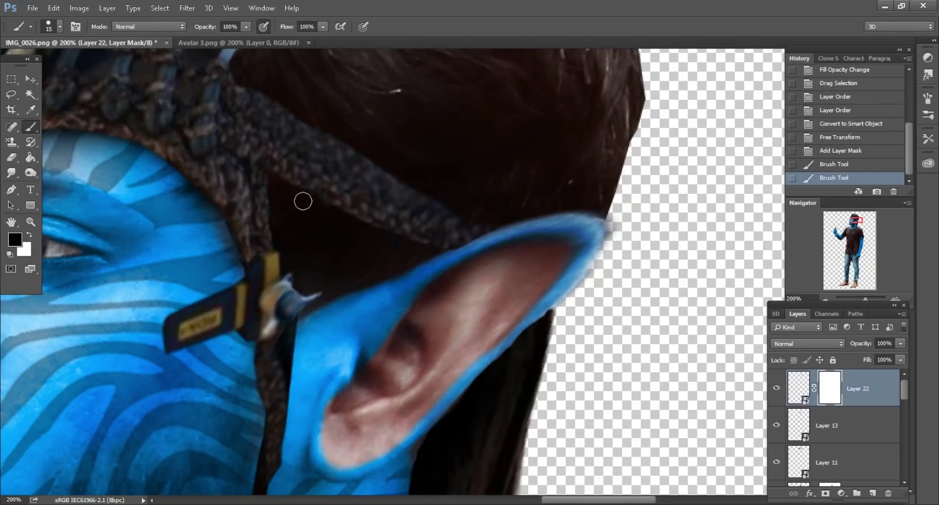
pyautogui.click(419, 267)
pyautogui.hotkey('ctrl', '-')
# Step: Select Layer 10, the man's photo, and launch Filter > Camera Raw Filter
pyautogui.hotkey('ctrl', '-')
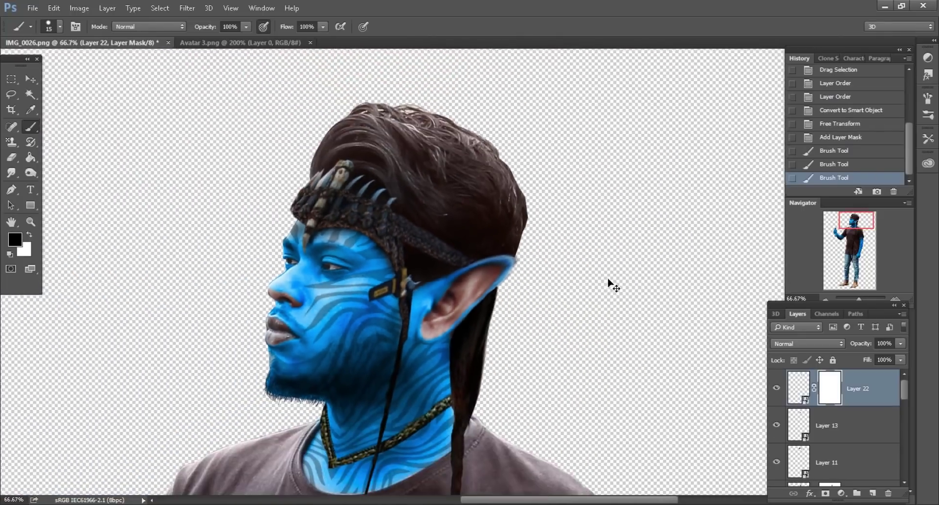
pyautogui.hotkey('ctrl', '-')
pyautogui.hotkey('ctrl', '-')
pyautogui.hotkey('ctrl', '-')
pyautogui.hotkey('ctrl', '-')
pyautogui.scroll(-2, 513, 306)
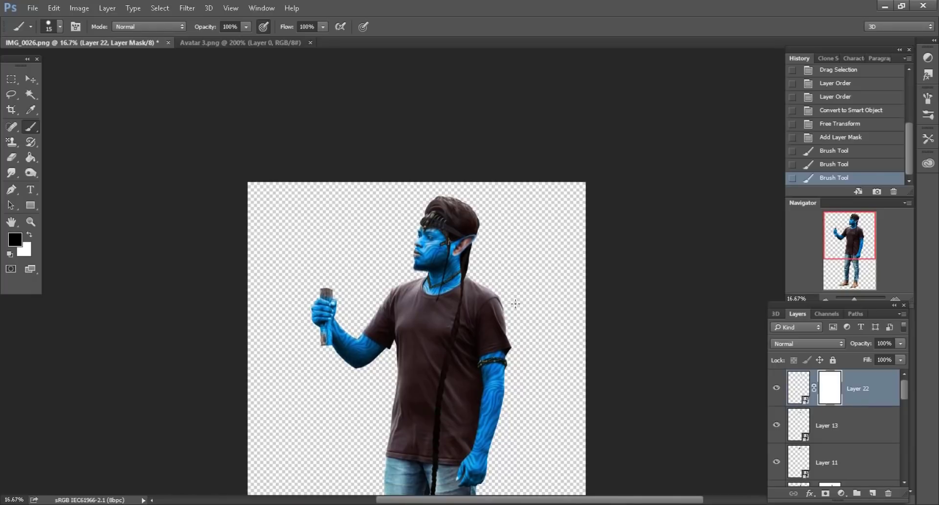
pyautogui.scroll(-2, 507, 303)
pyautogui.scroll(-2, 843, 440)
pyautogui.scroll(-1, 843, 441)
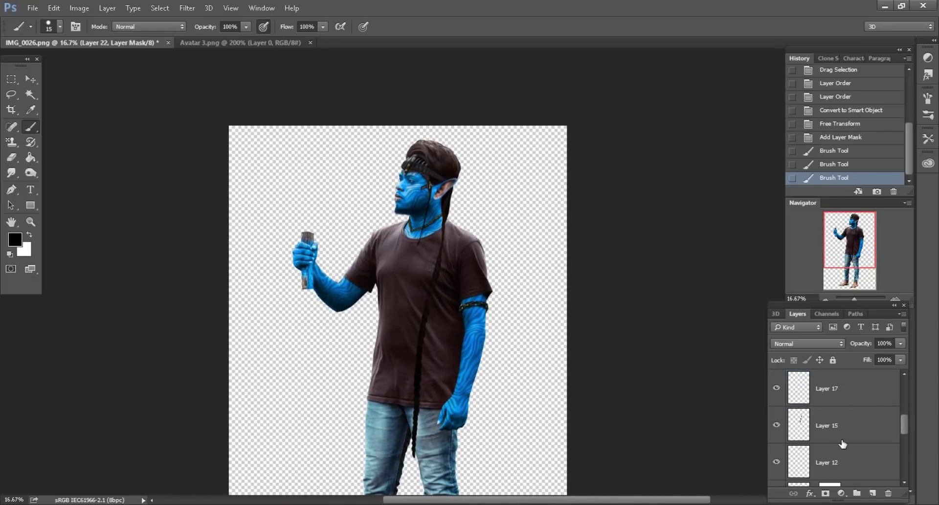
pyautogui.scroll(-1, 843, 443)
pyautogui.scroll(-2, 842, 442)
pyautogui.click(847, 460)
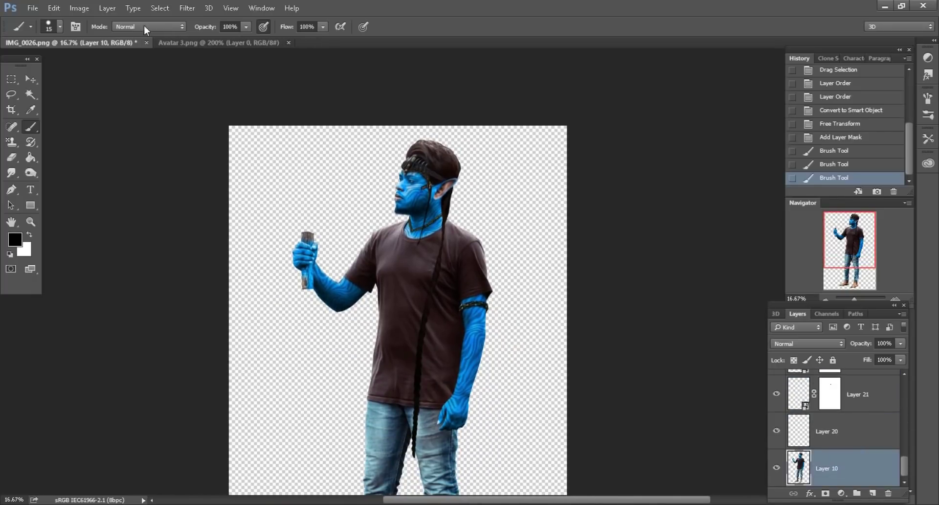
pyautogui.click(184, 9)
pyautogui.click(204, 77)
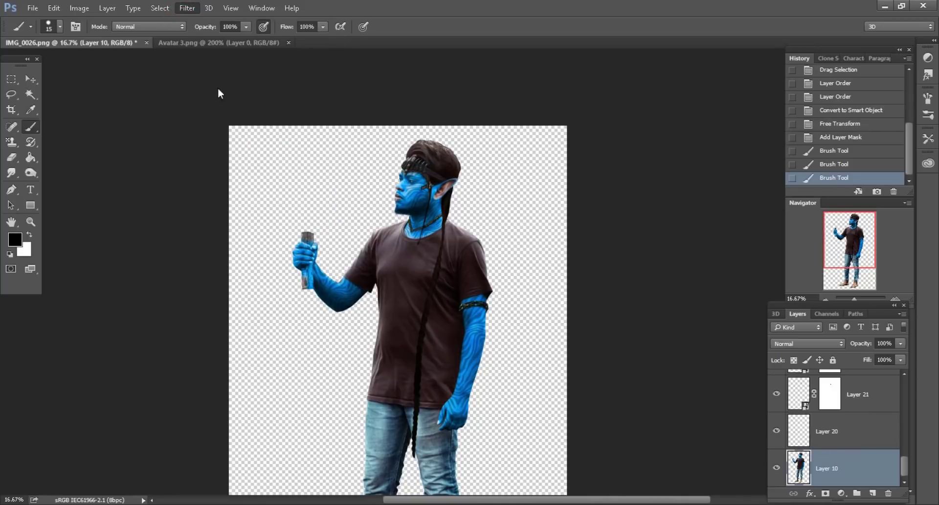
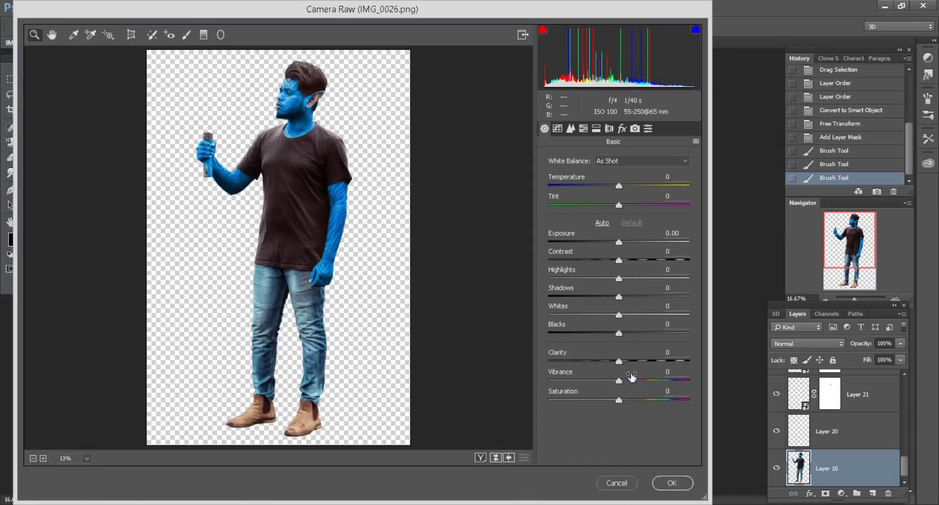
# Step: Apply Camera Raw to Layer 10 with Clarity +43, Blacks -5, Highlights -34, Shadows +6
pyautogui.moveTo(634, 362); pyautogui.dragTo(642, 364)
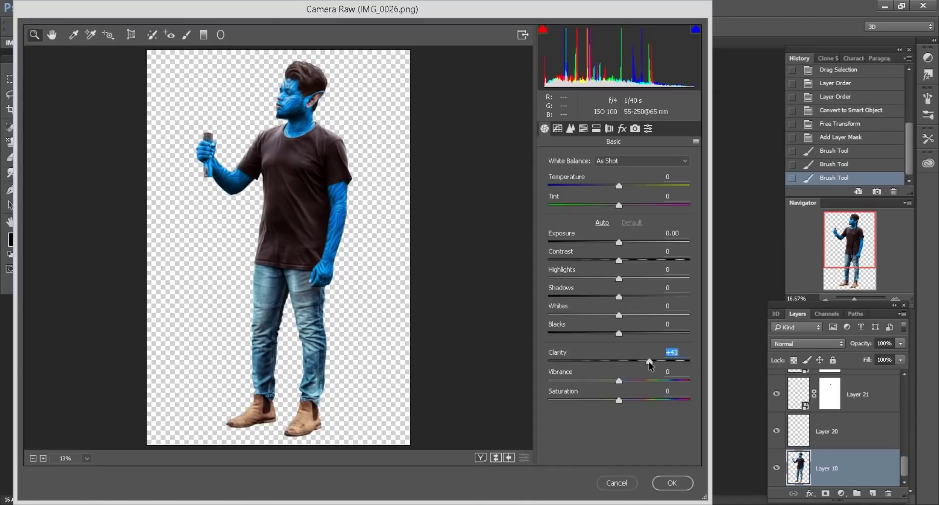
pyautogui.moveTo(619, 334); pyautogui.dragTo(616, 333)
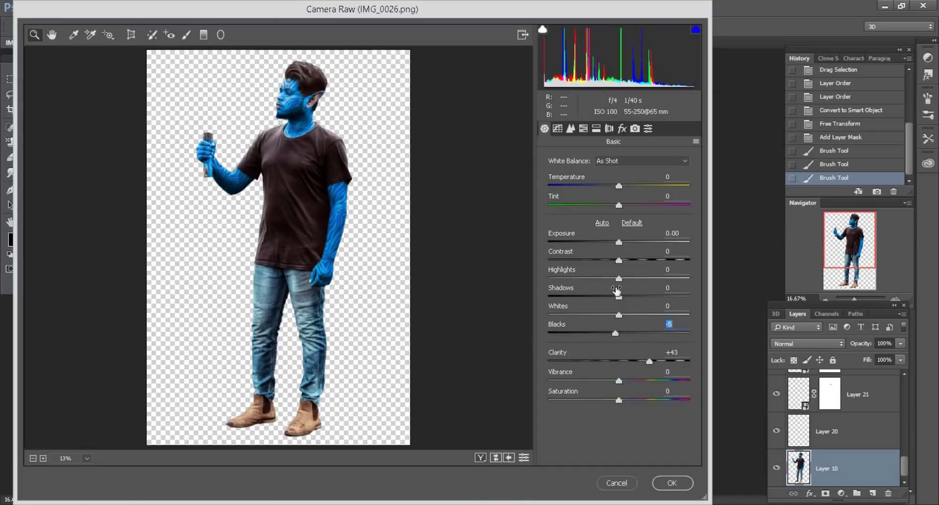
pyautogui.moveTo(610, 279); pyautogui.dragTo(594, 280)
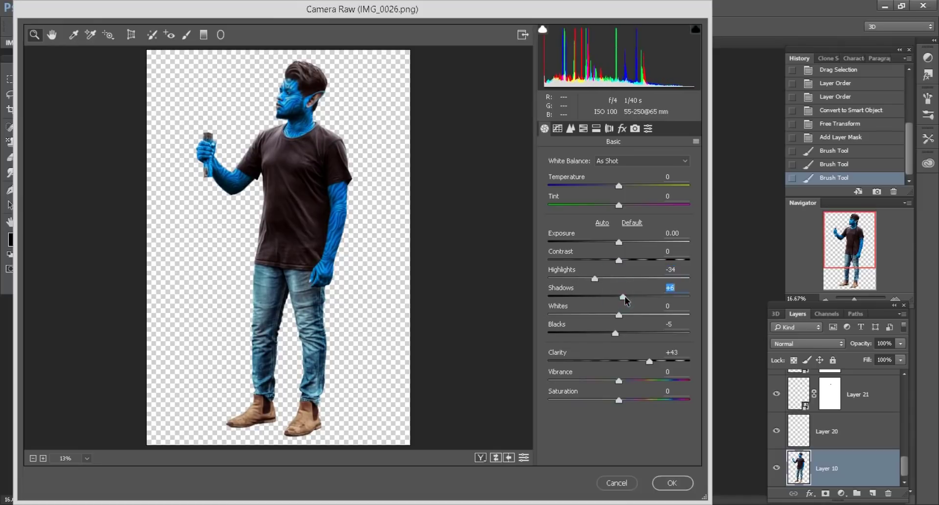
pyautogui.click(678, 483)
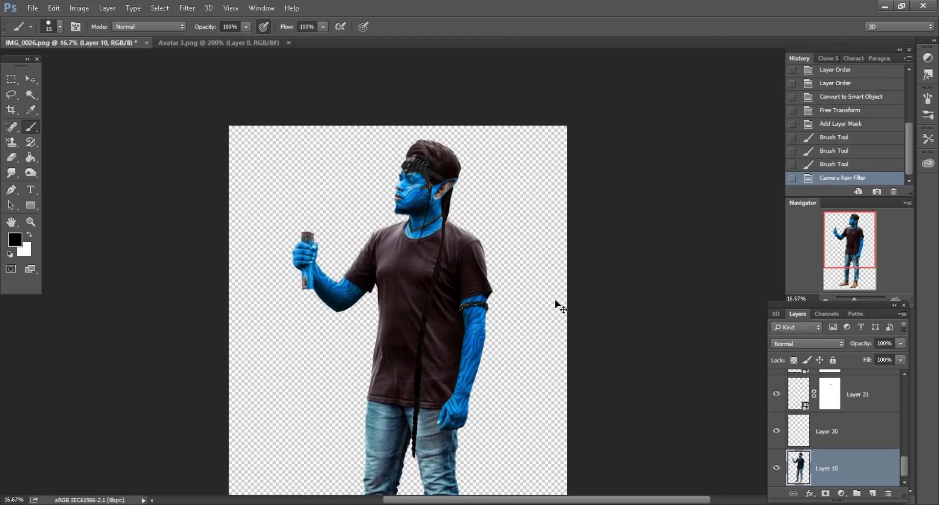
# Step: Add a new layer above the figure and set the foreground colour to orange #ffa201
pyautogui.scroll(4, 561, 306)
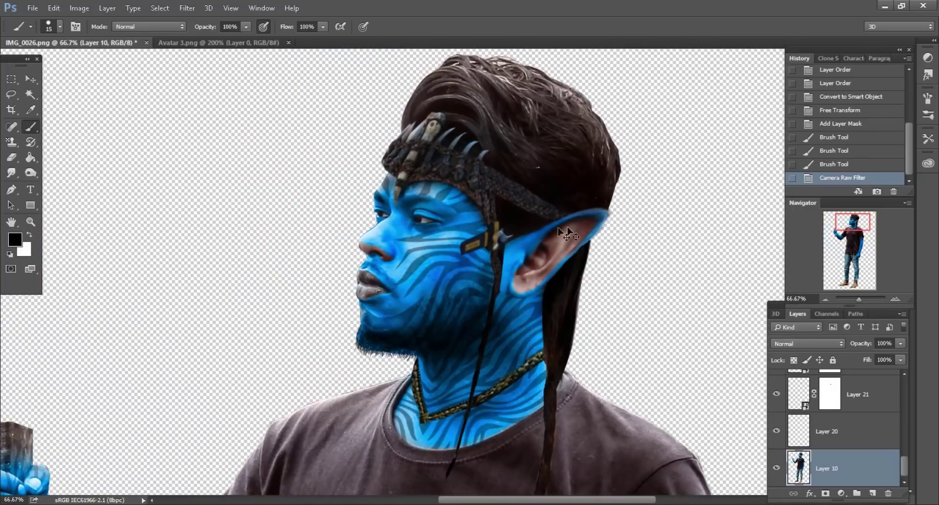
pyautogui.scroll(1, 538, 230)
pyautogui.scroll(2, 489, 220)
pyautogui.scroll(2, 440, 216)
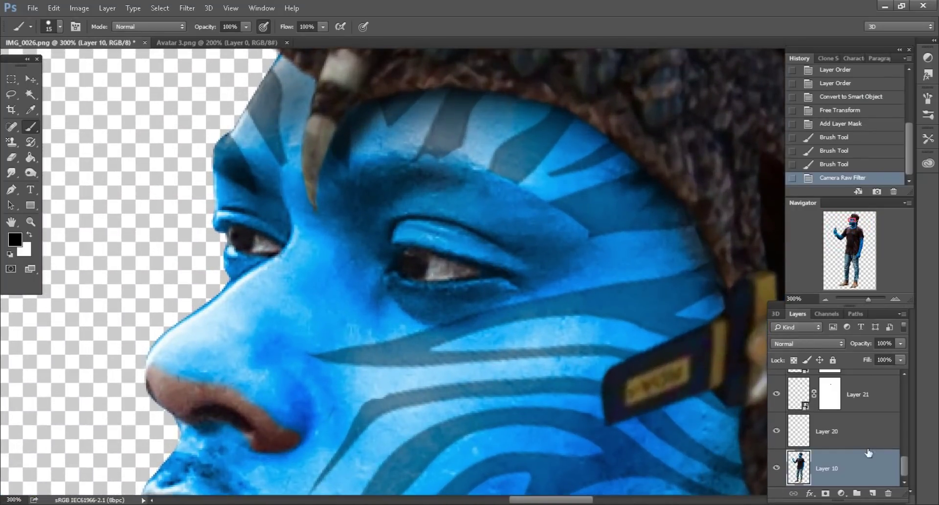
pyautogui.click(872, 494)
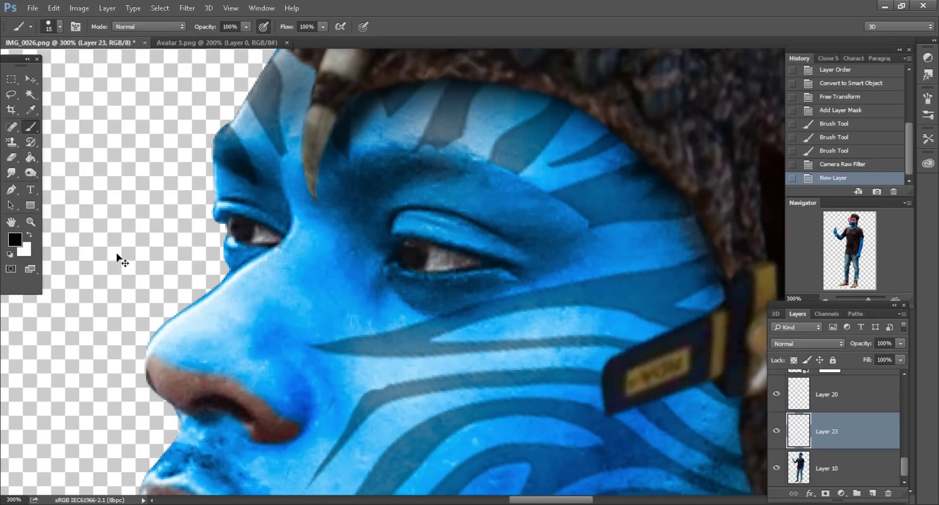
pyautogui.click(15, 240)
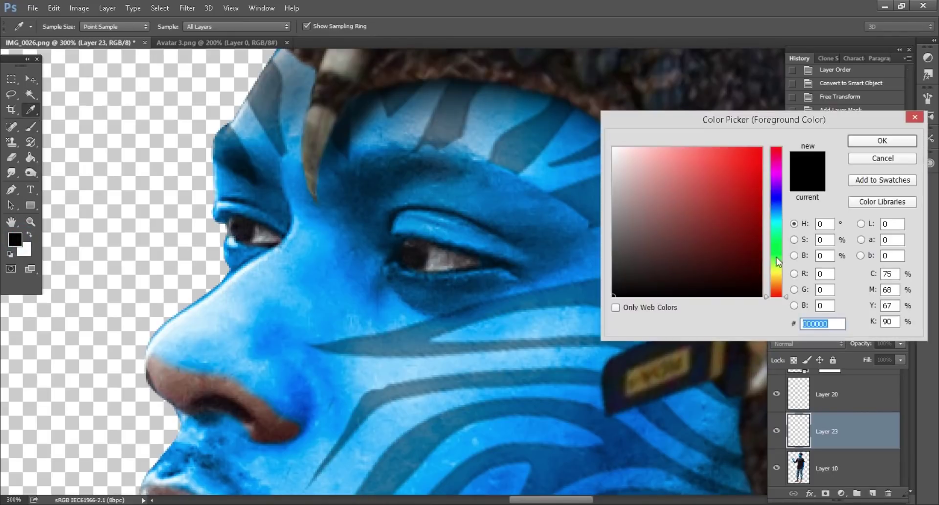
pyautogui.moveTo(776, 257); pyautogui.dragTo(777, 280)
pyautogui.moveTo(754, 164); pyautogui.dragTo(762, 138)
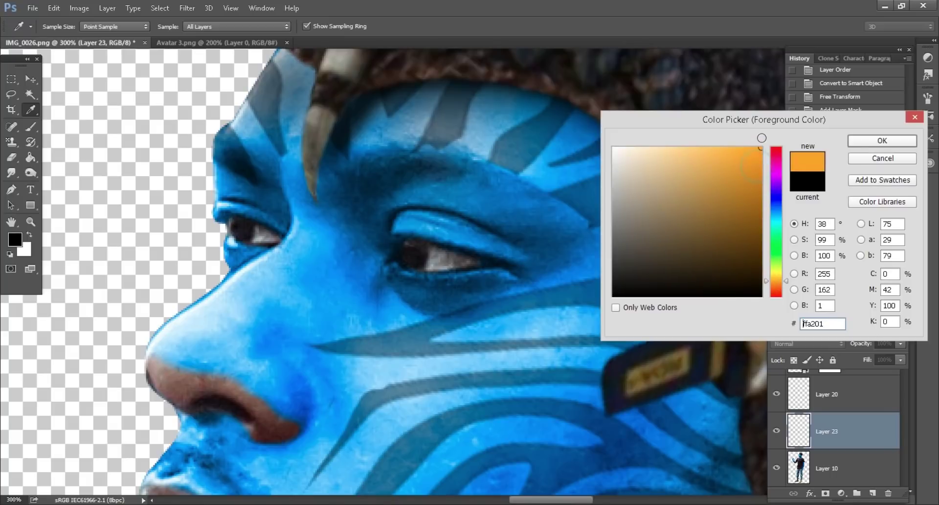
pyautogui.click(882, 140)
# Step: With a tiny 2–4 px brush, paint orange over the whites of the eyes
pyautogui.press('b')
pyautogui.scroll(1, 440, 251)
pyautogui.rightClick(439, 251)
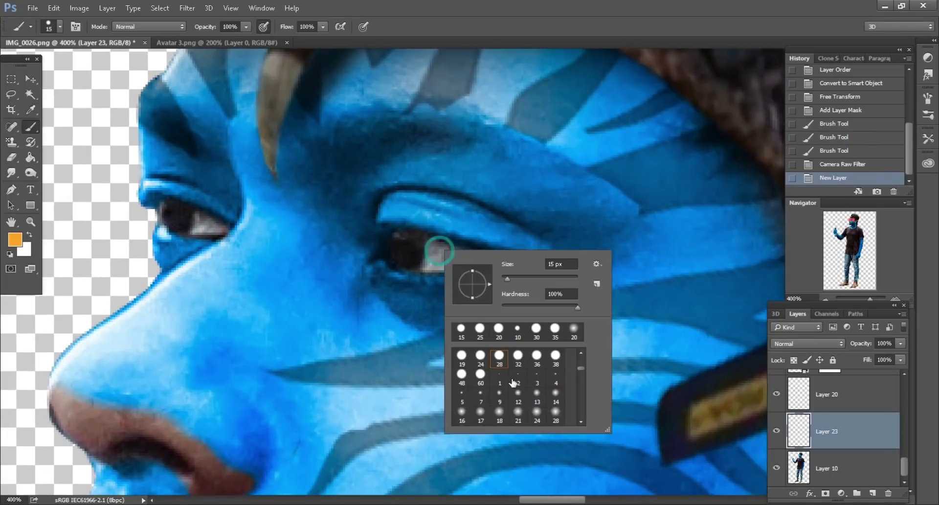
pyautogui.press('Escape')
pyautogui.scroll(1, 448, 266)
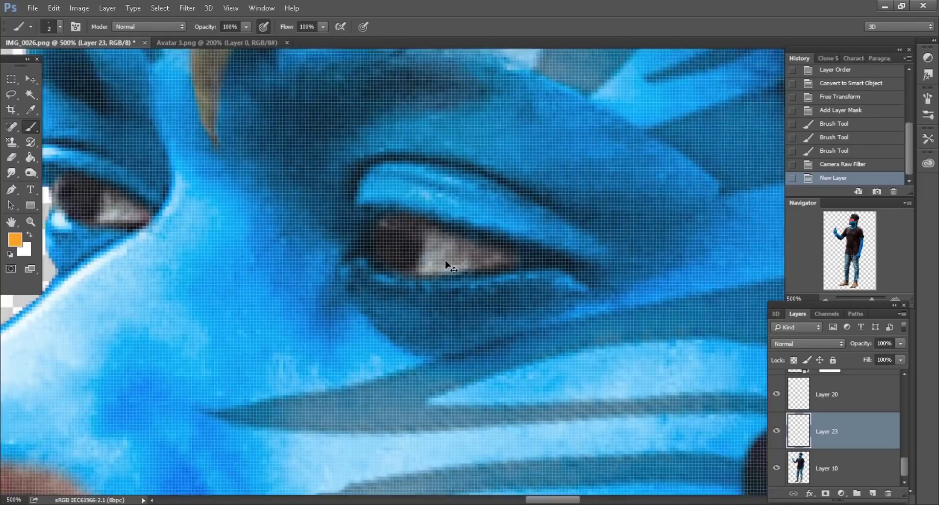
pyautogui.scroll(1, 446, 264)
pyautogui.scroll(-1, 451, 267)
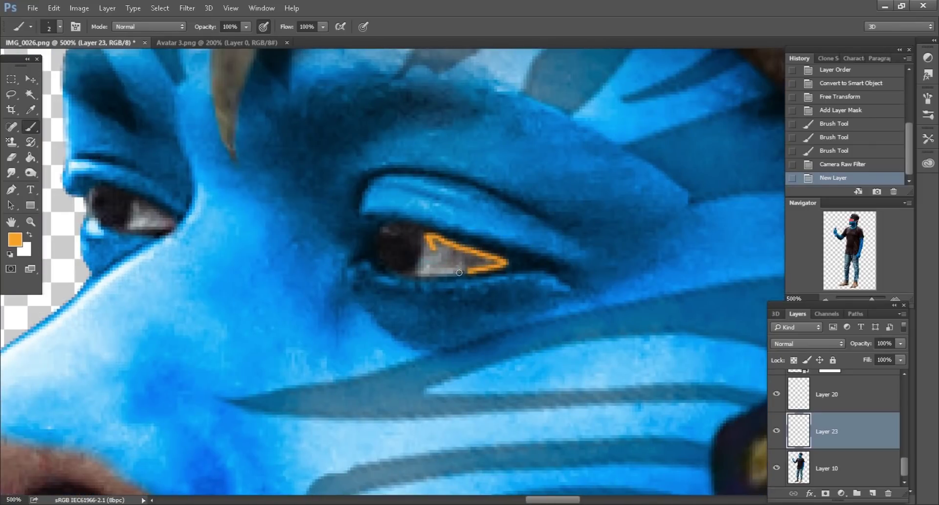
pyautogui.press(']')
pyautogui.press(']')
pyautogui.moveTo(430, 243); pyautogui.dragTo(460, 252)
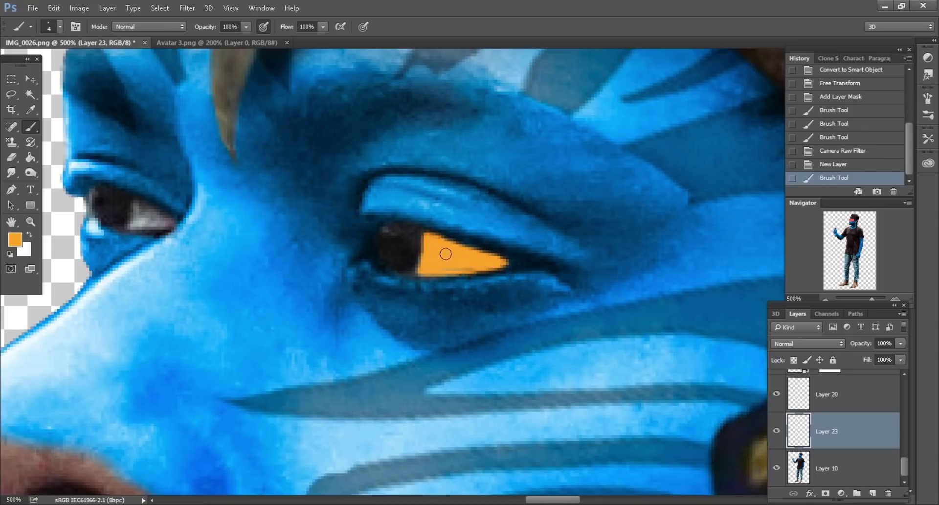
pyautogui.click(446, 254)
pyautogui.hscroll(-3, 320, 261)
pyautogui.hscroll(-2, 303, 244)
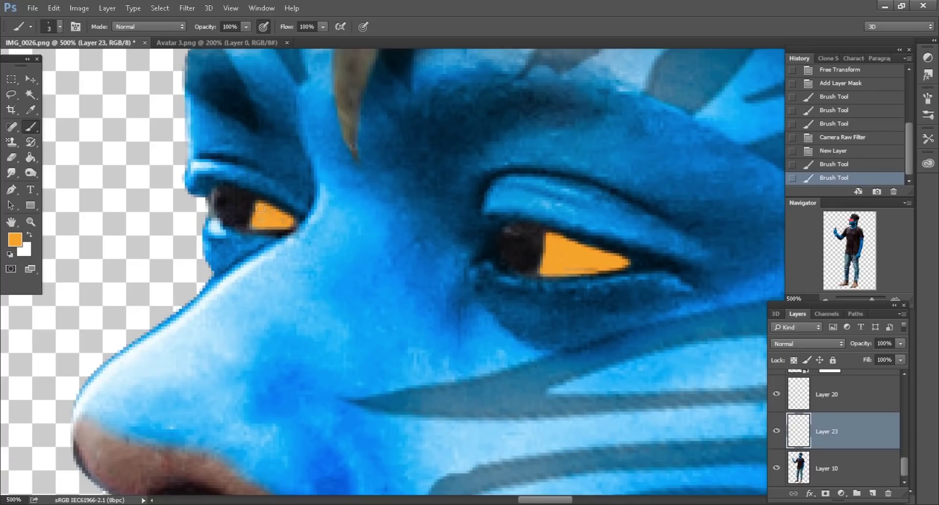
pyautogui.scroll(-3, 463, 275)
pyautogui.scroll(-3, 612, 271)
pyautogui.scroll(-2, 582, 327)
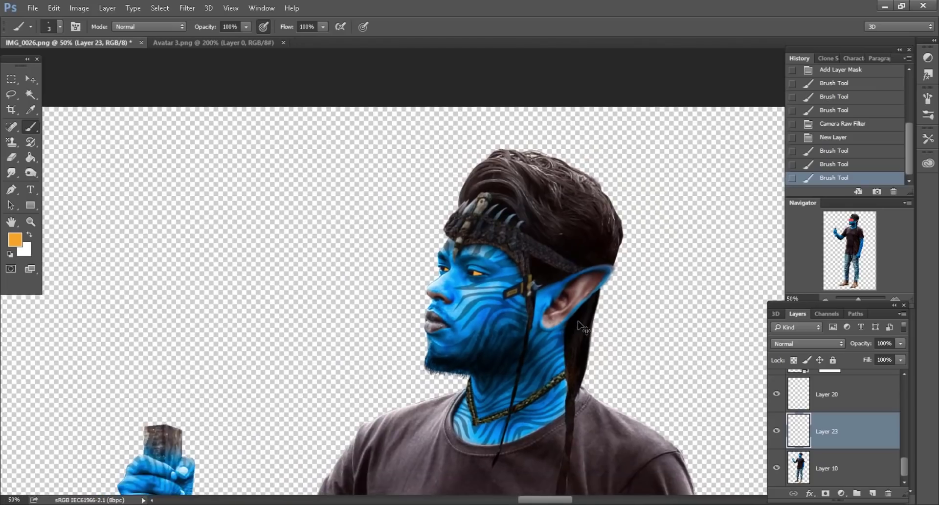
pyautogui.scroll(-1, 582, 327)
pyautogui.scroll(-1, 580, 325)
pyautogui.scroll(-2, 581, 323)
pyautogui.scroll(-2, 580, 321)
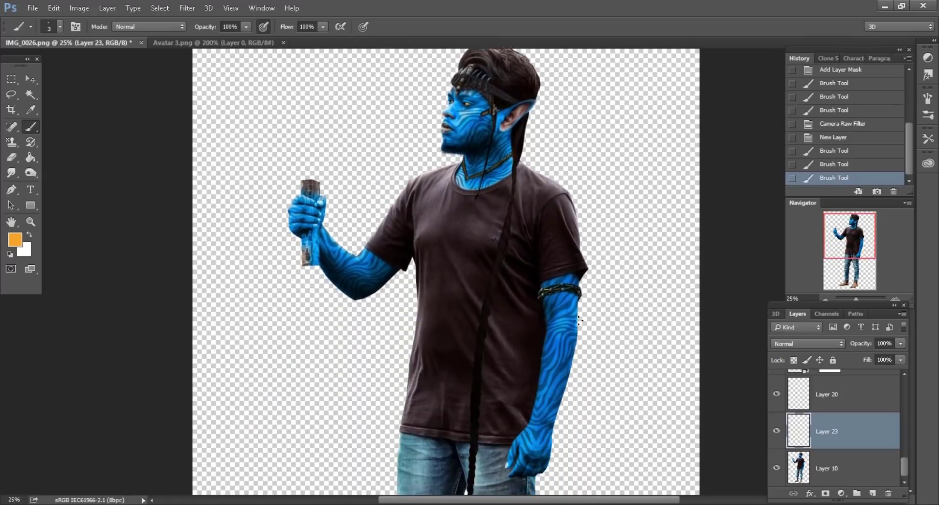
pyautogui.scroll(-1, 580, 320)
pyautogui.scroll(3, 636, 372)
# Step: Add another new layer above Layer 10 and set the foreground colour to black (000000)
pyautogui.click(854, 466)
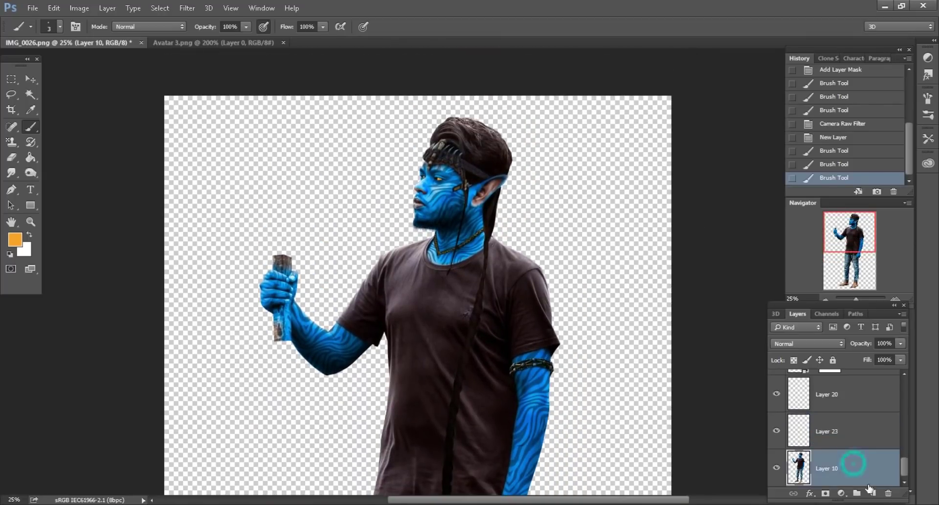
pyautogui.click(873, 493)
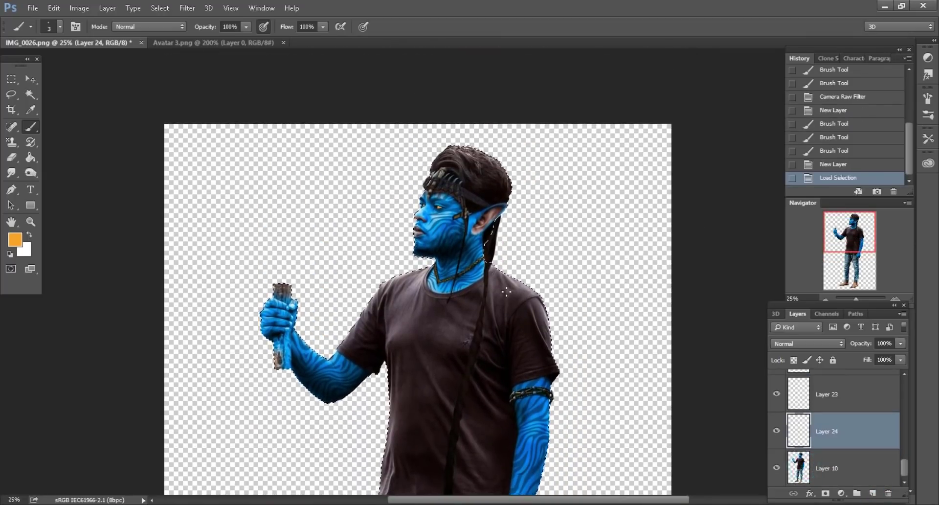
pyautogui.scroll(3, 442, 201)
pyautogui.click(15, 239)
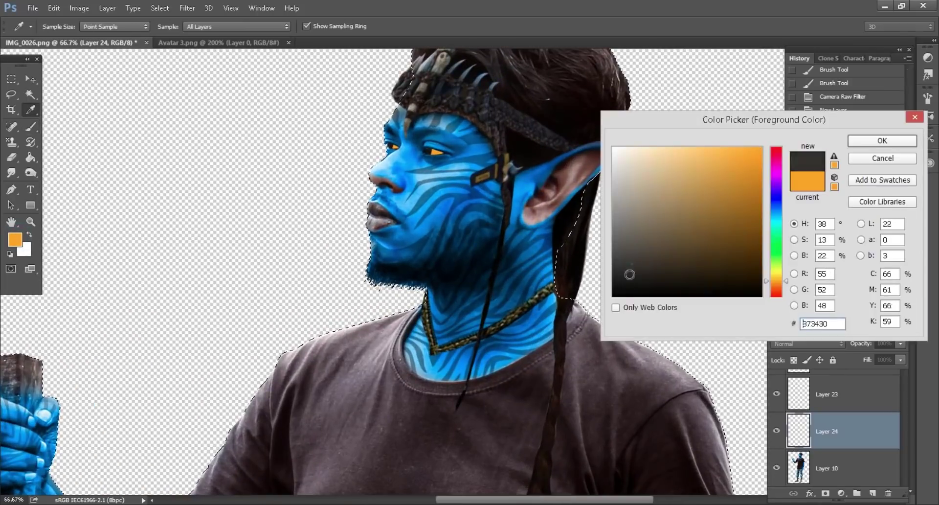
pyautogui.write('000000')
pyautogui.press('Return')
# Step: Choose a larger soft brush at 28% opacity
pyautogui.scroll(-3, 508, 247)
pyautogui.scroll(2, 509, 247)
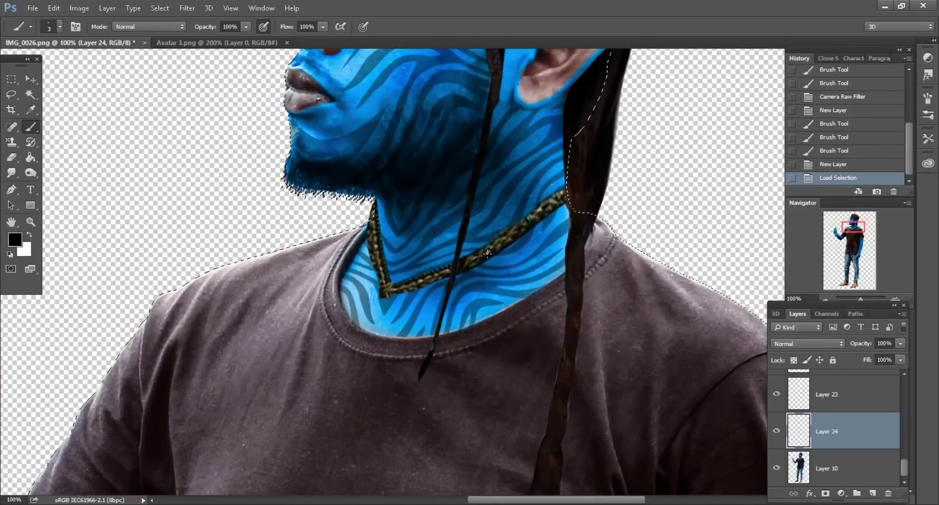
pyautogui.rightClick(494, 255)
pyautogui.click(566, 416)
pyautogui.scroll(-3, 392, 220)
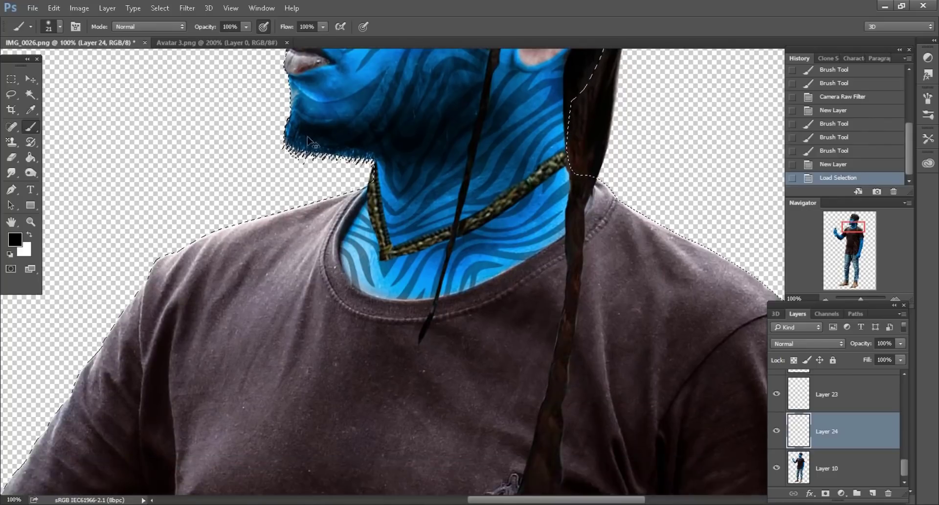
pyautogui.moveTo(171, 35); pyautogui.dragTo(164, 36)
pyautogui.scroll(1, 513, 216)
pyautogui.press(']')
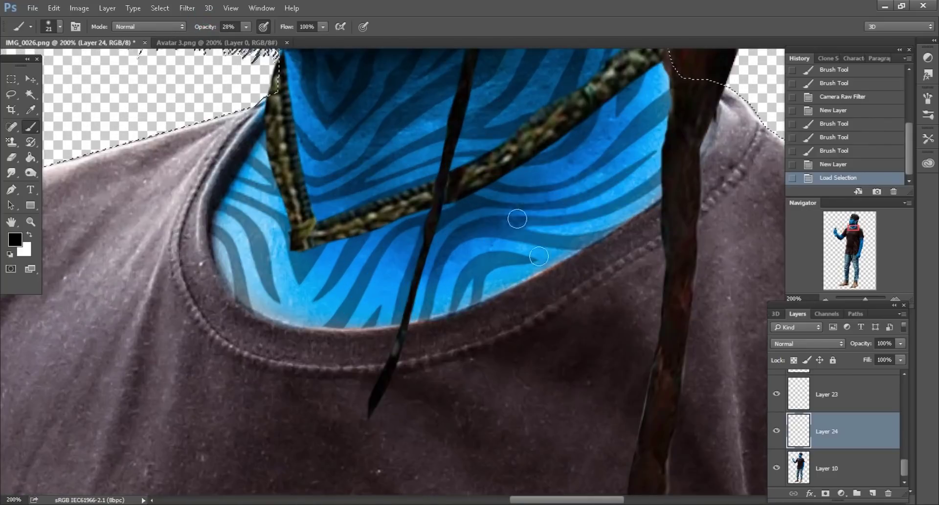
pyautogui.scroll(2, 524, 210)
pyautogui.scroll(2, 538, 201)
pyautogui.press('[')
# Step: Paint soft black shading along the rope necklace on the neck
pyautogui.moveTo(529, 209); pyautogui.dragTo(649, 133)
pyautogui.moveTo(579, 175)
pyautogui.mouseDown()
pyautogui.moveTo(425, 271)
pyautogui.moveTo(306, 307)
pyautogui.moveTo(272, 166)
pyautogui.moveTo(308, 303)
pyautogui.mouseUp()
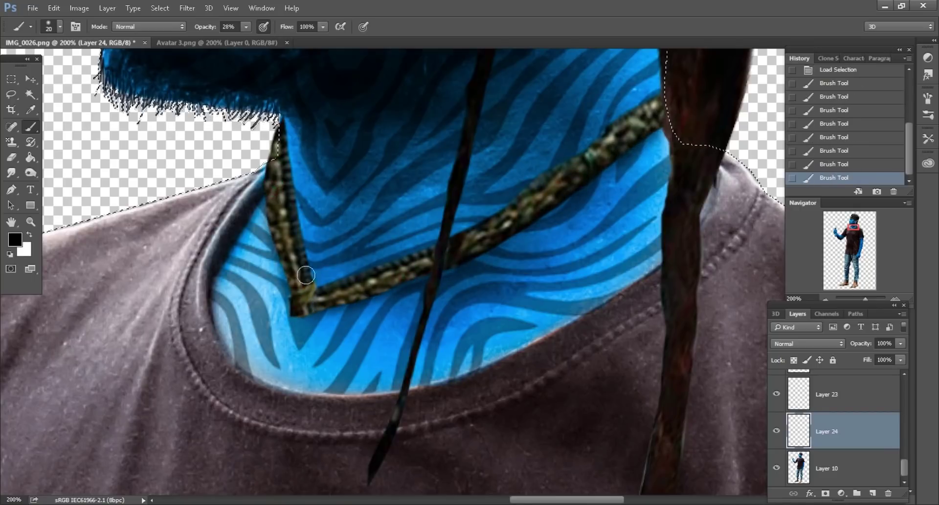
pyautogui.press('[')
pyautogui.moveTo(277, 147); pyautogui.dragTo(289, 209)
pyautogui.scroll(2, 325, 220)
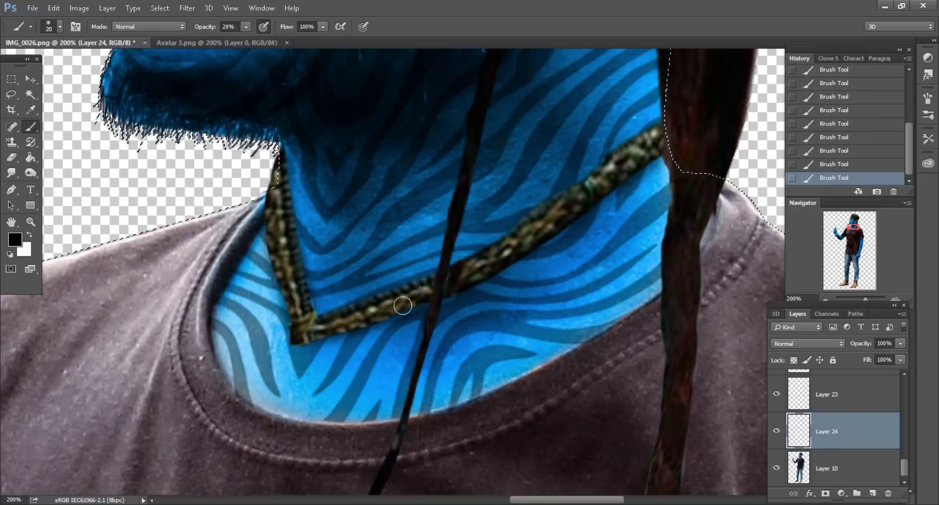
pyautogui.scroll(-5, 609, 235)
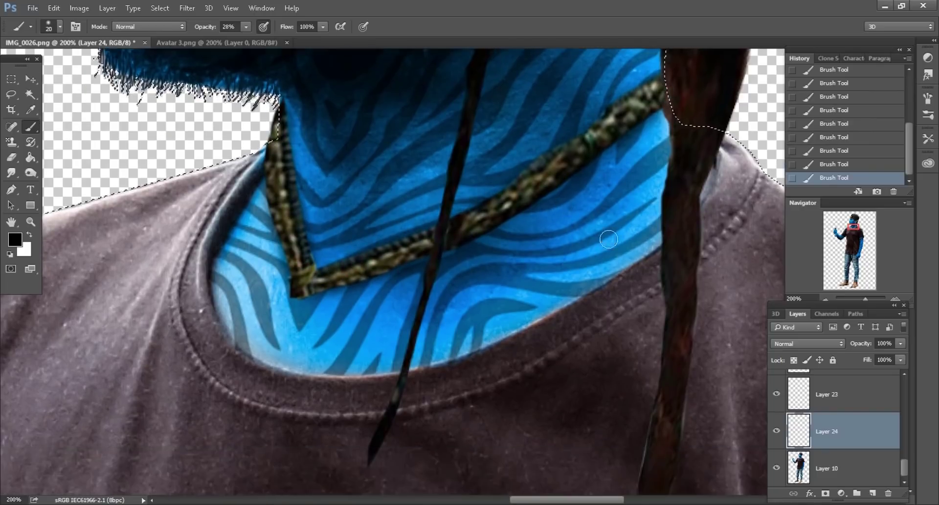
pyautogui.press('[')
pyautogui.press('[')
pyautogui.press('[')
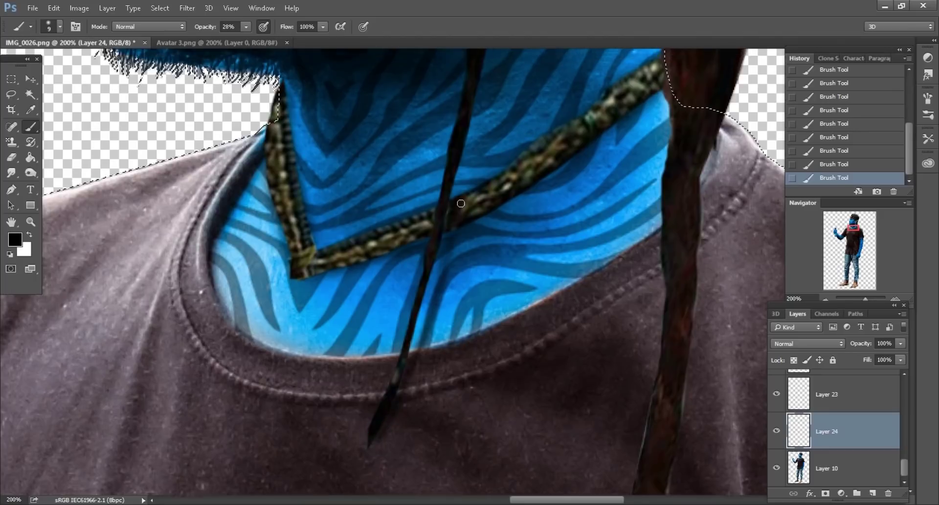
pyautogui.scroll(10, 458, 210)
# Step: Paint soft shading across the headband and along its upper edge
pyautogui.hotkey('ctrl', '-')
pyautogui.press(']')
pyautogui.press(']')
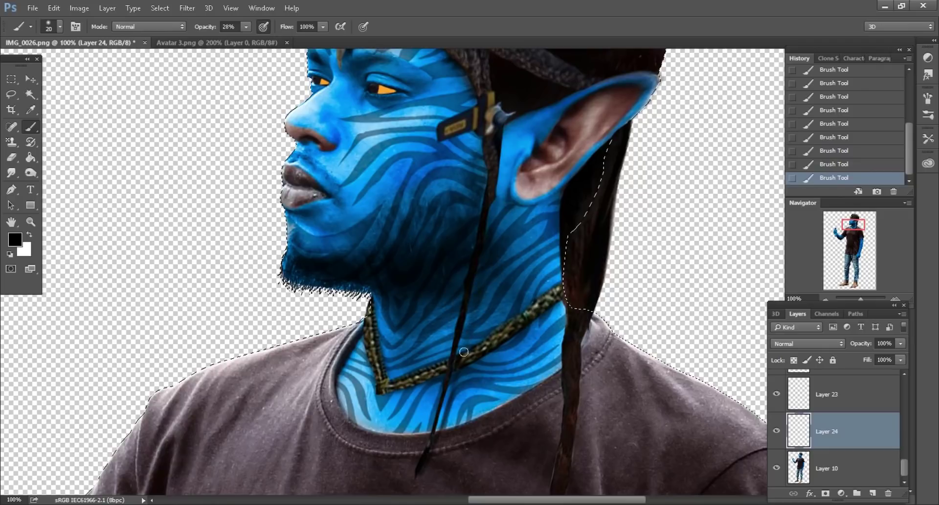
pyautogui.scroll(5, 508, 224)
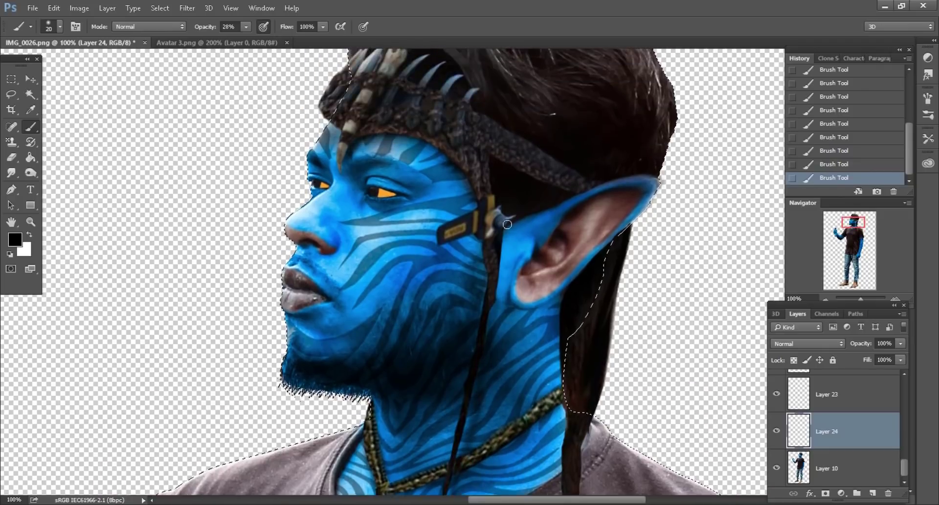
pyautogui.hotkey('ctrl', '+')
pyautogui.press(']')
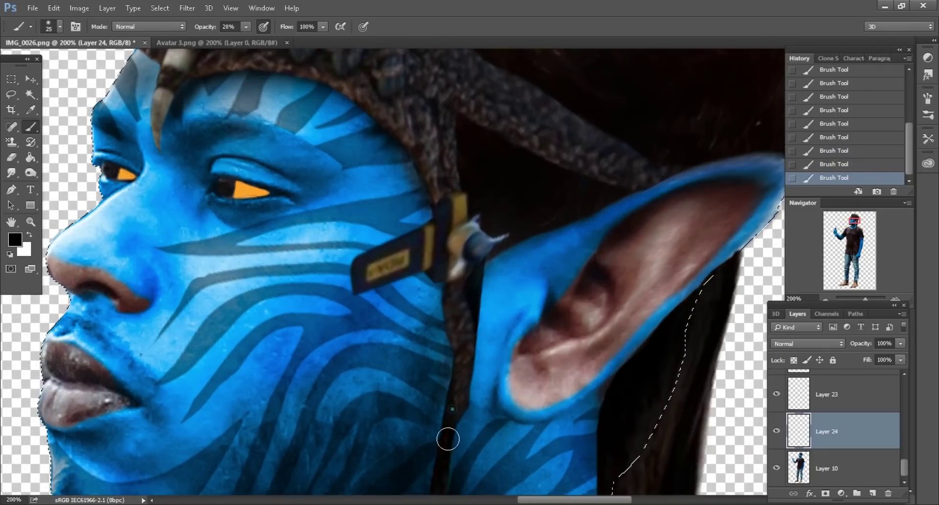
pyautogui.press('[')
pyautogui.press('[')
pyautogui.press('[')
pyautogui.moveTo(414, 269); pyautogui.dragTo(370, 290)
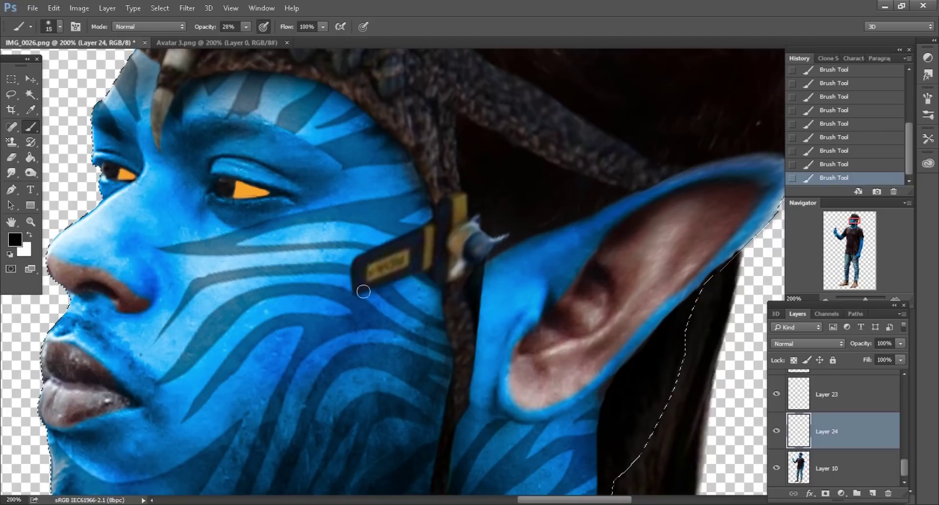
pyautogui.press(']')
pyautogui.press(']')
pyautogui.click(405, 150)
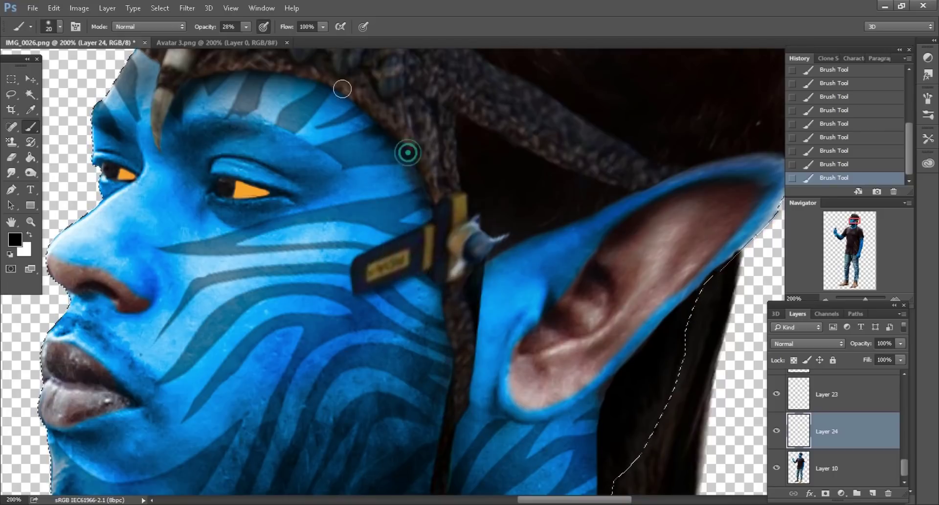
pyautogui.click(329, 84)
pyautogui.click(222, 70)
pyautogui.scroll(1, 157, 140)
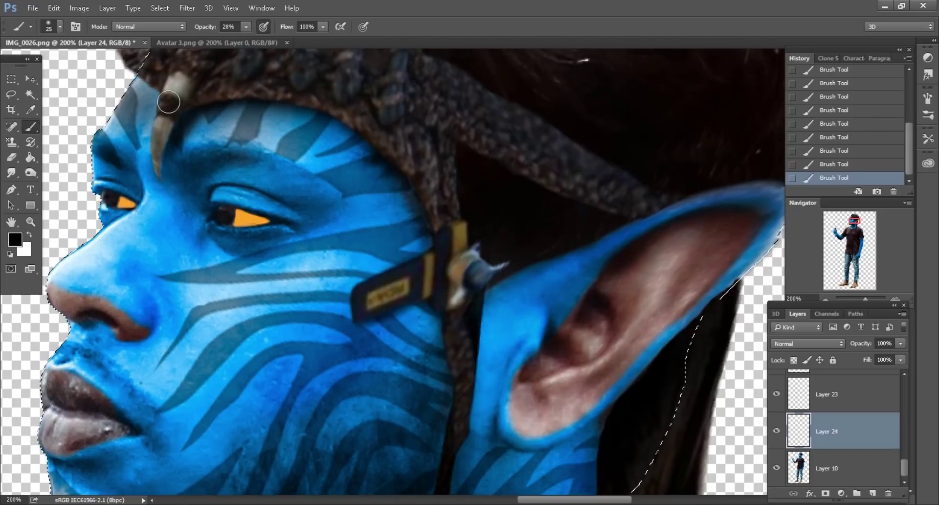
pyautogui.click(142, 72)
pyautogui.click(457, 151)
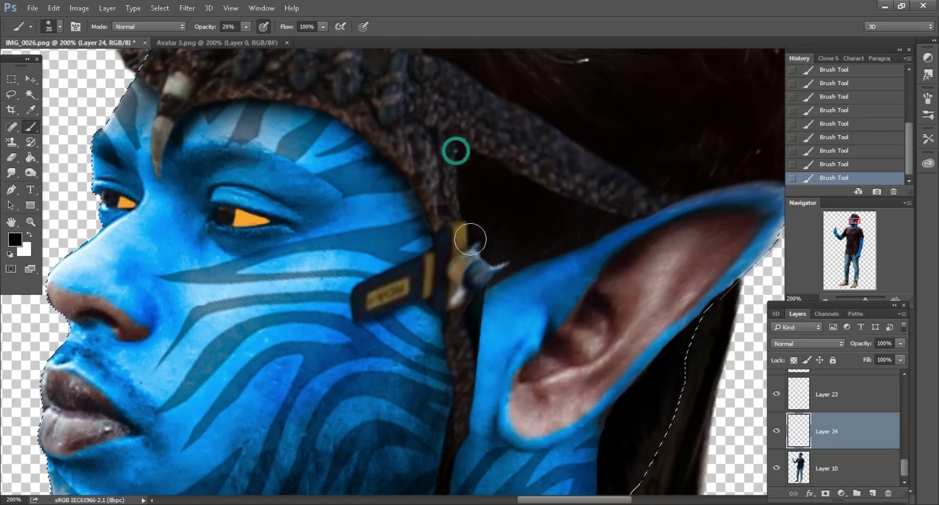
pyautogui.press(']')
# Step: Dab shading down the long hair strand, then deselect with Ctrl+D
pyautogui.hotkey('ctrl', '-')
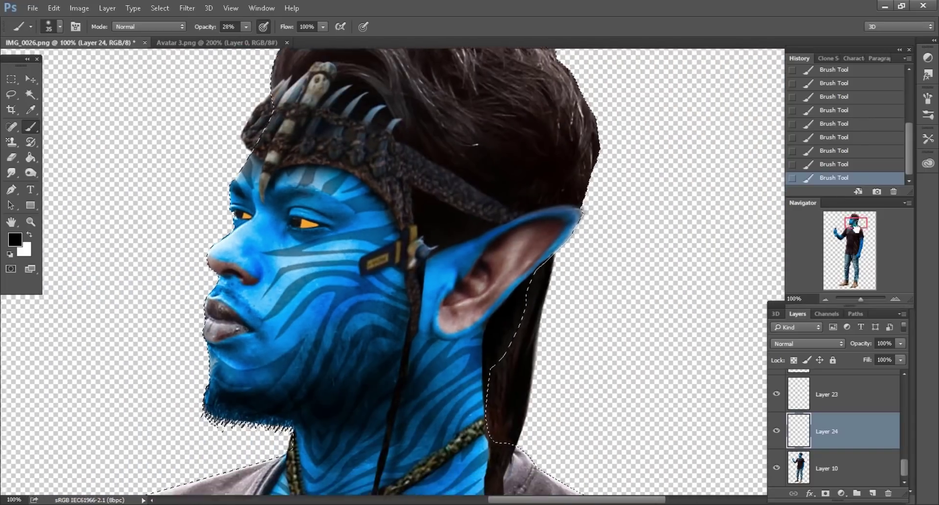
pyautogui.moveTo(870, 256); pyautogui.dragTo(857, 230)
pyautogui.press(']')
pyautogui.press('[')
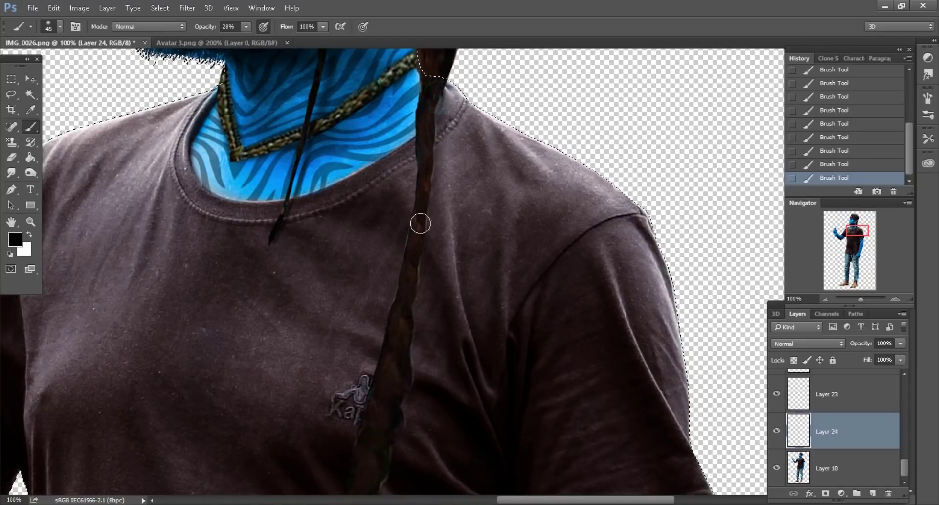
pyautogui.click(419, 209)
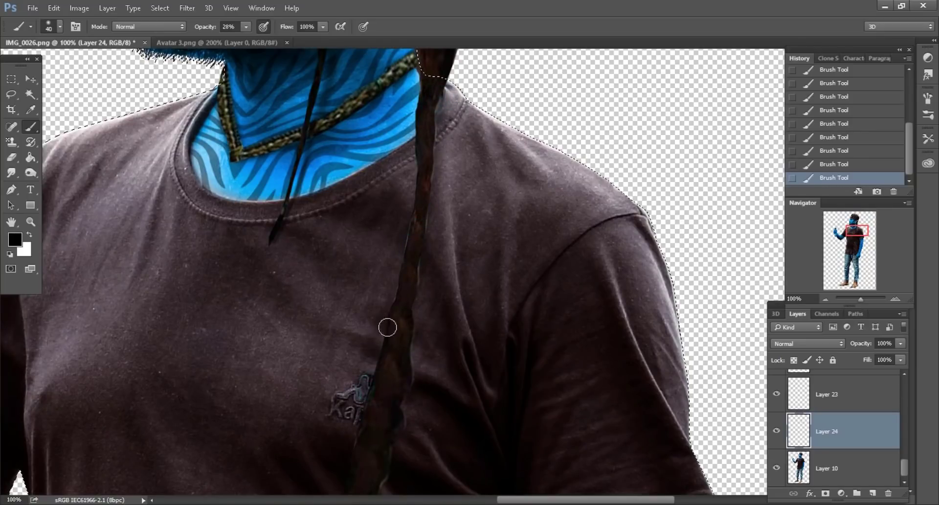
pyautogui.moveTo(383, 331); pyautogui.dragTo(422, 126)
pyautogui.scroll(-2, 405, 296)
pyautogui.hotkey('ctrl', '-')
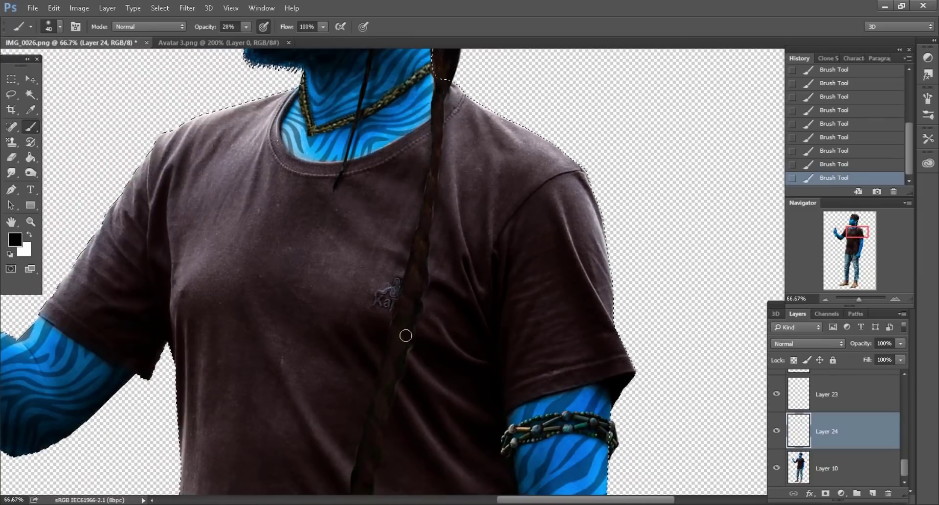
pyautogui.click(411, 330)
pyautogui.press(']')
pyautogui.scroll(-4, 475, 367)
pyautogui.press(']')
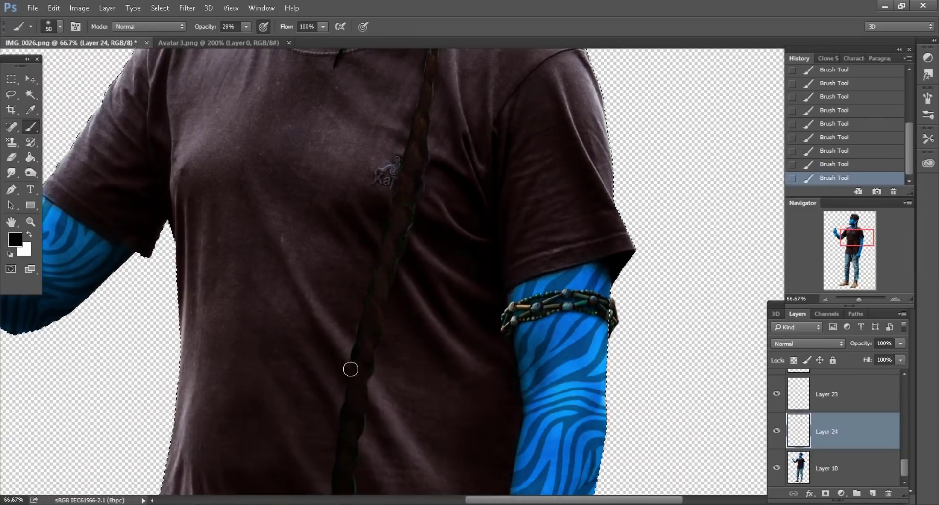
pyautogui.click(359, 405)
pyautogui.scroll(-1, 393, 360)
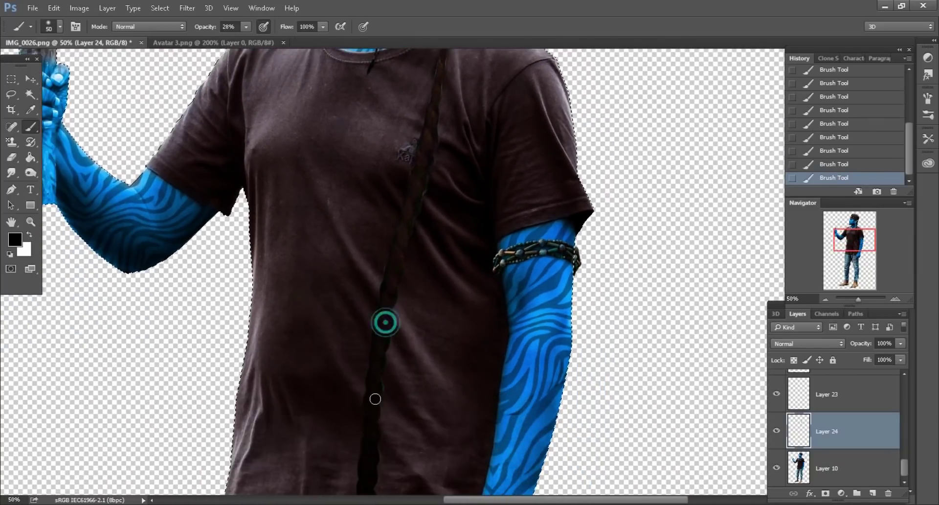
pyautogui.hotkey('ctrl', '-')
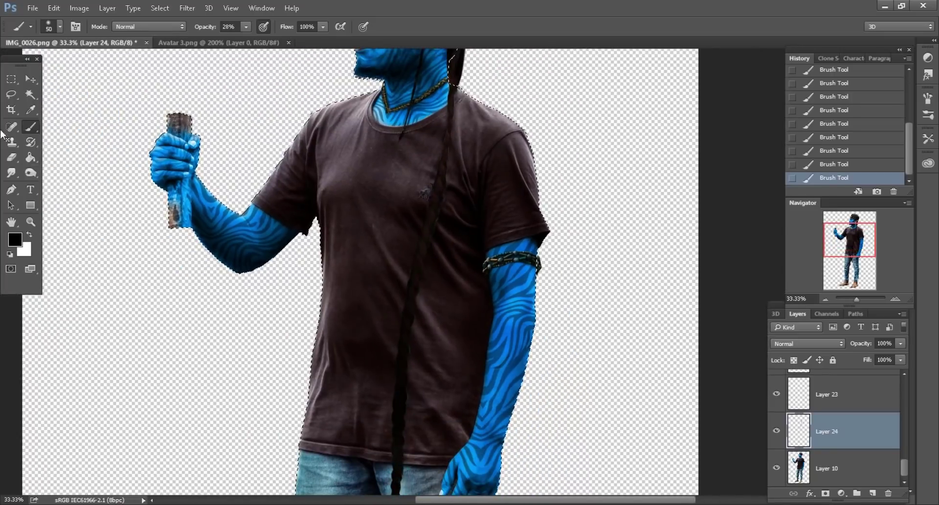
pyautogui.click(9, 96)
pyautogui.hotkey('ctrl', 'd')
# Step: Merge all visible layers into a single Layer 24
pyautogui.hotkey('ctrl', '-')
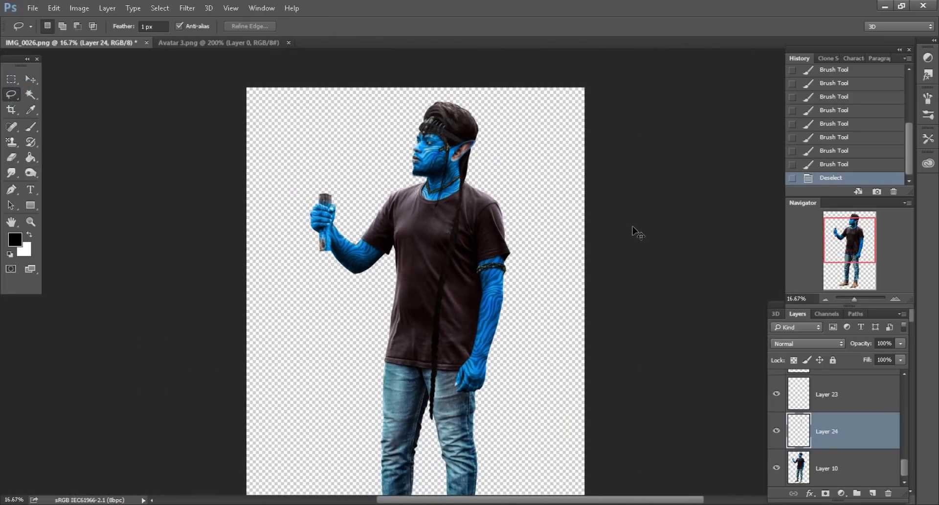
pyautogui.hotkey('ctrl', '-')
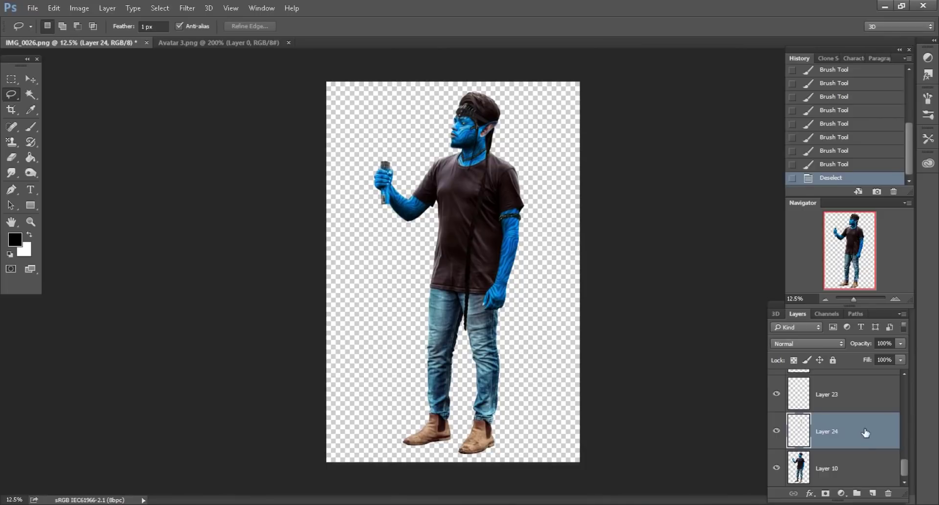
pyautogui.rightClick(866, 432)
pyautogui.click(649, 403)
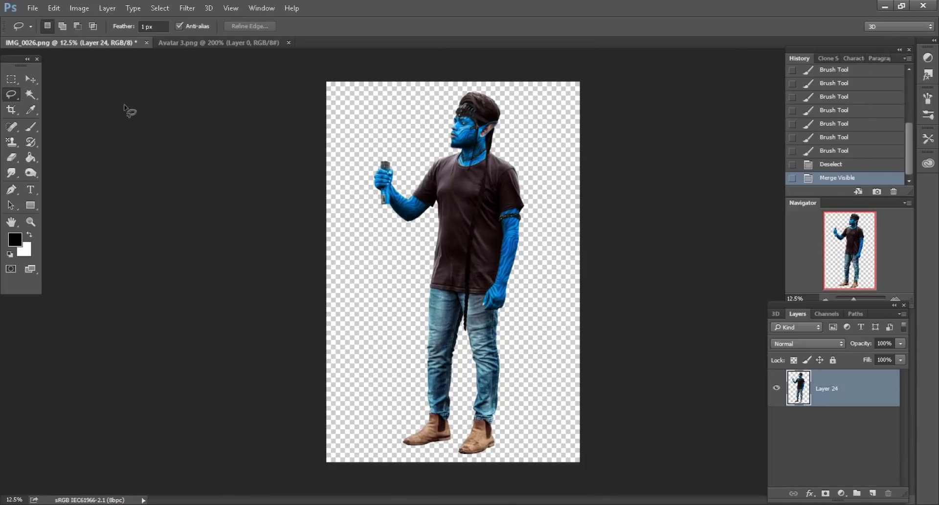
# Step: Close the Avatar 3.png document and drag the green particle image into Photoshop
pyautogui.click(203, 43)
pyautogui.click(288, 43)
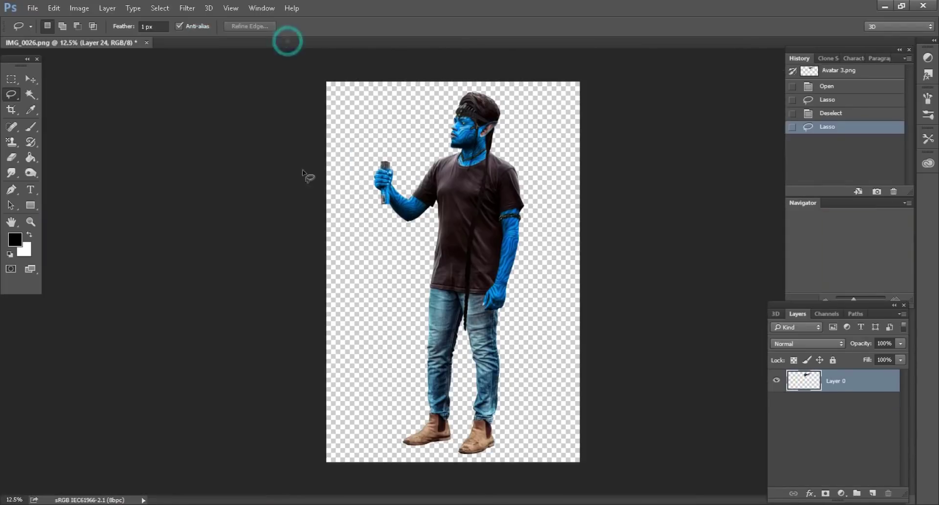
pyautogui.click(39, 77)
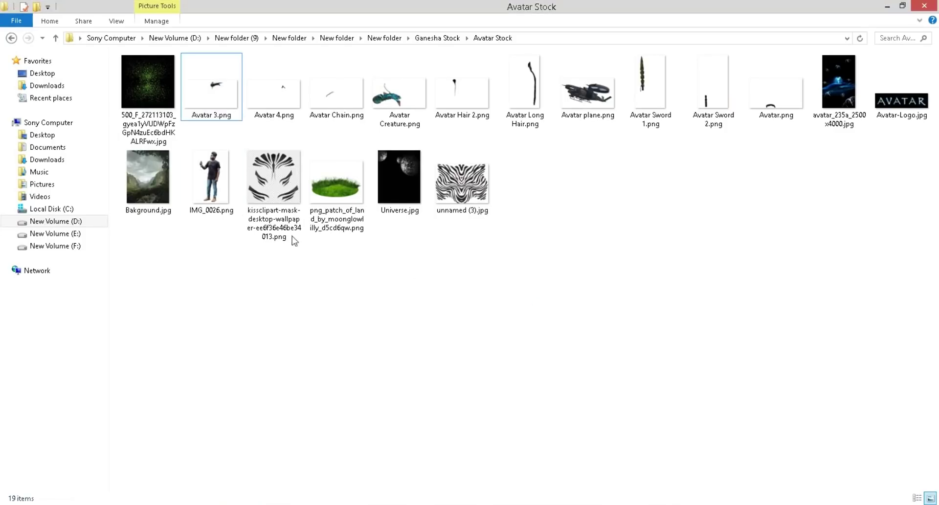
pyautogui.moveTo(147, 93)
pyautogui.mouseDown()
pyautogui.moveTo(169, 191)
pyautogui.moveTo(582, 43)
pyautogui.mouseUp()
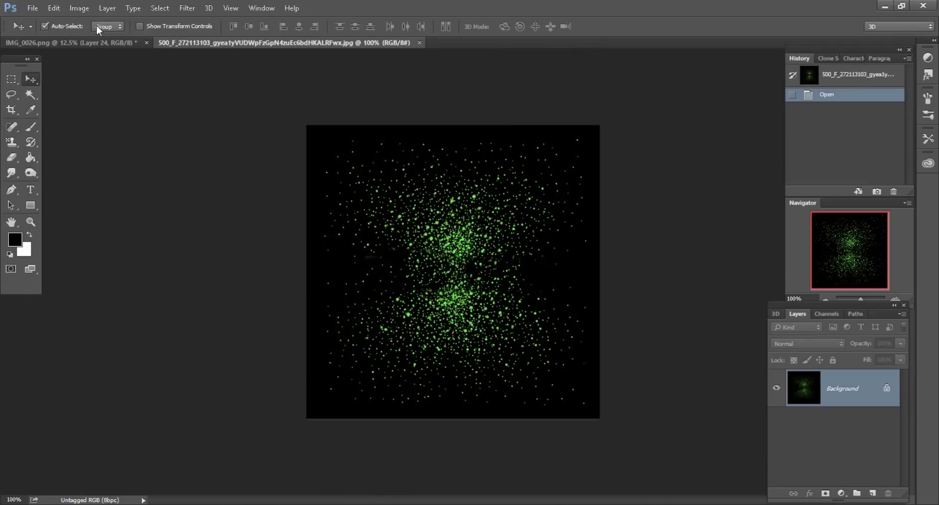
# Step: Desaturate the particle image with Hue/Saturation at Saturation -100
pyautogui.click(79, 8)
pyautogui.moveTo(96, 38)
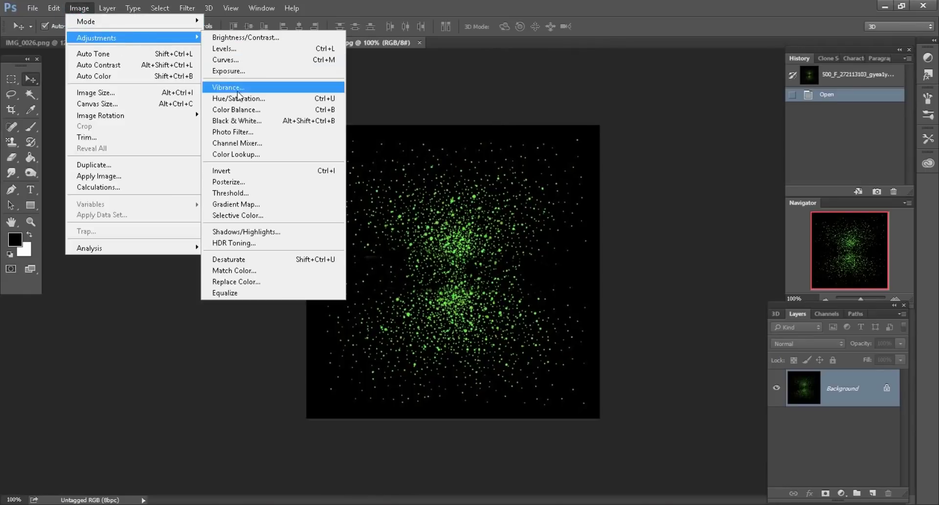
pyautogui.click(238, 96)
pyautogui.moveTo(700, 239); pyautogui.dragTo(625, 239)
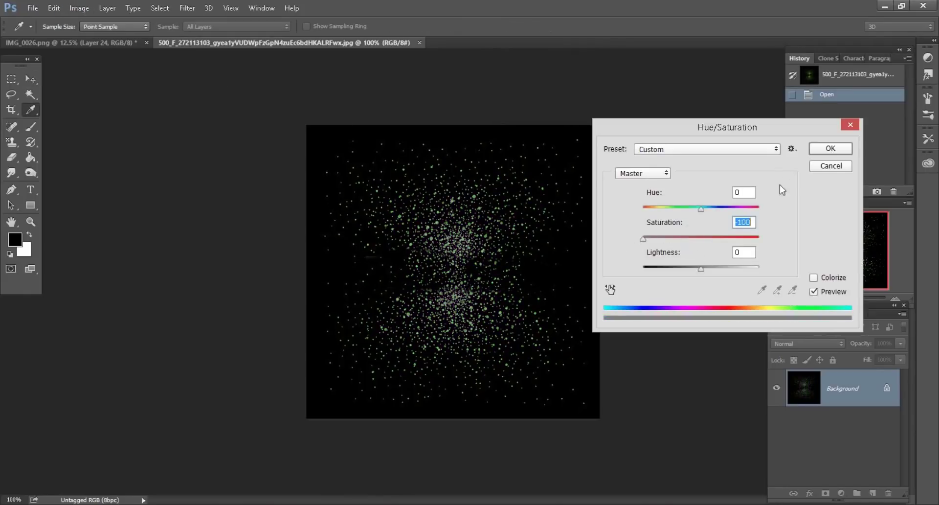
pyautogui.click(830, 148)
pyautogui.press('v')
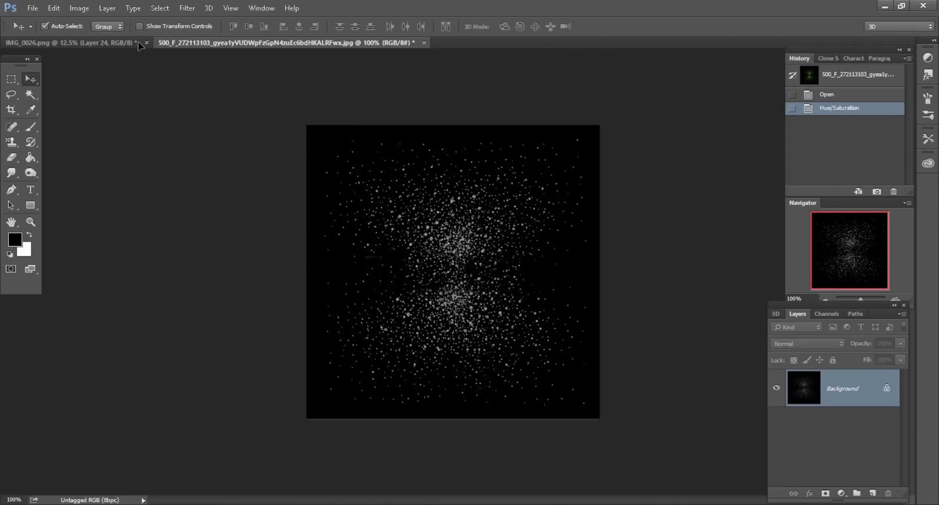
# Step: Copy the desaturated particles into the IMG_0026 composition as Layer 25
pyautogui.moveTo(332, 136); pyautogui.dragTo(504, 239)
pyautogui.scroll(2, 504, 244)
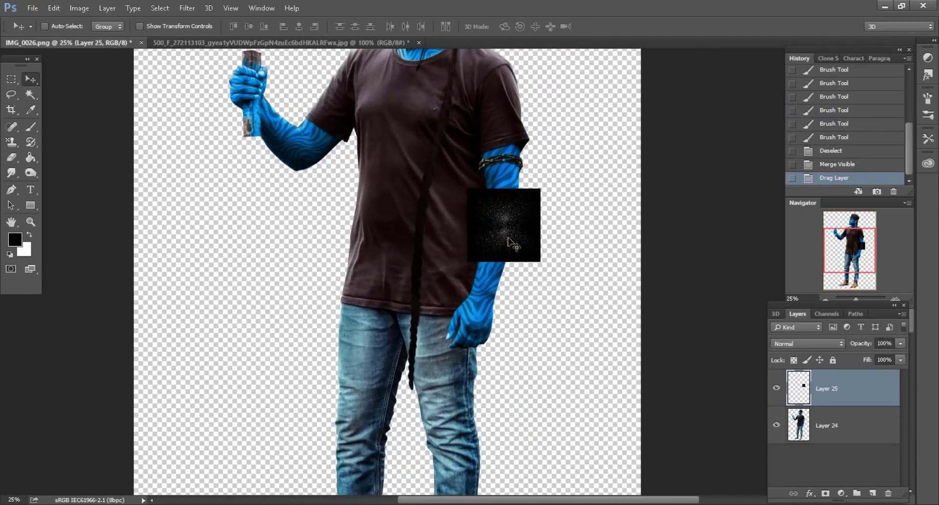
pyautogui.hotkey('ctrl', '+')
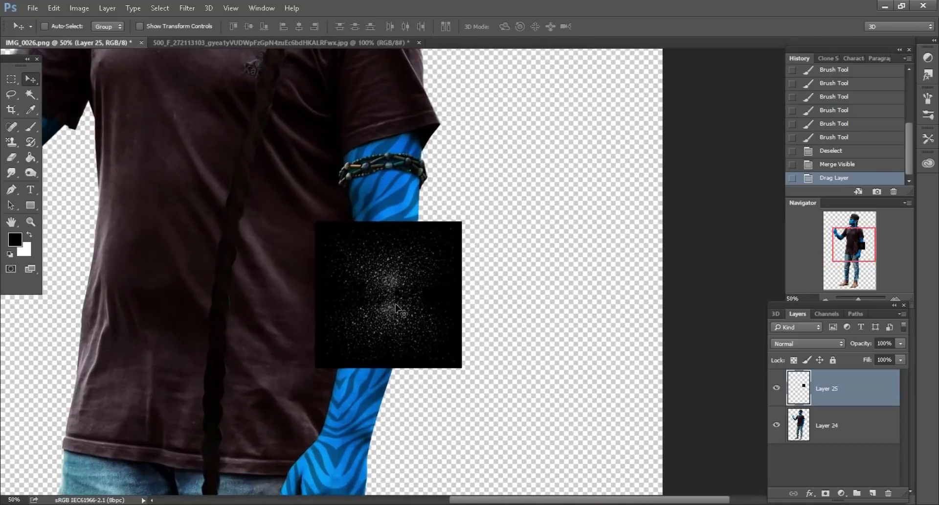
pyautogui.hotkey('ctrl', '+')
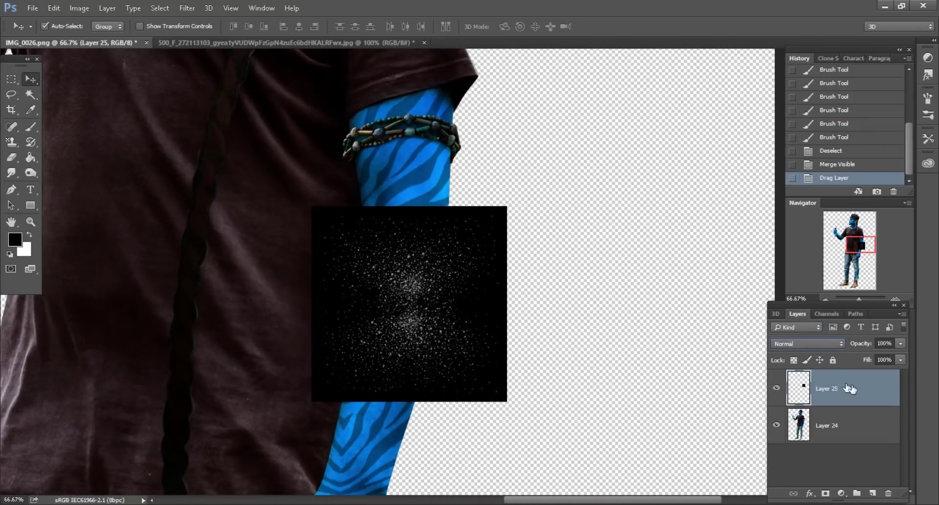
# Step: Convert Layer 25 to a smart object and set its blend mode to Color Dodge
pyautogui.rightClick(851, 388)
pyautogui.click(671, 198)
pyautogui.click(824, 345)
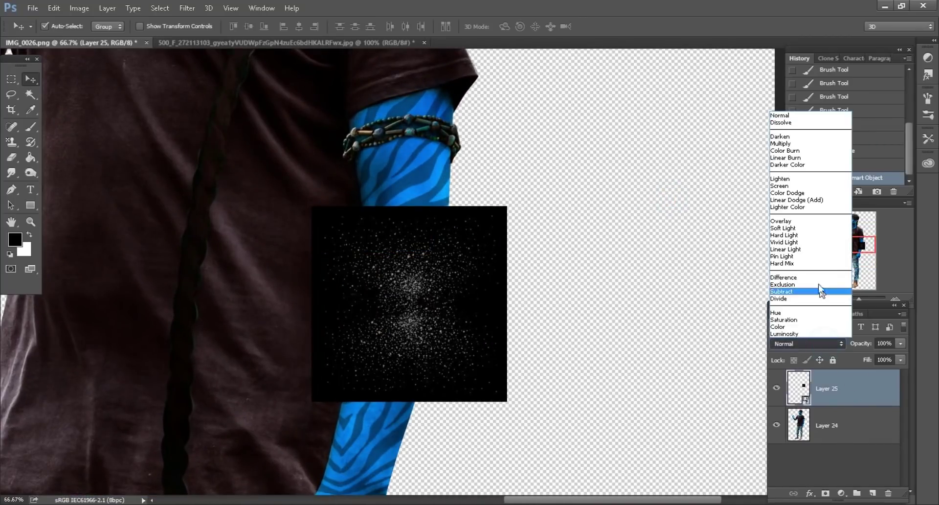
pyautogui.click(785, 222)
pyautogui.press('Up')
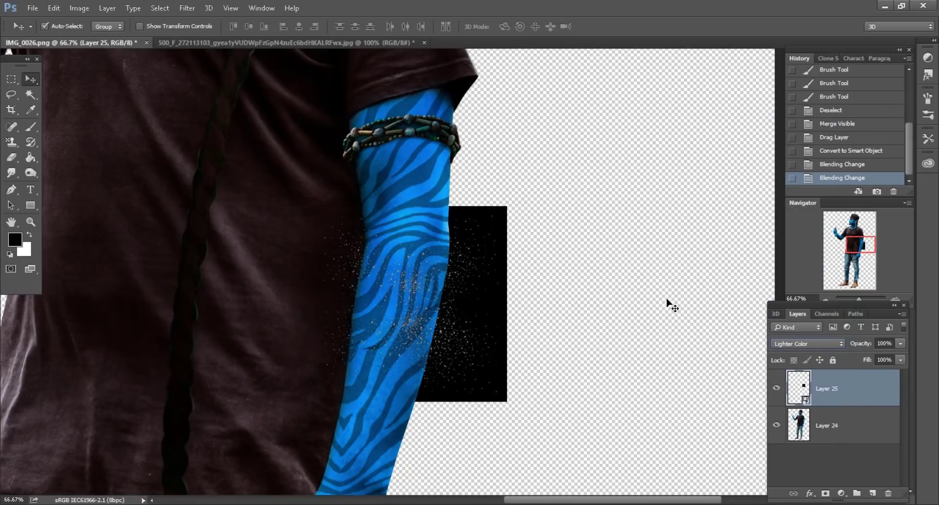
pyautogui.press('Up')
pyautogui.press('Up')
pyautogui.press('Down')
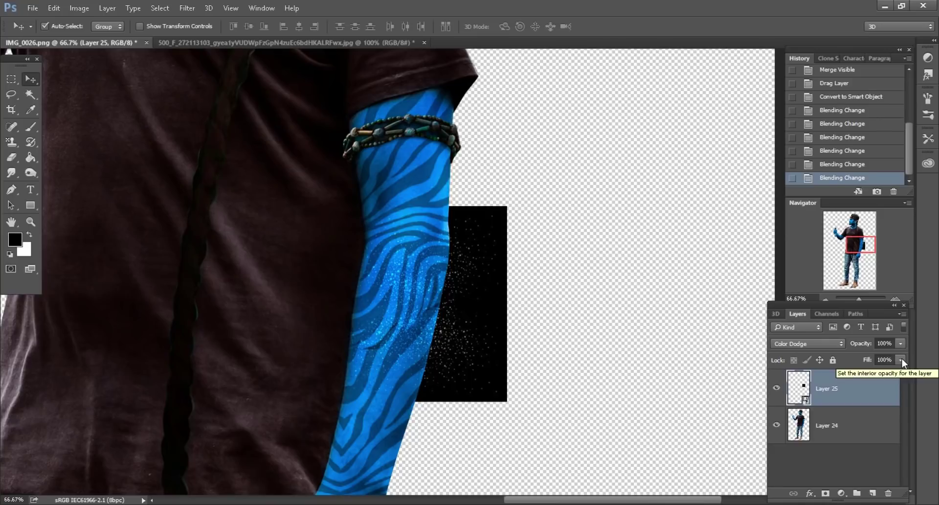
# Step: Clip Layer 25 to the figure layer and scale it slightly larger with Free Transform
pyautogui.rightClick(869, 405)
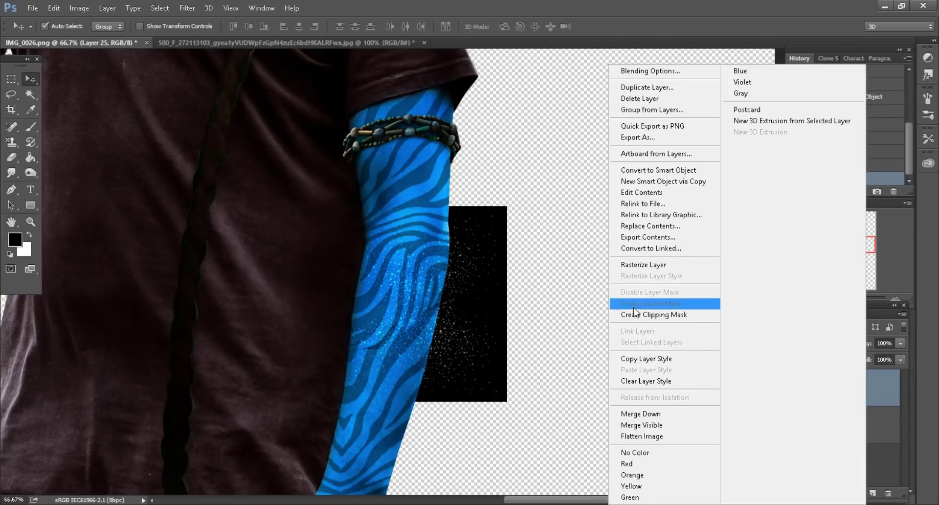
pyautogui.click(650, 304)
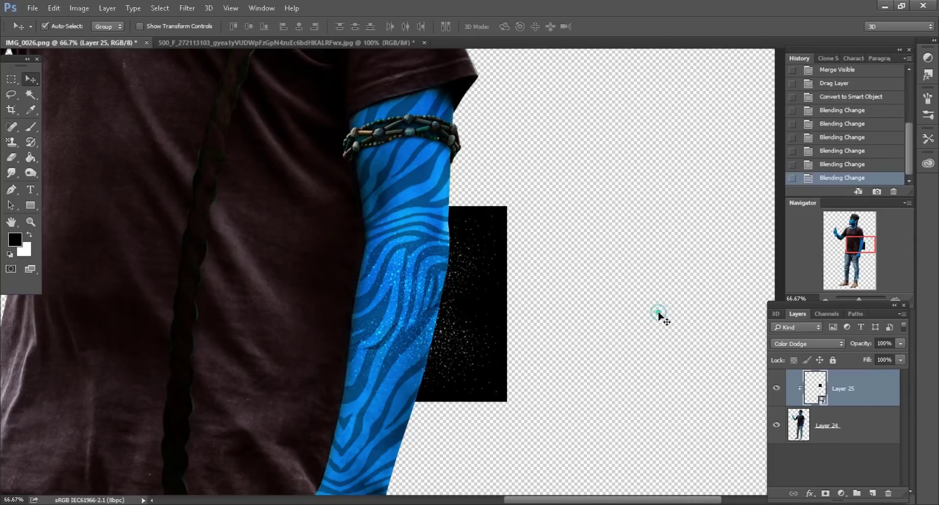
pyautogui.click(54, 8)
pyautogui.click(74, 238)
pyautogui.moveTo(213, 25); pyautogui.dragTo(287, 12)
pyautogui.press('Return')
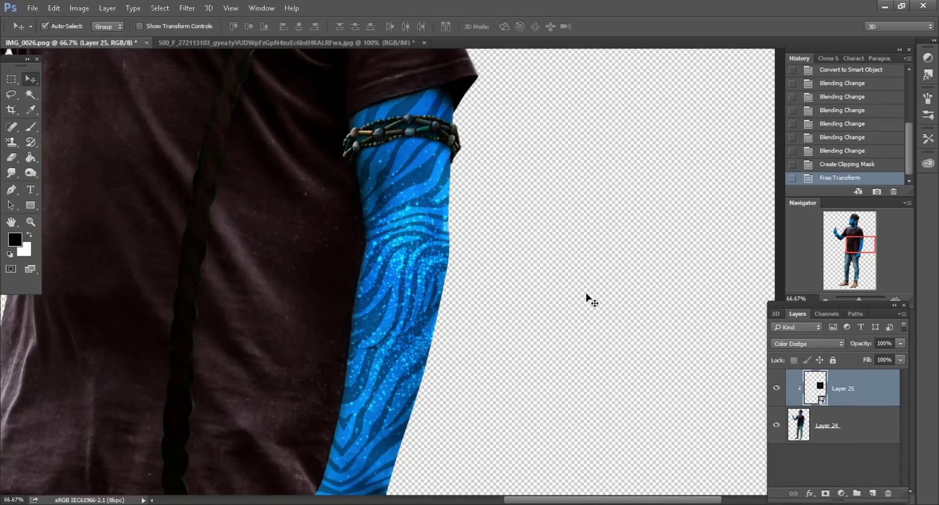
# Step: Move the stripe texture down the arm and place a duplicate copy over more skin
pyautogui.moveTo(608, 319); pyautogui.dragTo(538, 254)
pyautogui.scroll(-3, 581, 325)
pyautogui.scroll(-3, 581, 325)
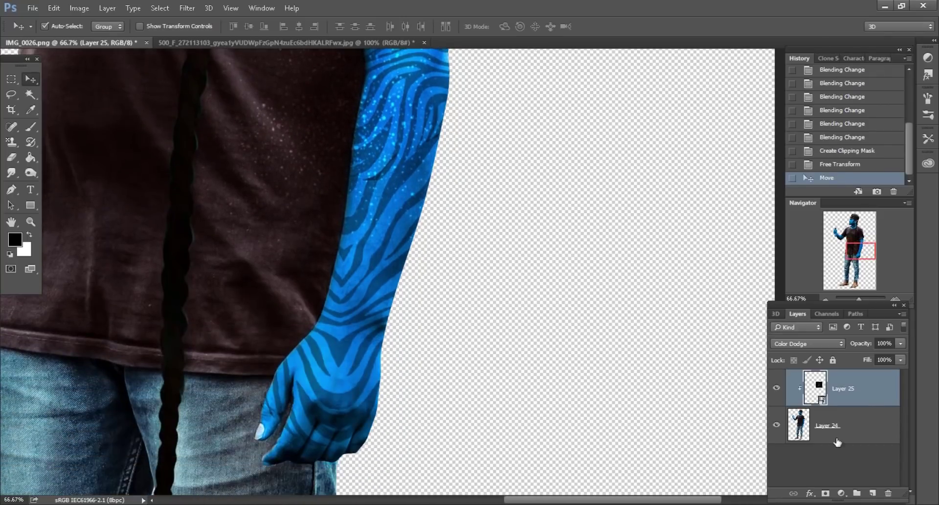
pyautogui.moveTo(867, 398); pyautogui.dragTo(873, 494)
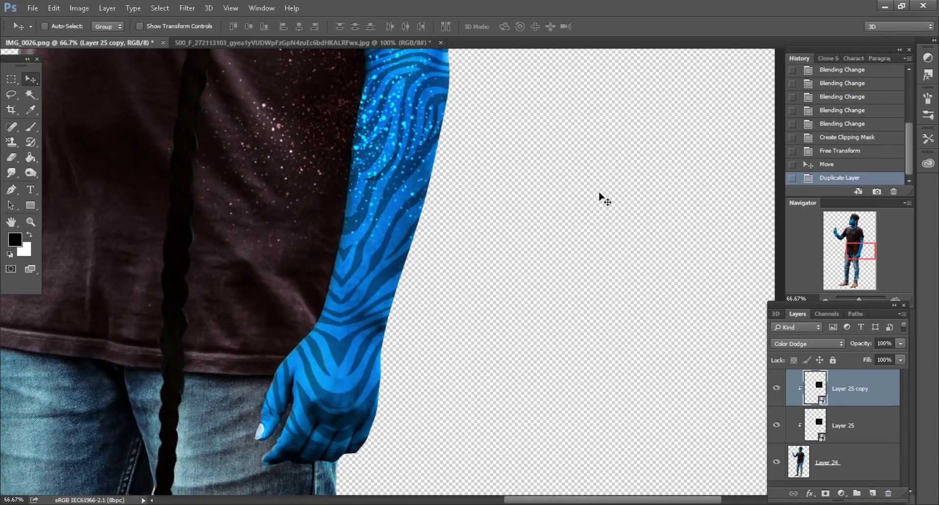
pyautogui.moveTo(595, 189)
pyautogui.mouseDown()
pyautogui.moveTo(565, 313)
pyautogui.moveTo(507, 410)
pyautogui.mouseUp()
pyautogui.hotkey('ctrl', '-')
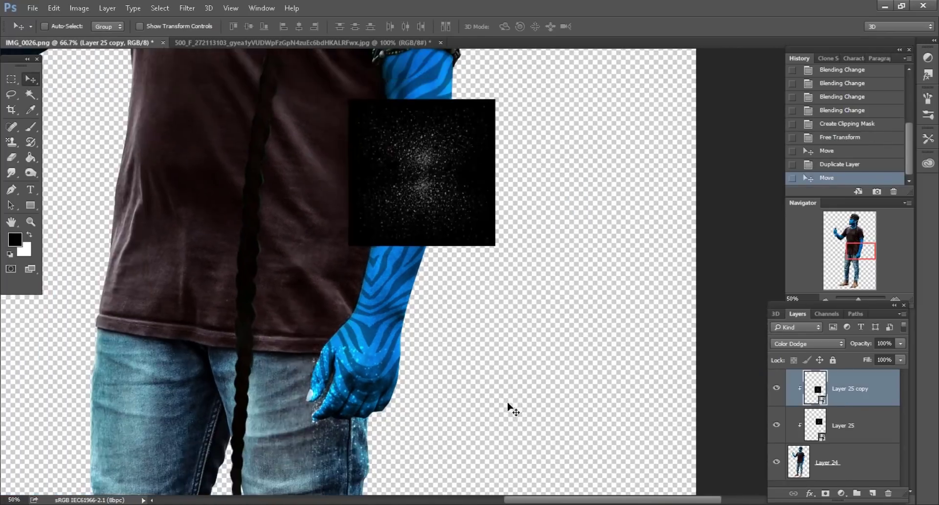
pyautogui.hscroll(-3, 570, 371)
pyautogui.hotkey('ctrl', '-')
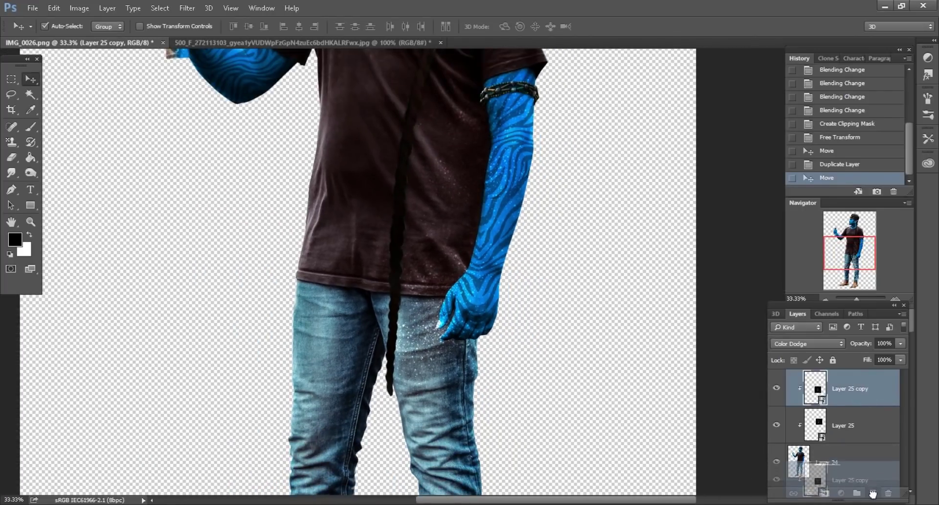
# Step: Duplicate the texture again and fit the new copy over the face and neck
pyautogui.moveTo(868, 393); pyautogui.dragTo(859, 493)
pyautogui.click(850, 233)
pyautogui.moveTo(539, 430); pyautogui.dragTo(494, 124)
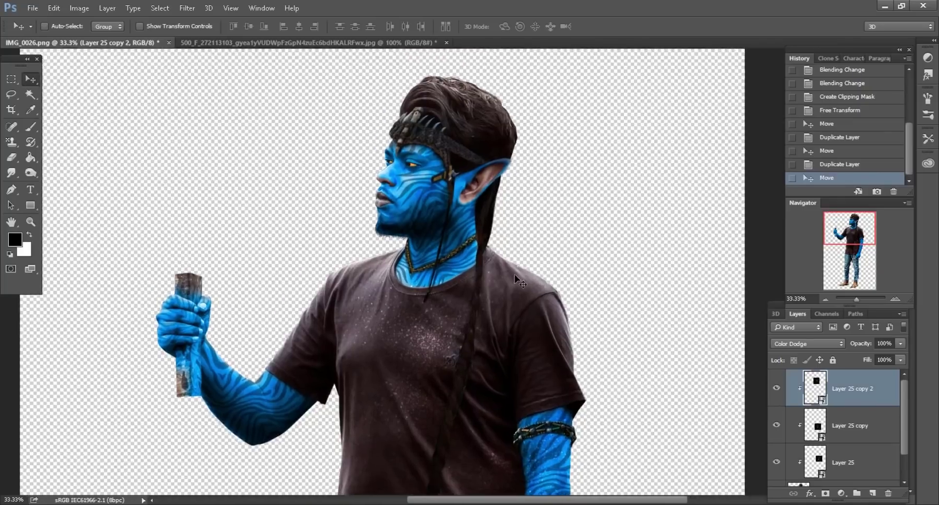
pyautogui.hotkey('ctrl', '+')
pyautogui.moveTo(519, 282); pyautogui.dragTo(482, 220)
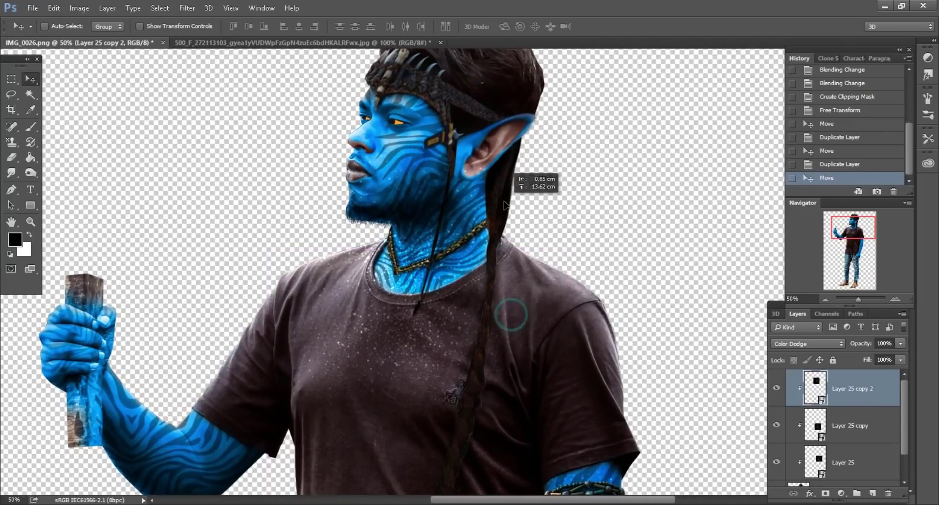
pyautogui.scroll(5, 495, 255)
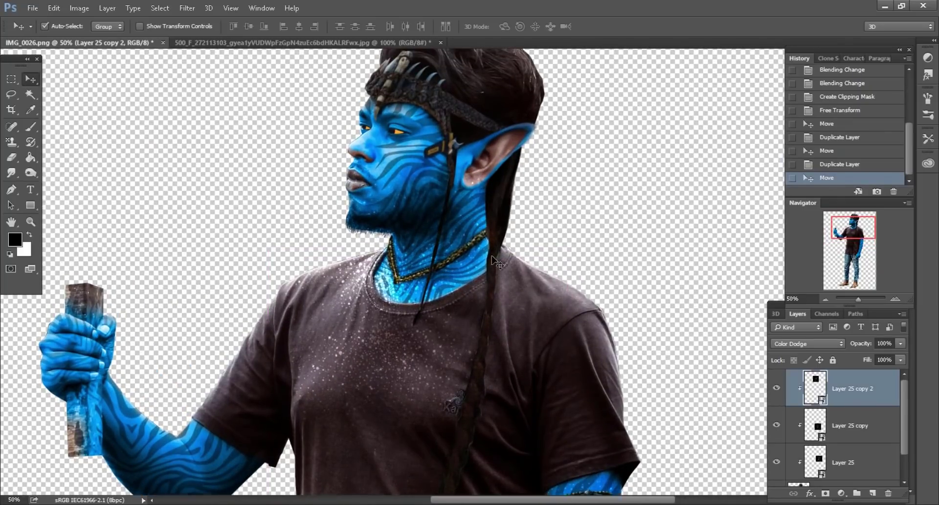
pyautogui.moveTo(497, 266); pyautogui.dragTo(572, 345)
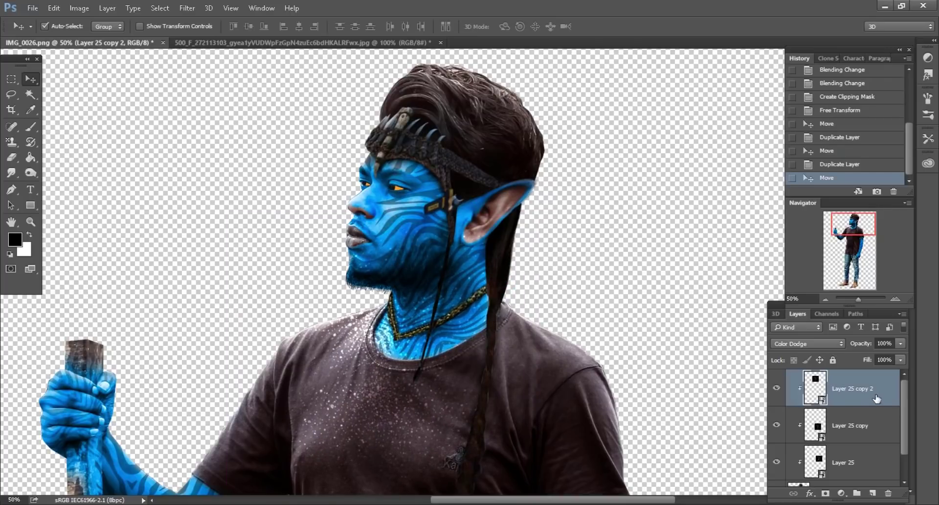
# Step: Add a third texture copy positioned over the face and ear
pyautogui.moveTo(875, 407); pyautogui.dragTo(873, 493)
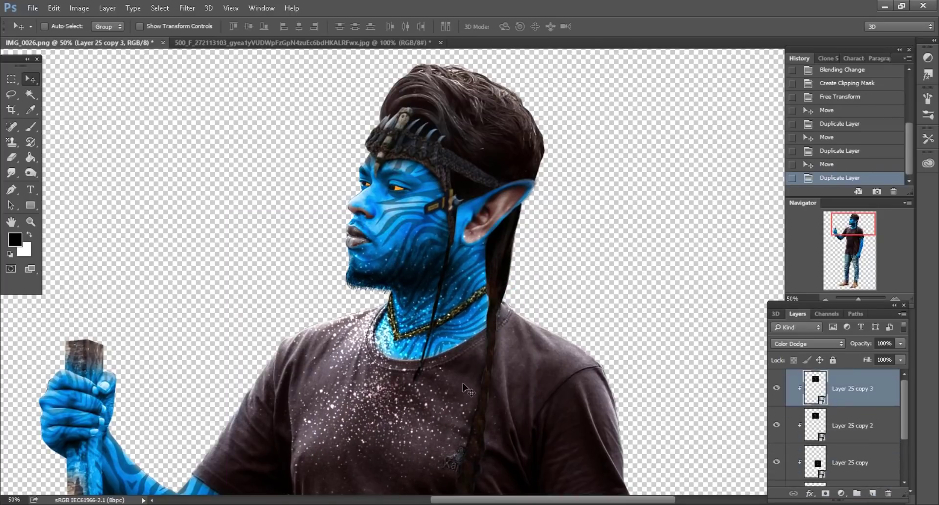
pyautogui.moveTo(460, 382); pyautogui.dragTo(413, 262)
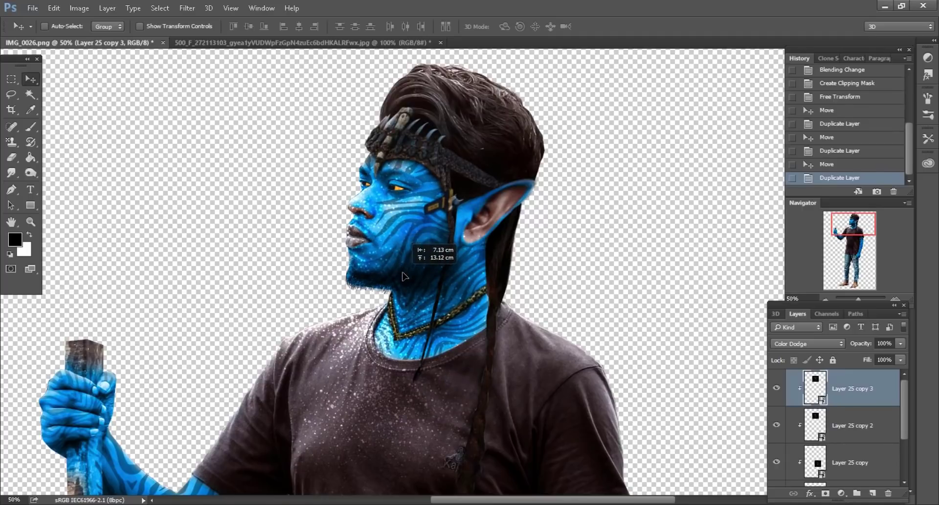
pyautogui.moveTo(406, 276); pyautogui.dragTo(407, 276)
pyautogui.hotkey('ctrl', '-')
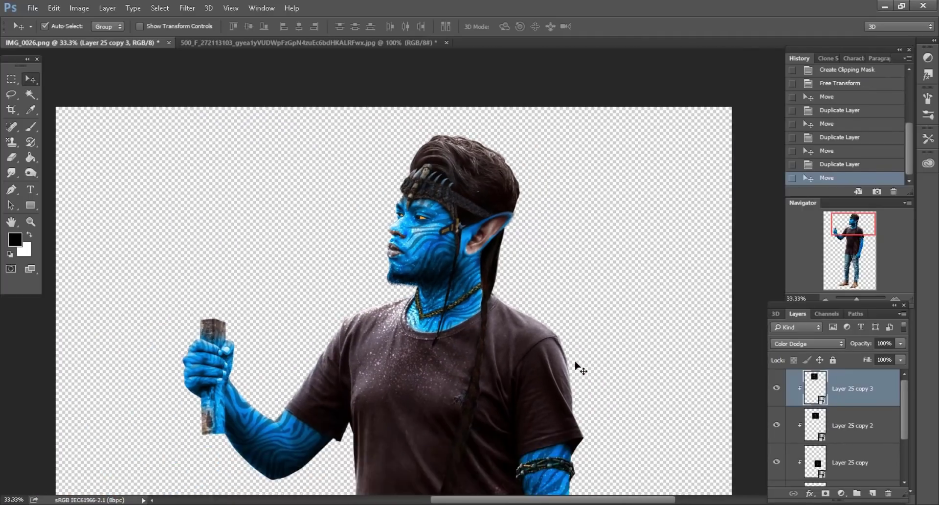
pyautogui.hotkey('ctrl', '+')
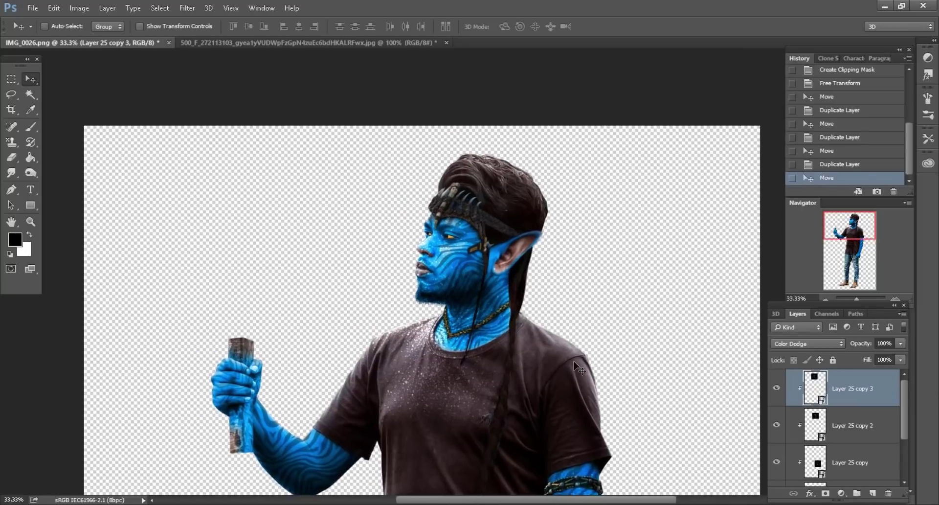
pyautogui.hotkey('ctrl', '+')
# Step: Mask the top texture copy and paint out the texture spill around the head
pyautogui.click(826, 493)
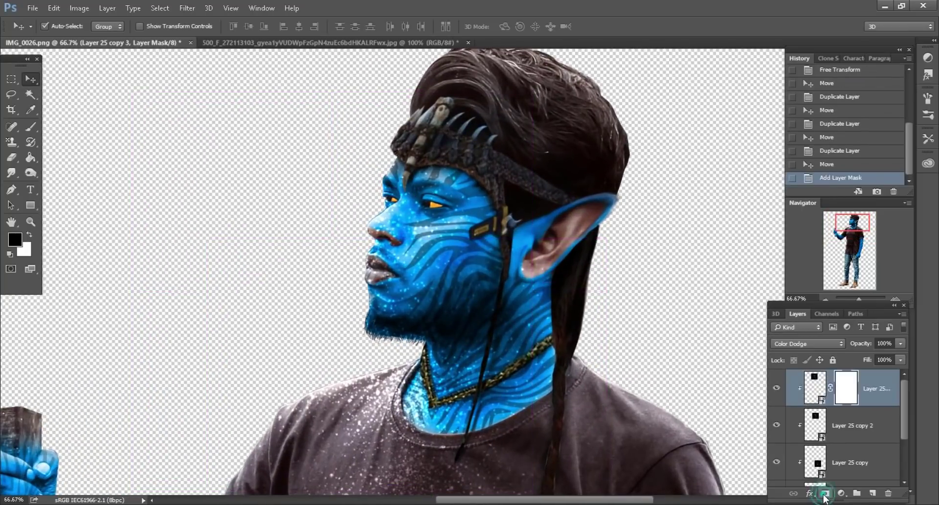
pyautogui.click(30, 126)
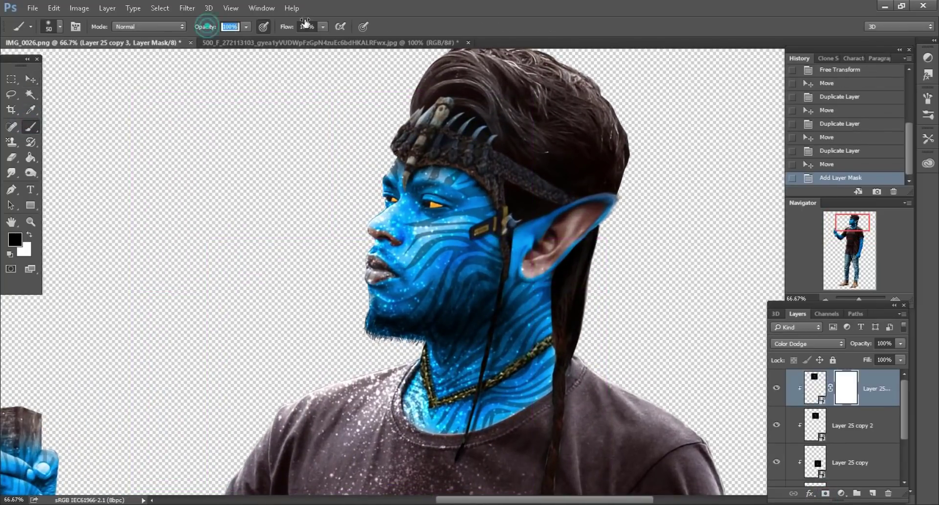
pyautogui.rightClick(479, 268)
pyautogui.press('Return')
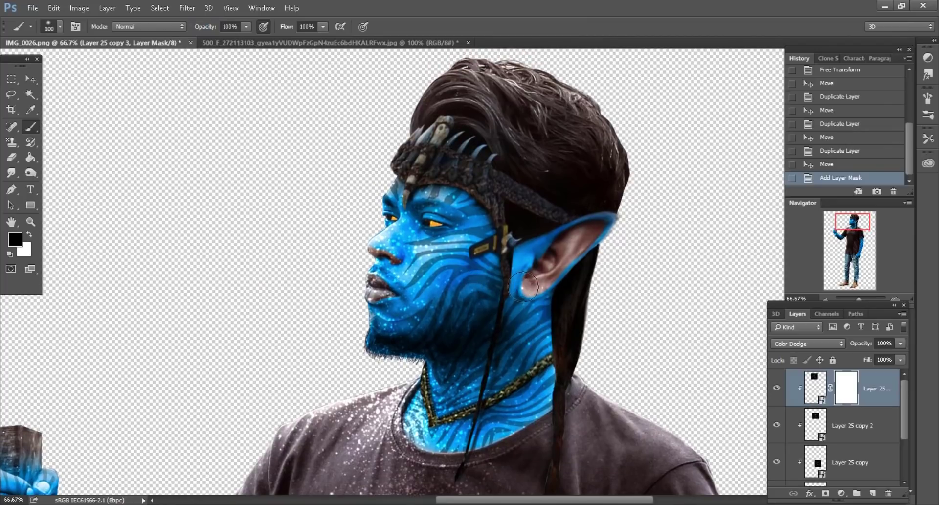
pyautogui.moveTo(523, 286); pyautogui.dragTo(526, 274)
pyautogui.scroll(-5, 523, 286)
# Step: Mask Layer 25 copy 2 and paint out its sparkles on the shirt and jeans
pyautogui.click(841, 425)
pyautogui.click(826, 493)
pyautogui.press(']')
pyautogui.moveTo(440, 294); pyautogui.dragTo(415, 314)
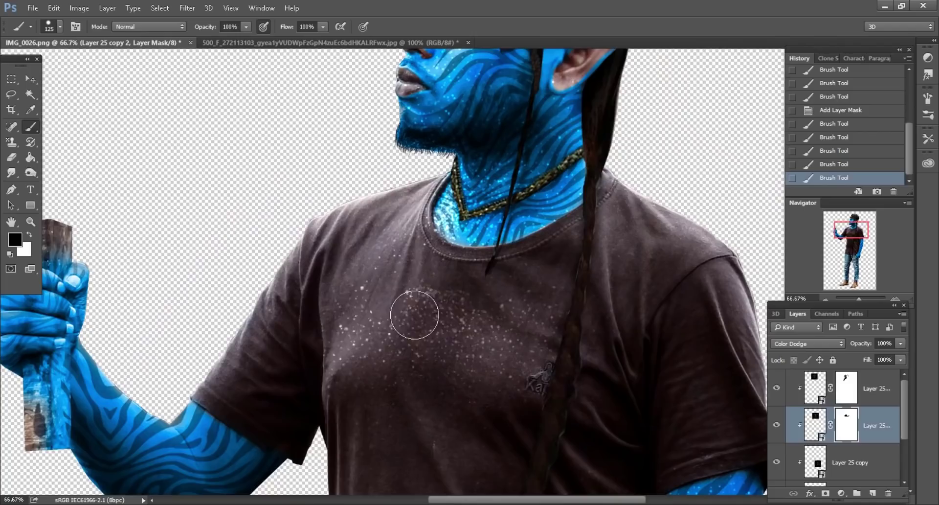
pyautogui.hotkey('ctrl', '+')
pyautogui.scroll(-10, 429, 276)
pyautogui.hotkey('alt', '[')
pyautogui.press('[')
pyautogui.press('[')
pyautogui.press('[')
pyautogui.moveTo(411, 363); pyautogui.dragTo(431, 328)
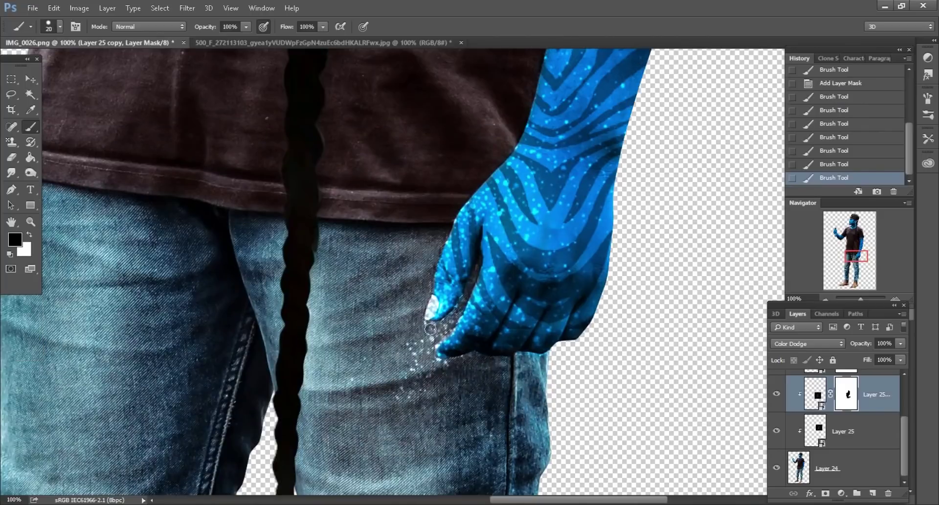
pyautogui.hotkey('ctrl', '-')
# Step: Add a mask to the original Layer 25 and view the whole figure
pyautogui.click(842, 431)
pyautogui.click(826, 493)
pyautogui.press(']')
pyautogui.press(']')
pyautogui.press(']')
pyautogui.hotkey('ctrl', '-')
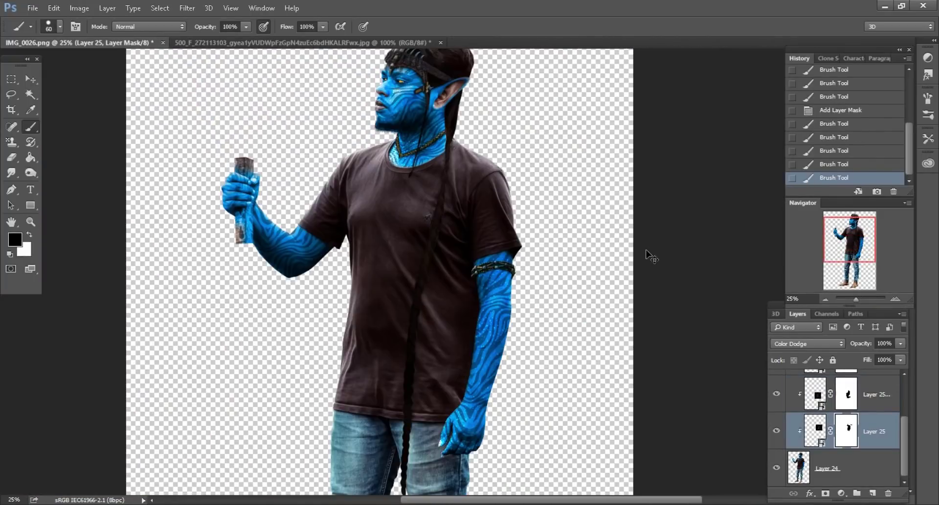
pyautogui.hotkey('ctrl', '-')
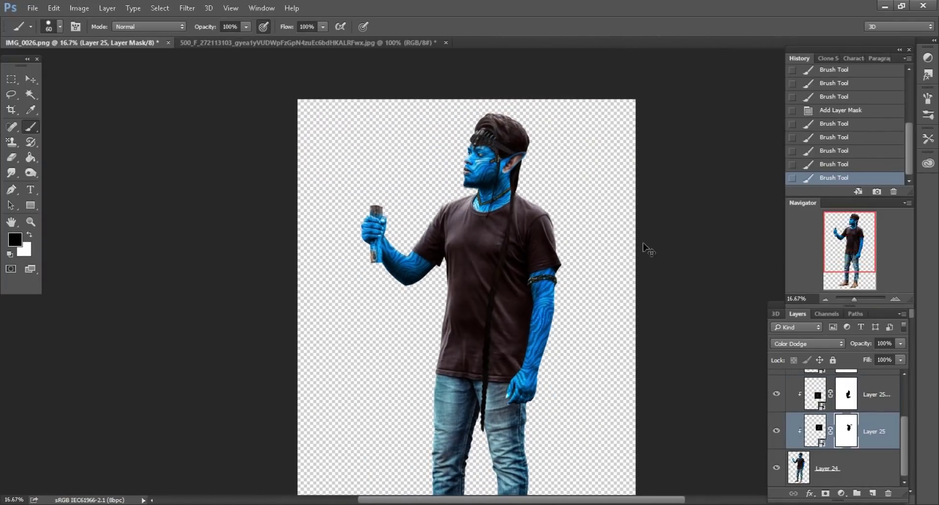
pyautogui.scroll(1, 409, 262)
pyautogui.scroll(1, 411, 262)
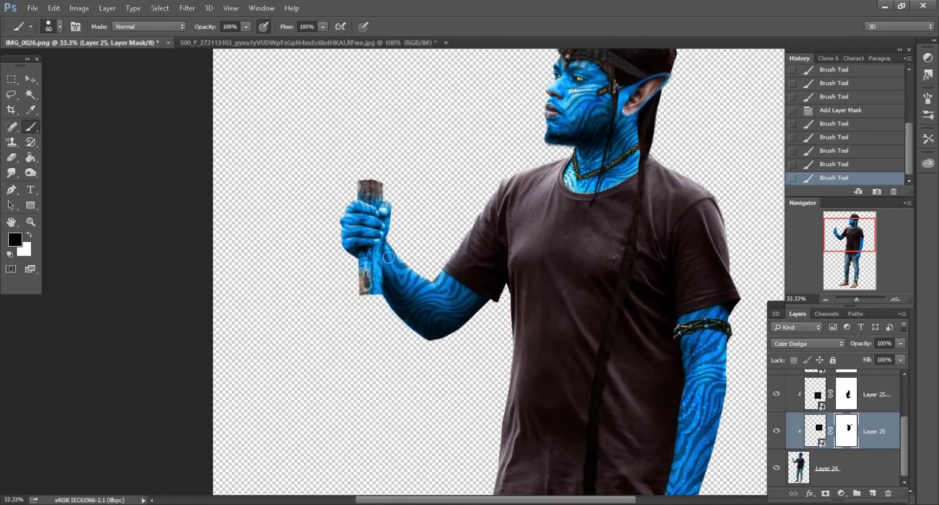
# Step: Bring the starry particles into the figure document as a Color Dodge smart object
pyautogui.click(231, 44)
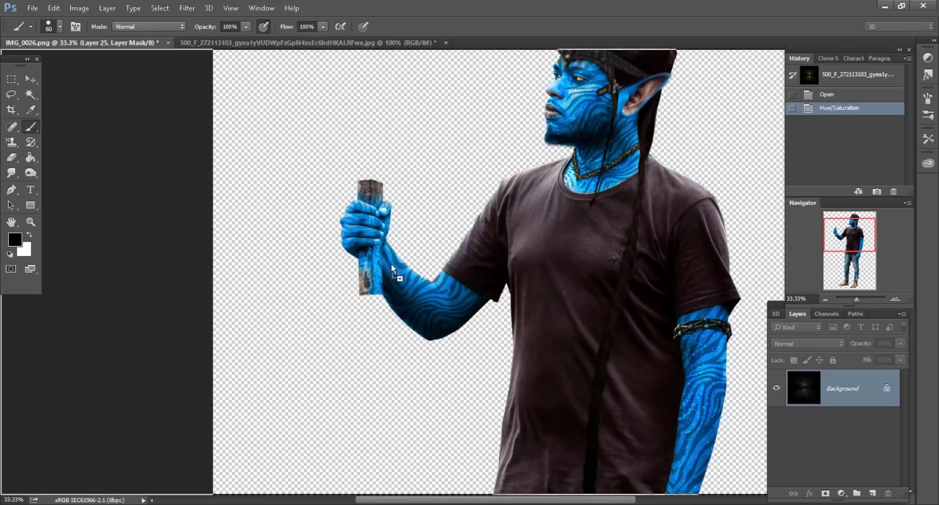
pyautogui.moveTo(254, 123); pyautogui.dragTo(391, 263)
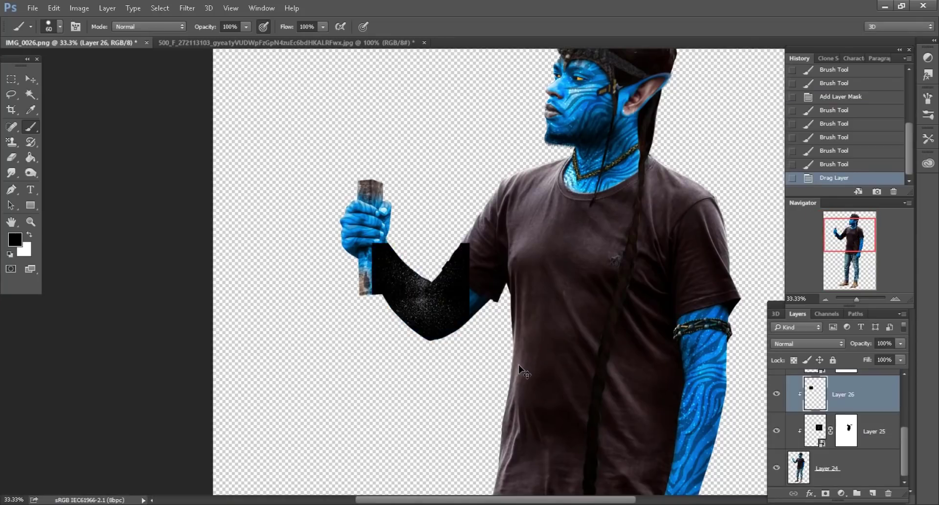
pyautogui.click(833, 344)
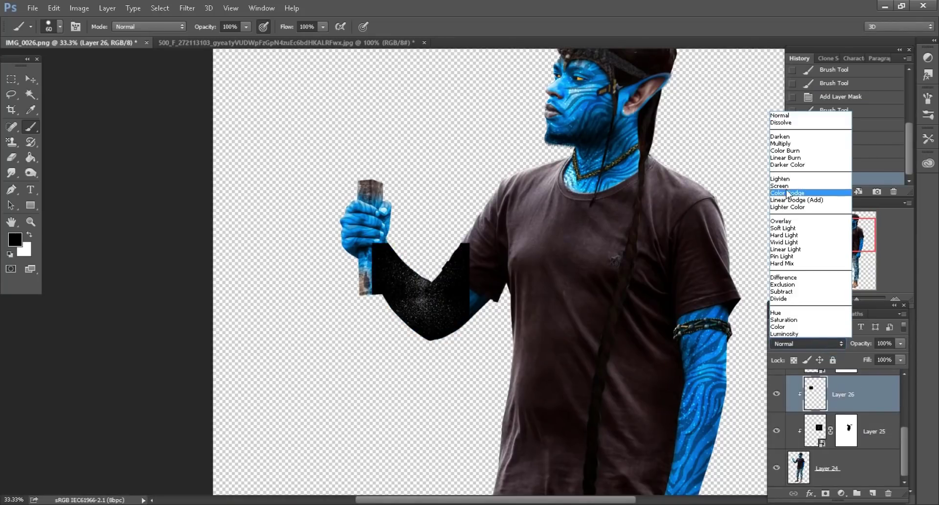
pyautogui.click(788, 193)
pyautogui.rightClick(873, 394)
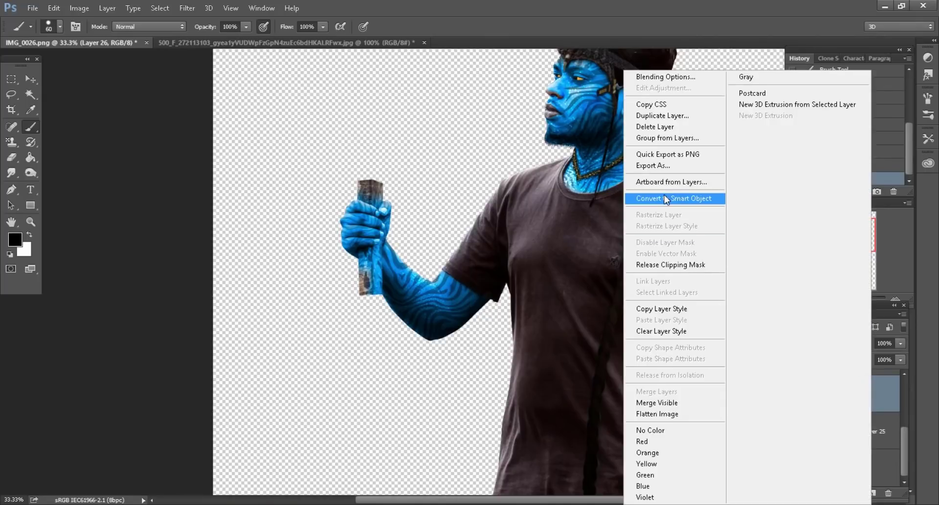
pyautogui.click(713, 141)
pyautogui.scroll(-1, 488, 297)
pyautogui.scroll(2, 487, 297)
pyautogui.scroll(1, 488, 297)
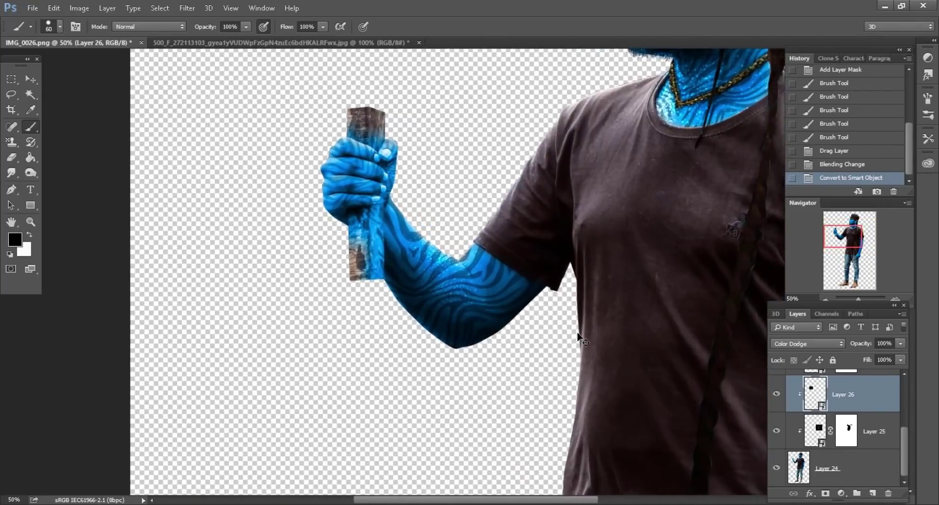
pyautogui.scroll(1, 579, 337)
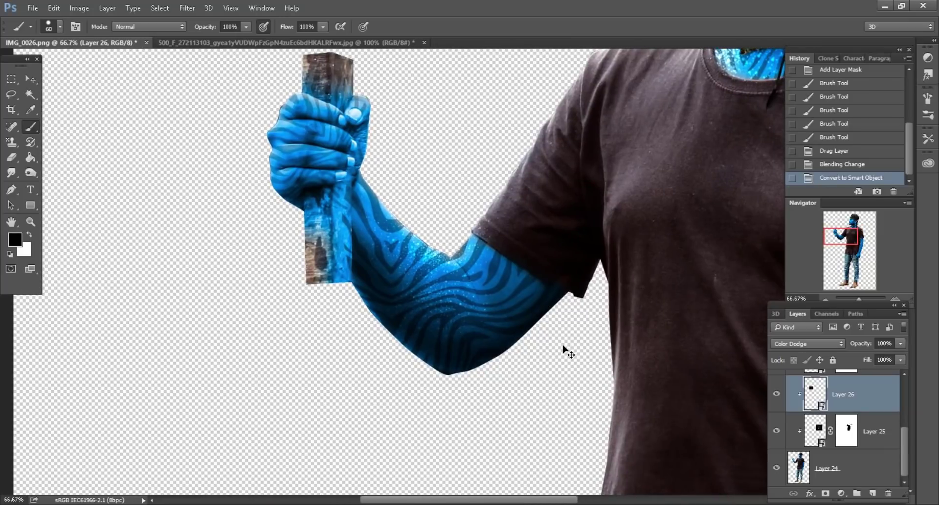
# Step: Free Transform the layer up to 134% and commit it
pyautogui.click(54, 8)
pyautogui.click(87, 233)
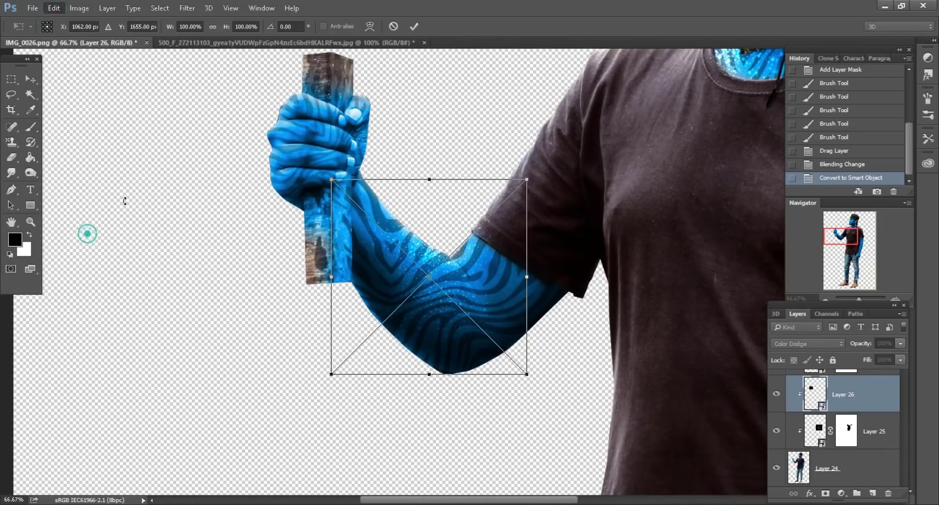
pyautogui.moveTo(226, 26); pyautogui.dragTo(246, 26)
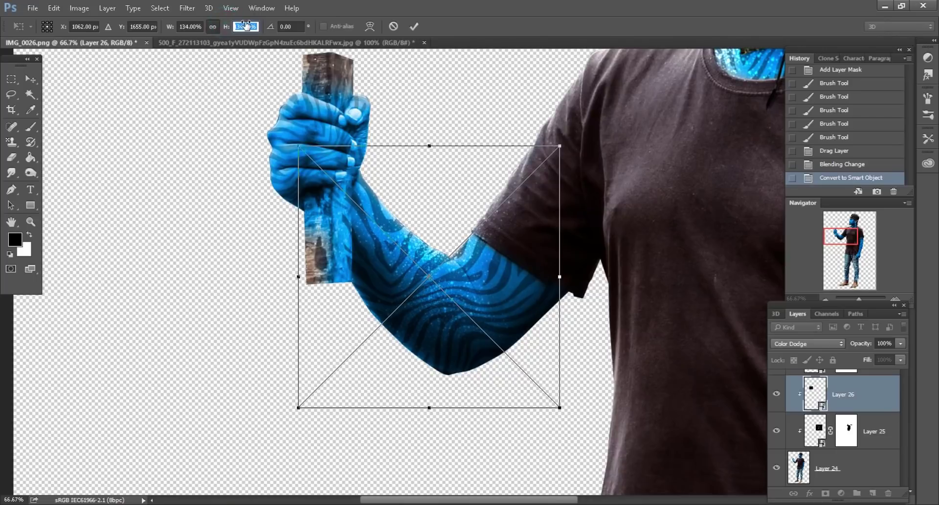
pyautogui.click(414, 27)
# Step: Move the blue arm texture down onto the forearm
pyautogui.click(34, 80)
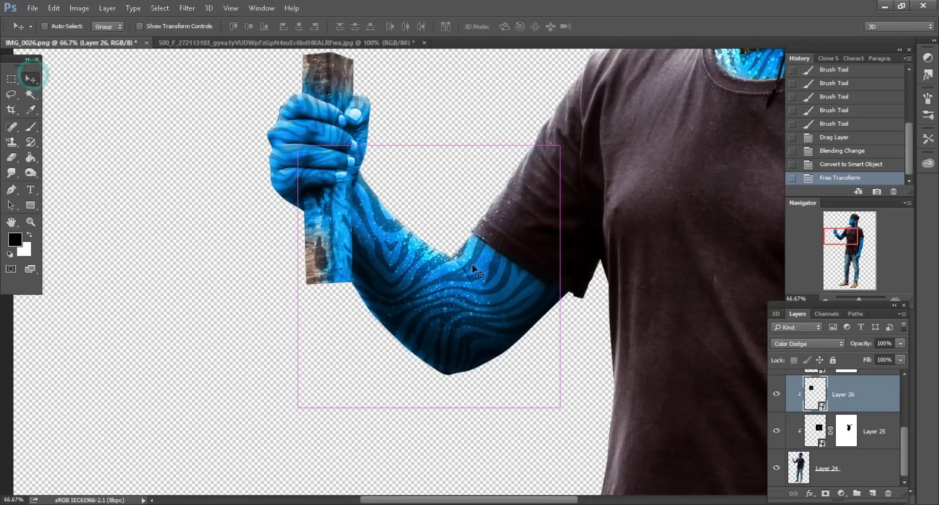
pyautogui.moveTo(447, 294); pyautogui.dragTo(460, 335)
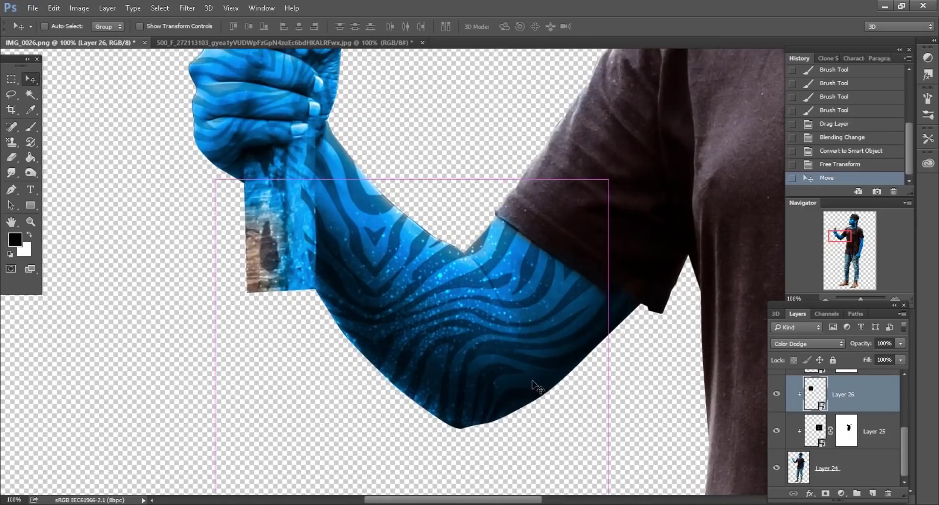
pyautogui.hotkey('ctrl', '-')
pyautogui.hotkey('ctrl', '-')
pyautogui.hotkey('ctrl', '-')
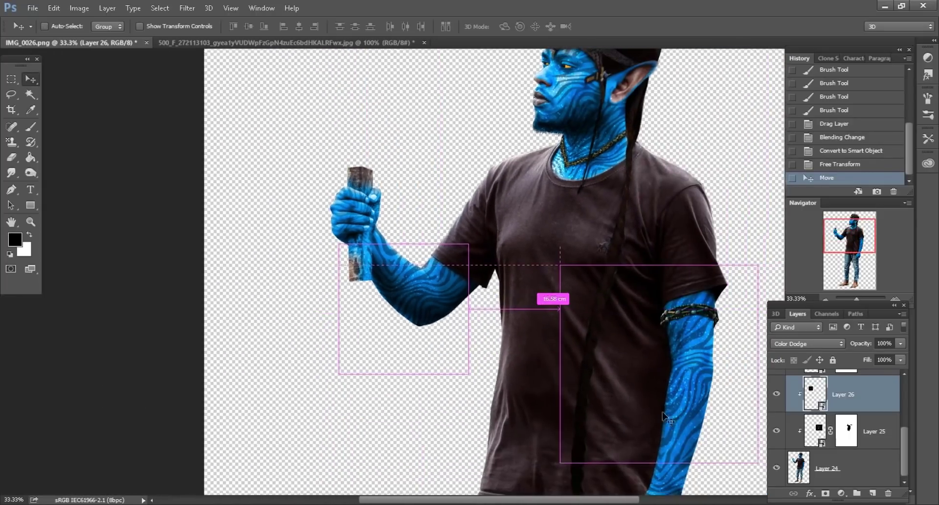
pyautogui.hotkey('ctrl', '-')
pyautogui.hotkey('ctrl', '-')
# Step: Merge all visible layers into Layer 26 and convert it to a smart object
pyautogui.rightClick(870, 399)
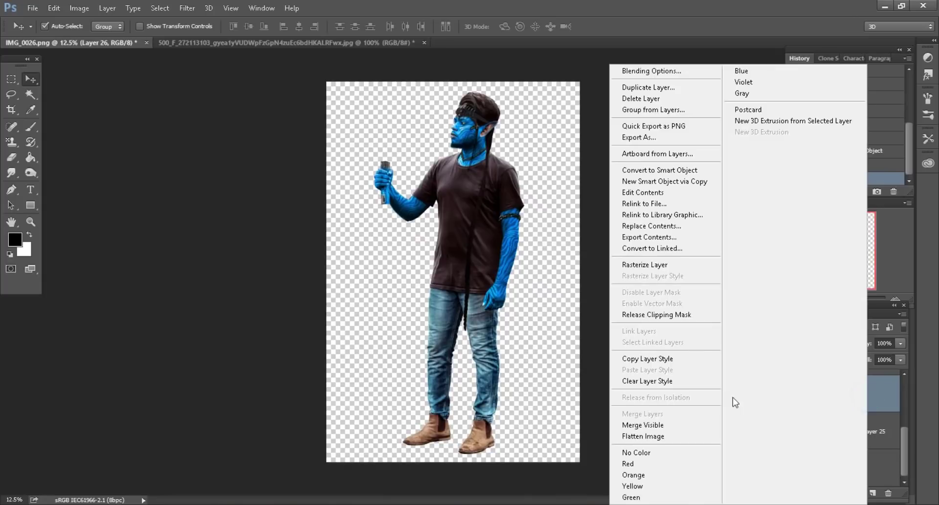
pyautogui.click(654, 429)
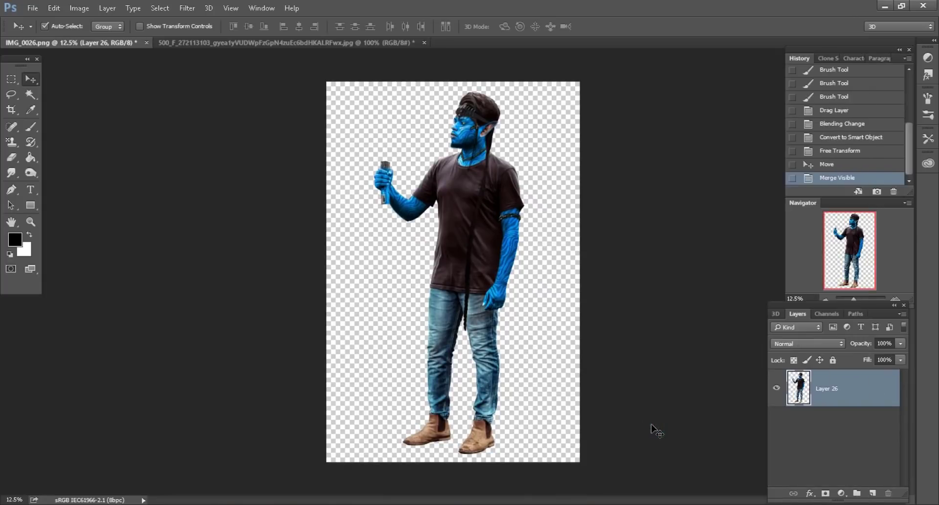
pyautogui.rightClick(867, 393)
pyautogui.click(668, 199)
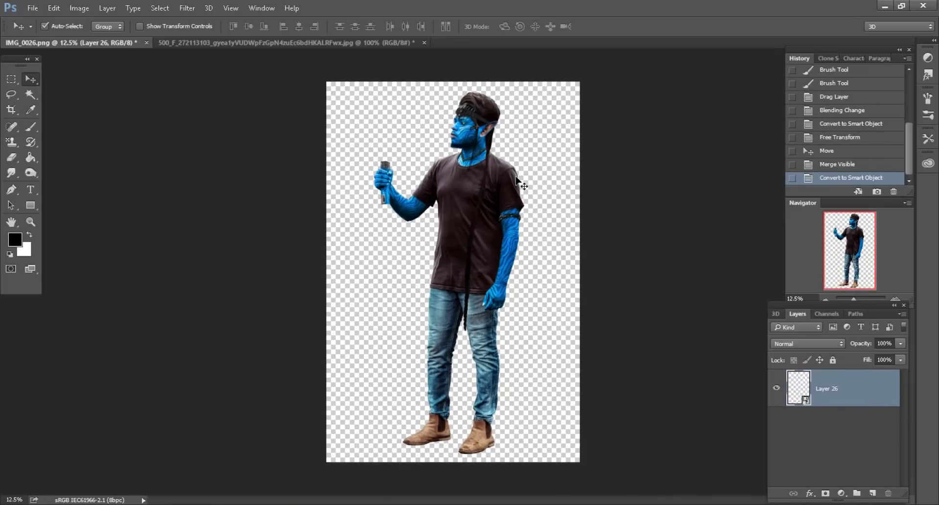
# Step: Shrink the figure to 68% and shift it down and to the right
pyautogui.click(54, 8)
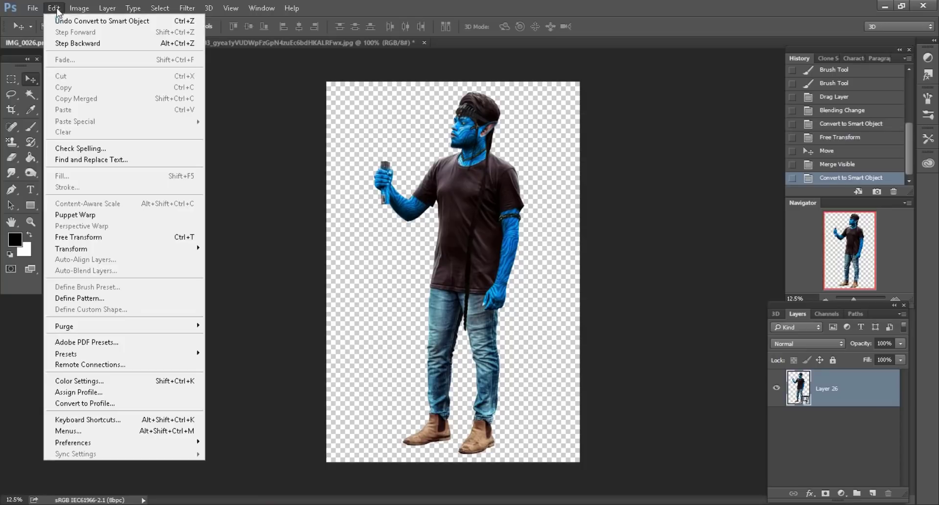
pyautogui.click(79, 236)
pyautogui.moveTo(228, 27); pyautogui.dragTo(212, 27)
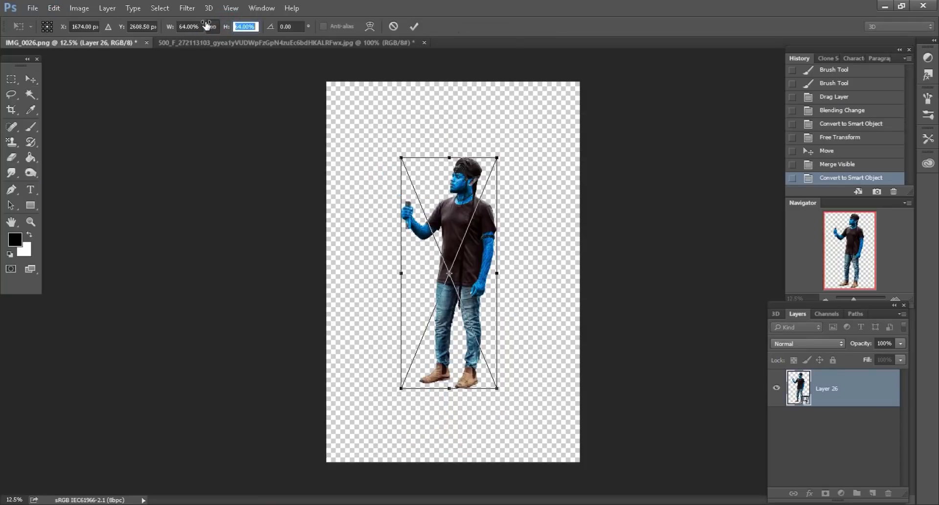
pyautogui.write('68')
pyautogui.click(414, 26)
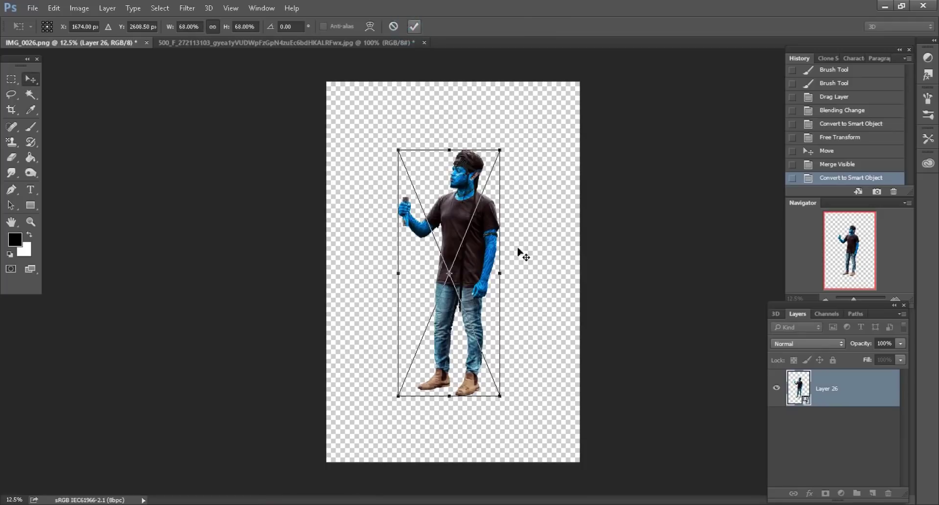
pyautogui.moveTo(470, 247)
pyautogui.mouseDown()
pyautogui.moveTo(492, 280)
pyautogui.moveTo(486, 273)
pyautogui.mouseUp()
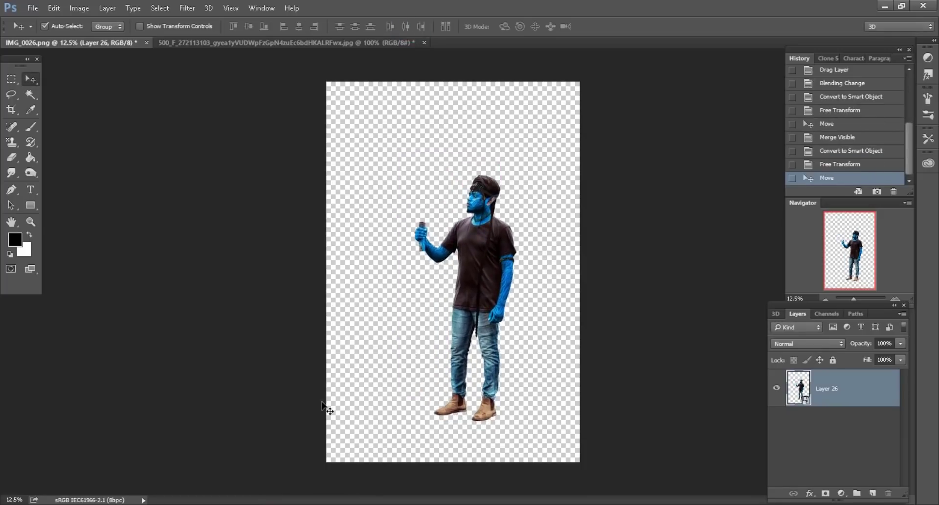
# Step: Add Avatar Sword 1.png to the IMG_0026 document as Layer 27
pyautogui.hotkey('alt', 'Tab')
pyautogui.moveTo(650, 128); pyautogui.dragTo(583, 40)
pyautogui.moveTo(406, 171)
pyautogui.mouseDown()
pyautogui.moveTo(152, 59)
pyautogui.moveTo(387, 169)
pyautogui.mouseUp()
pyautogui.hotkey('ctrl', '+')
pyautogui.hotkey('ctrl', '+')
# Step: Convert the sword layer to a smart object and move it up to the raised hand
pyautogui.hotkey('ctrl', '+')
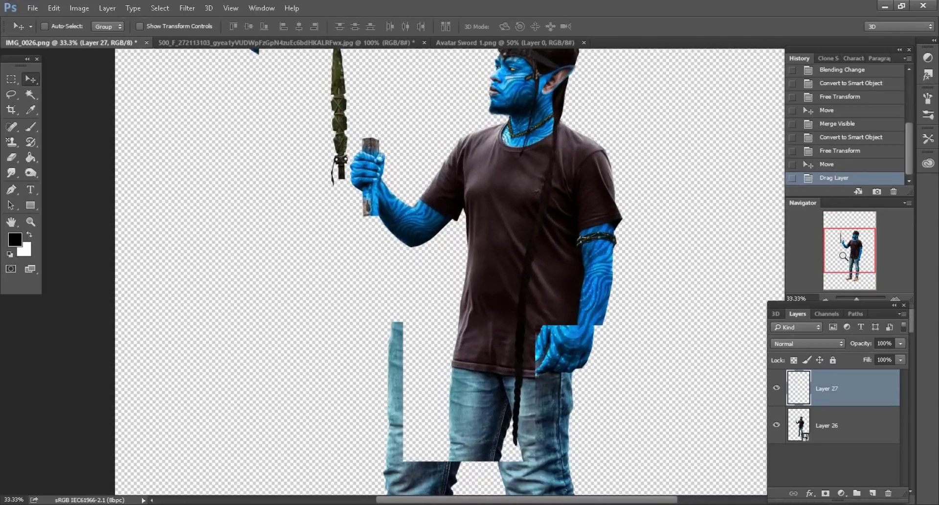
pyautogui.hotkey('ctrl', '+')
pyautogui.moveTo(843, 255); pyautogui.dragTo(842, 245)
pyautogui.rightClick(872, 387)
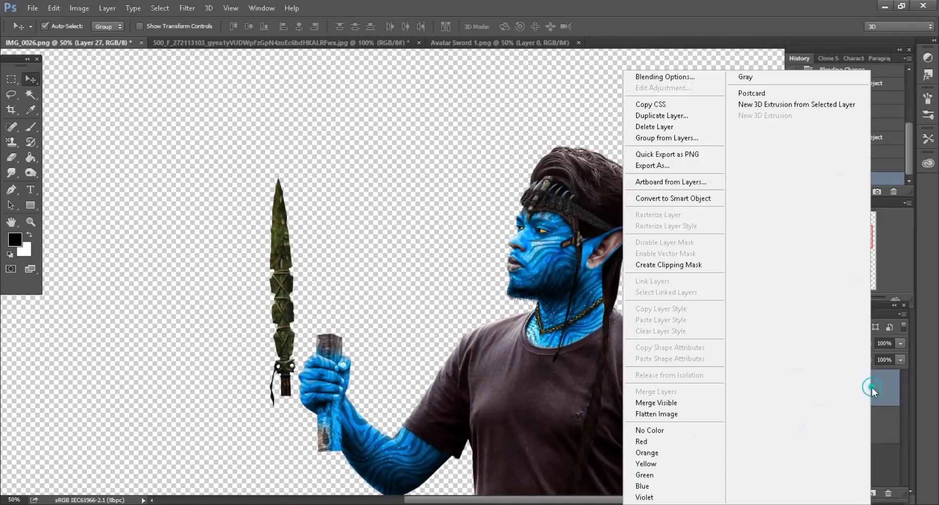
pyautogui.click(677, 198)
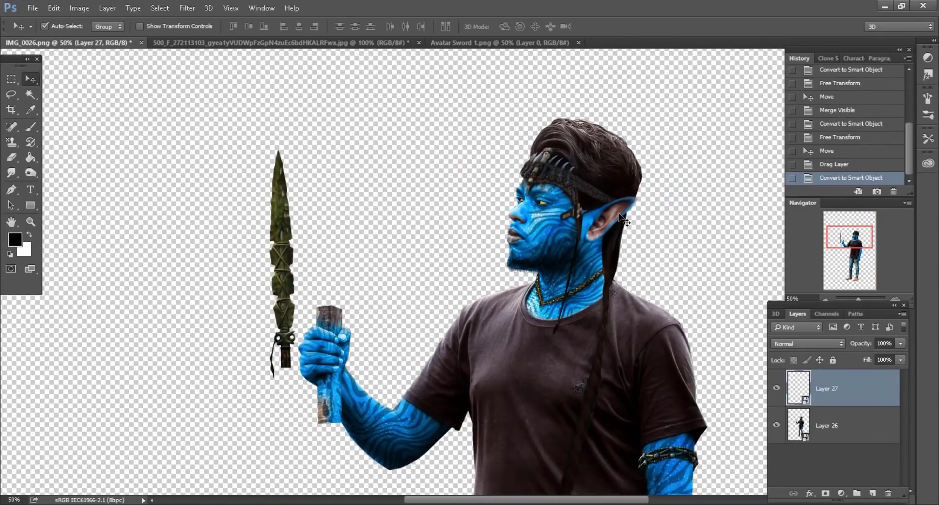
pyautogui.scroll(-3, 440, 244)
pyautogui.moveTo(278, 212); pyautogui.dragTo(320, 193)
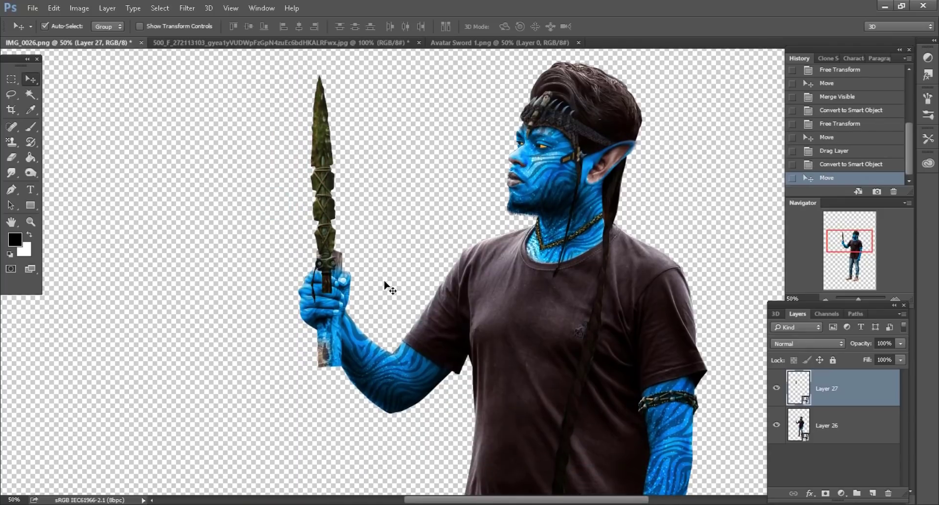
pyautogui.hscroll(-1, 385, 284)
pyautogui.hscroll(-1, 358, 286)
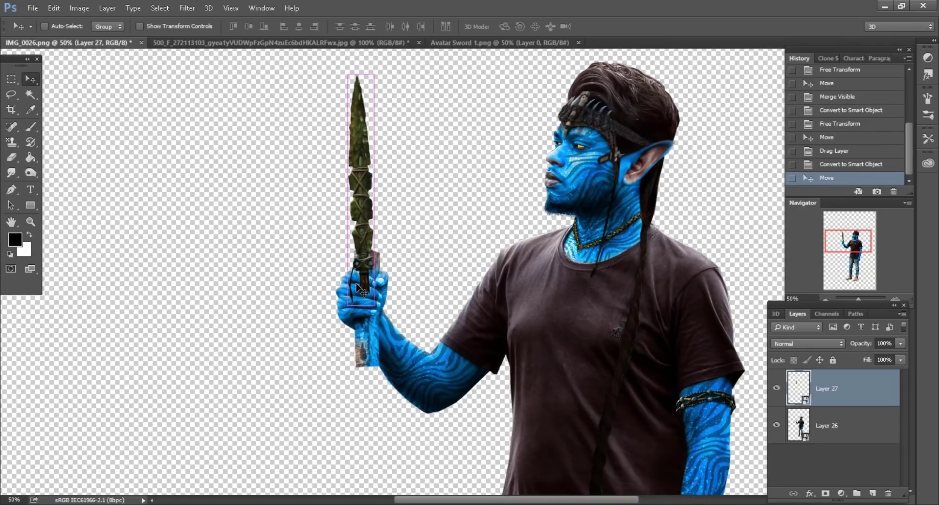
pyautogui.scroll(1, 362, 291)
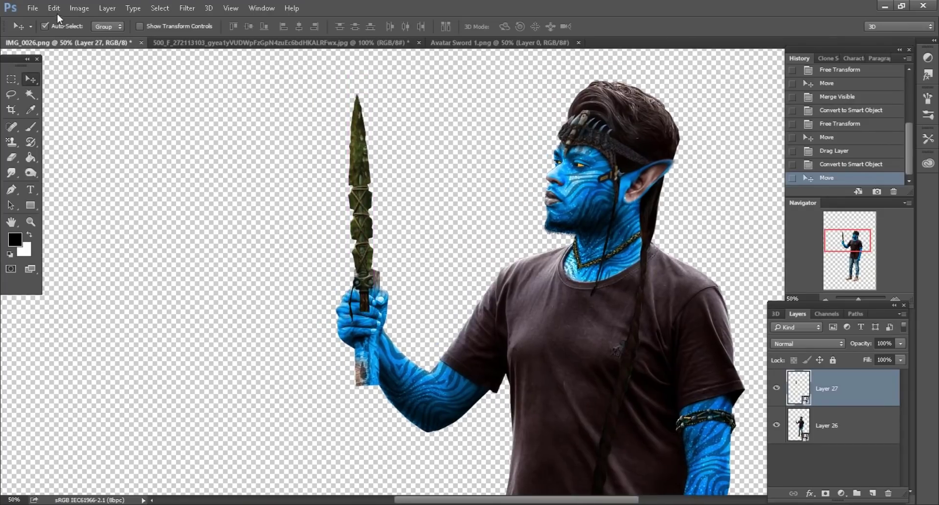
# Step: Tilt the sword 4.79°, enlarge it to 157% and lower it into the hand's grip
pyautogui.click(54, 7)
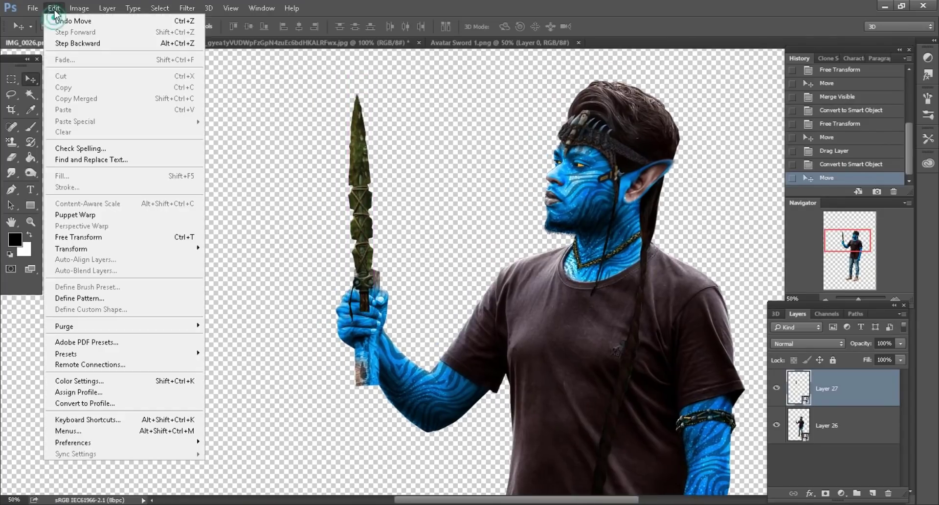
pyautogui.click(79, 237)
pyautogui.moveTo(450, 194); pyautogui.dragTo(451, 201)
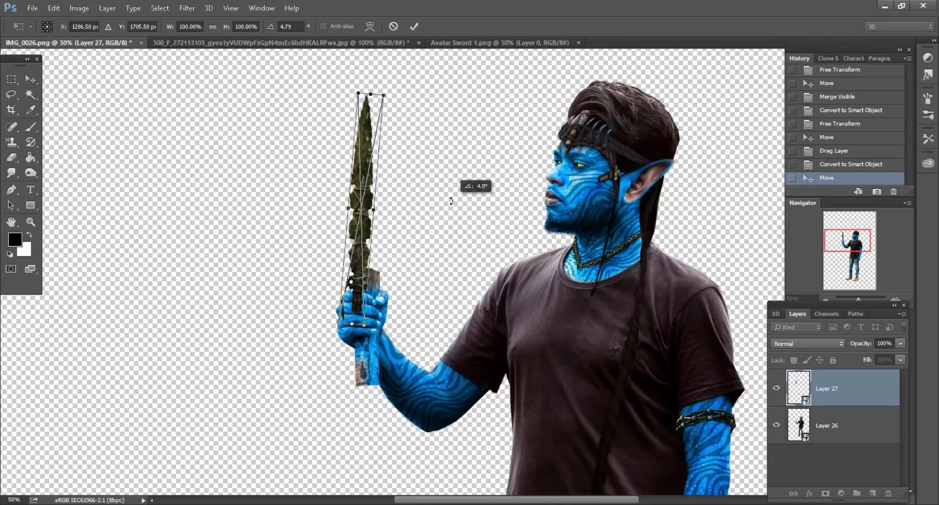
pyautogui.moveTo(226, 30); pyautogui.dragTo(260, 25)
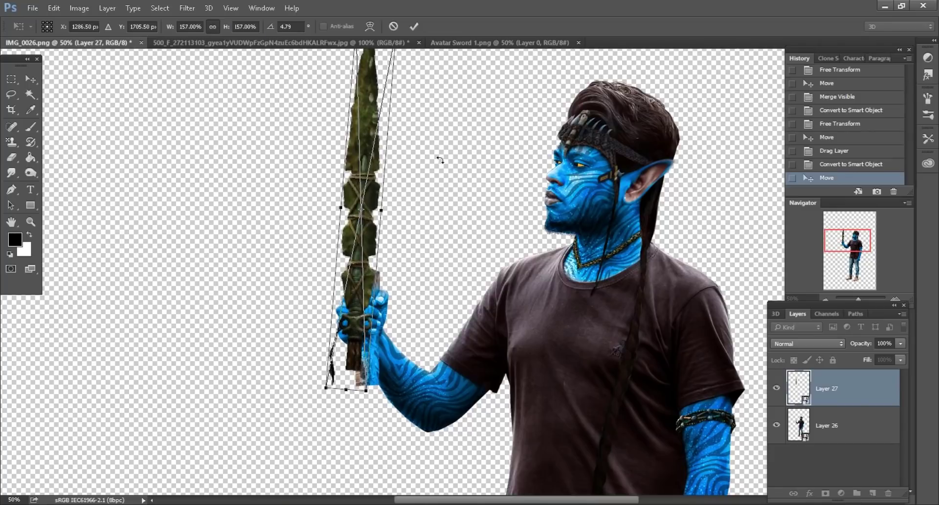
pyautogui.click(414, 26)
pyautogui.moveTo(362, 182)
pyautogui.mouseDown()
pyautogui.moveTo(363, 262)
pyautogui.moveTo(369, 241)
pyautogui.mouseUp()
pyautogui.hotkey('ctrl', '-')
pyautogui.scroll(-1, 426, 319)
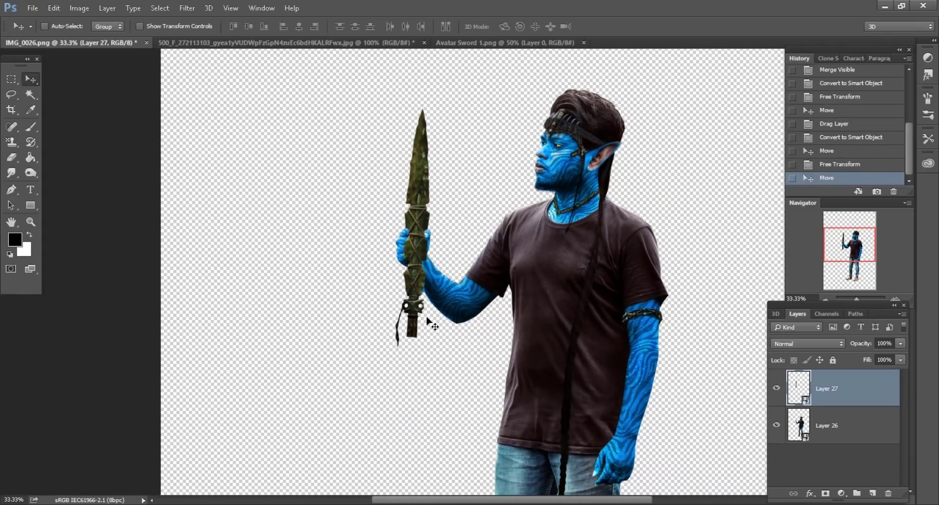
pyautogui.scroll(-2, 427, 319)
pyautogui.scroll(-1, 426, 319)
pyautogui.scroll(-1, 427, 319)
pyautogui.scroll(-1, 426, 319)
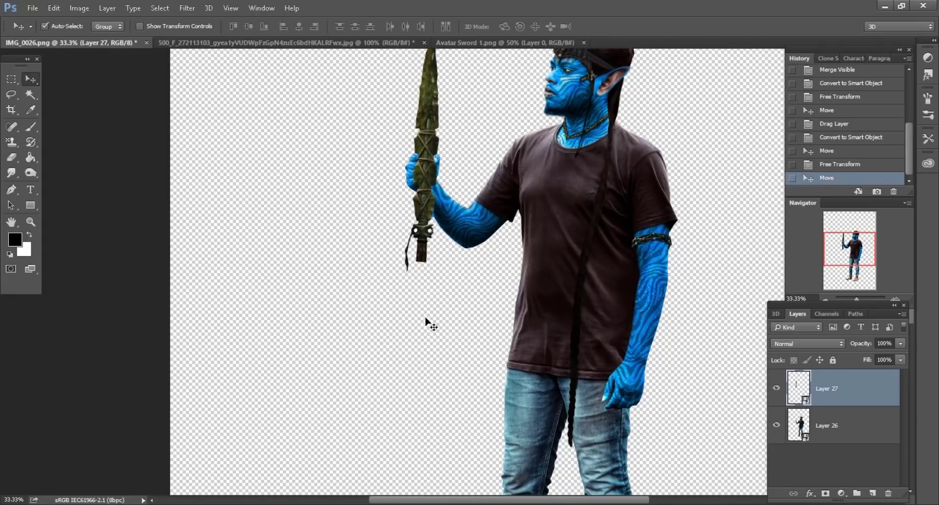
pyautogui.scroll(-1, 426, 318)
# Step: Duplicate the sword as Layer 27 copy, mask Layer 27 and lower its fill
pyautogui.moveTo(858, 398); pyautogui.dragTo(873, 492)
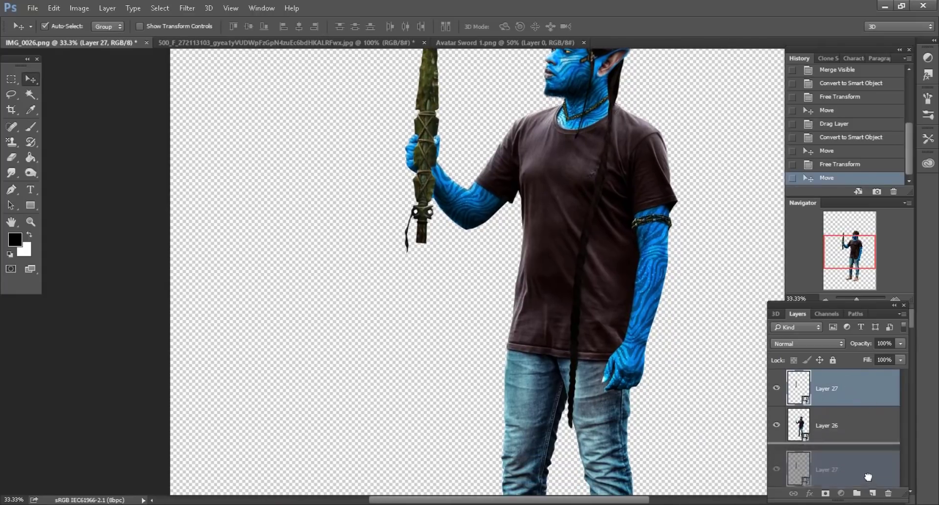
pyautogui.click(822, 422)
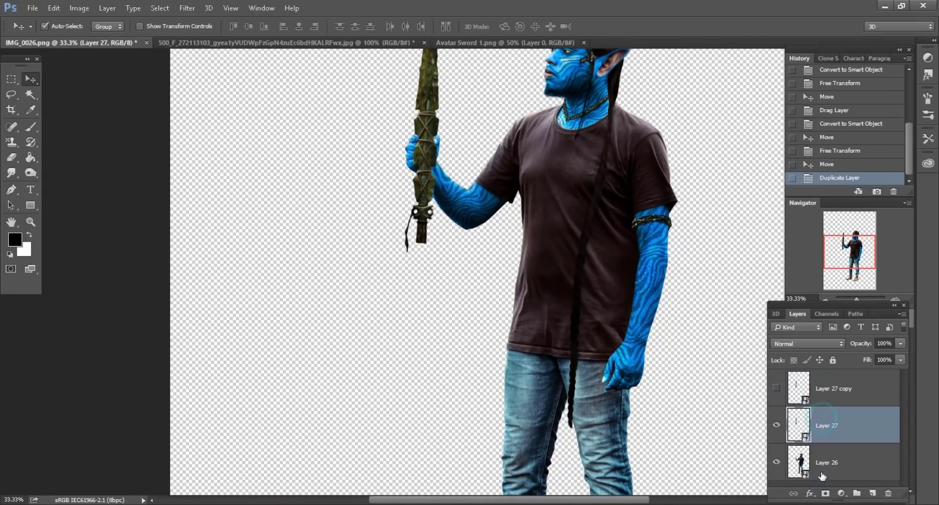
pyautogui.click(825, 492)
pyautogui.hotkey('ctrl', '+')
pyautogui.moveTo(704, 110); pyautogui.dragTo(691, 257)
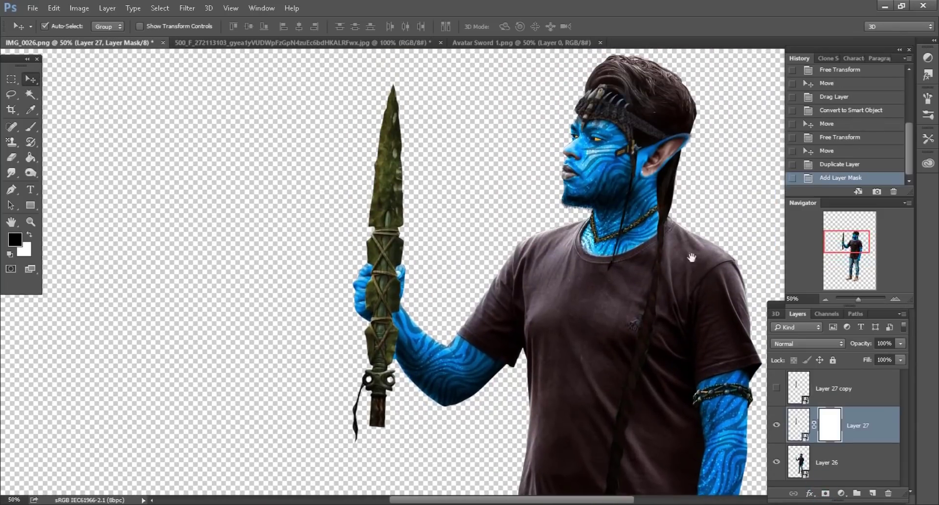
pyautogui.moveTo(321, 268); pyautogui.dragTo(440, 316)
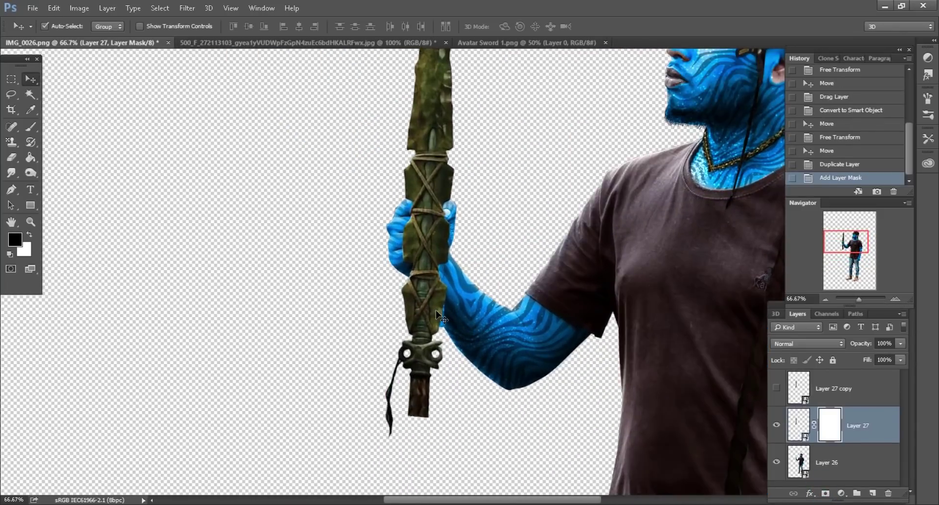
pyautogui.hotkey('ctrl', '+')
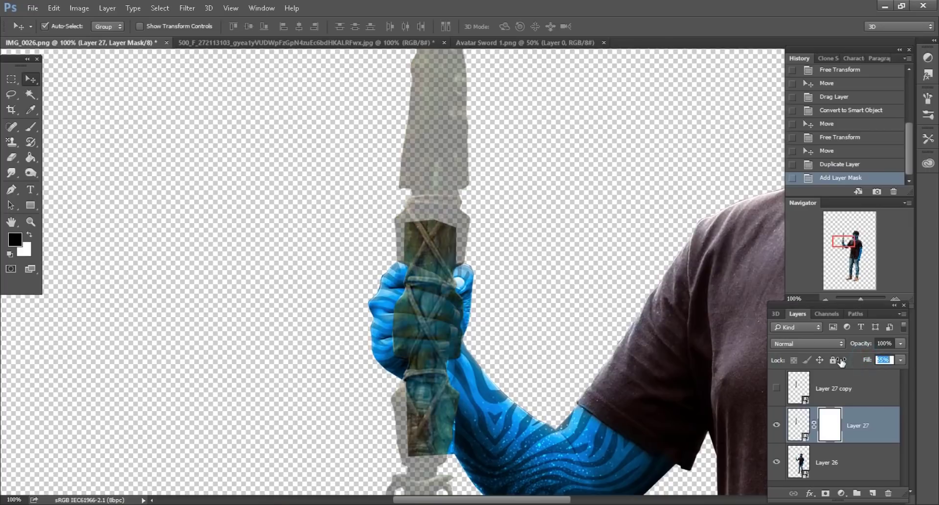
pyautogui.moveTo(859, 362); pyautogui.dragTo(865, 362)
# Step: Paint black on Layer 27's mask so the blue fingers wrap over the spear shaft
pyautogui.click(32, 128)
pyautogui.rightClick(422, 291)
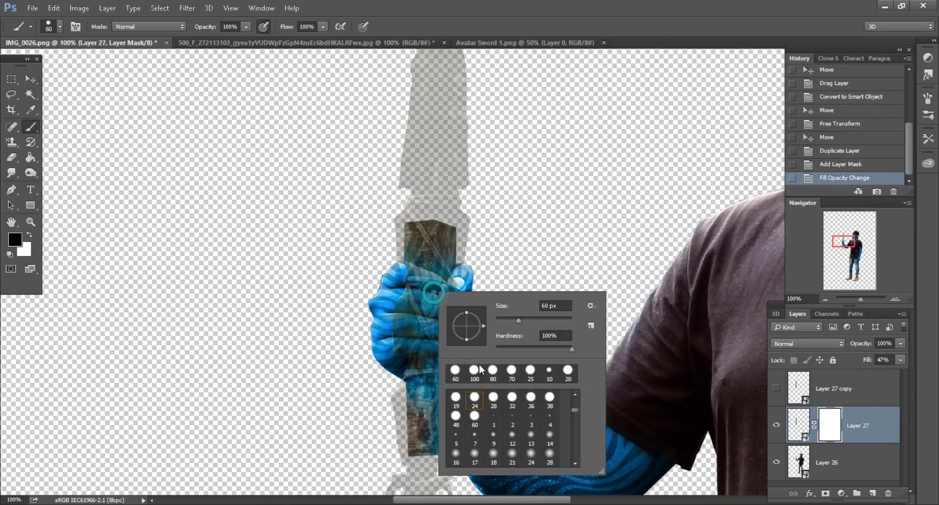
pyautogui.hotkey('ctrl', '+')
pyautogui.hotkey('ctrl', '+')
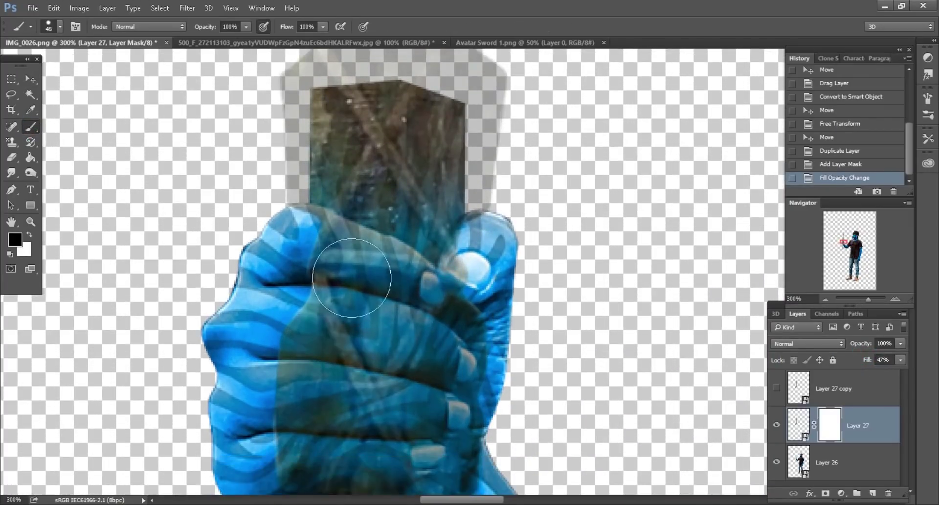
pyautogui.moveTo(323, 248); pyautogui.dragTo(440, 274)
pyautogui.moveTo(446, 230); pyautogui.dragTo(460, 294)
pyautogui.scroll(-3, 455, 274)
pyautogui.moveTo(431, 205); pyautogui.dragTo(440, 289)
pyautogui.scroll(-3, 430, 266)
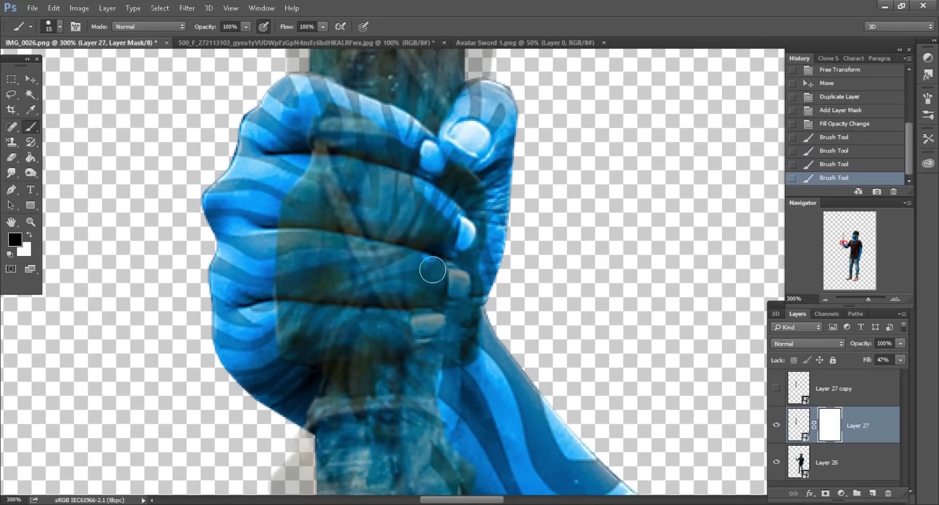
pyautogui.scroll(-1, 442, 210)
pyautogui.moveTo(442, 210); pyautogui.dragTo(392, 274)
pyautogui.moveTo(288, 259); pyautogui.dragTo(353, 230)
pyautogui.scroll(-2, 419, 284)
pyautogui.moveTo(419, 283); pyautogui.dragTo(430, 210)
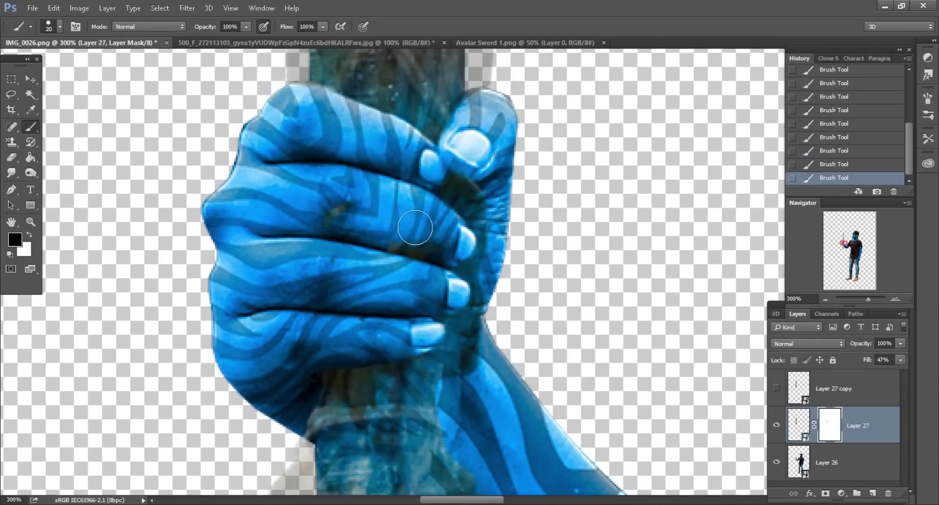
# Step: Make Layer 27 copy visible again and select it
pyautogui.hotkey('ctrl', '-')
pyautogui.hotkey('ctrl', '-')
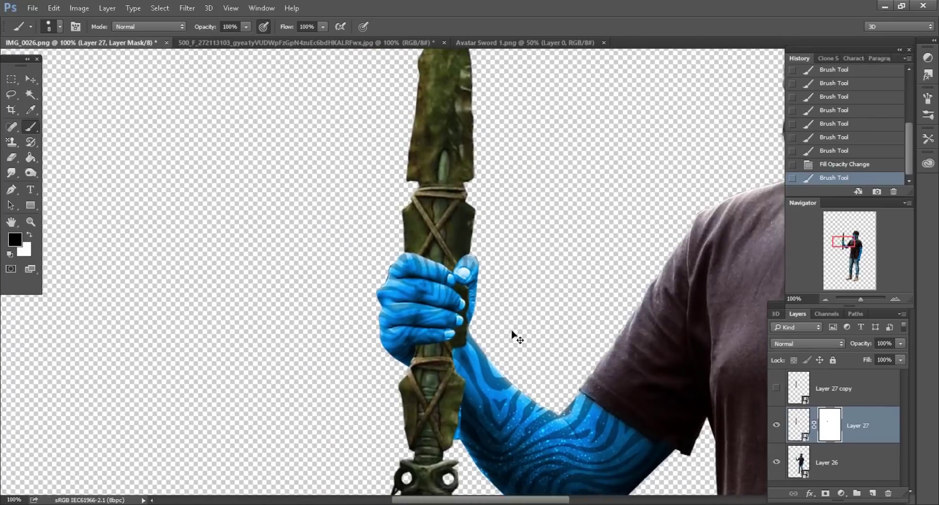
pyautogui.scroll(-3, 587, 274)
pyautogui.scroll(-1, 588, 274)
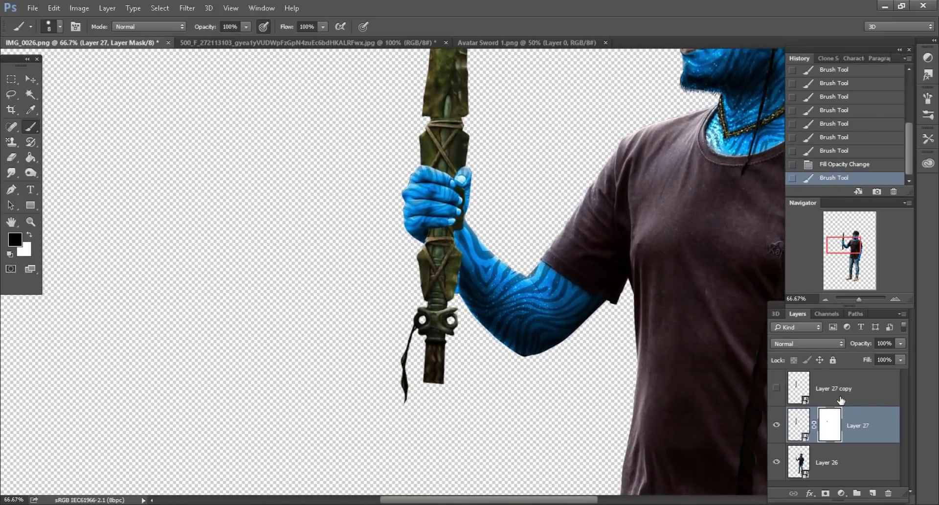
pyautogui.scroll(-1, 456, 315)
pyautogui.press(']')
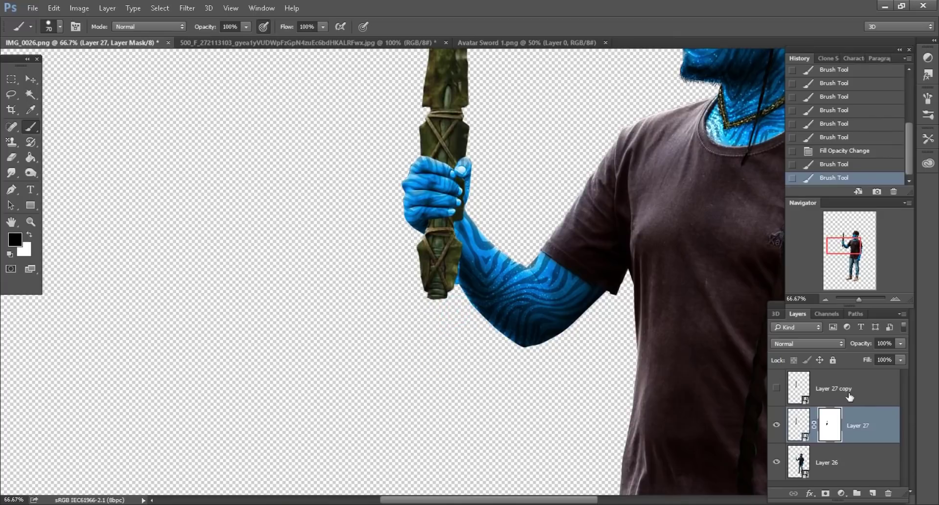
pyautogui.click(850, 396)
pyautogui.click(776, 388)
# Step: Move Layer 27 copy down so the spear shaft extends below the hand
pyautogui.click(30, 80)
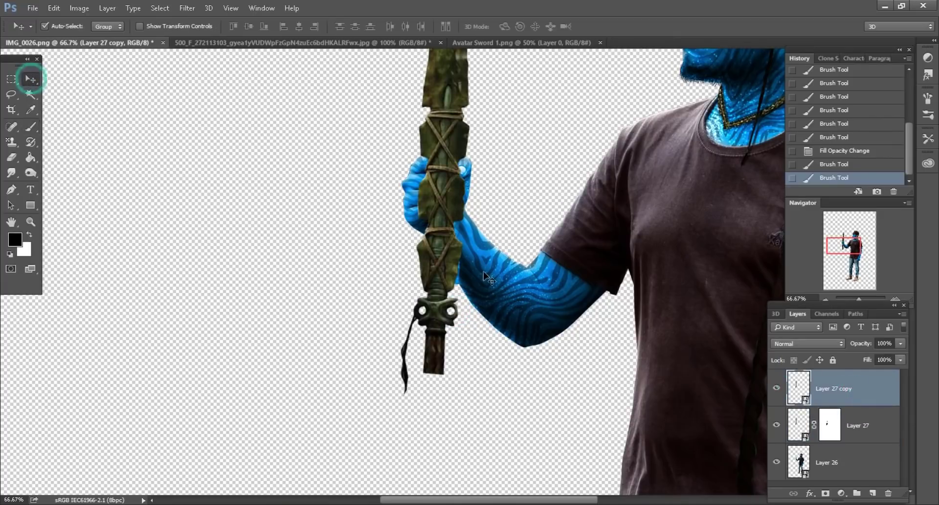
pyautogui.hotkey('ctrl', '-')
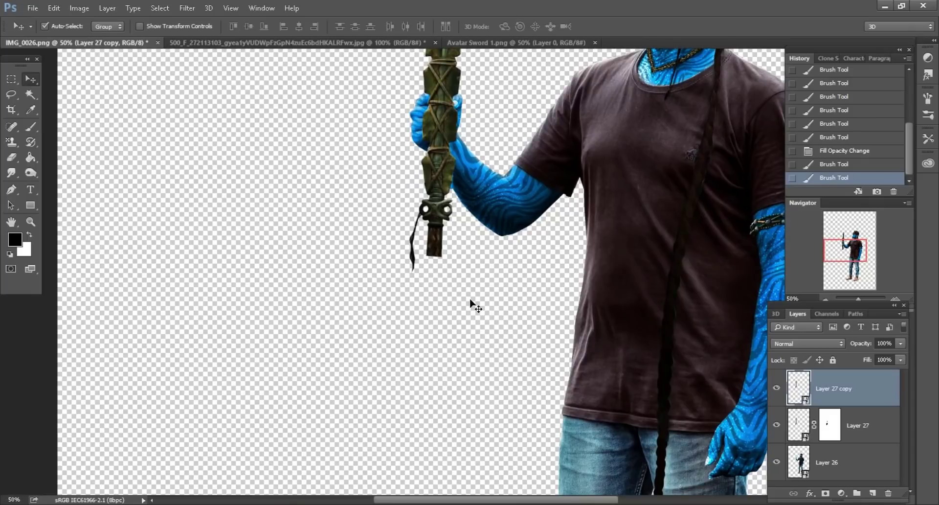
pyautogui.scroll(-2, 470, 301)
pyautogui.moveTo(449, 166)
pyautogui.mouseDown()
pyautogui.moveTo(437, 289)
pyautogui.moveTo(468, 326)
pyautogui.moveTo(434, 323)
pyautogui.mouseUp()
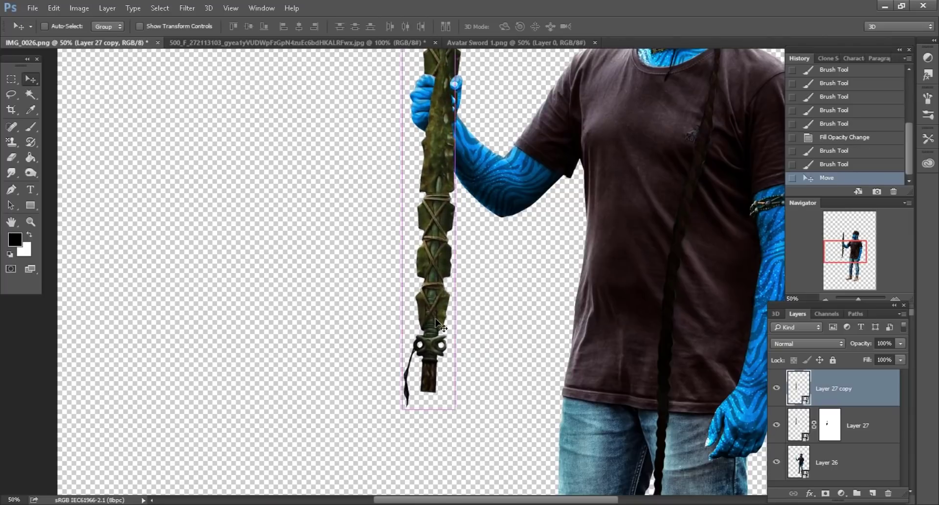
pyautogui.hotkey('ctrl', '-')
pyautogui.hotkey('ctrl', '+')
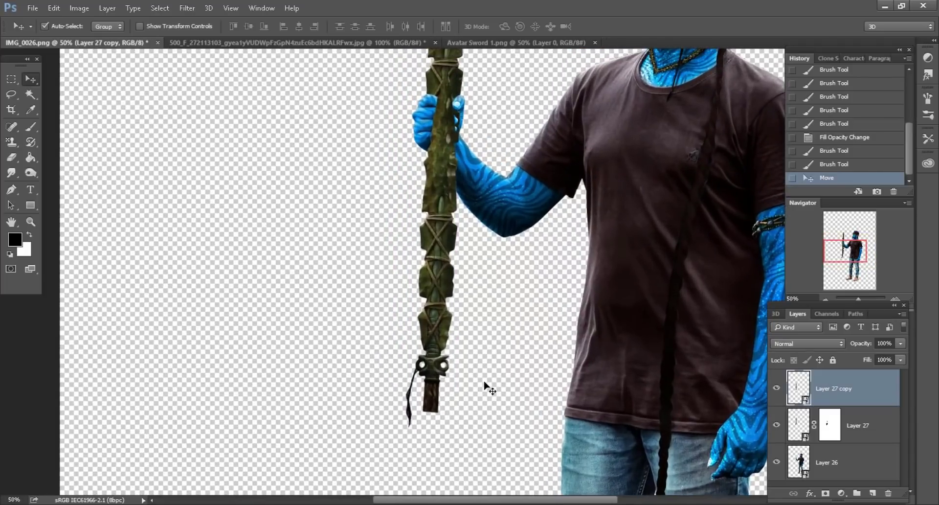
pyautogui.scroll(5, 487, 386)
pyautogui.scroll(3, 486, 385)
pyautogui.hotkey('ctrl', '+')
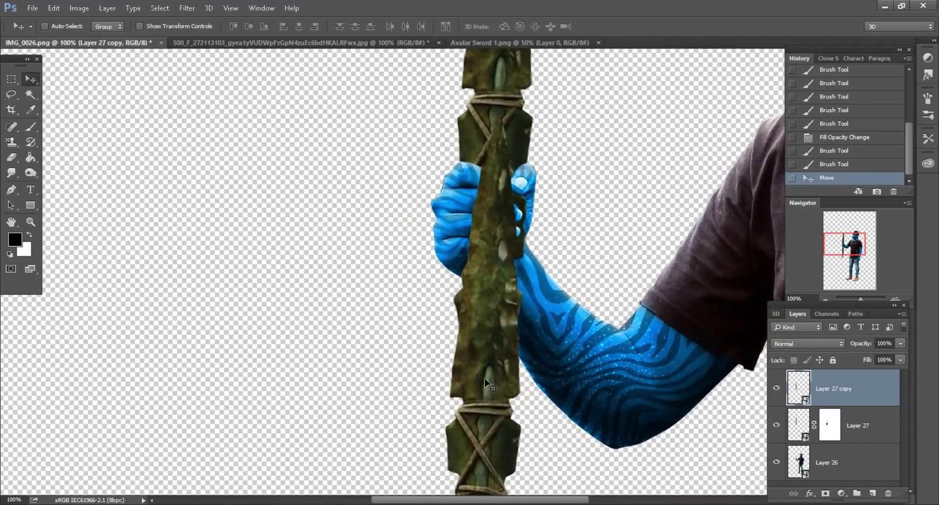
pyautogui.hotkey('ctrl', '+')
pyautogui.hotkey('ctrl', ';')
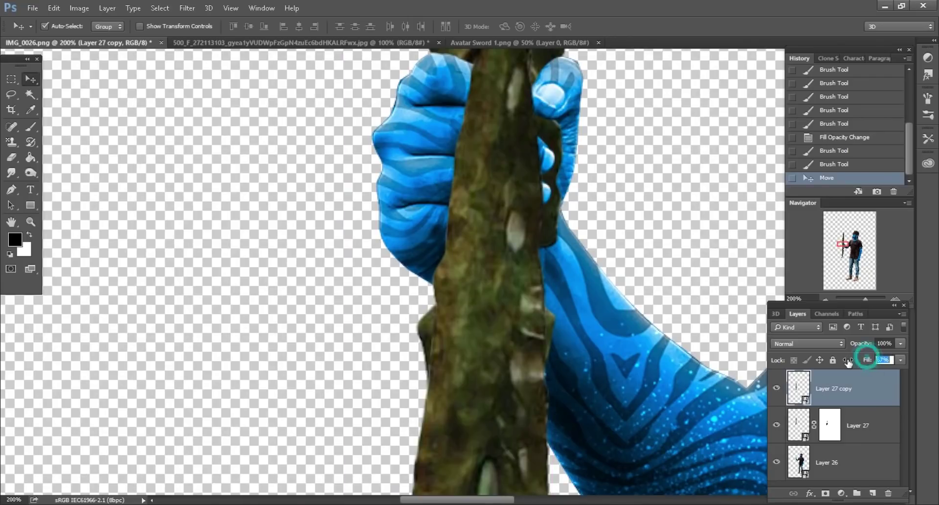
# Step: Lower the spear copy's Fill, add a layer mask, and mask the staff off the thumb
pyautogui.moveTo(849, 362); pyautogui.dragTo(847, 367)
pyautogui.click(826, 493)
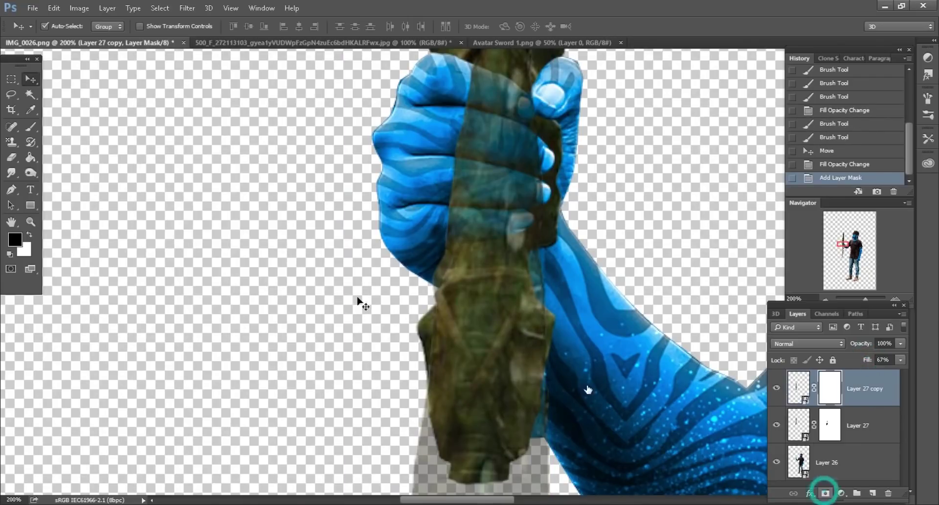
pyautogui.click(27, 126)
pyautogui.hotkey('ctrl', '+')
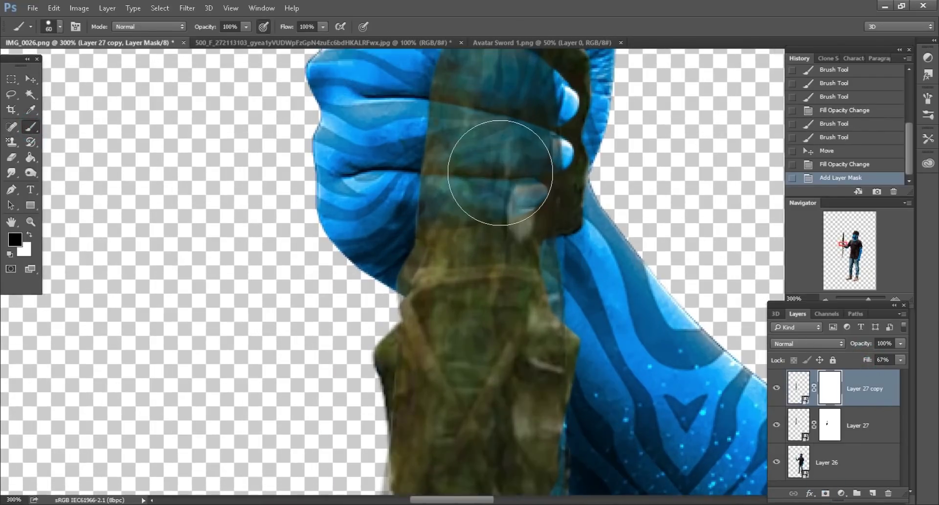
pyautogui.press('[')
pyautogui.press('[')
pyautogui.press('[')
pyautogui.scroll(1, 500, 173)
pyautogui.moveTo(495, 216); pyautogui.dragTo(529, 211)
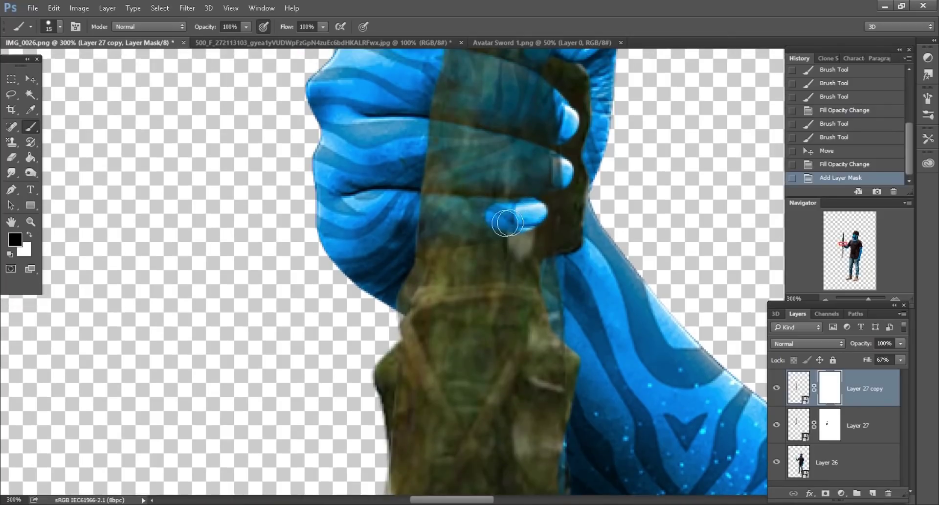
pyautogui.moveTo(444, 232); pyautogui.dragTo(563, 175)
# Step: Mask more of the staff over the fingers, then restore the copy's Fill to 100%
pyautogui.scroll(1, 442, 230)
pyautogui.press(']')
pyautogui.press(']')
pyautogui.press(']')
pyautogui.scroll(1, 563, 175)
pyautogui.moveTo(493, 199)
pyautogui.mouseDown()
pyautogui.moveTo(499, 226)
pyautogui.moveTo(473, 118)
pyautogui.mouseUp()
pyautogui.hotkey('ctrl', '-')
pyautogui.press(']')
pyautogui.hotkey('ctrl', '-')
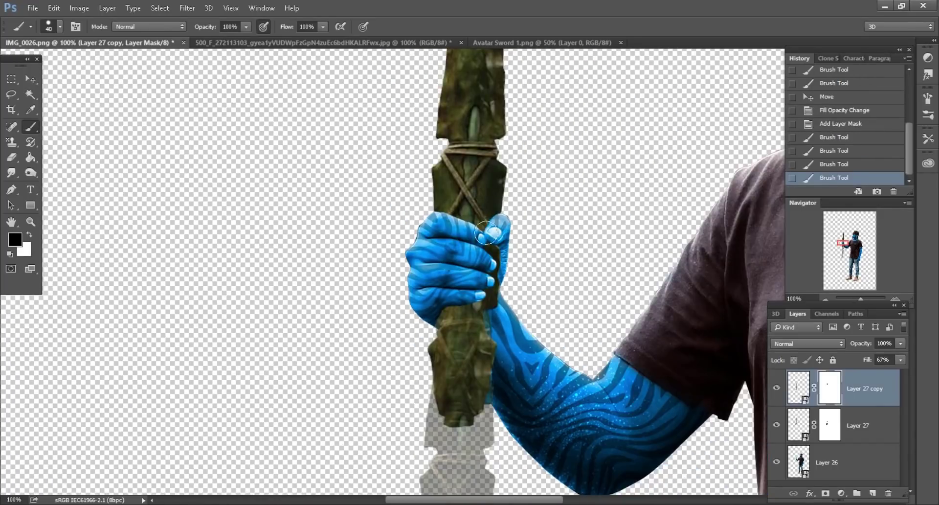
pyautogui.click(523, 254)
pyautogui.scroll(-5, 523, 254)
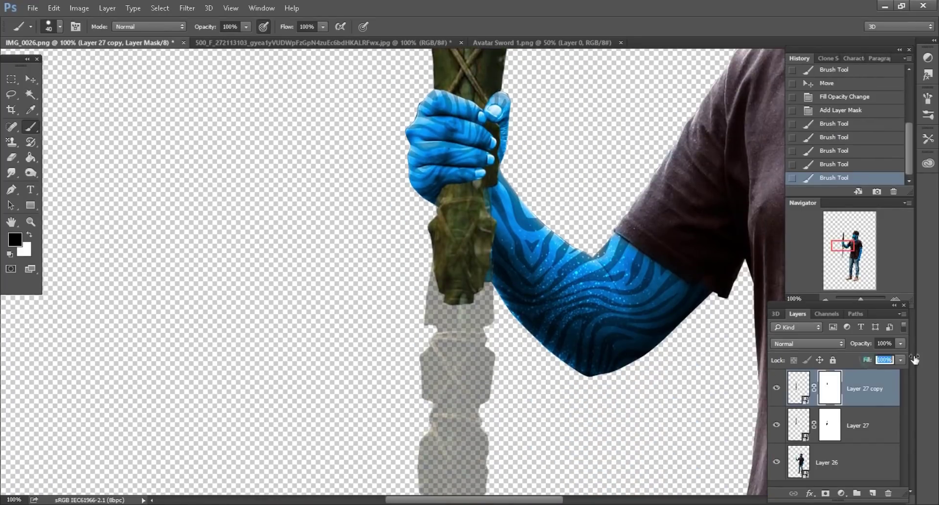
pyautogui.press('Return')
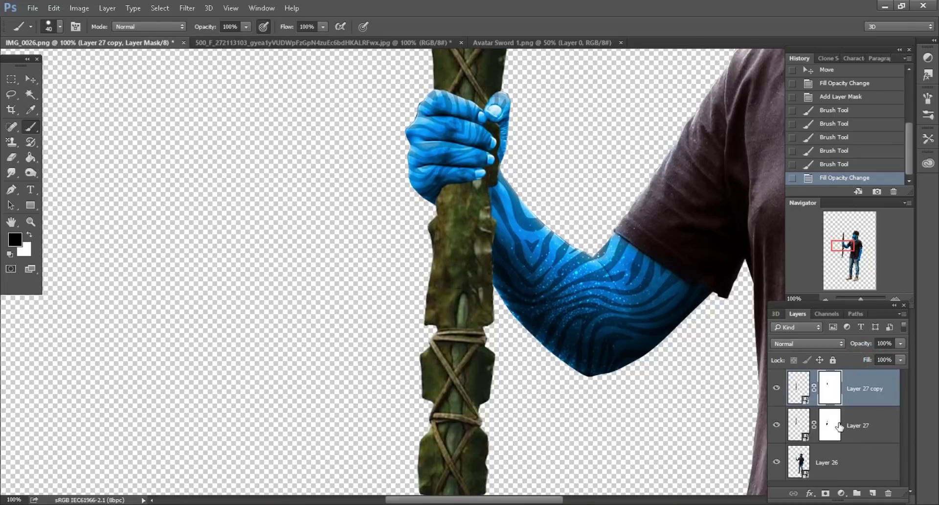
# Step: Touch up the original spear layer's mask below the hand
pyautogui.click(840, 427)
pyautogui.hotkey('ctrl', '+')
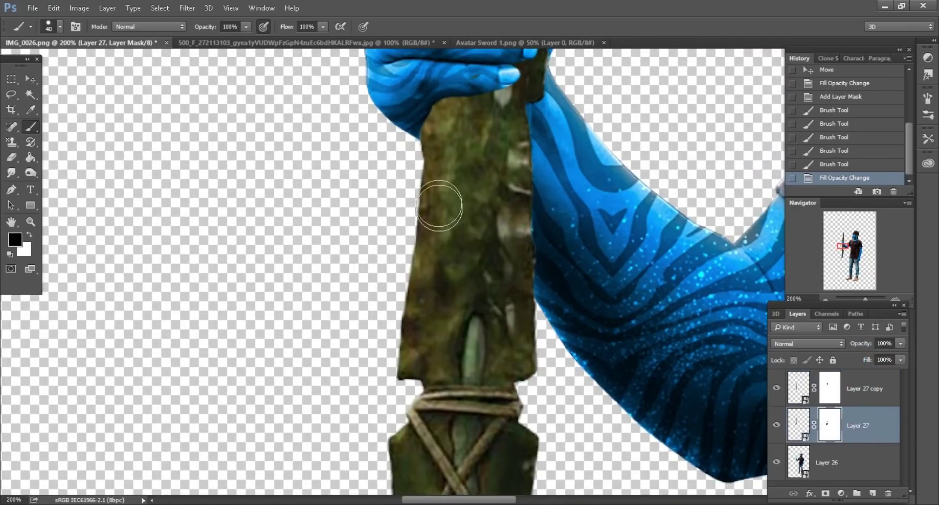
pyautogui.click(517, 323)
pyautogui.hotkey('ctrl', '-')
pyautogui.hotkey('ctrl', '-')
pyautogui.hotkey('ctrl', '-')
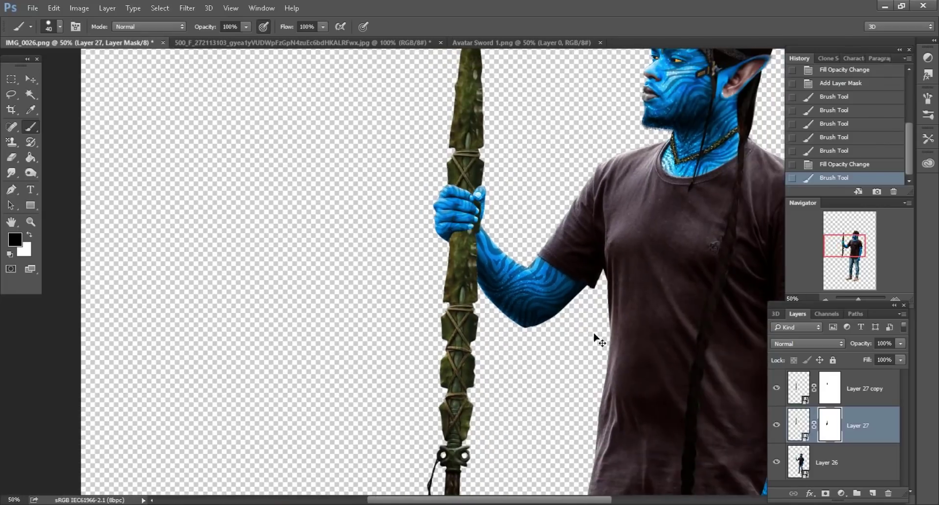
pyautogui.hotkey('ctrl', '-')
pyautogui.hotkey('ctrl', '-')
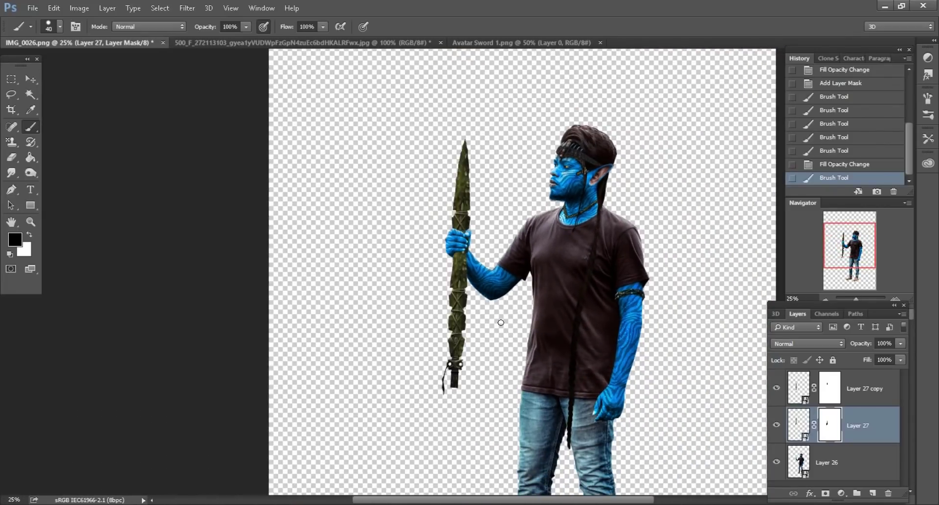
pyautogui.scroll(-2, 501, 323)
pyautogui.hotkey('ctrl', '+')
pyautogui.scroll(-3, 500, 316)
pyautogui.scroll(-3, 499, 316)
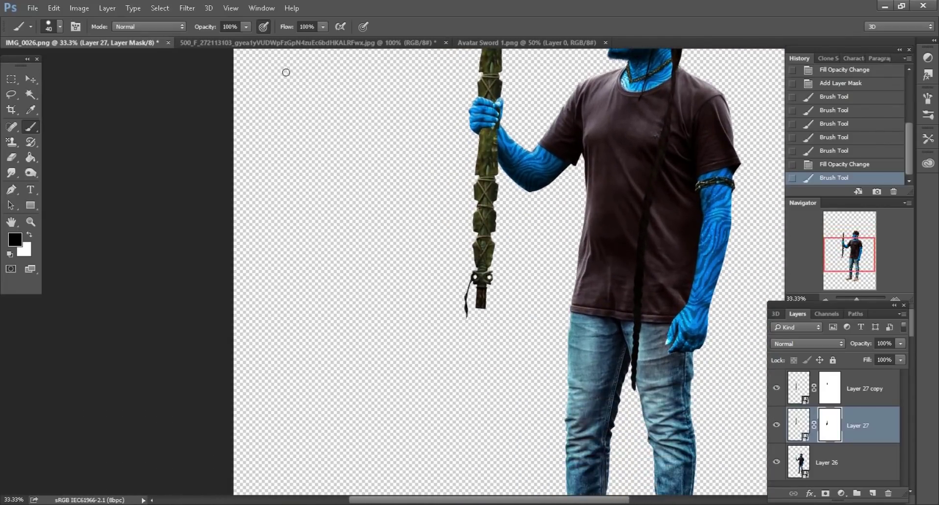
# Step: Close the star-particle document without saving and the Avatar Sword 1.png document
pyautogui.click(306, 43)
pyautogui.click(446, 43)
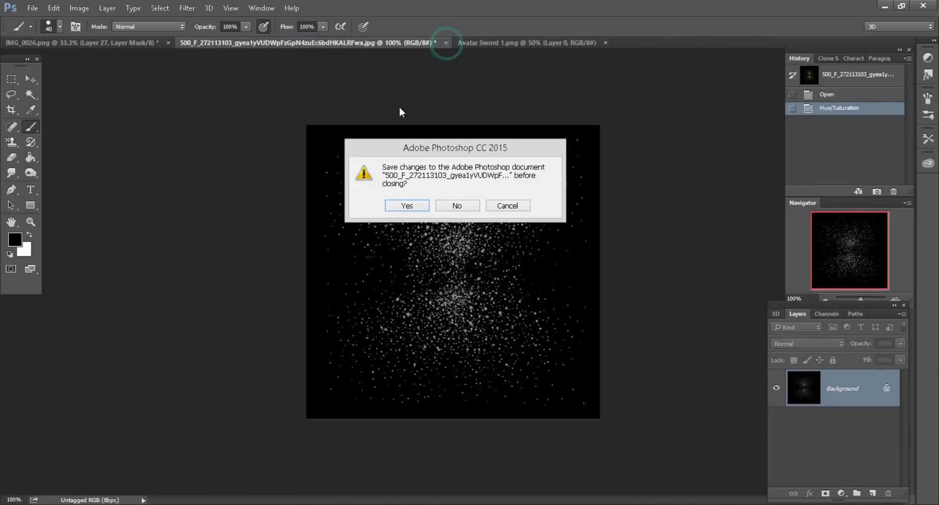
pyautogui.click(453, 204)
pyautogui.click(301, 43)
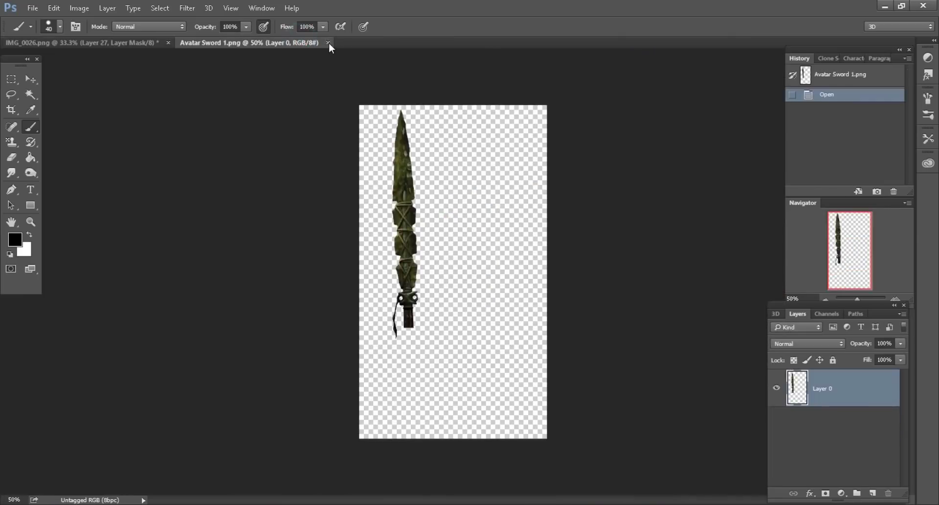
pyautogui.hotkey('ctrl', 'Tab')
pyautogui.click(89, 503)
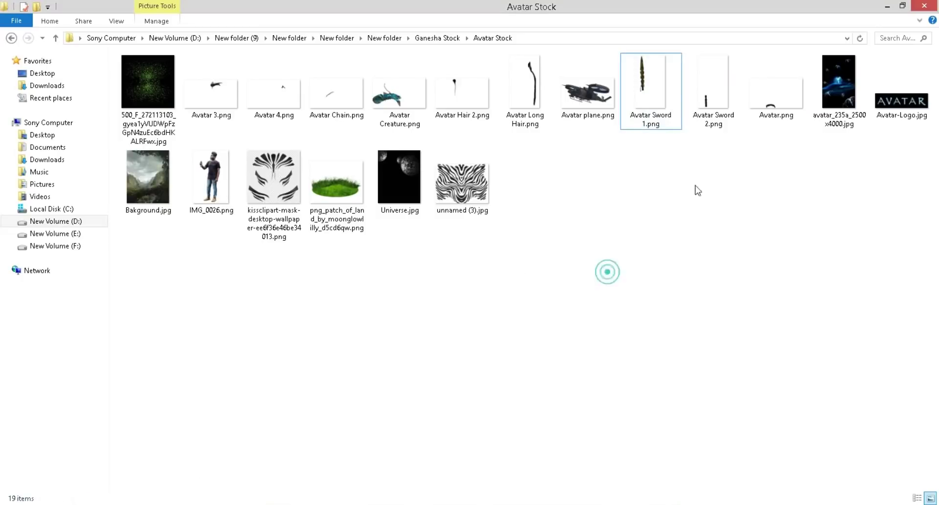
# Step: Bring Avatar Sword 2.png into IMG_0026 as Layer 28 and convert it to a smart object
pyautogui.moveTo(712, 93)
pyautogui.mouseDown()
pyautogui.moveTo(362, 450)
pyautogui.moveTo(629, 49)
pyautogui.mouseUp()
pyautogui.press('v')
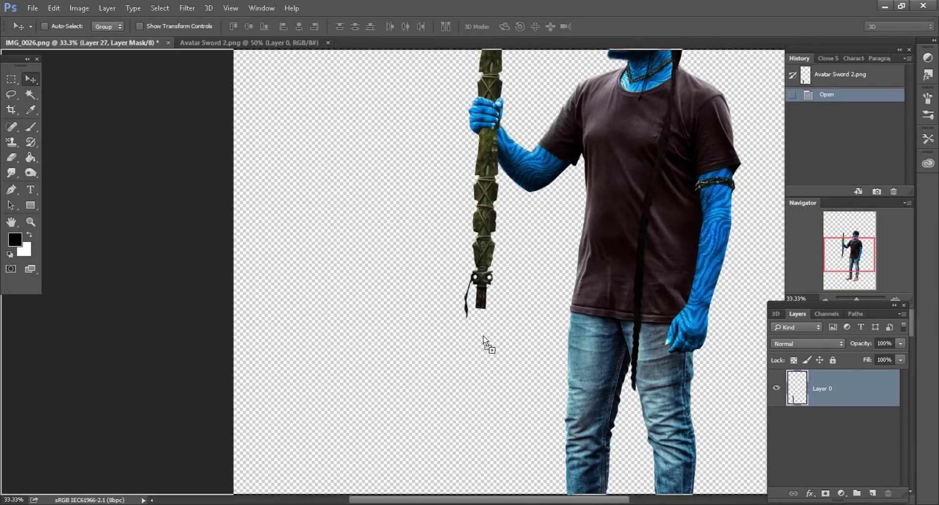
pyautogui.moveTo(358, 286); pyautogui.dragTo(487, 342)
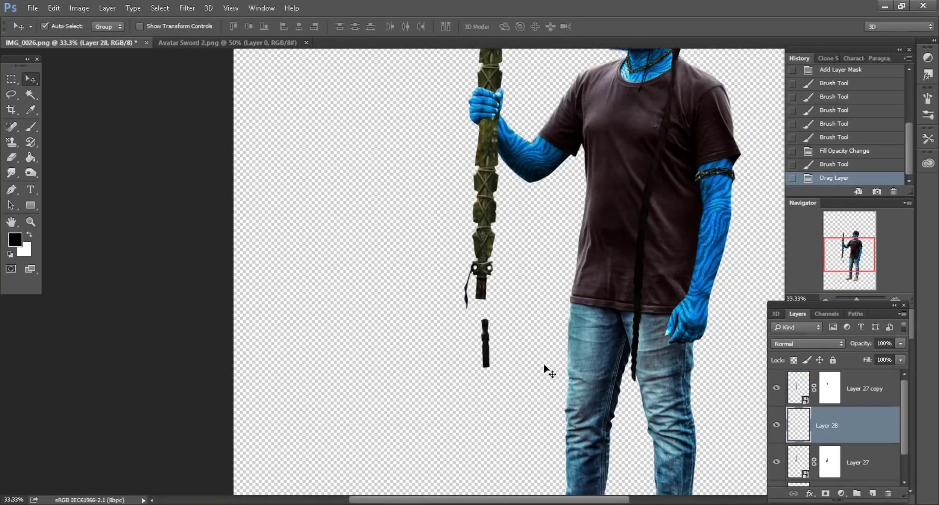
pyautogui.scroll(-2, 549, 370)
pyautogui.rightClick(876, 420)
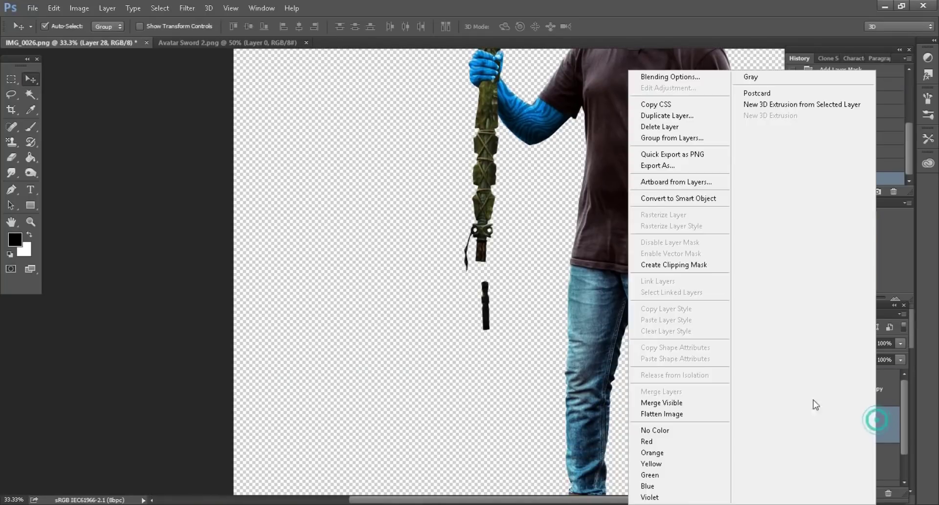
pyautogui.click(682, 199)
# Step: Free Transform Layer 28: rotate slightly, scale up proportionally, and align it under the hilt
pyautogui.click(54, 8)
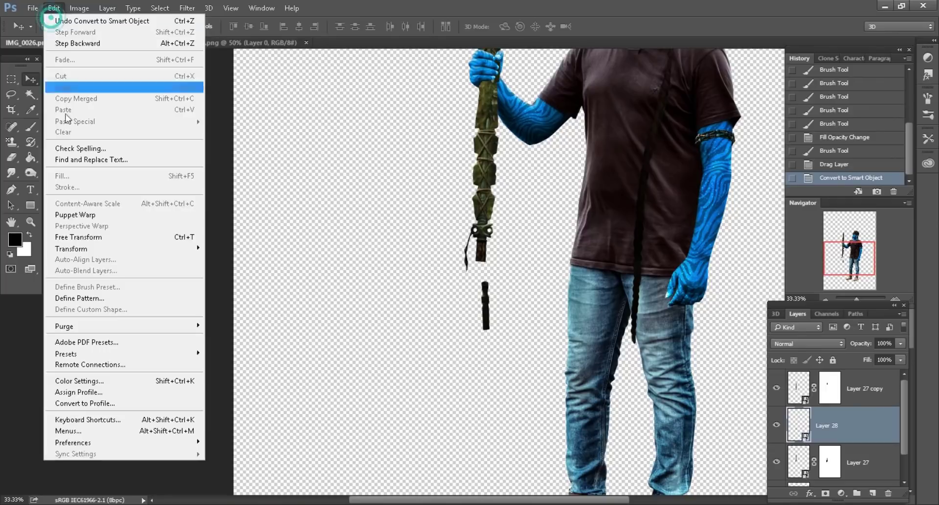
pyautogui.click(73, 237)
pyautogui.moveTo(590, 222); pyautogui.dragTo(593, 227)
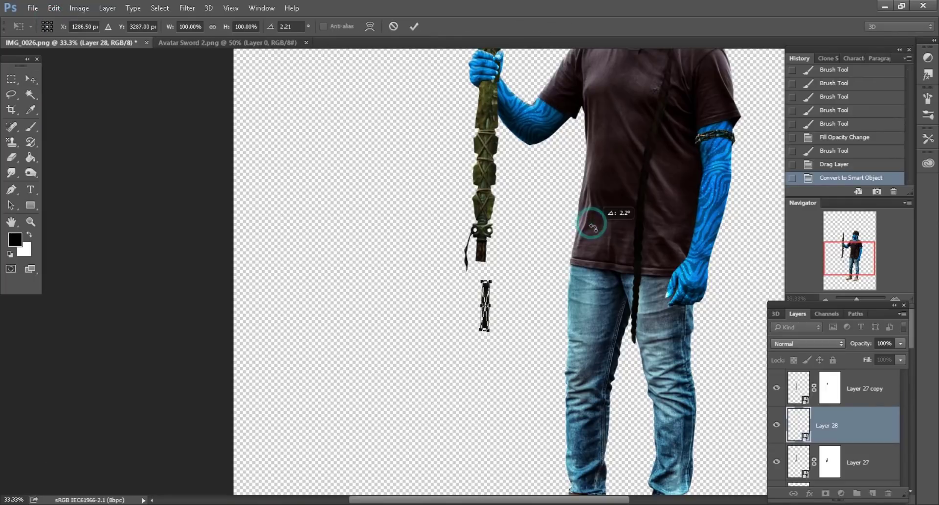
pyautogui.click(213, 26)
pyautogui.moveTo(226, 26); pyautogui.dragTo(264, 29)
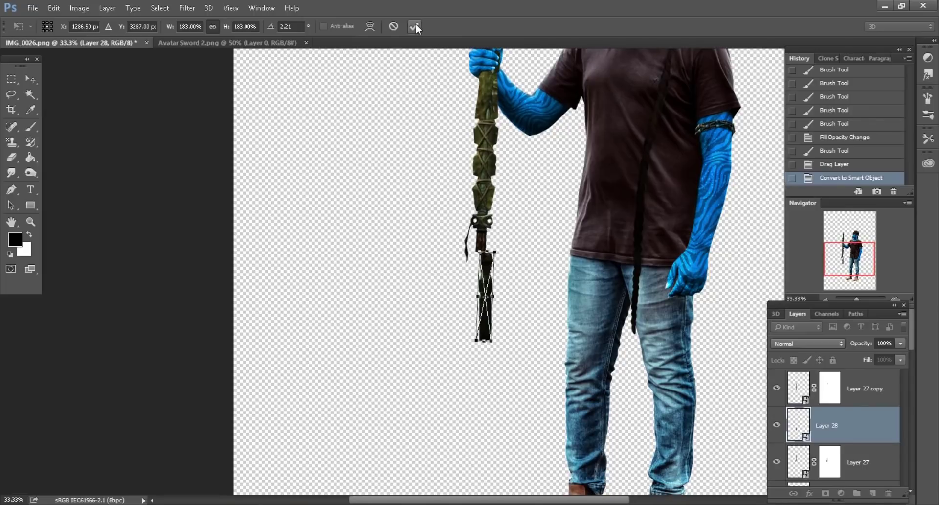
pyautogui.click(414, 26)
pyautogui.hotkey('ctrl', '+')
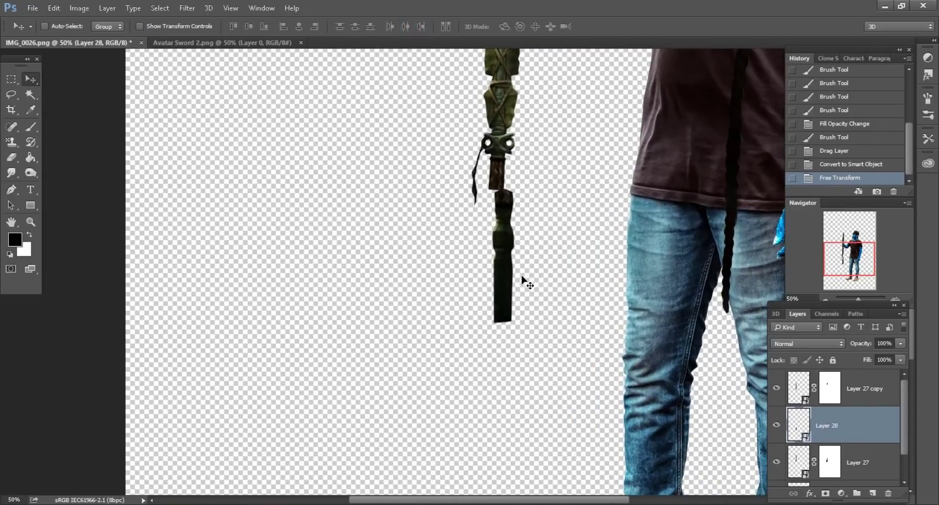
pyautogui.moveTo(505, 267); pyautogui.dragTo(497, 260)
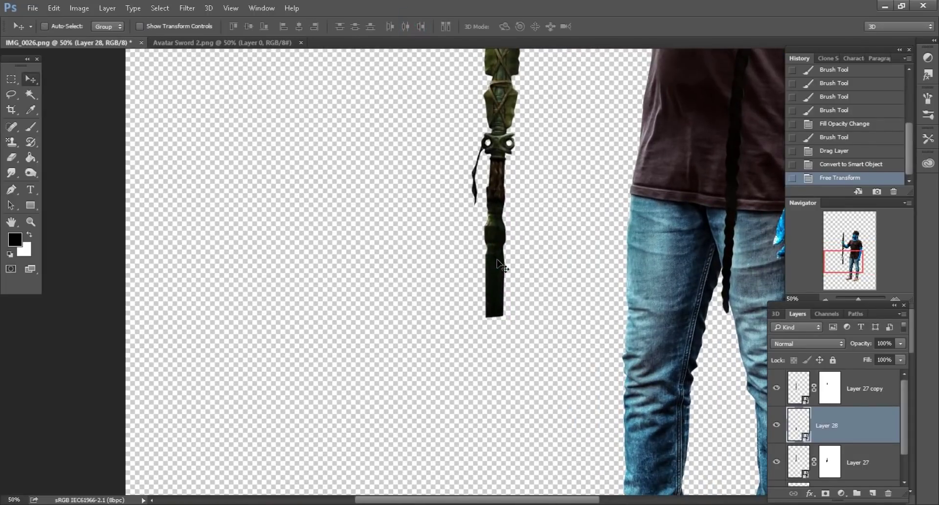
# Step: Rotate the lower staff piece to match the shaft angle and nudge it into line
pyautogui.hotkey('ctrl', '+')
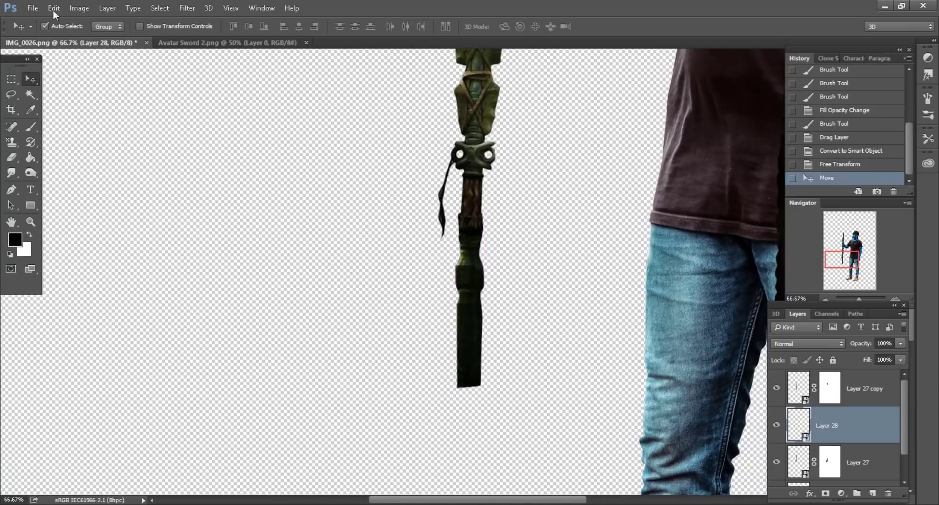
pyautogui.click(54, 8)
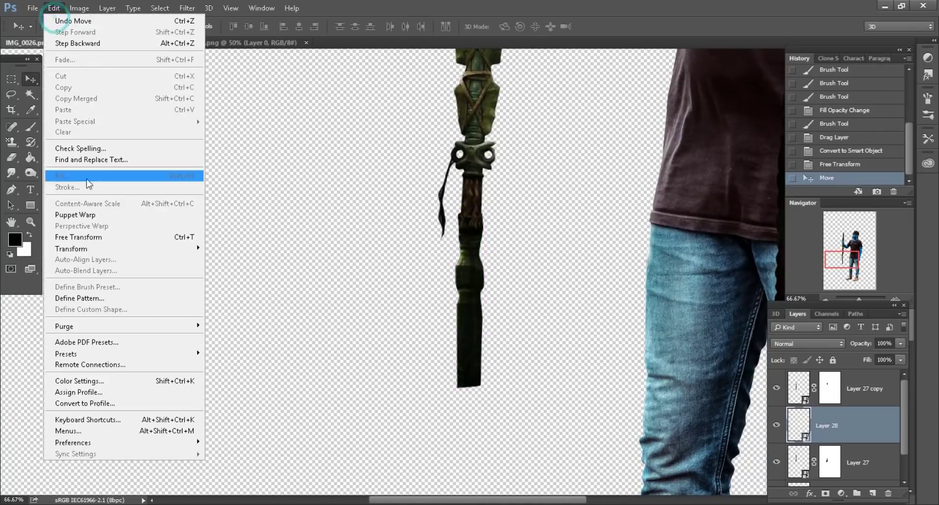
pyautogui.click(86, 237)
pyautogui.moveTo(566, 192); pyautogui.dragTo(566, 193)
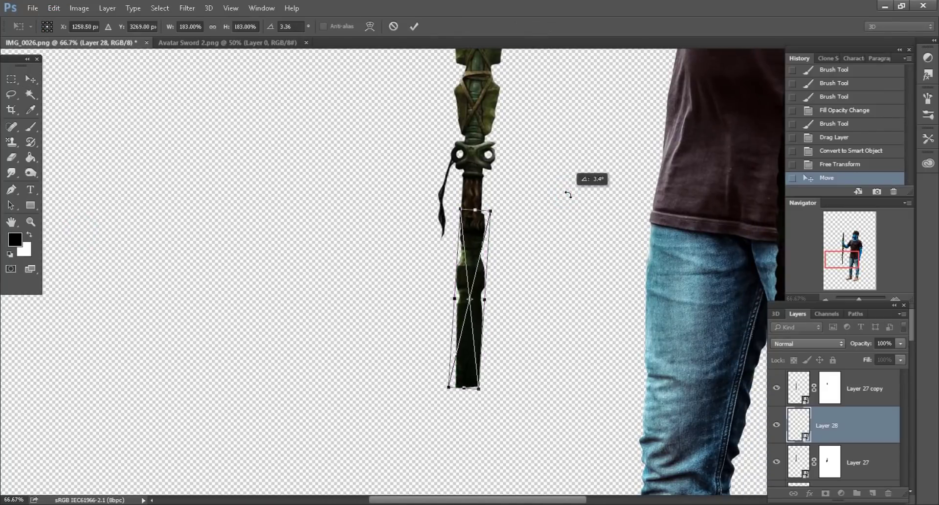
pyautogui.click(414, 26)
pyautogui.moveTo(486, 258); pyautogui.dragTo(462, 254)
pyautogui.hotkey('ctrl', '-')
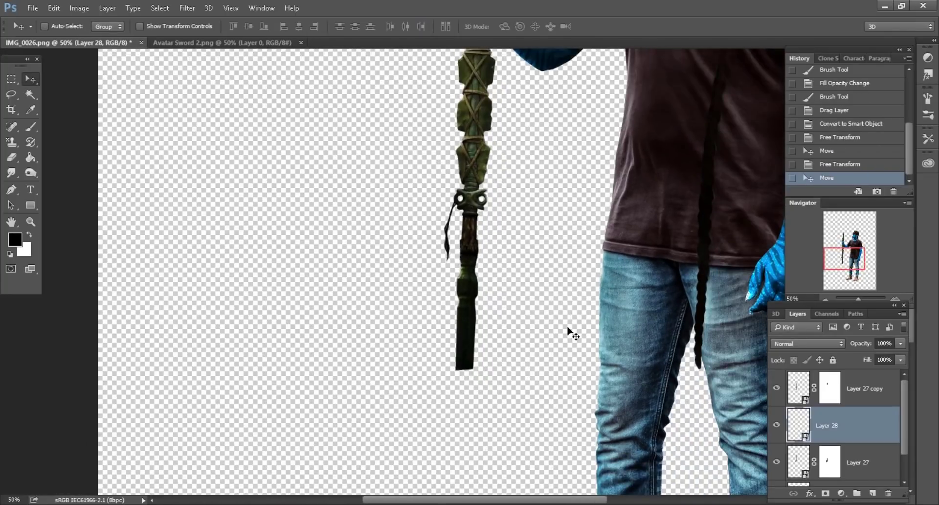
pyautogui.hotkey('ctrl', '+')
pyautogui.hotkey('ctrl', '+')
# Step: Compare the join by toggling Layer 28, then target Layer 27 copy's mask
pyautogui.keyDown('ctrl'); pyautogui.click(484, 318); pyautogui.keyUp('ctrl')
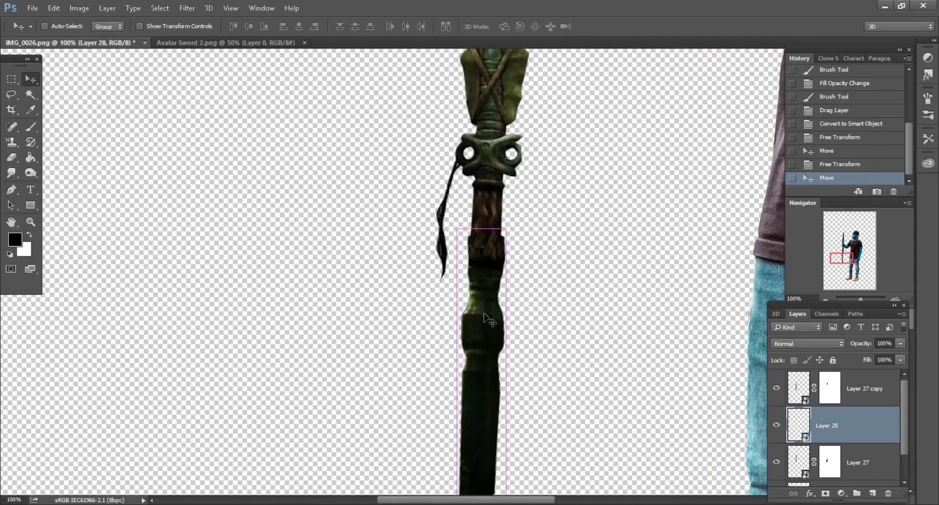
pyautogui.click(778, 425)
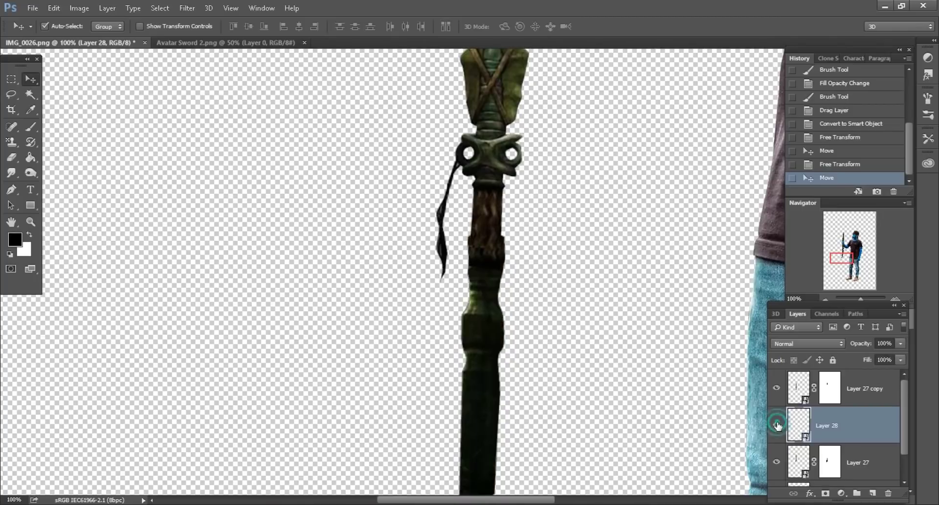
pyautogui.click(800, 388)
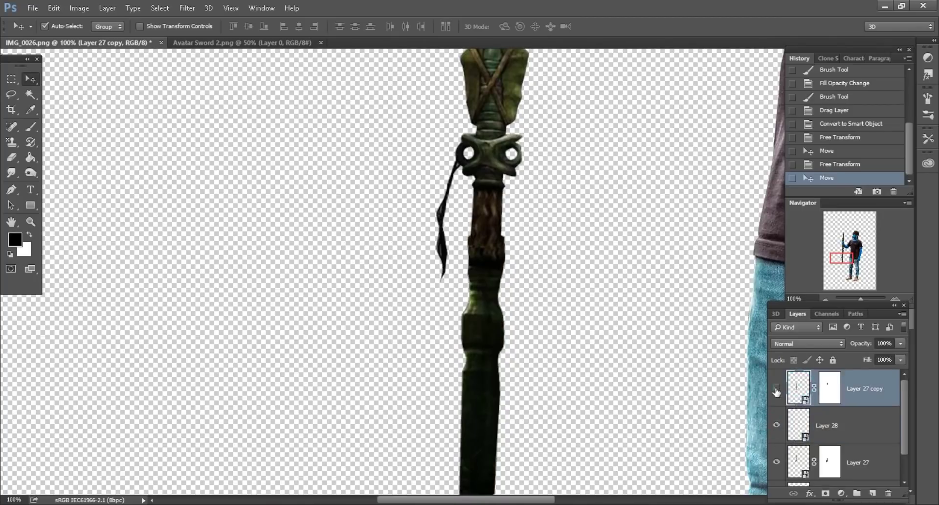
pyautogui.click(826, 399)
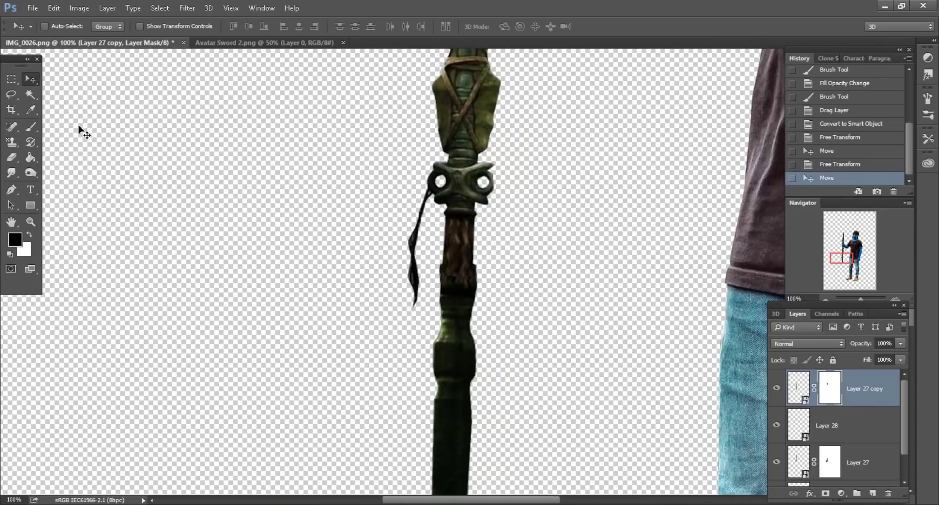
# Step: Paint on Layer 27 copy's mask with the Brush to trim the grip edge
pyautogui.hotkey('ctrl', '+')
pyautogui.press('b')
pyautogui.rightClick(466, 277)
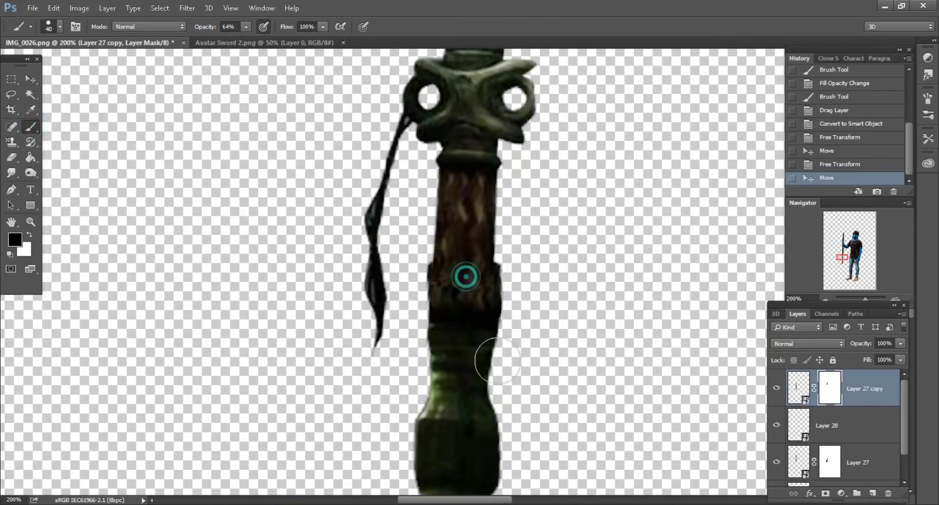
pyautogui.press('Return')
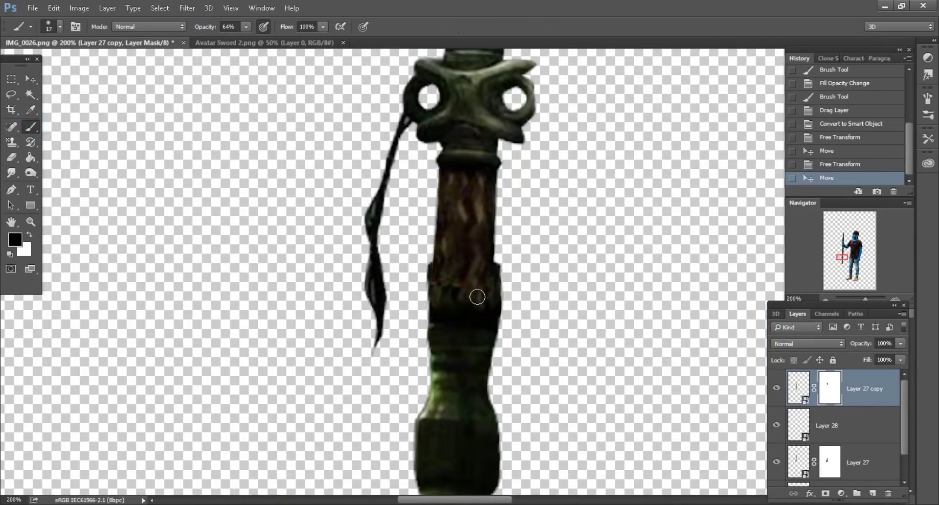
pyautogui.click(465, 288)
pyautogui.press('[')
pyautogui.click(442, 285)
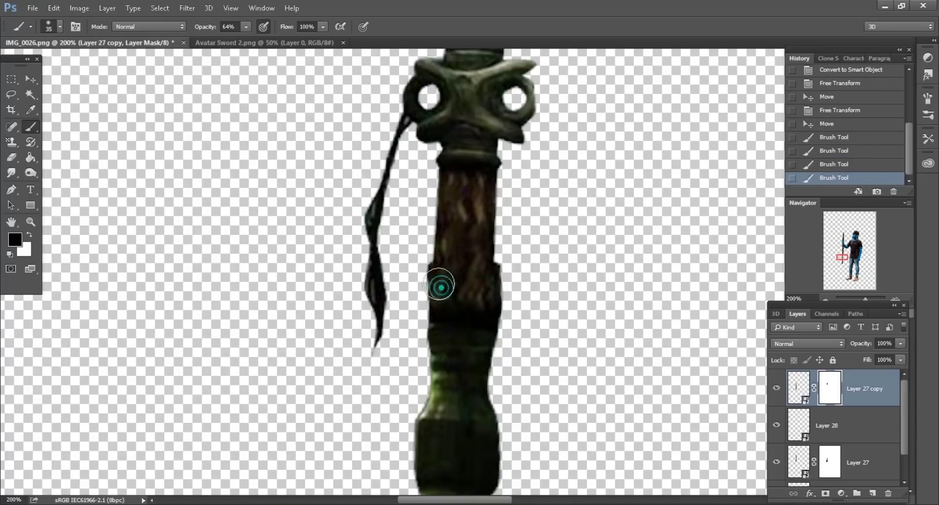
# Step: Paint more mask at the join with a smaller brush, then swap to white
pyautogui.click(473, 293)
pyautogui.click(483, 294)
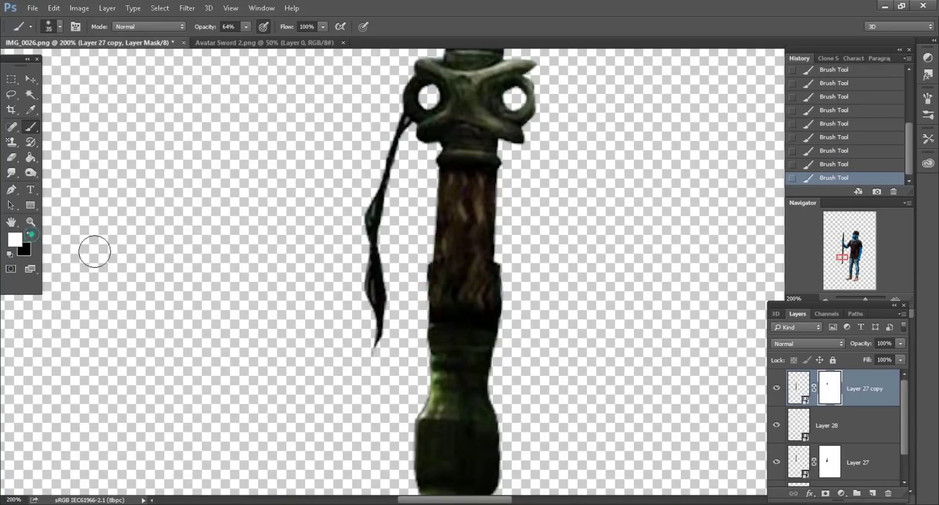
pyautogui.press('[')
pyautogui.press('[')
pyautogui.press('x')
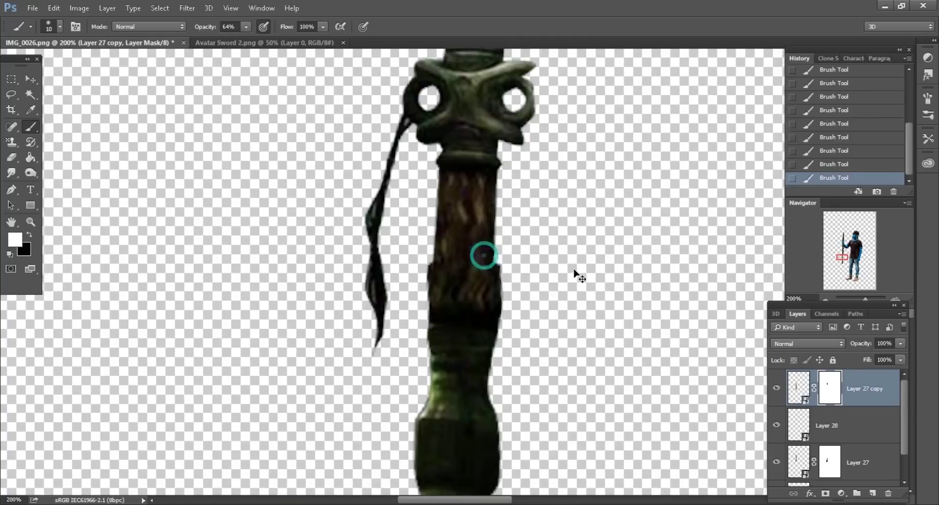
pyautogui.hotkey('ctrl', '-')
pyautogui.hotkey('ctrl', '-')
pyautogui.hotkey('ctrl', '-')
pyautogui.hotkey('ctrl', '+')
pyautogui.hotkey('ctrl', '+')
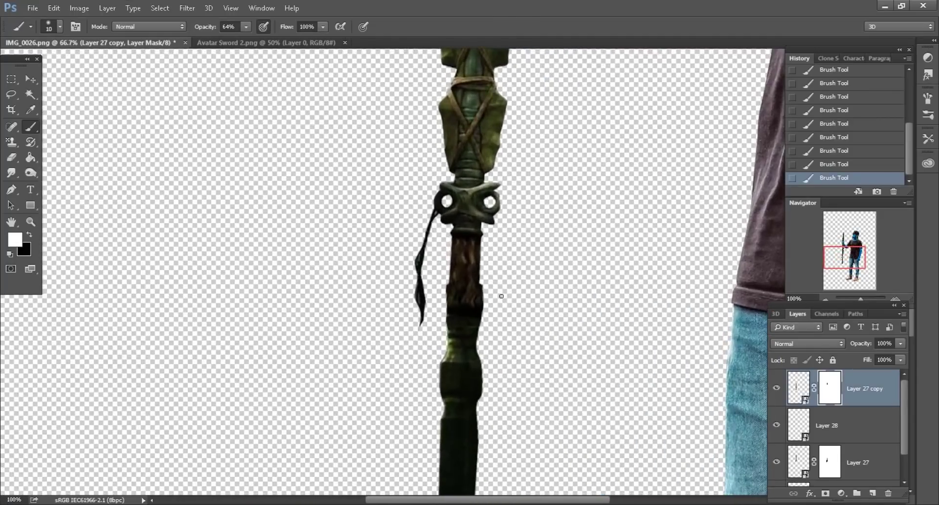
# Step: Add a layer mask to Layer 28 and set a 28 px hard round black brush at full opacity
pyautogui.click(815, 433)
pyautogui.click(777, 424)
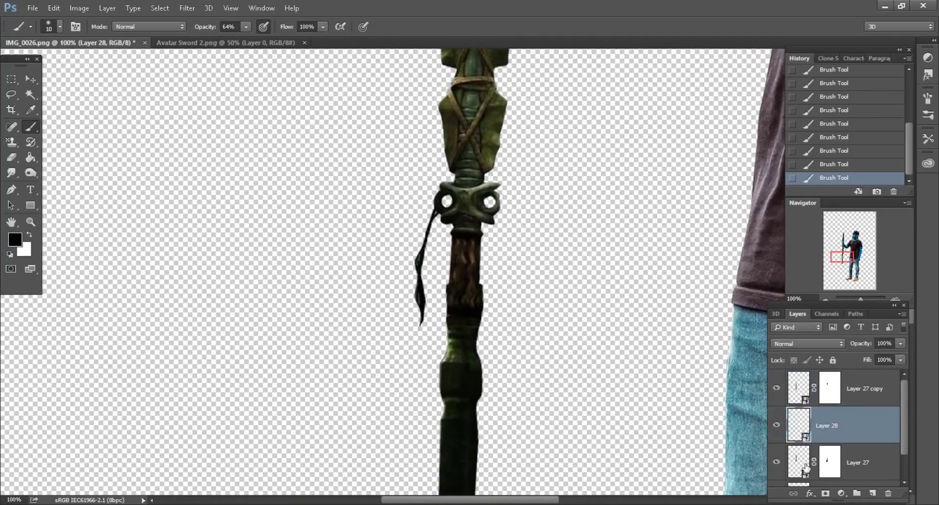
pyautogui.click(826, 495)
pyautogui.rightClick(460, 301)
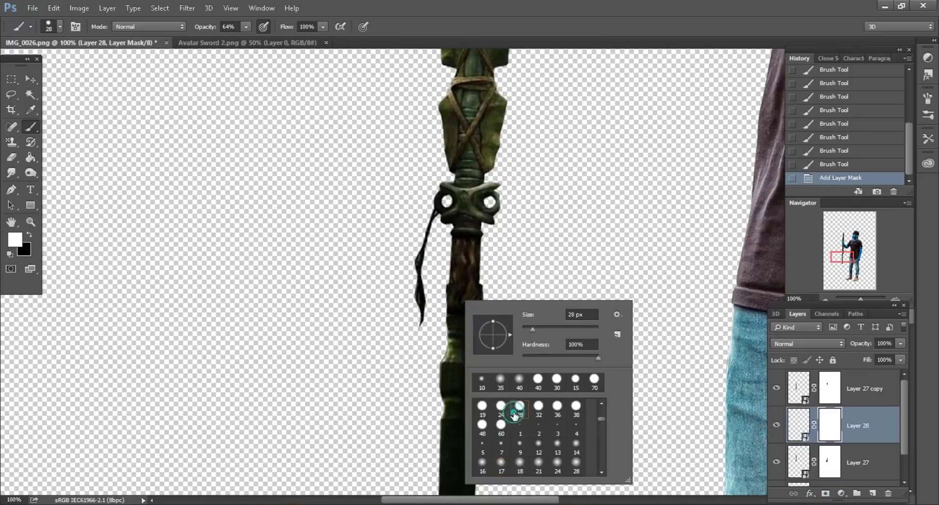
pyautogui.doubleClick(514, 415)
pyautogui.click(30, 237)
pyautogui.press('0')
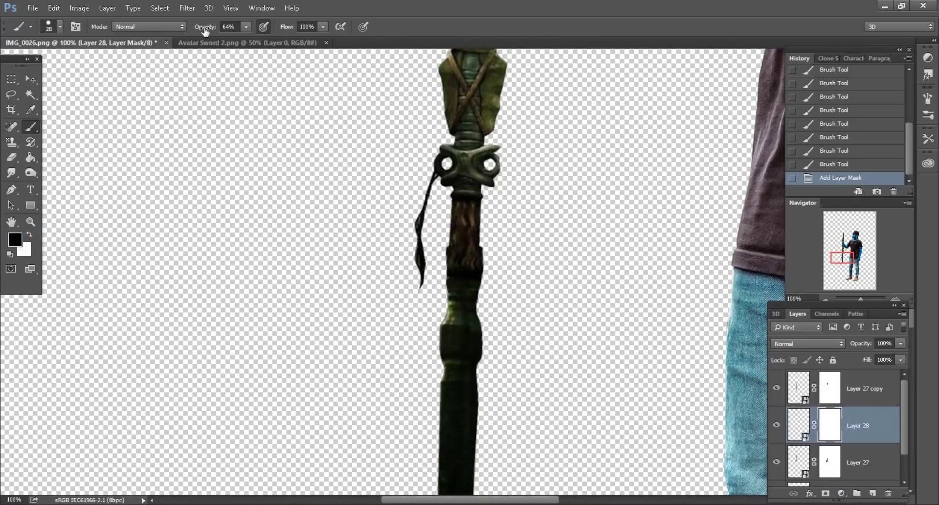
pyautogui.hotkey('ctrl', '+')
pyautogui.scroll(1, 496, 218)
pyautogui.press('[')
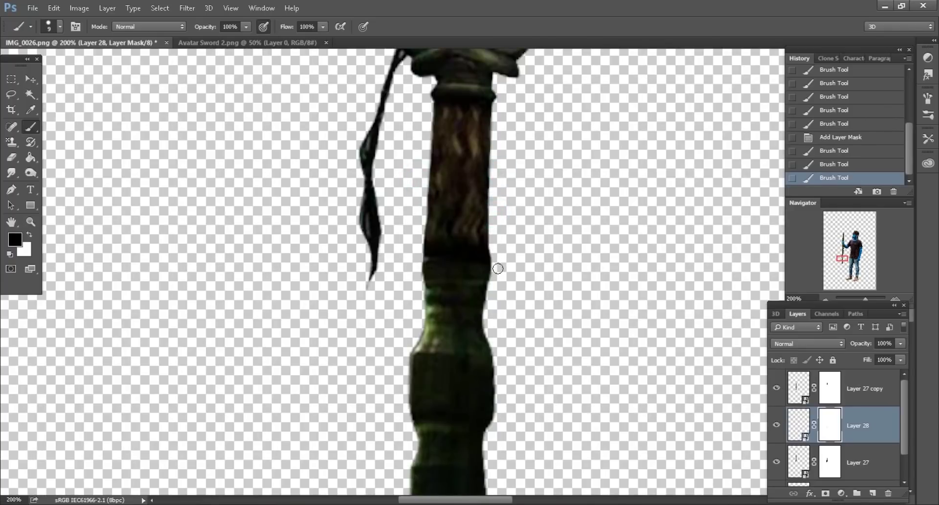
# Step: Select Layer 27 and toggle its visibility to compare the whole spear
pyautogui.hotkey('ctrl', '-')
pyautogui.hotkey('ctrl', '-')
pyautogui.hotkey('ctrl', '-')
pyautogui.hotkey('ctrl', '-')
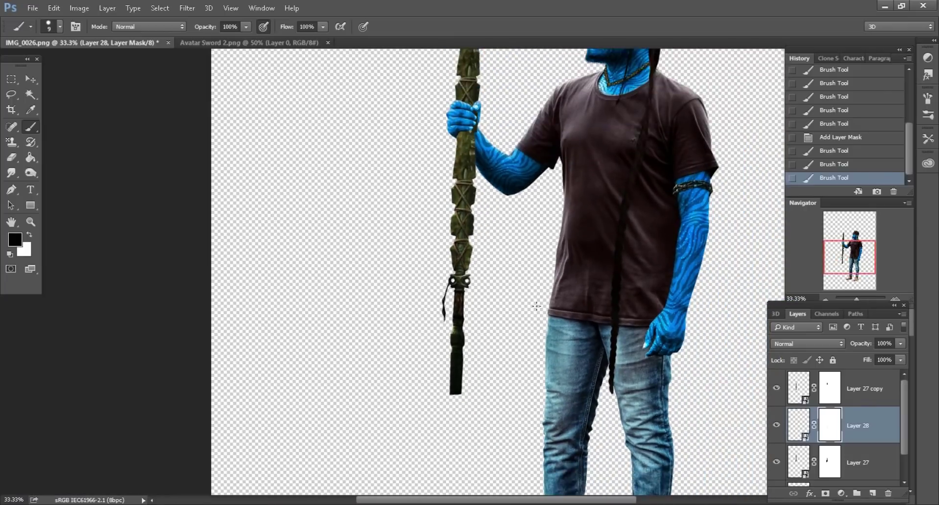
pyautogui.scroll(3, 537, 306)
pyautogui.hotkey('ctrl', '+')
pyautogui.scroll(2, 533, 310)
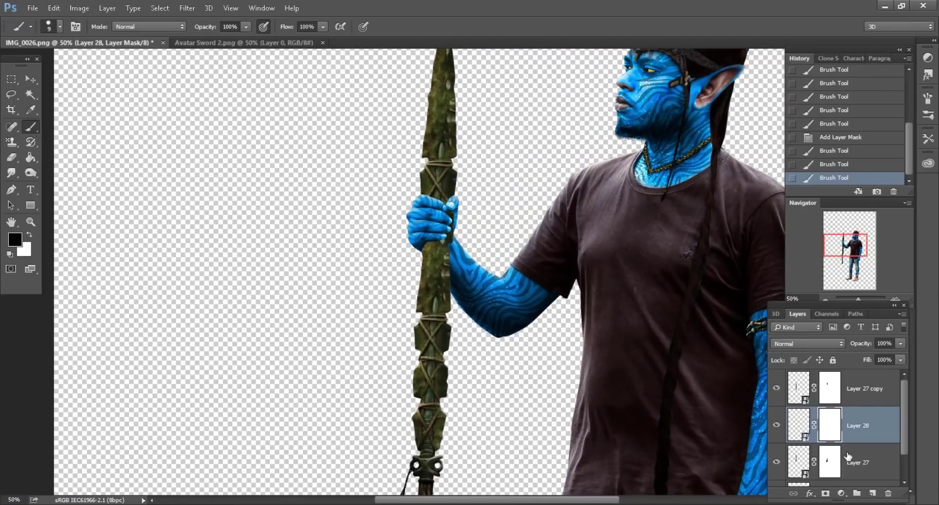
pyautogui.click(848, 456)
pyautogui.click(777, 461)
# Step: Rasterize the Layer 28 smart object and check it by toggling its visibility
pyautogui.scroll(-1, 868, 462)
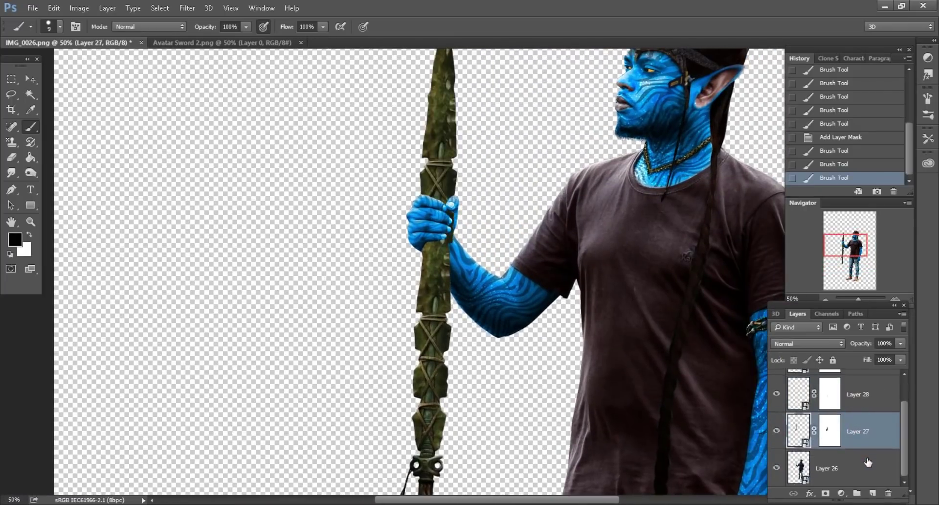
pyautogui.click(465, 316)
pyautogui.click(442, 203)
pyautogui.click(857, 394)
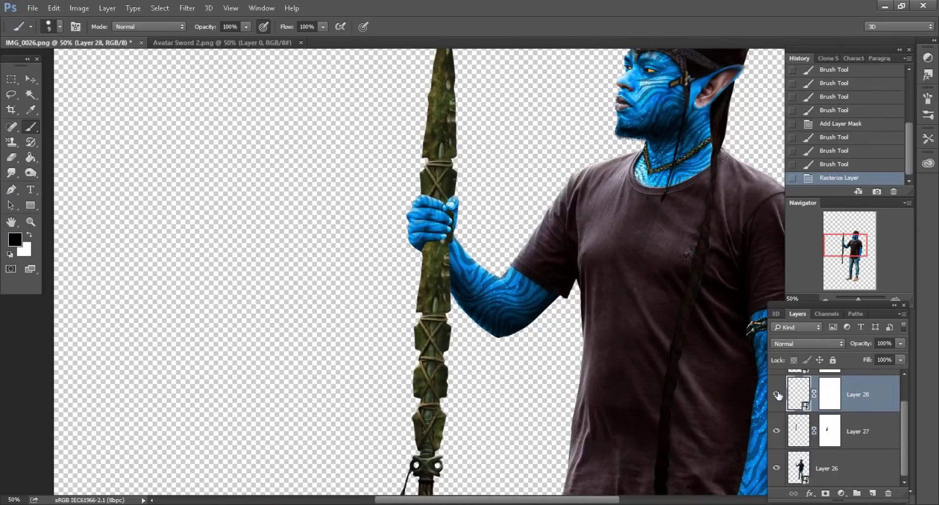
pyautogui.click(777, 394)
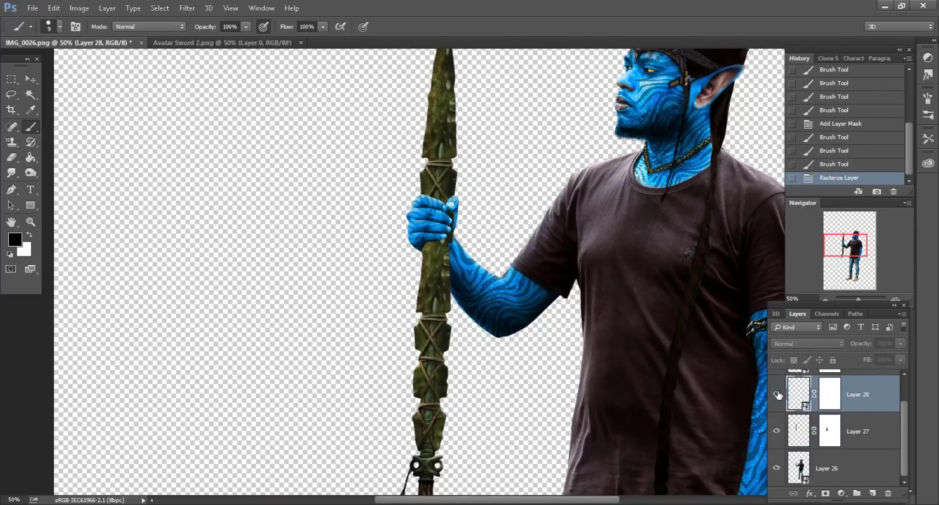
pyautogui.click(777, 394)
pyautogui.scroll(1, 835, 415)
pyautogui.scroll(-1, 855, 428)
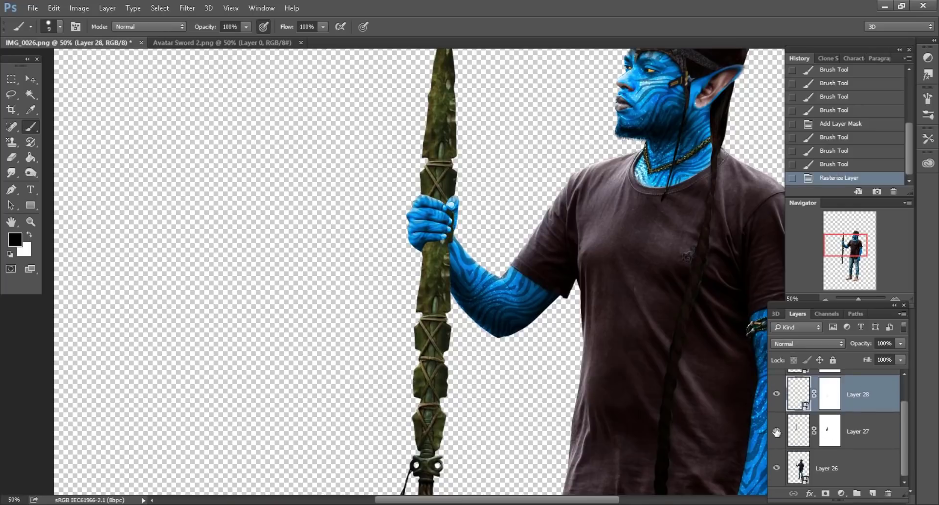
pyautogui.hotkey('ctrl', '-')
pyautogui.click(777, 394)
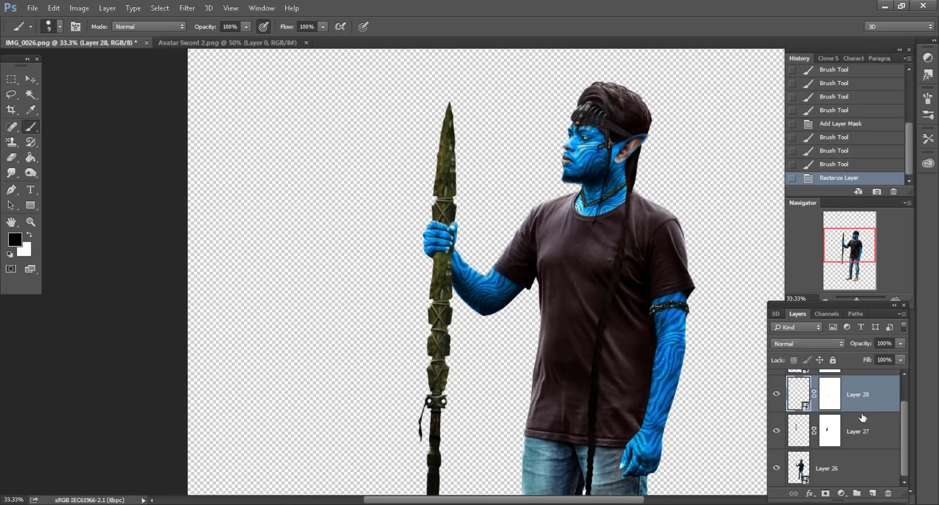
# Step: Merge Layer 28 down with its mask applied, then merge Layer 27 copy into Layer 27
pyautogui.rightClick(864, 396)
pyautogui.click(650, 415)
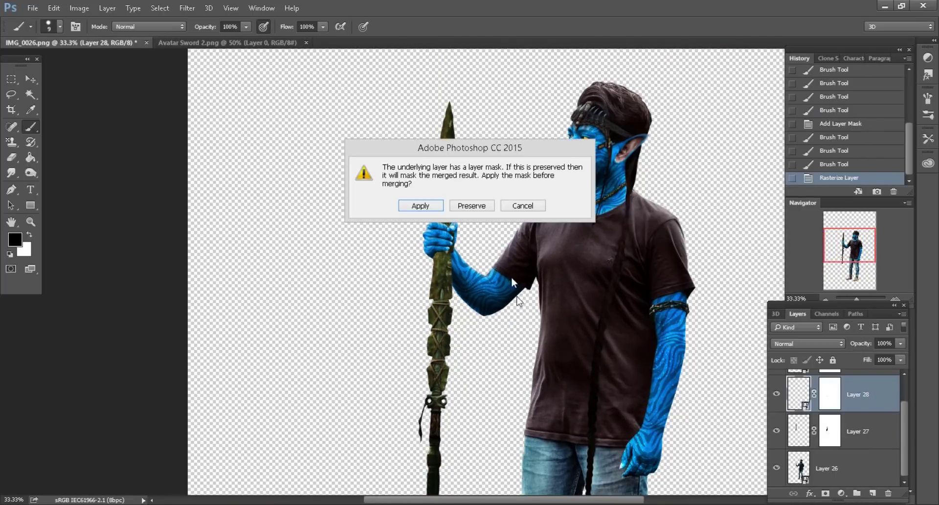
pyautogui.click(419, 206)
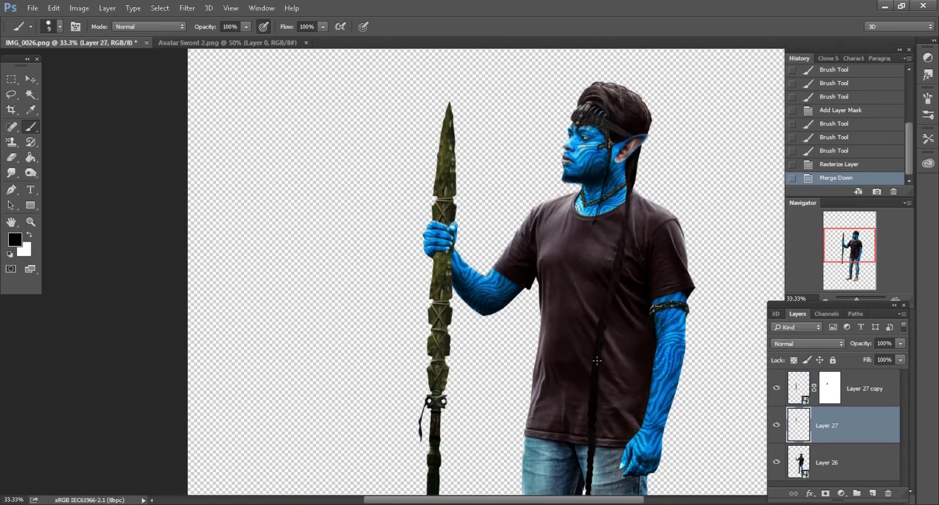
pyautogui.scroll(-2, 597, 360)
pyautogui.click(858, 387)
pyautogui.click(777, 388)
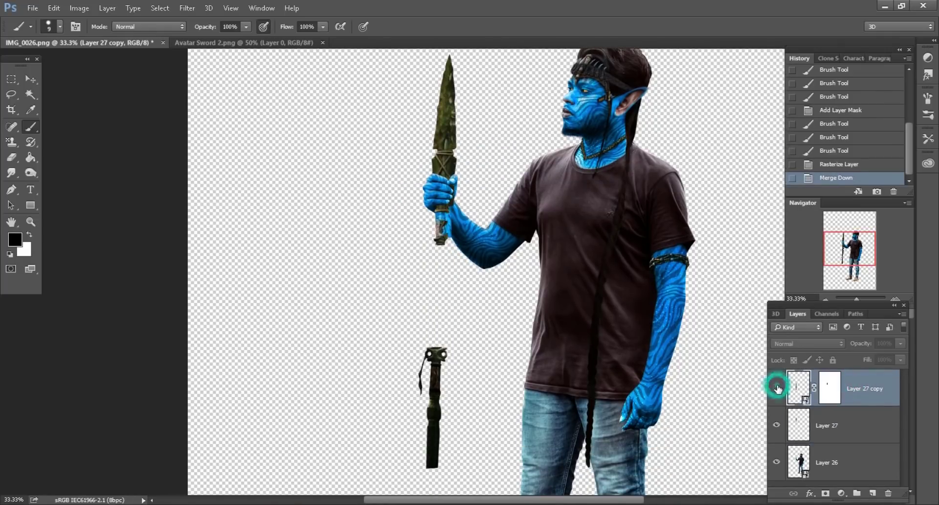
pyautogui.rightClick(877, 390)
pyautogui.click(663, 413)
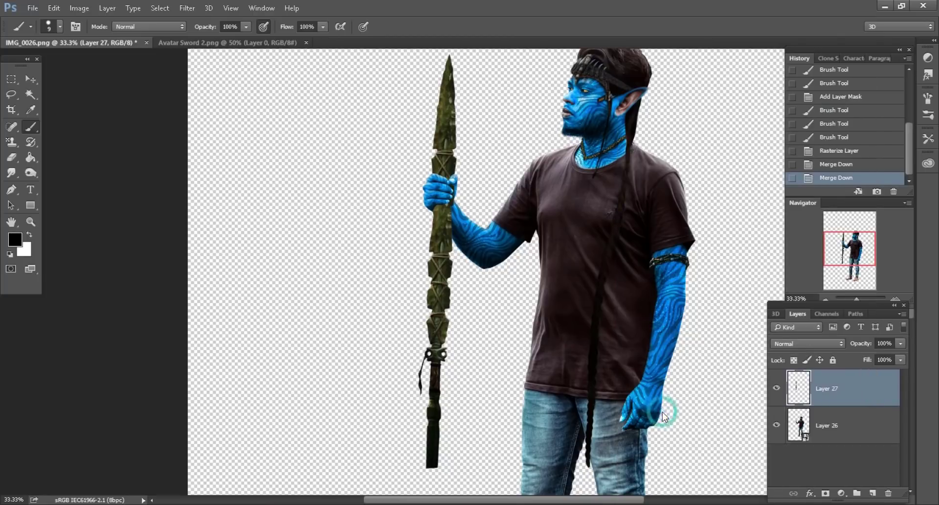
# Step: Add an empty Layer 28 above the spear and load the spear's outline as a selection
pyautogui.click(777, 389)
pyautogui.scroll(1, 849, 416)
pyautogui.scroll(1, 849, 416)
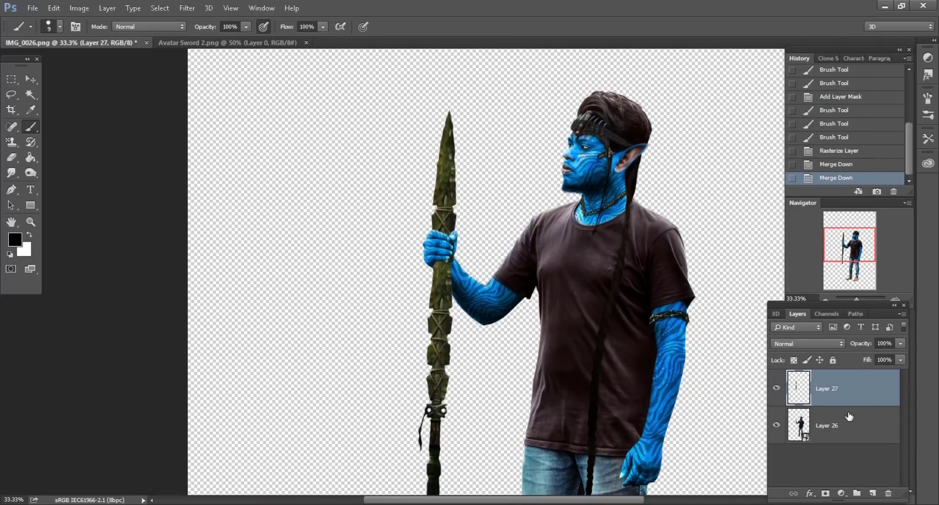
pyautogui.click(871, 493)
pyautogui.keyDown('ctrl'); pyautogui.click(798, 425); pyautogui.keyUp('ctrl')
# Step: Zoom in on the gripping hand and set up a 30% opacity brush at size 18
pyautogui.hotkey('ctrl', '+')
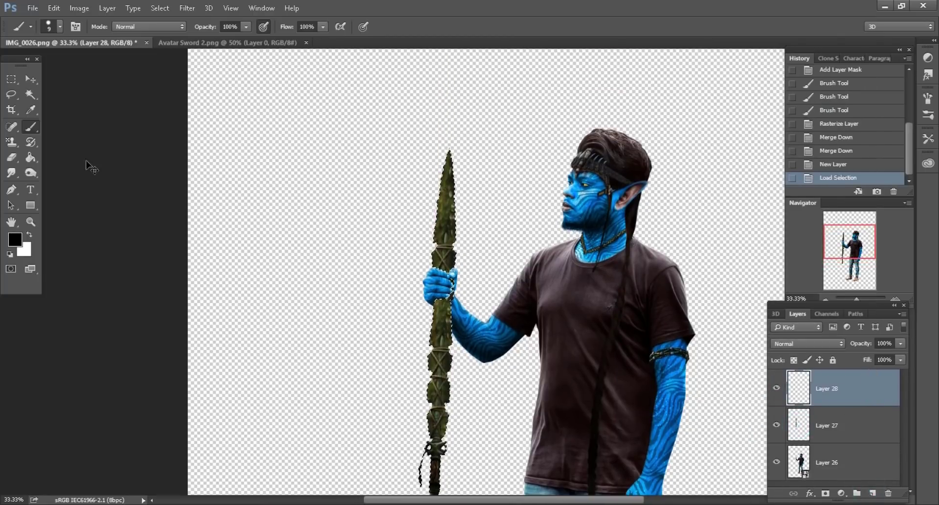
pyautogui.hotkey('ctrl', '+')
pyautogui.hotkey('ctrl', '+')
pyautogui.moveTo(204, 28); pyautogui.dragTo(170, 31)
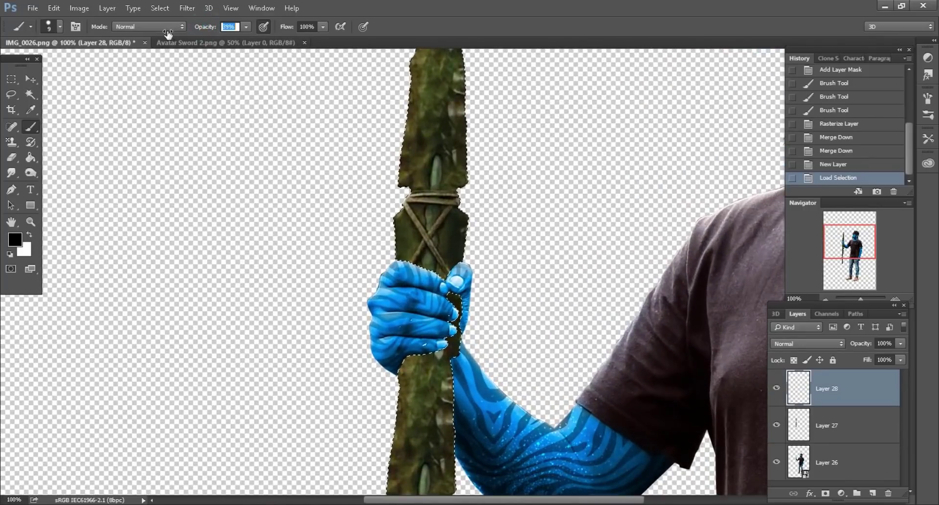
pyautogui.rightClick(322, 212)
pyautogui.press('Return')
pyautogui.scroll(-2, 458, 302)
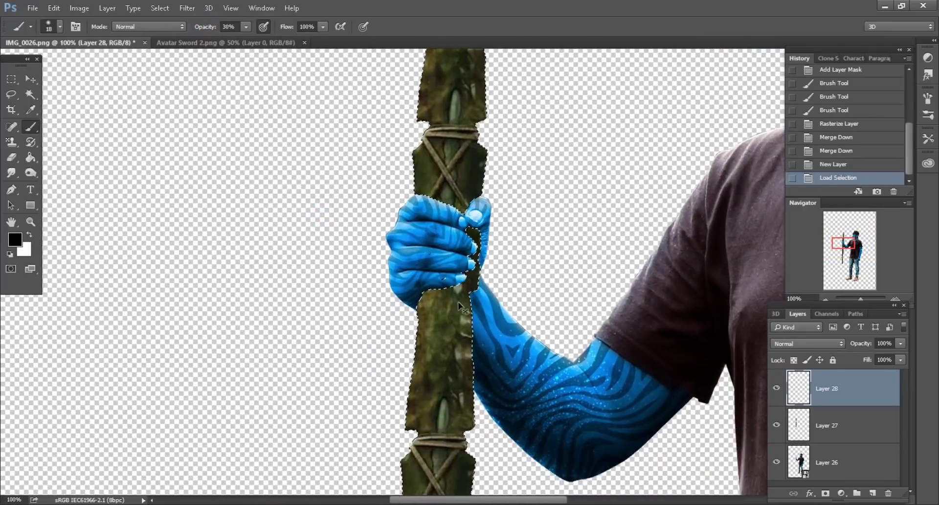
pyautogui.hotkey('ctrl', '+')
pyautogui.hotkey('ctrl', '+')
# Step: Paint soft blue skin over the spear along the hand's edges and around the fingers on Layer 28
pyautogui.moveTo(430, 314); pyautogui.dragTo(479, 299)
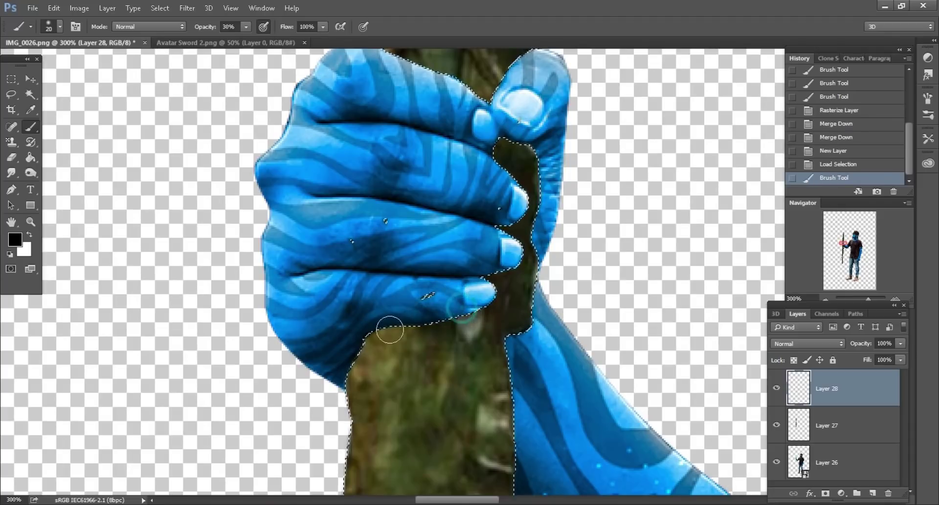
pyautogui.moveTo(388, 330)
pyautogui.mouseDown()
pyautogui.moveTo(354, 367)
pyautogui.moveTo(445, 319)
pyautogui.moveTo(369, 337)
pyautogui.mouseUp()
pyautogui.scroll(1, 421, 326)
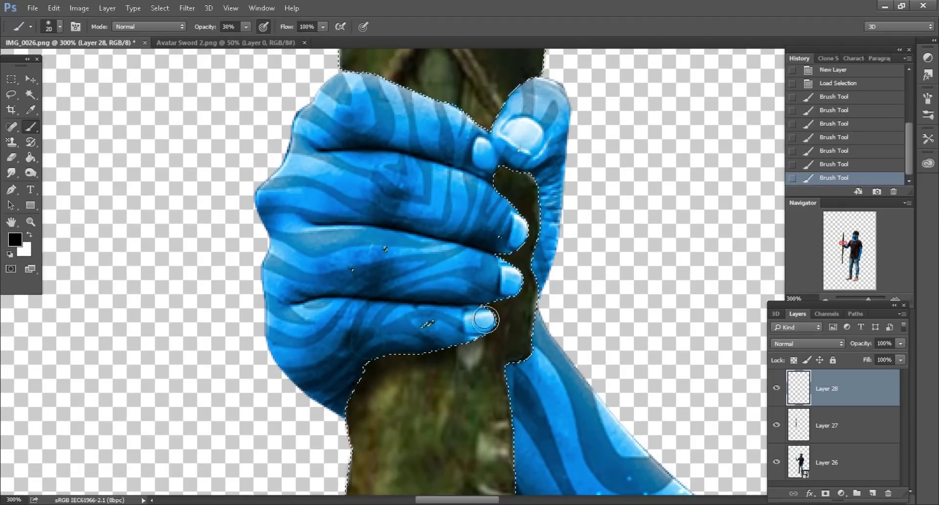
pyautogui.press('[')
pyautogui.moveTo(486, 321); pyautogui.dragTo(526, 280)
pyautogui.scroll(1, 503, 178)
pyautogui.press(']')
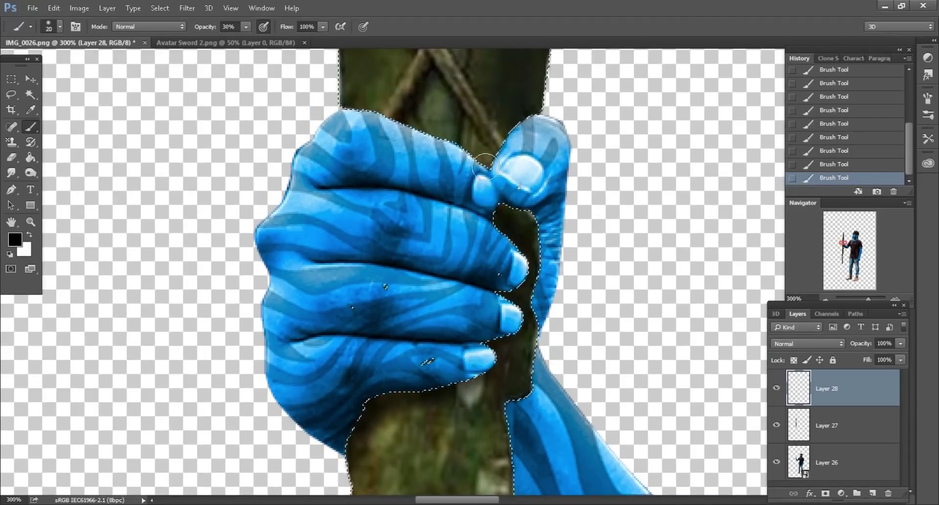
pyautogui.moveTo(482, 169); pyautogui.dragTo(386, 105)
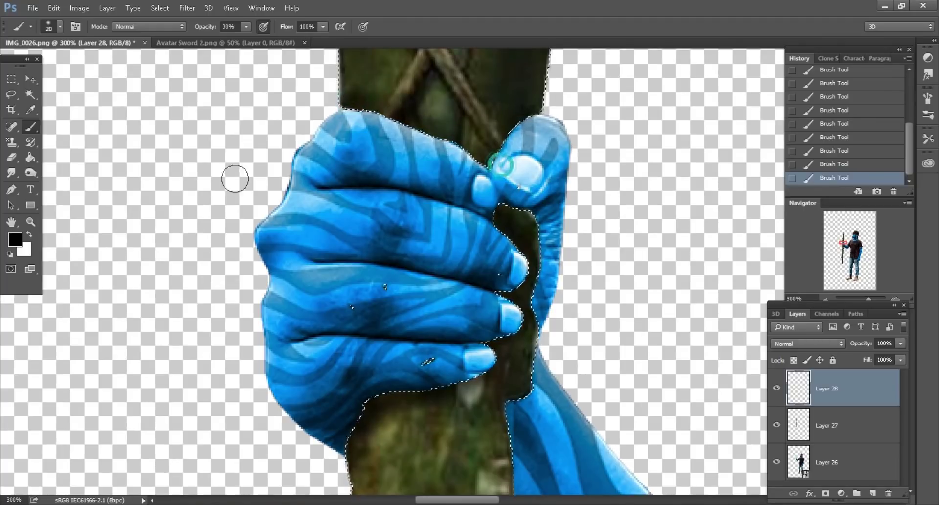
# Step: Deselect, add a layer mask to spear Layer 27, and mask out spear parts under the fingers
pyautogui.click(11, 96)
pyautogui.click(194, 197)
pyautogui.click(827, 427)
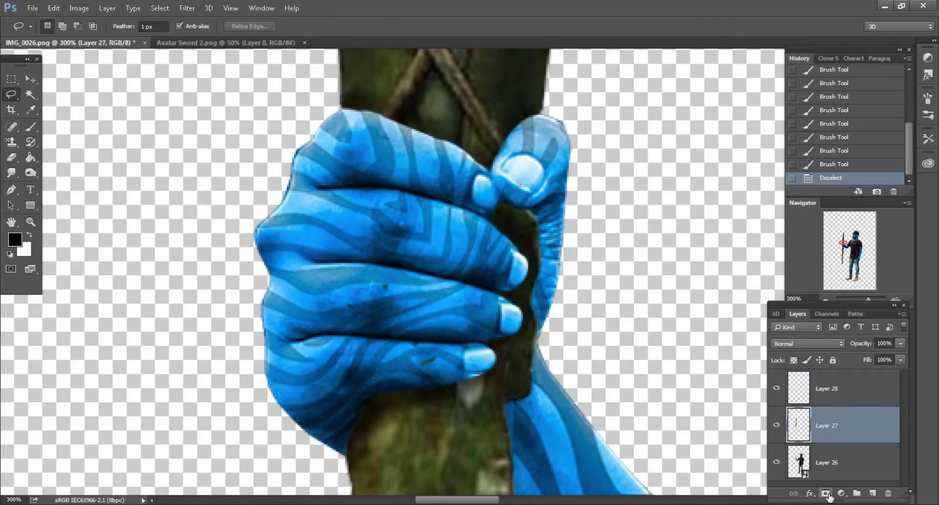
pyautogui.click(824, 494)
pyautogui.press('b')
pyautogui.click(223, 26)
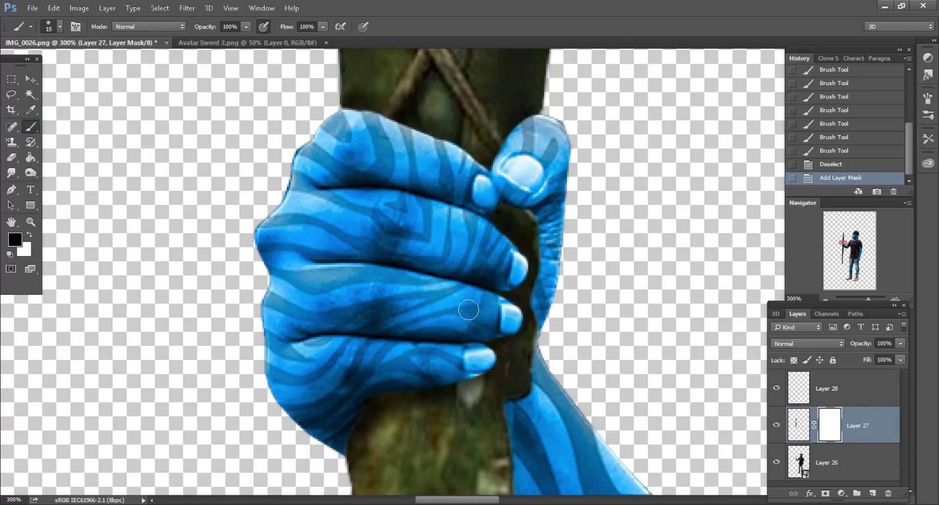
pyautogui.click(410, 170)
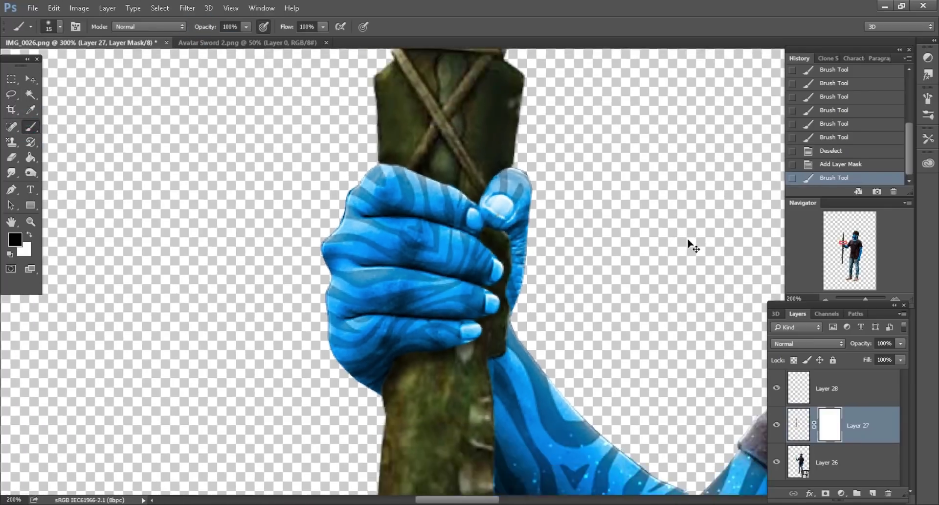
pyautogui.scroll(-6, 688, 245)
pyautogui.scroll(-1, 584, 335)
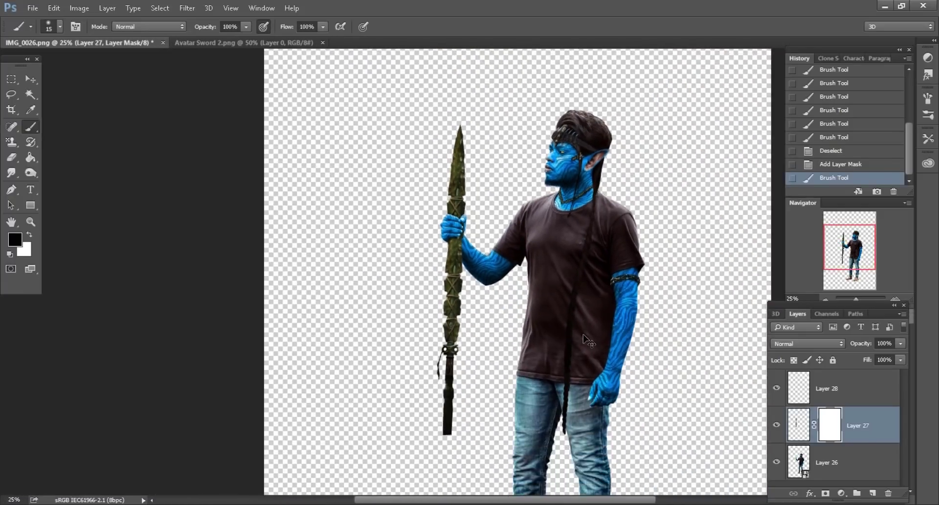
# Step: Merge all visible layers into Layer 27 and close the Avatar Sword 2.png document
pyautogui.rightClick(879, 423)
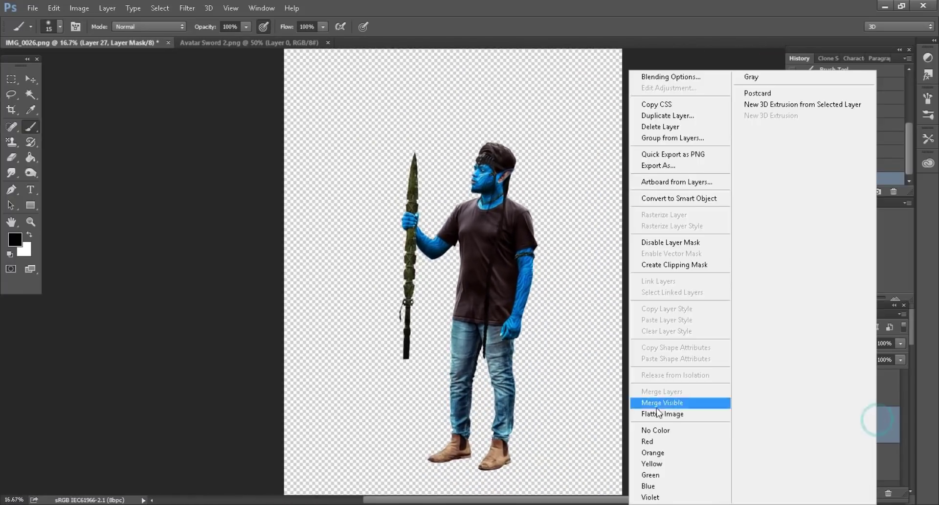
pyautogui.click(680, 403)
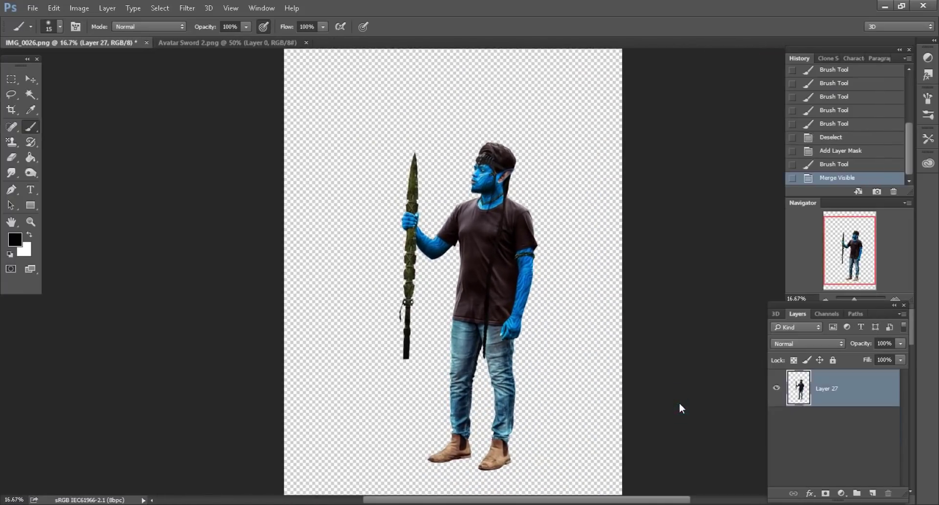
pyautogui.click(30, 79)
pyautogui.click(187, 43)
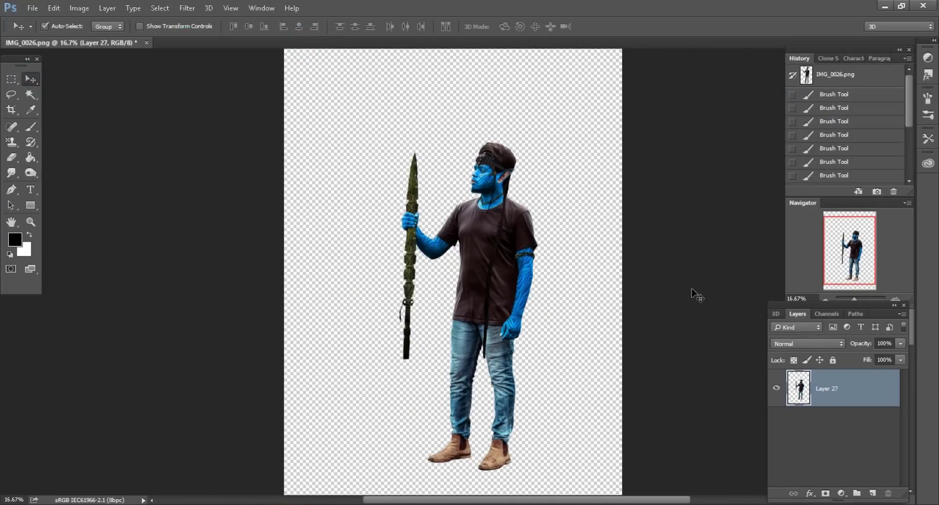
# Step: Open Bakground.jpg from Explorer, then return to the IMG_0026.png figure document
pyautogui.hotkey('ctrl', '+')
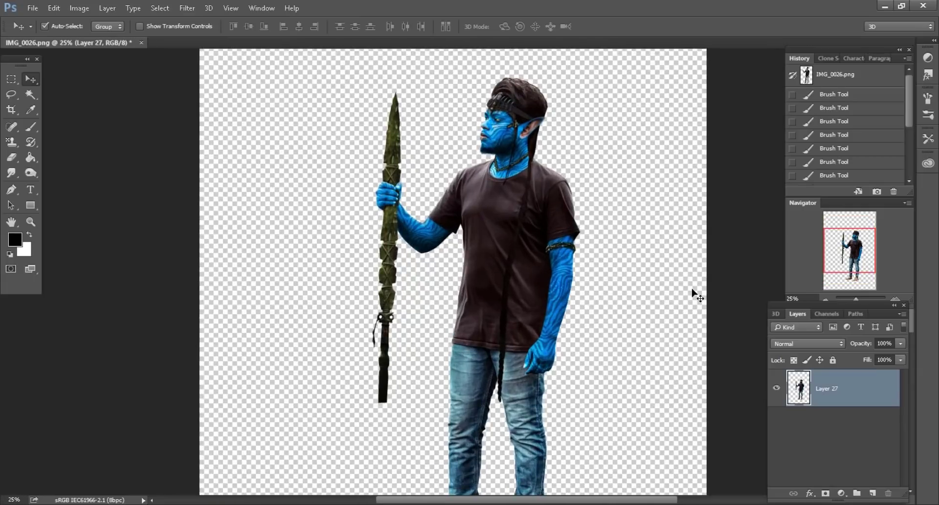
pyautogui.scroll(1, 665, 253)
pyautogui.click(86, 501)
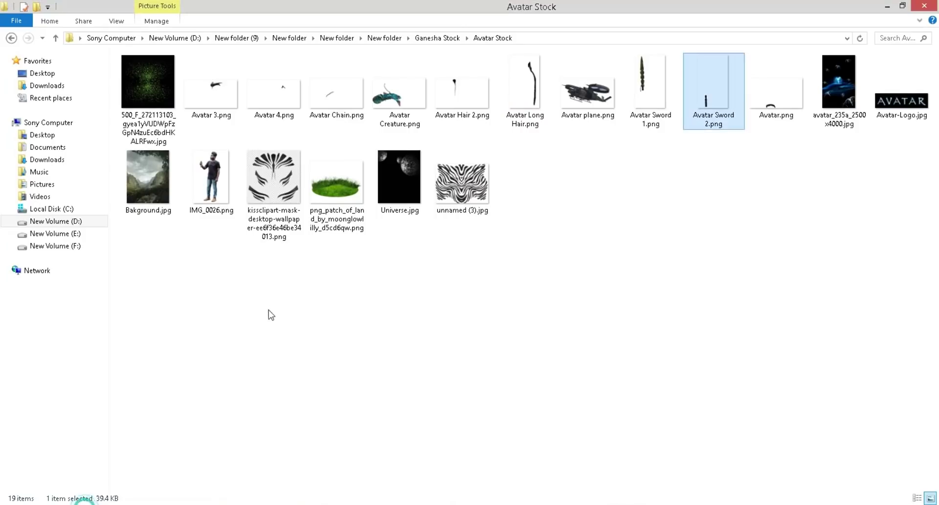
pyautogui.moveTo(148, 177)
pyautogui.mouseDown()
pyautogui.moveTo(300, 504)
pyautogui.moveTo(540, 43)
pyautogui.mouseUp()
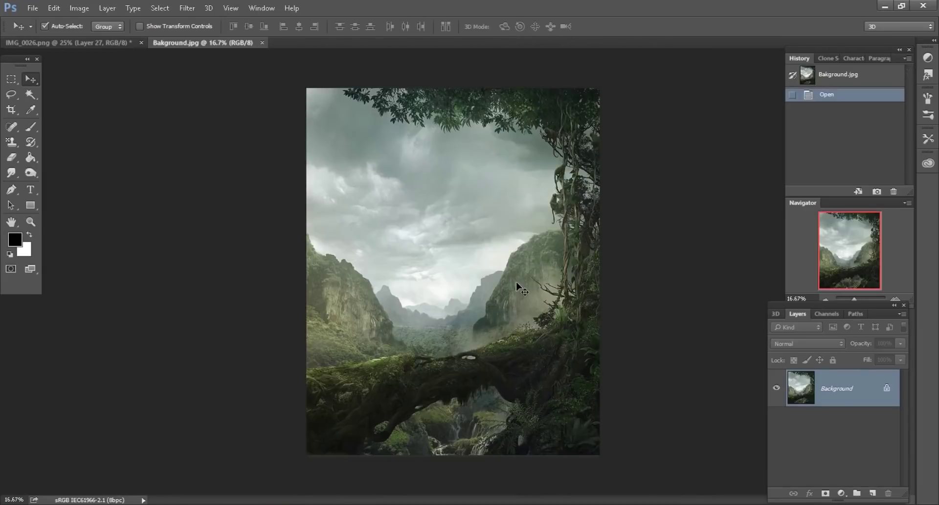
pyautogui.click(90, 43)
# Step: Copy the figure layer into Bakground.jpg and convert it to a smart object
pyautogui.click(478, 205)
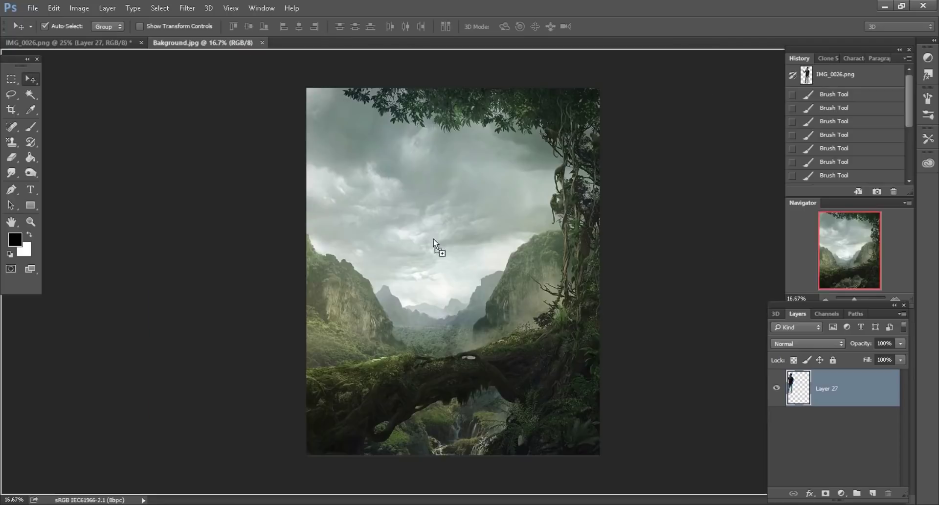
pyautogui.moveTo(228, 45); pyautogui.dragTo(544, 307)
pyautogui.rightClick(871, 394)
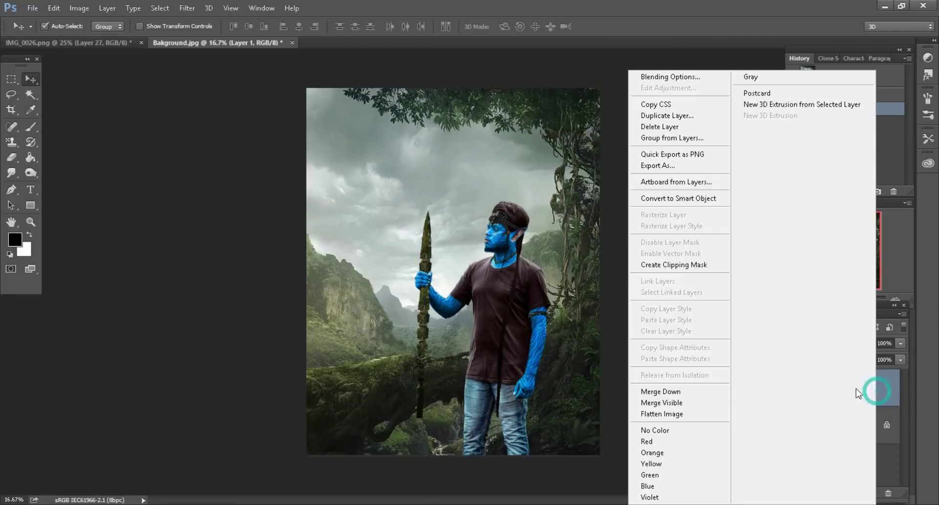
pyautogui.click(687, 200)
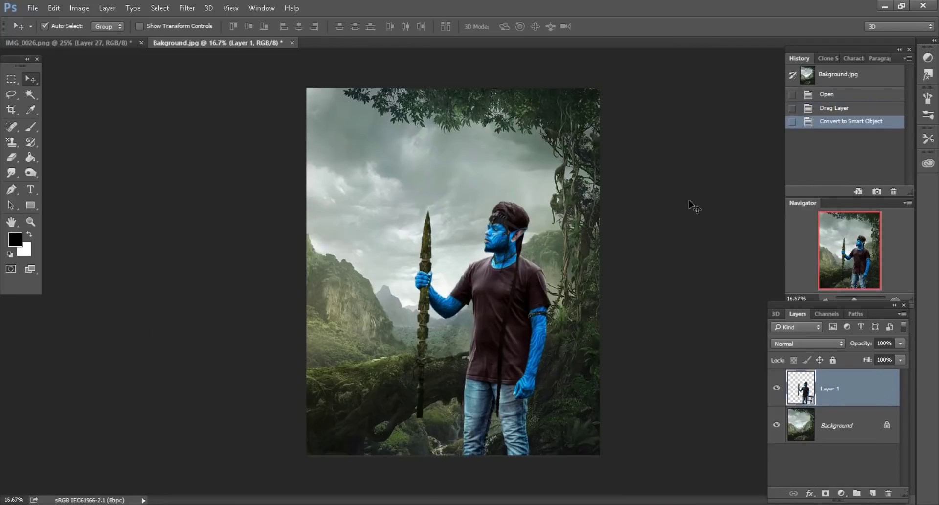
# Step: Scale the figure up slightly with Free Transform and shift it up and to the left
pyautogui.click(55, 14)
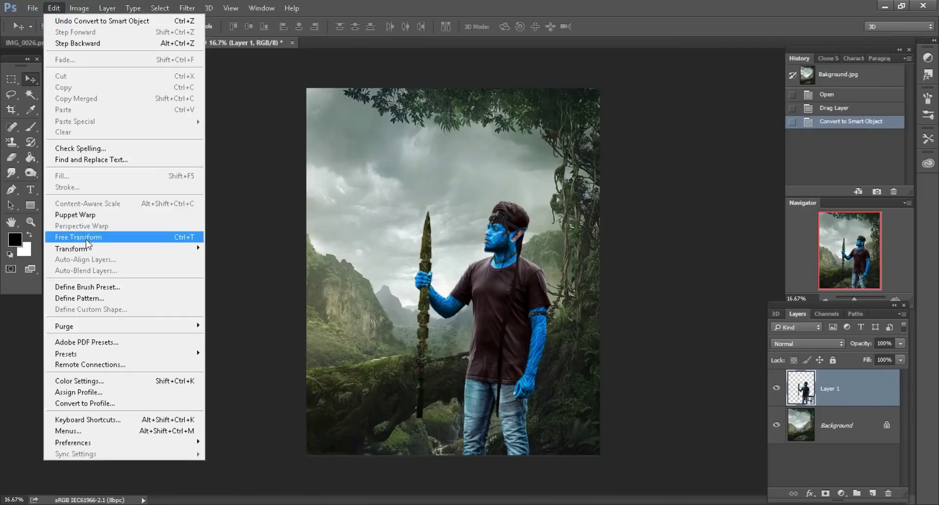
pyautogui.click(69, 237)
pyautogui.moveTo(228, 27); pyautogui.dragTo(232, 27)
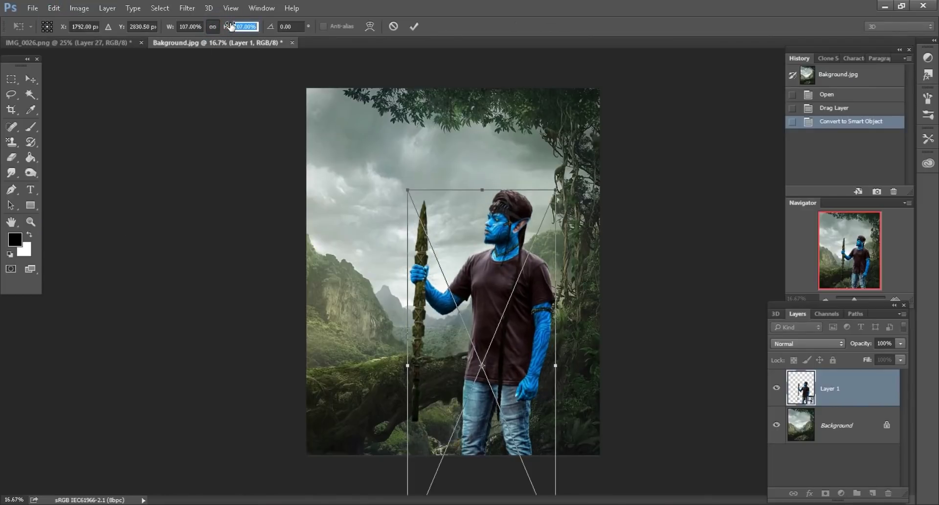
pyautogui.click(415, 27)
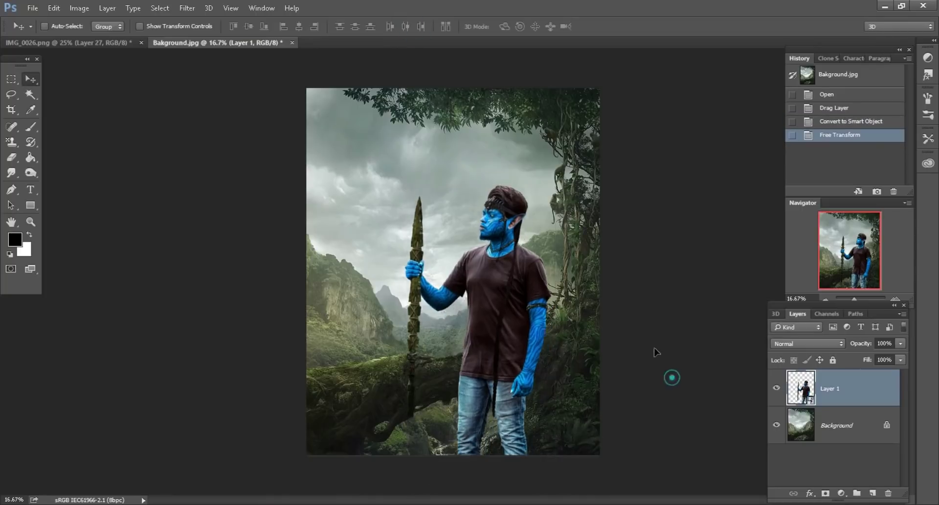
pyautogui.moveTo(671, 378)
pyautogui.mouseDown()
pyautogui.moveTo(648, 332)
pyautogui.moveTo(647, 353)
pyautogui.mouseUp()
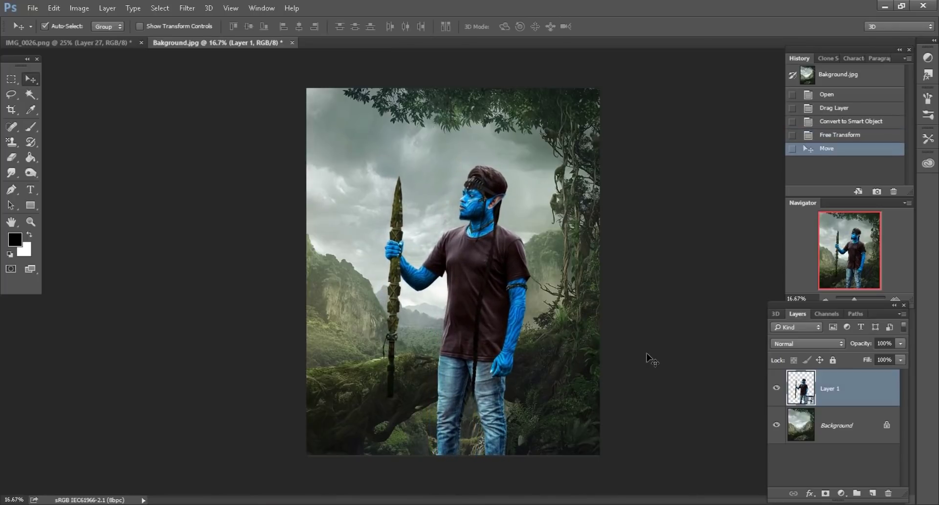
pyautogui.click(862, 431)
pyautogui.click(187, 8)
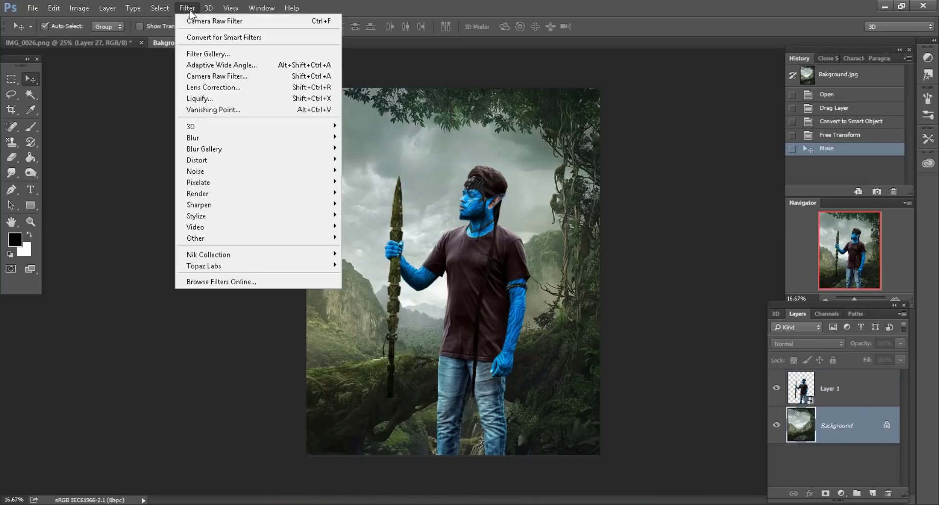
# Step: Grade the jungle background in Camera Raw with Clarity +28, Blacks -5 and Highlights -7
pyautogui.click(207, 79)
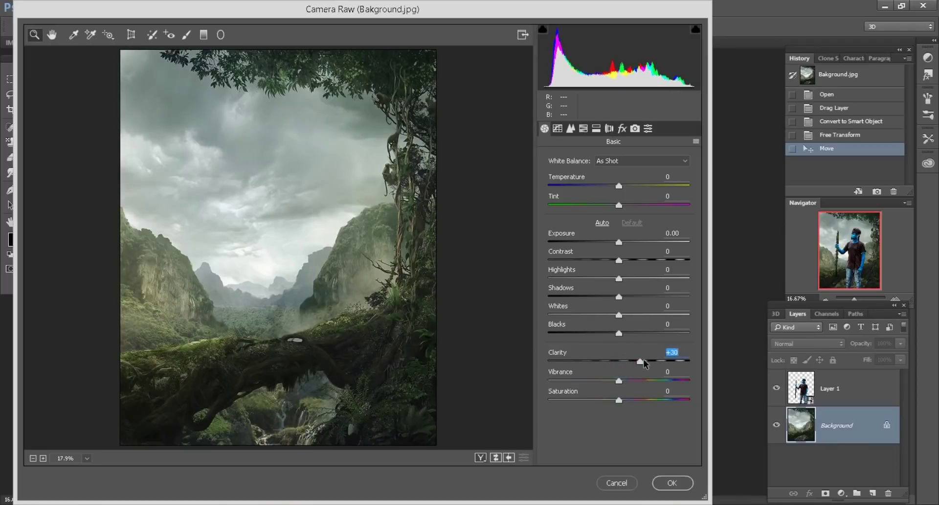
pyautogui.moveTo(643, 363); pyautogui.dragTo(642, 363)
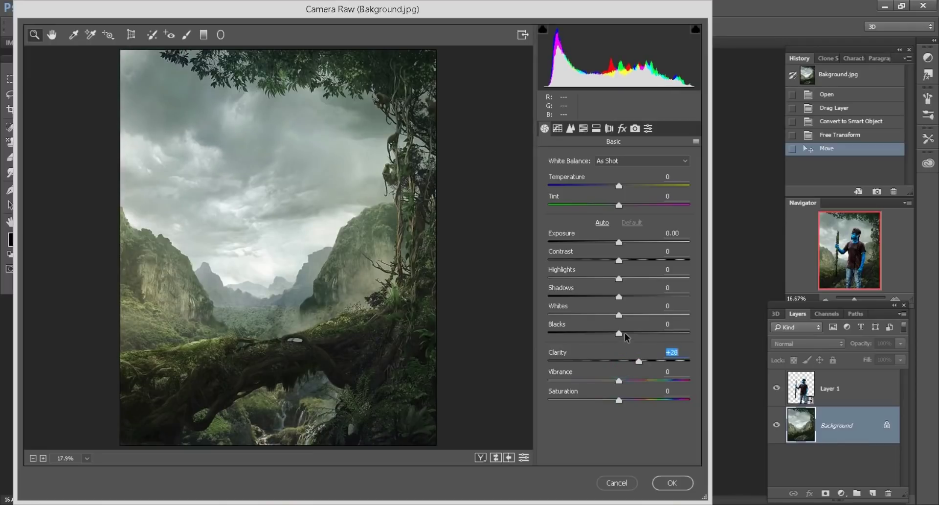
pyautogui.moveTo(619, 333); pyautogui.dragTo(615, 333)
pyautogui.moveTo(619, 280); pyautogui.dragTo(615, 281)
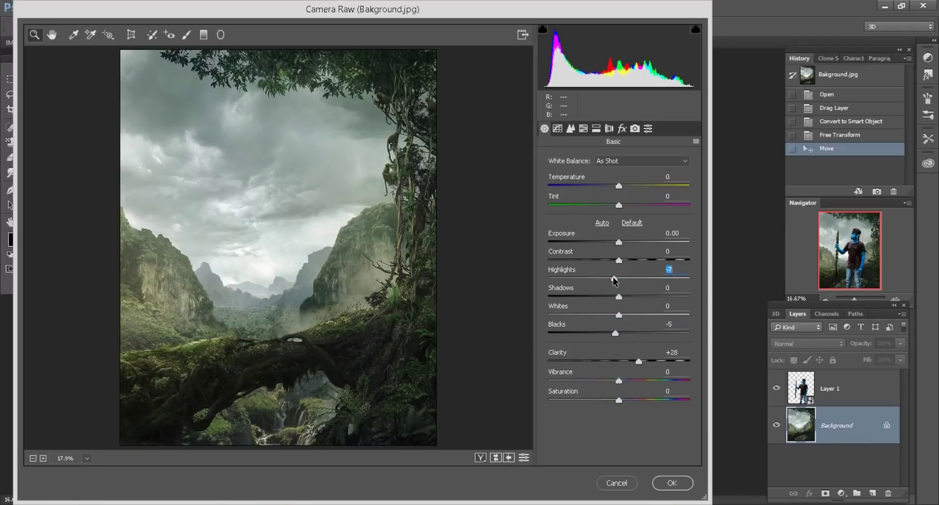
pyautogui.click(672, 482)
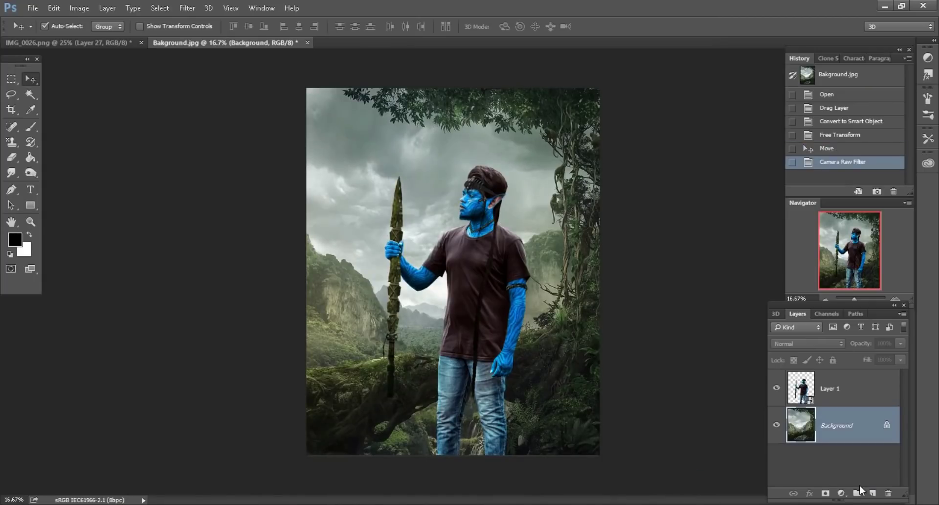
# Step: Add a new Layer 2 in Color blend mode and set the foreground colour to mid blue
pyautogui.click(872, 494)
pyautogui.click(807, 341)
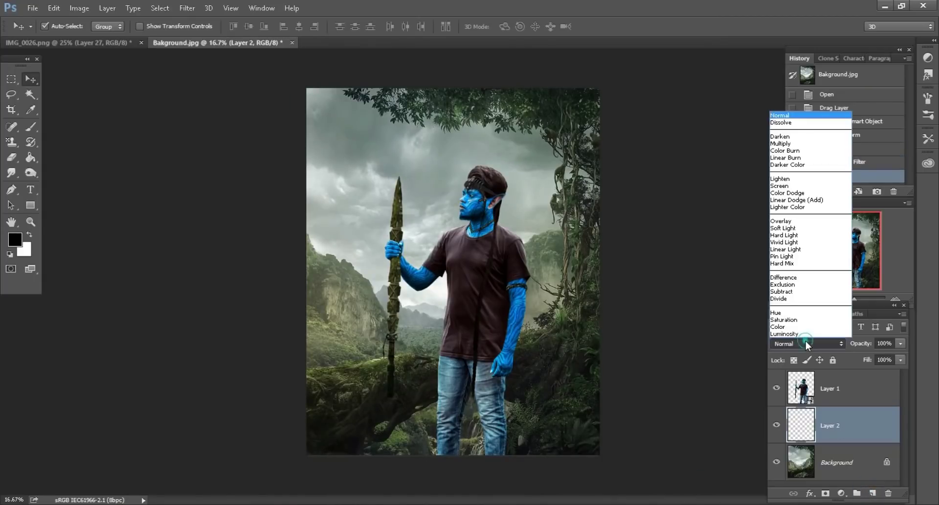
pyautogui.click(808, 329)
pyautogui.hotkey('alt', '[')
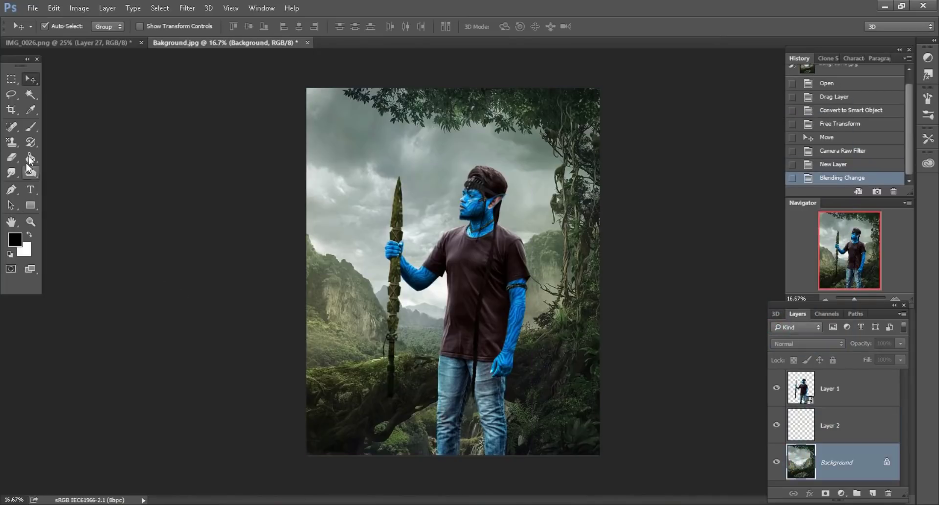
pyautogui.click(31, 127)
pyautogui.click(834, 422)
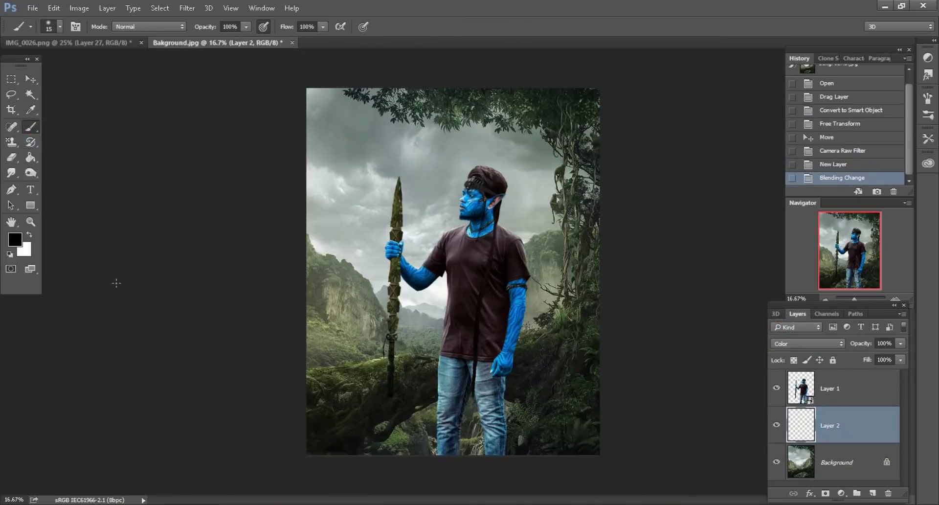
pyautogui.click(19, 243)
pyautogui.click(777, 214)
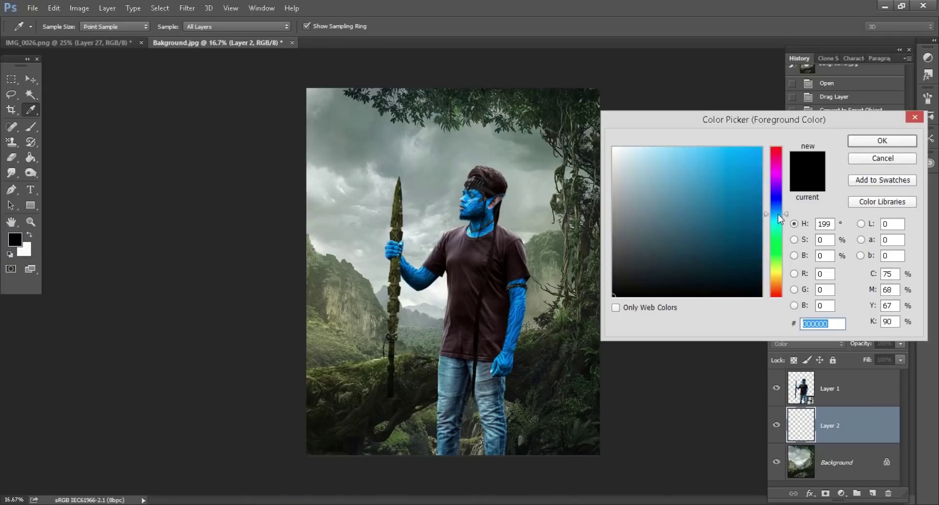
pyautogui.click(760, 194)
pyautogui.click(876, 140)
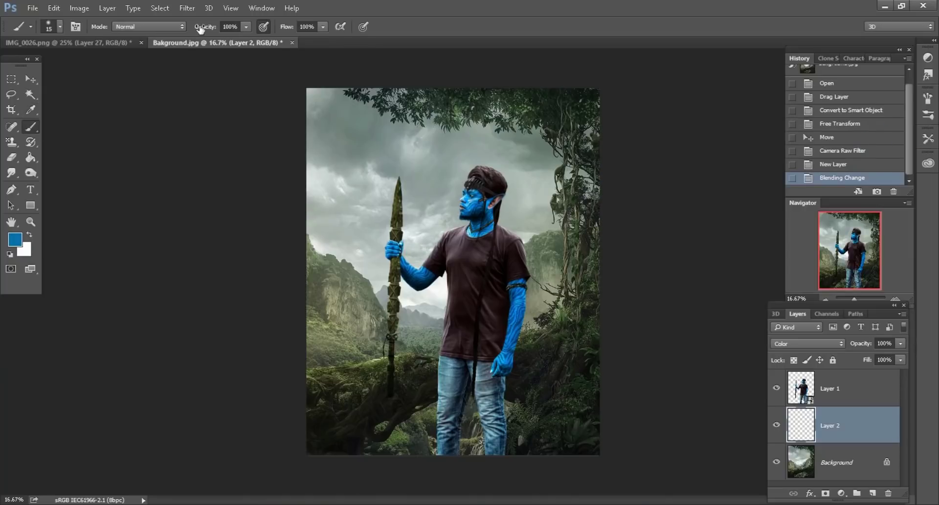
# Step: Brush blue across the whole image at 85% opacity, then lower Layer 2's fill to 17%
pyautogui.moveTo(201, 28); pyautogui.dragTo(191, 28)
pyautogui.rightClick(438, 201)
pyautogui.doubleClick(521, 366)
pyautogui.moveTo(549, 293)
pyautogui.mouseDown()
pyautogui.moveTo(332, 294)
pyautogui.moveTo(304, 209)
pyautogui.moveTo(430, 79)
pyautogui.moveTo(614, 157)
pyautogui.moveTo(485, 326)
pyautogui.moveTo(608, 450)
pyautogui.moveTo(419, 80)
pyautogui.moveTo(615, 421)
pyautogui.mouseUp()
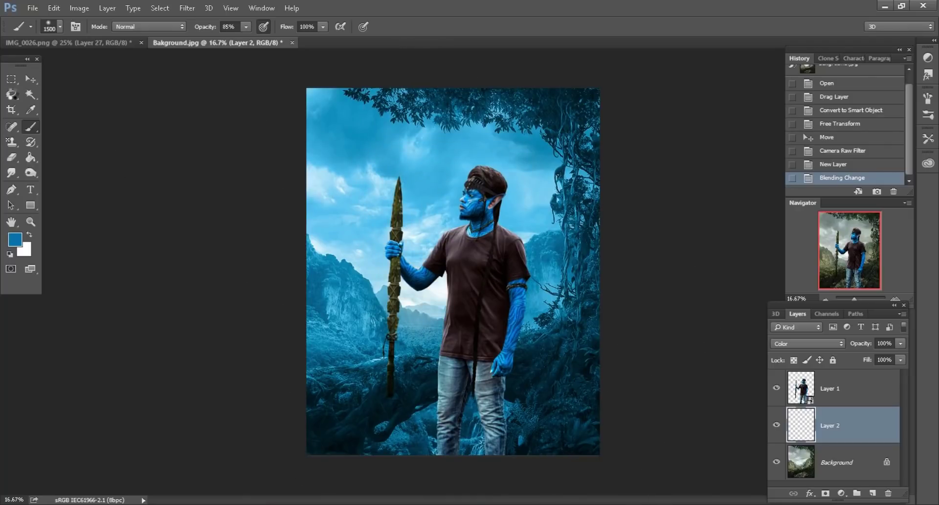
pyautogui.click(31, 79)
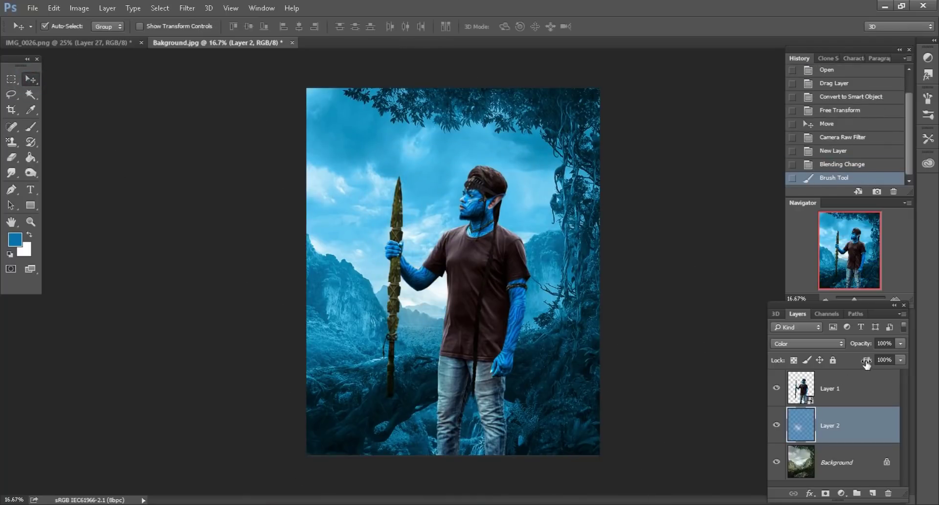
pyautogui.moveTo(866, 363); pyautogui.dragTo(846, 362)
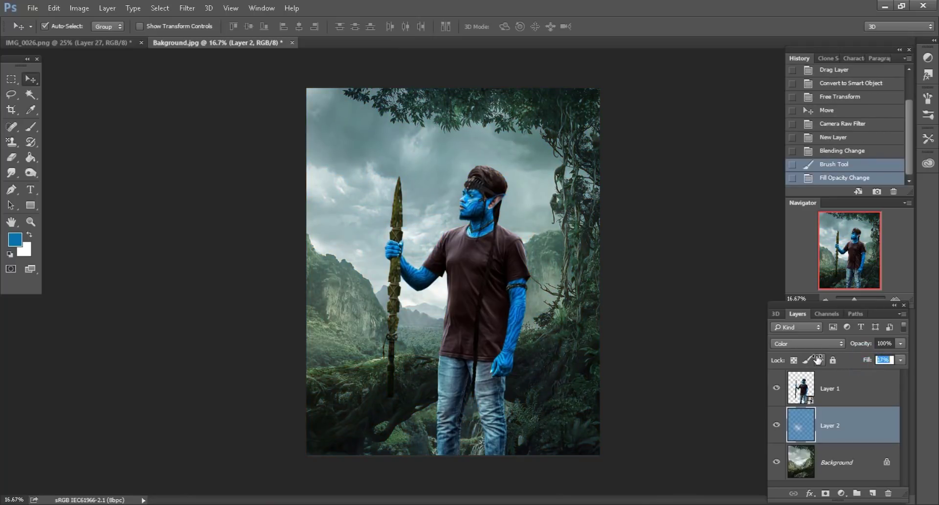
# Step: Add a layer above Layer 1, load the figure's outline as a selection, and set foreground to black
pyautogui.click(837, 394)
pyautogui.click(873, 493)
pyautogui.keyDown('ctrl'); pyautogui.click(801, 425); pyautogui.keyUp('ctrl')
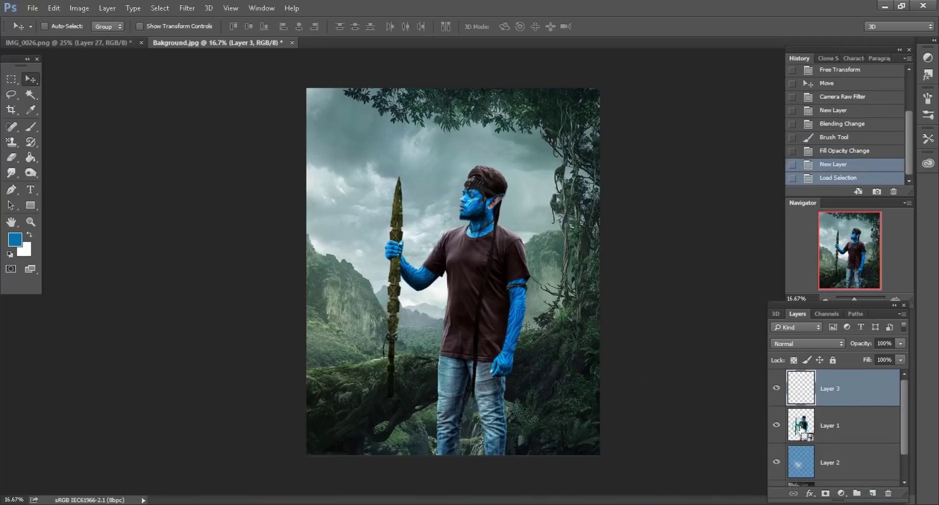
pyautogui.click(19, 240)
pyautogui.click(614, 293)
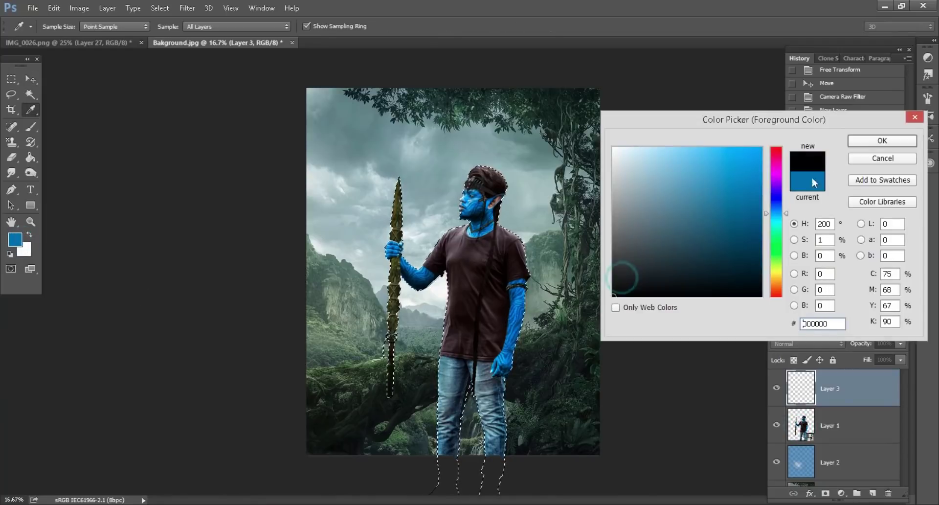
pyautogui.click(883, 140)
# Step: Add a black Linear 90° Gradient Fill masked to the figure, then open Avatar Creature.png
pyautogui.click(841, 493)
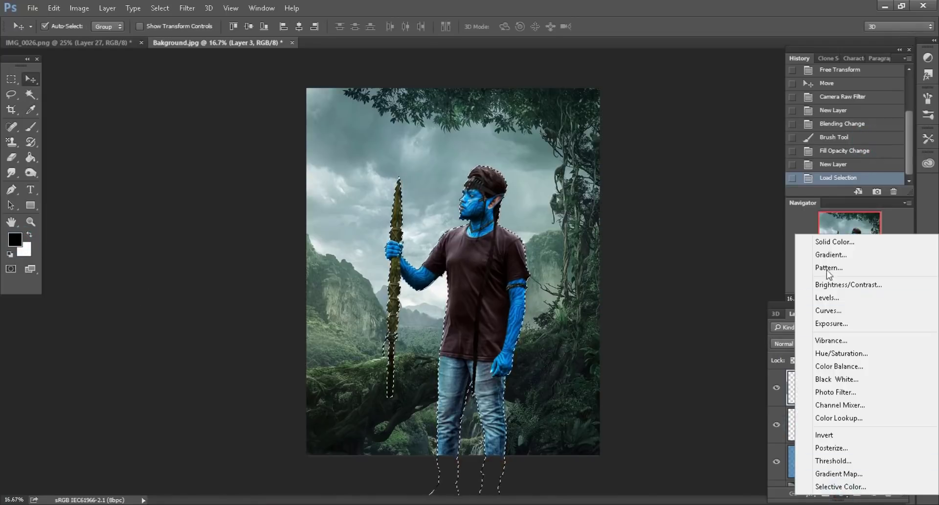
pyautogui.click(810, 252)
pyautogui.moveTo(470, 237); pyautogui.dragTo(476, 272)
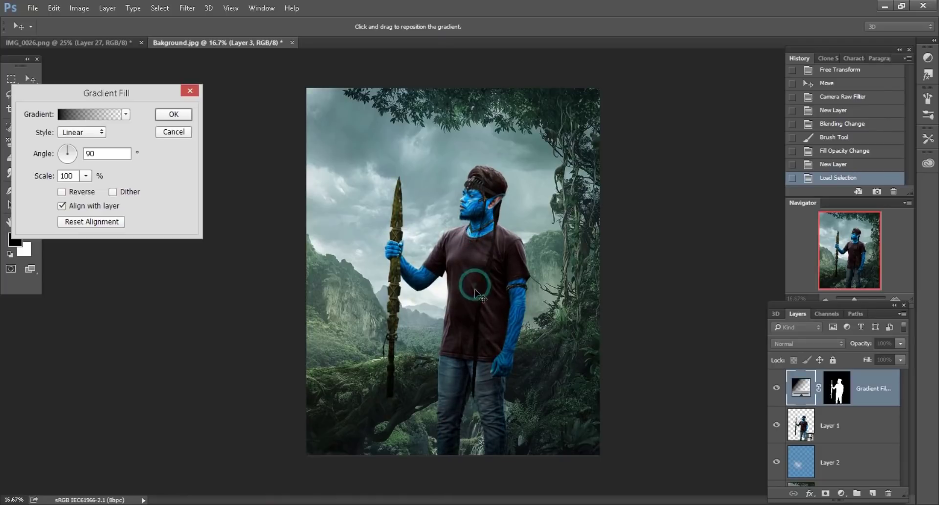
pyautogui.click(174, 115)
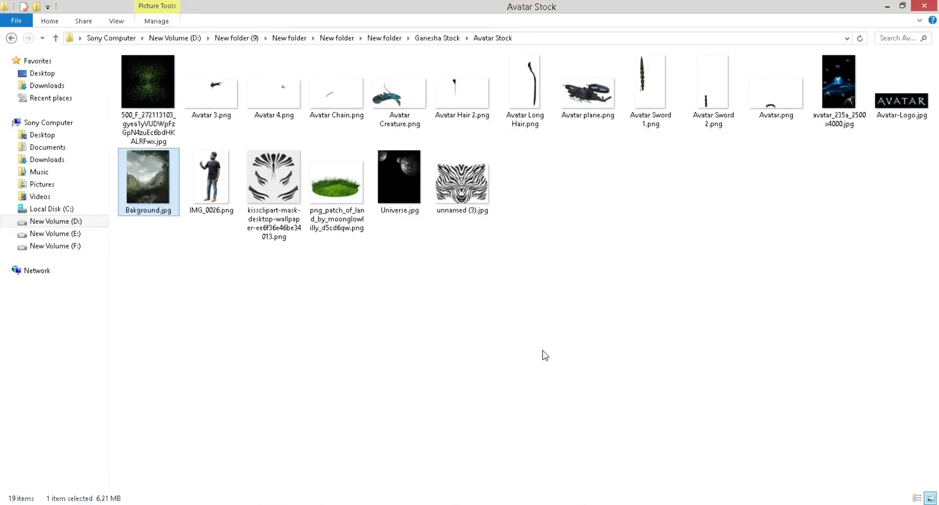
pyautogui.moveTo(399, 88)
pyautogui.mouseDown()
pyautogui.moveTo(293, 504)
pyautogui.moveTo(620, 38)
pyautogui.mouseUp()
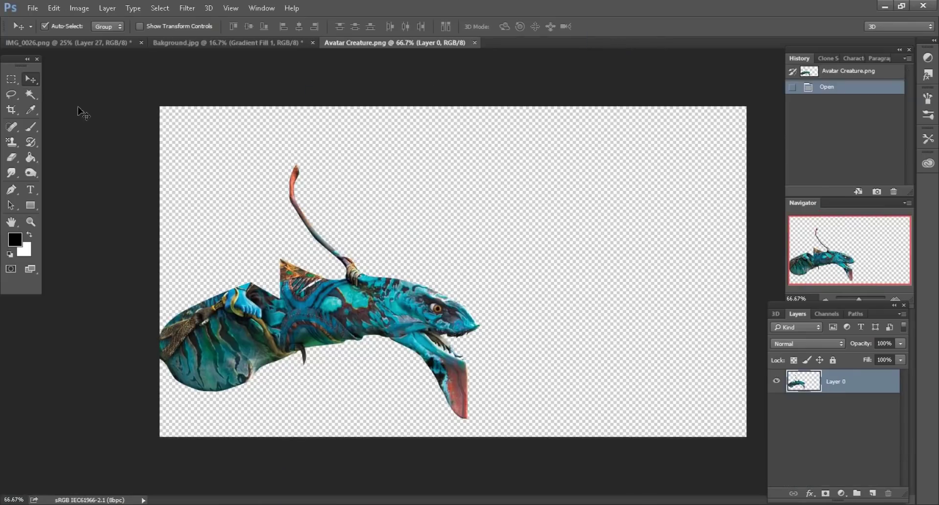
# Step: Bring the creature layer into the jungle composite and convert it to a smart object
pyautogui.moveTo(293, 299); pyautogui.dragTo(445, 200)
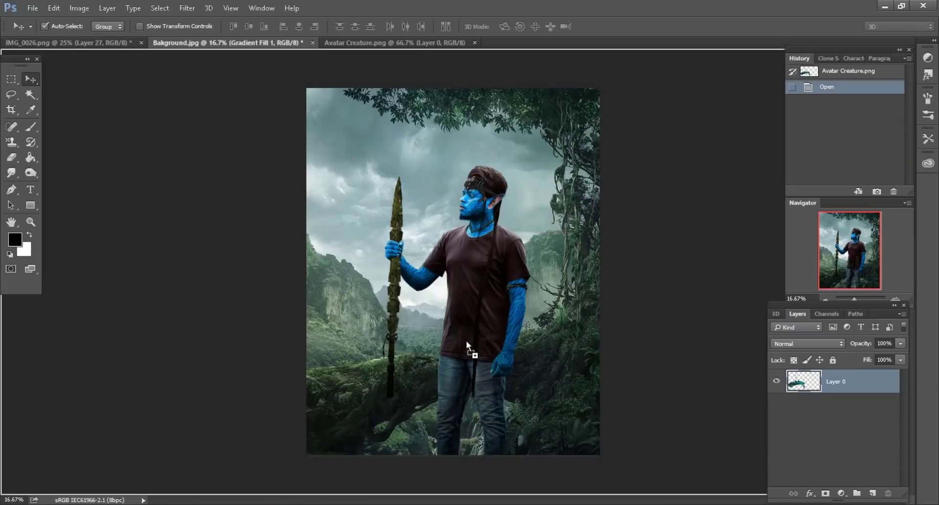
pyautogui.moveTo(467, 345); pyautogui.dragTo(468, 346)
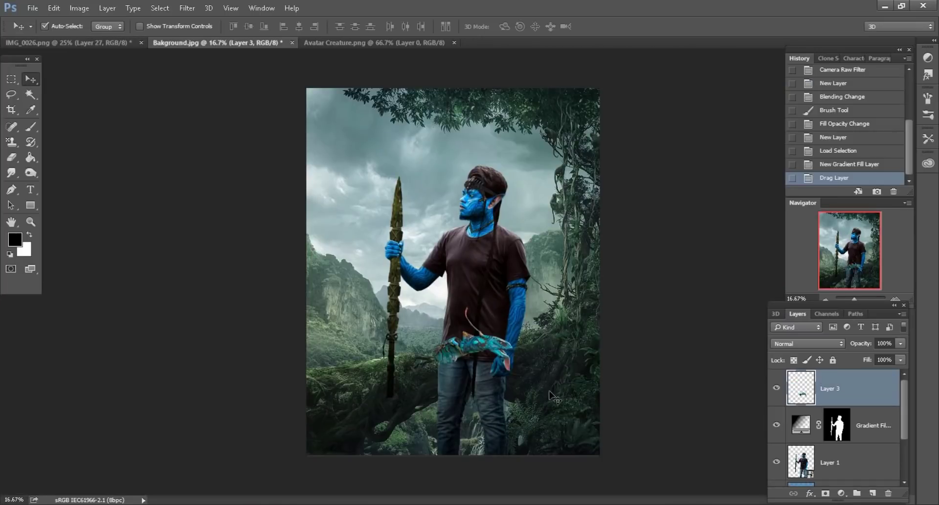
pyautogui.rightClick(860, 396)
pyautogui.click(674, 200)
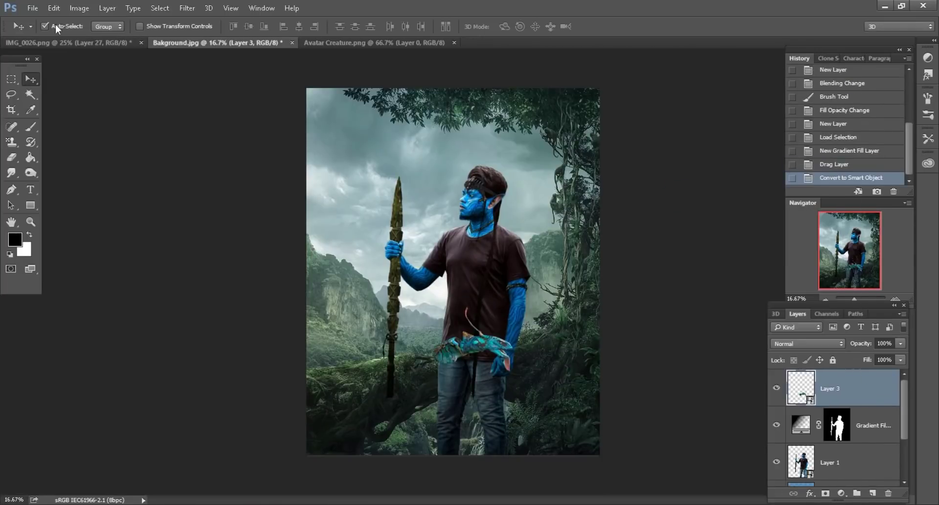
# Step: Free-transform the creature to about 402%, flipped left, tilted 9.78°, placed in the lower-right foreground
pyautogui.click(53, 8)
pyautogui.click(91, 237)
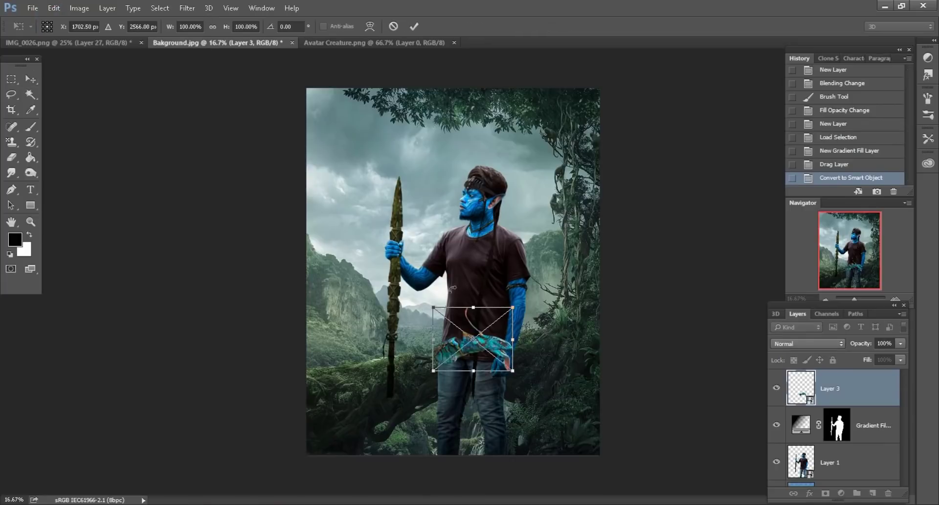
pyautogui.moveTo(228, 29); pyautogui.dragTo(265, 28)
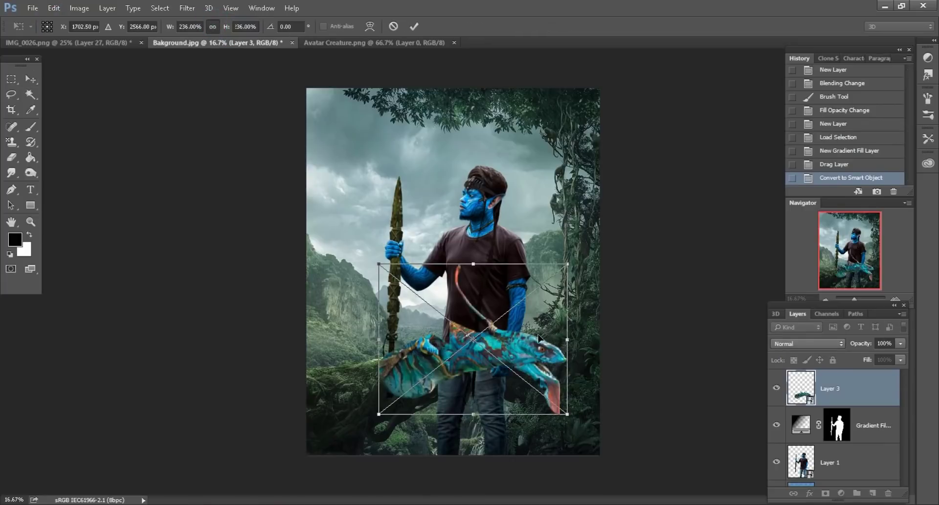
pyautogui.rightClick(540, 338)
pyautogui.press('Escape')
pyautogui.moveTo(565, 318)
pyautogui.mouseDown()
pyautogui.moveTo(205, 34)
pyautogui.moveTo(129, 43)
pyautogui.mouseUp()
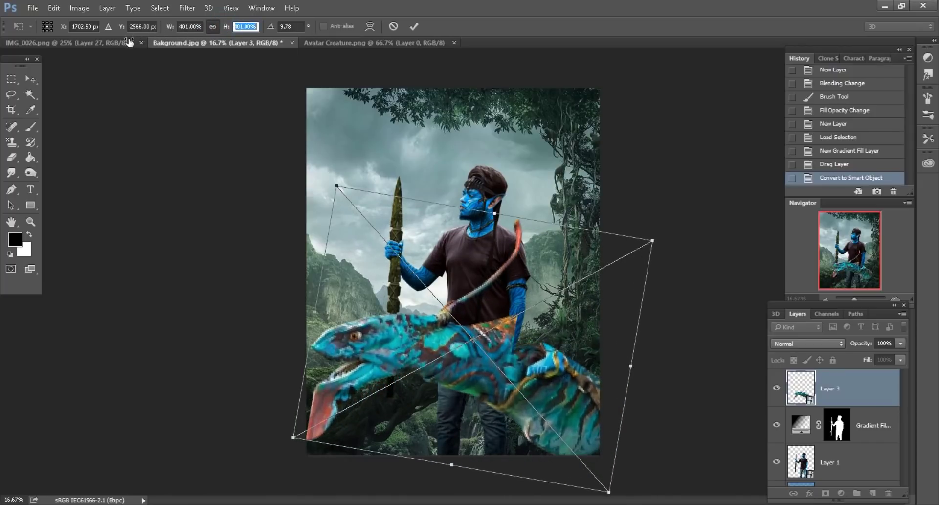
pyautogui.moveTo(455, 303)
pyautogui.mouseDown()
pyautogui.moveTo(542, 342)
pyautogui.moveTo(560, 329)
pyautogui.mouseUp()
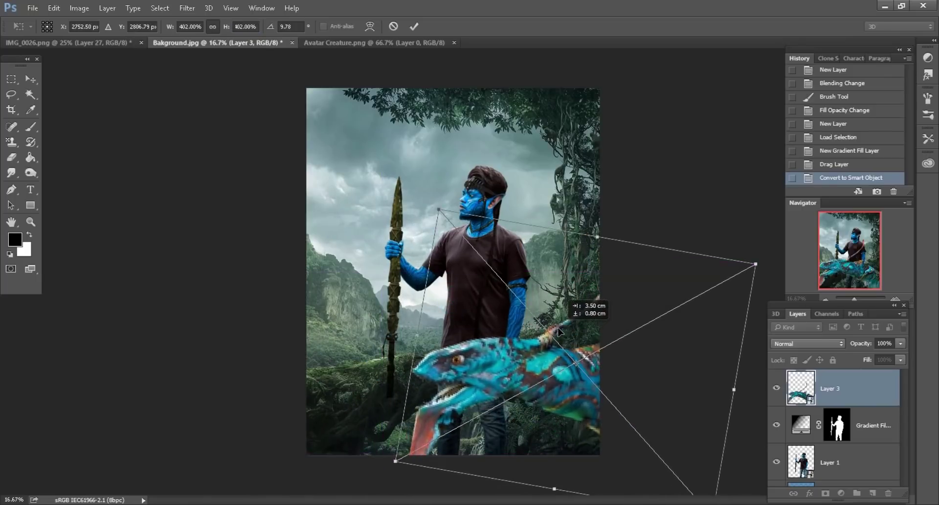
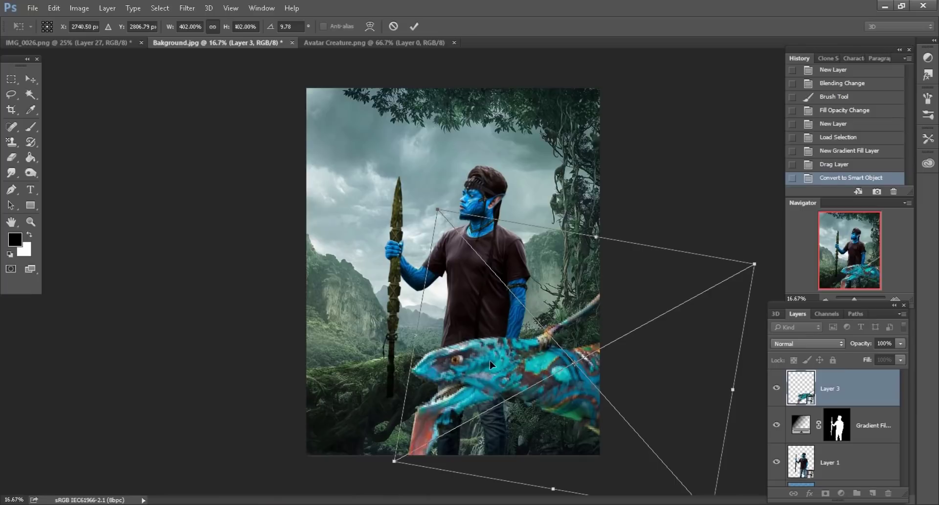
# Step: Commit the creature's transform and apply Camera Raw: Clarity +31, Highlights -38, Blacks -8, Shadows +8
pyautogui.click(414, 26)
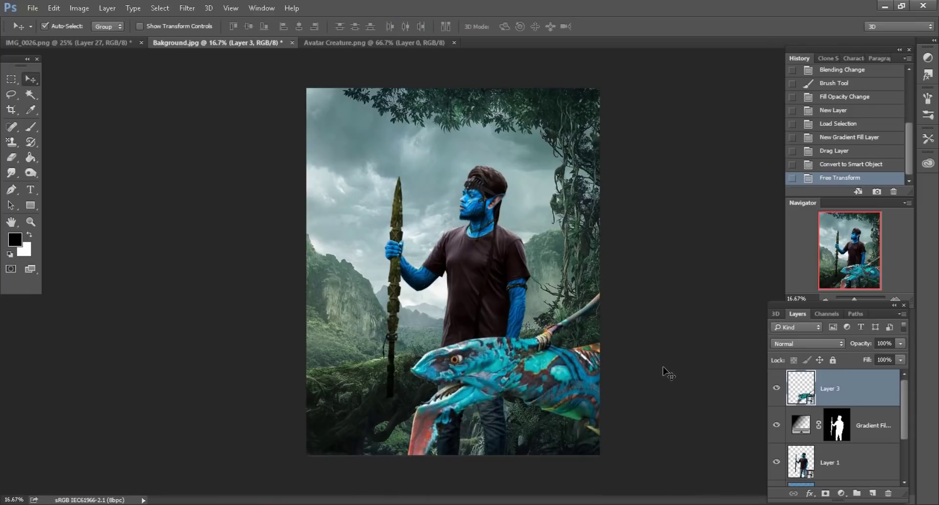
pyautogui.keyDown('ctrl'); pyautogui.click(573, 368); pyautogui.keyUp('ctrl')
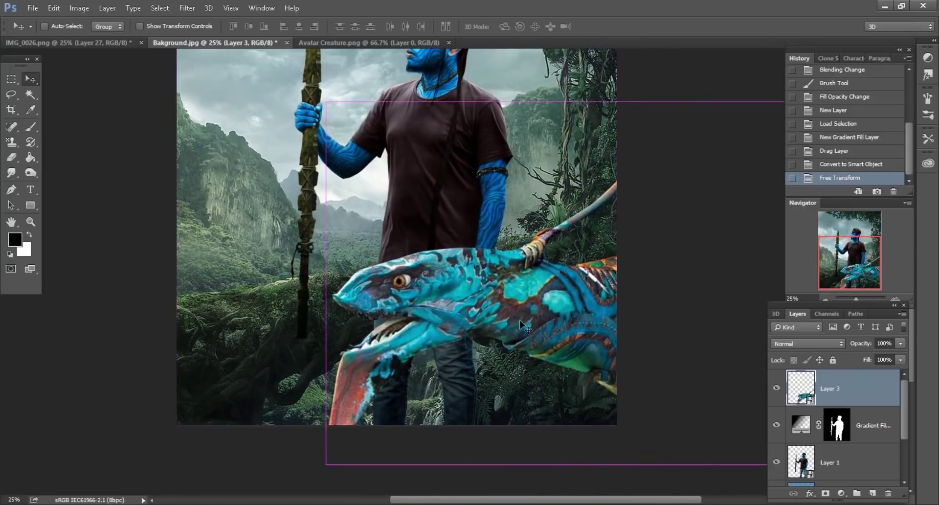
pyautogui.hscroll(2, 522, 326)
pyautogui.click(185, 9)
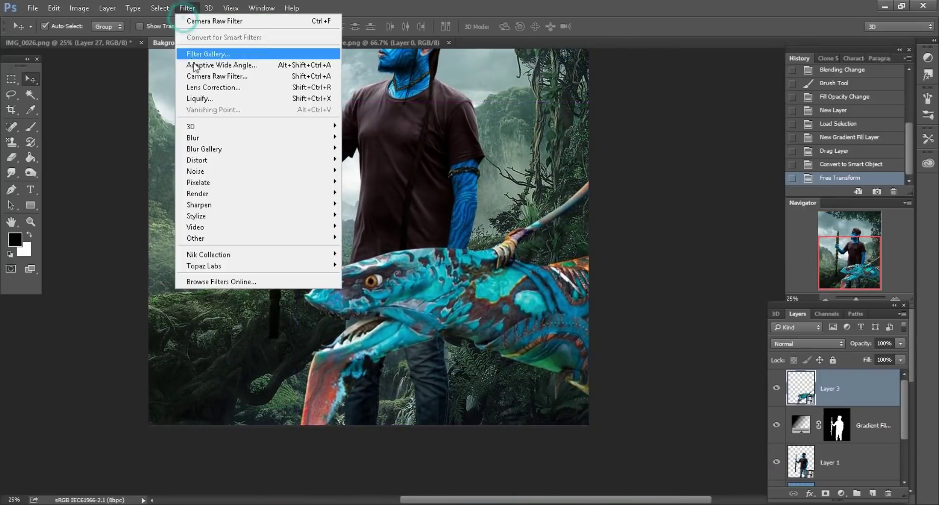
pyautogui.click(198, 70)
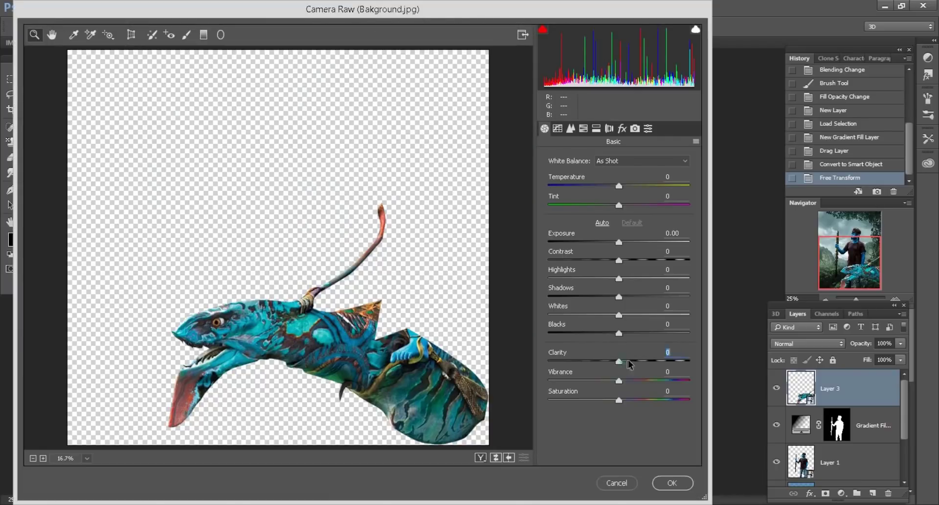
pyautogui.moveTo(630, 364); pyautogui.dragTo(640, 362)
pyautogui.moveTo(619, 279); pyautogui.dragTo(592, 279)
pyautogui.moveTo(619, 333); pyautogui.dragTo(613, 334)
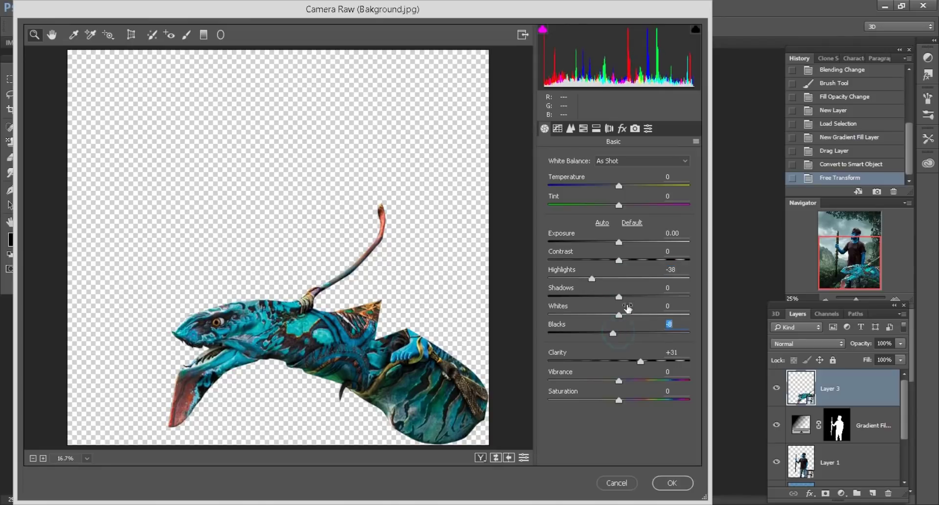
pyautogui.moveTo(624, 298); pyautogui.dragTo(624, 298)
pyautogui.click(671, 483)
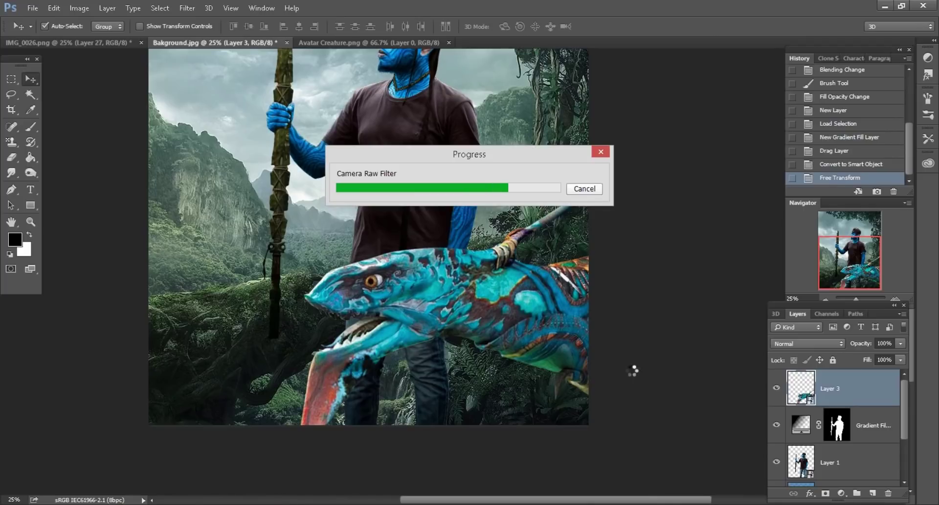
# Step: Close Avatar Creature.png and drag the grass patch image into Bakground.jpg as Layer 4
pyautogui.scroll(1, 499, 230)
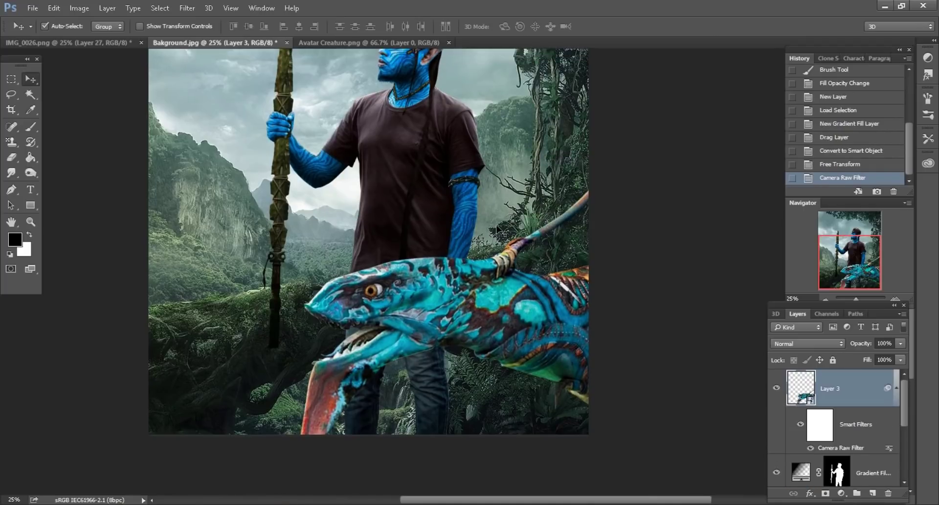
pyautogui.click(379, 43)
pyautogui.click(448, 42)
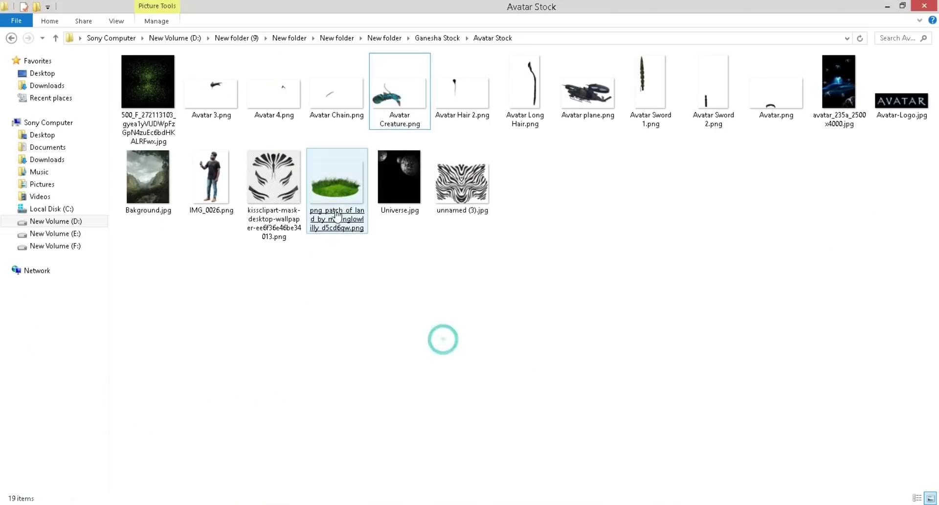
pyautogui.moveTo(336, 186)
pyautogui.mouseDown()
pyautogui.moveTo(301, 501)
pyautogui.moveTo(571, 41)
pyautogui.mouseUp()
pyautogui.moveTo(351, 280)
pyautogui.mouseDown()
pyautogui.moveTo(259, 375)
pyautogui.moveTo(286, 430)
pyautogui.mouseUp()
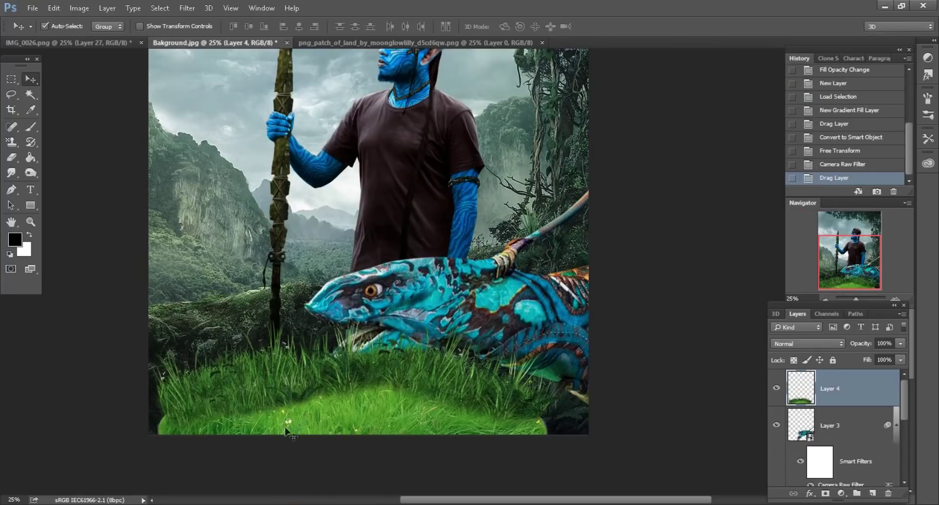
# Step: Move the grass layer below the creature and convert it to a smart object
pyautogui.moveTo(849, 406)
pyautogui.mouseDown()
pyautogui.moveTo(841, 449)
pyautogui.moveTo(825, 418)
pyautogui.mouseUp()
pyautogui.rightClick(857, 397)
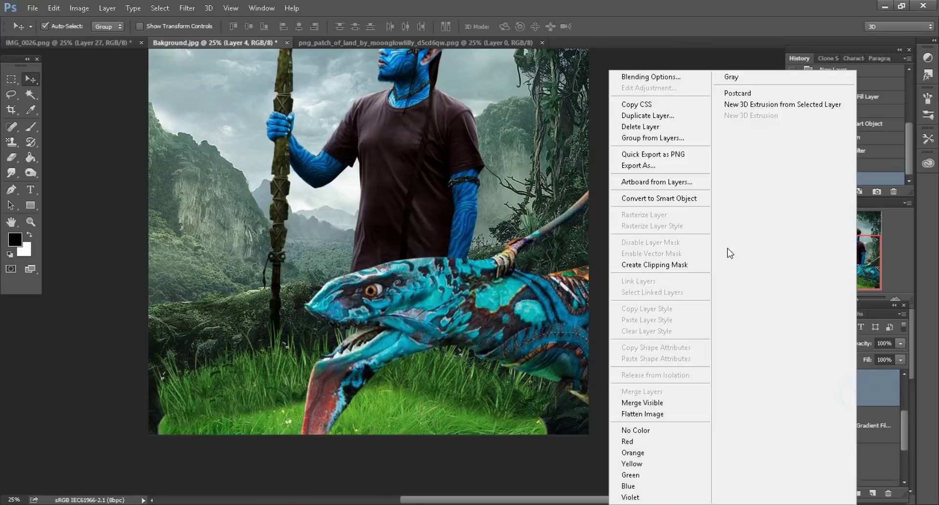
pyautogui.click(679, 201)
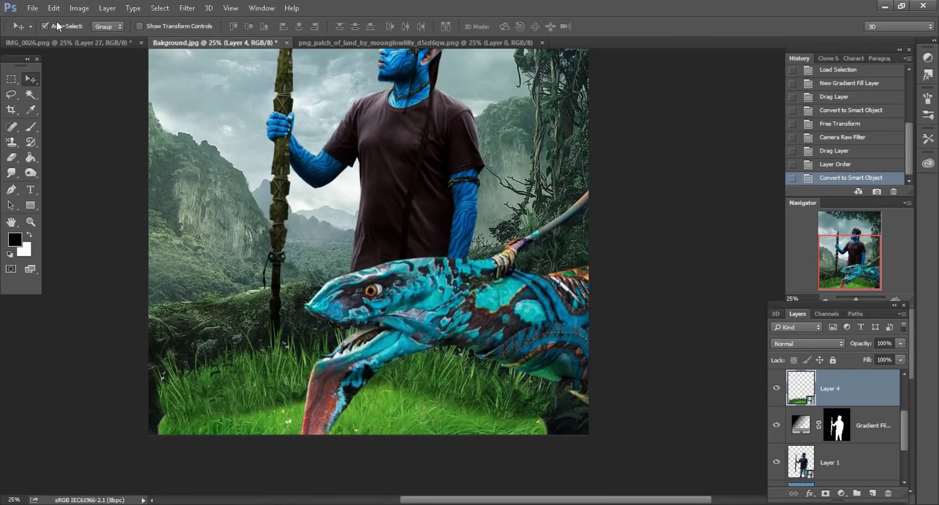
# Step: Tilt the grass slightly and scale it proportionally to 185% across the bottom
pyautogui.click(54, 8)
pyautogui.click(88, 239)
pyautogui.moveTo(349, 189); pyautogui.dragTo(366, 189)
pyautogui.click(213, 27)
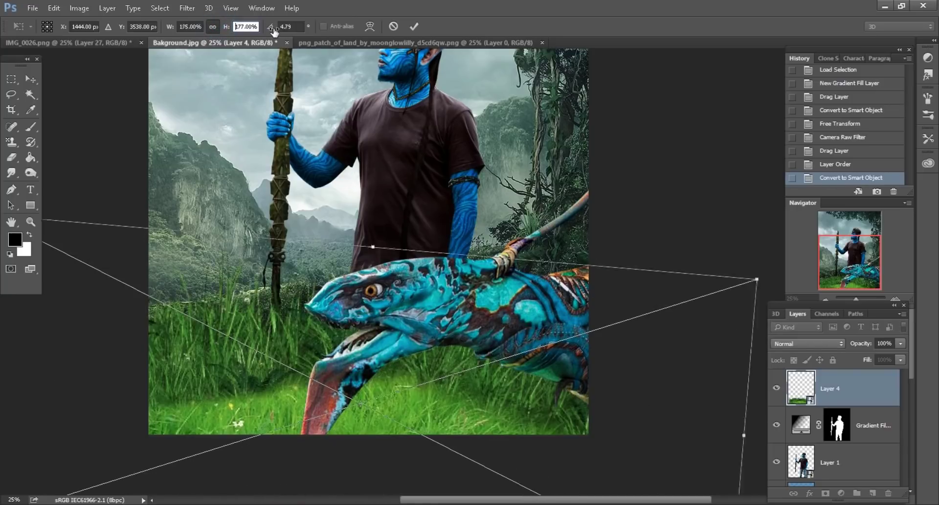
pyautogui.moveTo(290, 362)
pyautogui.mouseDown()
pyautogui.moveTo(325, 382)
pyautogui.moveTo(226, 352)
pyautogui.mouseUp()
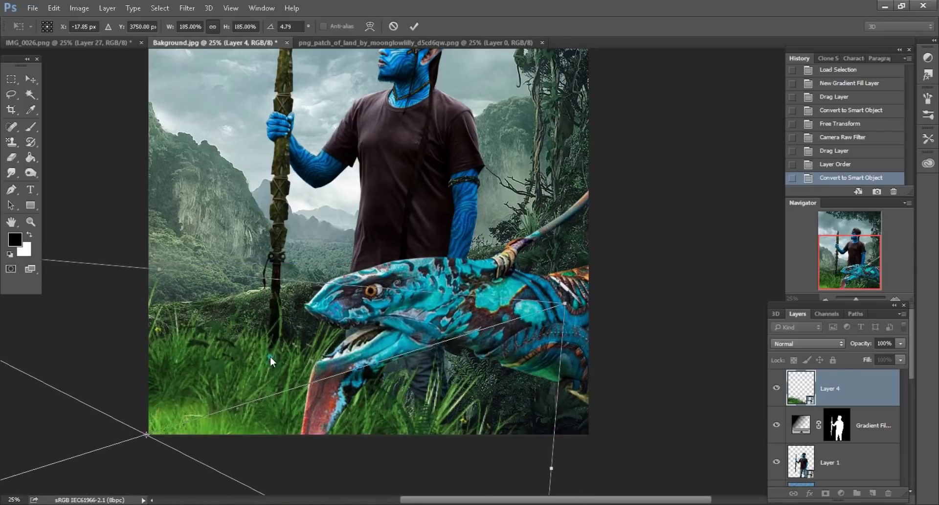
# Step: Warp the grass's lower-left edge upward to curve it across the foreground
pyautogui.rightClick(270, 356)
pyautogui.click(300, 274)
pyautogui.moveTo(204, 439); pyautogui.dragTo(317, 260)
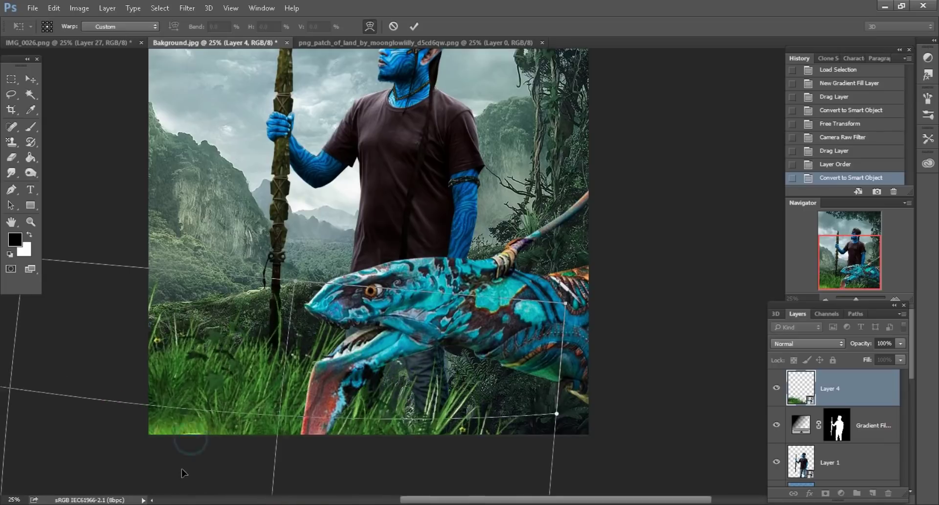
pyautogui.moveTo(317, 207); pyautogui.dragTo(308, 206)
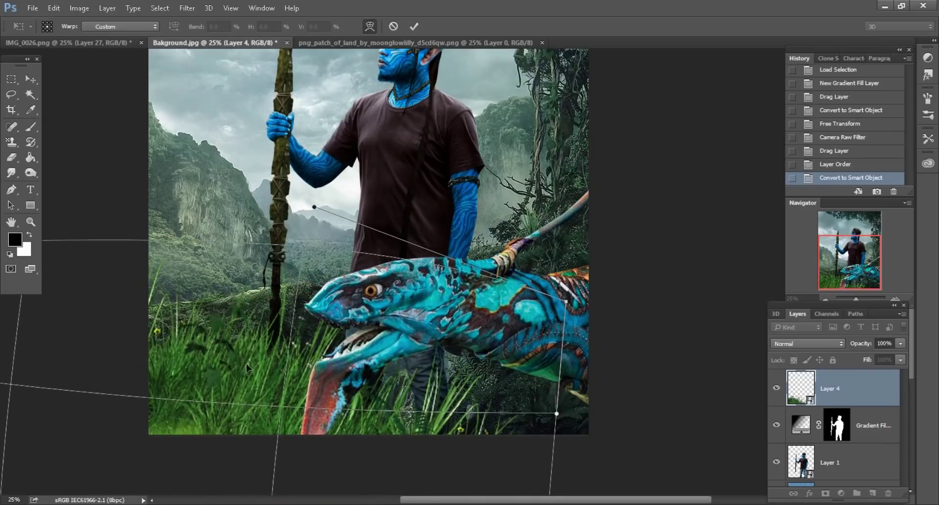
pyautogui.click(412, 29)
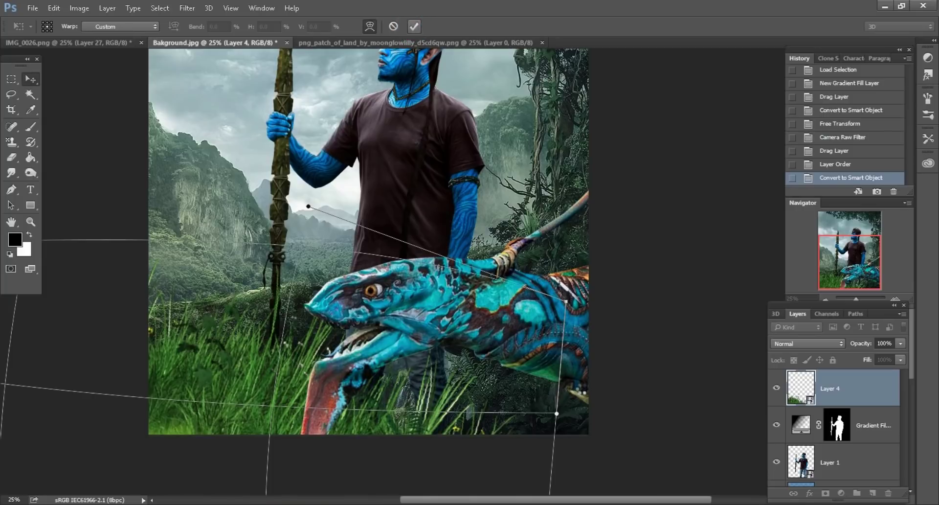
pyautogui.click(79, 8)
pyautogui.moveTo(96, 37)
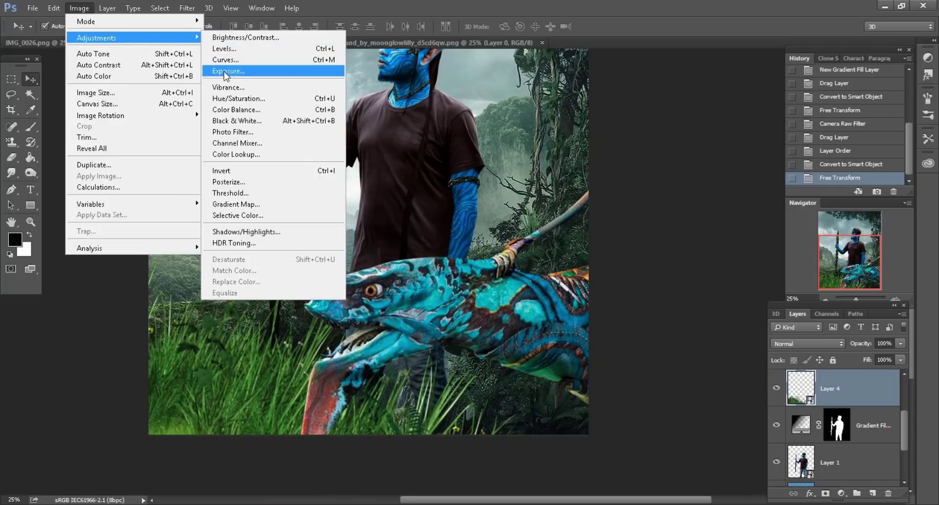
# Step: Apply Hue/Saturation to the grass: Hue +23, Lightness -26, reduced saturation
pyautogui.click(230, 98)
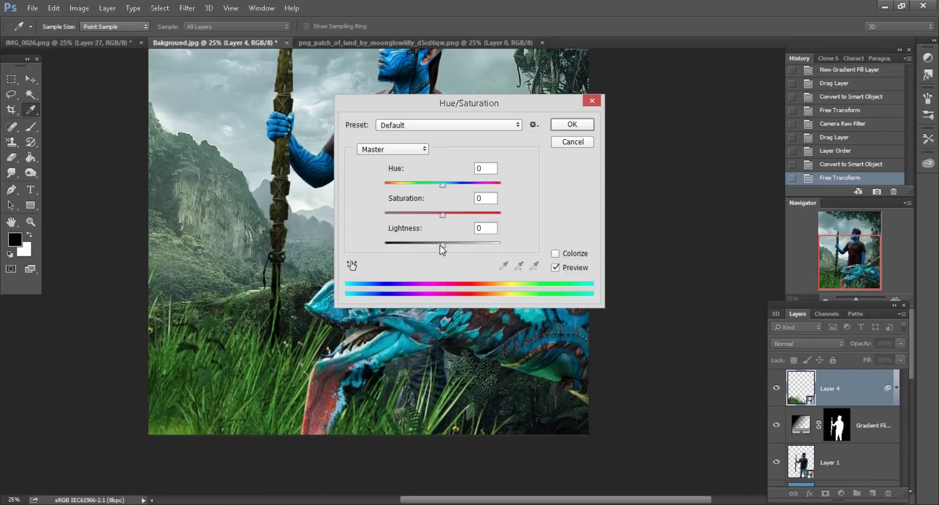
pyautogui.moveTo(442, 245); pyautogui.dragTo(428, 245)
pyautogui.moveTo(441, 183)
pyautogui.mouseDown()
pyautogui.moveTo(456, 185)
pyautogui.moveTo(428, 213)
pyautogui.moveTo(407, 213)
pyautogui.mouseUp()
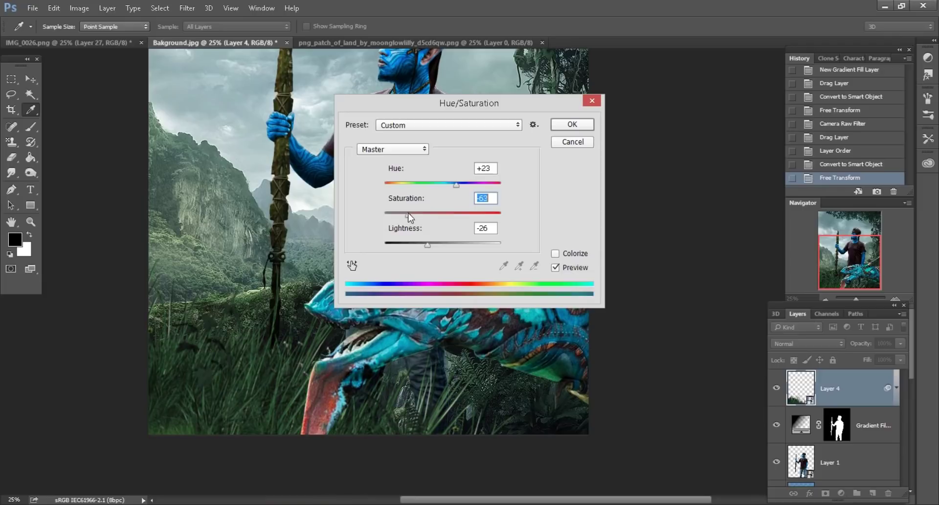
pyautogui.click(565, 129)
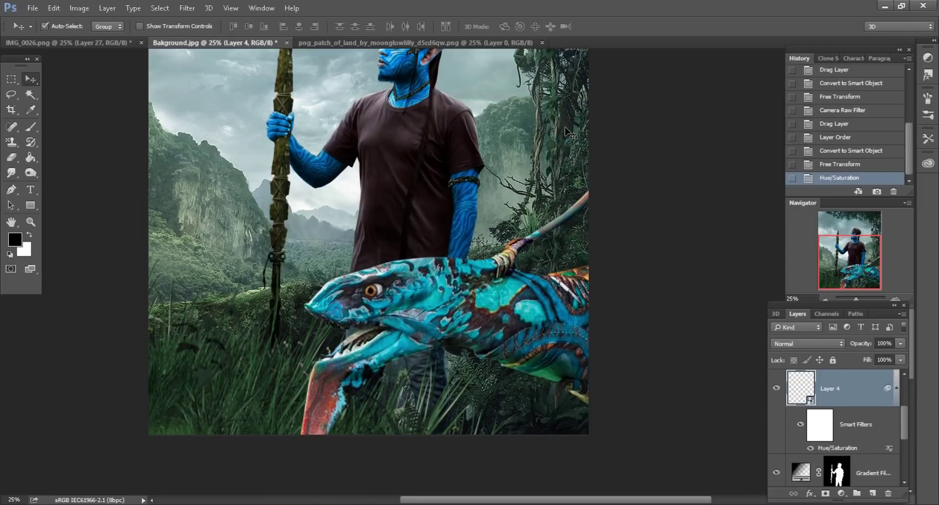
# Step: Add a new Overlay-blend layer above Layer 2
pyautogui.hotkey('ctrl', '-')
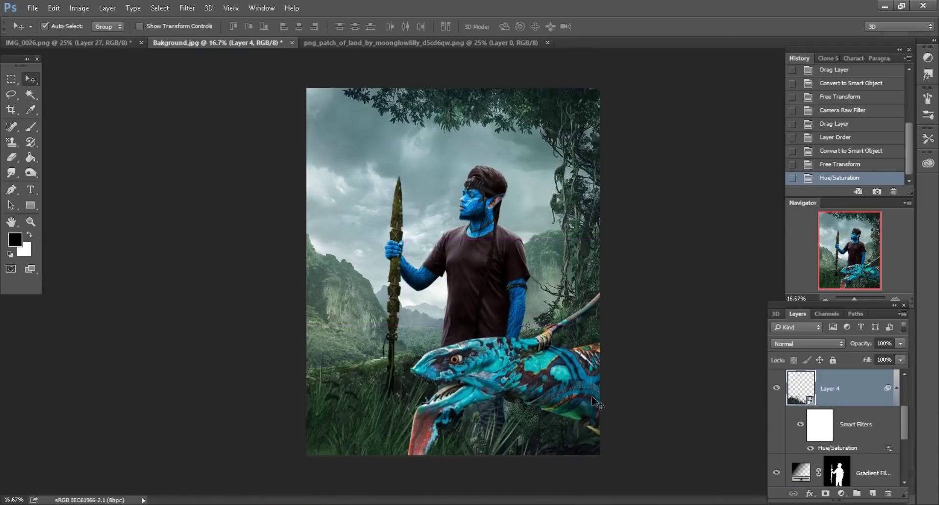
pyautogui.scroll(-5, 878, 452)
pyautogui.click(857, 458)
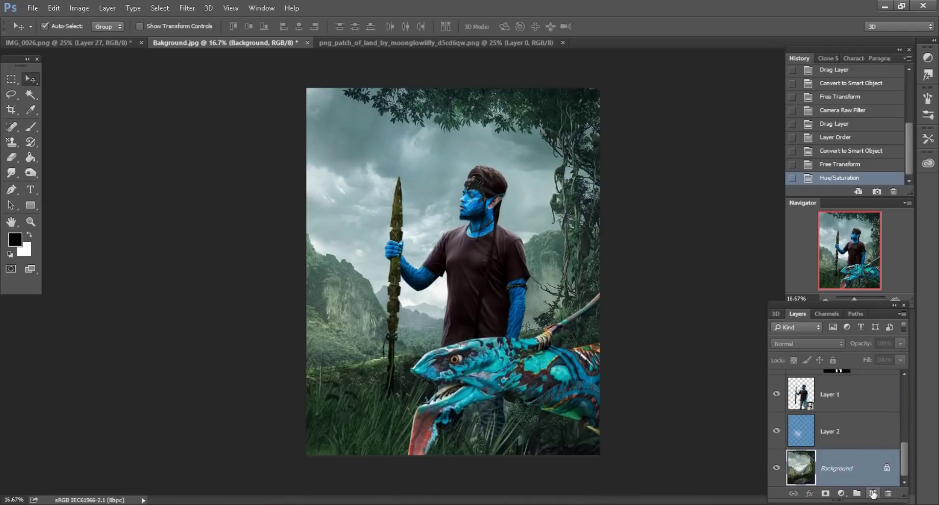
pyautogui.click(873, 494)
pyautogui.moveTo(843, 430); pyautogui.dragTo(834, 396)
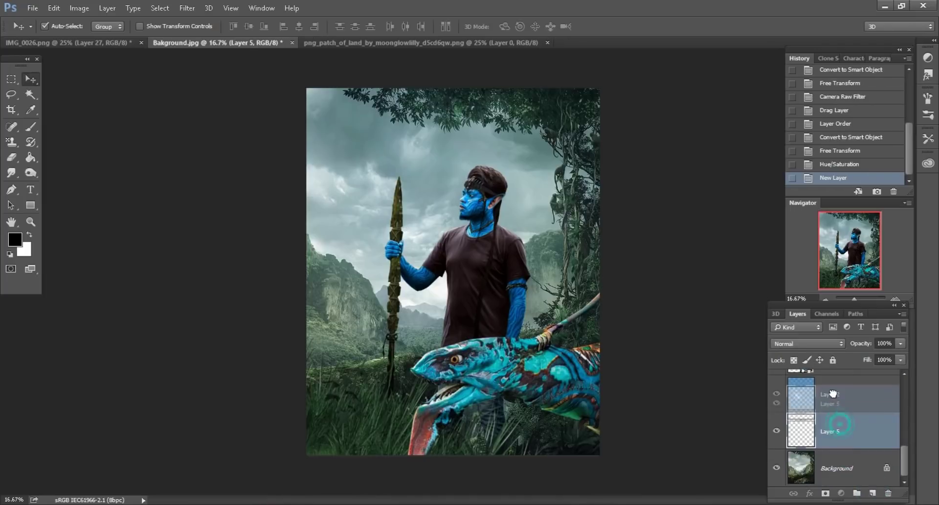
pyautogui.click(815, 343)
pyautogui.click(793, 235)
# Step: Set a bright blue foreground and a smaller Brush with lowered opacity
pyautogui.hotkey('ctrl', '+')
pyautogui.hotkey('ctrl', '+')
pyautogui.moveTo(850, 244); pyautogui.dragTo(862, 274)
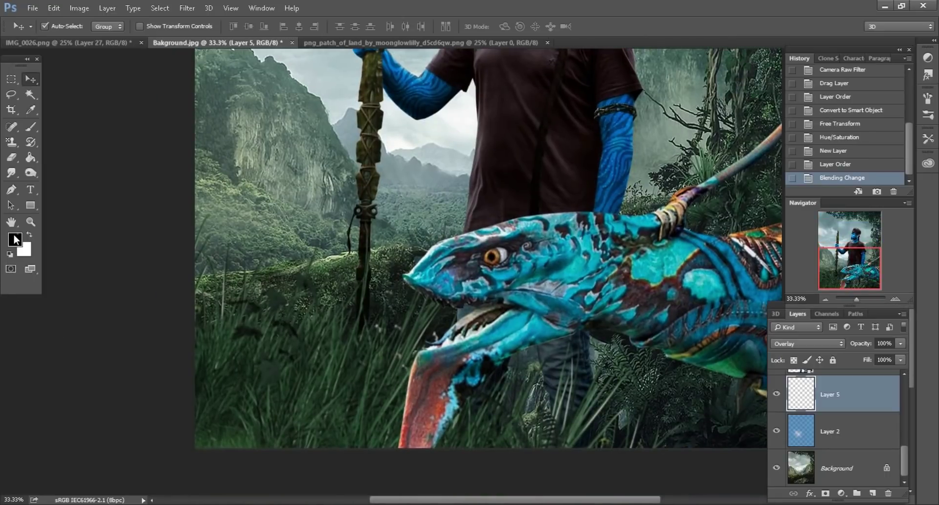
pyautogui.click(16, 240)
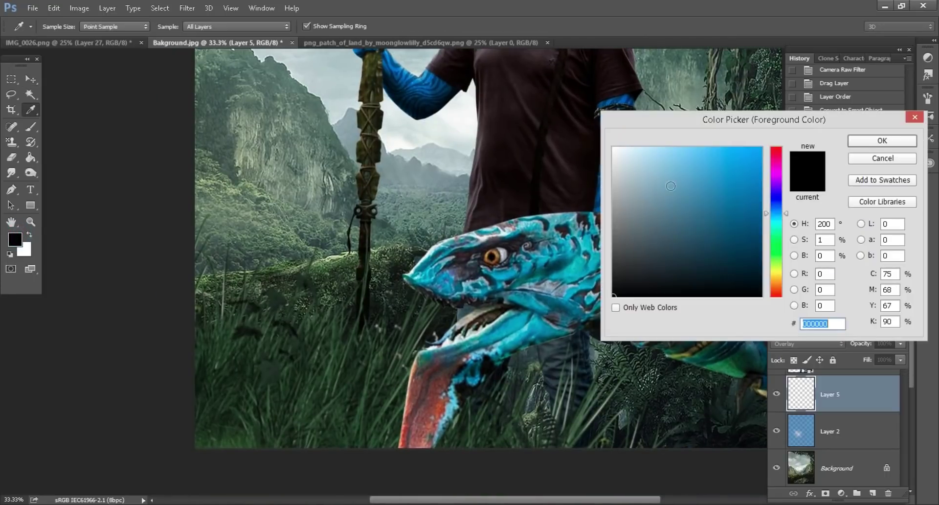
pyautogui.click(758, 173)
pyautogui.click(849, 144)
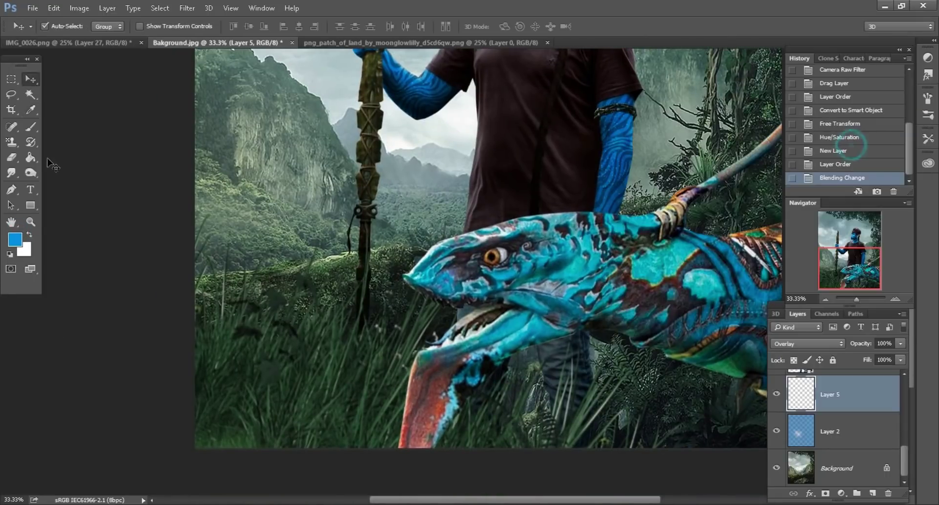
pyautogui.click(31, 127)
pyautogui.rightClick(460, 242)
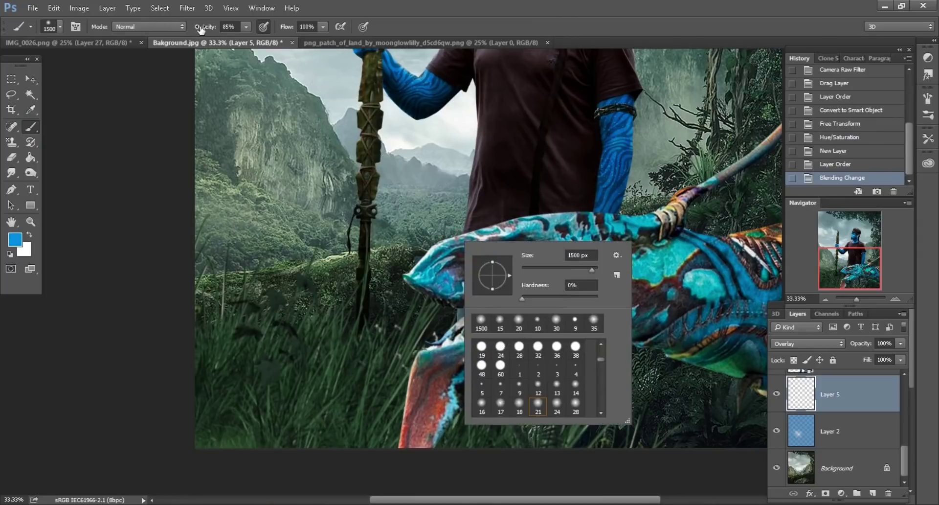
pyautogui.moveTo(201, 28); pyautogui.dragTo(173, 31)
pyautogui.press('[')
pyautogui.press('[')
pyautogui.press('[')
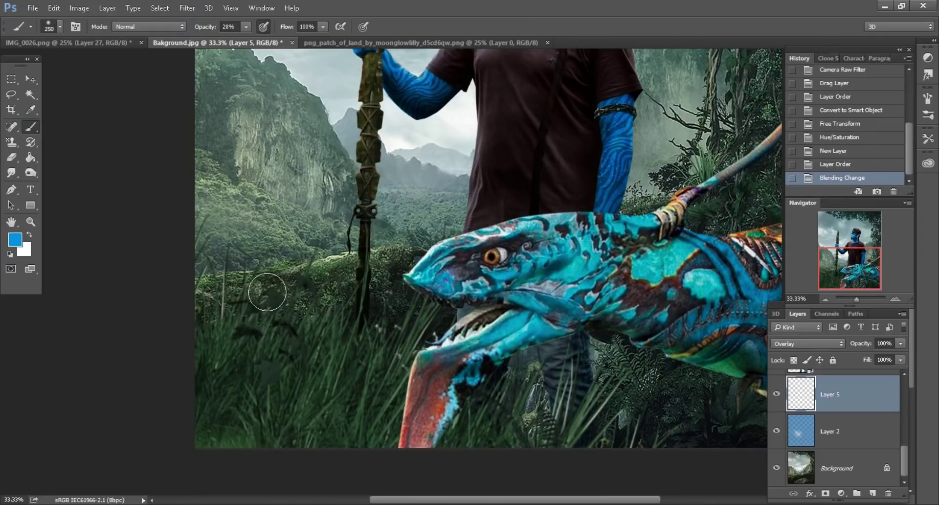
pyautogui.scroll(1, 263, 292)
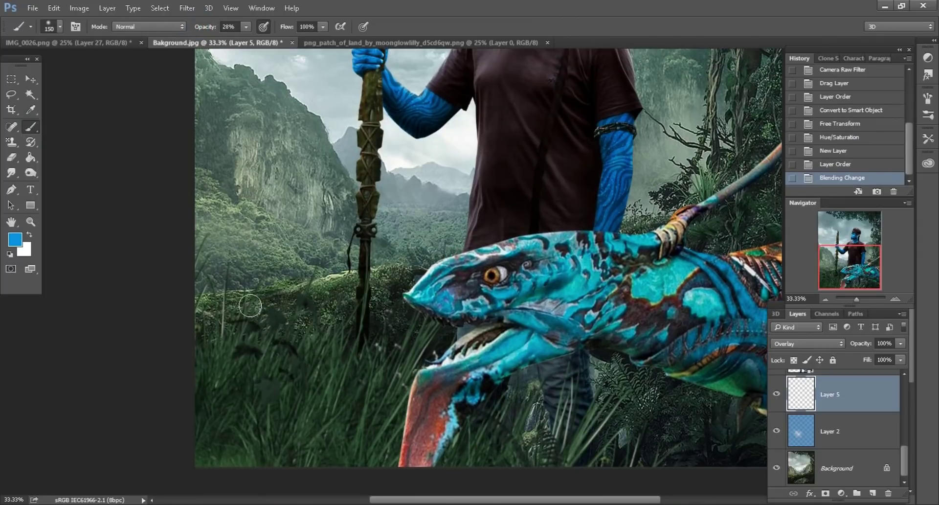
# Step: Paint teal glow strokes over the bushes on both sides of the creature
pyautogui.click(337, 290)
pyautogui.moveTo(343, 244); pyautogui.dragTo(314, 273)
pyautogui.click(842, 164)
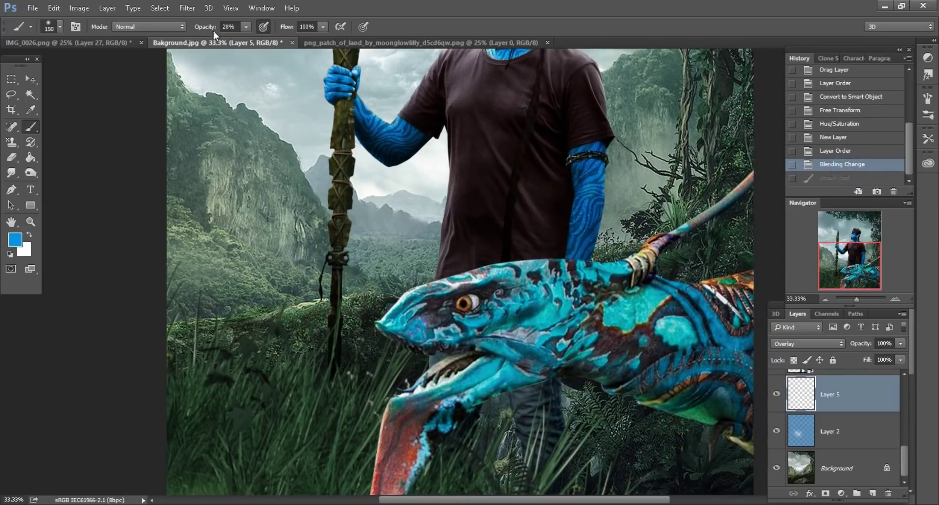
pyautogui.moveTo(280, 331); pyautogui.dragTo(330, 326)
pyautogui.moveTo(659, 219); pyautogui.dragTo(690, 208)
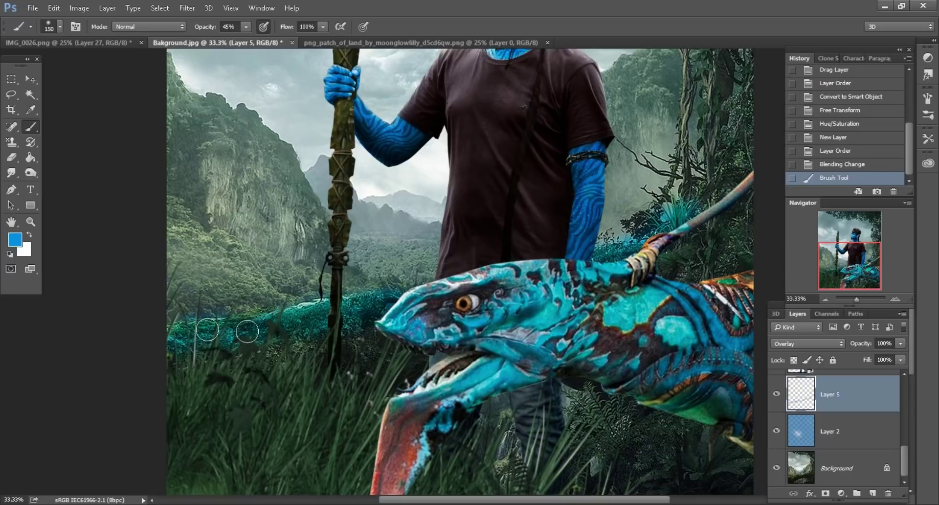
pyautogui.moveTo(208, 330); pyautogui.dragTo(337, 333)
pyautogui.hotkey('ctrl', '-')
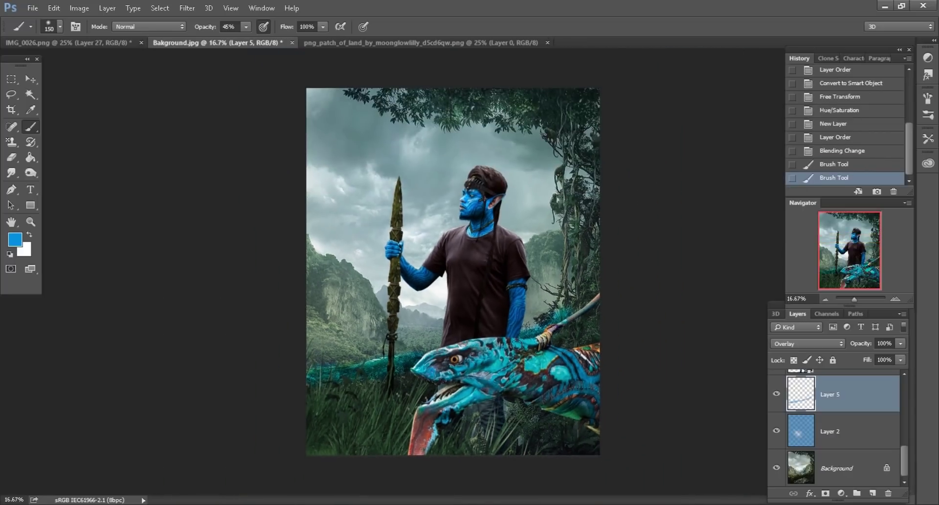
pyautogui.hotkey('ctrl', '+')
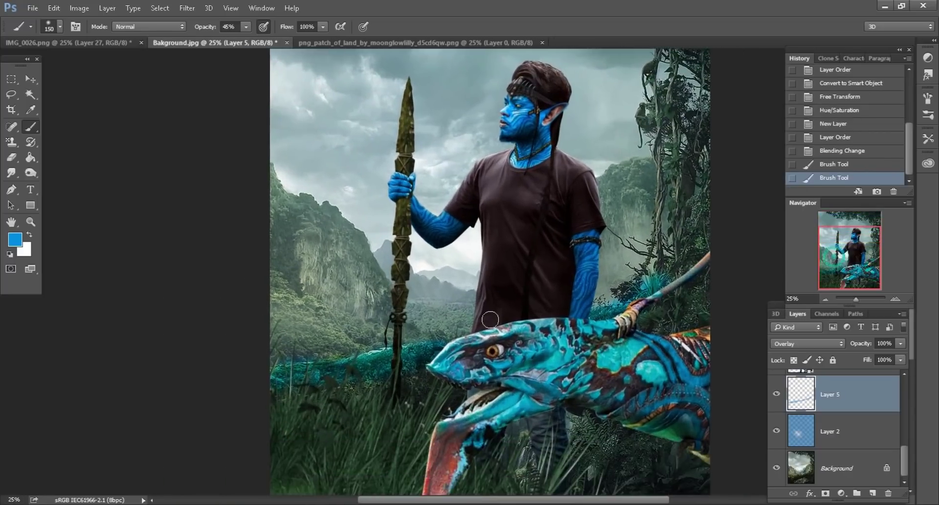
pyautogui.scroll(-2, 485, 342)
pyautogui.scroll(-2, 482, 329)
pyautogui.scroll(-1, 514, 353)
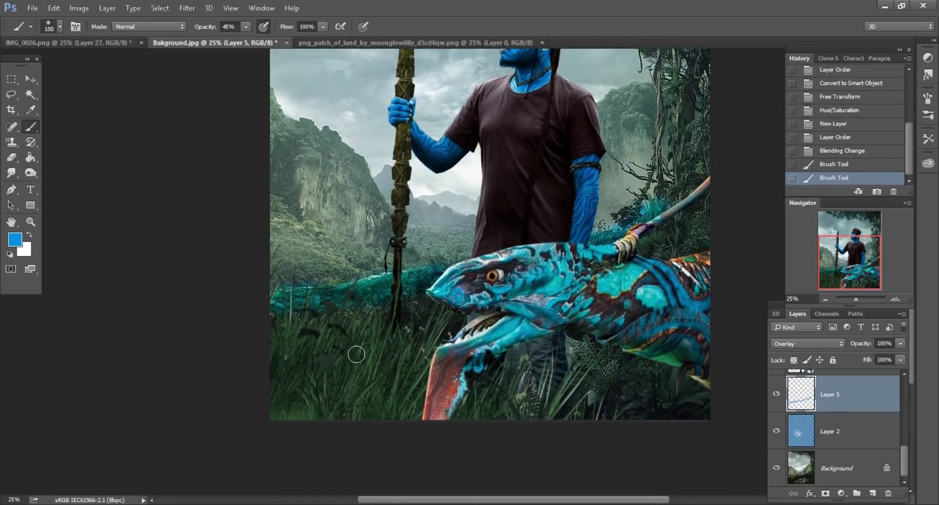
pyautogui.scroll(5, 852, 457)
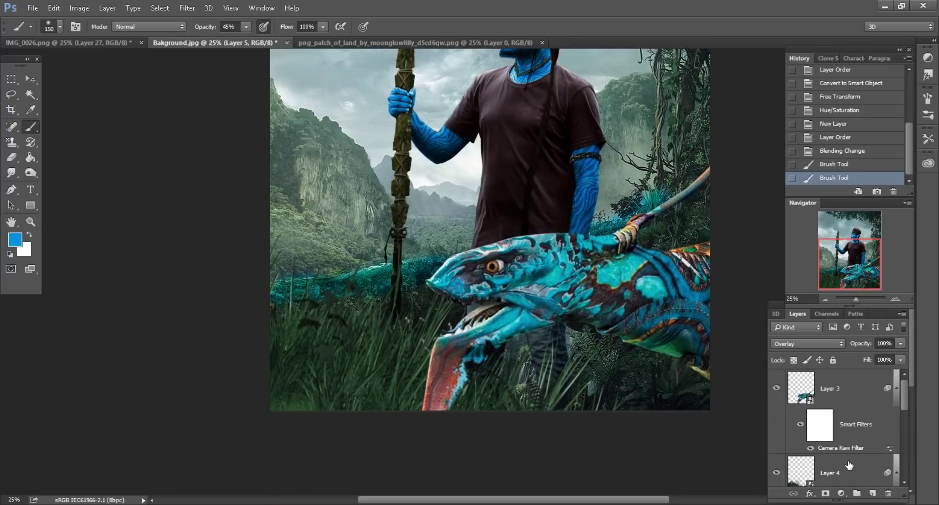
# Step: Shade the foreground grass with a black Gradient Fill layer clipped to its selection
pyautogui.click(850, 465)
pyautogui.click(873, 493)
pyautogui.keyDown('ctrl'); pyautogui.click(801, 425); pyautogui.keyUp('ctrl')
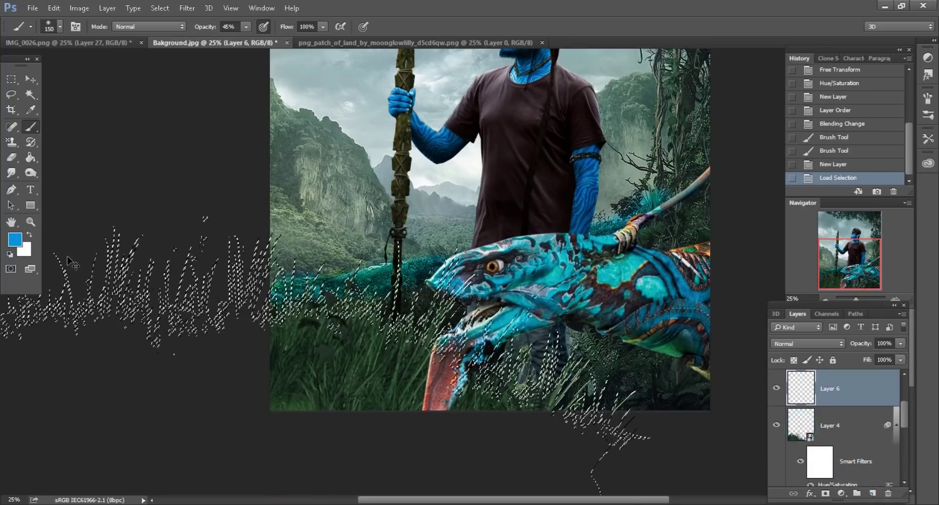
pyautogui.click(30, 235)
pyautogui.click(659, 296)
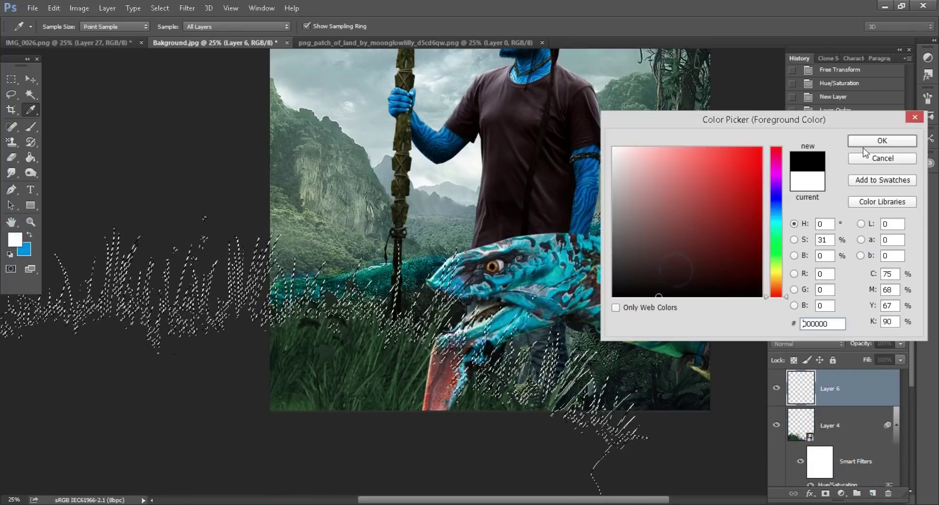
pyautogui.click(864, 143)
pyautogui.click(842, 493)
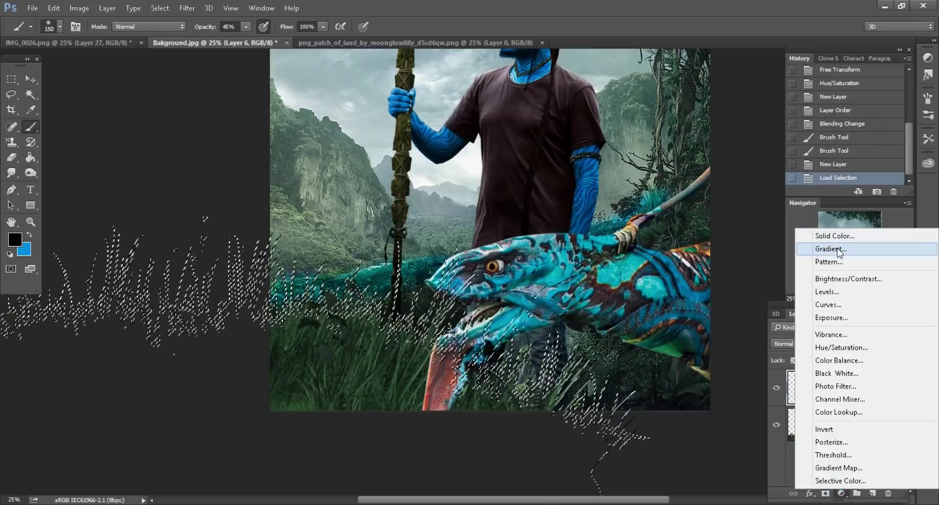
pyautogui.click(832, 248)
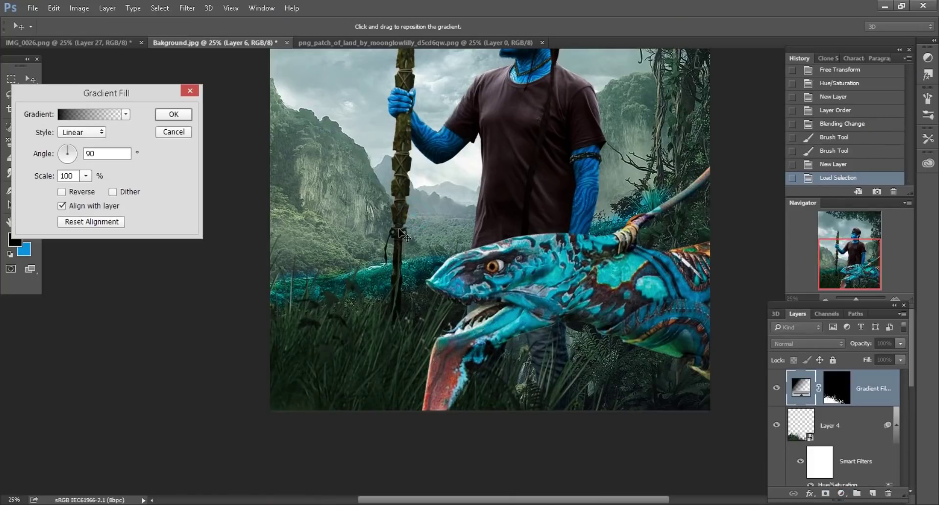
pyautogui.click(172, 122)
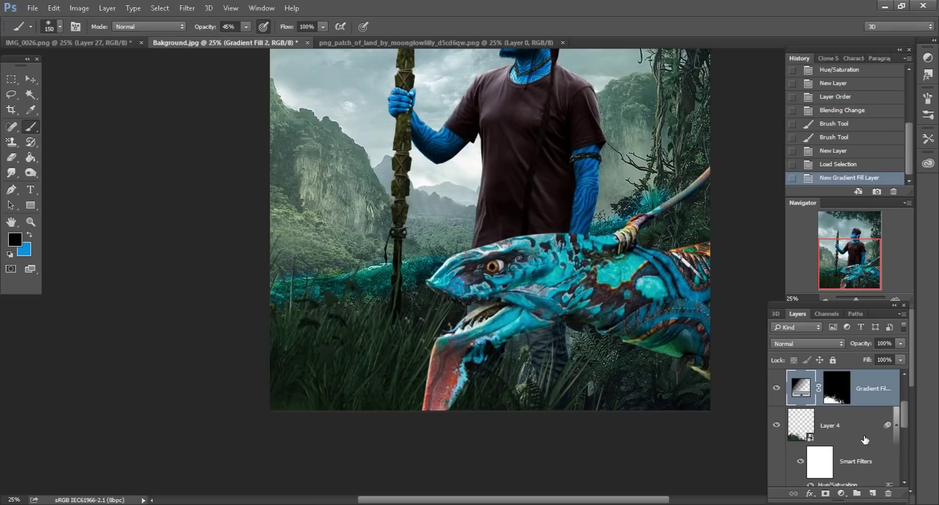
# Step: Add a black Gradient Fill over the creature, shifting the shading upward
pyautogui.scroll(2, 865, 440)
pyautogui.click(852, 394)
pyautogui.click(873, 493)
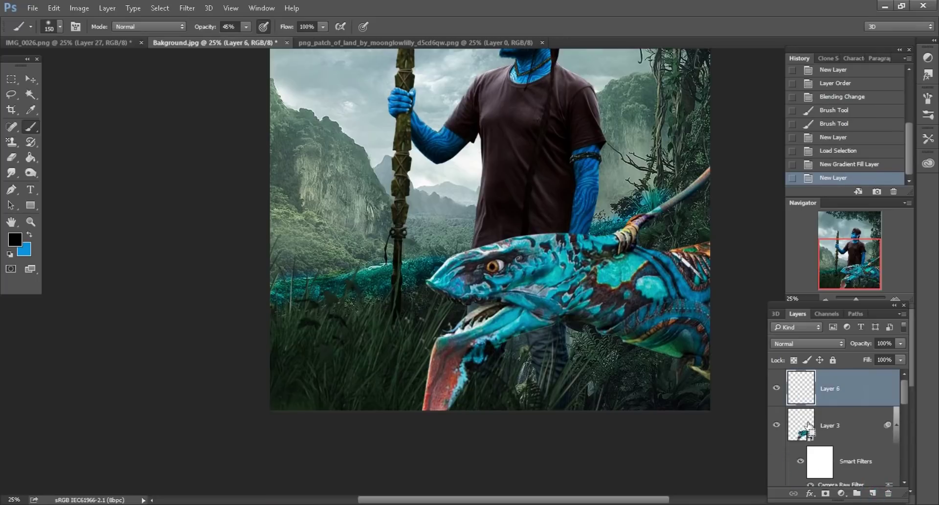
pyautogui.keyDown('ctrl'); pyautogui.click(801, 423); pyautogui.keyUp('ctrl')
pyautogui.click(842, 493)
pyautogui.click(832, 254)
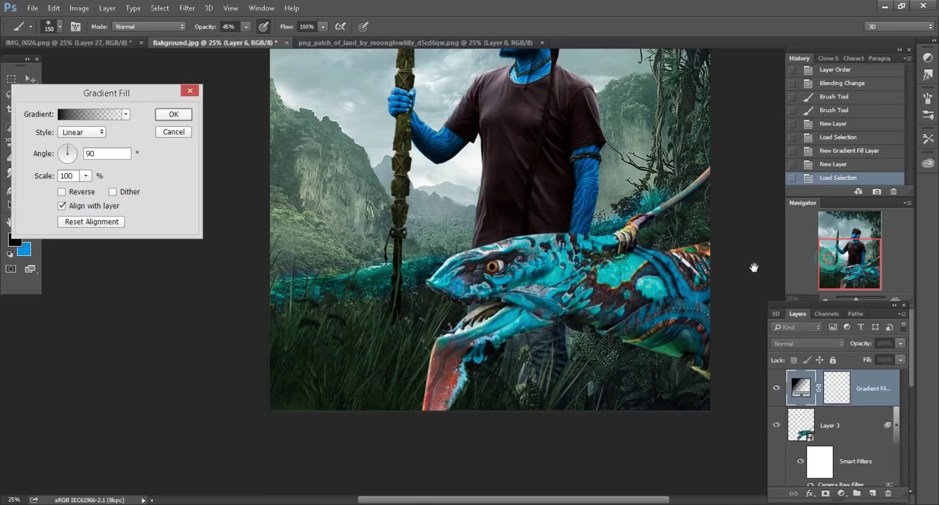
pyautogui.moveTo(568, 264); pyautogui.dragTo(567, 254)
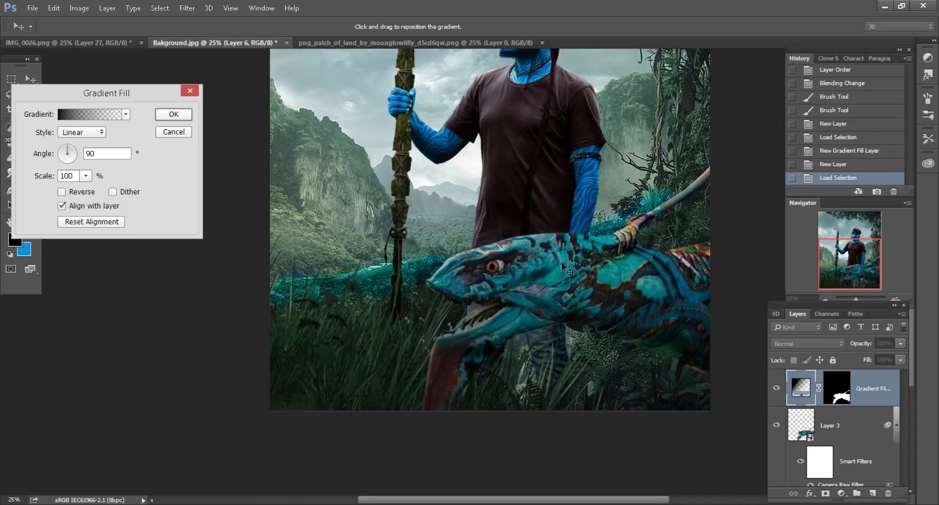
pyautogui.click(173, 114)
pyautogui.press('b')
pyautogui.scroll(2, 467, 253)
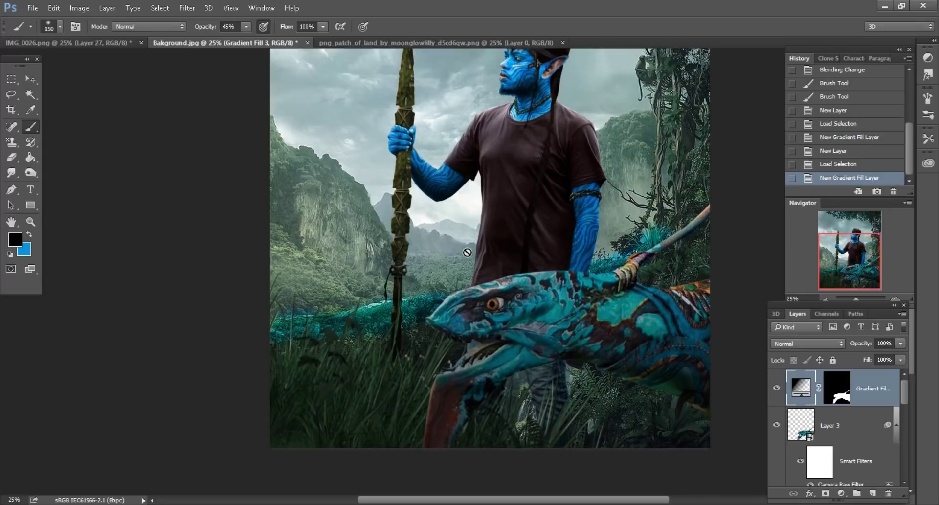
pyautogui.scroll(2, 467, 253)
pyautogui.hotkey('ctrl', '-')
# Step: Close the grass patch document and copy Universe.jpg into the Bakground.jpg composition
pyautogui.click(441, 43)
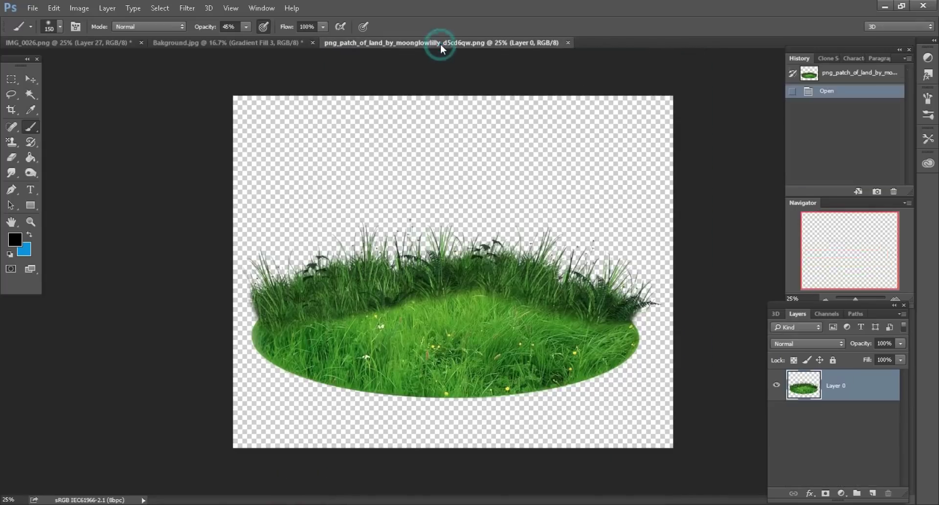
pyautogui.click(568, 43)
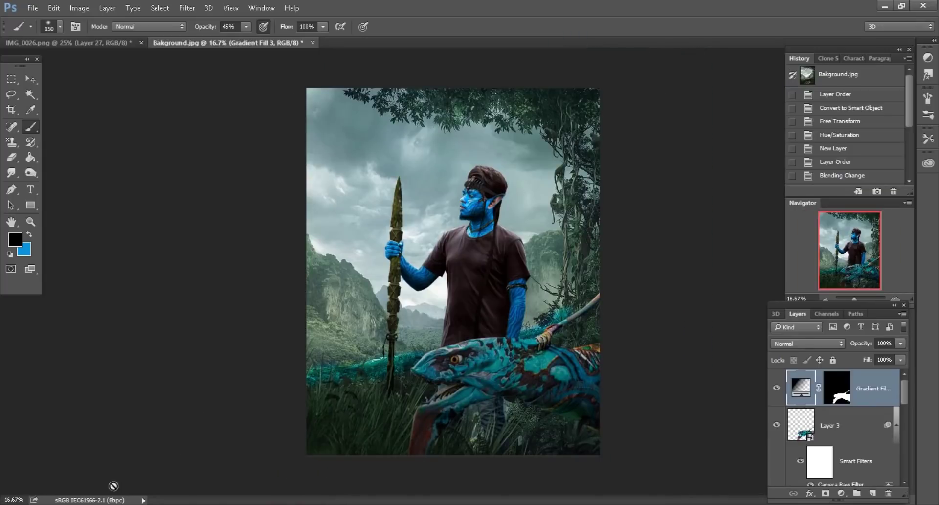
pyautogui.hotkey('alt', 'Tab')
pyautogui.moveTo(399, 179)
pyautogui.mouseDown()
pyautogui.moveTo(289, 504)
pyautogui.moveTo(561, 39)
pyautogui.mouseUp()
pyautogui.click(30, 79)
pyautogui.moveTo(375, 185)
pyautogui.mouseDown()
pyautogui.moveTo(382, 164)
pyautogui.moveTo(578, 273)
pyautogui.mouseUp()
# Step: Place the universe layer just above Background, blend it with Screen, and make it a smart object
pyautogui.moveTo(854, 389); pyautogui.dragTo(849, 480)
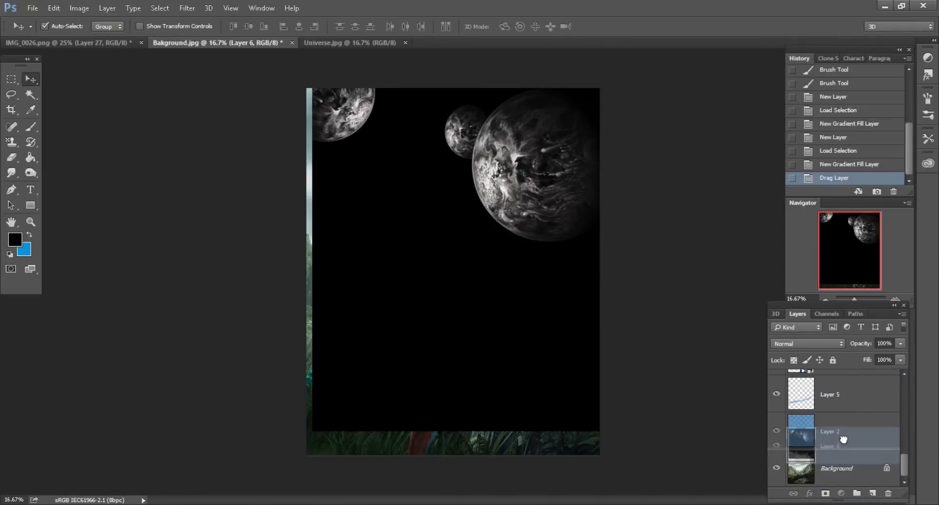
pyautogui.moveTo(849, 480); pyautogui.dragTo(835, 433)
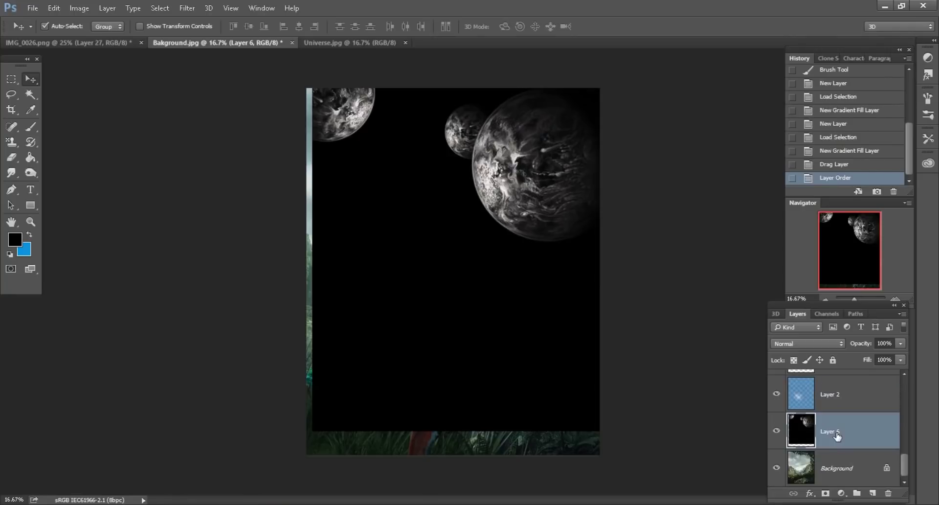
pyautogui.click(824, 345)
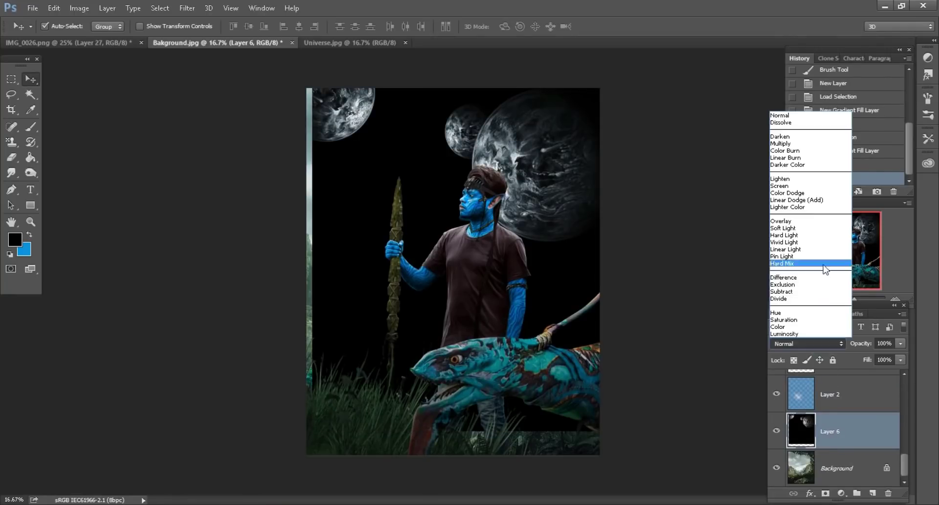
pyautogui.click(802, 189)
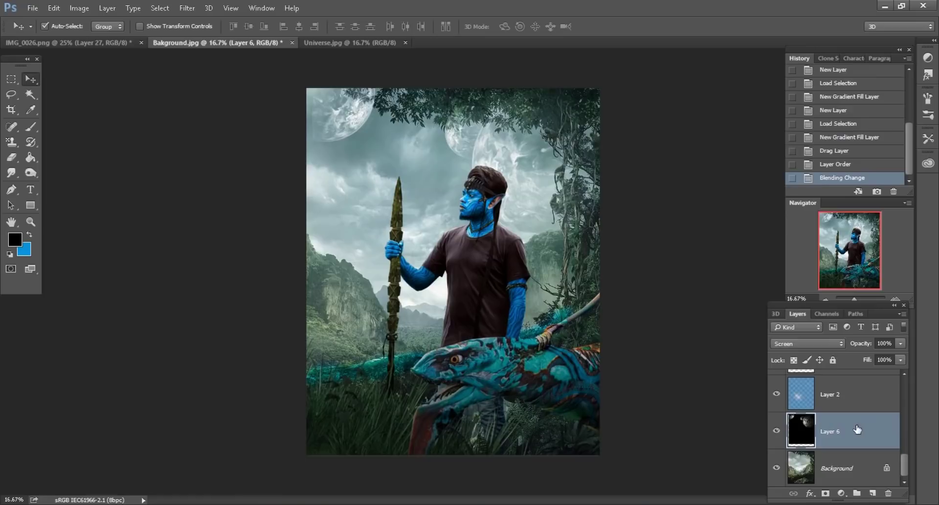
pyautogui.rightClick(857, 430)
pyautogui.click(664, 203)
# Step: Reposition the planets within the sky above the jungle
pyautogui.scroll(1, 761, 264)
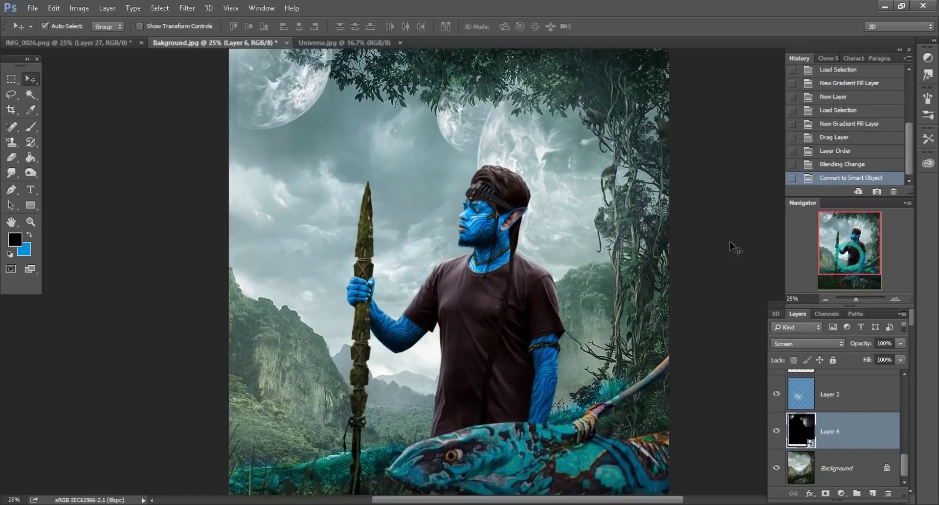
pyautogui.scroll(1, 636, 234)
pyautogui.moveTo(517, 226); pyautogui.dragTo(514, 259)
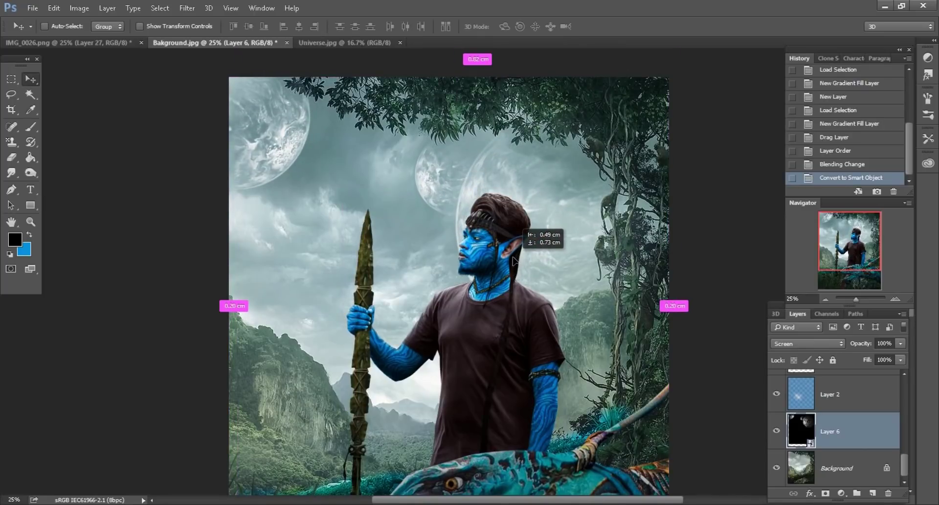
pyautogui.moveTo(513, 259); pyautogui.dragTo(520, 252)
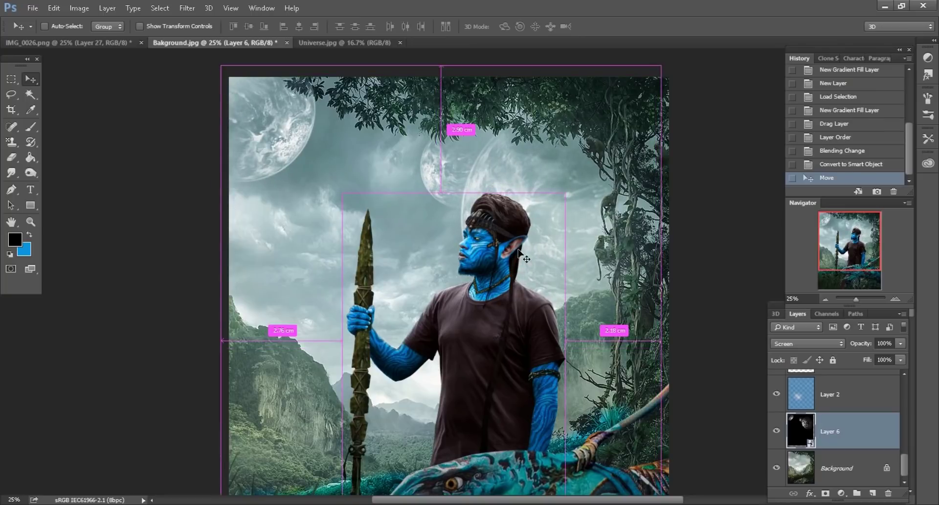
pyautogui.hotkey('ctrl', '-')
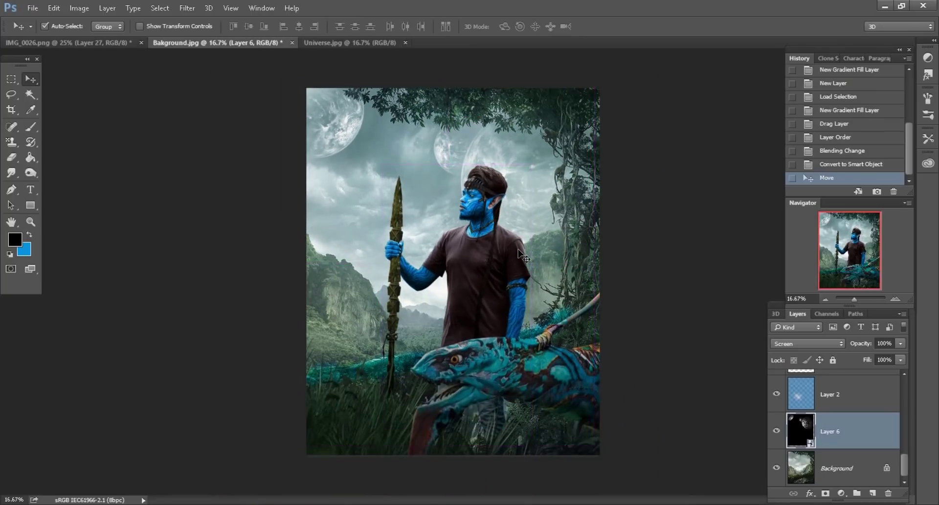
# Step: Raise the Background layer's contrast with Brightness/Contrast
pyautogui.click(846, 457)
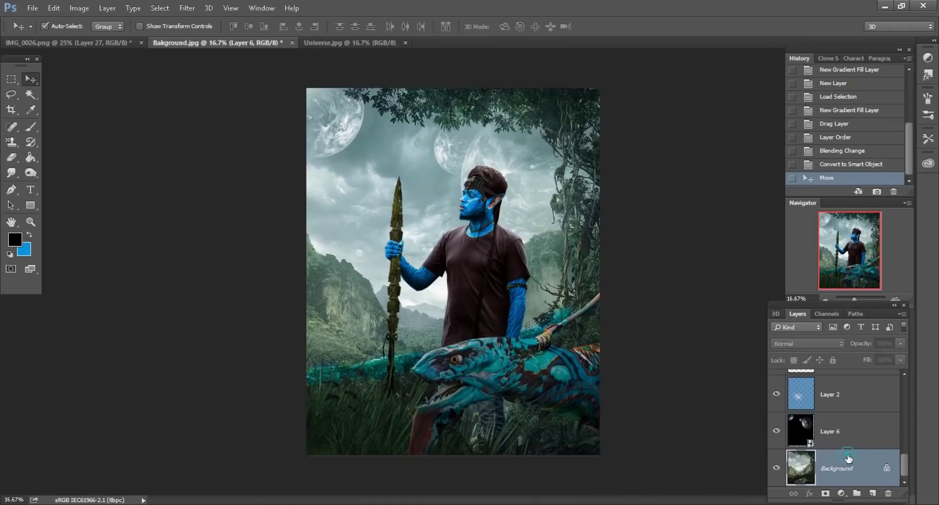
pyautogui.click(87, 10)
pyautogui.moveTo(96, 37)
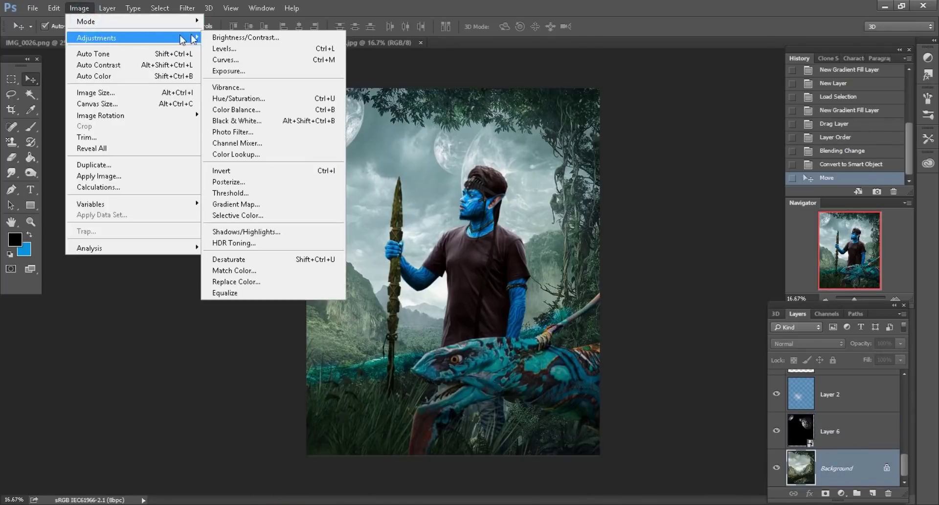
pyautogui.click(343, 24)
pyautogui.moveTo(131, 209); pyautogui.dragTo(146, 209)
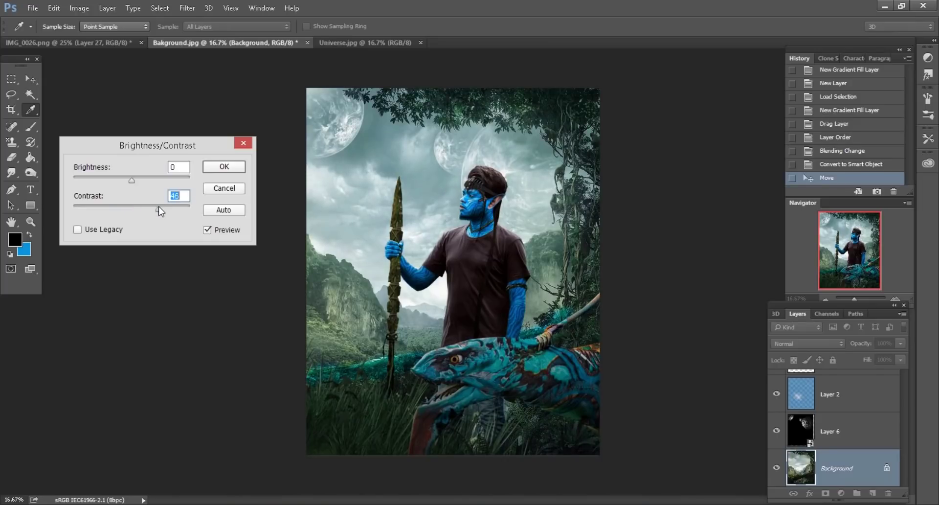
pyautogui.click(224, 167)
pyautogui.scroll(1, 851, 431)
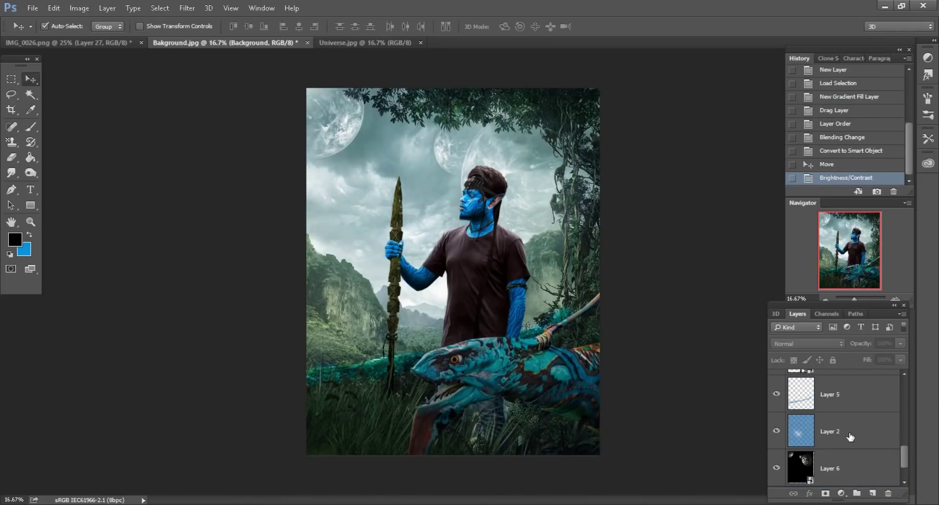
pyautogui.scroll(1, 851, 429)
# Step: Raise the contrast slightly on Layer 1 containing the man
pyautogui.click(850, 405)
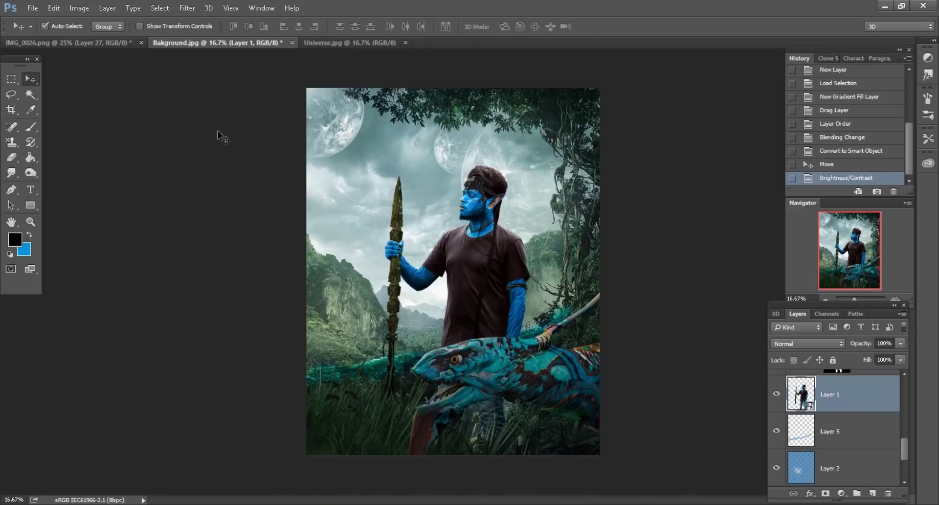
pyautogui.click(80, 7)
pyautogui.click(225, 39)
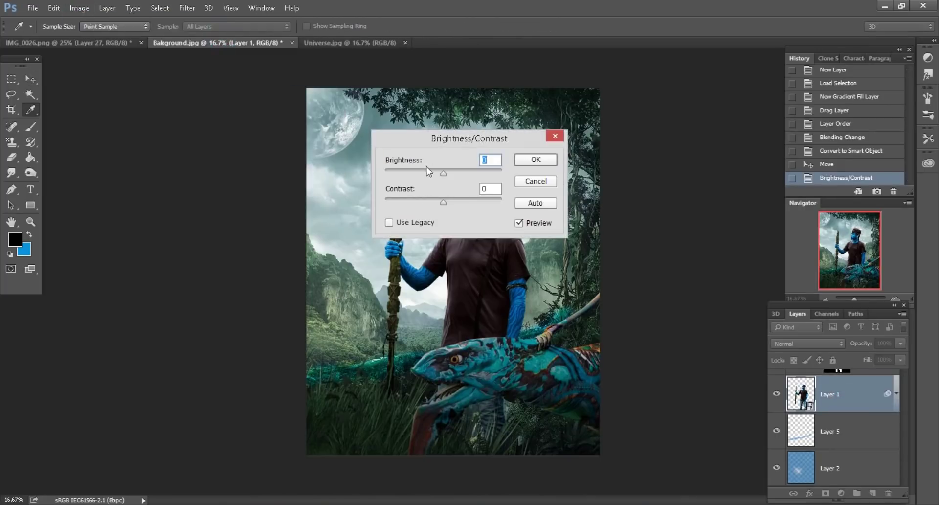
pyautogui.moveTo(432, 139); pyautogui.dragTo(160, 201)
pyautogui.moveTo(172, 264); pyautogui.dragTo(175, 264)
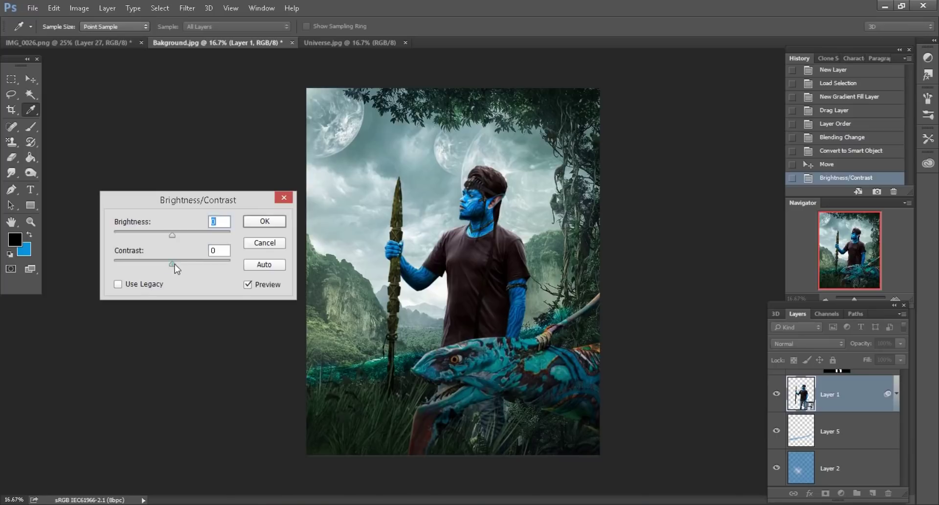
pyautogui.click(172, 234)
pyautogui.click(255, 221)
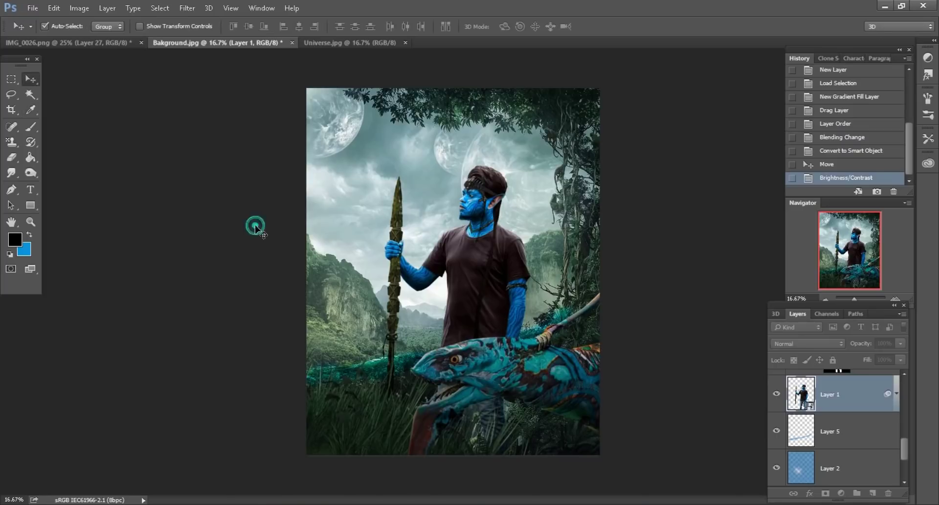
pyautogui.scroll(-1, 857, 411)
pyautogui.scroll(-1, 858, 411)
pyautogui.scroll(-1, 857, 411)
# Step: Give Layer 4 a Brightness/Contrast adjustment with Contrast 27
pyautogui.click(855, 386)
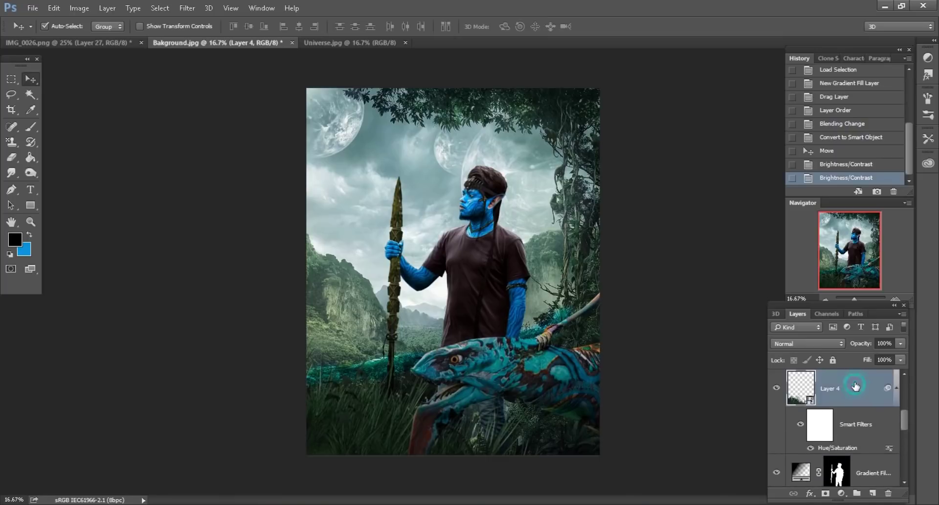
pyautogui.click(80, 7)
pyautogui.click(230, 35)
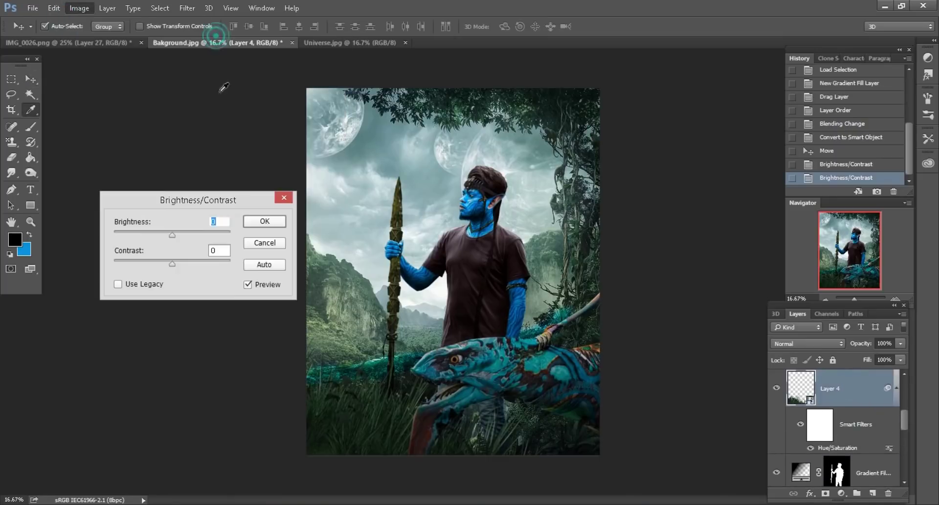
pyautogui.moveTo(184, 264); pyautogui.dragTo(188, 264)
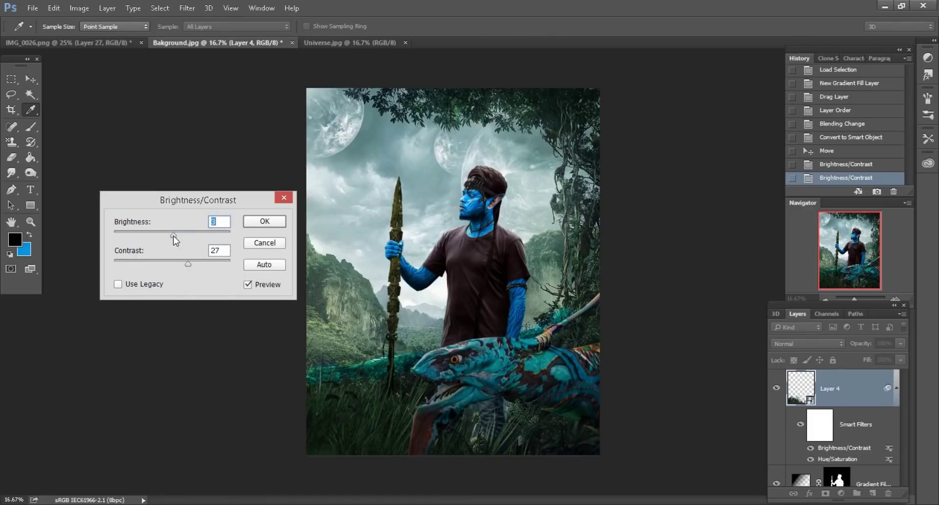
pyautogui.click(264, 221)
pyautogui.scroll(2, 859, 427)
pyautogui.scroll(2, 856, 411)
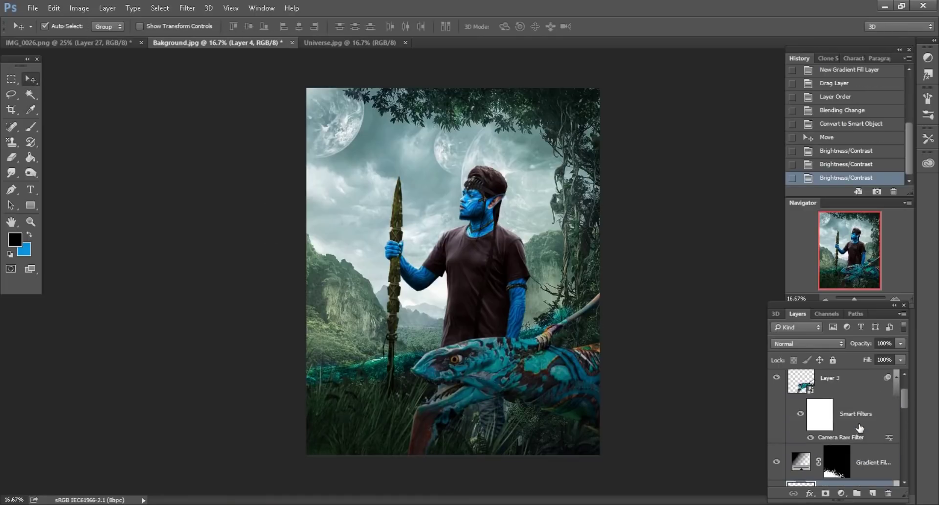
# Step: Give Layer 3 Brightness/Contrast with Contrast 34 and Brightness 3
pyautogui.click(852, 389)
pyautogui.click(76, 8)
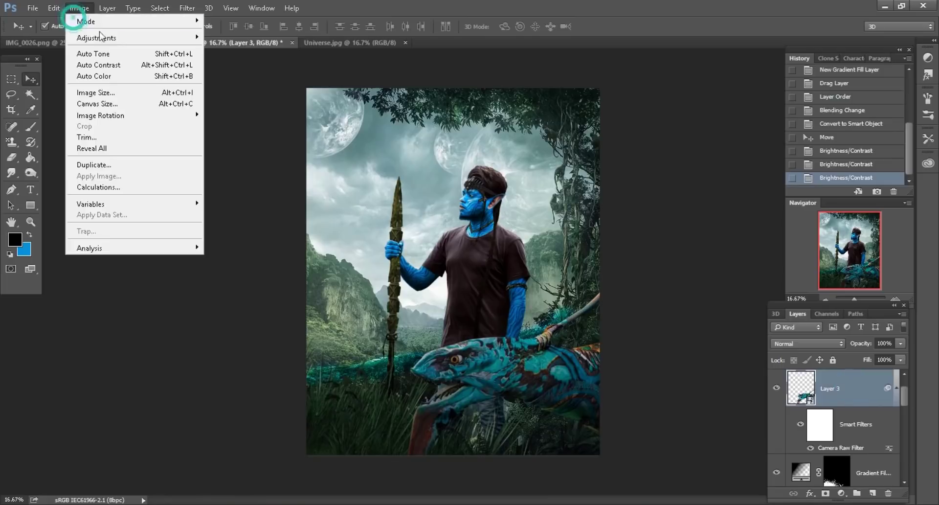
pyautogui.click(224, 36)
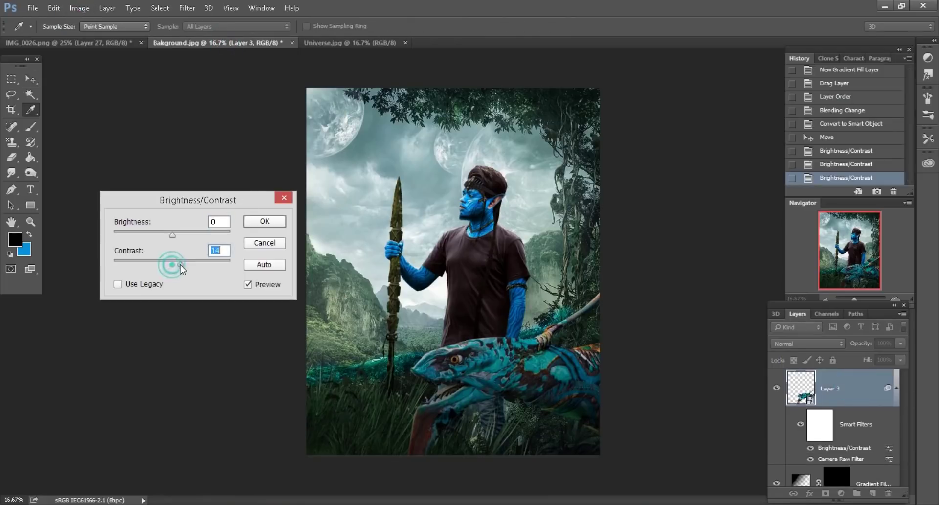
pyautogui.moveTo(181, 266); pyautogui.dragTo(195, 266)
pyautogui.moveTo(170, 235); pyautogui.dragTo(173, 236)
pyautogui.click(254, 221)
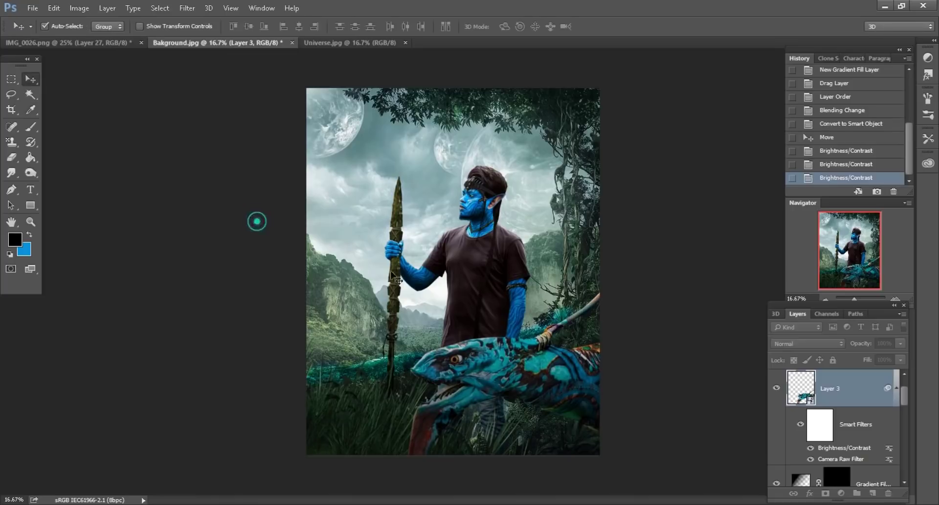
pyautogui.press('v')
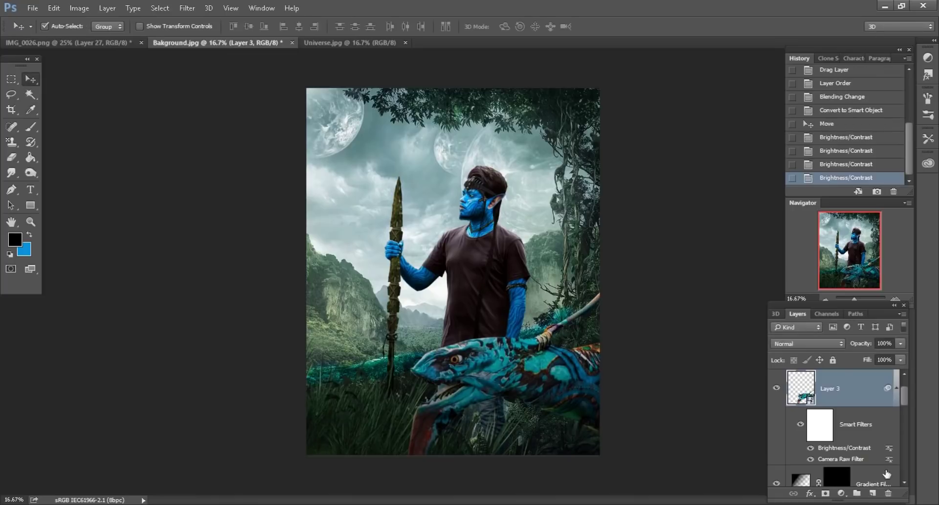
pyautogui.scroll(-2, 876, 455)
pyautogui.scroll(-3, 859, 428)
# Step: Add a new Overlay-blended layer directly above the Background layer
pyautogui.scroll(-2, 862, 472)
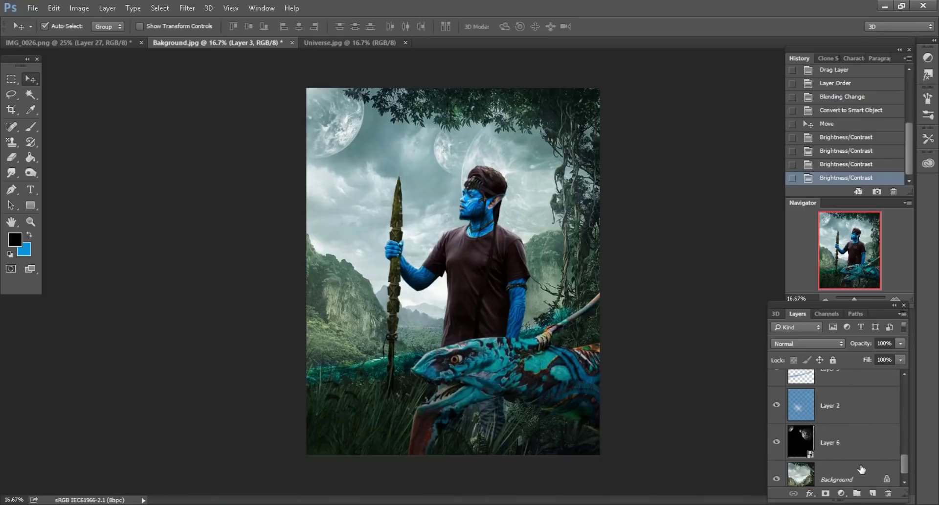
pyautogui.scroll(-2, 866, 480)
pyautogui.click(873, 493)
pyautogui.click(826, 347)
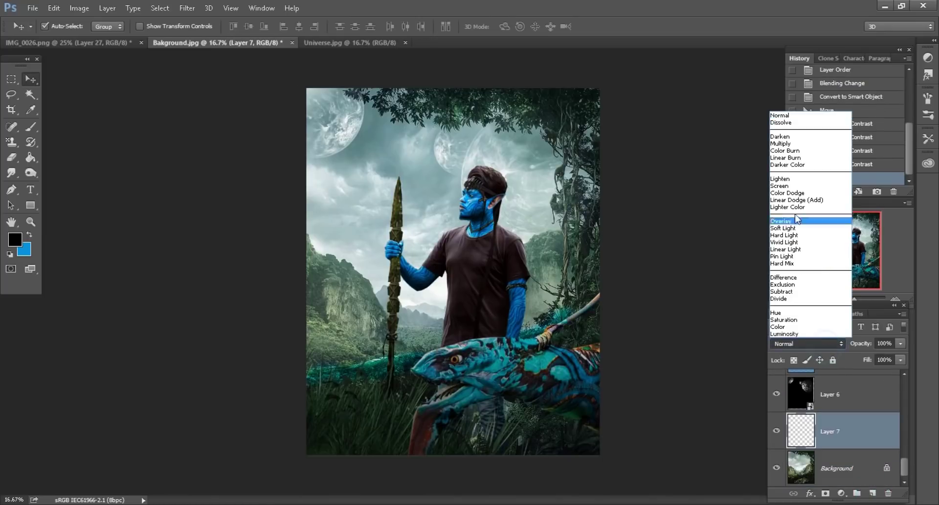
pyautogui.click(812, 220)
pyautogui.hotkey('ctrl', '+')
pyautogui.hotkey('ctrl', '+')
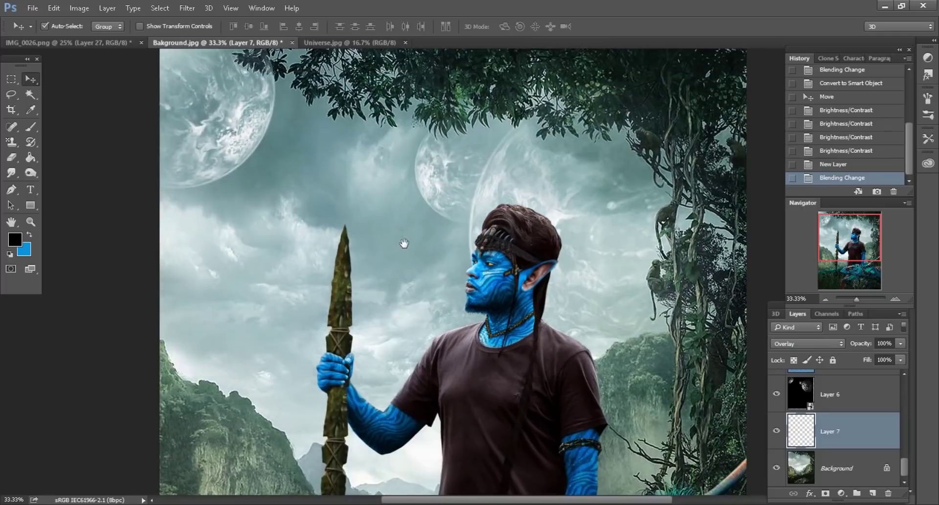
# Step: Darken the sky with soft black strokes from a 1200 px brush at 14% opacity
pyautogui.click(31, 127)
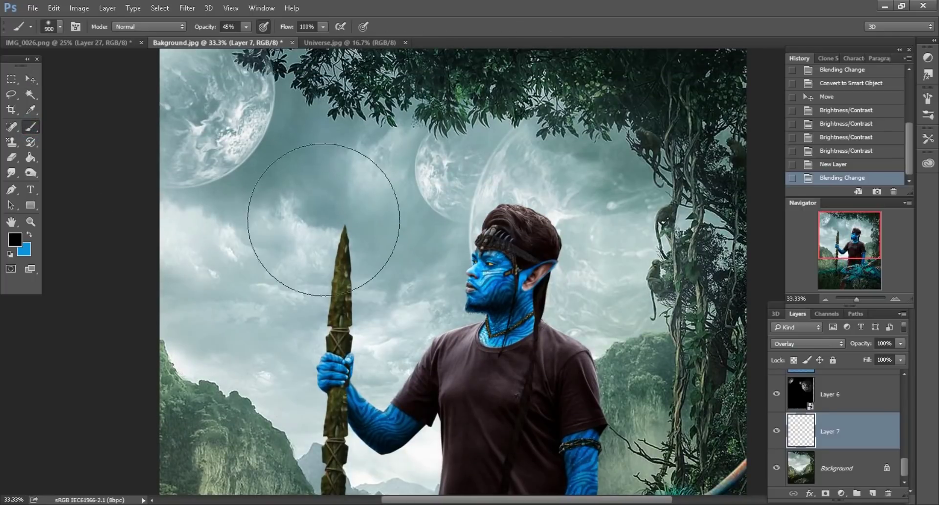
pyautogui.click(325, 236)
pyautogui.click(830, 164)
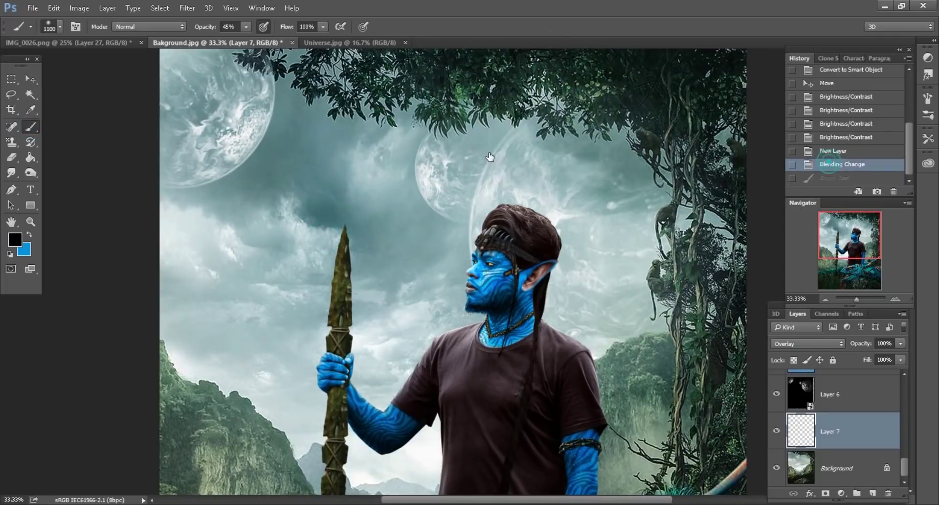
pyautogui.moveTo(193, 30); pyautogui.dragTo(188, 29)
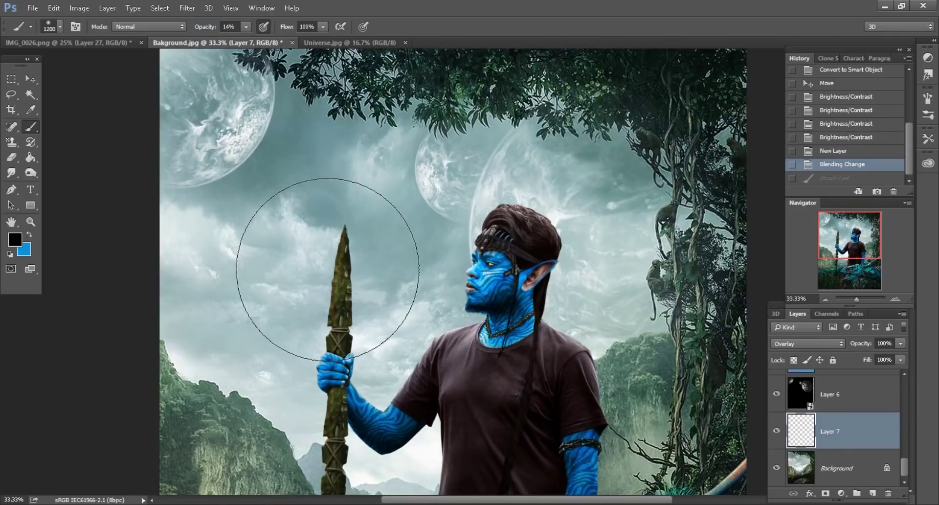
pyautogui.press(']')
pyautogui.press(']')
pyautogui.press('[')
pyautogui.moveTo(268, 273)
pyautogui.mouseDown()
pyautogui.moveTo(336, 189)
pyautogui.moveTo(356, 231)
pyautogui.moveTo(373, 339)
pyautogui.moveTo(542, 234)
pyautogui.moveTo(472, 178)
pyautogui.moveTo(252, 241)
pyautogui.mouseUp()
# Step: Add another soft darkening stroke with a 1000 px brush, then make Layer 1 active
pyautogui.scroll(-2, 253, 245)
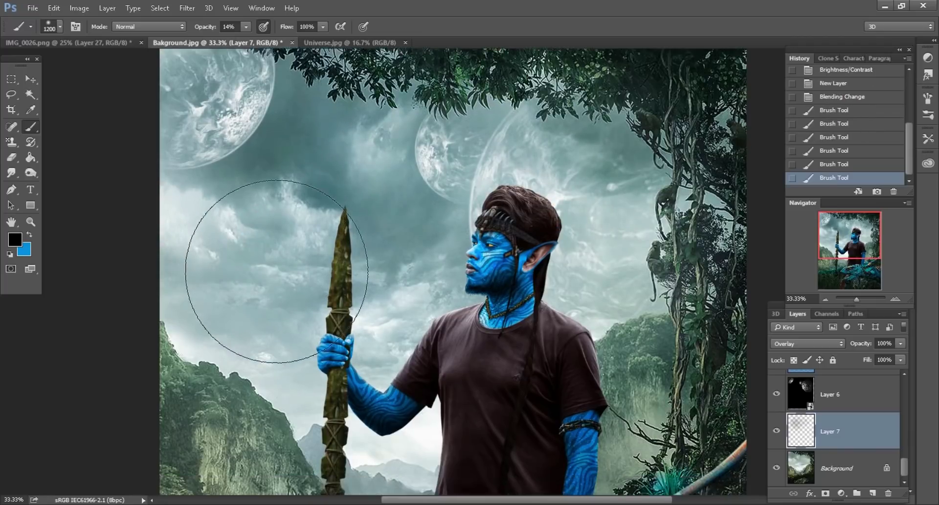
pyautogui.press('[')
pyautogui.press('[')
pyautogui.moveTo(391, 362); pyautogui.dragTo(445, 323)
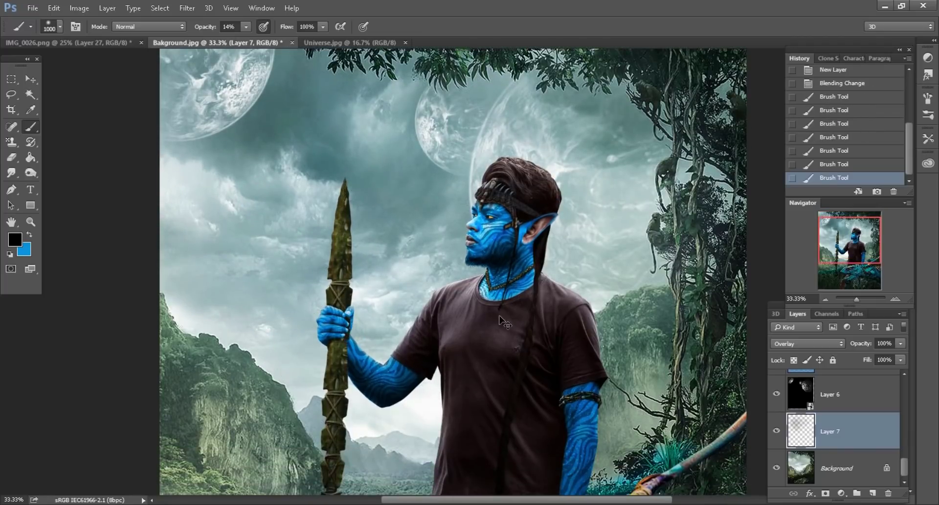
pyautogui.scroll(-1, 499, 320)
pyautogui.scroll(-1, 501, 318)
pyautogui.scroll(-1, 501, 318)
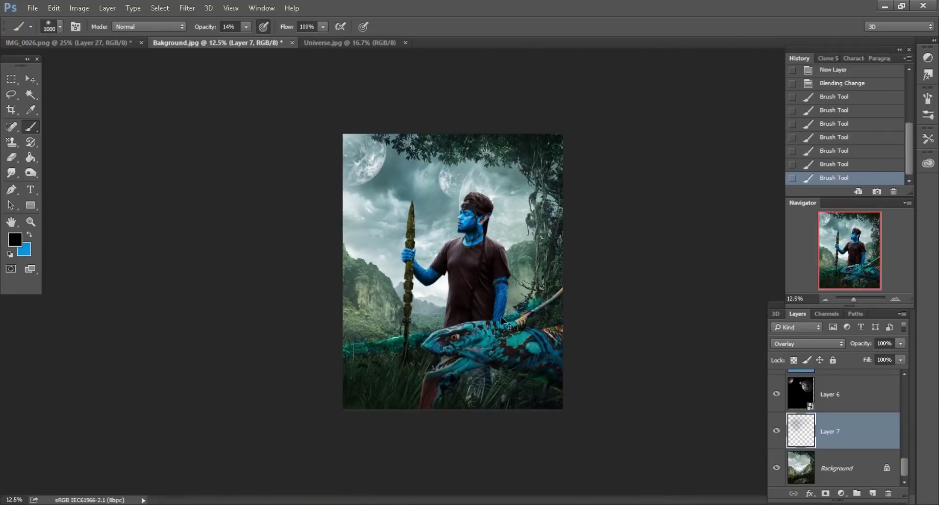
pyautogui.scroll(1, 502, 320)
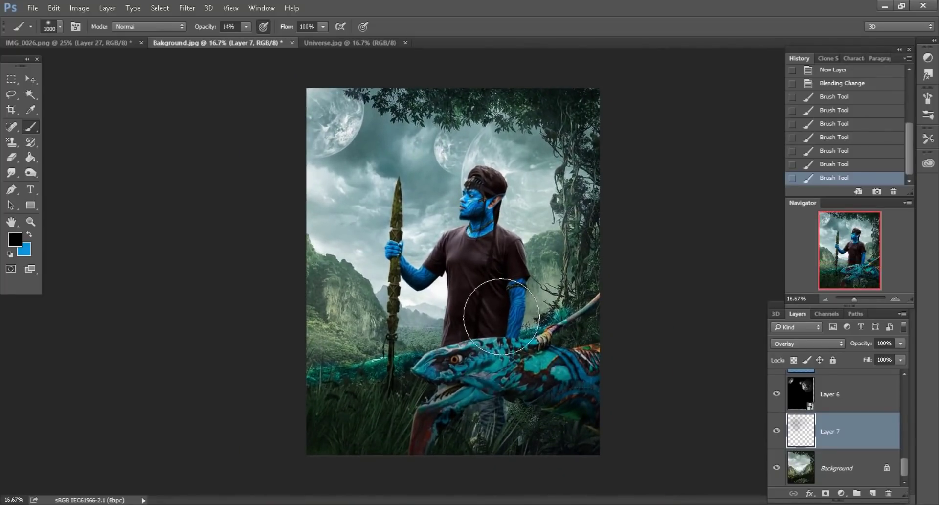
pyautogui.scroll(1, 501, 318)
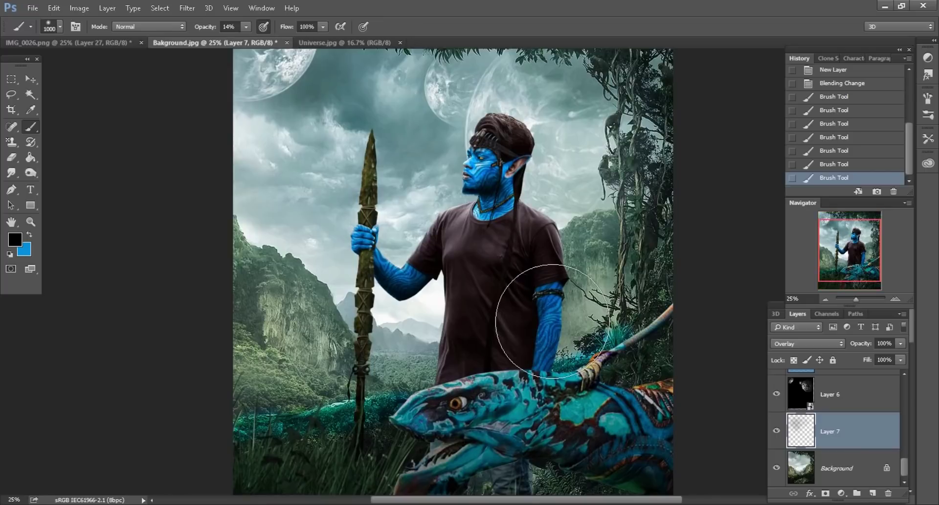
pyautogui.scroll(-1, 543, 318)
pyautogui.scroll(-1, 536, 316)
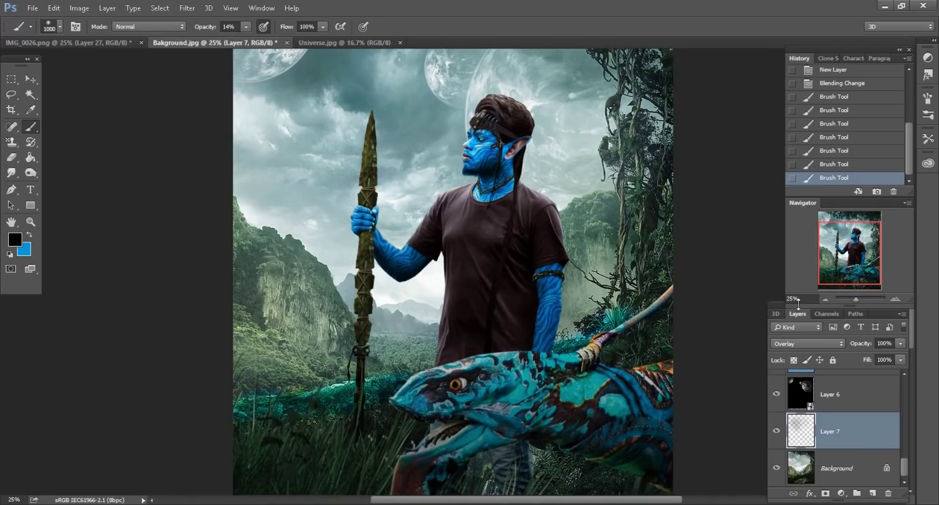
pyautogui.moveTo(835, 266); pyautogui.dragTo(834, 260)
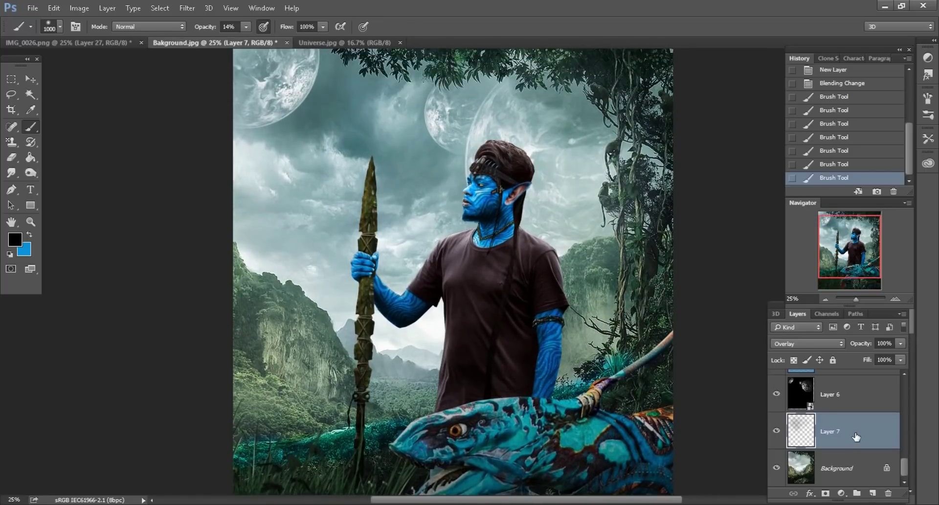
pyautogui.scroll(5, 856, 437)
pyautogui.click(838, 388)
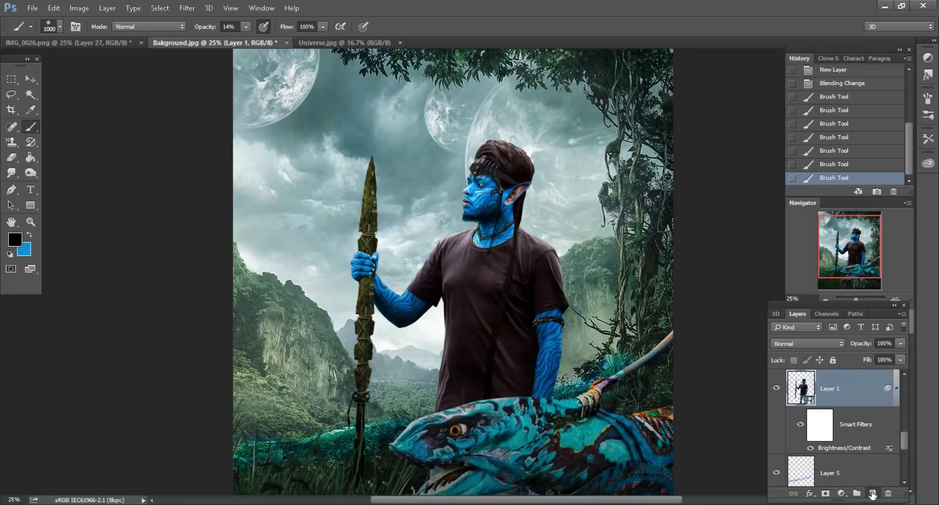
# Step: Add Screen-blended Layer 8 above Layer 1, with the figure's outline loaded as a selection
pyautogui.click(872, 493)
pyautogui.keyDown('ctrl'); pyautogui.click(801, 425); pyautogui.keyUp('ctrl')
pyautogui.click(803, 342)
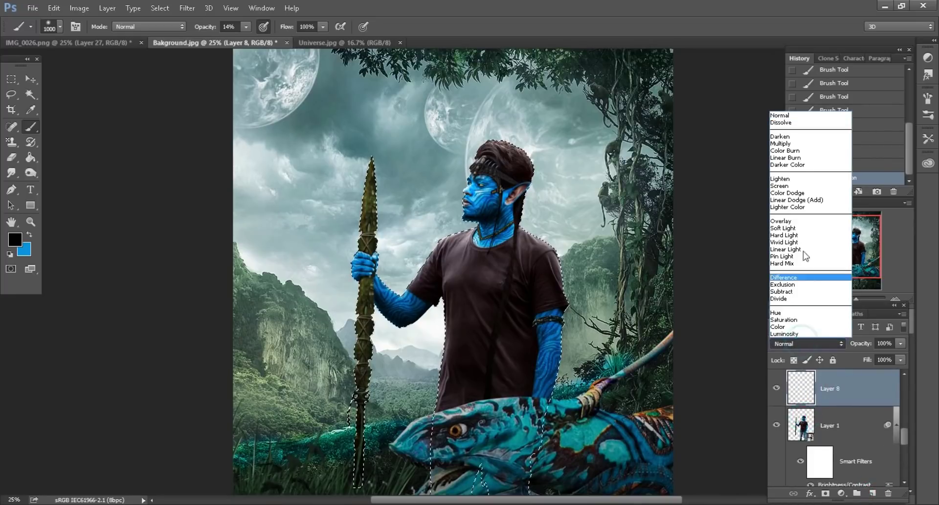
pyautogui.click(783, 187)
pyautogui.hotkey('ctrl', '+')
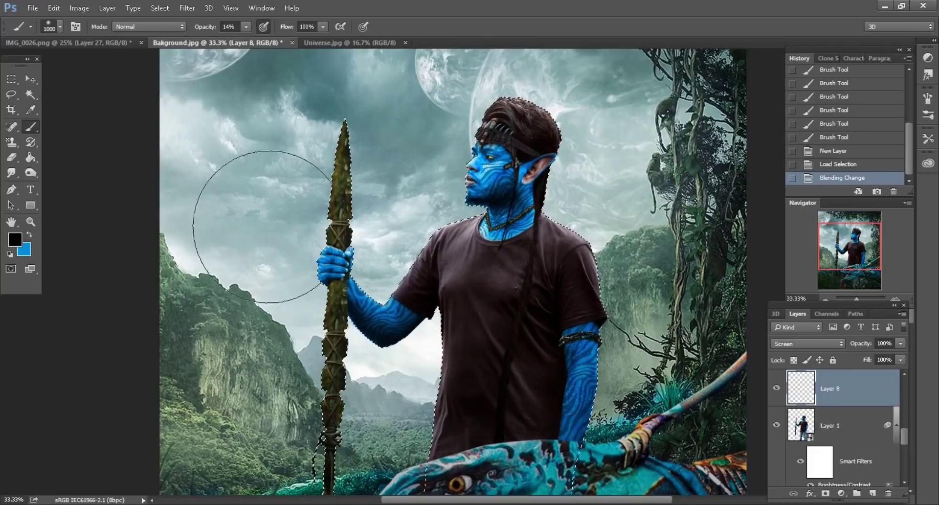
# Step: Set the foreground colour to white and brush soft haze around the figure at 500 px
pyautogui.click(15, 239)
pyautogui.click(614, 155)
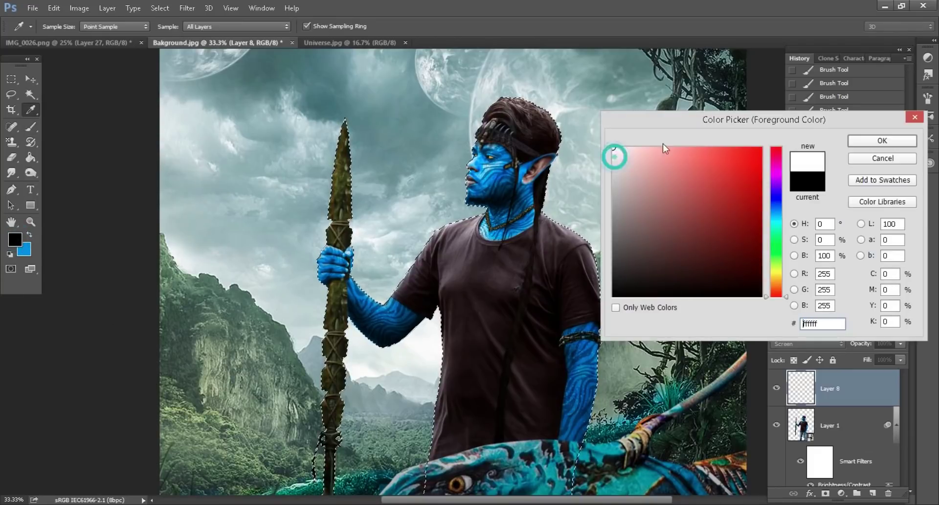
pyautogui.click(882, 141)
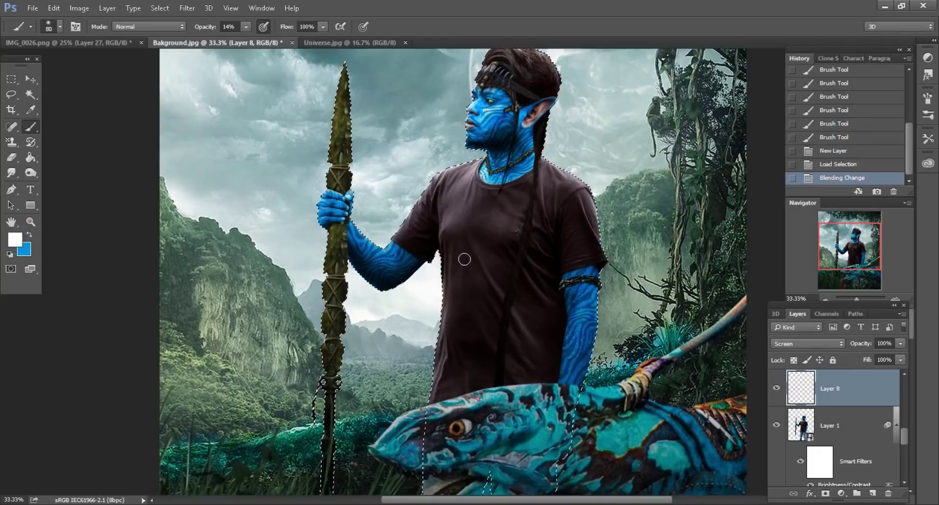
pyautogui.hotkey('ctrl', '+')
pyautogui.press(']')
pyautogui.press(']')
pyautogui.press(']')
pyautogui.press(']')
pyautogui.press(']')
pyautogui.press(']')
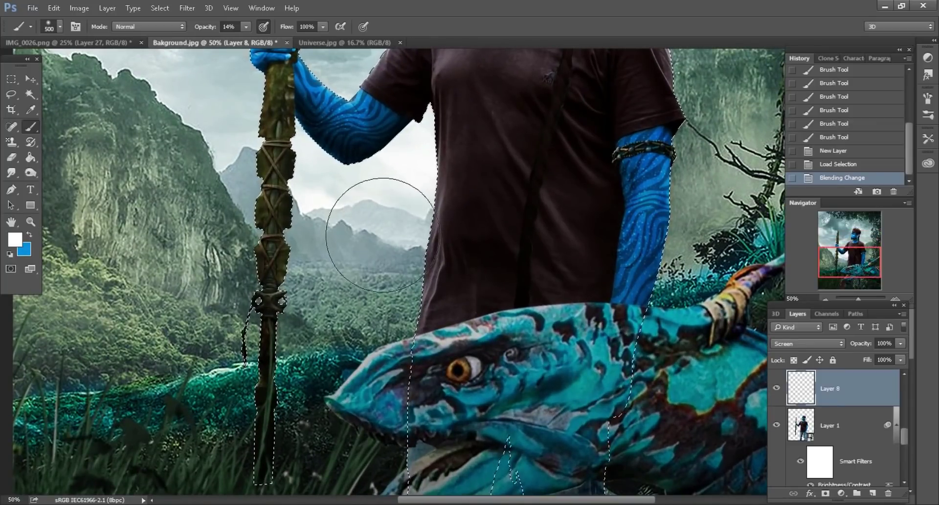
pyautogui.moveTo(383, 235)
pyautogui.mouseDown()
pyautogui.moveTo(388, 168)
pyautogui.moveTo(335, 195)
pyautogui.moveTo(242, 182)
pyautogui.moveTo(186, 333)
pyautogui.moveTo(342, 352)
pyautogui.mouseUp()
pyautogui.press('[')
# Step: Adjust the haze brush between broader sizes and 400 px while scrolling over the figure
pyautogui.scroll(1, 343, 342)
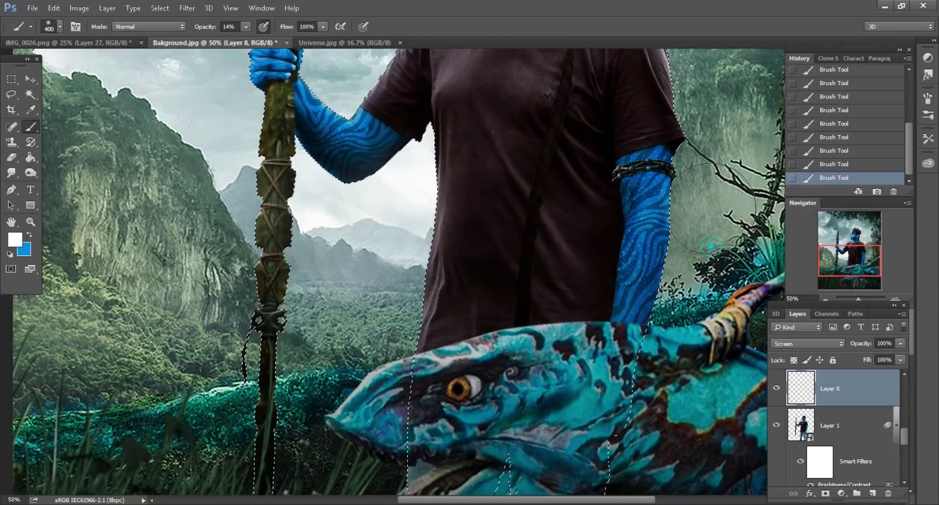
pyautogui.scroll(2, 712, 242)
pyautogui.scroll(2, 714, 220)
pyautogui.press(']')
pyautogui.scroll(2, 705, 162)
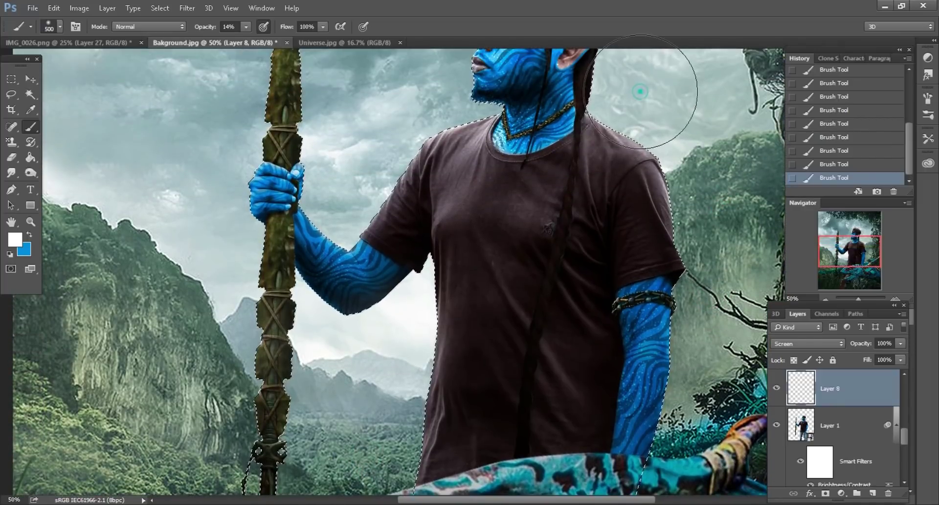
pyautogui.scroll(1, 365, 132)
pyautogui.scroll(1, 294, 137)
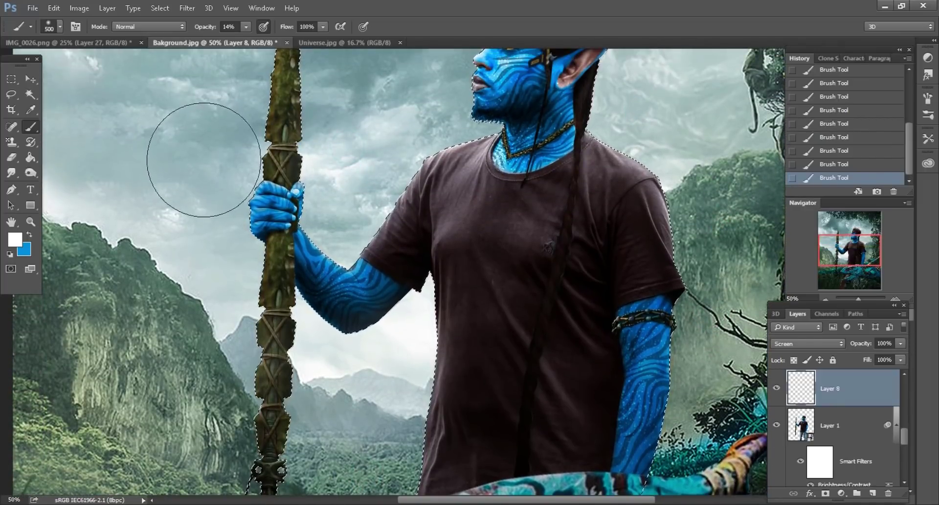
pyautogui.scroll(1, 294, 156)
pyautogui.scroll(3, 371, 137)
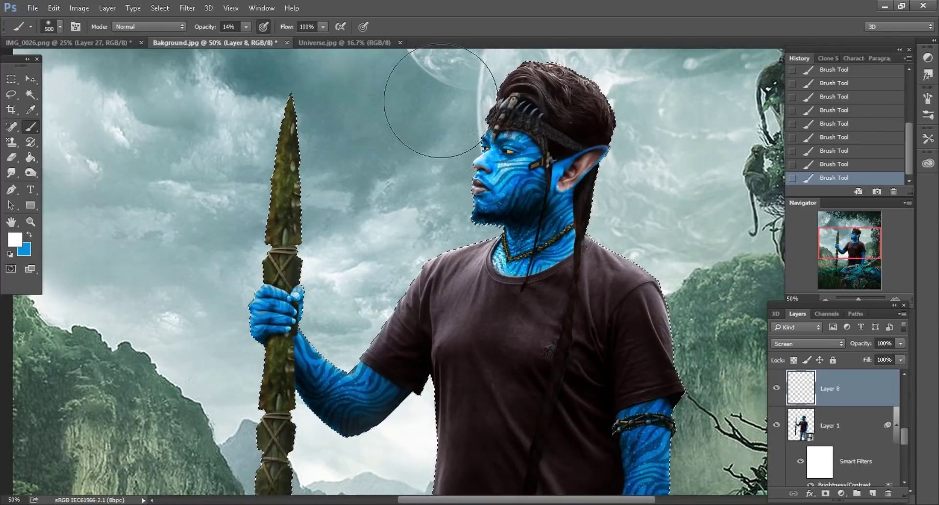
pyautogui.press('[')
pyautogui.scroll(2, 657, 181)
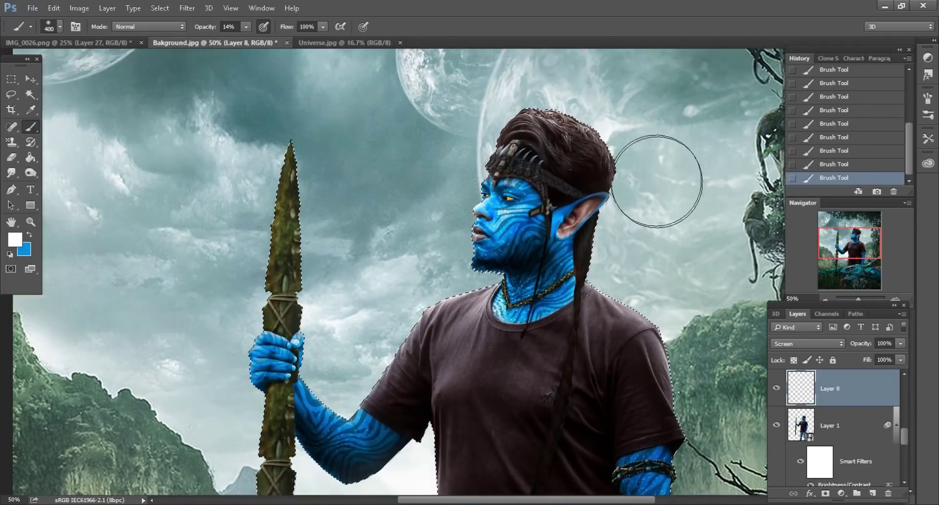
pyautogui.scroll(2, 657, 181)
# Step: Deselect the area around the man and zoom out to fit the whole image
pyautogui.click(11, 94)
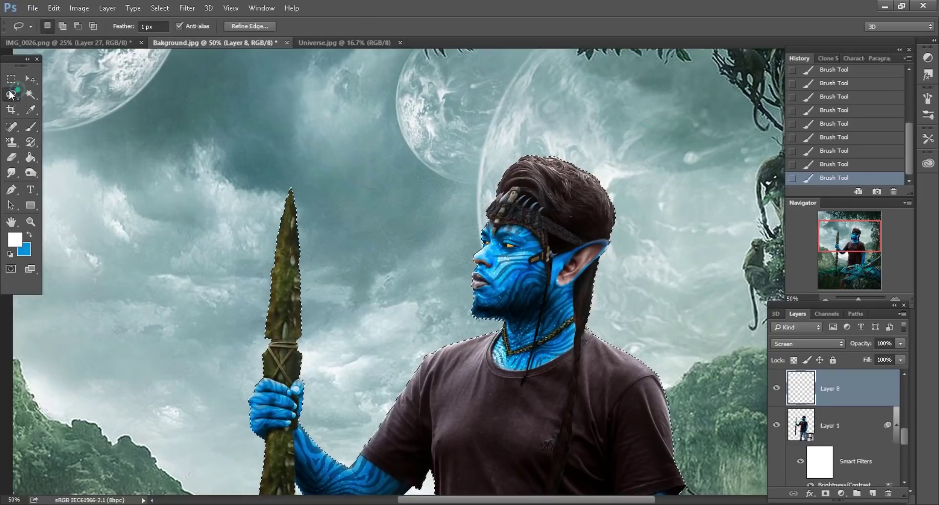
pyautogui.hotkey('ctrl', 'd')
pyautogui.hotkey('ctrl', '-')
pyautogui.hotkey('ctrl', '-')
pyautogui.hotkey('ctrl', '-')
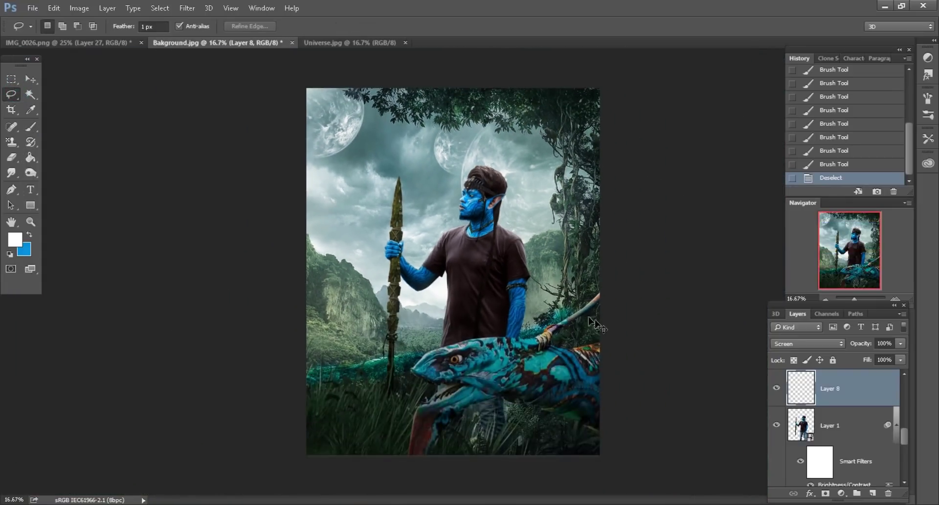
pyautogui.hotkey('ctrl', '-')
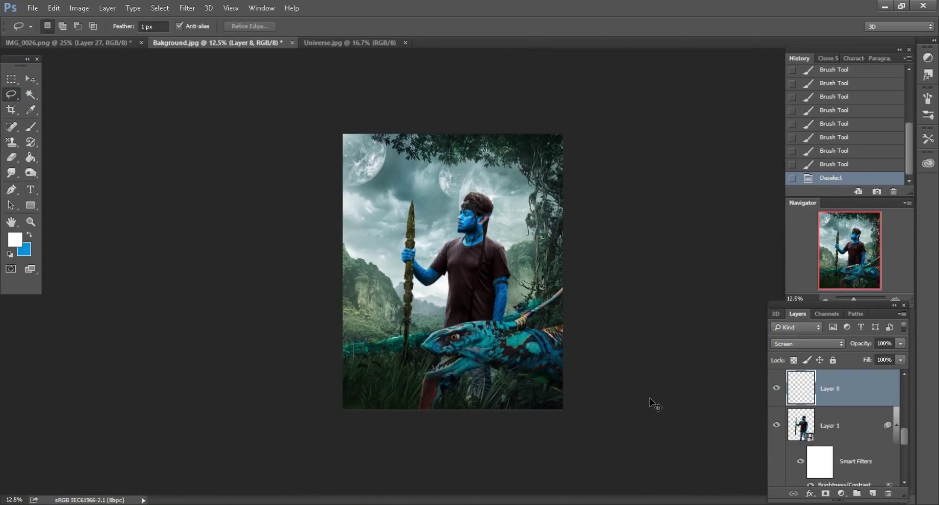
# Step: Merge all visible layers into a single Background layer
pyautogui.hotkey('ctrl', '+')
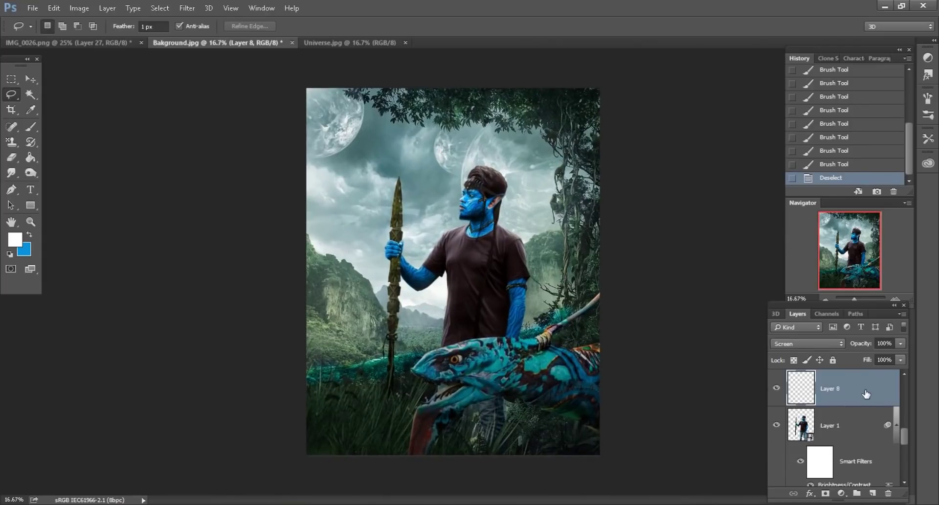
pyautogui.rightClick(866, 394)
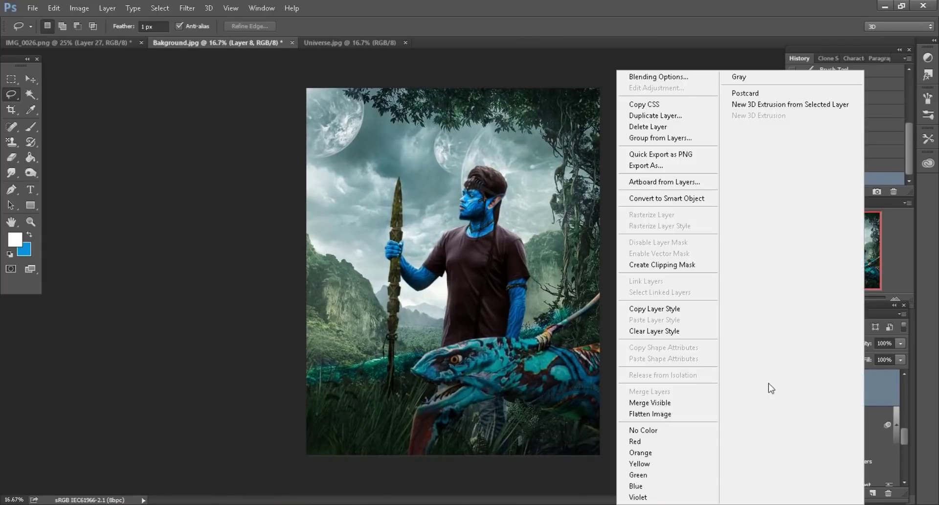
pyautogui.click(664, 403)
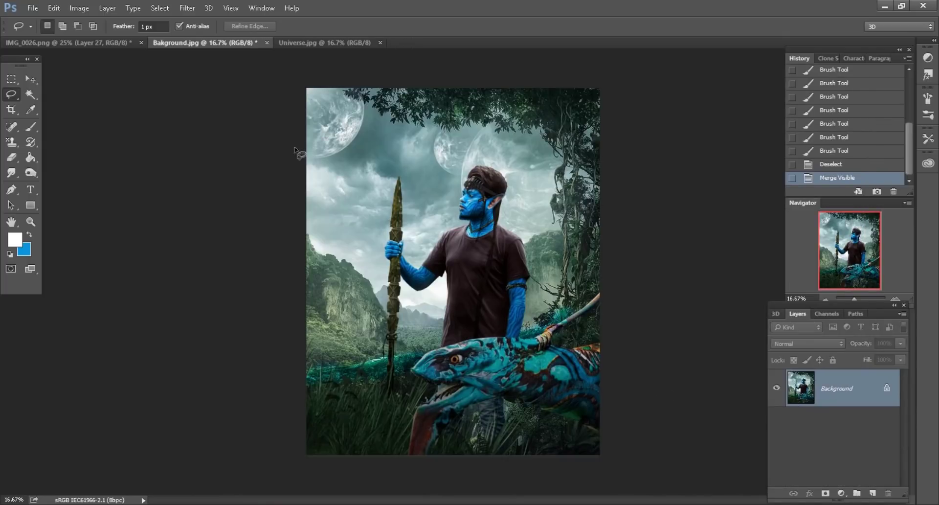
# Step: Raise the contrast to 21 with Brightness/Contrast and open avatar_235a_2500x4000.jpg
pyautogui.click(79, 8)
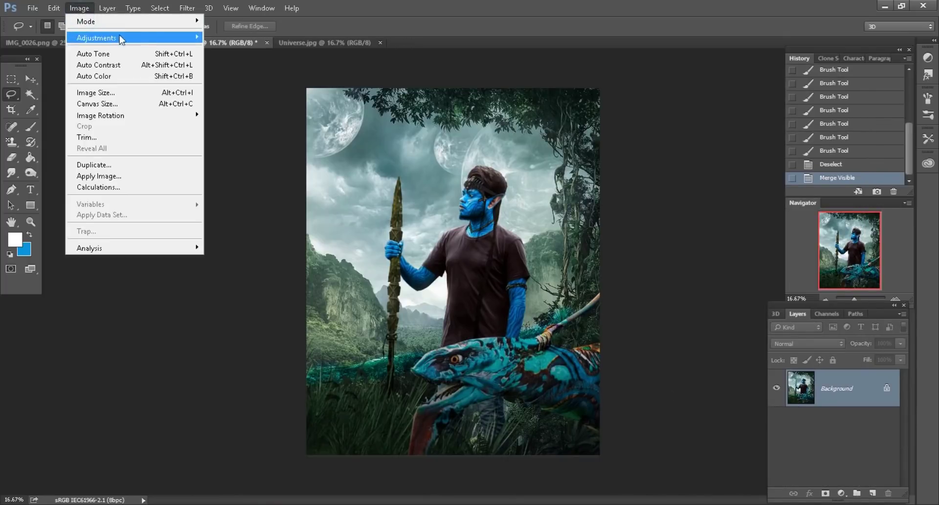
pyautogui.click(241, 36)
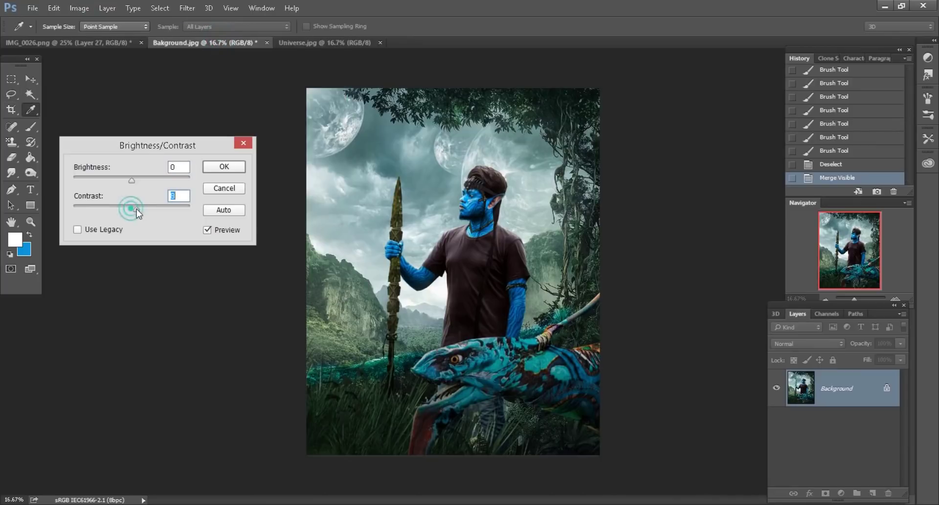
pyautogui.moveTo(136, 210); pyautogui.dragTo(143, 208)
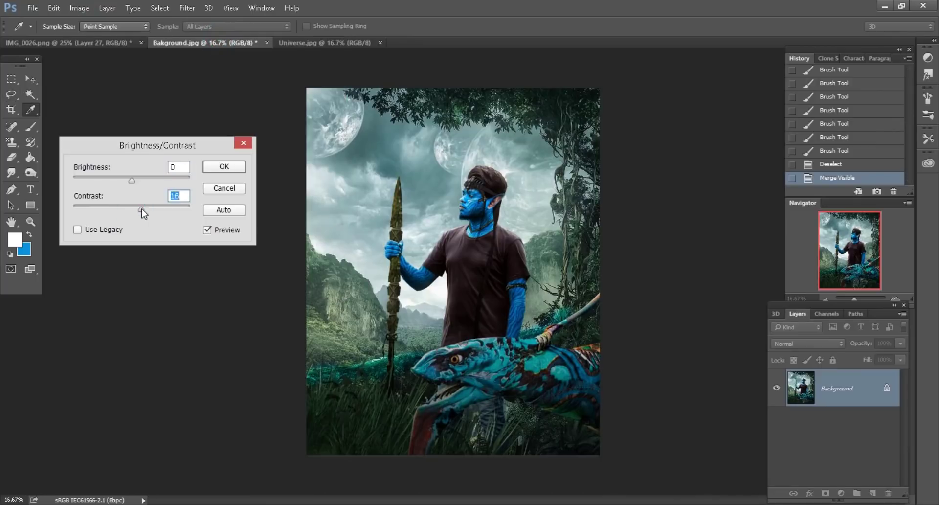
pyautogui.click(234, 165)
pyautogui.press('l')
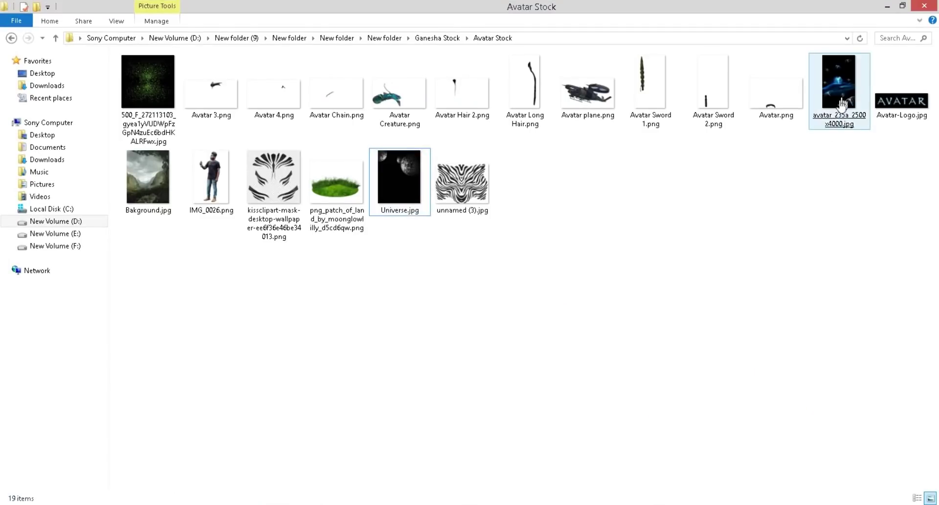
pyautogui.moveTo(839, 85)
pyautogui.mouseDown()
pyautogui.moveTo(286, 504)
pyautogui.moveTo(584, 41)
pyautogui.mouseUp()
# Step: Close Universe.jpg, then lasso one glowing seed and drag it into the jungle composite
pyautogui.click(323, 44)
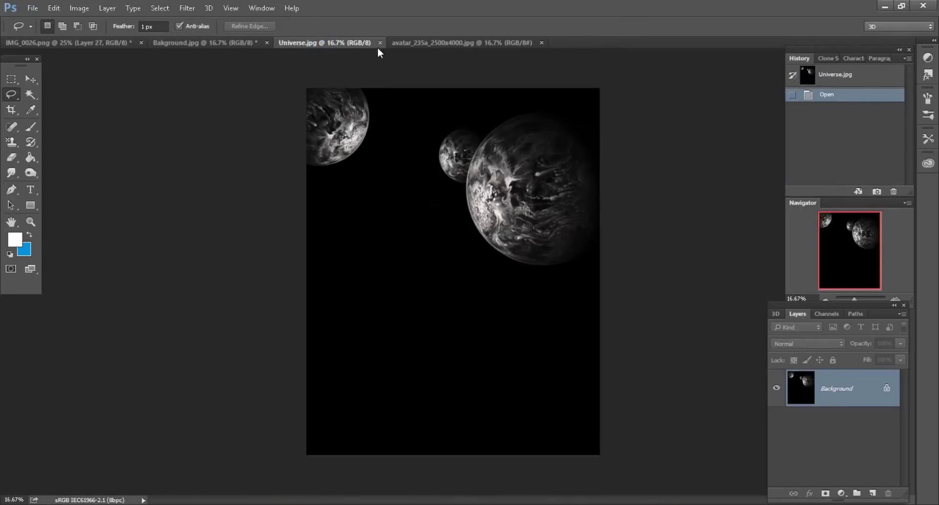
pyautogui.click(380, 42)
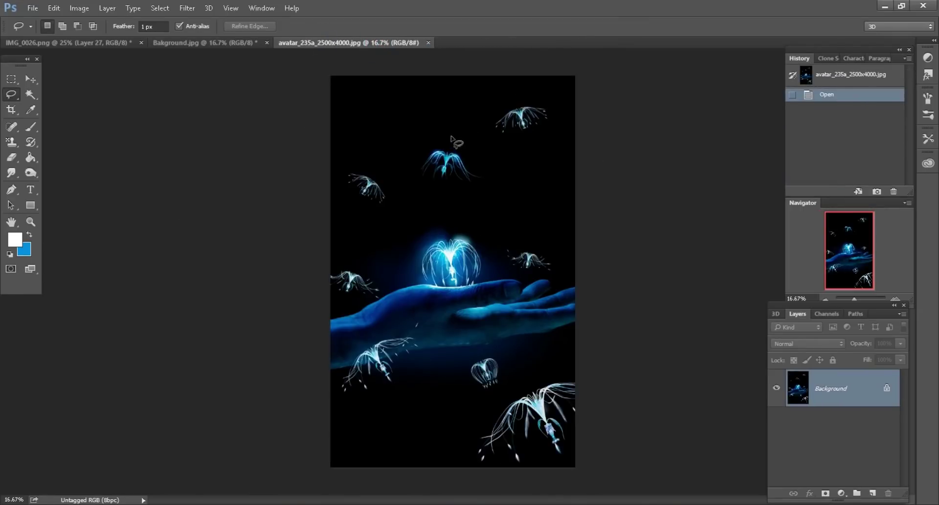
pyautogui.moveTo(451, 137); pyautogui.dragTo(468, 210)
pyautogui.moveTo(450, 139)
pyautogui.mouseDown()
pyautogui.moveTo(449, 131)
pyautogui.moveTo(171, 46)
pyautogui.moveTo(371, 162)
pyautogui.mouseUp()
pyautogui.click(31, 79)
# Step: Set the seed layer to Screen blending and convert it to a Smart Object
pyautogui.hotkey('ctrl', '+')
pyautogui.moveTo(851, 252); pyautogui.dragTo(852, 230)
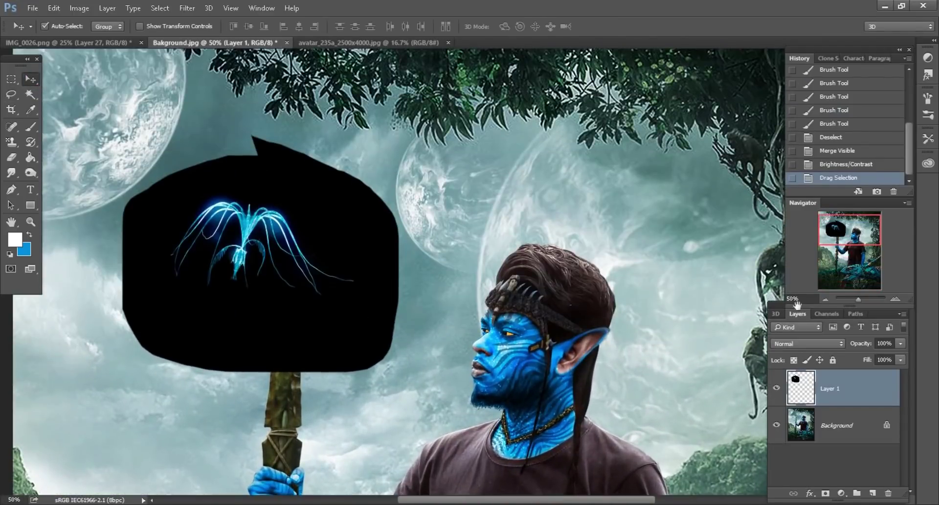
pyautogui.click(808, 343)
pyautogui.click(807, 188)
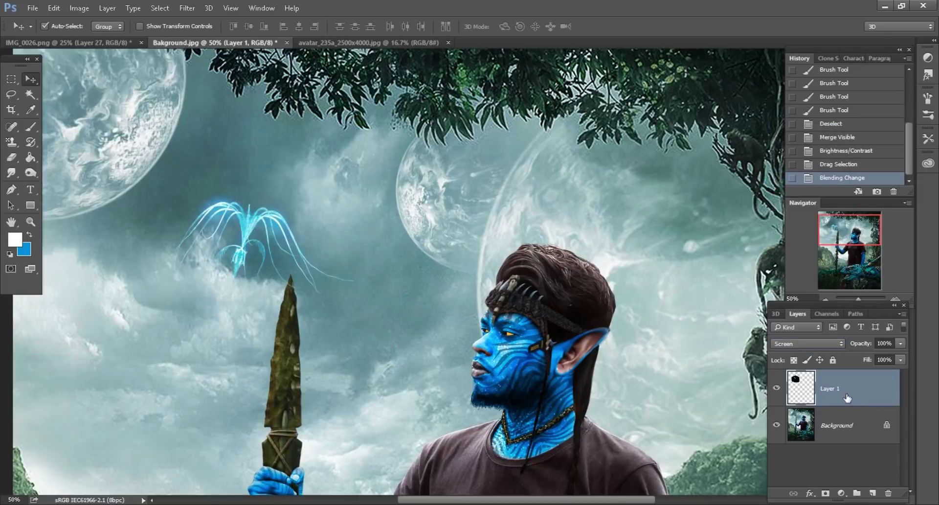
pyautogui.rightClick(862, 388)
pyautogui.click(682, 213)
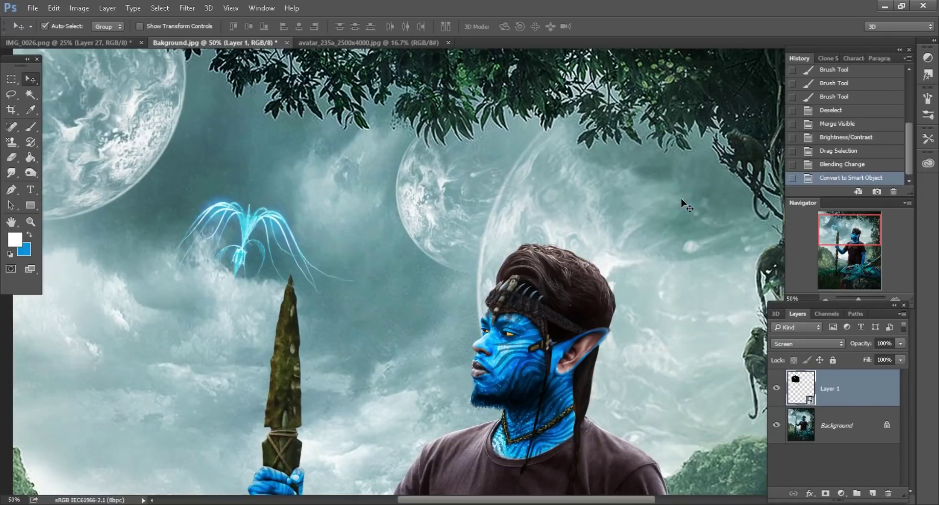
# Step: Tilt the seed slightly, scale it to about 121%, and move it onto the spear tip
pyautogui.click(54, 8)
pyautogui.click(73, 240)
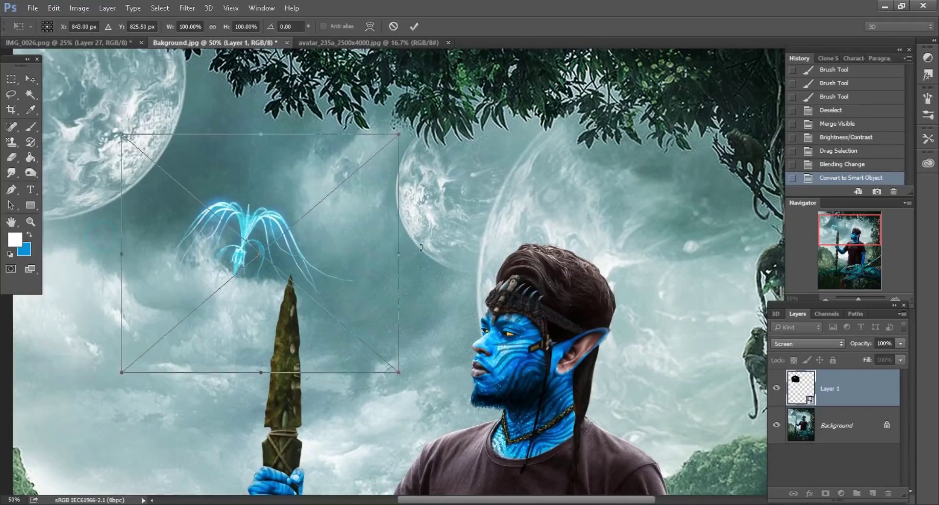
pyautogui.moveTo(430, 242); pyautogui.dragTo(434, 216)
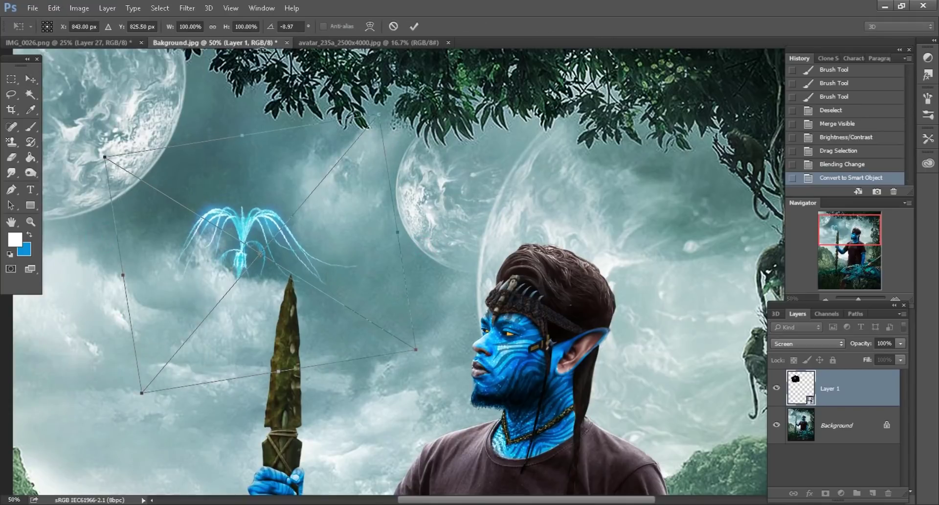
pyautogui.moveTo(224, 27); pyautogui.dragTo(243, 23)
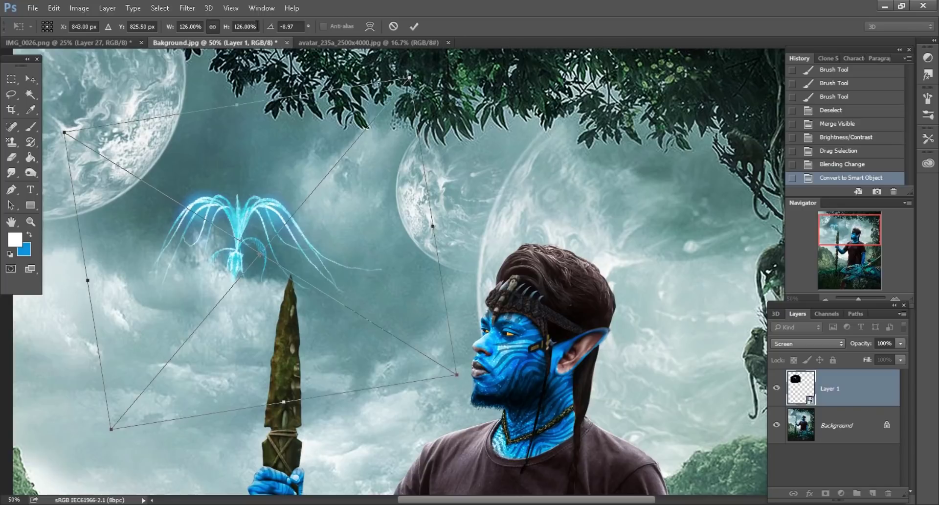
pyautogui.press('Down')
pyautogui.press('Down')
pyautogui.press('Down')
pyautogui.click(414, 28)
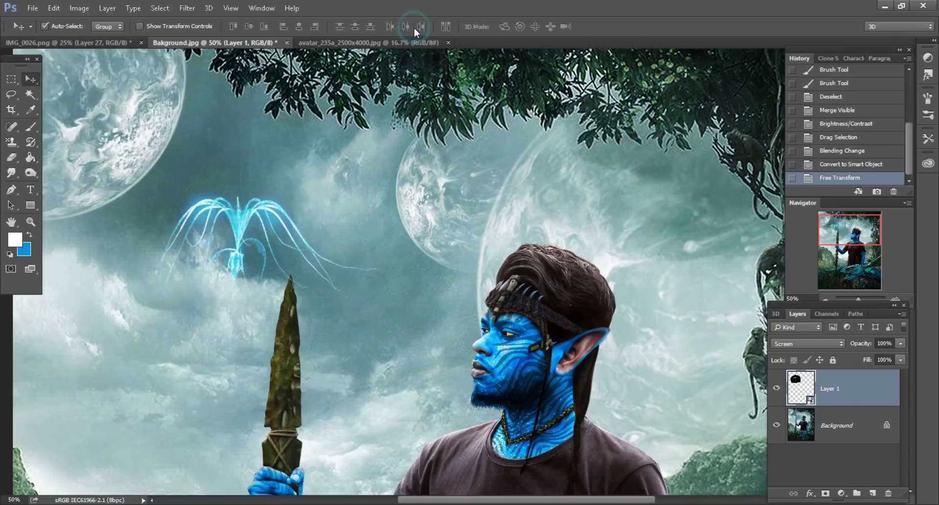
pyautogui.scroll(-2, 391, 196)
pyautogui.moveTo(377, 216); pyautogui.dragTo(431, 201)
pyautogui.scroll(-1, 431, 201)
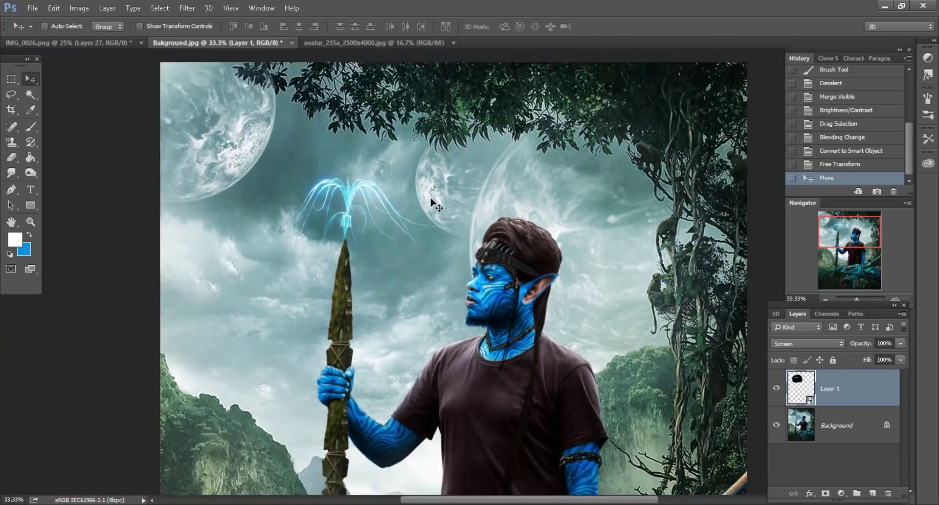
pyautogui.scroll(-1, 431, 201)
# Step: Lasso the top-right glowing seed from the seeds document into the composite
pyautogui.click(376, 43)
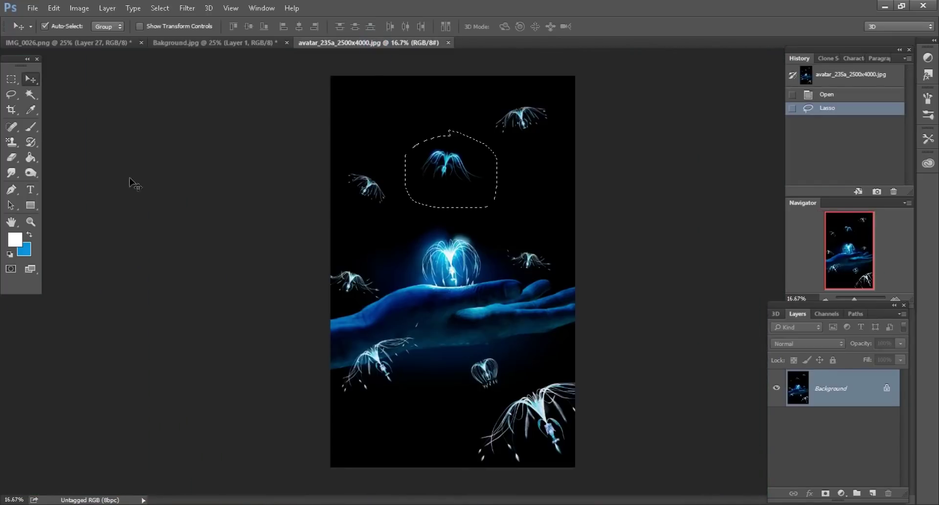
pyautogui.click(11, 94)
pyautogui.click(417, 258)
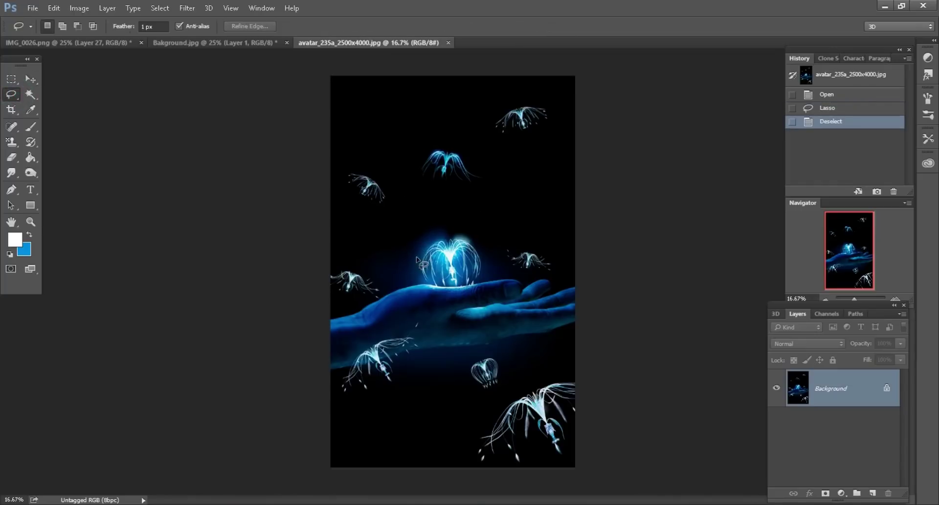
pyautogui.moveTo(522, 146)
pyautogui.mouseDown()
pyautogui.moveTo(548, 140)
pyautogui.moveTo(514, 145)
pyautogui.moveTo(525, 161)
pyautogui.mouseUp()
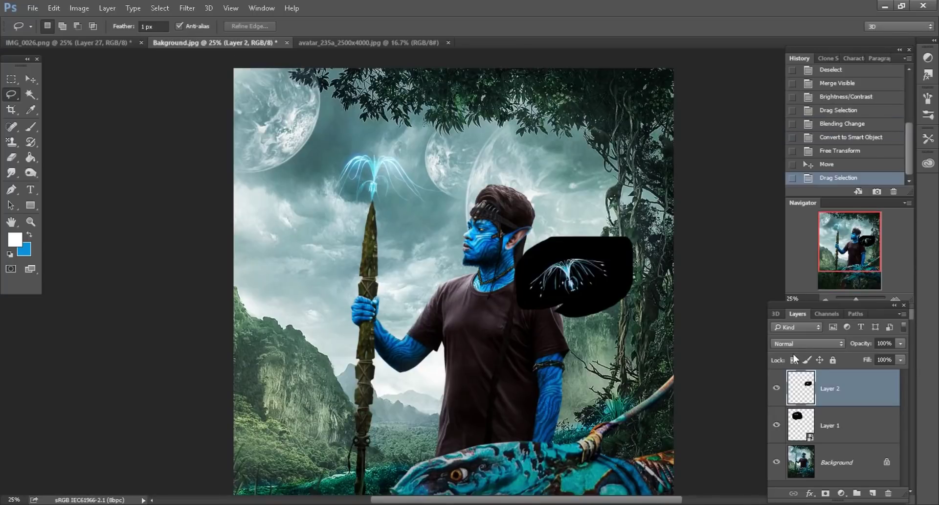
# Step: Set the new seed to Screen, rotate it about 45°, and scale it to 65%
pyautogui.click(803, 344)
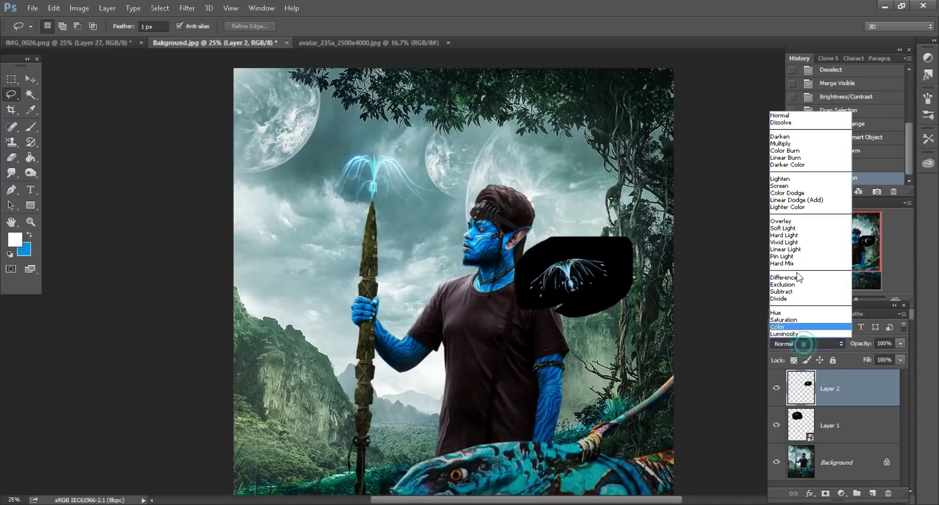
pyautogui.click(778, 186)
pyautogui.rightClick(855, 379)
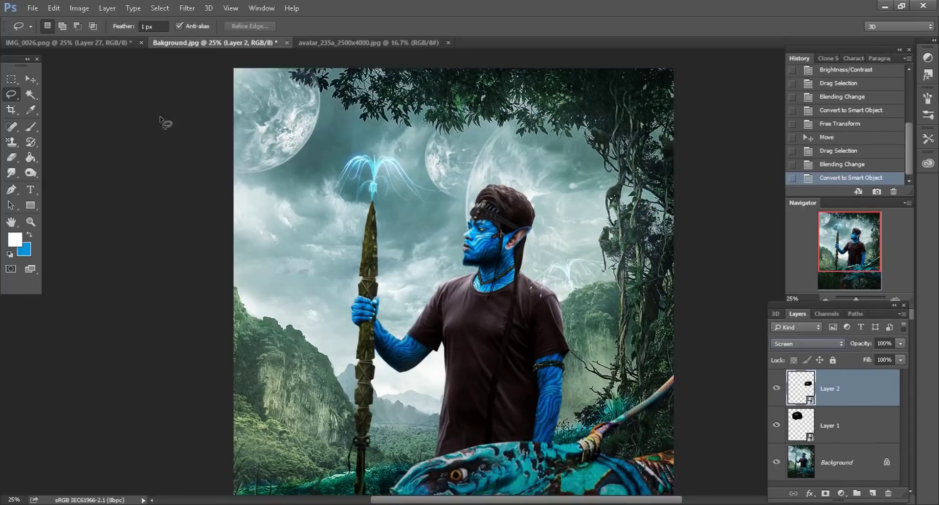
pyautogui.click(56, 10)
pyautogui.click(103, 236)
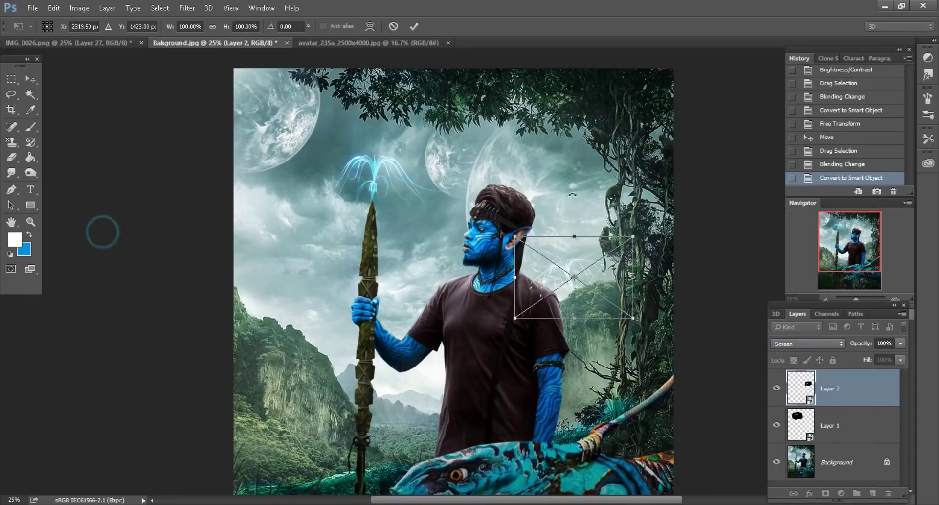
pyautogui.moveTo(589, 192)
pyautogui.mouseDown()
pyautogui.moveTo(641, 225)
pyautogui.moveTo(636, 248)
pyautogui.mouseUp()
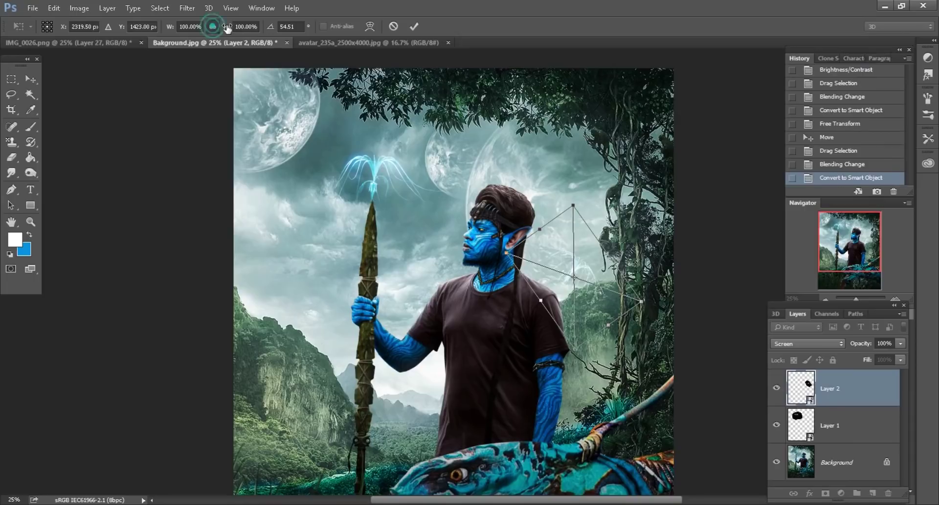
pyautogui.doubleClick(193, 26)
pyautogui.write('65')
pyautogui.press('Tab')
pyautogui.click(413, 27)
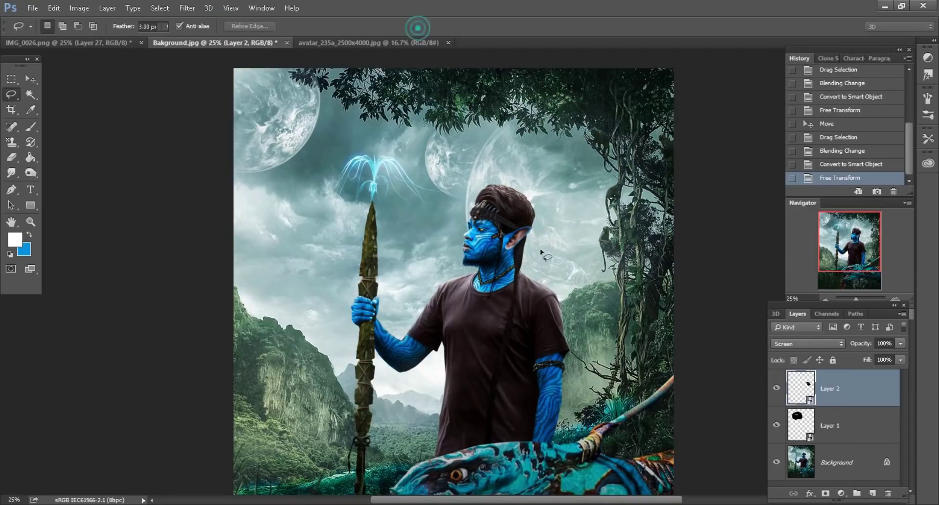
# Step: Nudge the seed layer beside the man's head and zoom out to the whole canvas
pyautogui.press('l')
pyautogui.click(30, 79)
pyautogui.moveTo(634, 305); pyautogui.dragTo(636, 337)
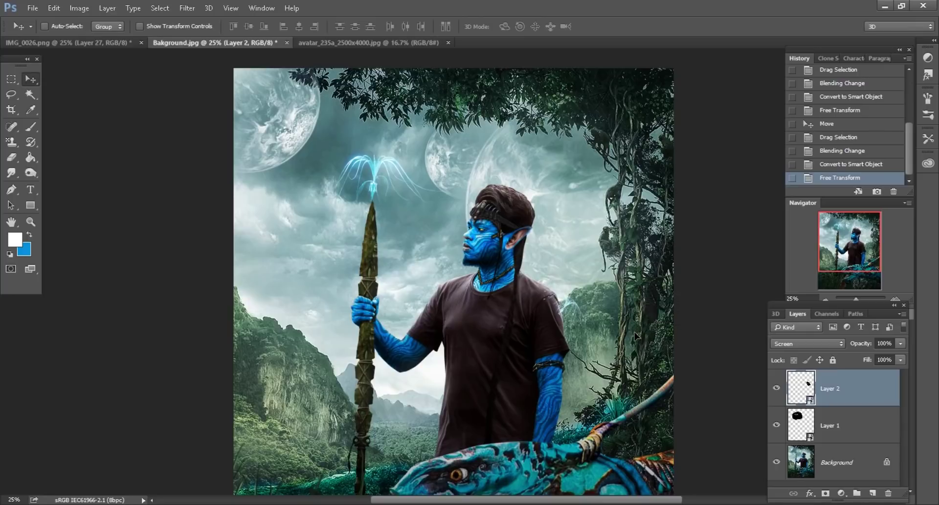
pyautogui.hotkey('ctrl', '-')
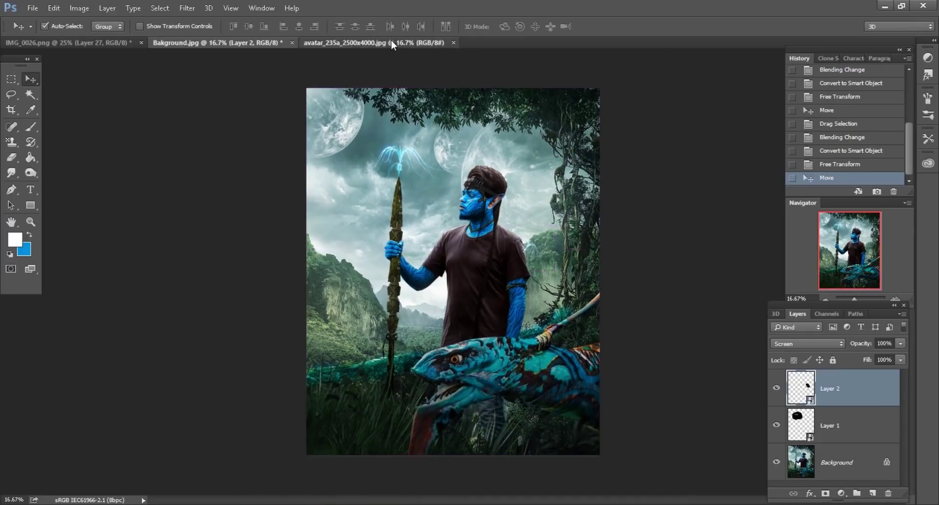
# Step: Lasso a seed in the jellyfish image and carry it into the jungle composite
pyautogui.click(391, 45)
pyautogui.click(11, 94)
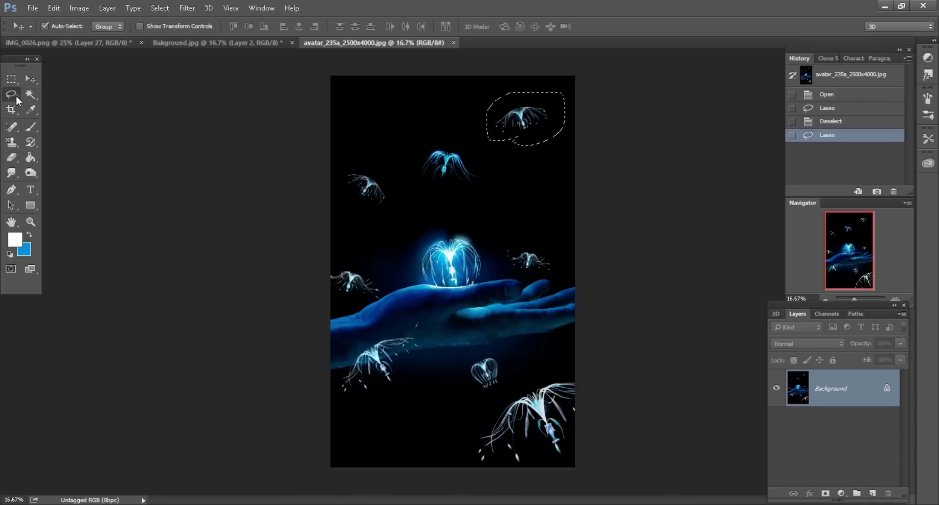
pyautogui.click(393, 208)
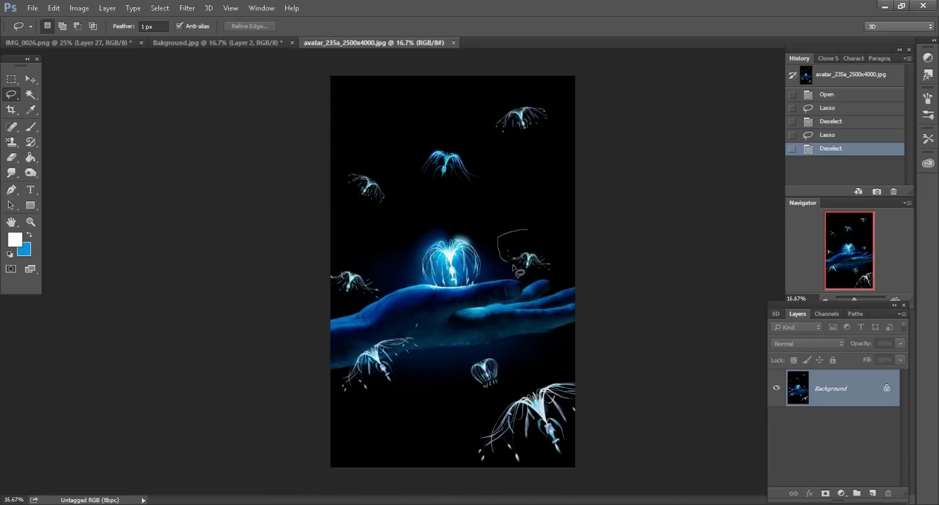
pyautogui.moveTo(526, 236); pyautogui.dragTo(570, 172)
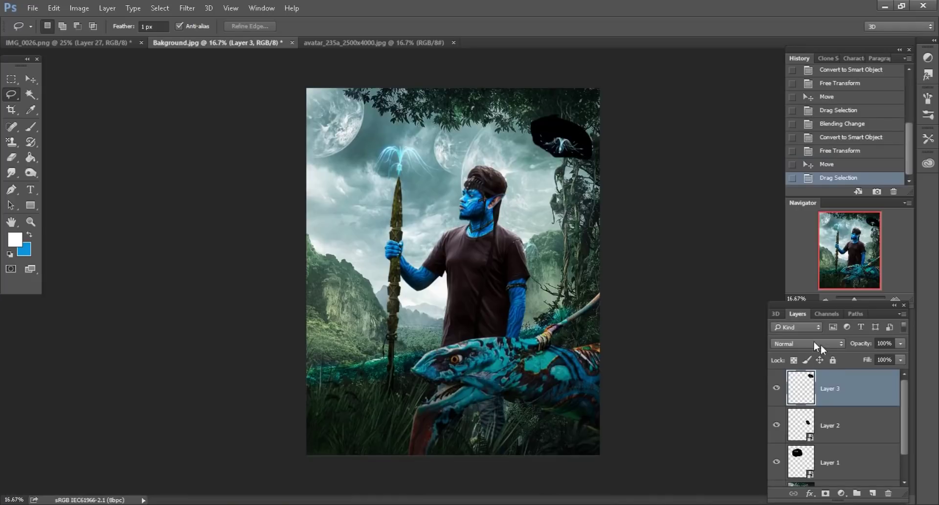
# Step: Set the new seed layer to Screen blending and convert it to a Smart Object
pyautogui.click(814, 342)
pyautogui.click(813, 193)
pyautogui.rightClick(839, 388)
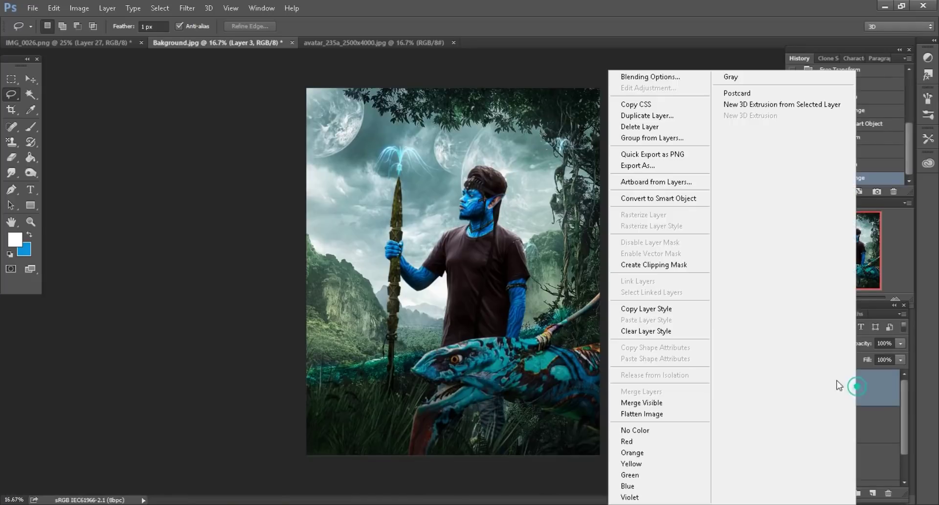
pyautogui.click(645, 200)
# Step: Free Transform the seed to about 138% with a slight clockwise tilt
pyautogui.click(53, 8)
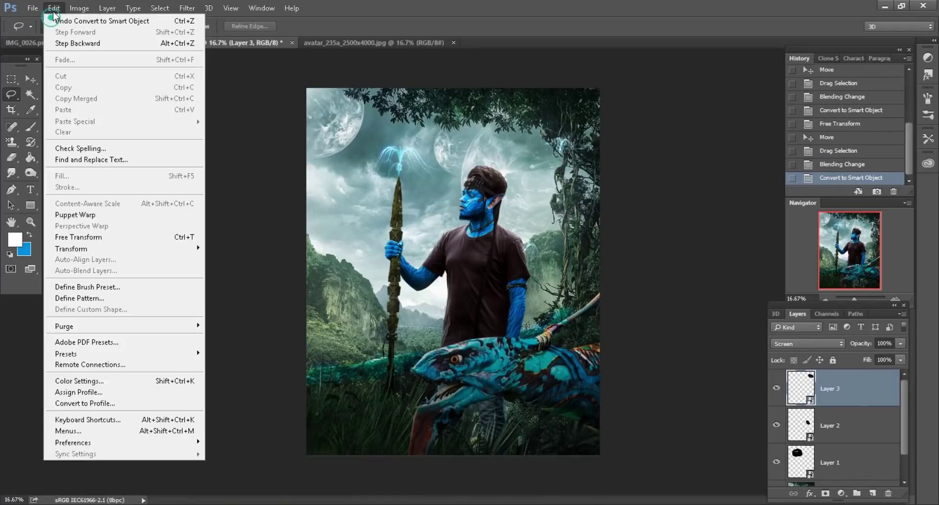
pyautogui.click(94, 230)
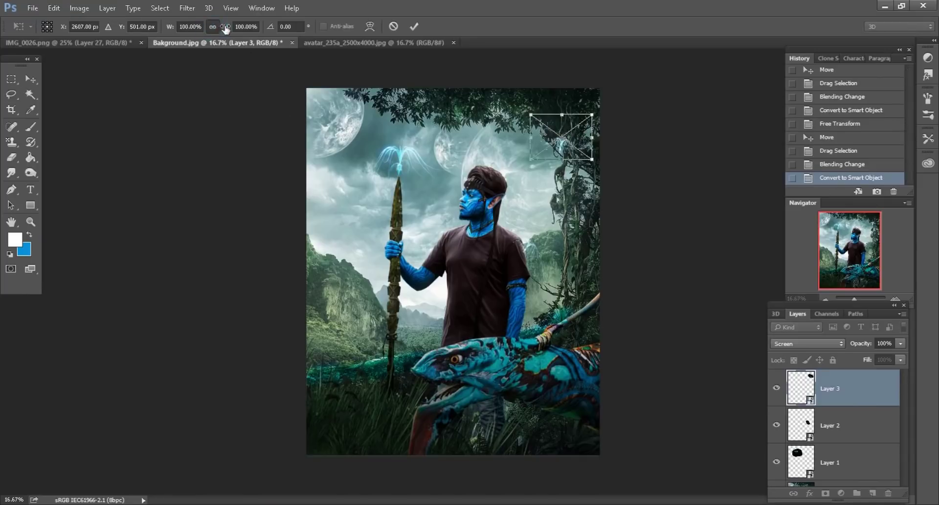
pyautogui.moveTo(226, 28); pyautogui.dragTo(248, 27)
pyautogui.moveTo(695, 187); pyautogui.dragTo(692, 193)
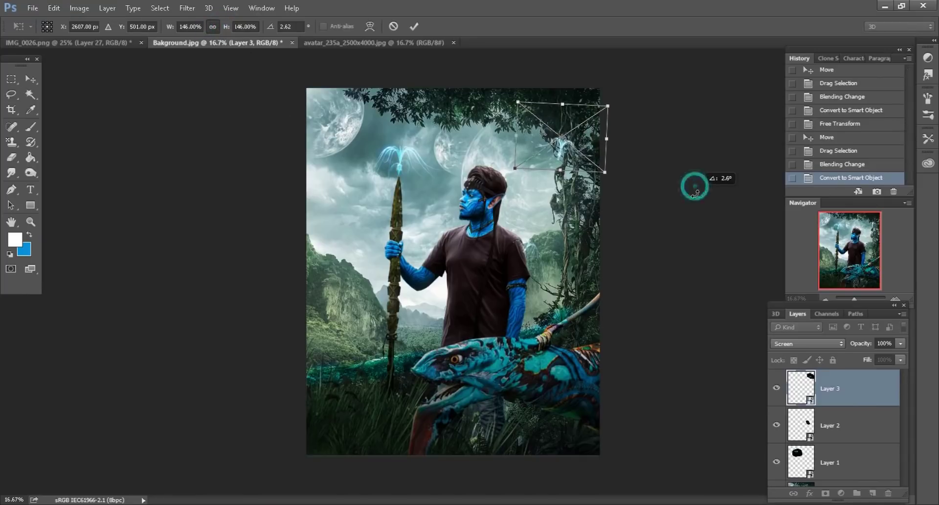
pyautogui.click(414, 26)
pyautogui.press('l')
# Step: Place the seed among the upper-right trees, zoom out, and duplicate its layer
pyautogui.click(31, 78)
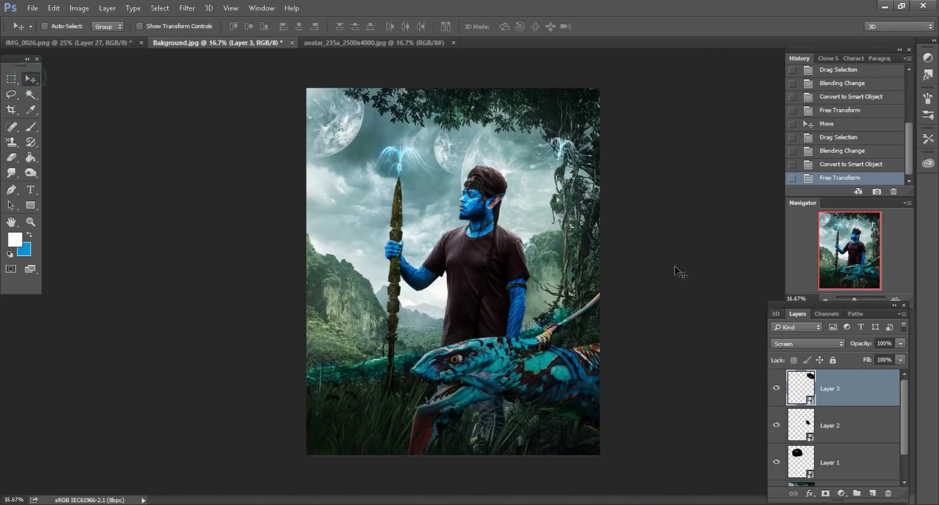
pyautogui.moveTo(675, 270); pyautogui.dragTo(668, 237)
pyautogui.hotkey('ctrl', '-')
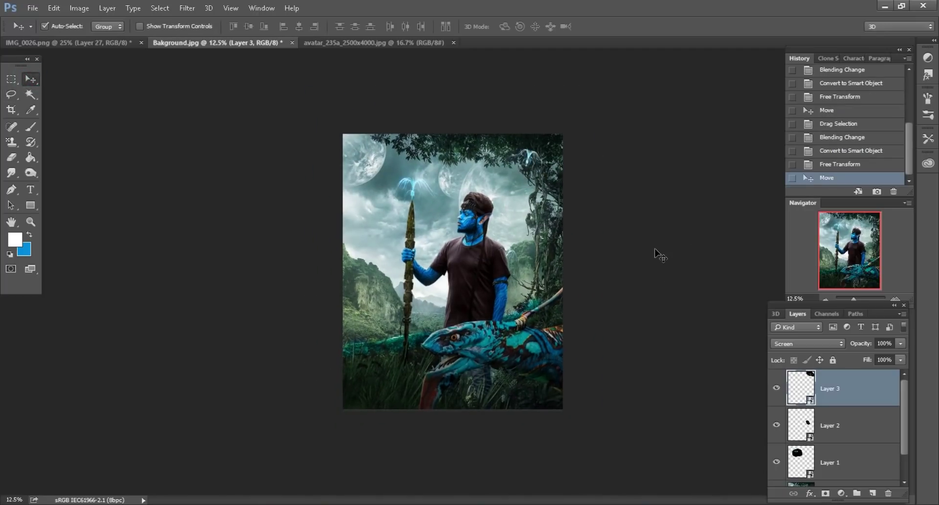
pyautogui.moveTo(873, 388); pyautogui.dragTo(874, 494)
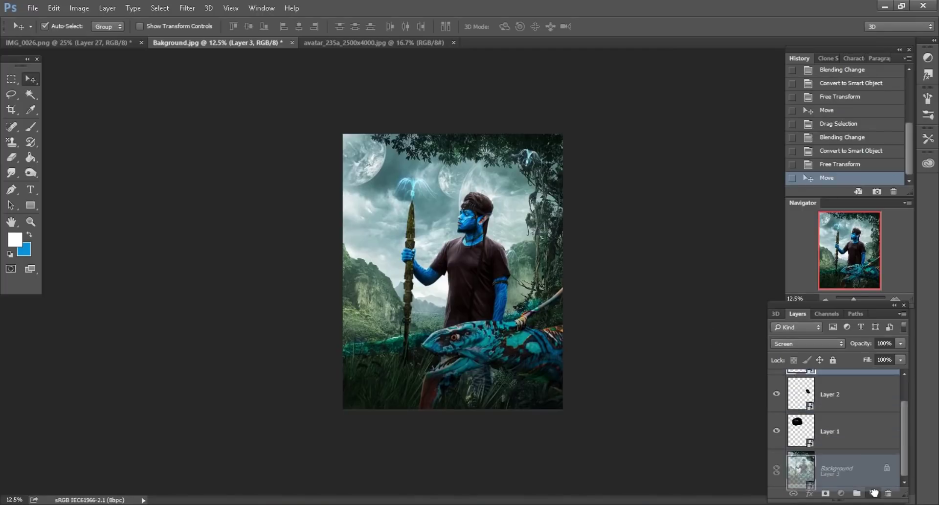
# Step: Shrink a seed copy to 96%, rotate it about -13.6°, and place it in the right-side foliage
pyautogui.moveTo(592, 230); pyautogui.dragTo(566, 332)
pyautogui.hotkey('ctrl', '+')
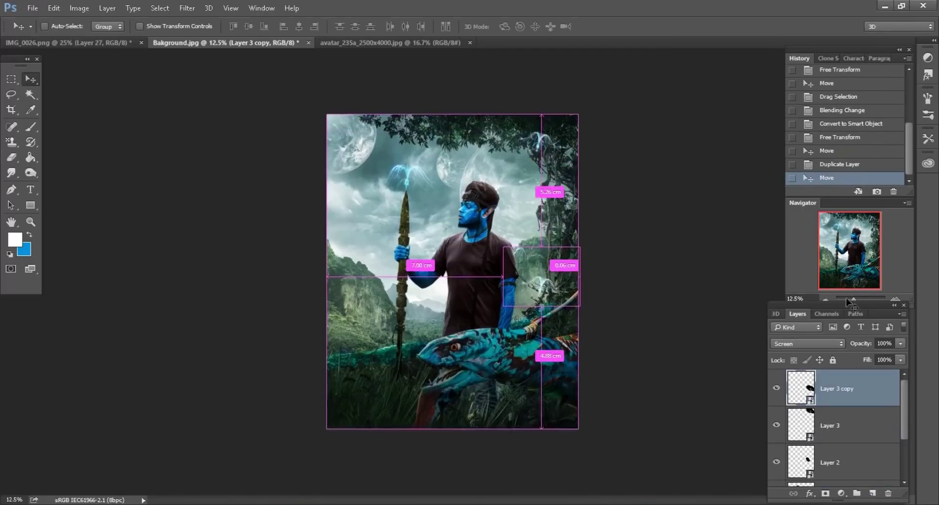
pyautogui.hscroll(2, 185, 143)
pyautogui.scroll(-2, 185, 143)
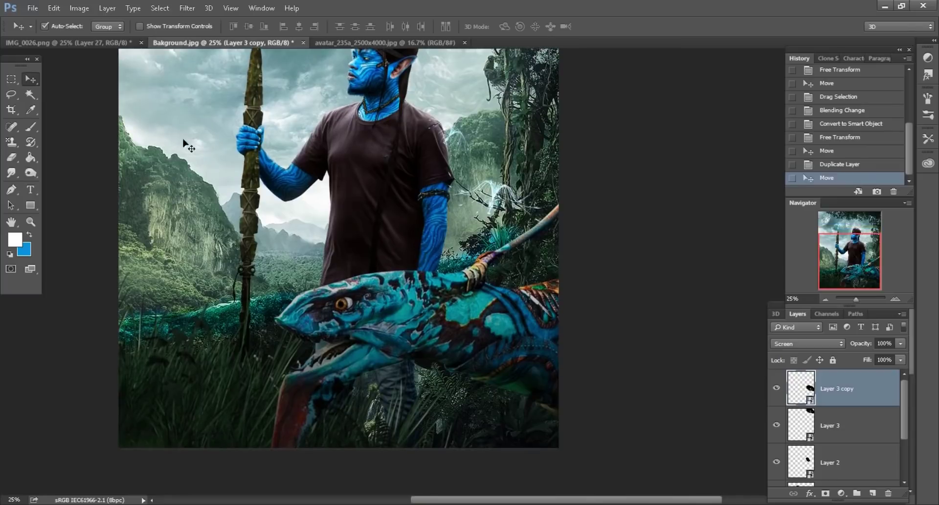
pyautogui.click(54, 9)
pyautogui.click(88, 239)
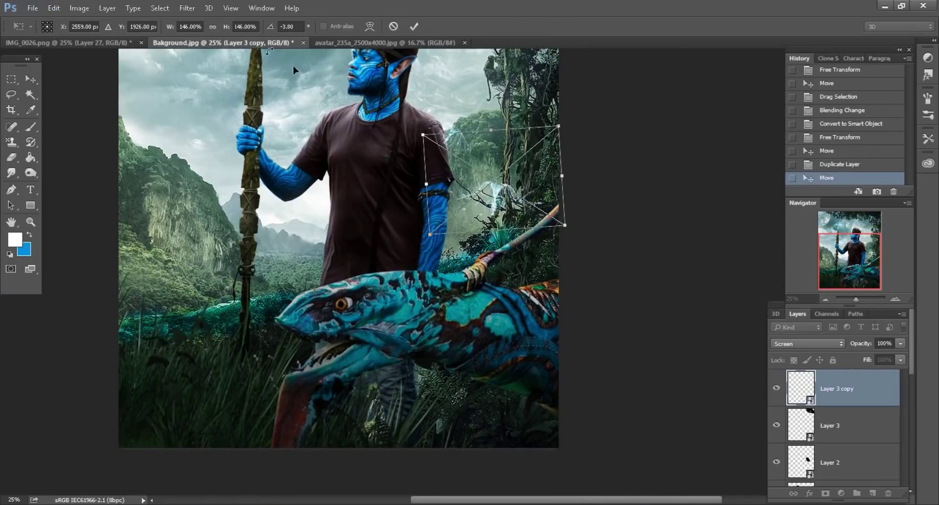
pyautogui.moveTo(226, 29); pyautogui.dragTo(211, 30)
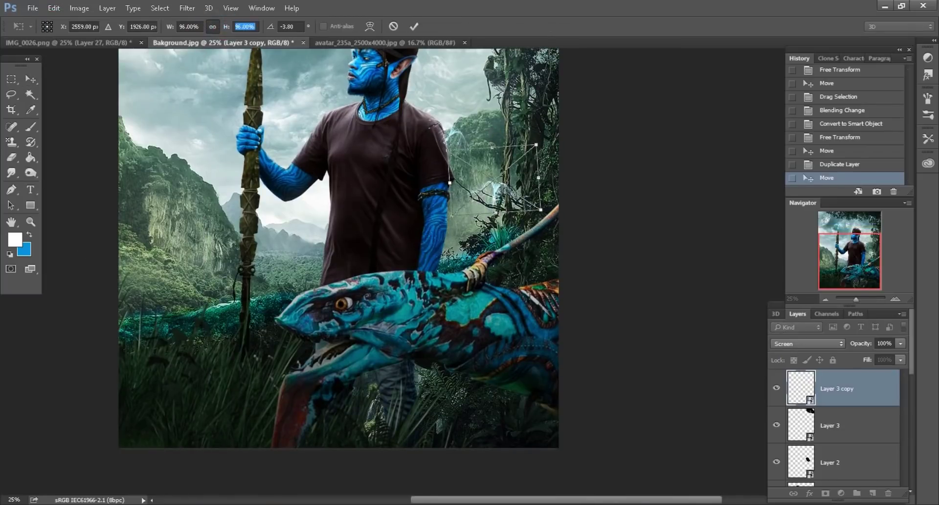
pyautogui.moveTo(561, 235); pyautogui.dragTo(405, 58)
pyautogui.click(414, 26)
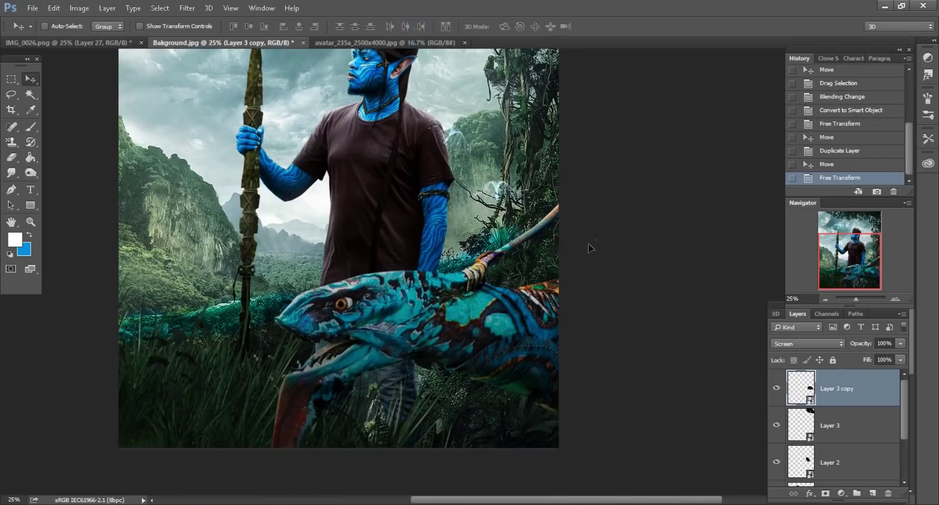
pyautogui.moveTo(558, 264); pyautogui.dragTo(575, 273)
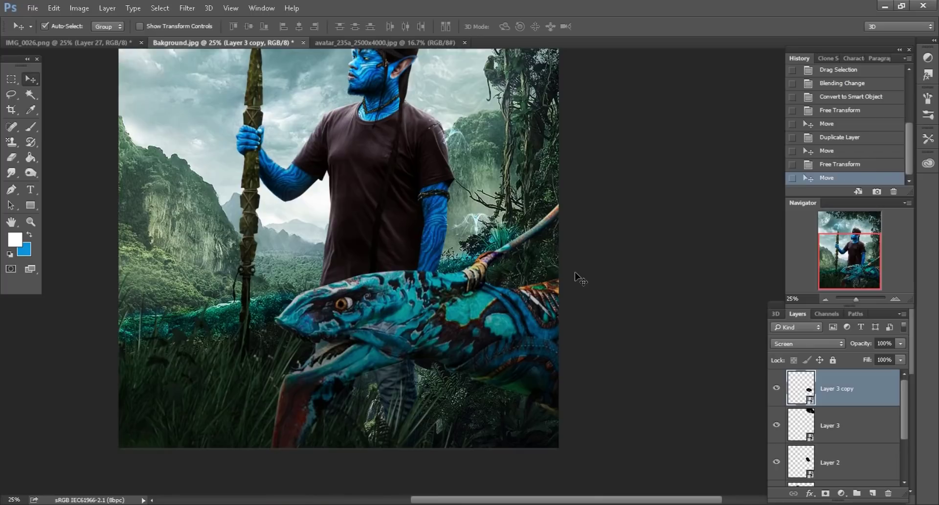
# Step: Duplicate the seed, shrink the copy to 74%, and place it near the spear's lower shaft
pyautogui.hotkey('ctrl', 'j')
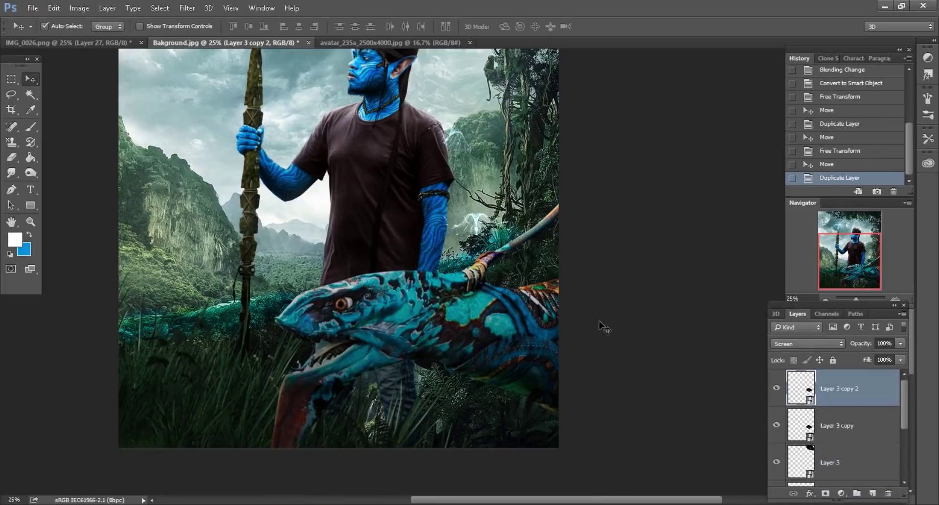
pyautogui.moveTo(611, 269)
pyautogui.mouseDown()
pyautogui.moveTo(380, 313)
pyautogui.moveTo(406, 325)
pyautogui.mouseUp()
pyautogui.click(54, 8)
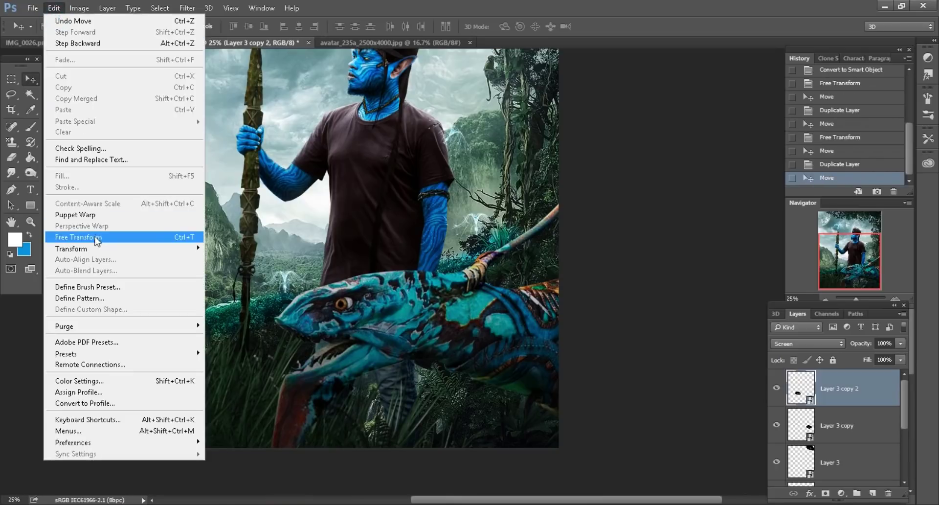
pyautogui.click(78, 236)
pyautogui.moveTo(224, 28); pyautogui.dragTo(213, 28)
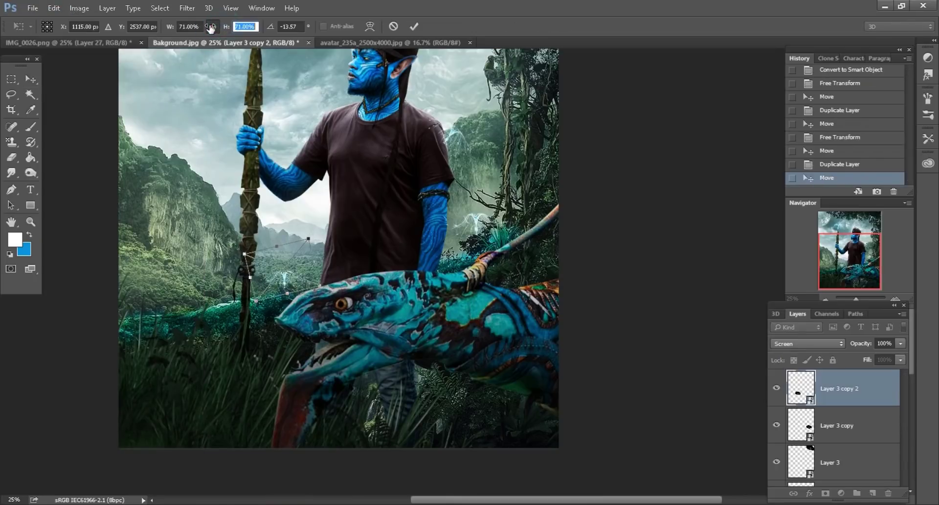
pyautogui.click(414, 26)
pyautogui.moveTo(325, 256); pyautogui.dragTo(335, 259)
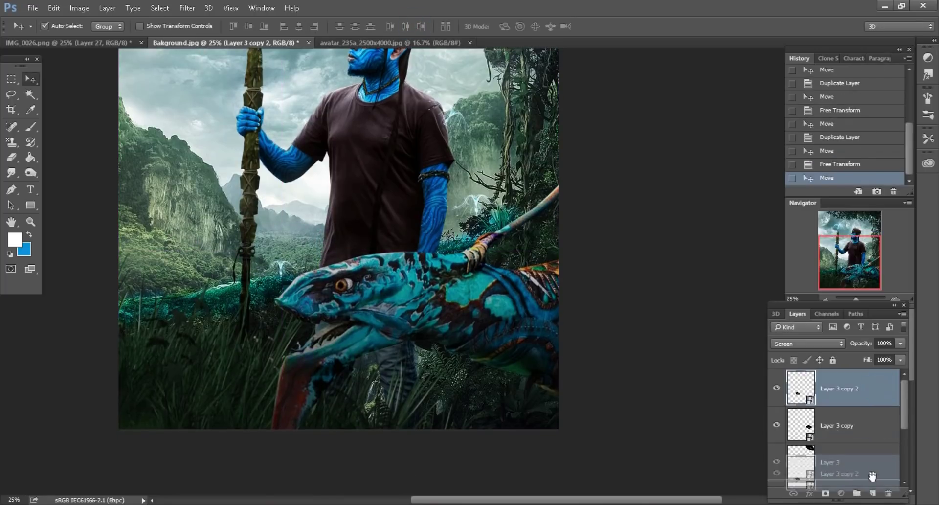
# Step: Add two more seed copies across the meadow and left meadow, adjusting the fourth's height
pyautogui.hotkey('ctrl', 'j')
pyautogui.moveTo(319, 270); pyautogui.dragTo(395, 282)
pyautogui.moveTo(876, 390); pyautogui.dragTo(873, 493)
pyautogui.moveTo(501, 349); pyautogui.dragTo(277, 161)
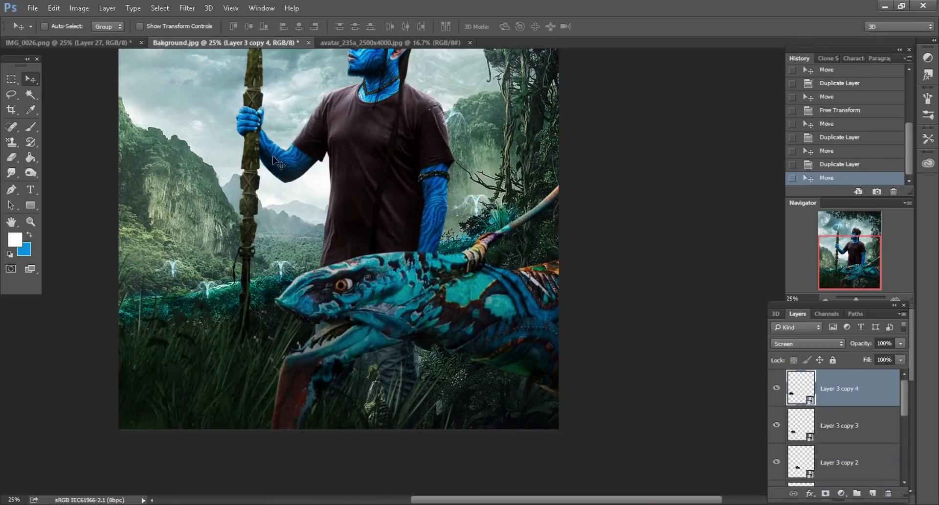
pyautogui.click(55, 7)
pyautogui.click(73, 237)
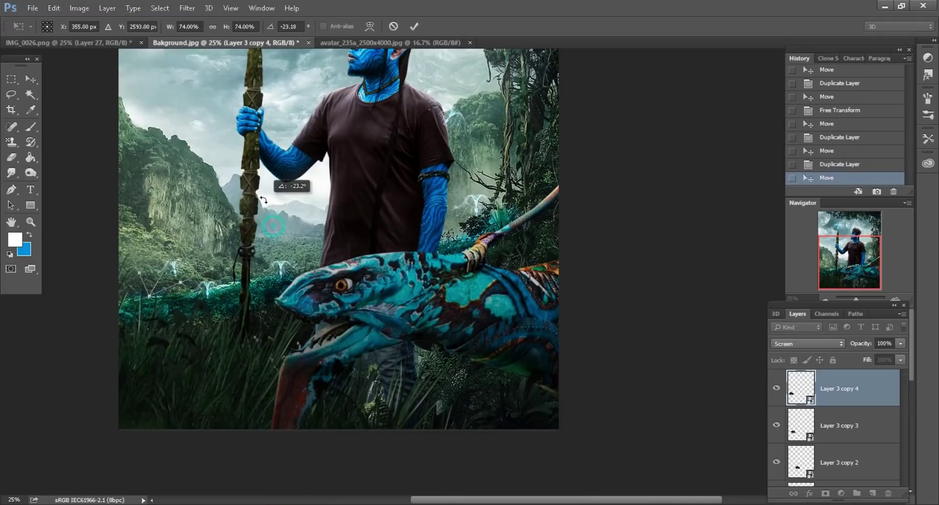
pyautogui.click(250, 26)
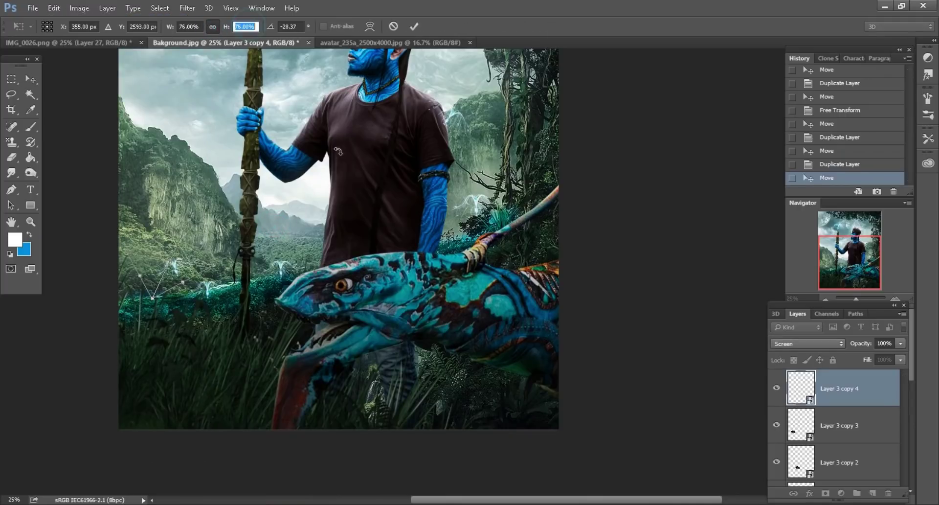
pyautogui.click(415, 26)
pyautogui.moveTo(276, 287); pyautogui.dragTo(295, 298)
pyautogui.hscroll(-2, 639, 360)
# Step: Duplicate the seed again, tilt the fifth copy about -6.8°, and set it on the left meadow
pyautogui.moveTo(879, 397); pyautogui.dragTo(875, 493)
pyautogui.moveTo(284, 274); pyautogui.dragTo(274, 248)
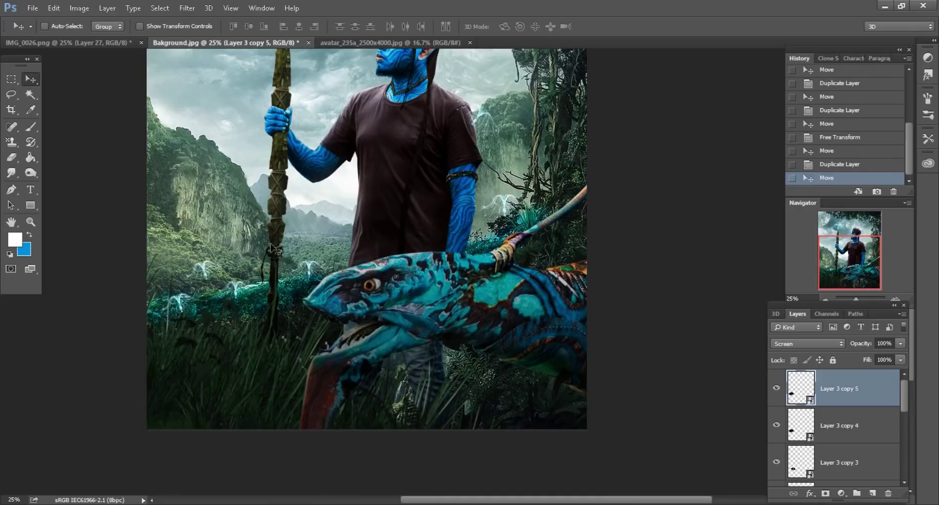
pyautogui.click(55, 9)
pyautogui.click(98, 225)
pyautogui.moveTo(245, 197); pyautogui.dragTo(264, 229)
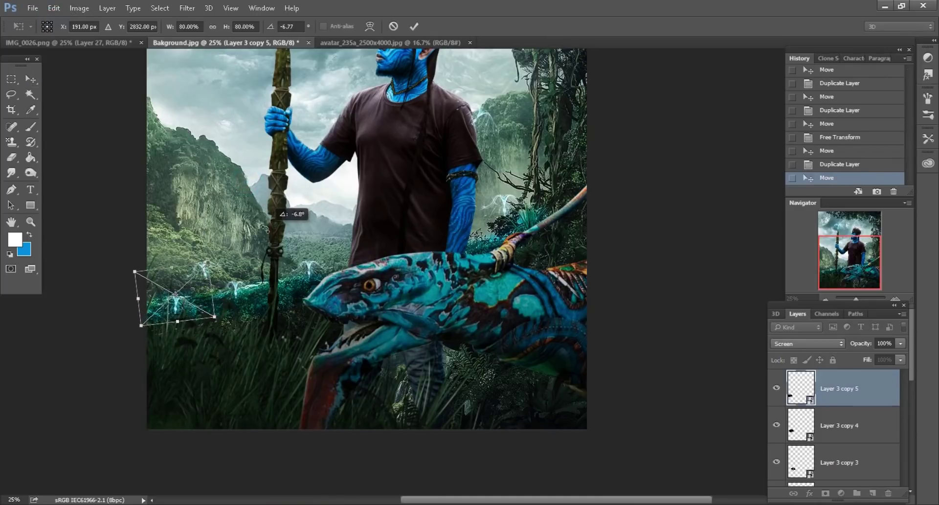
pyautogui.click(414, 26)
pyautogui.moveTo(176, 304); pyautogui.dragTo(287, 297)
pyautogui.hotkey('ctrl', '-')
# Step: Duplicate the seed, scale the copy to 170% with a slight tilt, and drop it into the grass
pyautogui.moveTo(867, 412); pyautogui.dragTo(874, 493)
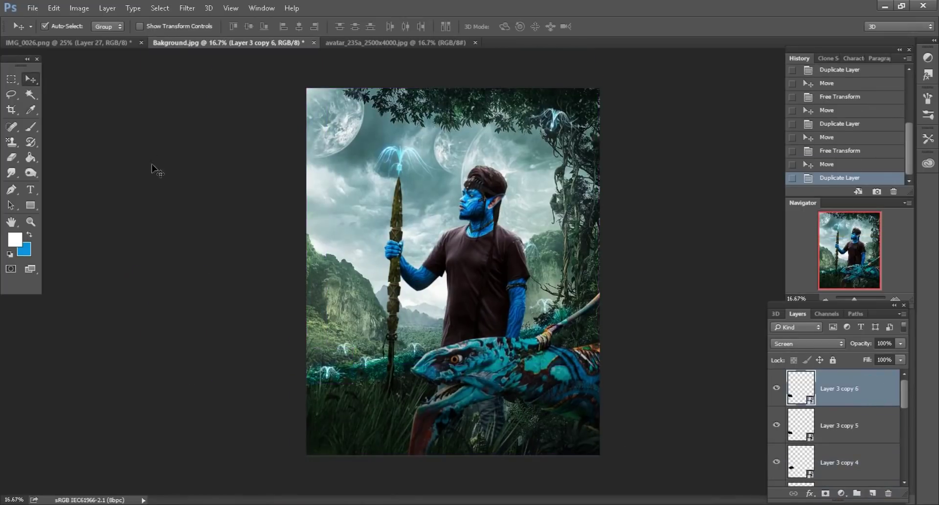
pyautogui.click(54, 8)
pyautogui.click(86, 236)
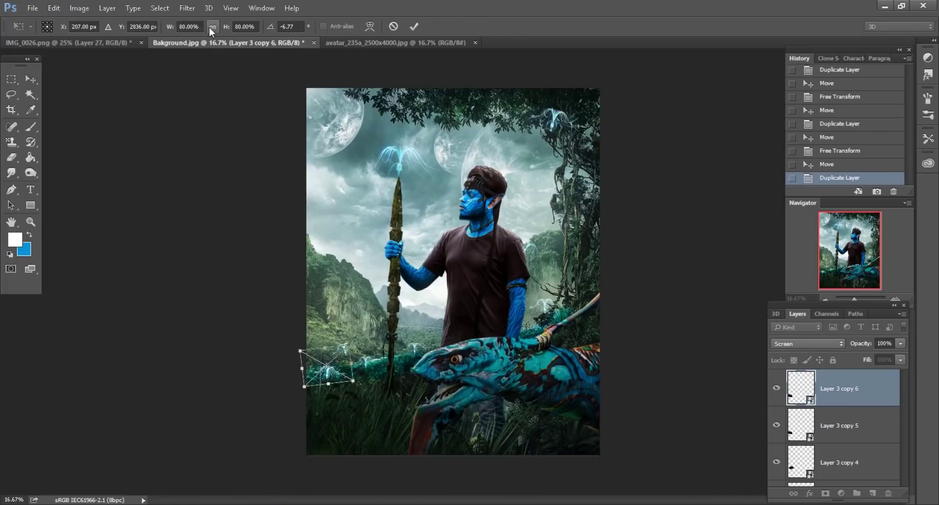
pyautogui.moveTo(228, 30); pyautogui.dragTo(281, 27)
pyautogui.moveTo(450, 215); pyautogui.dragTo(469, 258)
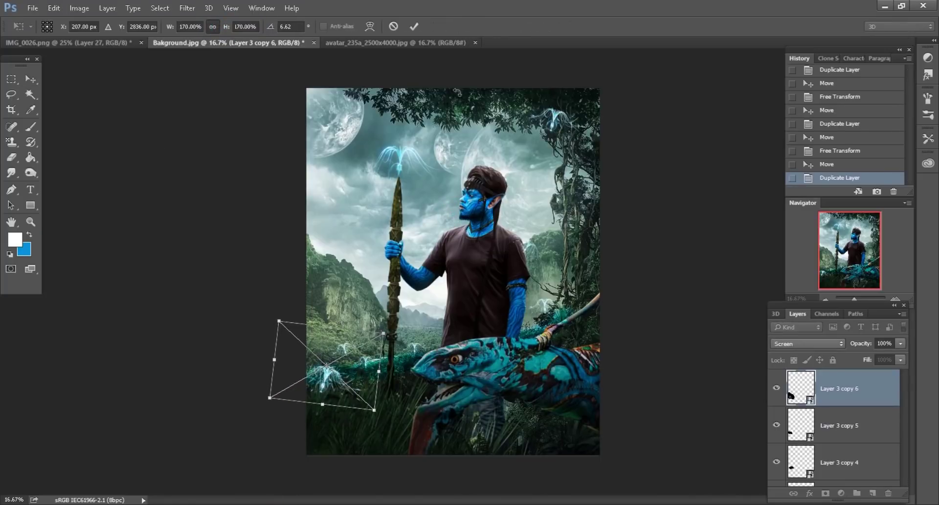
pyautogui.click(414, 26)
pyautogui.moveTo(366, 227)
pyautogui.mouseDown()
pyautogui.moveTo(387, 288)
pyautogui.moveTo(403, 285)
pyautogui.mouseUp()
pyautogui.hotkey('ctrl', '-')
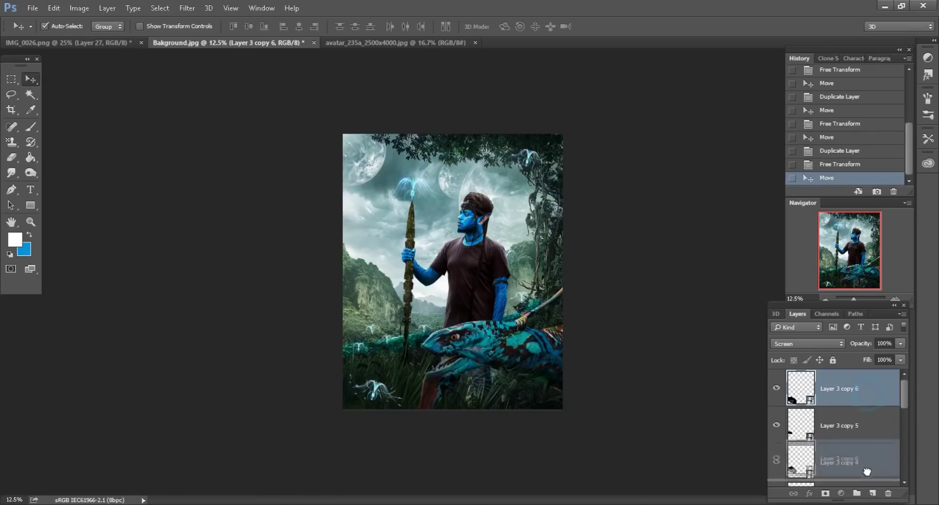
# Step: Duplicate the seed once more, rotate it about -48°, and place it higher in the scene
pyautogui.moveTo(870, 398); pyautogui.dragTo(873, 493)
pyautogui.moveTo(514, 410)
pyautogui.mouseDown()
pyautogui.moveTo(469, 246)
pyautogui.moveTo(494, 264)
pyautogui.mouseUp()
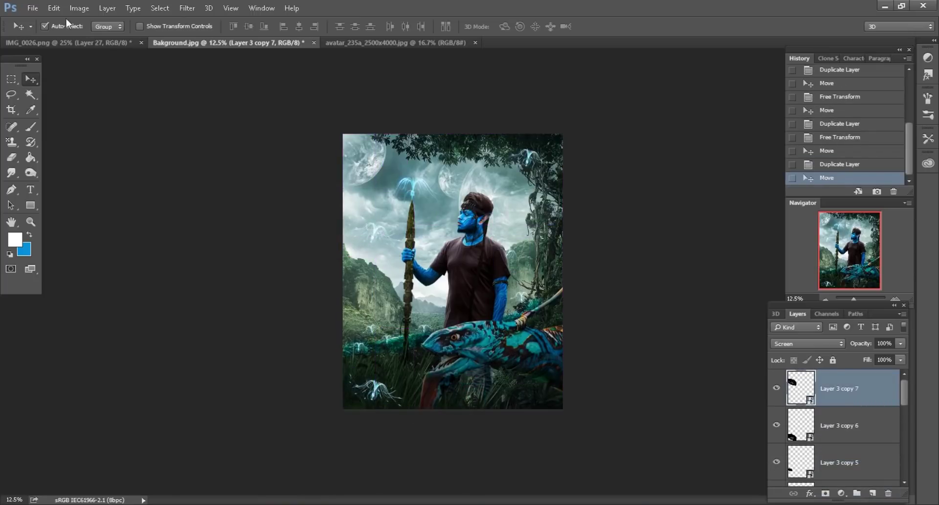
pyautogui.click(54, 8)
pyautogui.click(105, 237)
pyautogui.moveTo(492, 196); pyautogui.dragTo(377, 149)
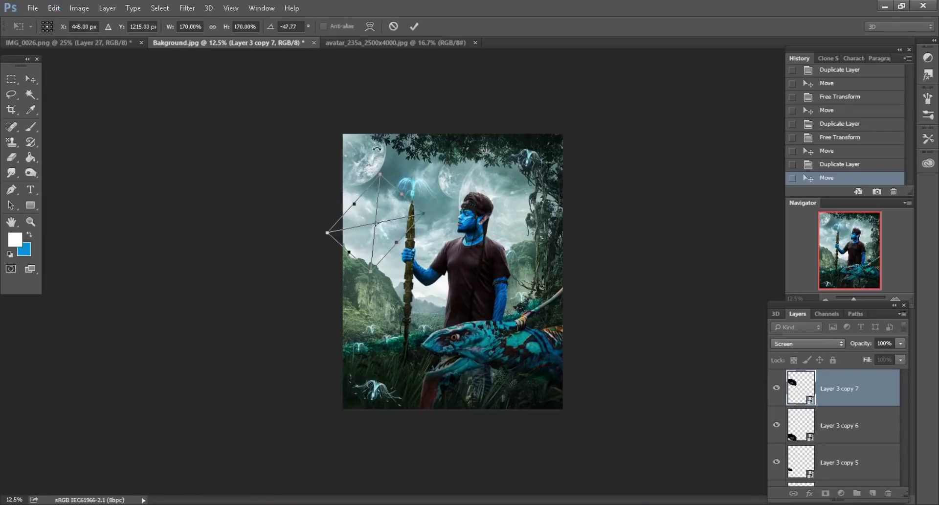
pyautogui.click(414, 26)
pyautogui.moveTo(485, 199)
pyautogui.mouseDown()
pyautogui.moveTo(477, 282)
pyautogui.moveTo(443, 271)
pyautogui.mouseUp()
pyautogui.hotkey('ctrl', '+')
pyautogui.hotkey('ctrl', '+')
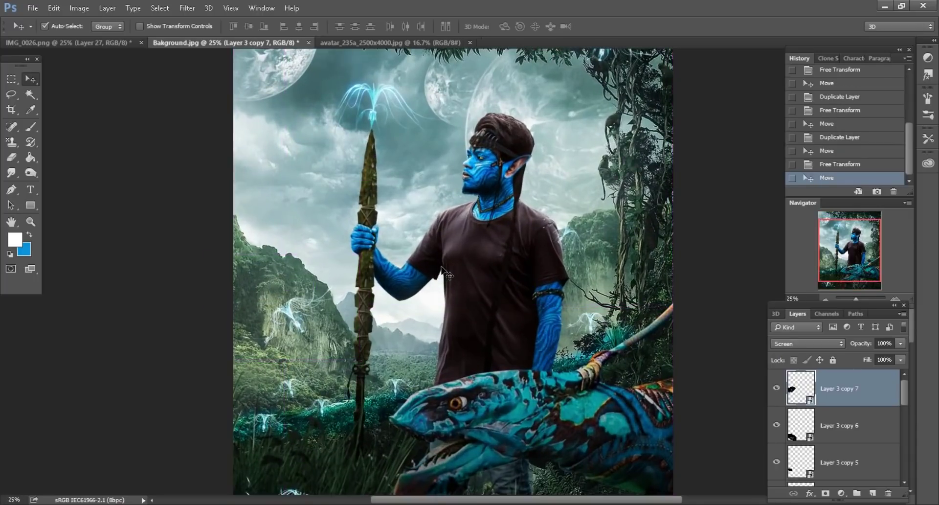
pyautogui.hscroll(-1, 443, 271)
pyautogui.scroll(-2, 856, 453)
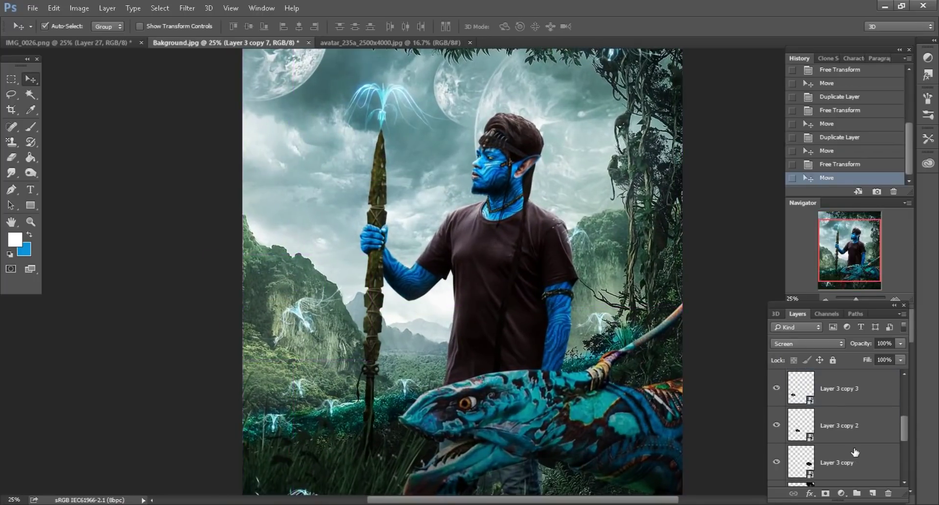
pyautogui.scroll(-3, 856, 452)
# Step: Add an Overlay-blended layer above Background and set the foreground colour to black
pyautogui.click(855, 462)
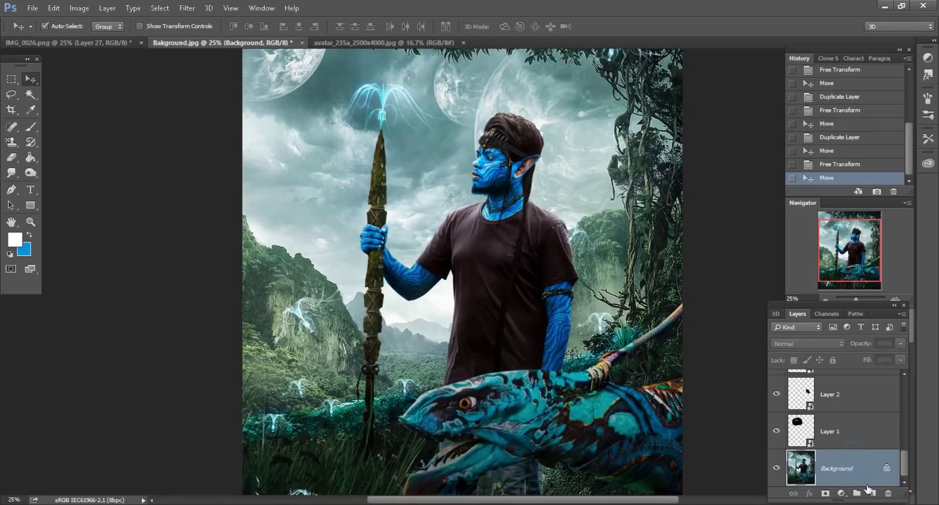
pyautogui.click(866, 486)
pyautogui.click(813, 344)
pyautogui.click(792, 226)
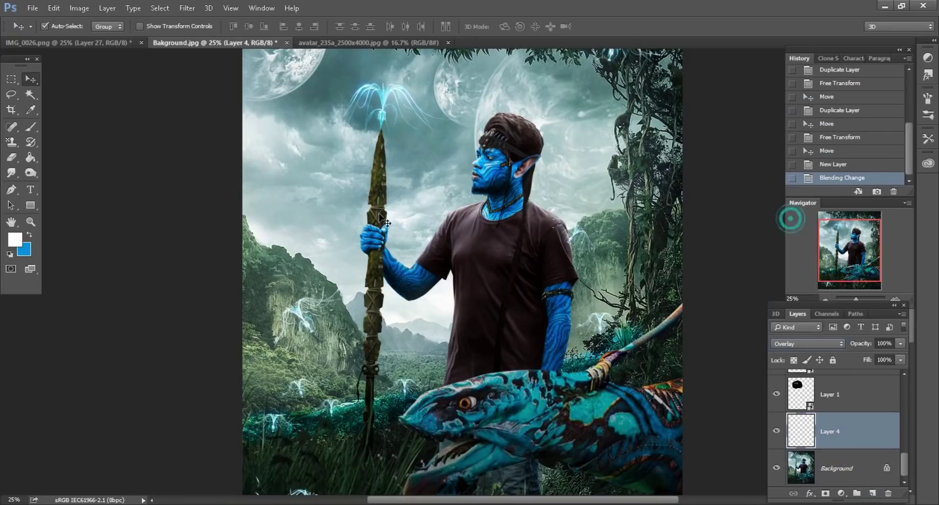
pyautogui.click(15, 239)
pyautogui.click(655, 284)
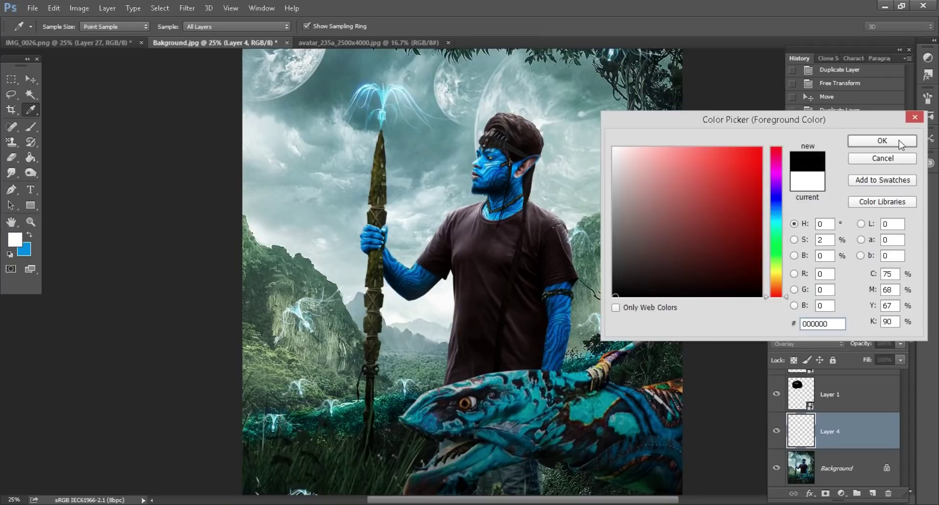
pyautogui.click(895, 140)
# Step: Brush soft black into the sky left of the spear and right of the shoulder
pyautogui.press('v')
pyautogui.click(31, 126)
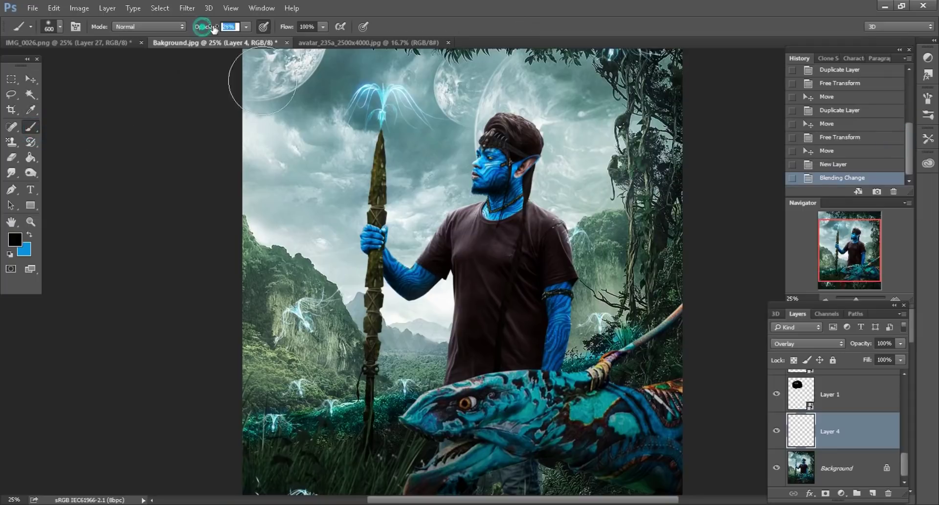
pyautogui.moveTo(331, 208)
pyautogui.mouseDown()
pyautogui.moveTo(308, 230)
pyautogui.moveTo(285, 210)
pyautogui.moveTo(269, 157)
pyautogui.moveTo(411, 214)
pyautogui.mouseUp()
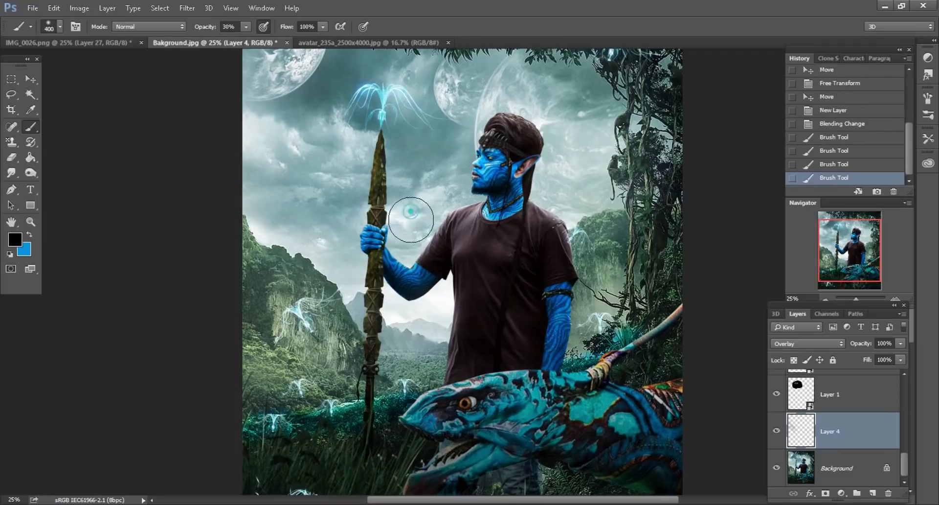
pyautogui.click(582, 228)
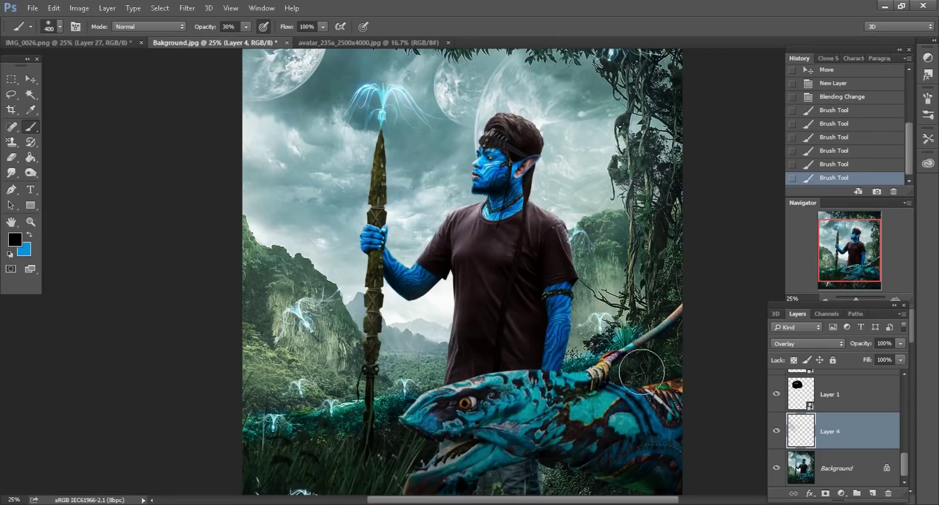
pyautogui.scroll(1, 645, 372)
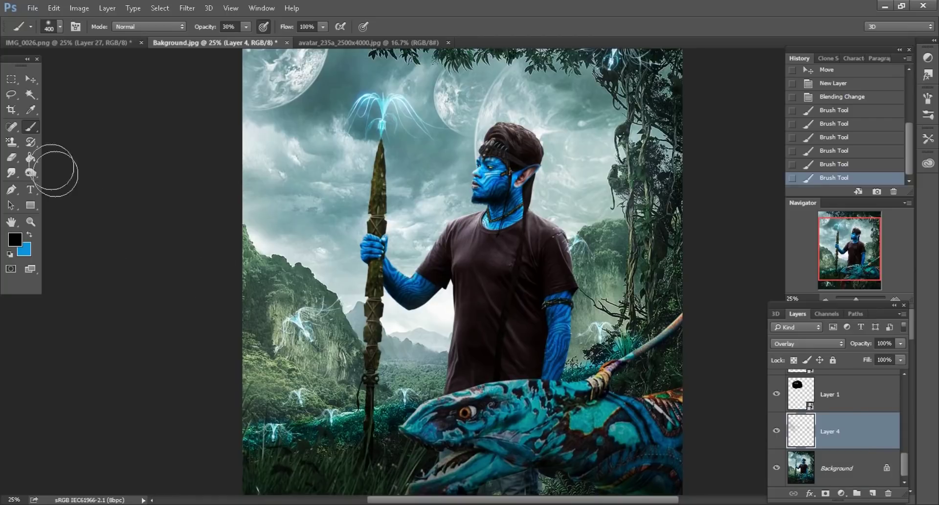
pyautogui.click(30, 83)
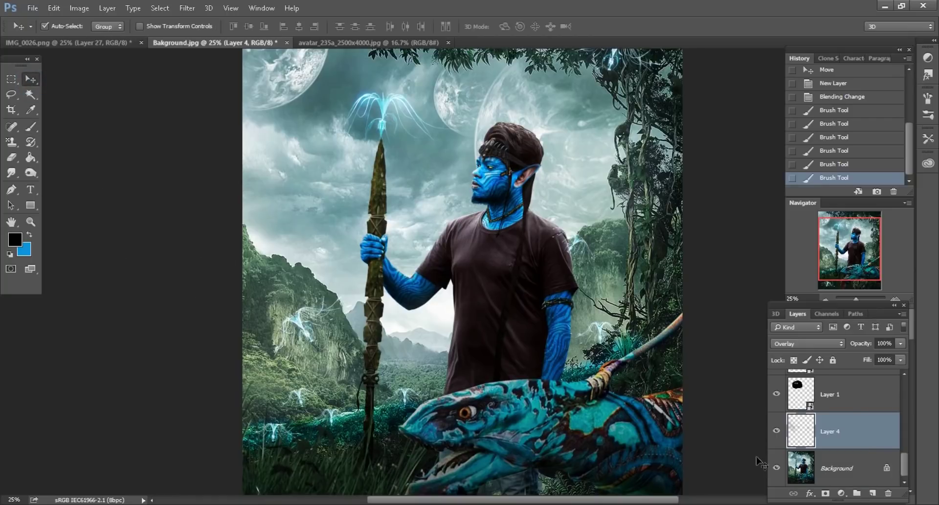
pyautogui.click(841, 386)
pyautogui.scroll(3, 840, 400)
# Step: Duplicate Layer 3, rotate the copy about -49°, scale it to 87%, and place it beside the spear
pyautogui.click(851, 398)
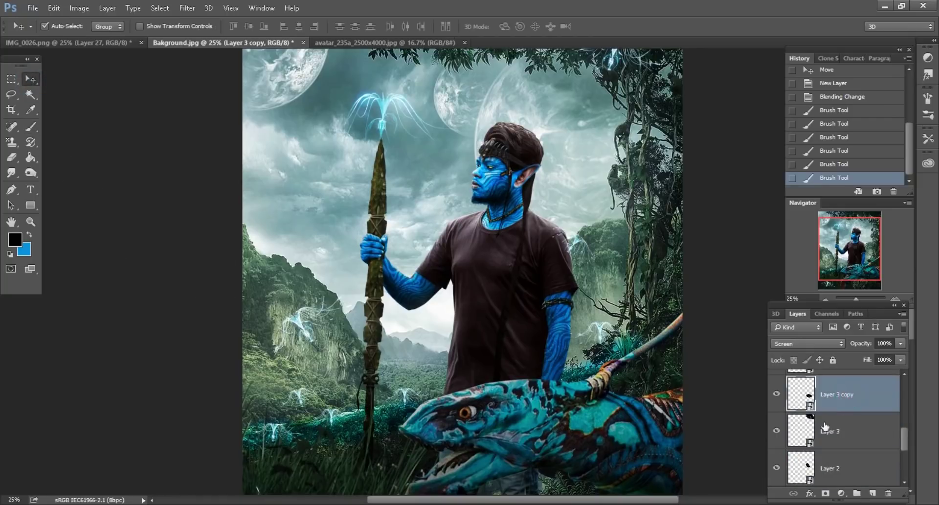
pyautogui.click(847, 429)
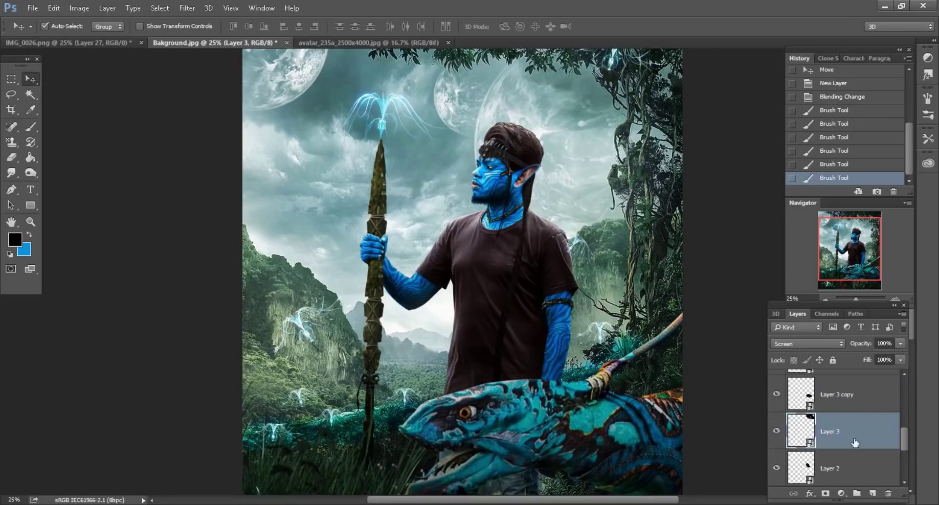
pyautogui.moveTo(867, 437); pyautogui.dragTo(873, 495)
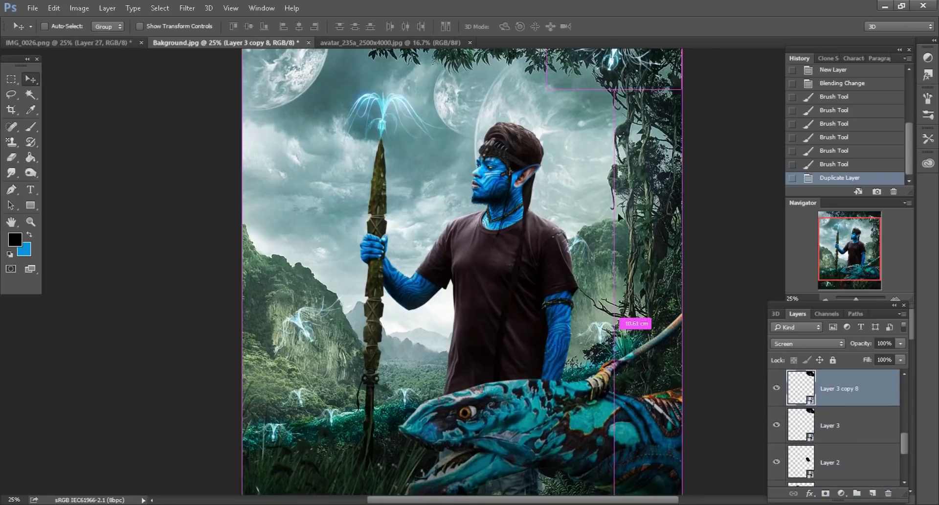
pyautogui.moveTo(379, 118); pyautogui.dragTo(364, 200)
pyautogui.click(54, 8)
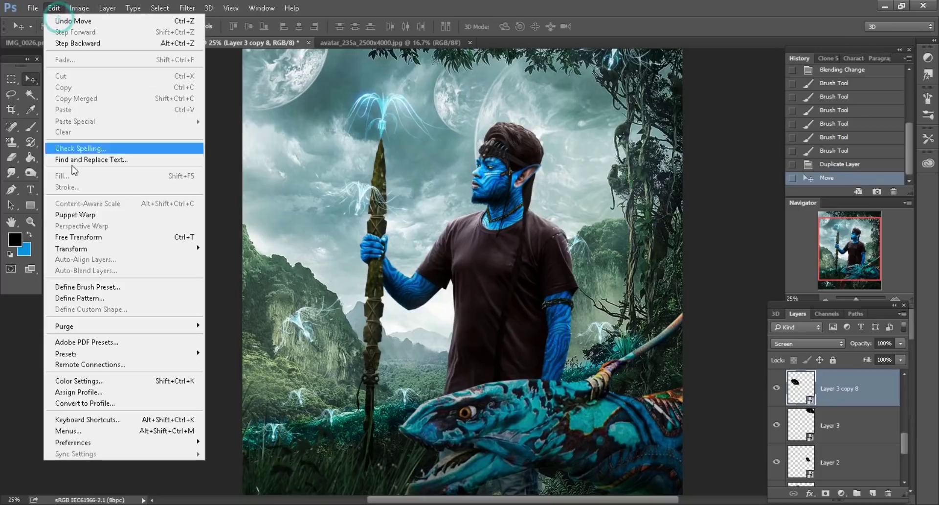
pyautogui.click(82, 238)
pyautogui.moveTo(540, 186); pyautogui.dragTo(472, 88)
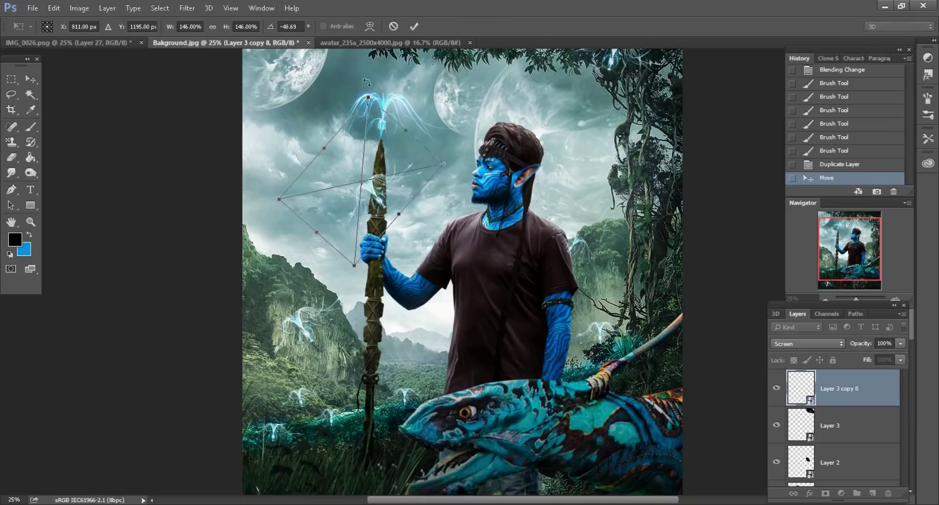
pyautogui.click(214, 27)
pyautogui.write('87')
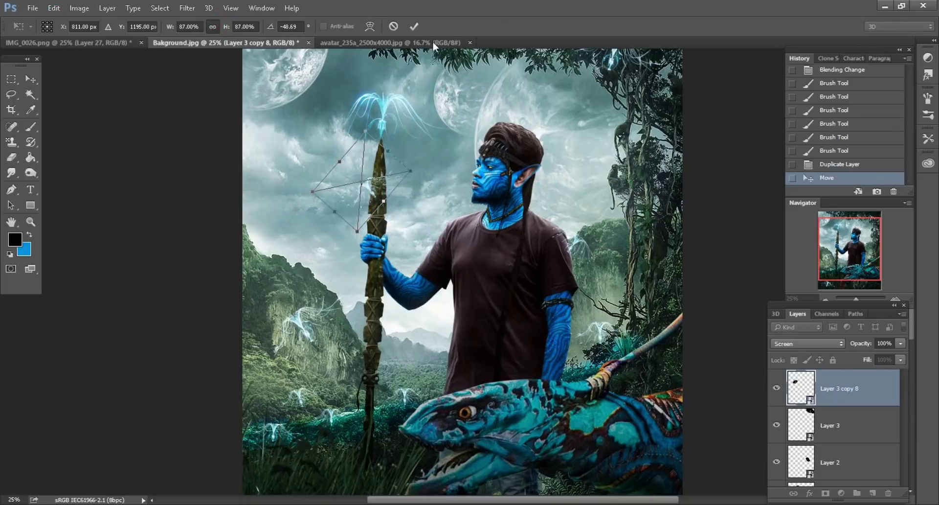
pyautogui.click(413, 25)
pyautogui.moveTo(395, 187); pyautogui.dragTo(415, 212)
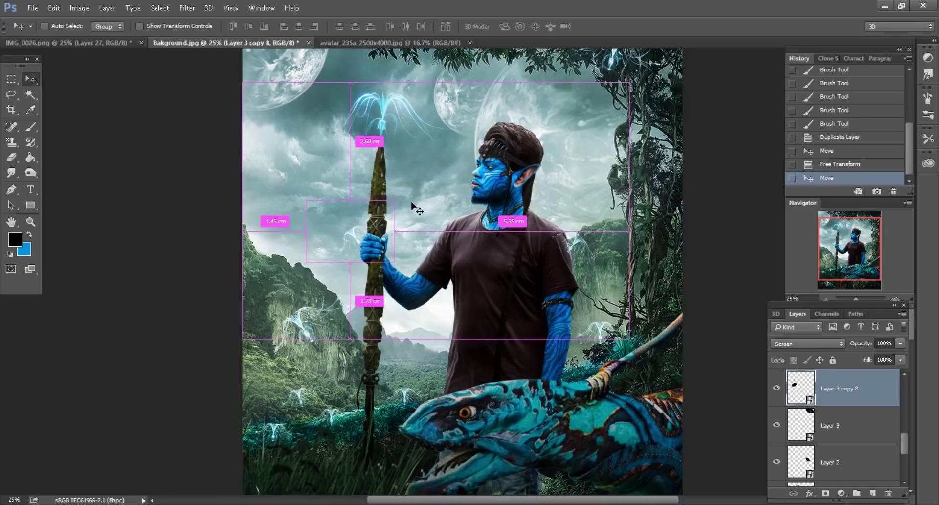
pyautogui.hotkey('ctrl', '-')
pyautogui.press('ctrl')
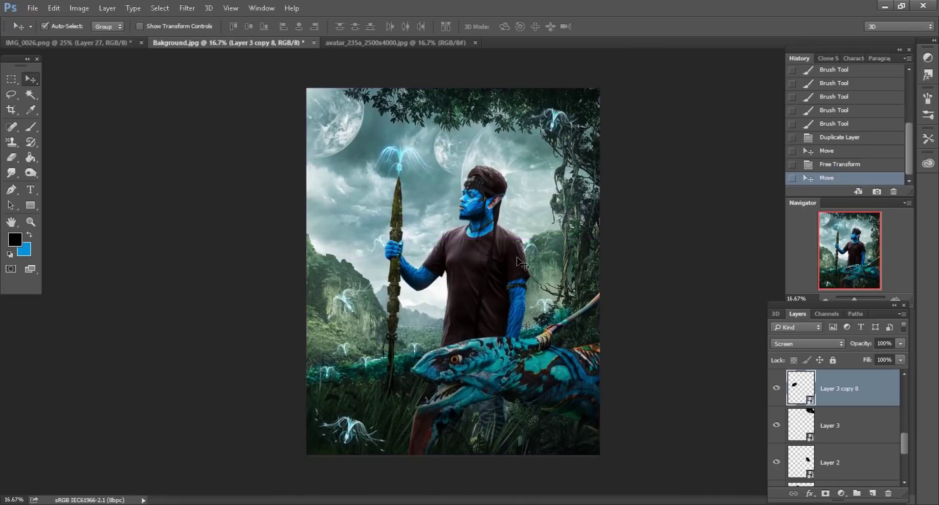
# Step: Close the jellyfish source image and drag Avatar plane.png into Photoshop
pyautogui.click(413, 41)
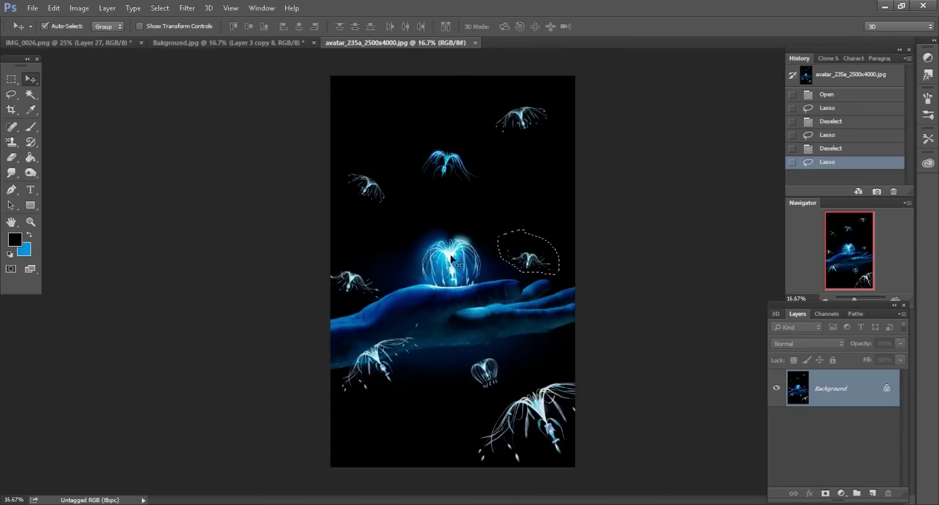
pyautogui.click(476, 43)
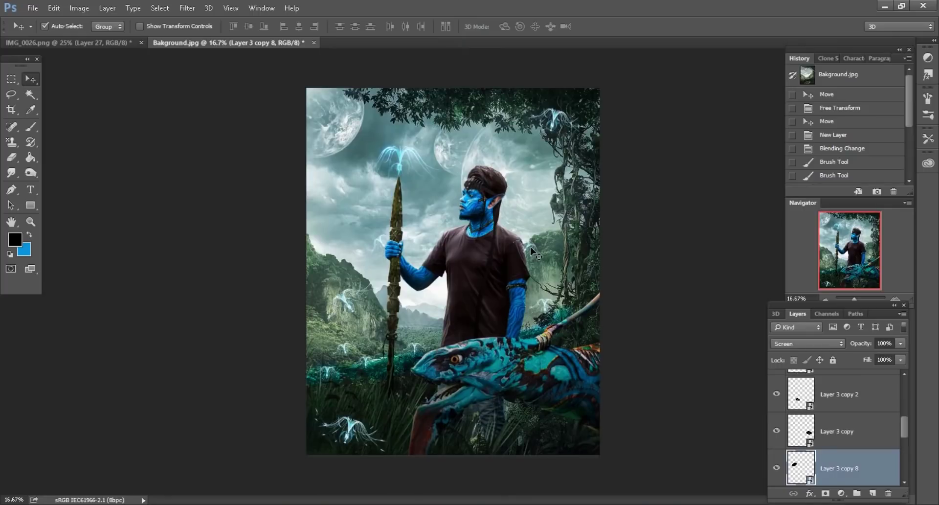
pyautogui.click(113, 504)
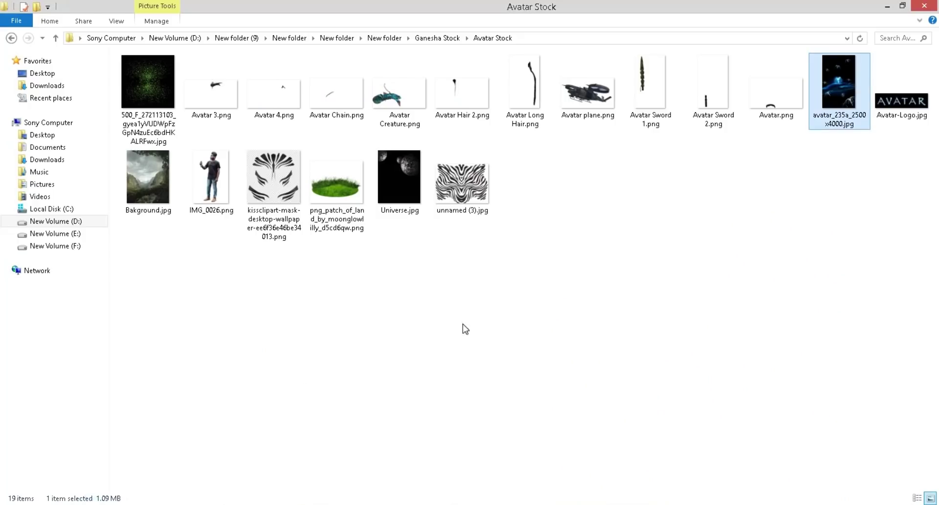
pyautogui.moveTo(590, 95); pyautogui.dragTo(370, 450)
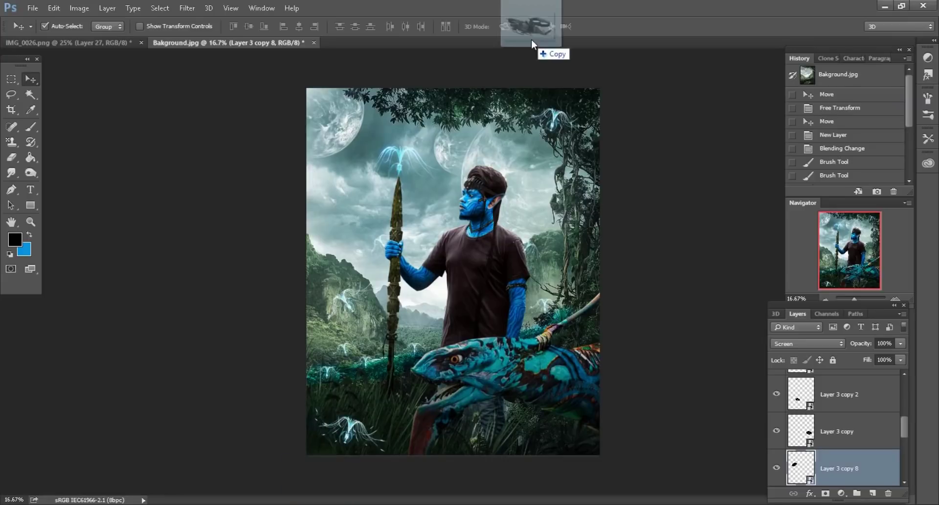
pyautogui.moveTo(370, 450); pyautogui.dragTo(532, 39)
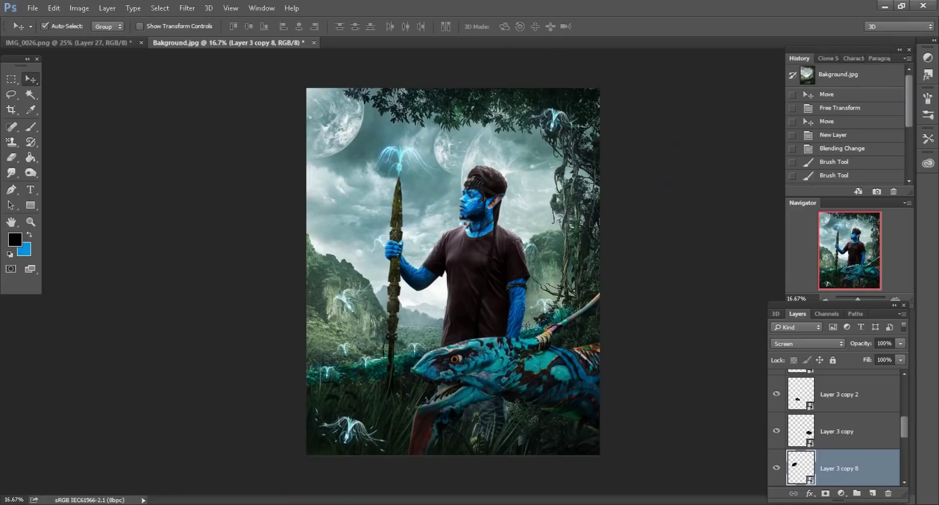
# Step: Place the plane as a smart object, scale it to 27%, raise it into the sky, and set Fill to 51%
pyautogui.moveTo(429, 226); pyautogui.dragTo(320, 183)
pyautogui.rightClick(878, 386)
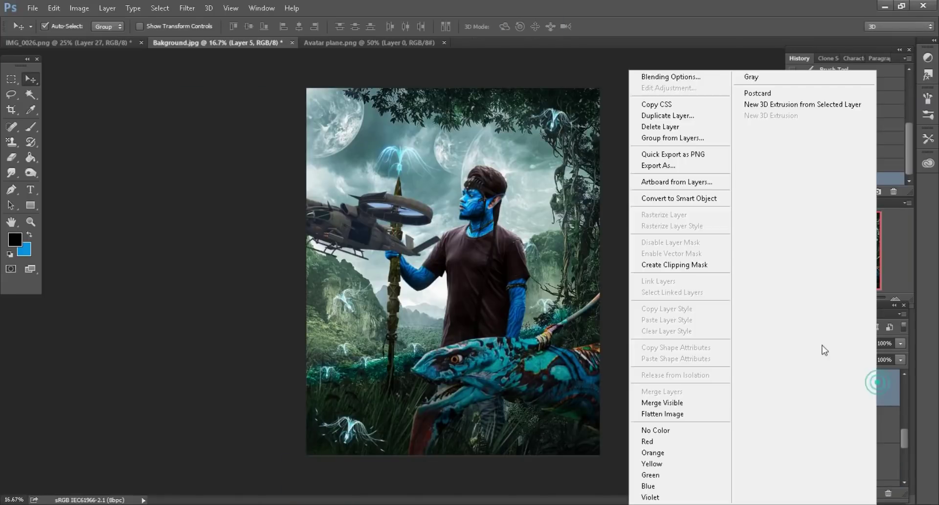
pyautogui.click(703, 204)
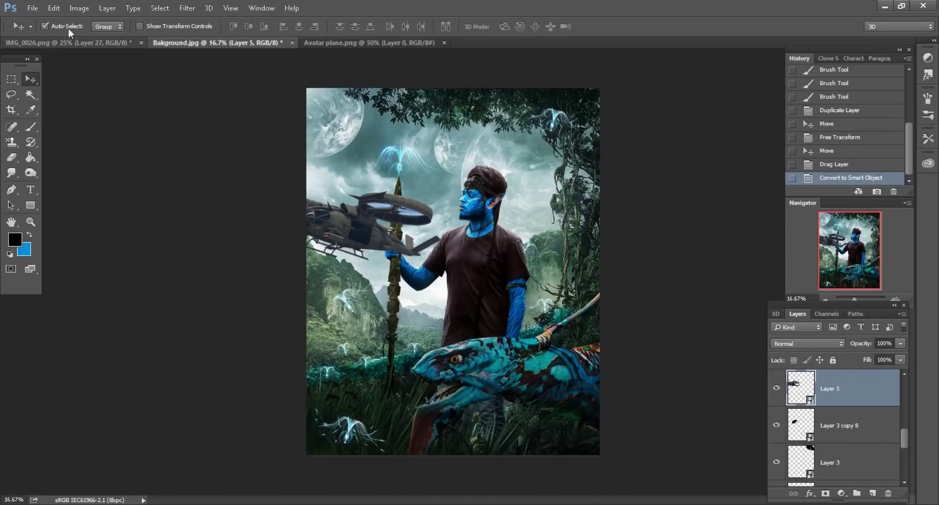
pyautogui.click(54, 8)
pyautogui.click(80, 237)
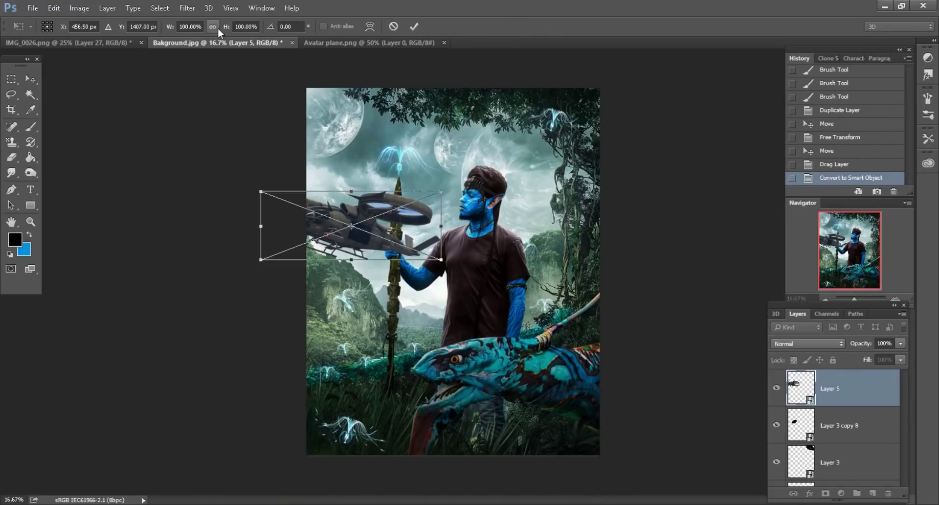
pyautogui.moveTo(227, 26); pyautogui.dragTo(171, 27)
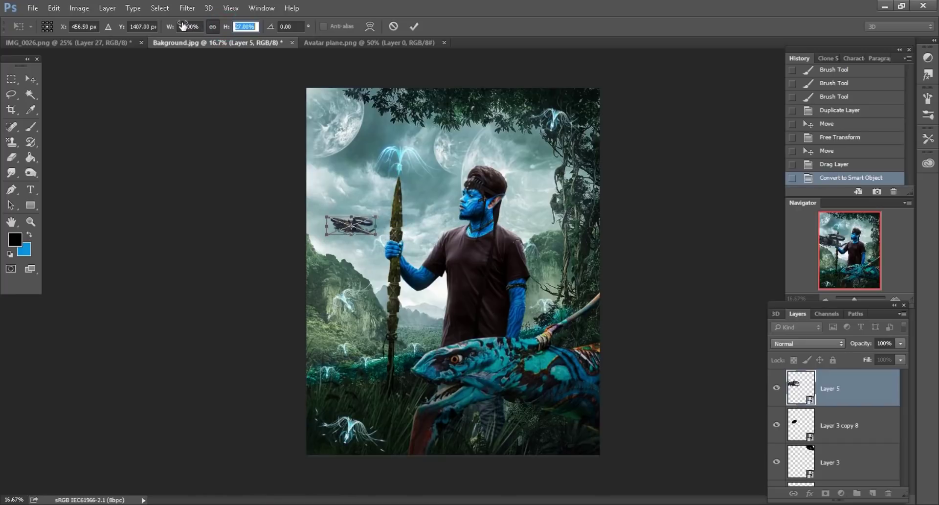
pyautogui.click(414, 27)
pyautogui.moveTo(508, 298); pyautogui.dragTo(505, 281)
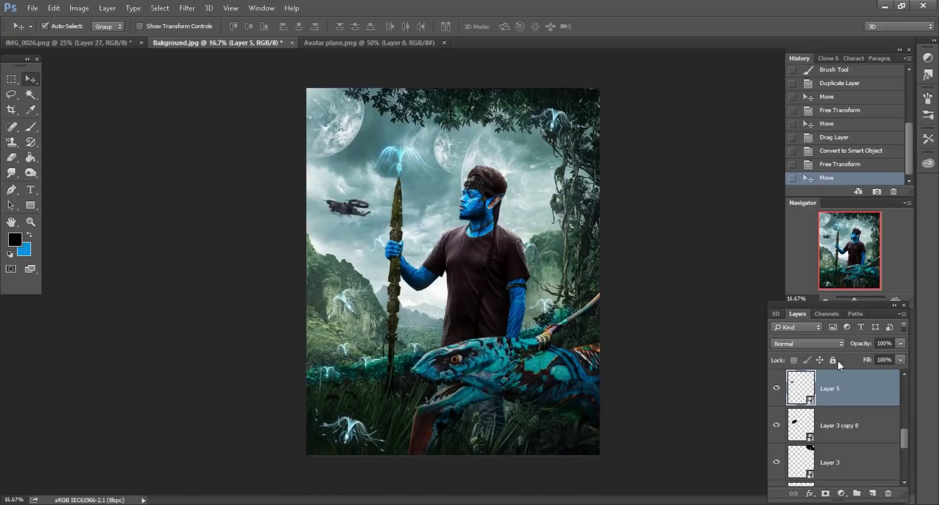
pyautogui.moveTo(867, 363)
pyautogui.mouseDown()
pyautogui.moveTo(835, 360)
pyautogui.moveTo(848, 356)
pyautogui.mouseUp()
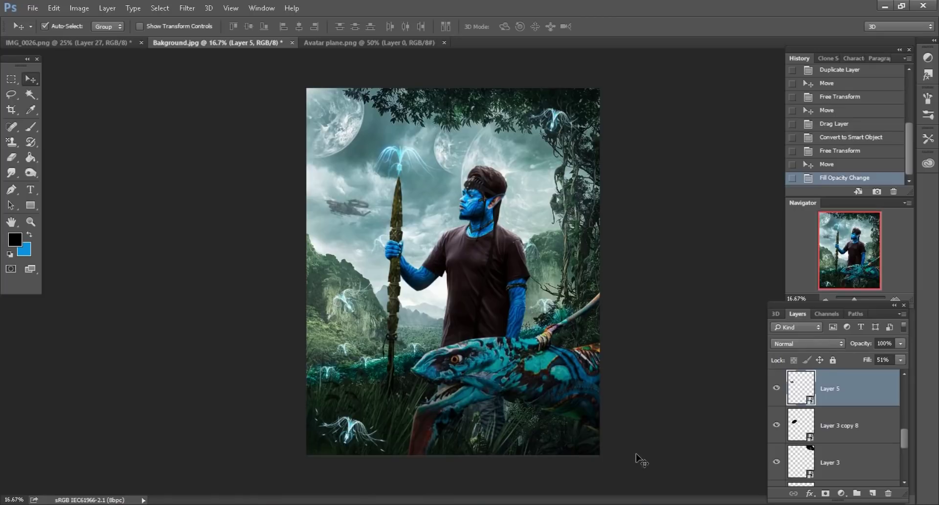
pyautogui.hotkey('ctrl', '-')
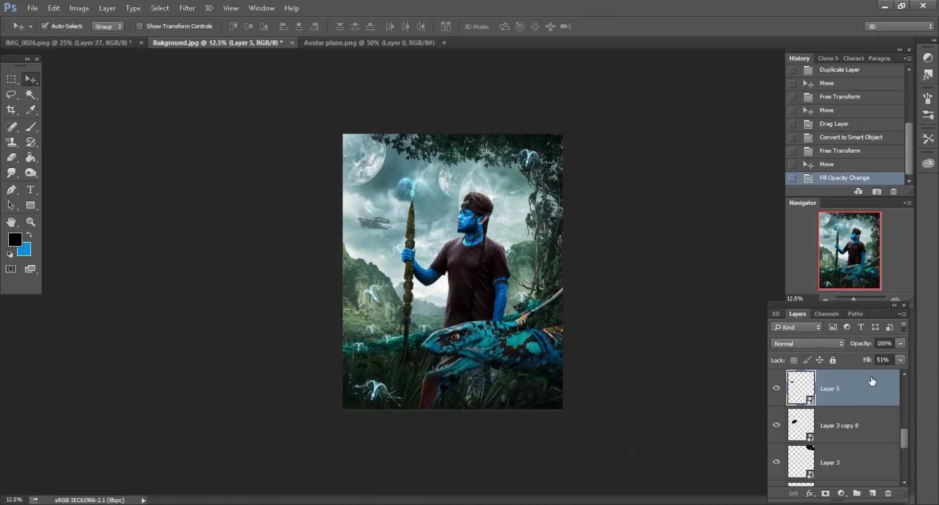
# Step: Merge all visible layers and duplicate the merged Background layer
pyautogui.rightClick(872, 389)
pyautogui.click(668, 424)
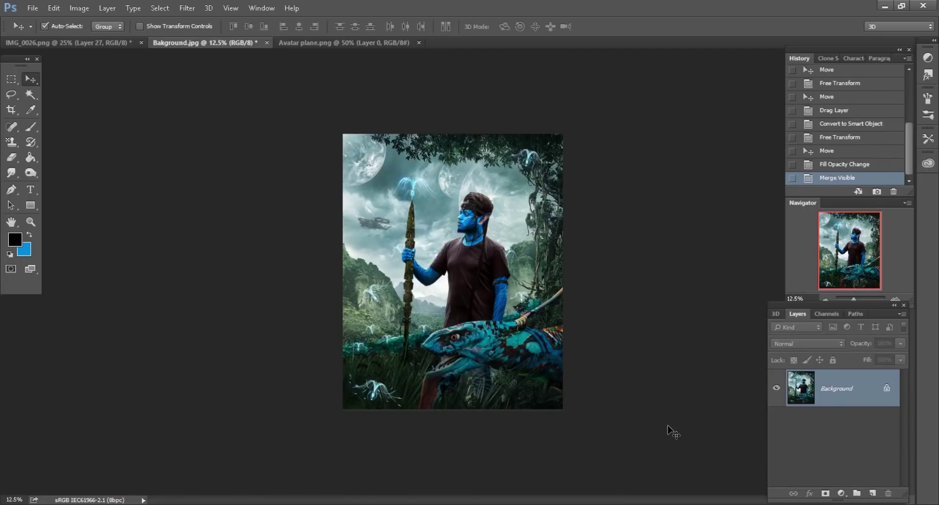
pyautogui.hotkey('ctrl', '+')
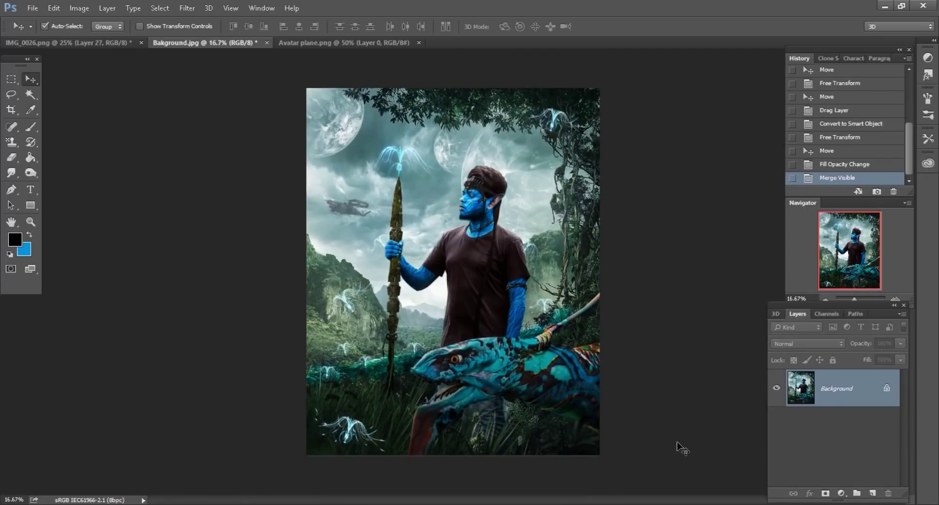
pyautogui.moveTo(867, 397); pyautogui.dragTo(873, 493)
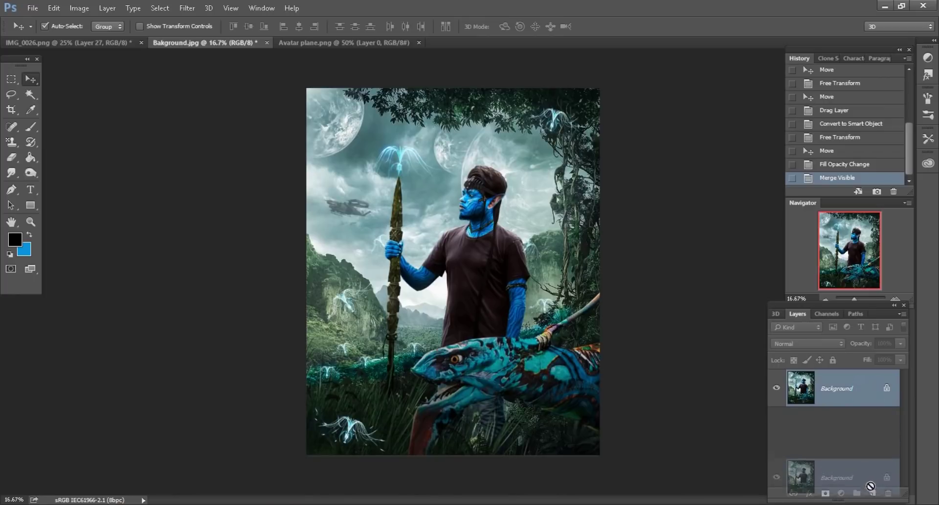
# Step: Add a Color Balance layer shifting Cyan-Red to +16, merge visible, and drag in Avatar-Logo.jpg
pyautogui.click(842, 493)
pyautogui.click(841, 364)
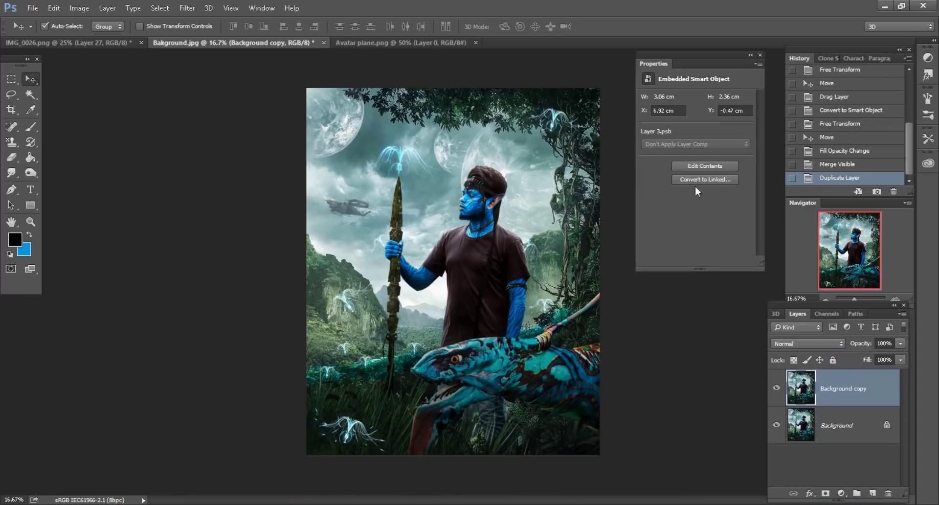
pyautogui.moveTo(683, 123); pyautogui.dragTo(679, 163)
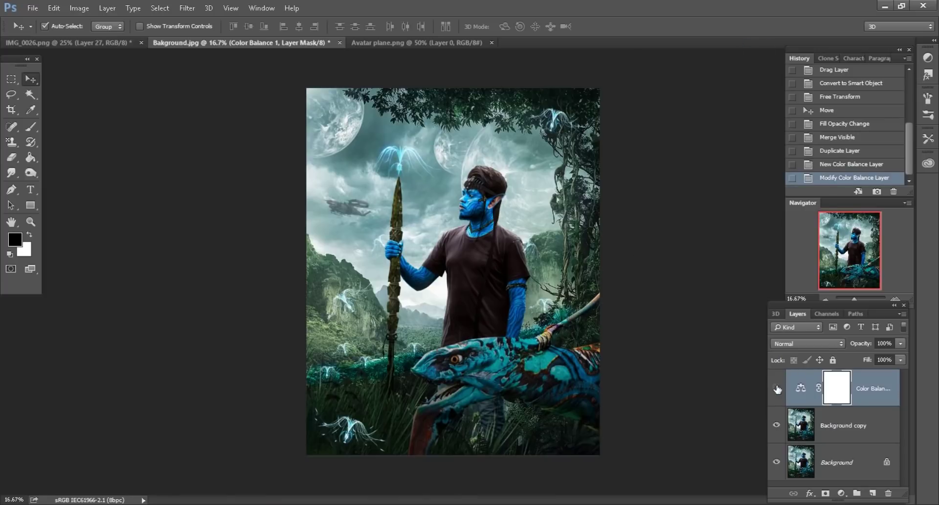
pyautogui.rightClick(881, 389)
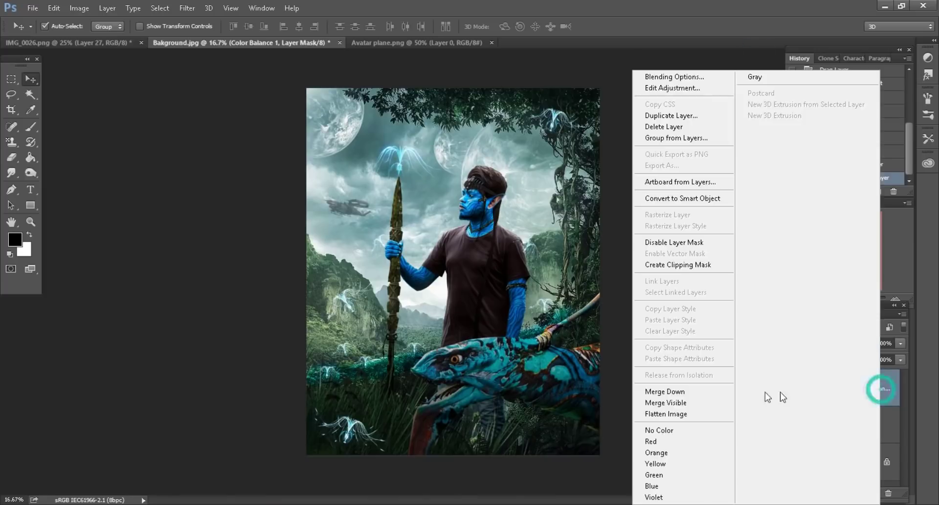
pyautogui.click(686, 401)
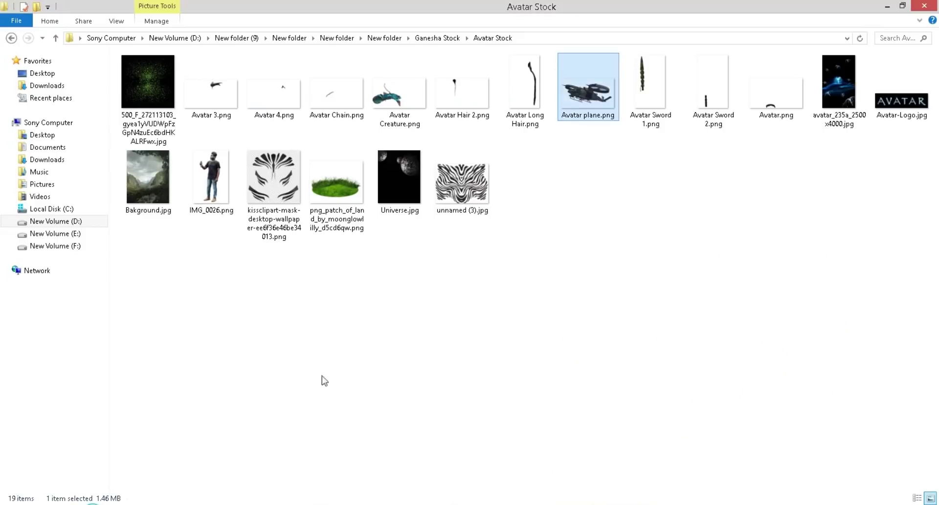
pyautogui.moveTo(881, 120)
pyautogui.mouseDown()
pyautogui.moveTo(693, 236)
pyautogui.moveTo(590, 44)
pyautogui.mouseUp()
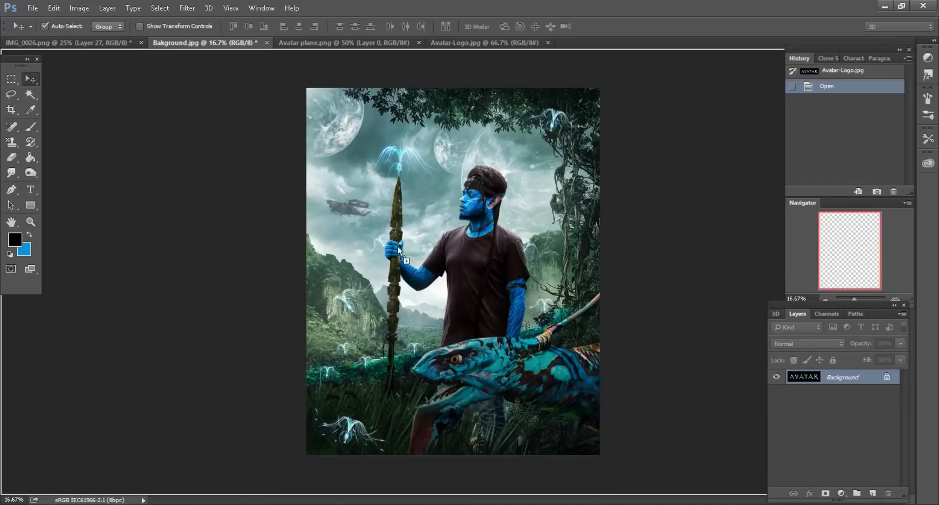
# Step: Drop the AVATAR logo in, set it to Screen blending, and convert it to a smart object
pyautogui.moveTo(229, 47); pyautogui.dragTo(454, 249)
pyautogui.hotkey('ctrl', '+')
pyautogui.hotkey('ctrl', '+')
pyautogui.click(822, 344)
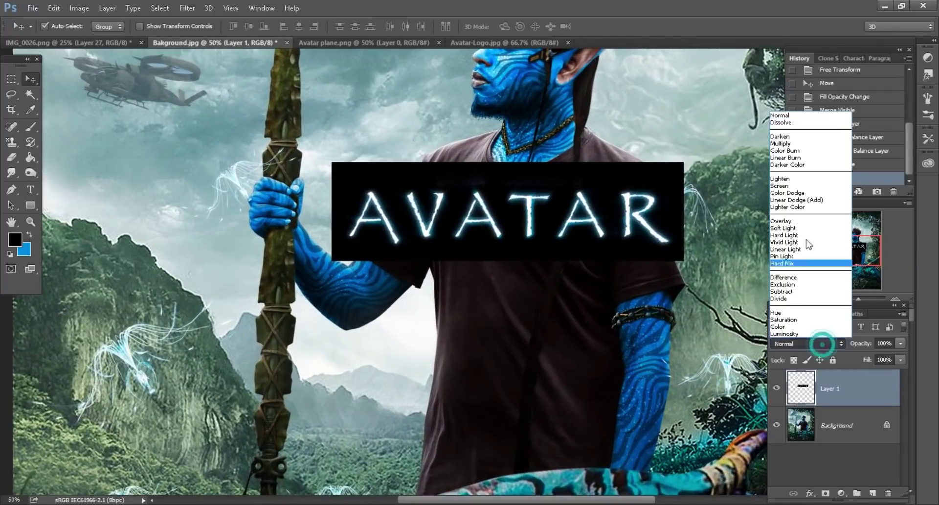
pyautogui.click(810, 185)
pyautogui.rightClick(844, 390)
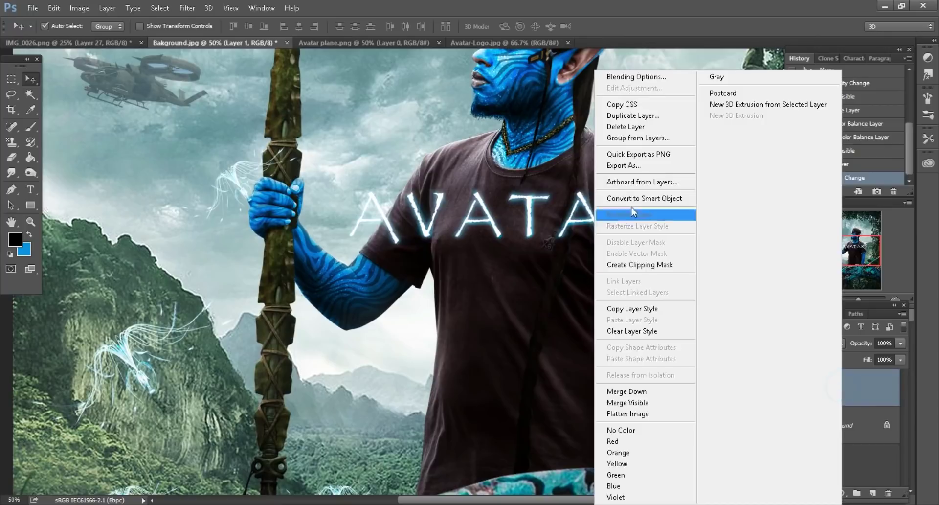
pyautogui.click(630, 195)
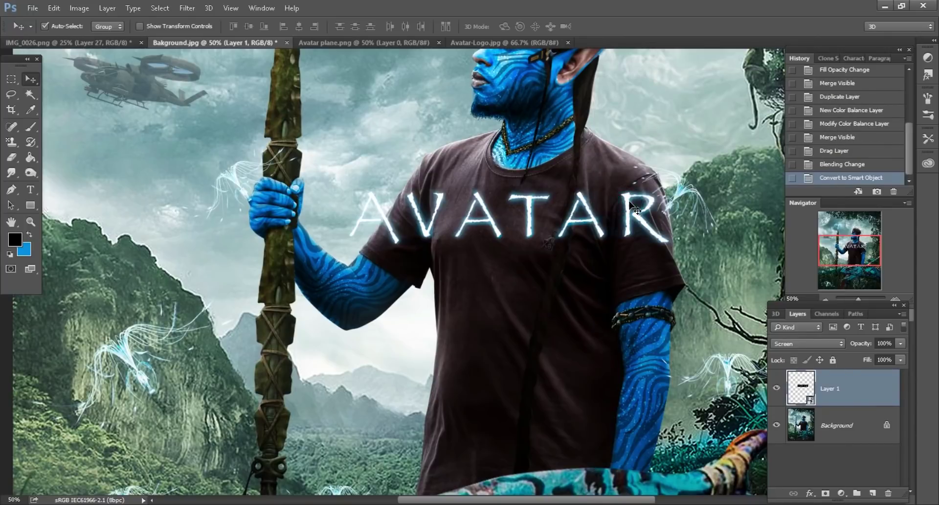
pyautogui.scroll(1, 712, 235)
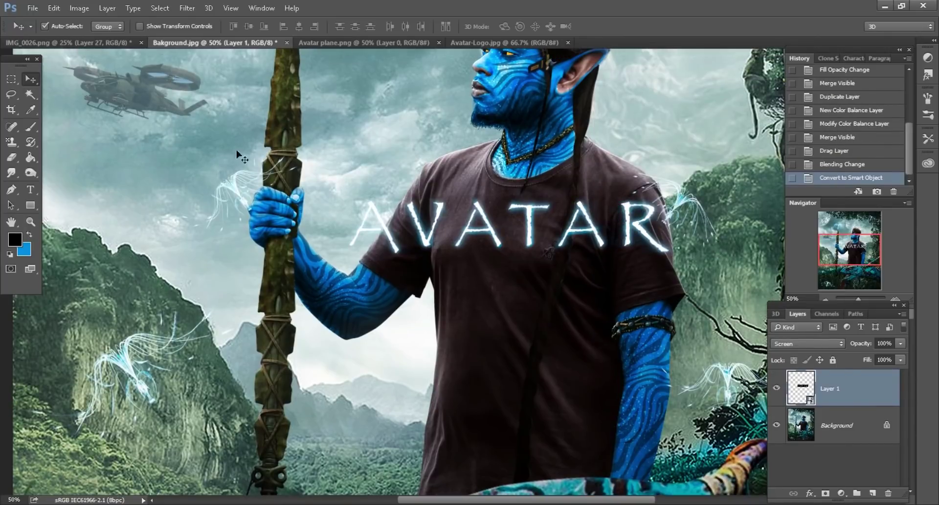
# Step: Scale the logo to 35%, tilt it to follow the shirt, and place it on the chest
pyautogui.click(54, 9)
pyautogui.click(63, 224)
pyautogui.moveTo(543, 139); pyautogui.dragTo(550, 142)
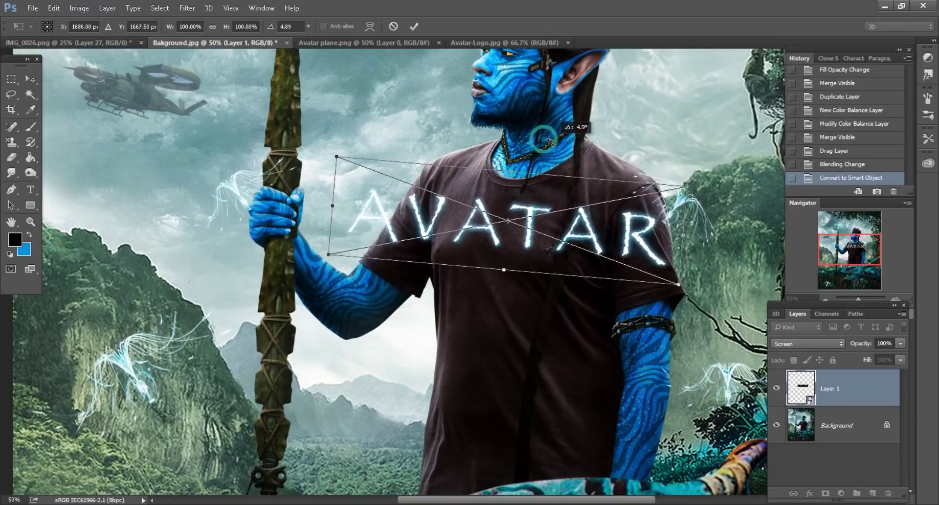
pyautogui.doubleClick(189, 27)
pyautogui.write('35')
pyautogui.press('Return')
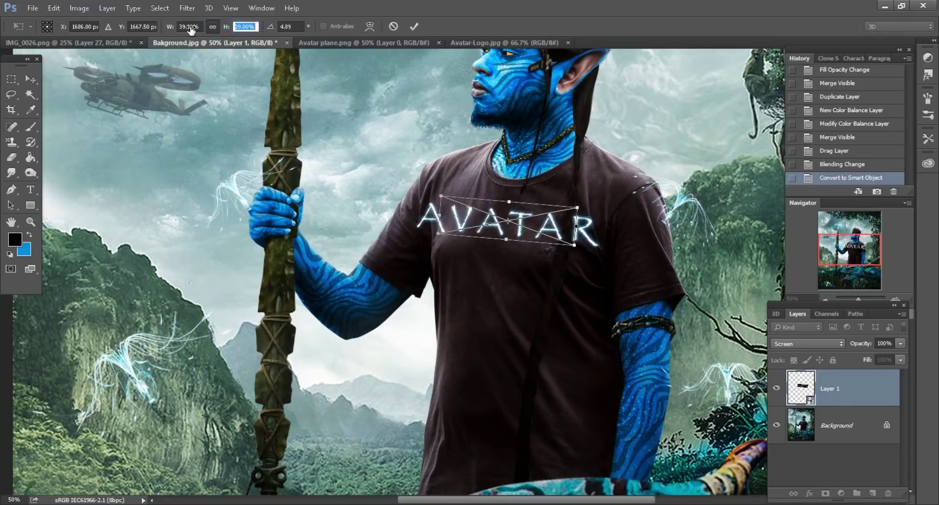
pyautogui.moveTo(344, 103); pyautogui.dragTo(349, 95)
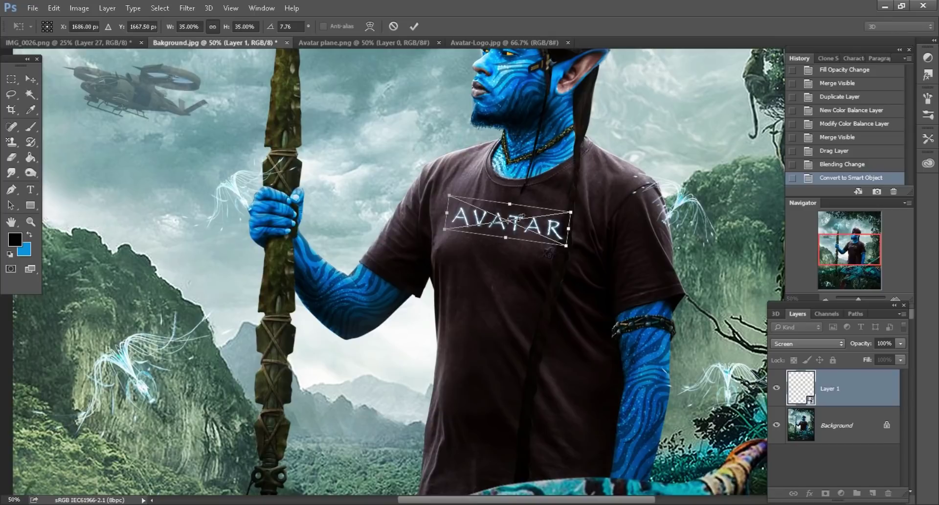
pyautogui.moveTo(541, 230); pyautogui.dragTo(539, 223)
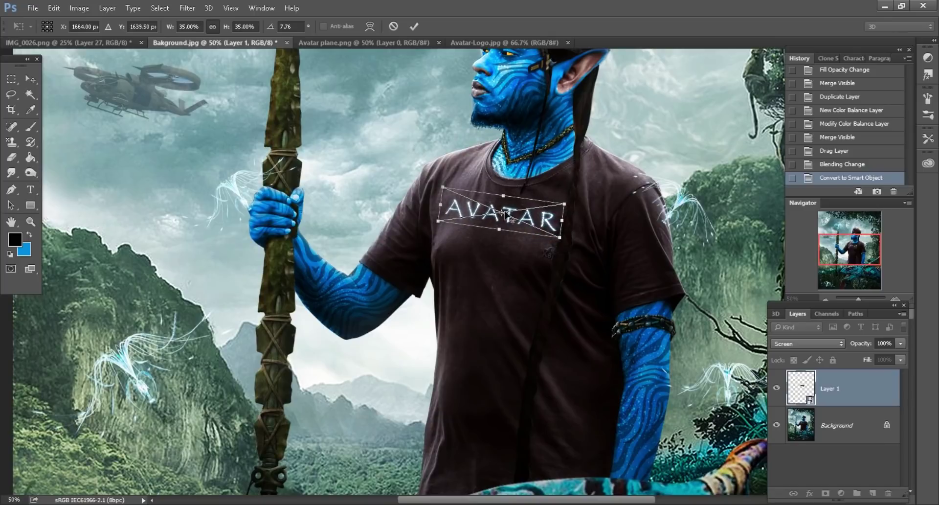
pyautogui.click(414, 27)
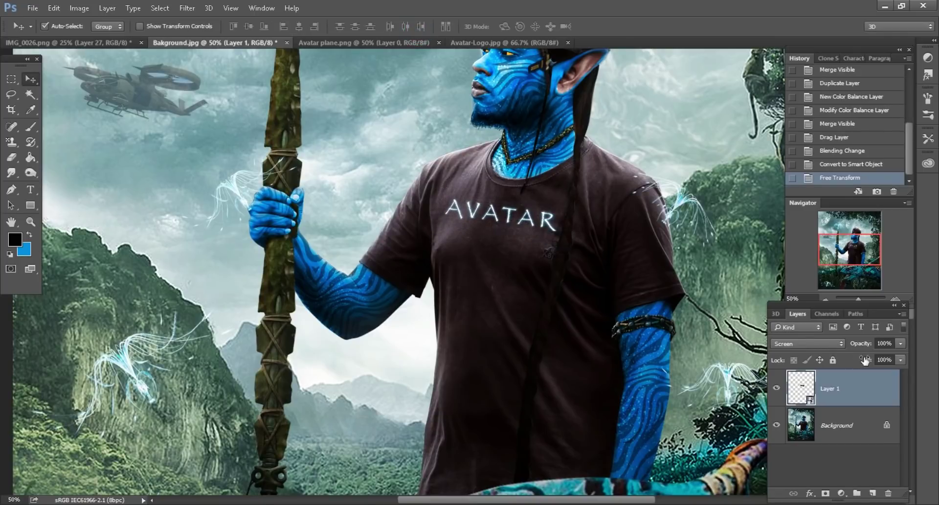
# Step: Lower the logo's Fill to 34% and bring Avatar Creature.png into Photoshop
pyautogui.moveTo(858, 361); pyautogui.dragTo(834, 359)
pyautogui.moveTo(567, 318); pyautogui.dragTo(563, 315)
pyautogui.hotkey('ctrl', '-')
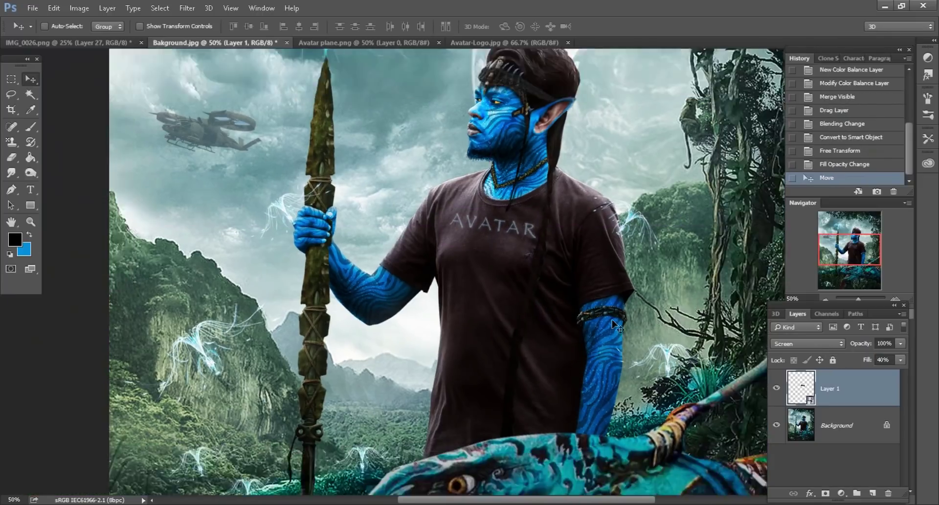
pyautogui.hotkey('ctrl', '-')
pyautogui.hotkey('ctrl', '-')
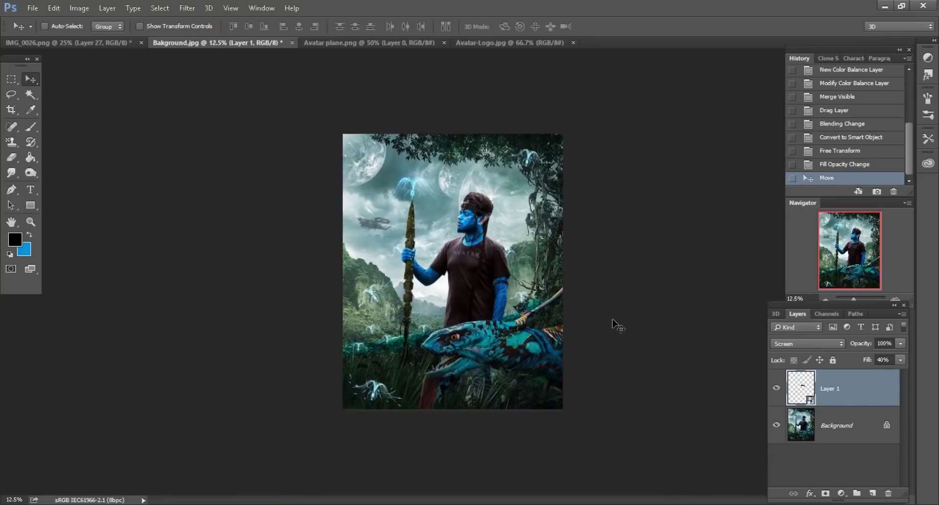
pyautogui.moveTo(864, 359); pyautogui.dragTo(852, 356)
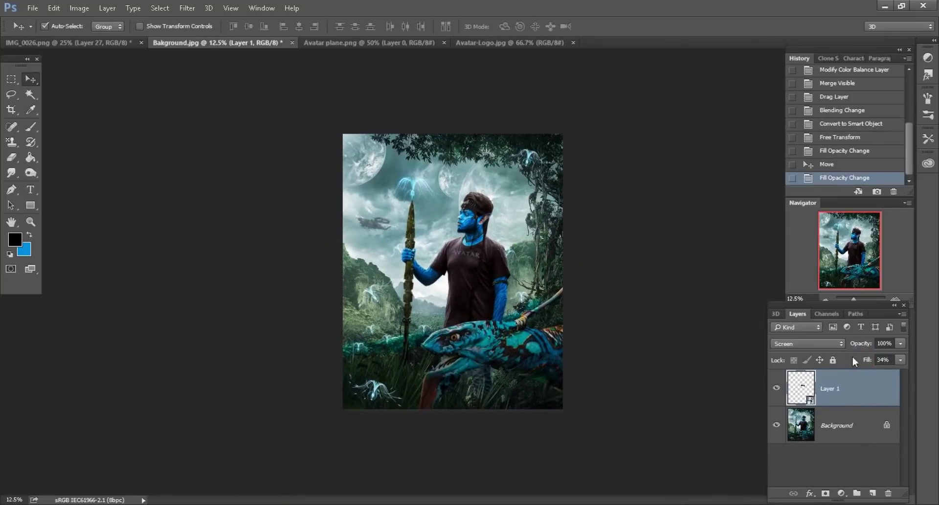
pyautogui.hotkey('ctrl', '-')
pyautogui.hotkey('ctrl', '+')
pyautogui.hotkey('ctrl', '+')
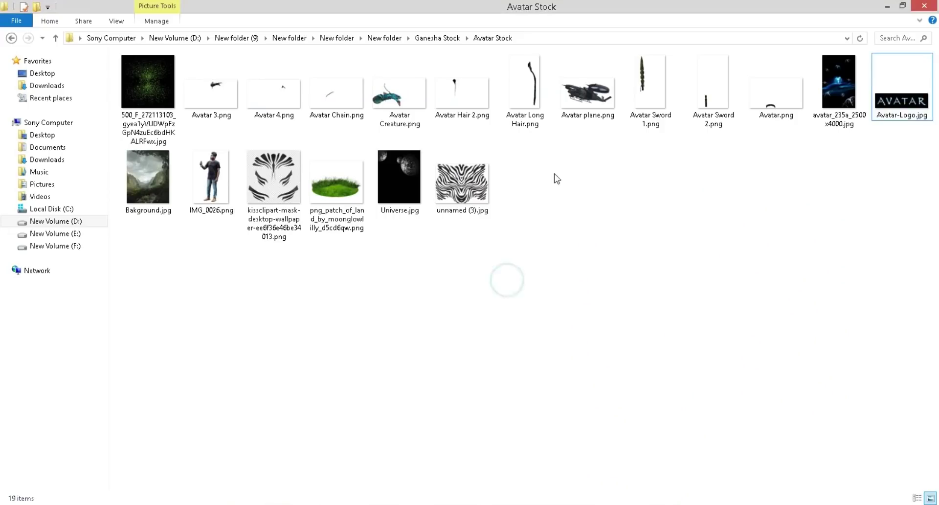
pyautogui.moveTo(399, 93); pyautogui.dragTo(619, 43)
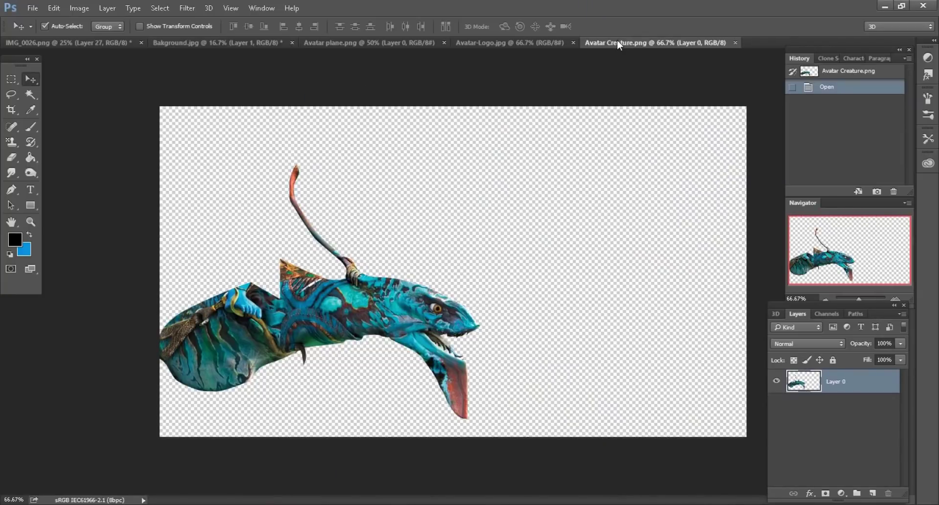
# Step: Lasso the reins, drag them into the jungle composite, and convert the new layer to a Smart Object
pyautogui.click(12, 94)
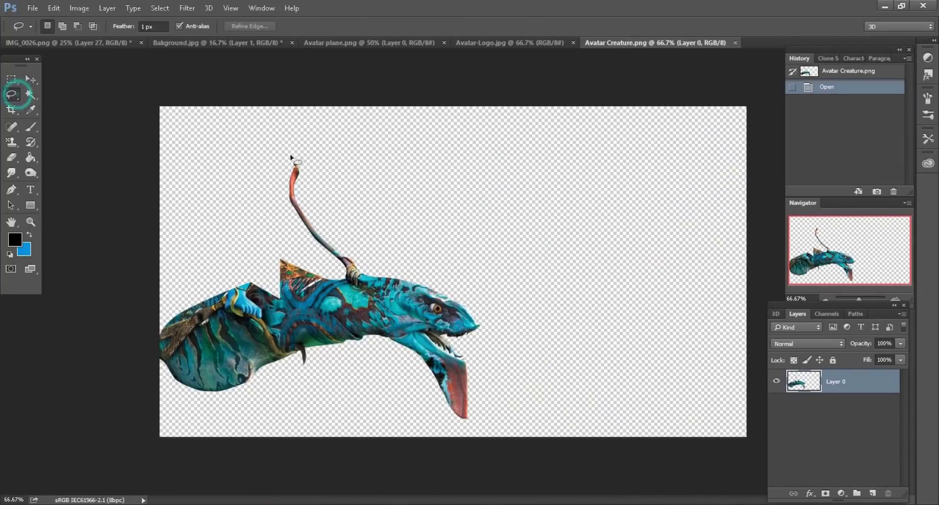
pyautogui.moveTo(303, 141); pyautogui.dragTo(295, 241)
pyautogui.moveTo(319, 150); pyautogui.dragTo(315, 146)
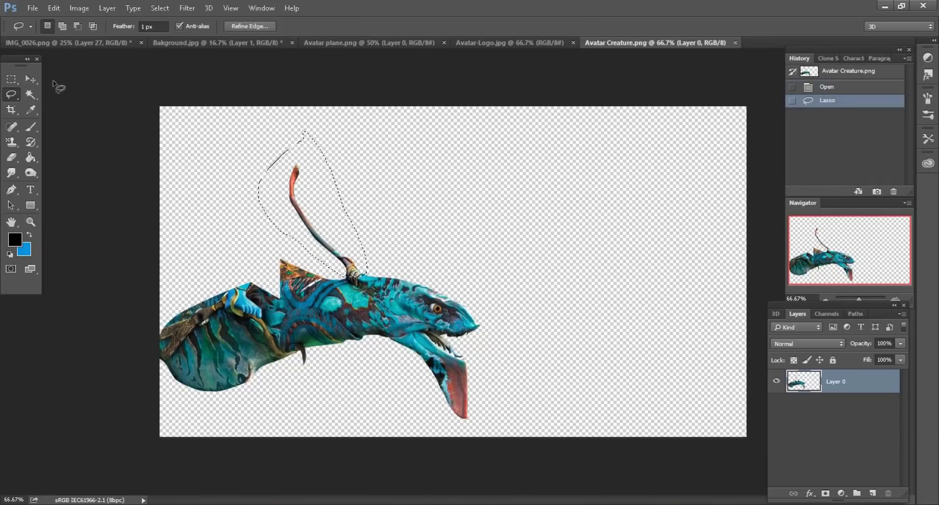
pyautogui.click(31, 79)
pyautogui.moveTo(293, 180)
pyautogui.mouseDown()
pyautogui.moveTo(254, 48)
pyautogui.moveTo(735, 342)
pyautogui.mouseUp()
pyautogui.moveTo(688, 419); pyautogui.dragTo(655, 378)
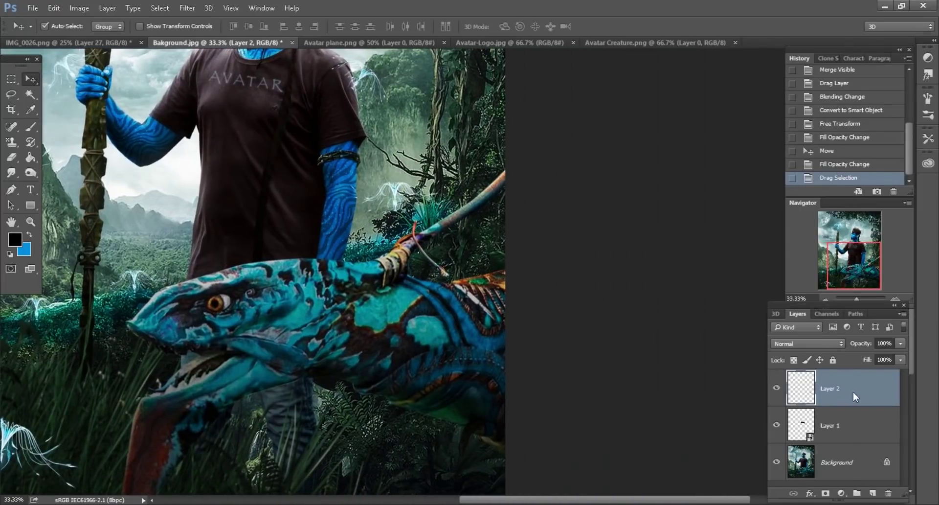
pyautogui.rightClick(853, 392)
pyautogui.click(654, 200)
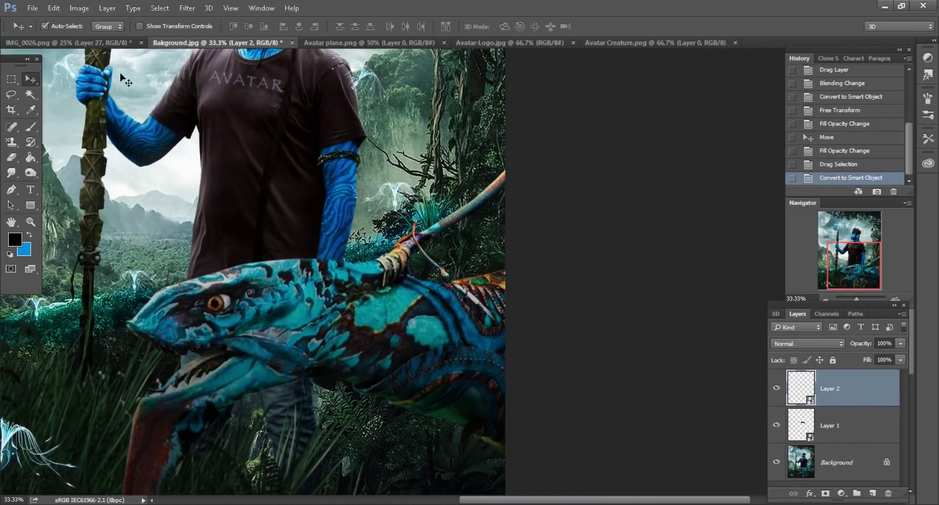
# Step: Scale the rein strip to 325%, flip it horizontally and vertically, rotate about 95°, and move it beside the arm
pyautogui.click(58, 10)
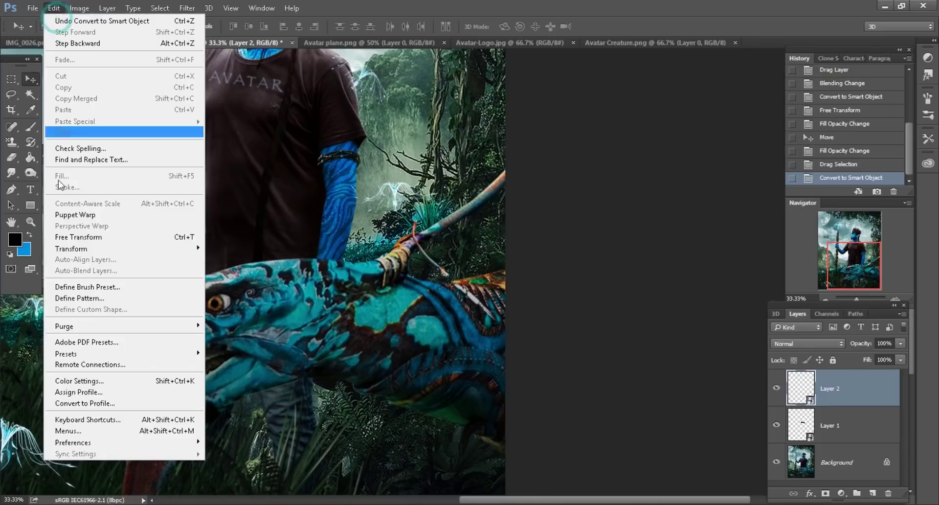
pyautogui.click(76, 239)
pyautogui.moveTo(228, 26); pyautogui.dragTo(361, 18)
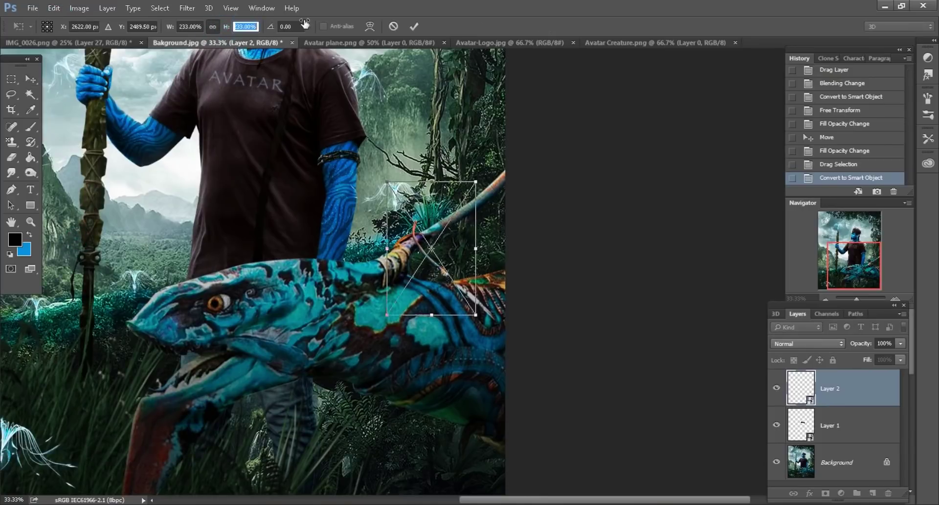
pyautogui.rightClick(469, 256)
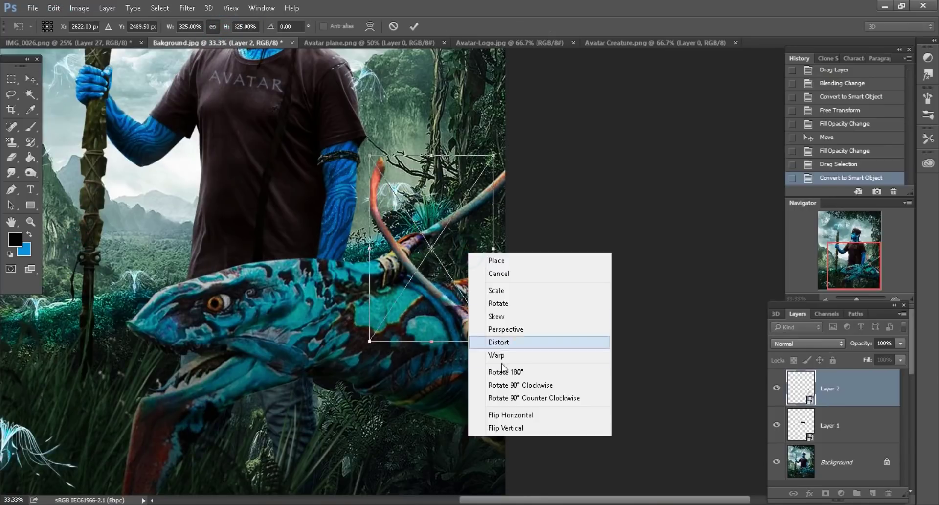
pyautogui.click(510, 416)
pyautogui.moveTo(541, 300); pyautogui.dragTo(542, 321)
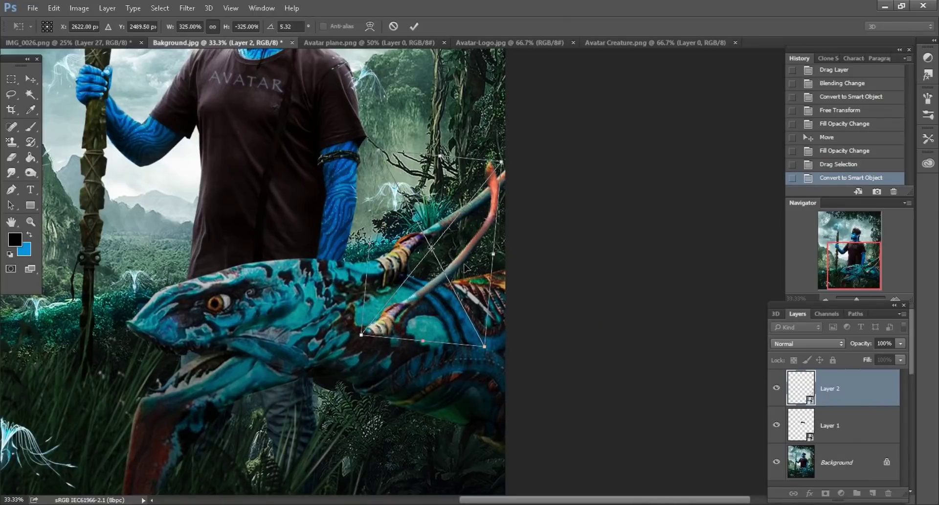
pyautogui.rightClick(465, 268)
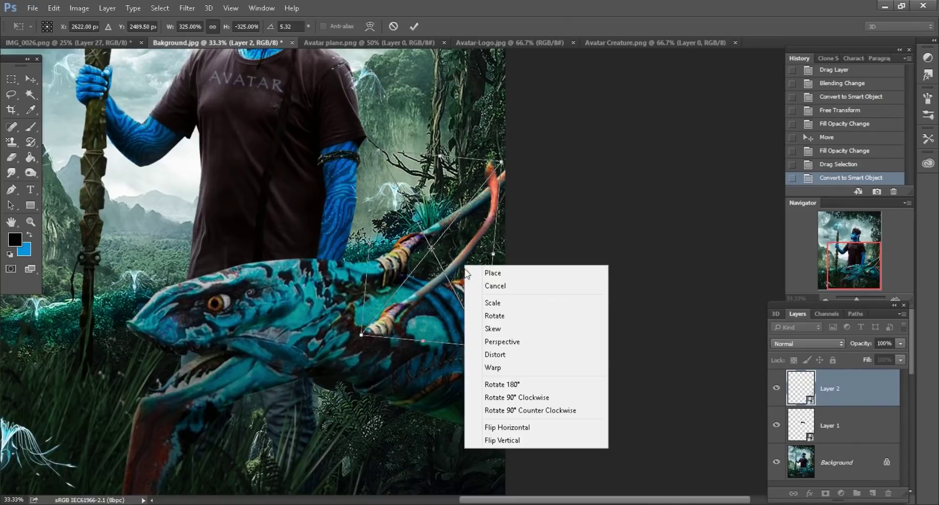
pyautogui.click(499, 438)
pyautogui.moveTo(547, 312)
pyautogui.mouseDown()
pyautogui.moveTo(515, 147)
pyautogui.moveTo(507, 148)
pyautogui.mouseUp()
pyautogui.moveTo(475, 254); pyautogui.dragTo(486, 225)
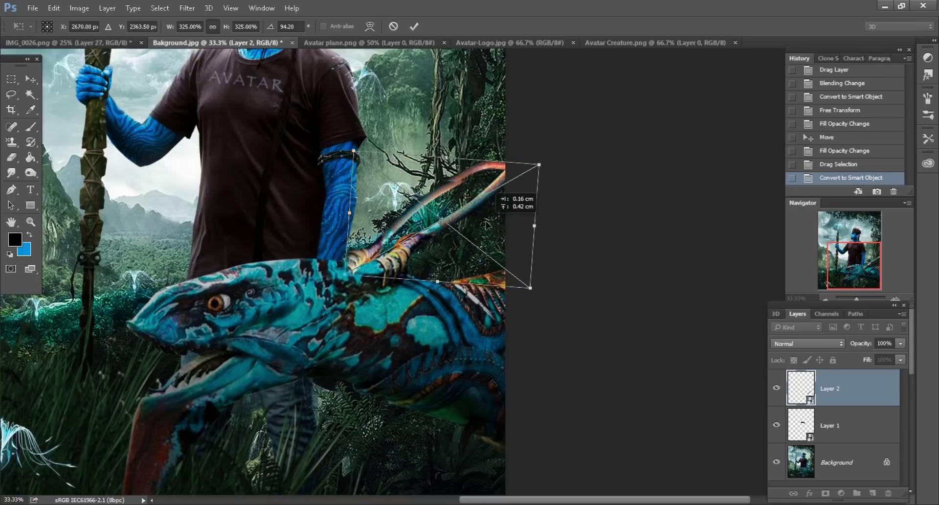
# Step: Warp the rein strip so it curves up from the creature's head, bending both ends, and commit
pyautogui.rightClick(415, 236)
pyautogui.click(423, 327)
pyautogui.moveTo(371, 268); pyautogui.dragTo(325, 254)
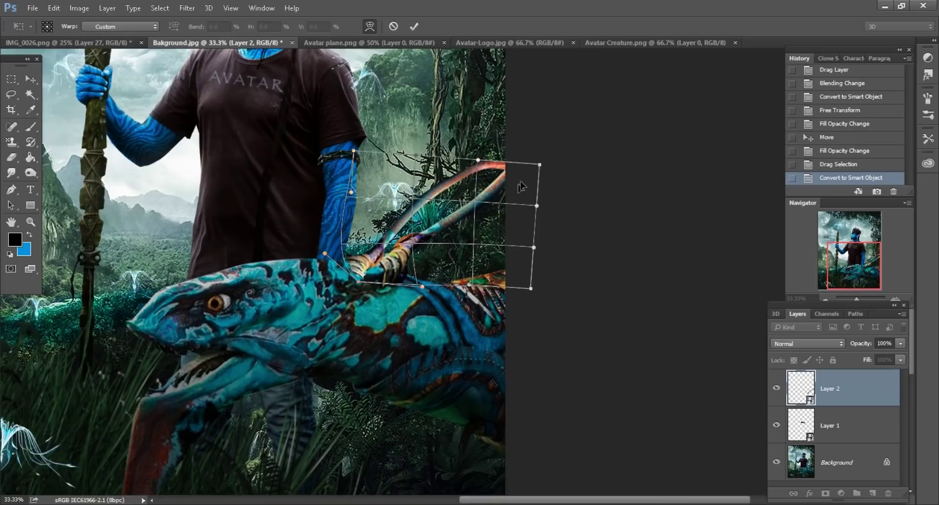
pyautogui.moveTo(539, 165)
pyautogui.mouseDown()
pyautogui.moveTo(541, 220)
pyautogui.moveTo(522, 223)
pyautogui.moveTo(507, 208)
pyautogui.moveTo(516, 214)
pyautogui.mouseUp()
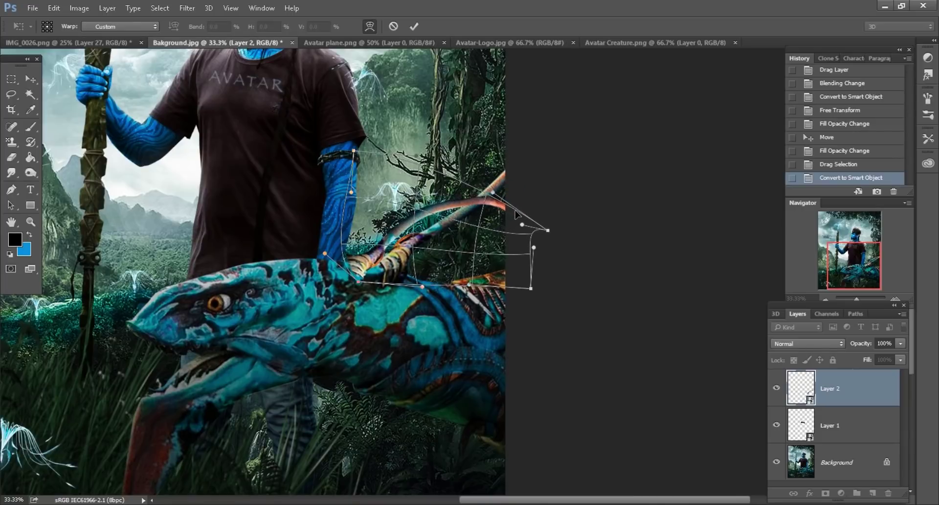
pyautogui.click(414, 25)
# Step: Add a layer mask to Layer 2 and lower its fill to 69% to see behind it
pyautogui.click(826, 493)
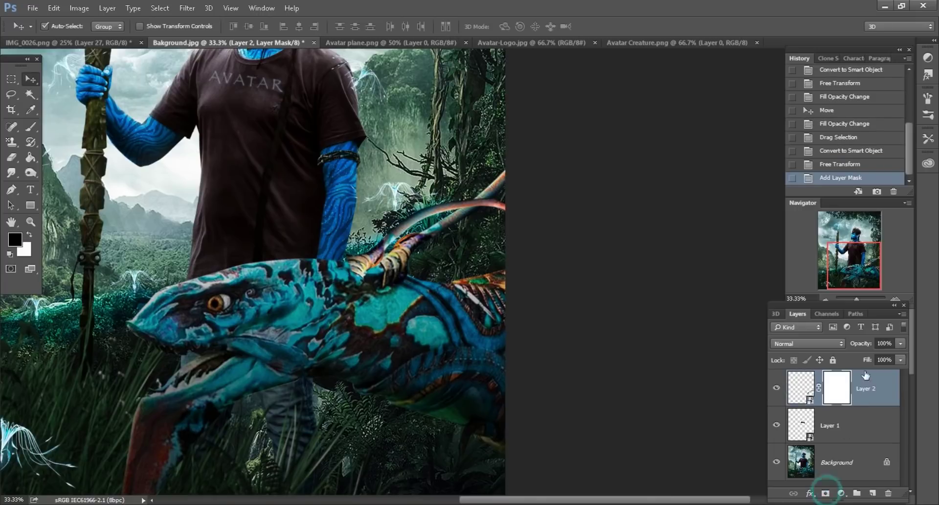
pyautogui.moveTo(867, 360); pyautogui.dragTo(852, 361)
pyautogui.press('b')
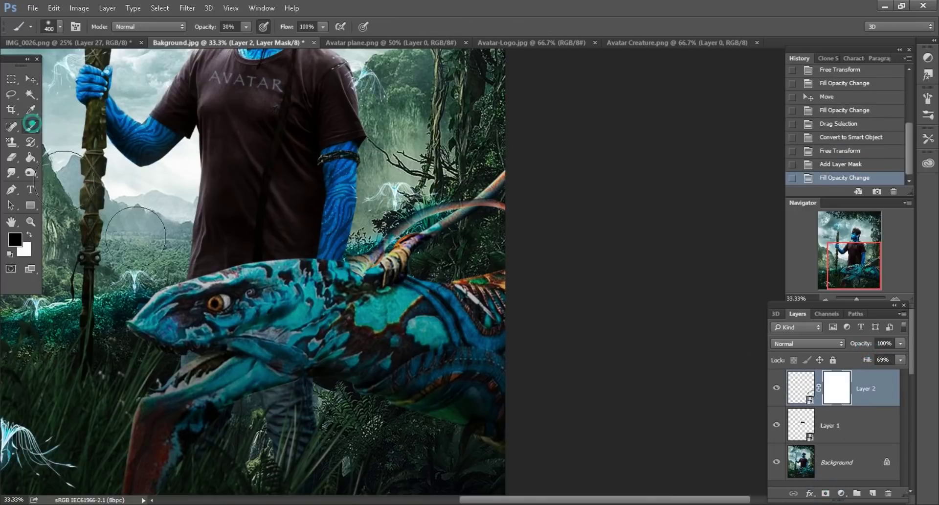
pyautogui.rightClick(396, 314)
pyautogui.doubleClick(455, 418)
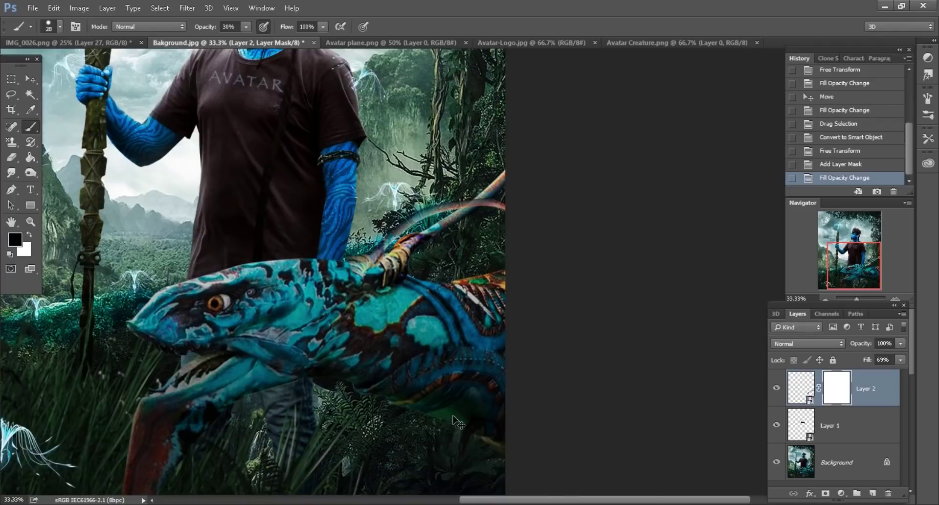
pyautogui.hotkey('ctrl', '+')
pyautogui.hotkey('ctrl', '+')
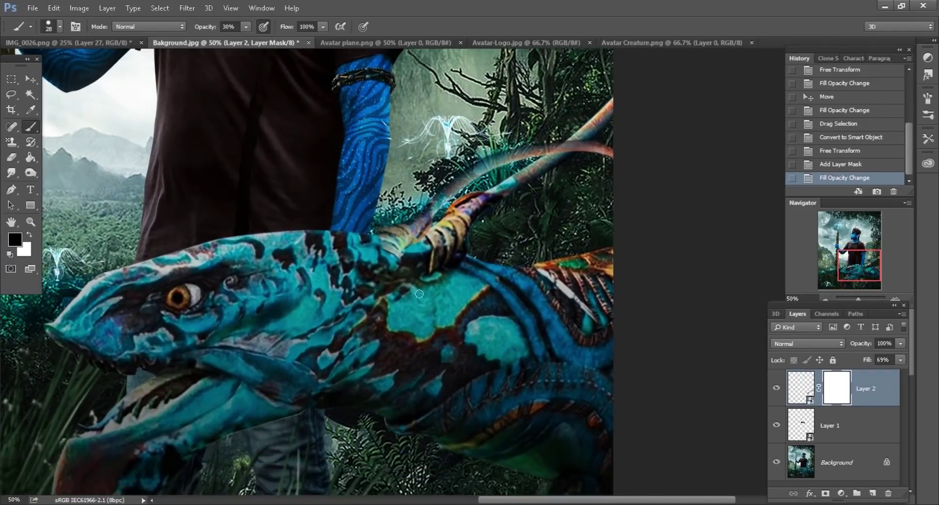
pyautogui.hotkey('ctrl', '+')
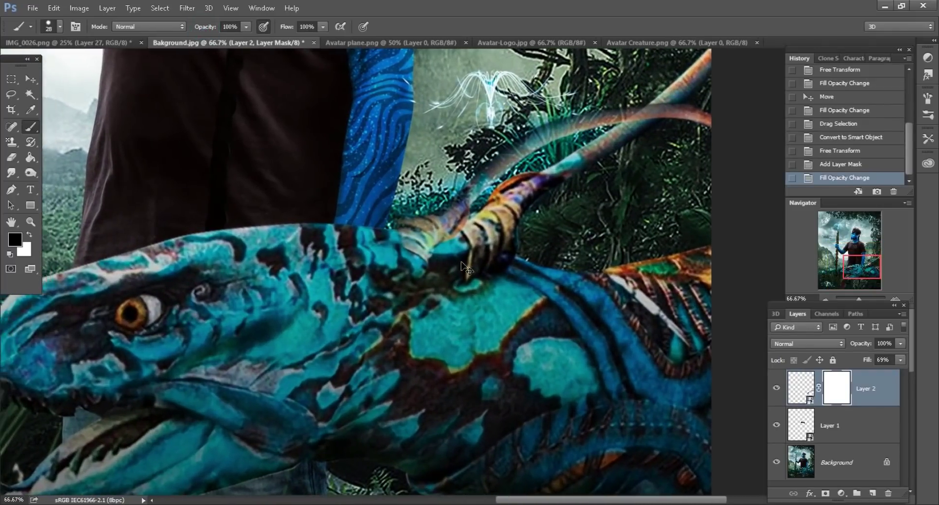
# Step: Paint black on the mask to hide the strip near the arm and along its upper length
pyautogui.moveTo(427, 251); pyautogui.dragTo(434, 272)
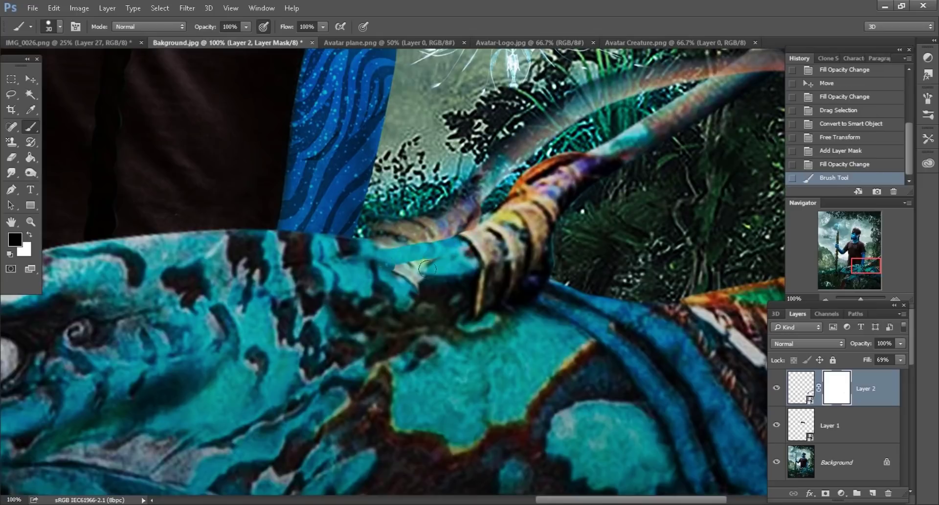
pyautogui.click(400, 254)
pyautogui.moveTo(372, 222); pyautogui.dragTo(391, 229)
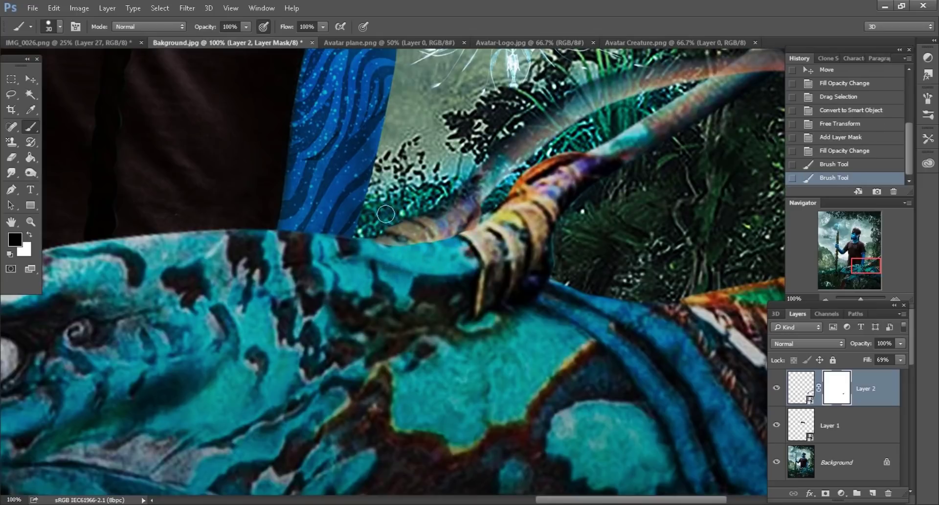
pyautogui.click(403, 253)
pyautogui.scroll(3, 646, 245)
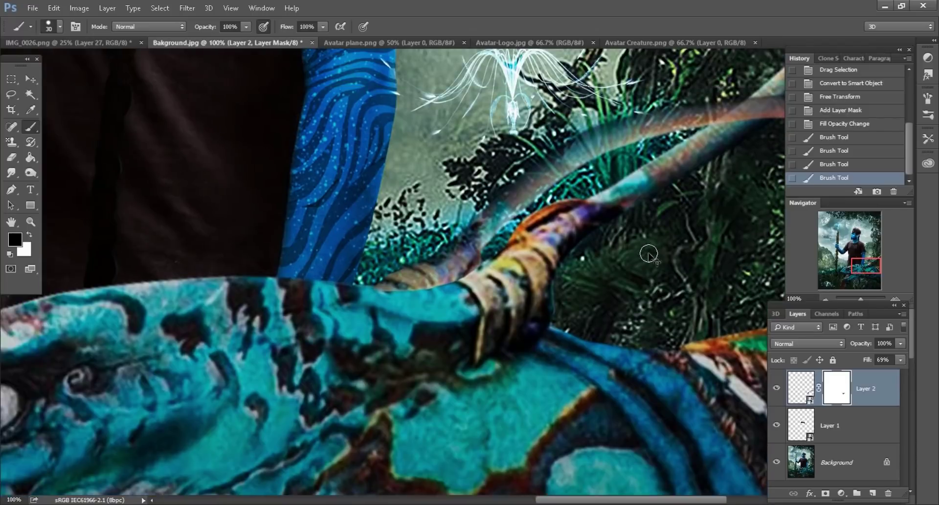
pyautogui.hscroll(3, 656, 162)
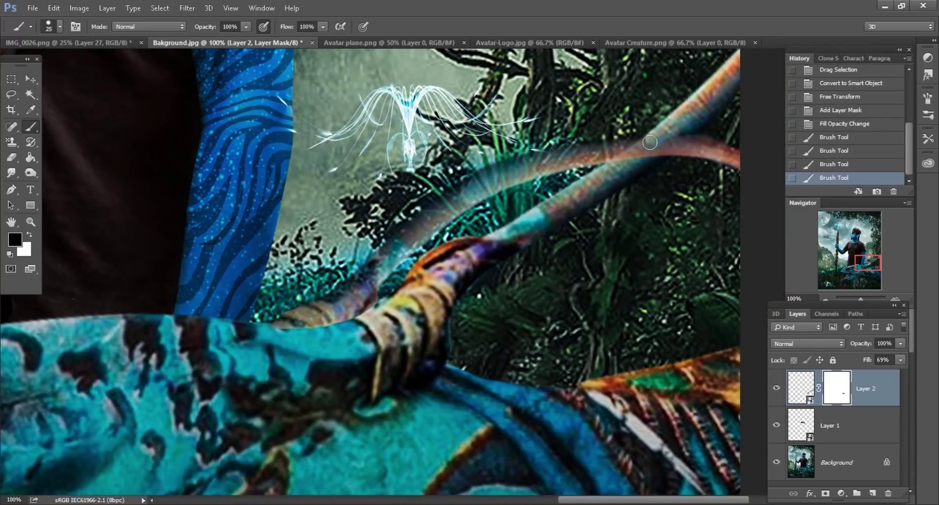
pyautogui.moveTo(625, 157); pyautogui.dragTo(626, 169)
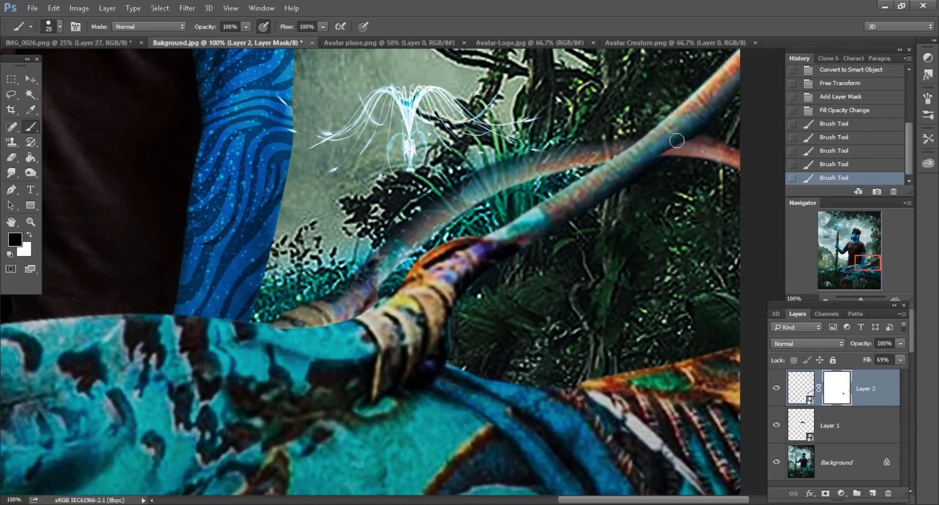
pyautogui.click(653, 163)
# Step: Restore Layer 2's fill to 100% and paint a small spot of the strip back in with white
pyautogui.moveTo(868, 360); pyautogui.dragTo(896, 360)
pyautogui.hotkey('ctrl', '-')
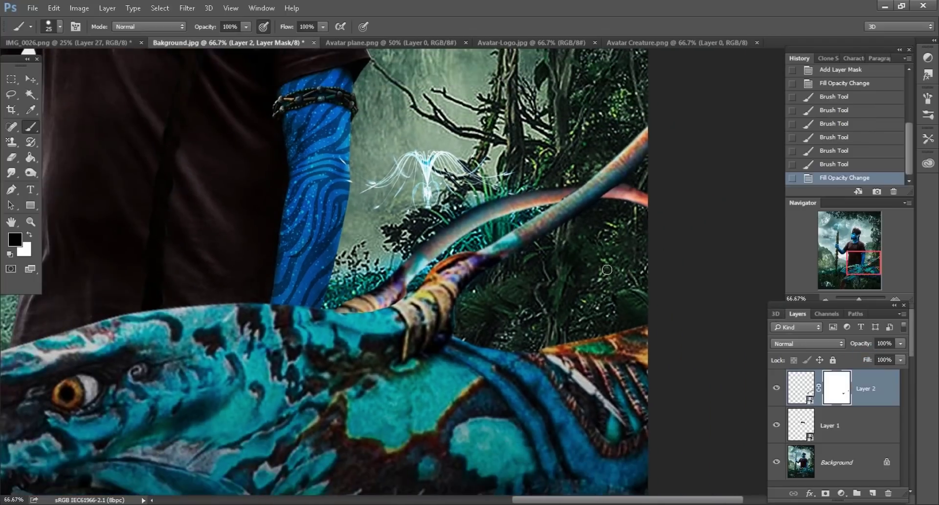
pyautogui.hotkey('ctrl', '+')
pyautogui.press('[')
pyautogui.press('x')
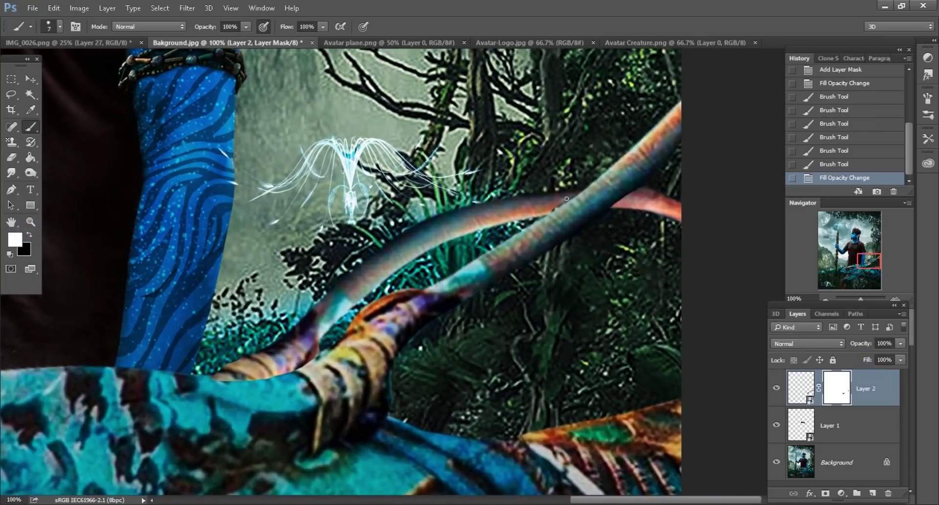
pyautogui.click(575, 197)
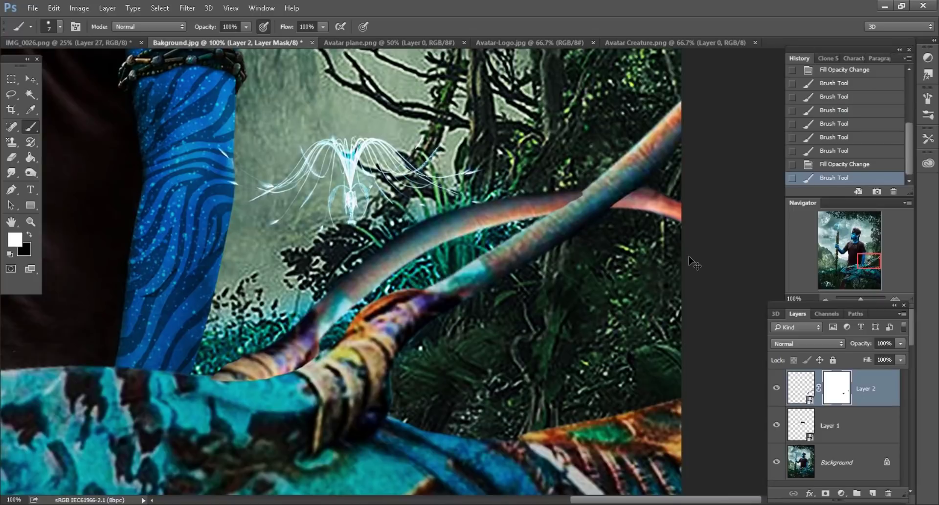
# Step: Compare the reins with and without the last stroke, keep it, and select the layer's image thumbnail
pyautogui.hotkey('ctrl', '-')
pyautogui.click(836, 165)
pyautogui.hotkey('ctrl', '+')
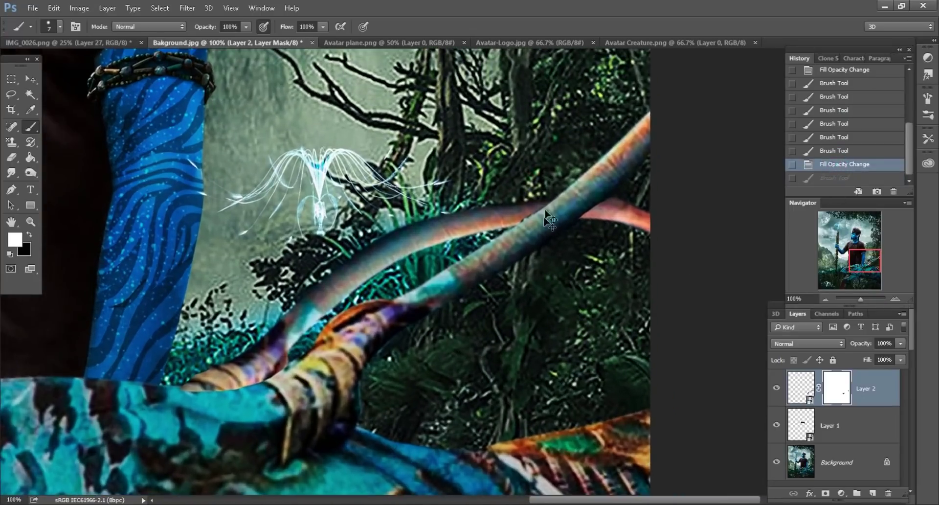
pyautogui.hotkey('ctrl', 'z')
pyautogui.hotkey('ctrl', '-')
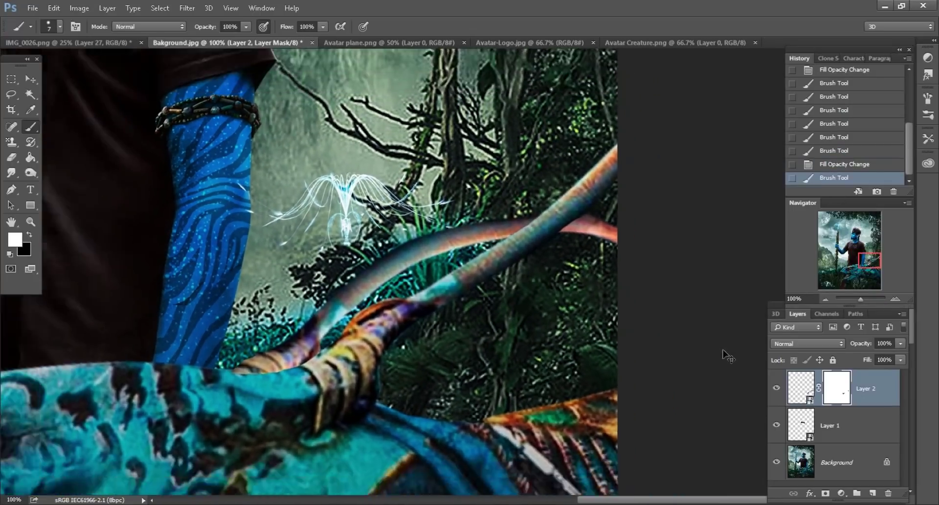
pyautogui.hotkey('ctrl', '-')
pyautogui.hotkey('ctrl', '-')
pyautogui.hotkey('ctrl', '-')
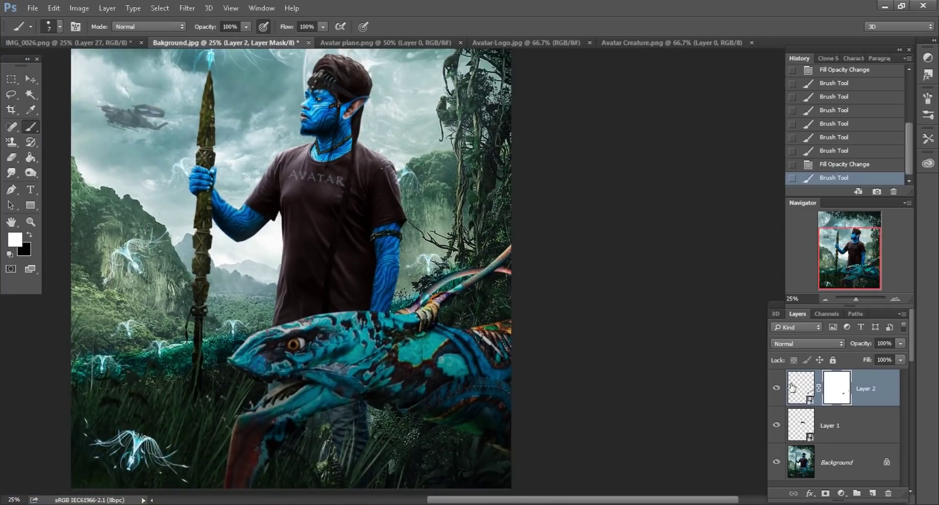
pyautogui.click(793, 388)
pyautogui.scroll(-2, 373, 224)
# Step: Darken the reins with a Hue/Saturation adjustment at Lightness -21
pyautogui.click(79, 8)
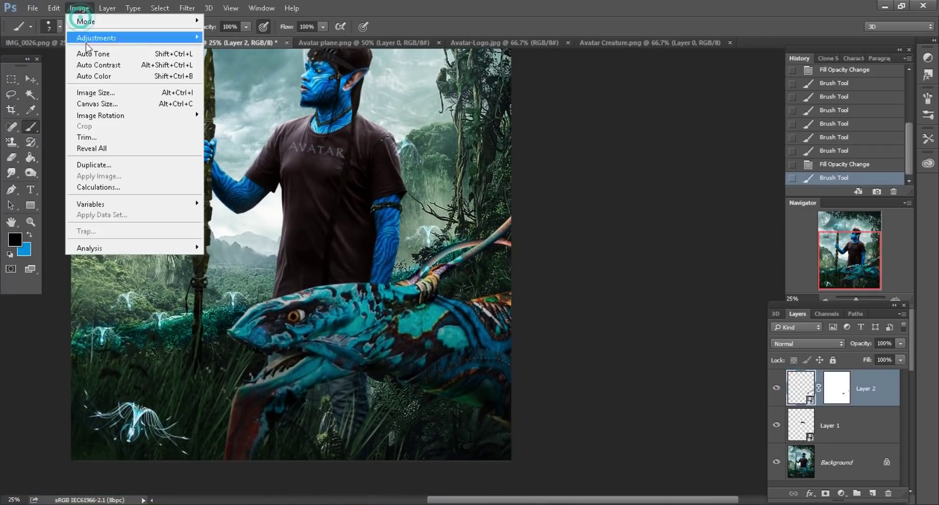
pyautogui.moveTo(132, 37)
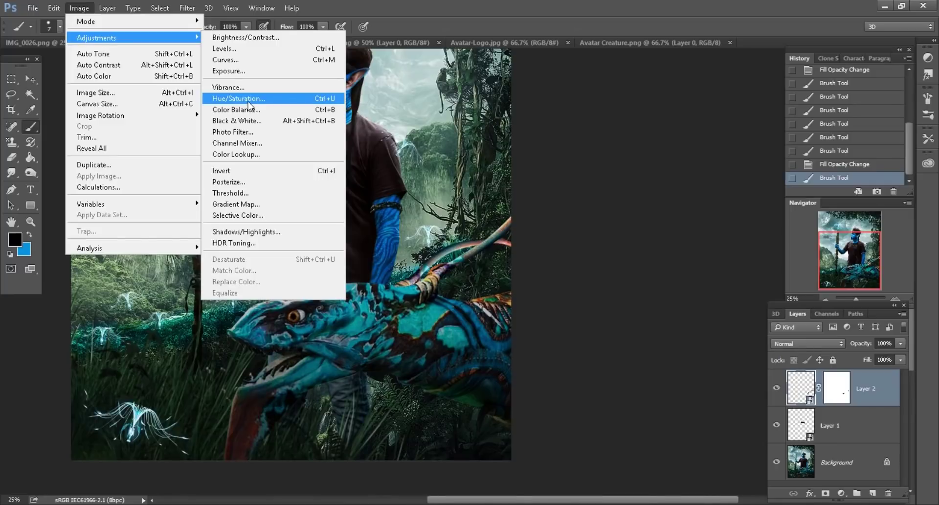
pyautogui.click(250, 99)
pyautogui.moveTo(470, 34); pyautogui.dragTo(621, 80)
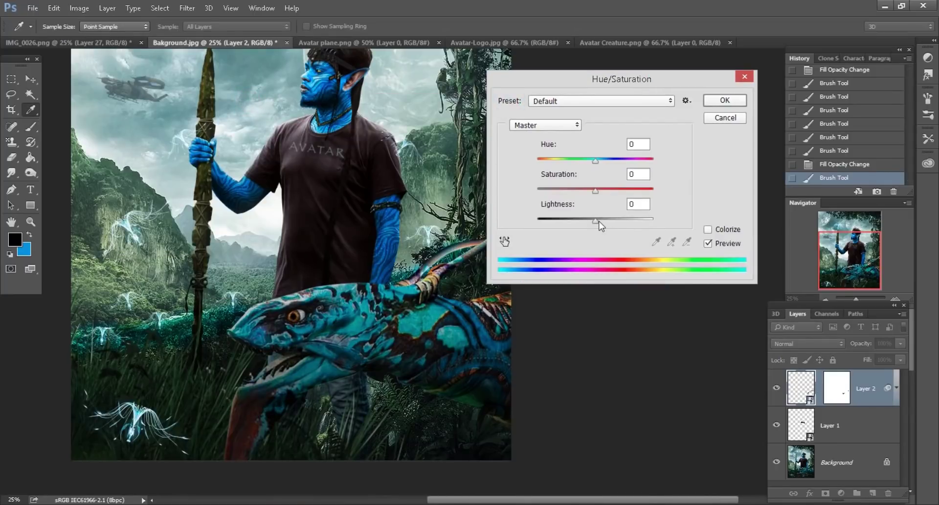
pyautogui.moveTo(600, 222); pyautogui.dragTo(583, 221)
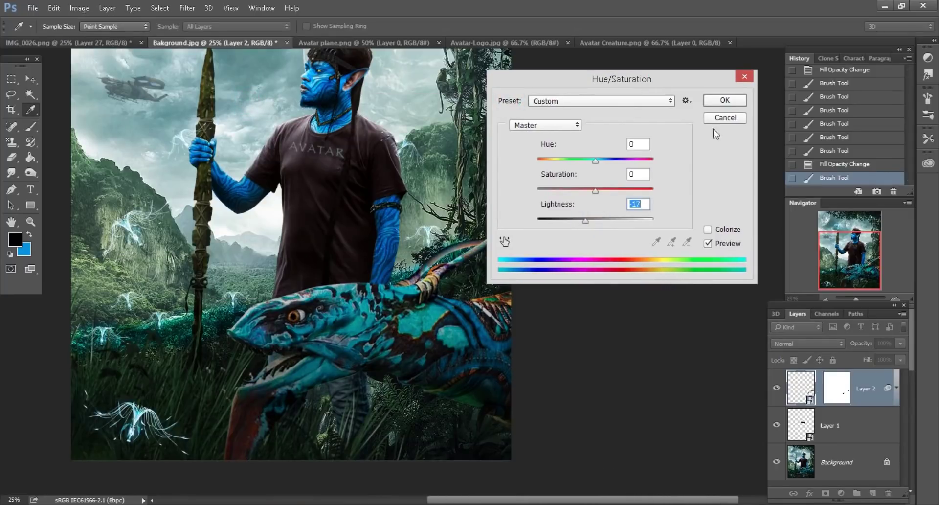
pyautogui.click(725, 100)
# Step: Merge all visible layers into a single Background layer
pyautogui.hotkey('ctrl', '-')
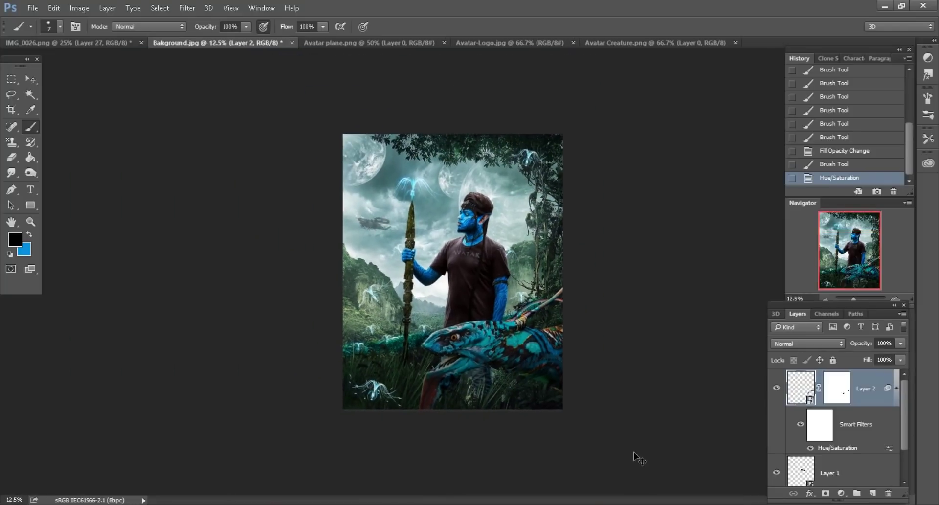
pyautogui.rightClick(877, 388)
pyautogui.click(659, 421)
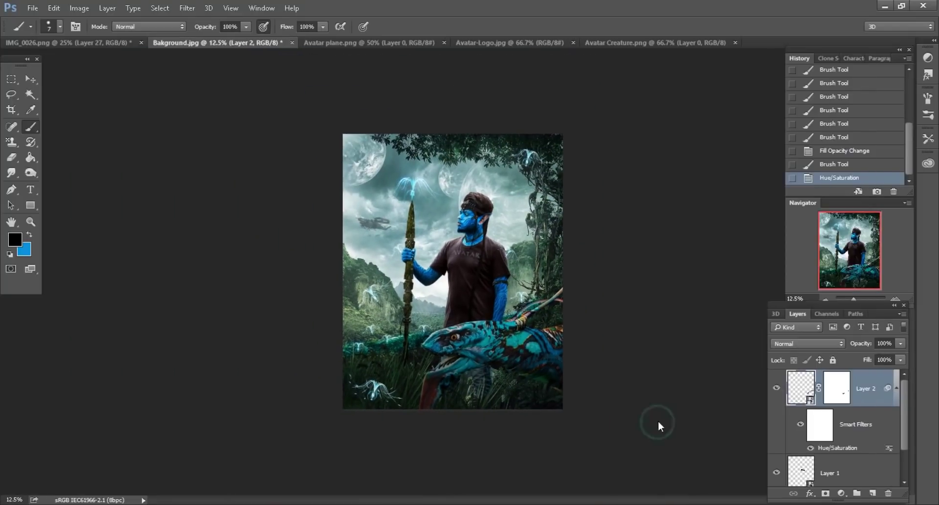